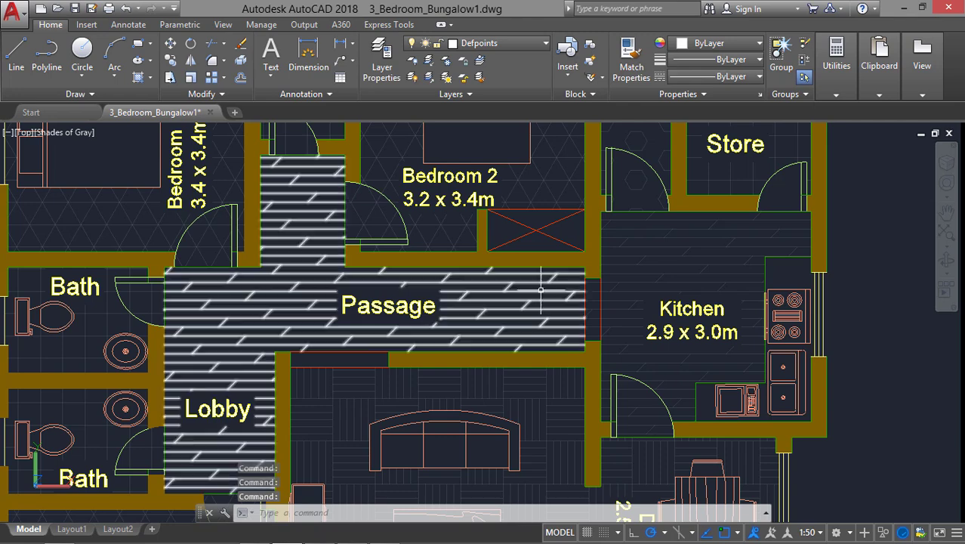
Step: Examine the ground floor plan's rooms, furniture, floor hatches and labels, from the passage and kitchen to the bedrooms and lounge
scroll(541, 287, down, 5)
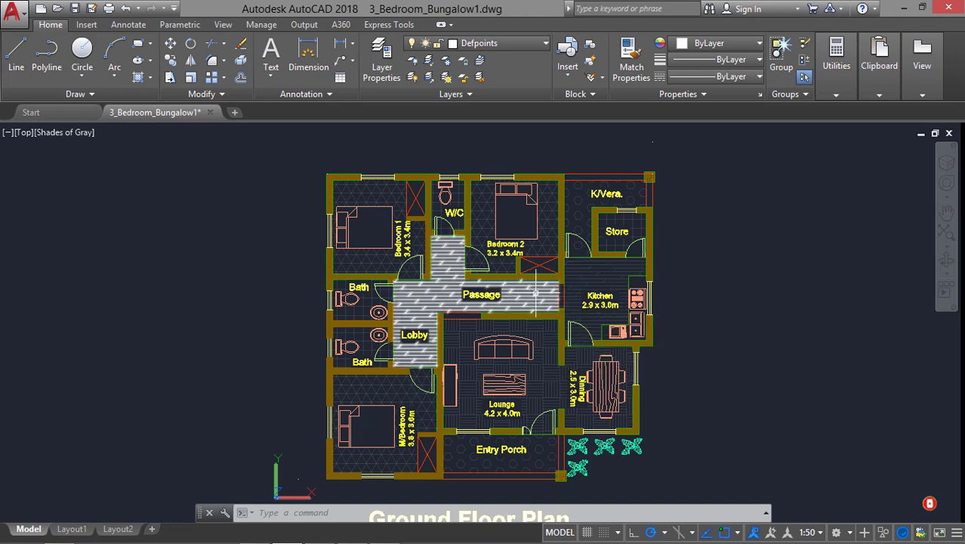
scroll(537, 293, up, 2)
drag(536, 260, 532, 308)
scroll(536, 344, down, 2)
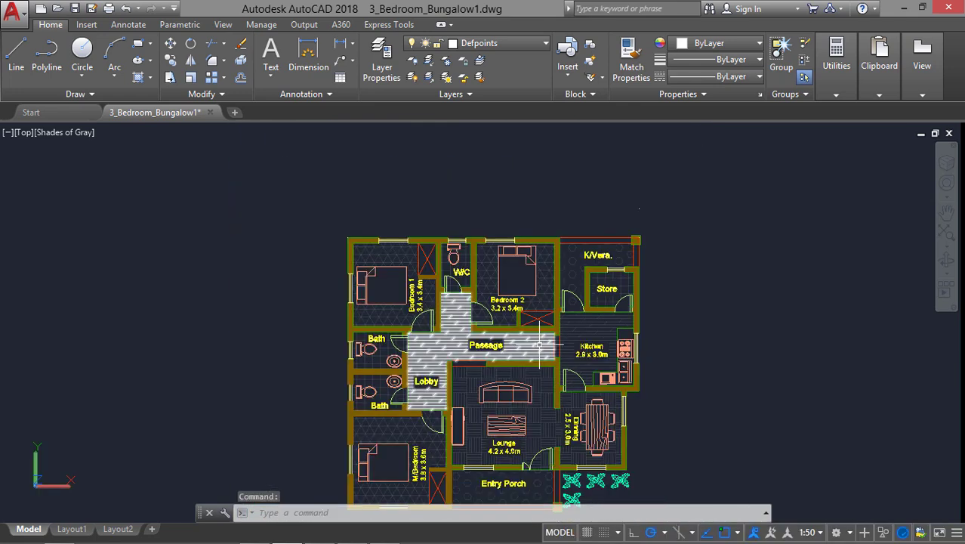
drag(537, 343, 537, 268)
key(Escape)
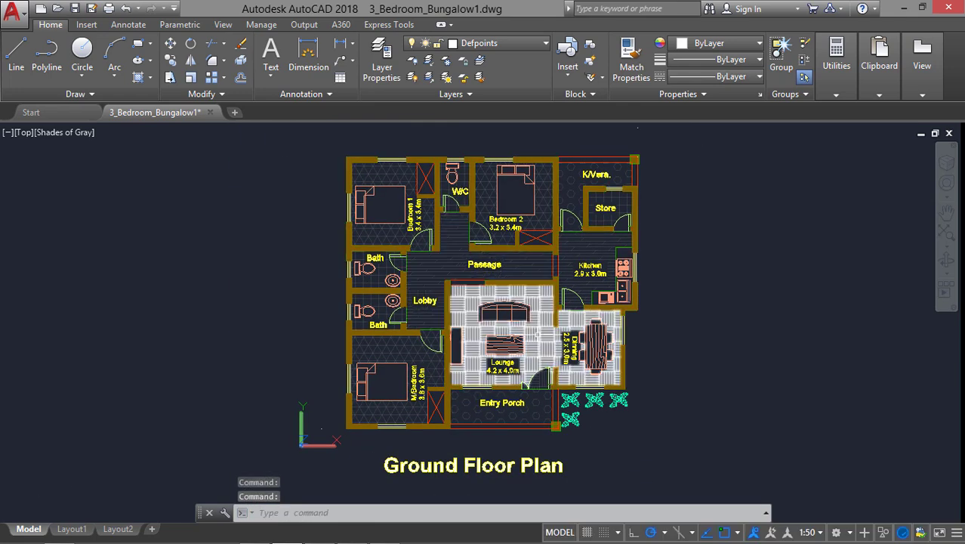
scroll(546, 222, up, 2)
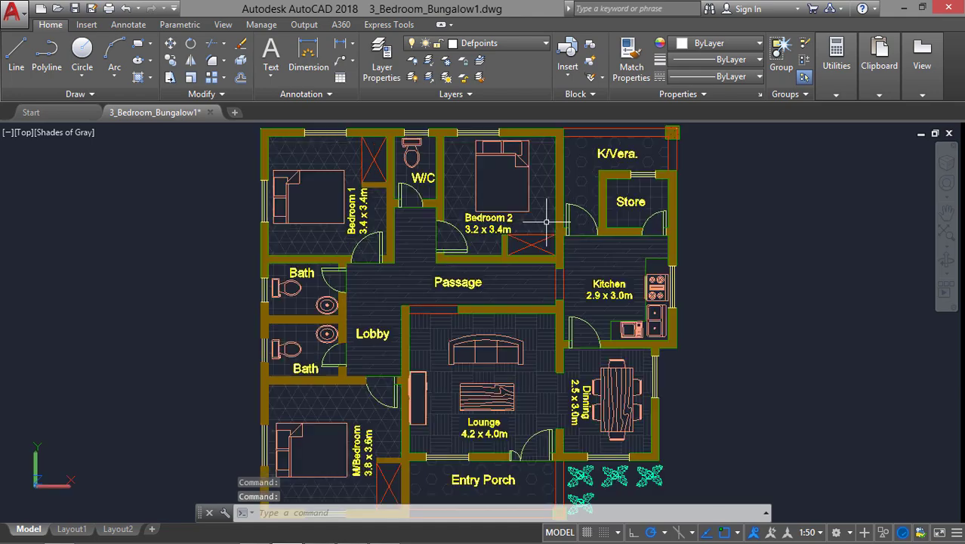
drag(468, 317, 466, 328)
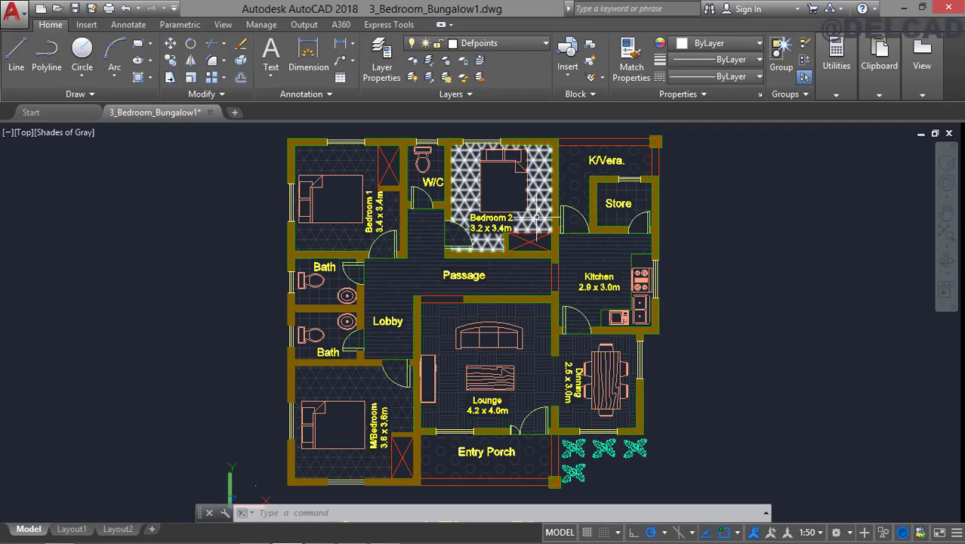
scroll(537, 218, up, 3)
scroll(537, 217, down, 5)
scroll(537, 217, up, 3)
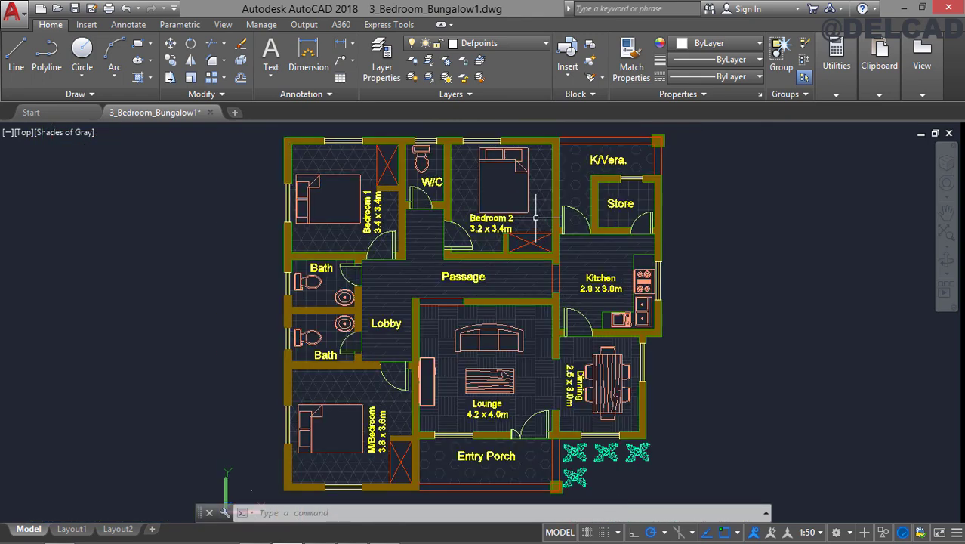
drag(535, 220, 523, 255)
key(Escape)
scroll(526, 255, up, 3)
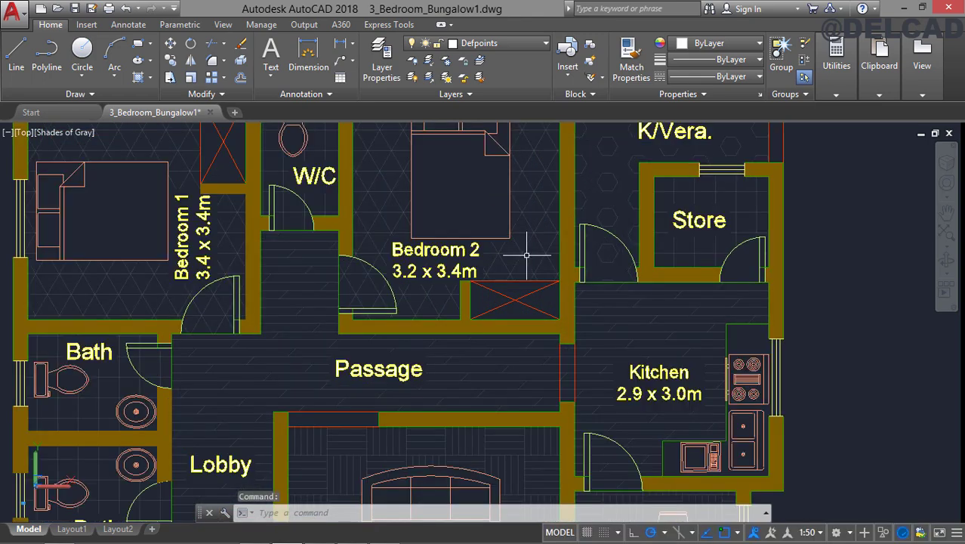
scroll(527, 255, down, 2)
drag(511, 259, 535, 244)
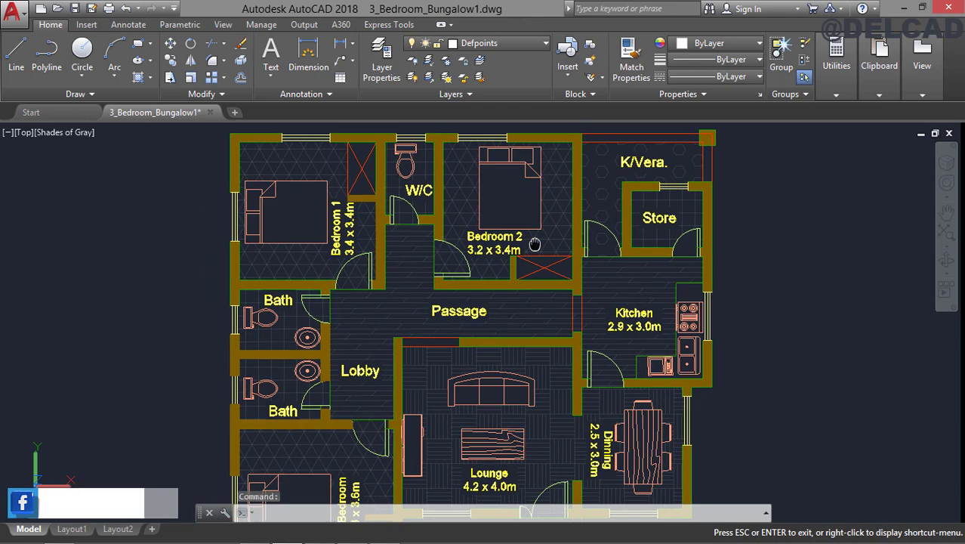
key(Escape)
Step: Turn off the Text, Blocks and 0 layers to hide the labels, furniture and hatches
click(522, 45)
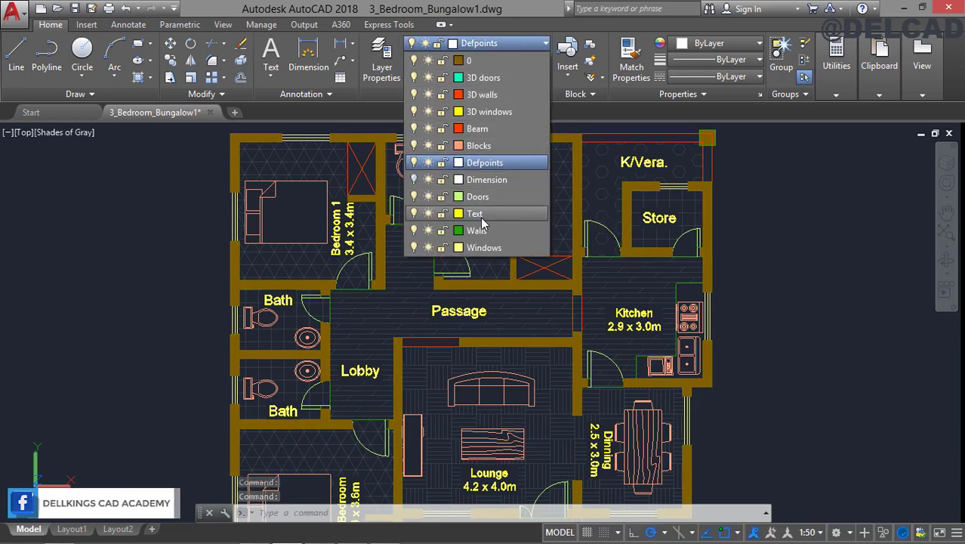
click(413, 214)
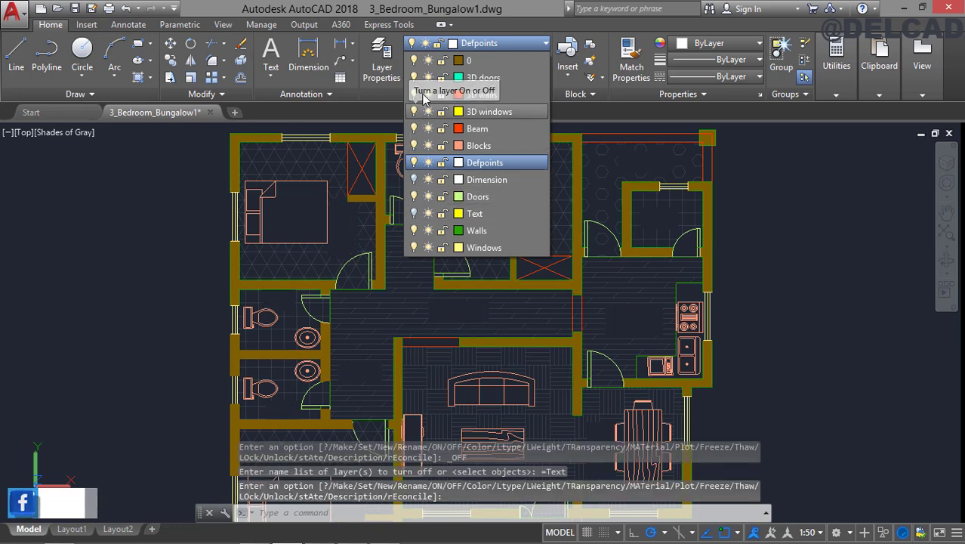
click(414, 146)
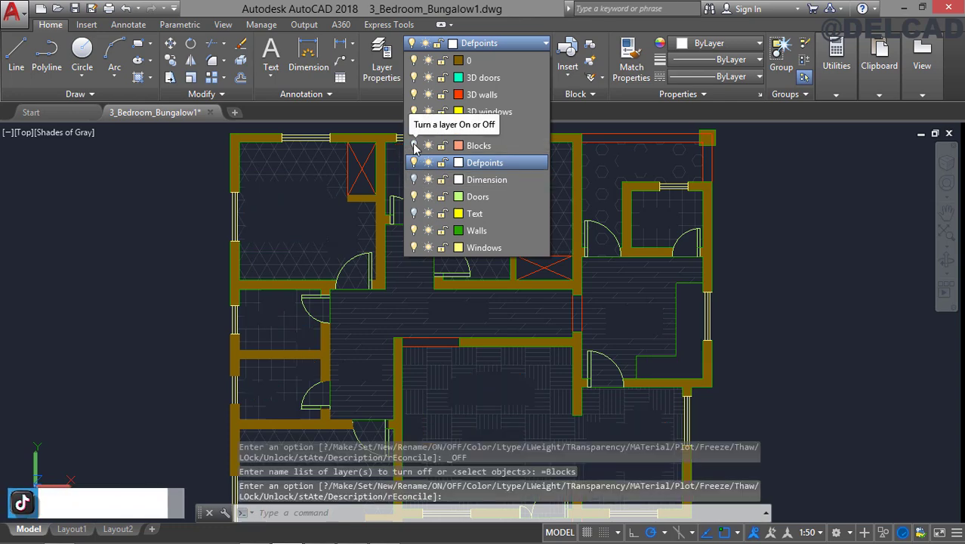
click(414, 60)
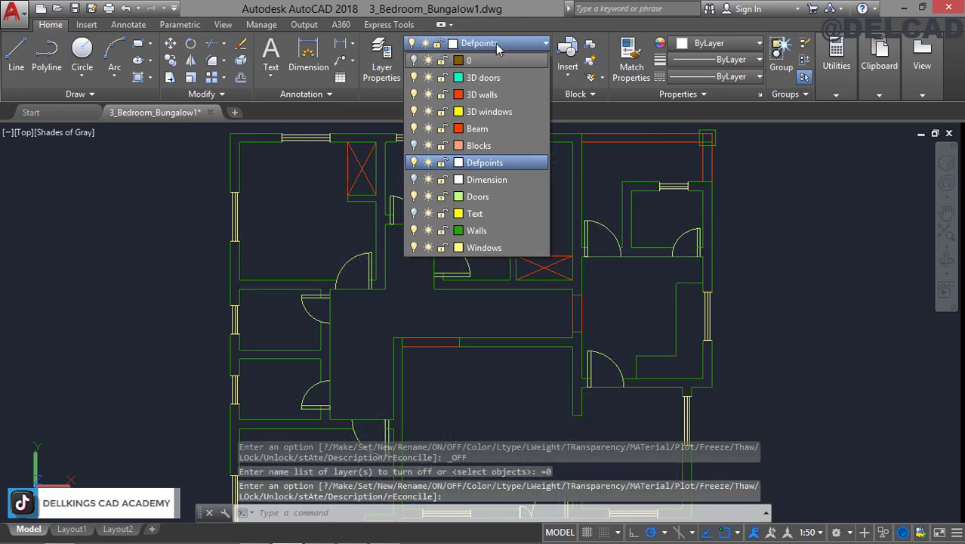
Step: Delete the red crossed wardrobe outlines in Bedroom 1 and Bedroom 2
scroll(366, 170, up, 3)
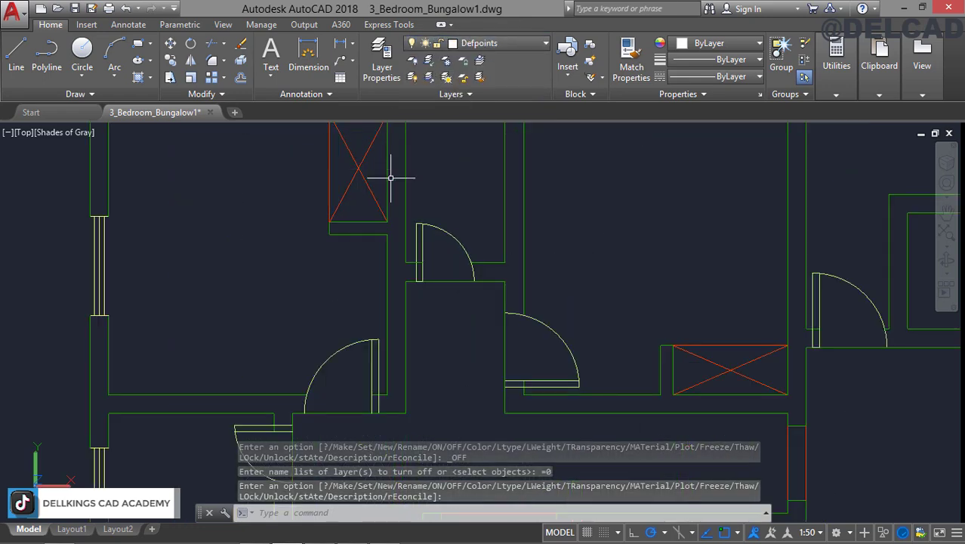
click(379, 159)
click(344, 170)
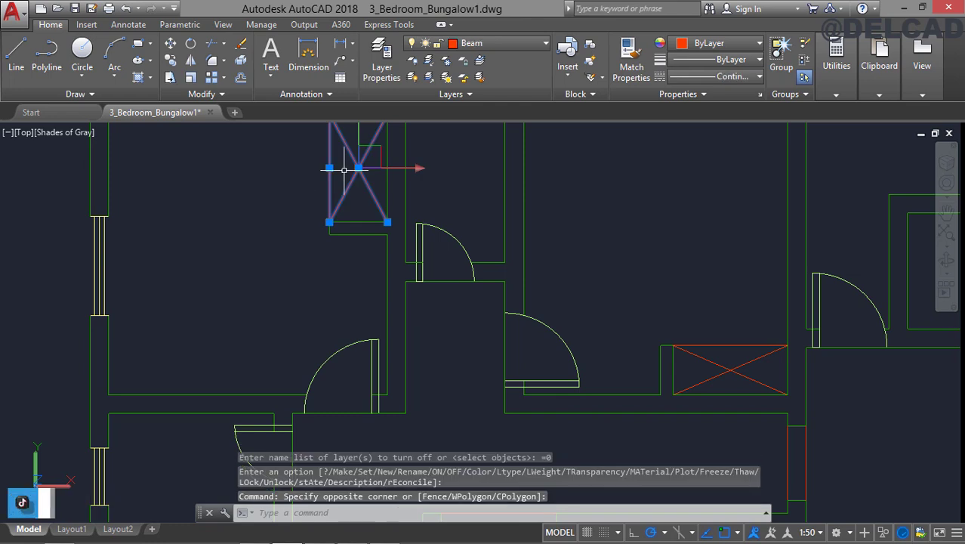
scroll(344, 170, down, 3)
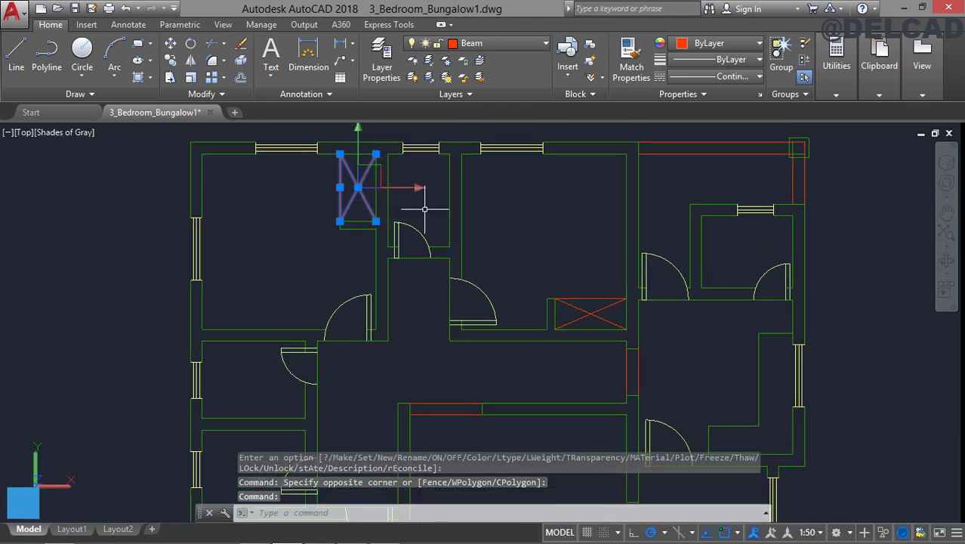
key(Delete)
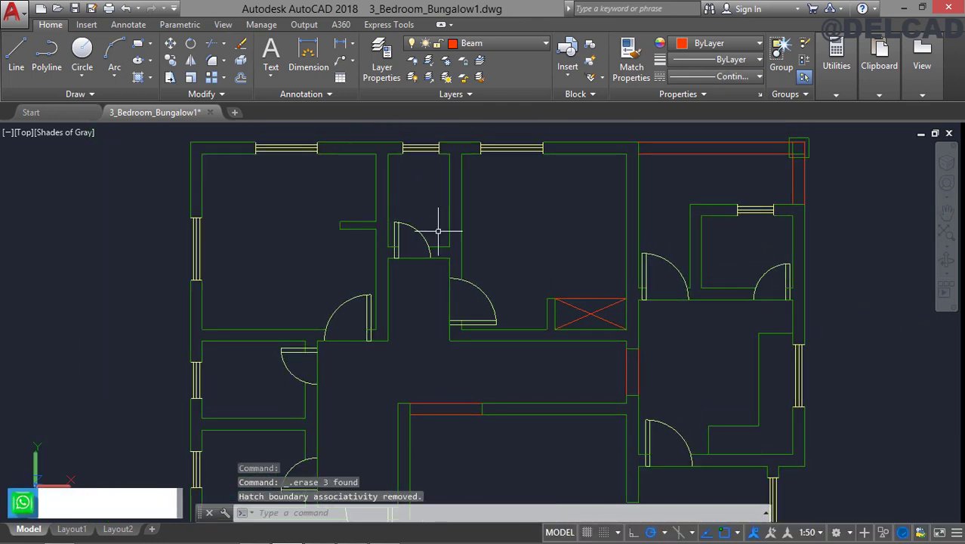
click(592, 321)
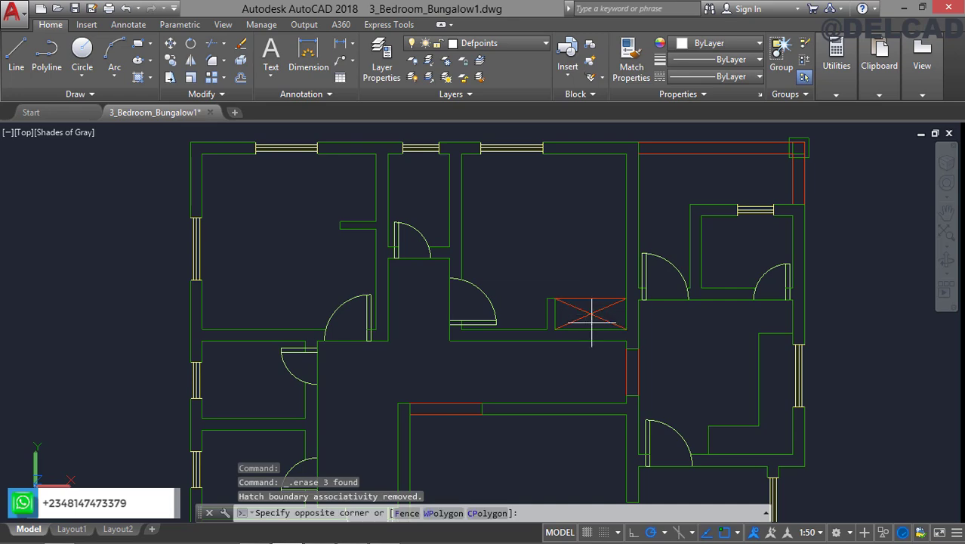
click(567, 276)
key(Delete)
Step: Delete the red crossed wardrobe outline and its short stub wall in the master bedroom beside the entry porch
drag(561, 340, 571, 123)
drag(429, 412, 462, 304)
click(438, 332)
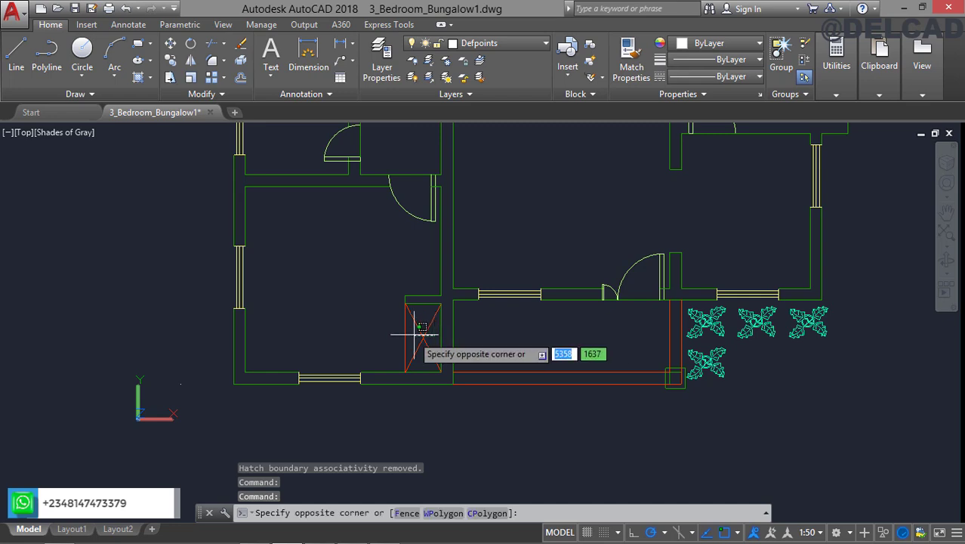
click(381, 327)
key(Delete)
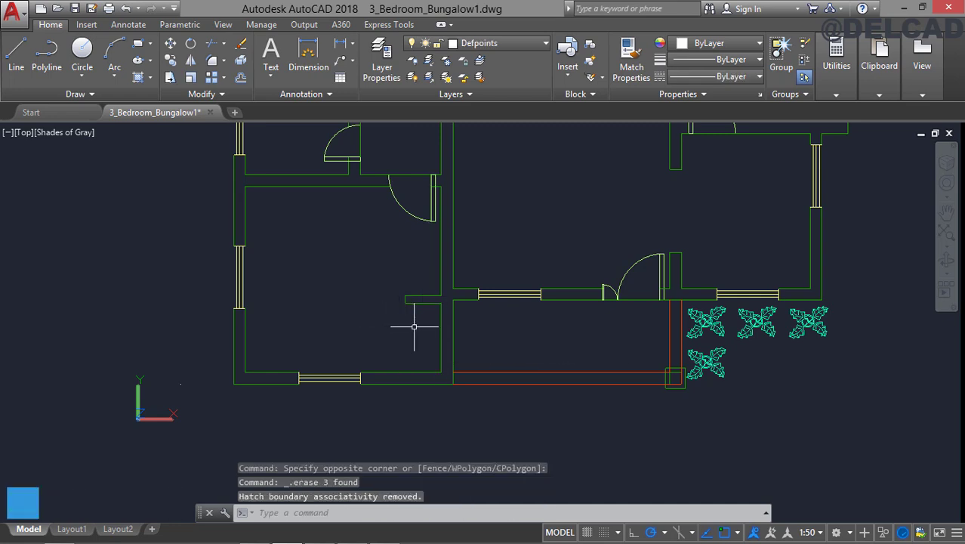
click(409, 324)
click(405, 273)
key(Delete)
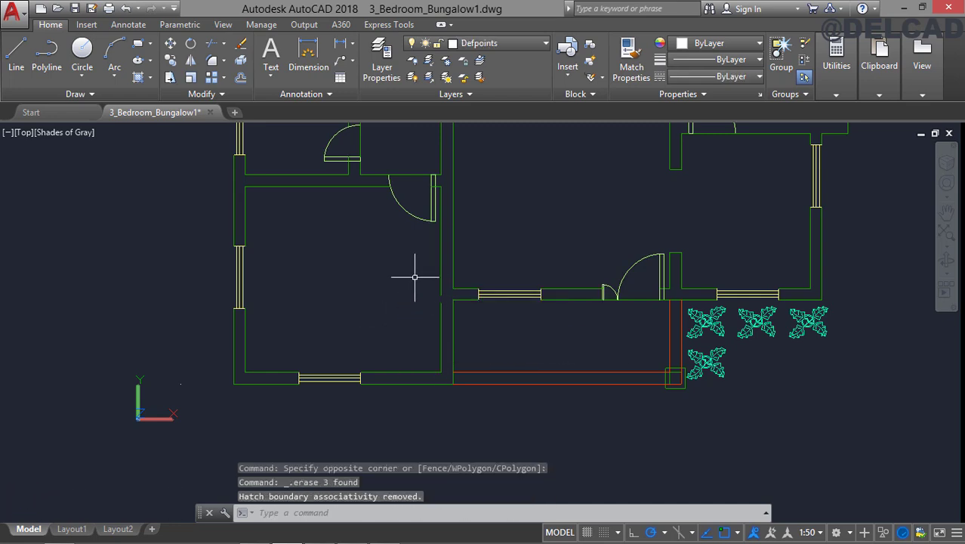
Step: Delete the short wardrobe stub wall projecting from the east wall of Bedroom 1
drag(474, 270, 466, 436)
drag(467, 161, 470, 286)
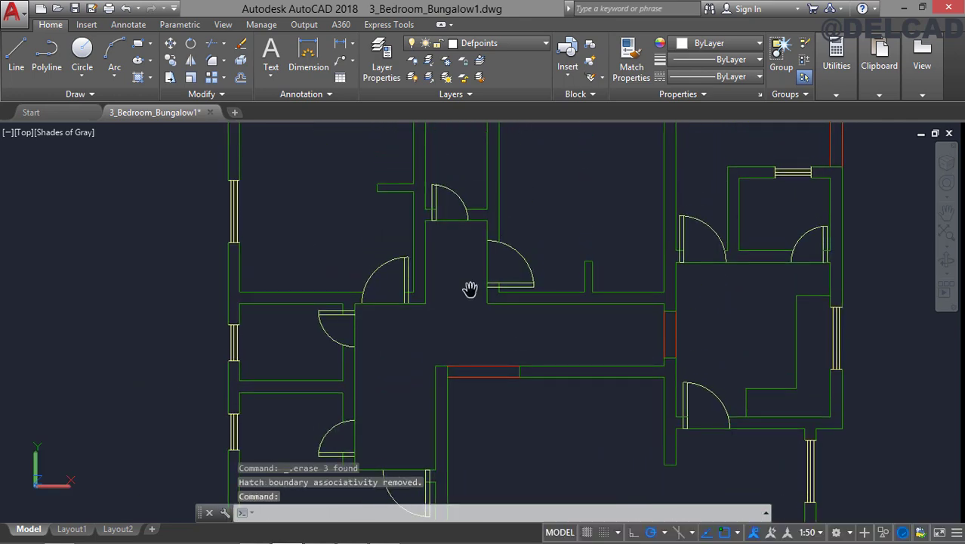
key(Escape)
click(397, 209)
click(370, 163)
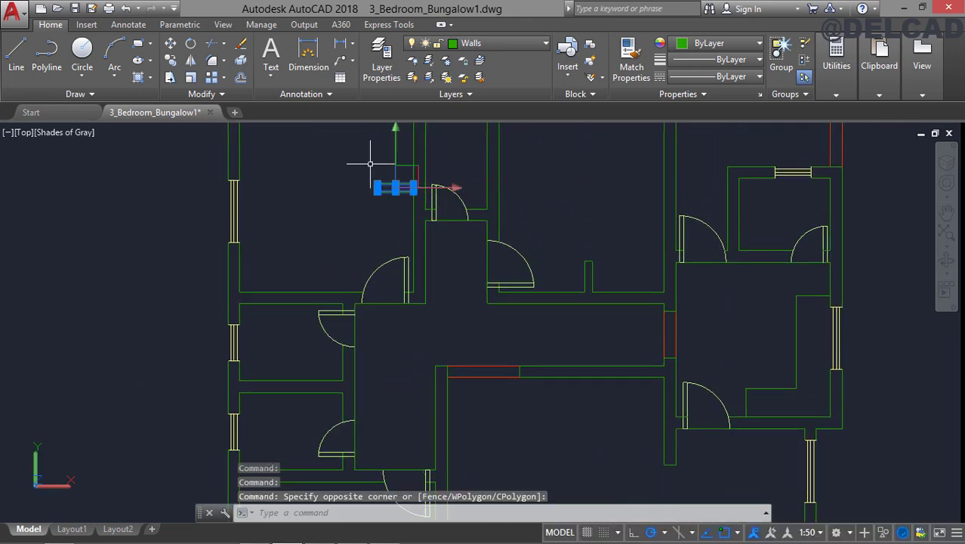
key(Delete)
Step: Delete the short wardrobe stub wall projecting from the south wall of Bedroom 2
drag(485, 199, 437, 248)
click(552, 315)
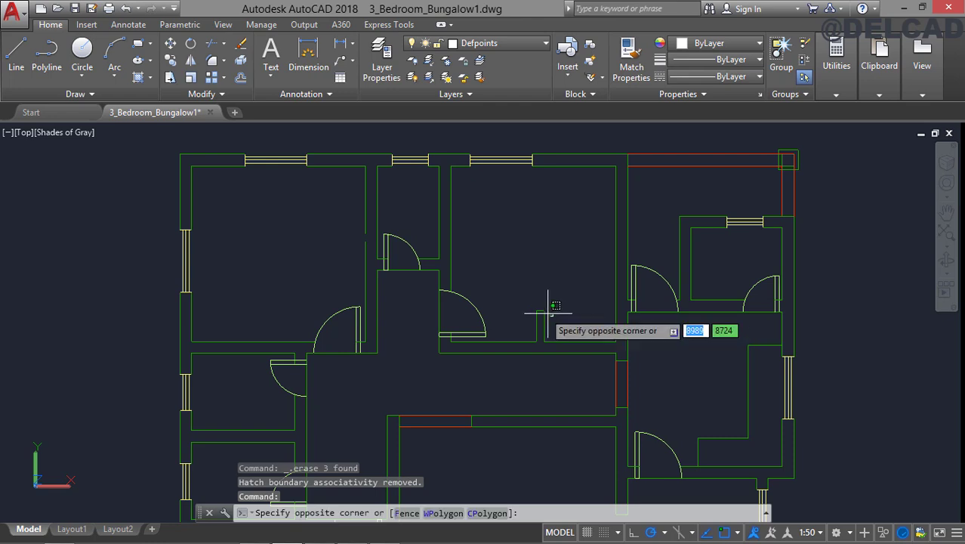
click(521, 301)
key(Delete)
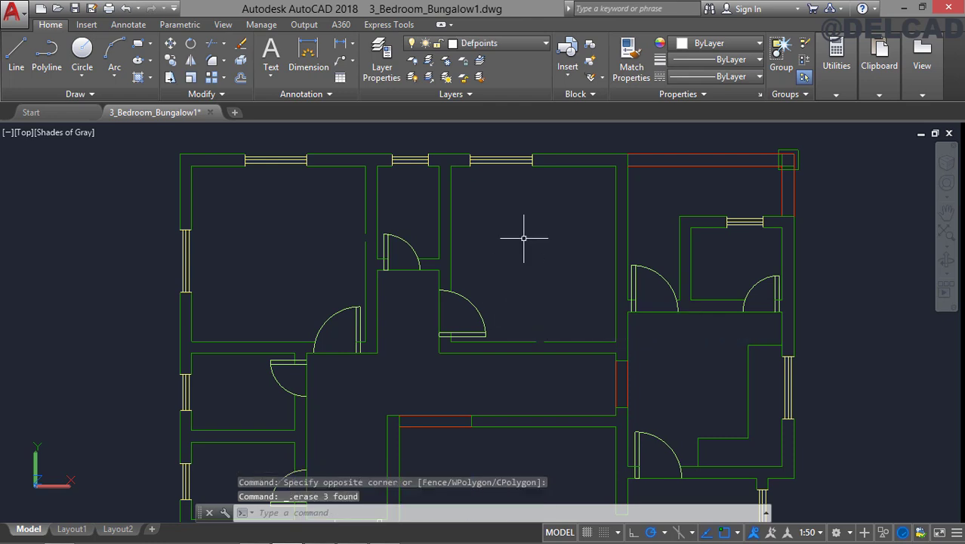
Step: Make Walls the current layer and draw a line closing the gap in Bedroom 2's inner south wall line
click(516, 45)
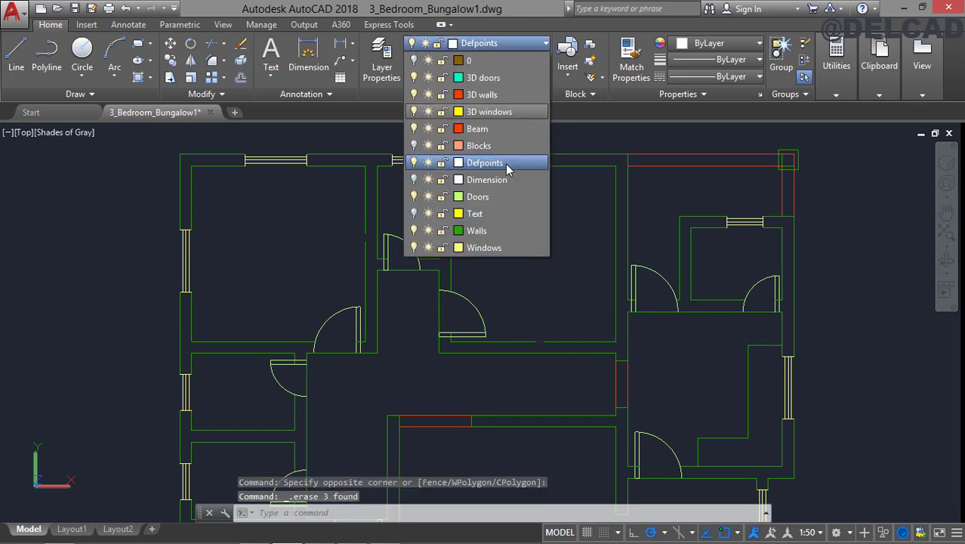
click(483, 231)
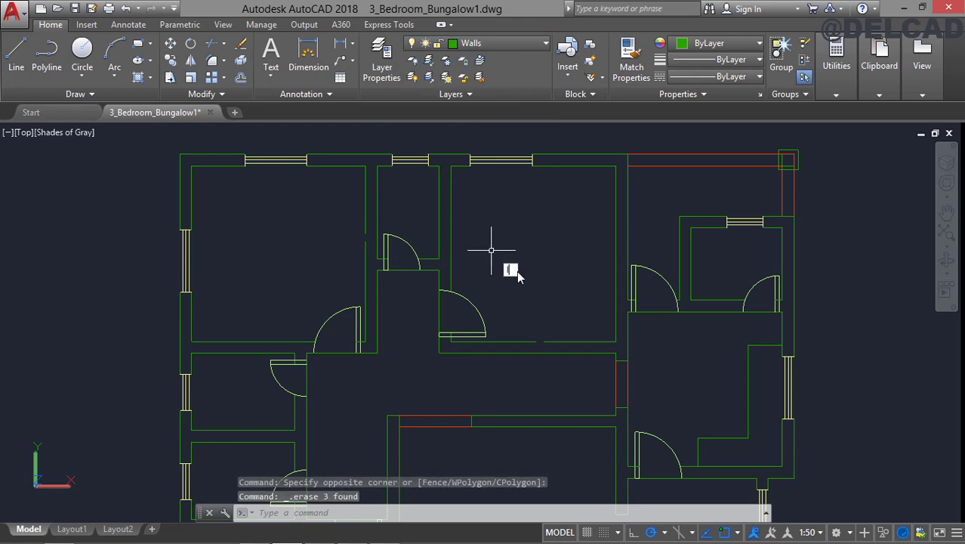
key(l)
key(Return)
click(544, 342)
click(544, 341)
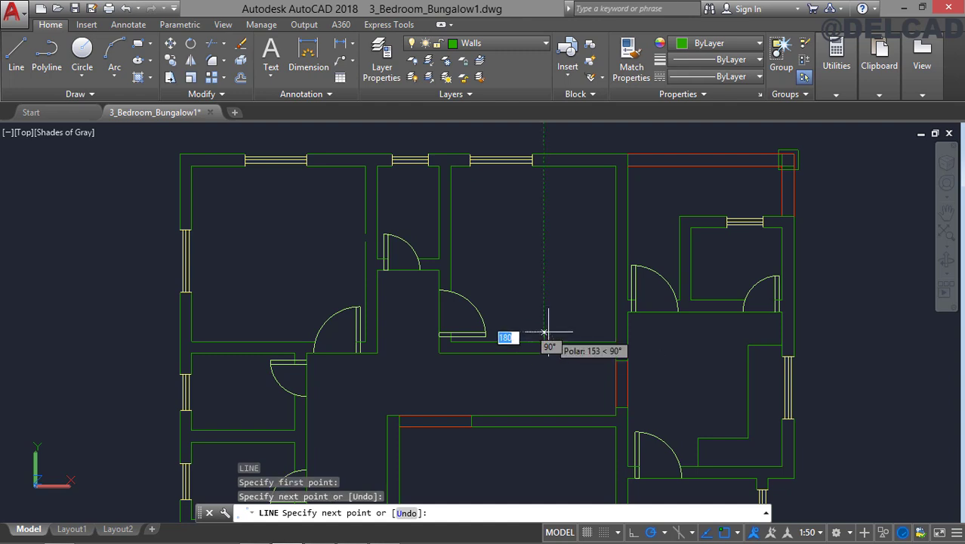
key(Return)
Step: Draw a line closing the gap in Bedroom 1's inner east wall line
key(Return)
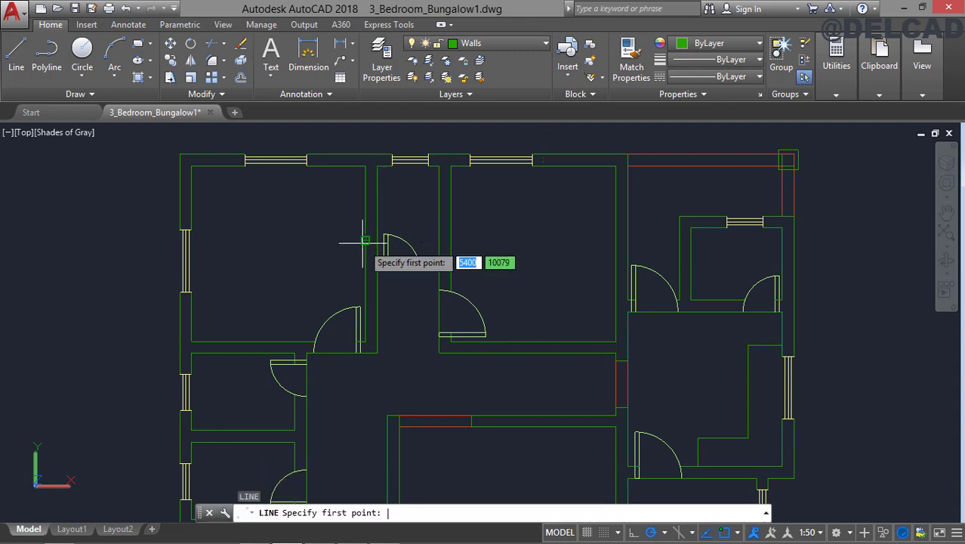
click(378, 240)
key(Return)
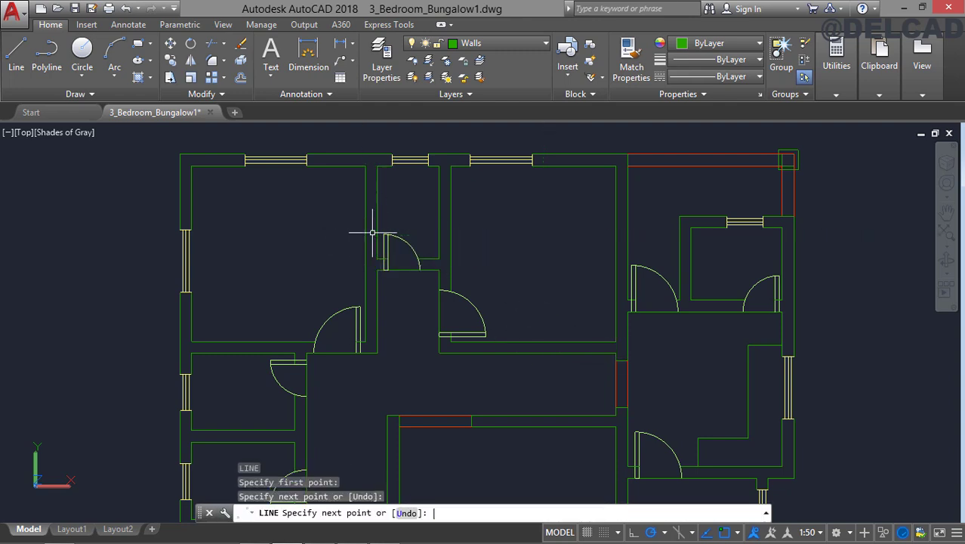
Step: Draw a line closing the gap in the master bedroom's inner east wall line
drag(400, 311, 398, 124)
drag(402, 364, 422, 280)
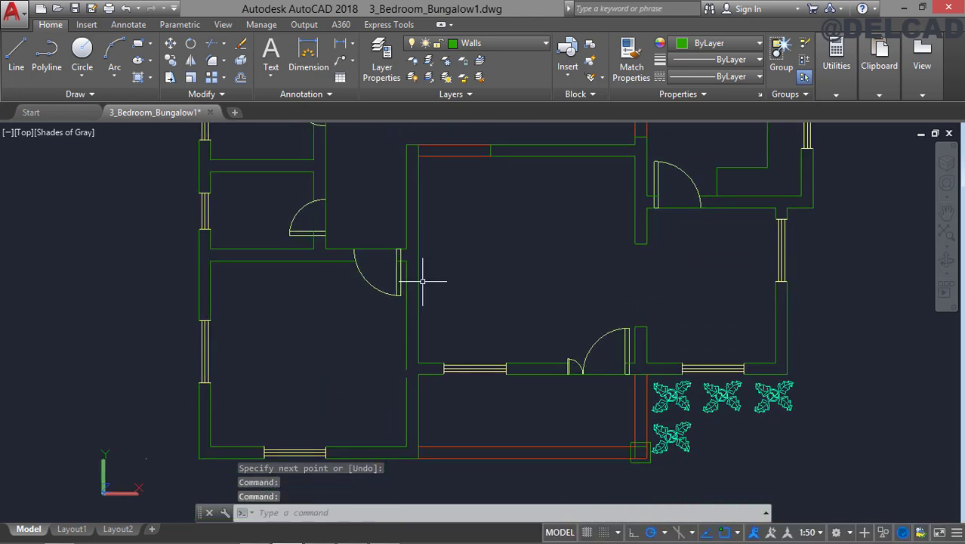
scroll(420, 377, up, 2)
key(Return)
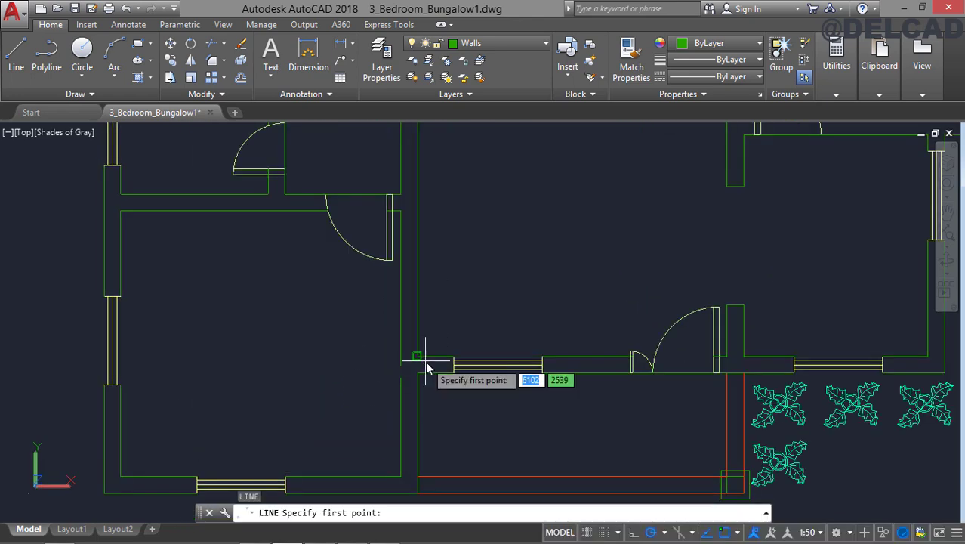
click(402, 367)
click(402, 367)
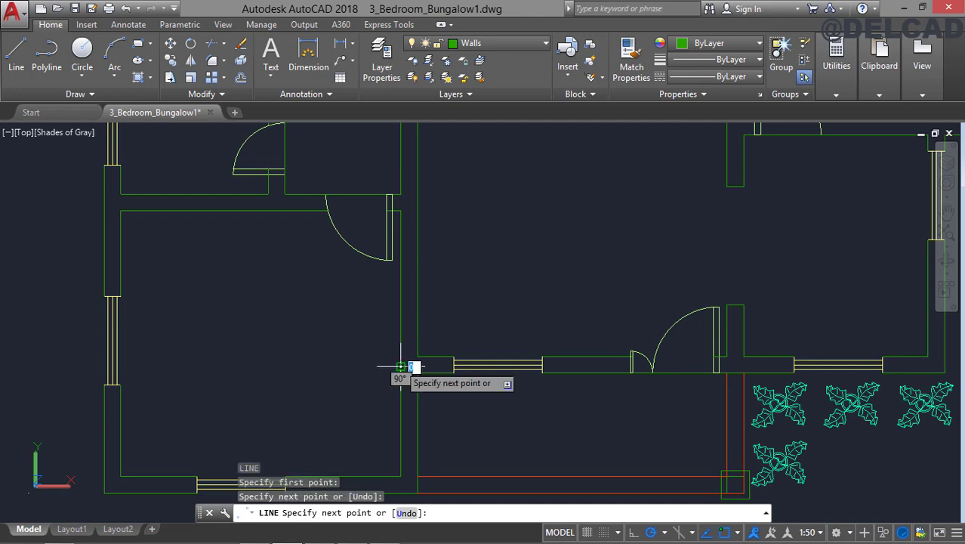
key(Return)
Step: Review the whole cleaned-up floor plan, checking the wall outlines, doors and windows
scroll(446, 219, down, 8)
mouse_move(453, 204)
mouse_down()
mouse_move(452, 280)
mouse_move(432, 311)
mouse_up()
scroll(453, 233, up, 4)
drag(487, 233, 495, 219)
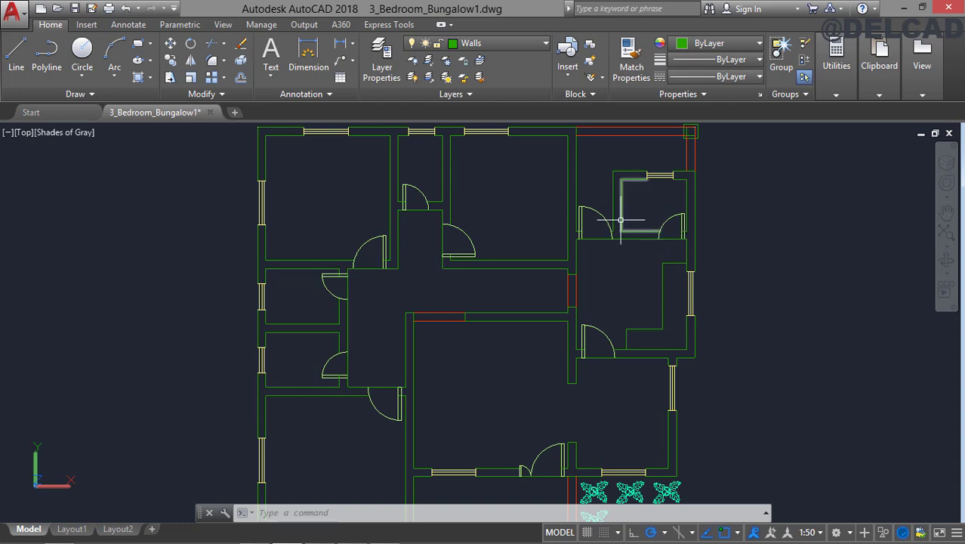
scroll(514, 217, down, 4)
scroll(515, 219, up, 2)
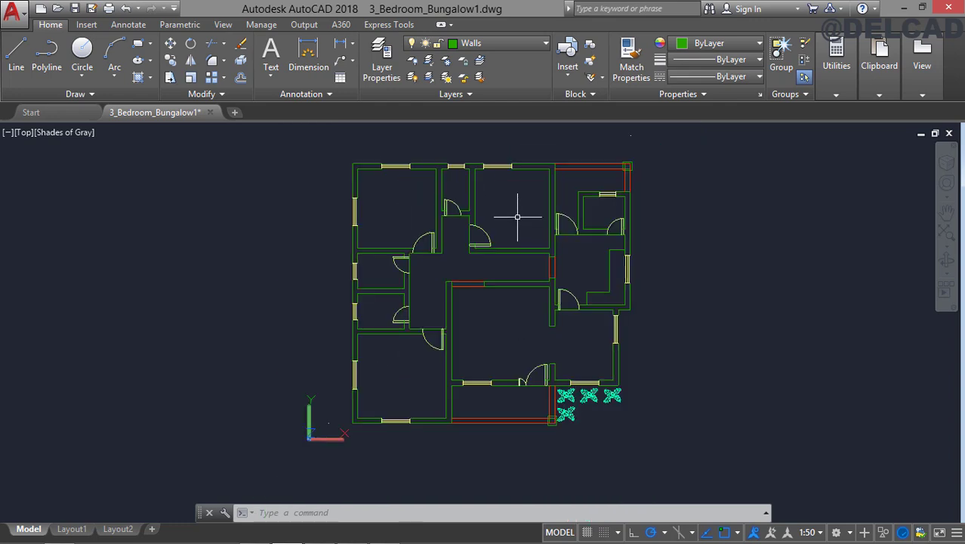
scroll(519, 226, up, 3)
scroll(519, 226, down, 2)
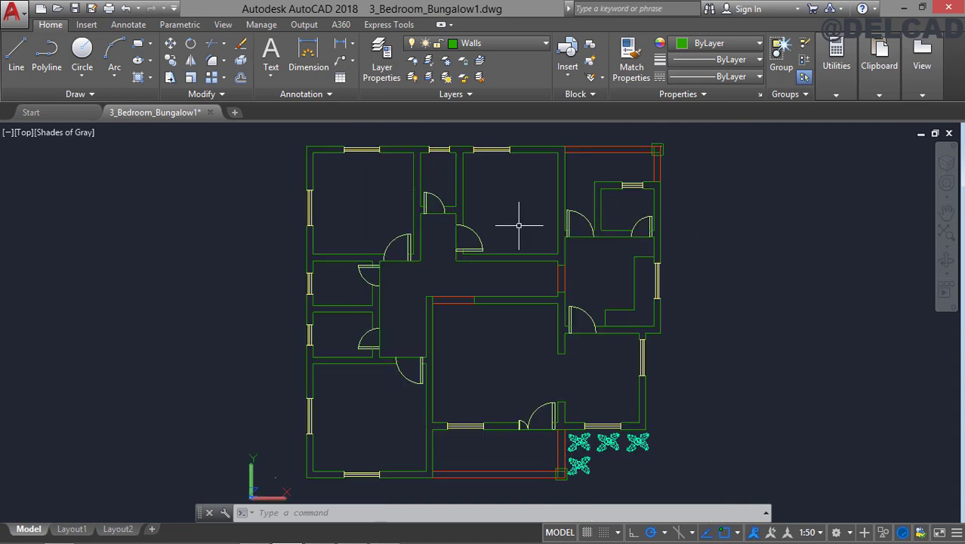
Step: Open the plotter configuration folder from the program's plot options and launch the Add-A-Plotter Wizard
drag(519, 226, 510, 228)
key(Escape)
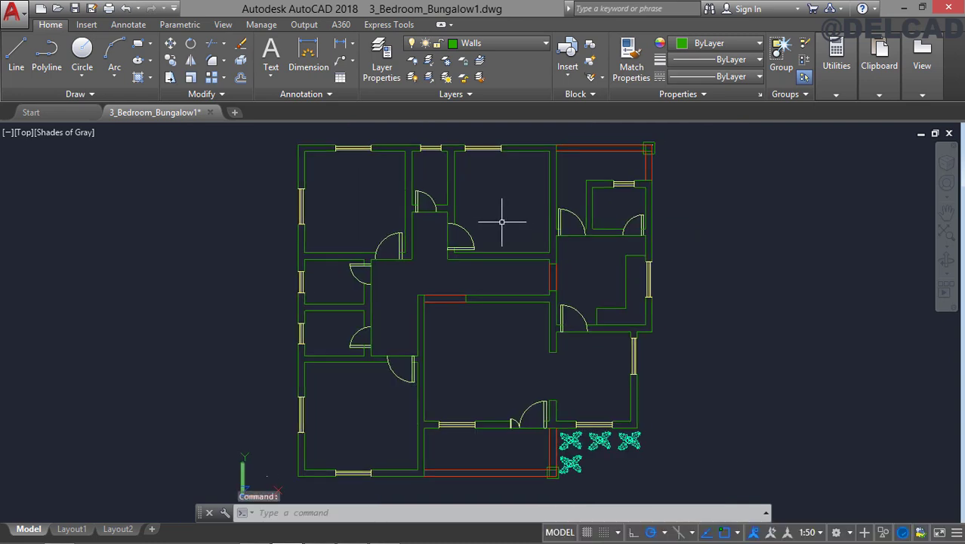
click(11, 15)
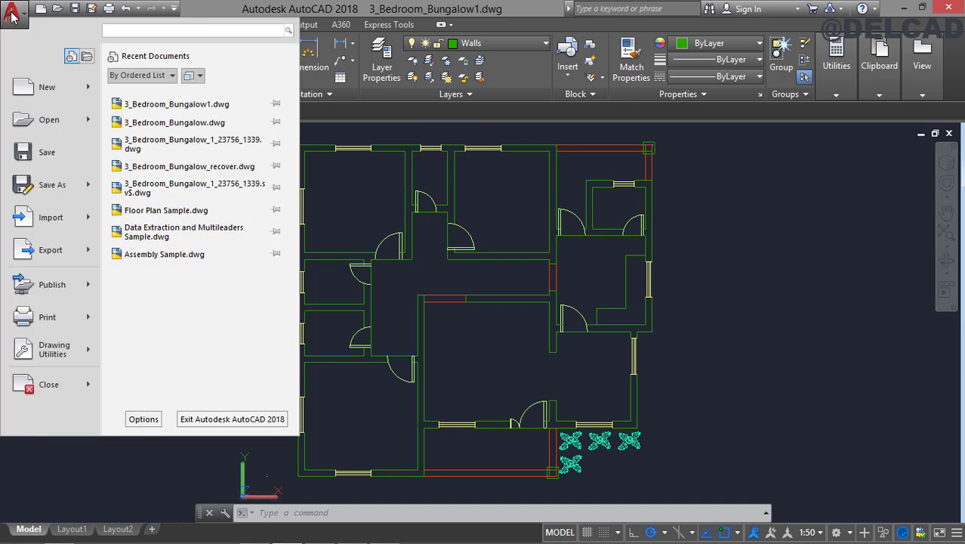
click(142, 419)
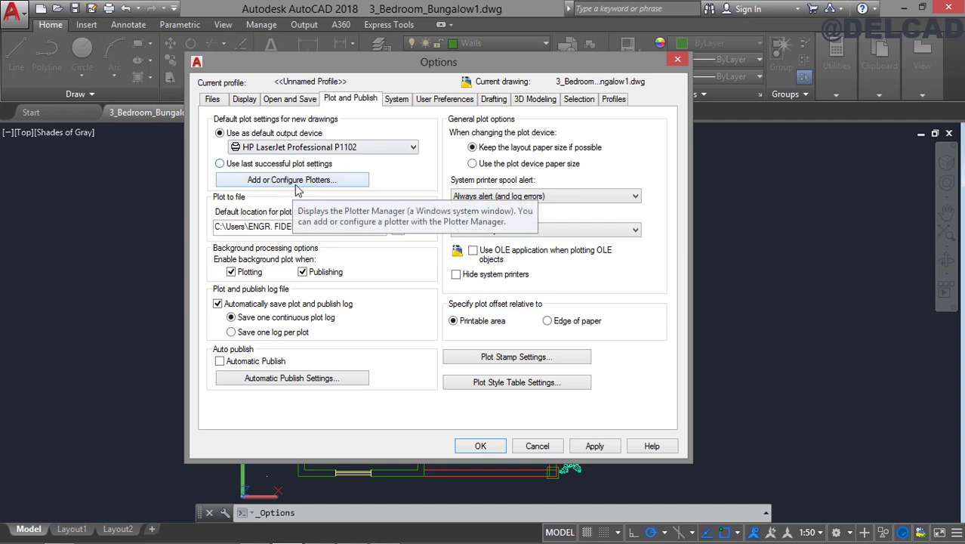
click(297, 186)
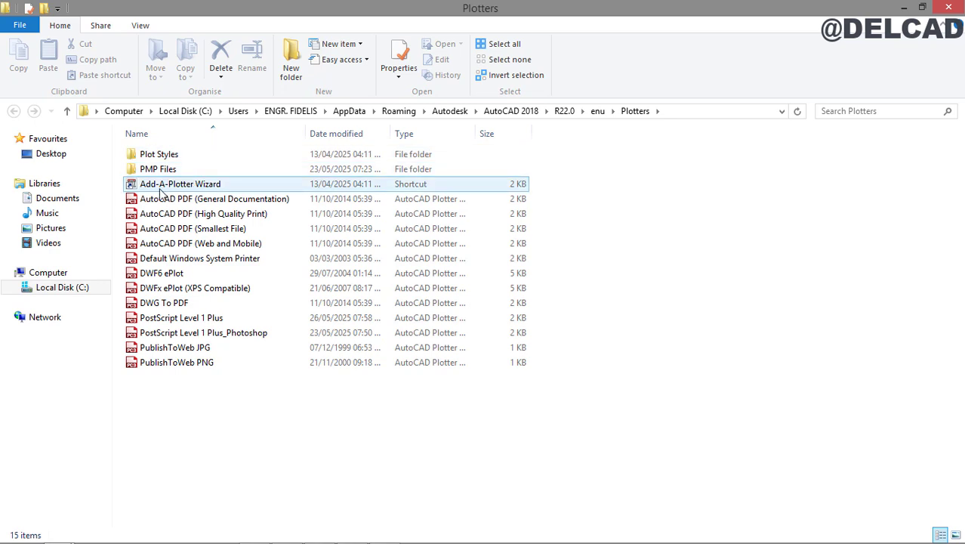
double_click(203, 184)
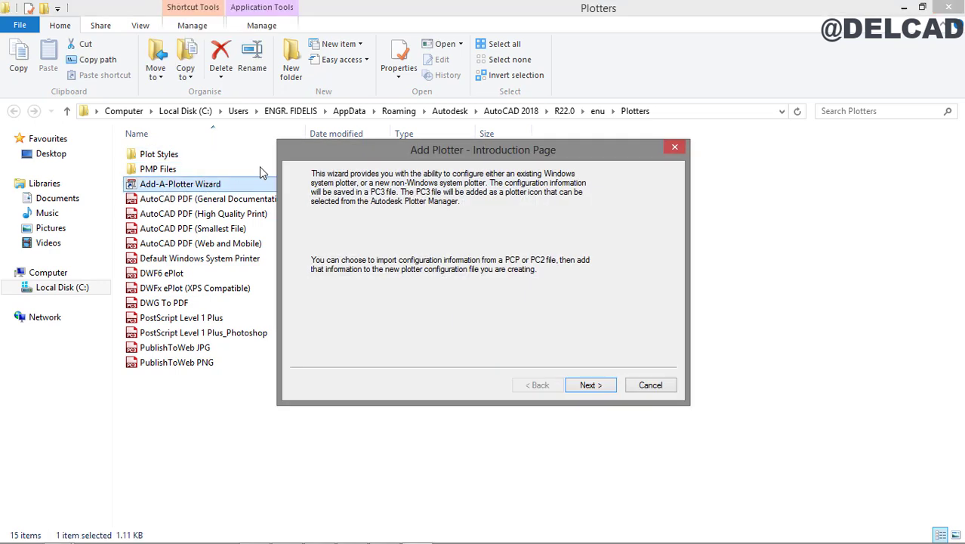
Step: Configure the new plotter on My Computer with manufacturer Adobe and model PostScript Level 1 Plus
click(586, 386)
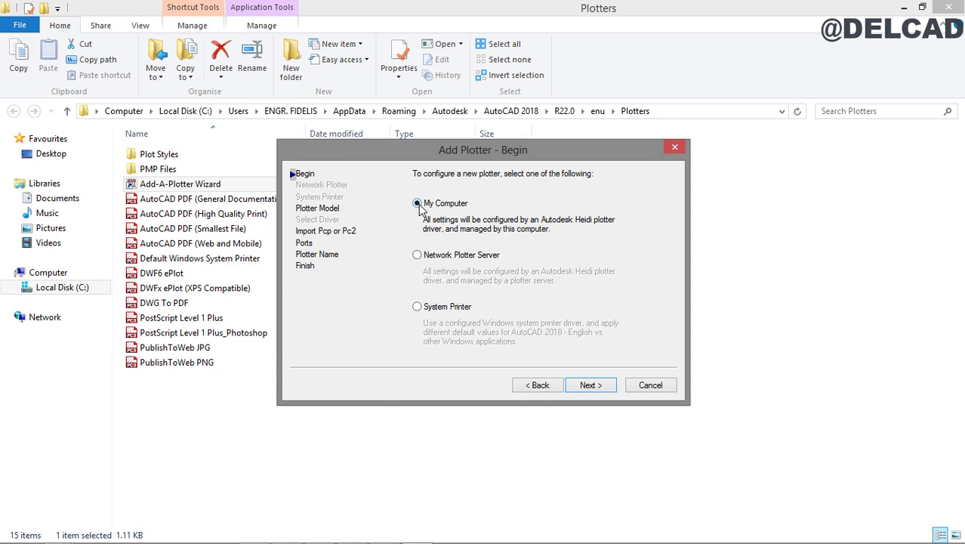
click(592, 390)
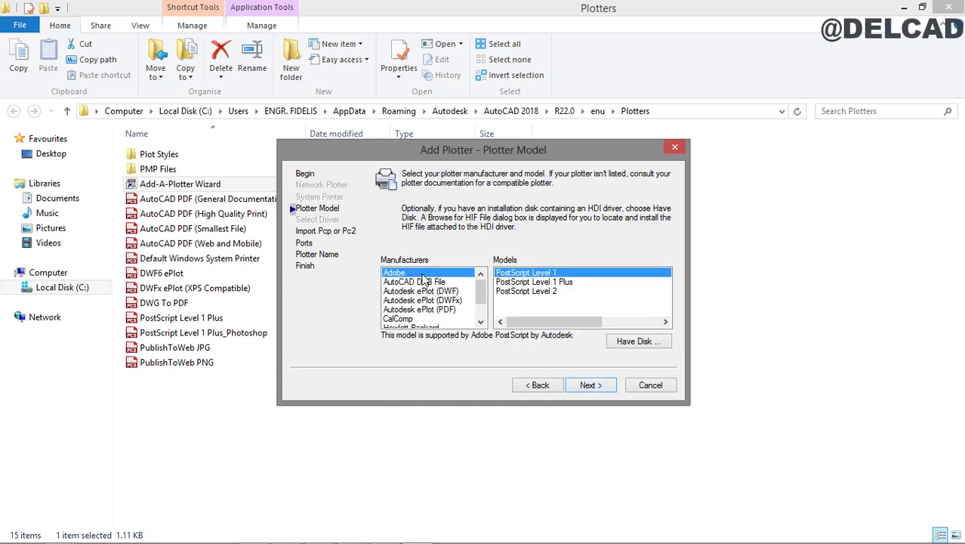
click(519, 285)
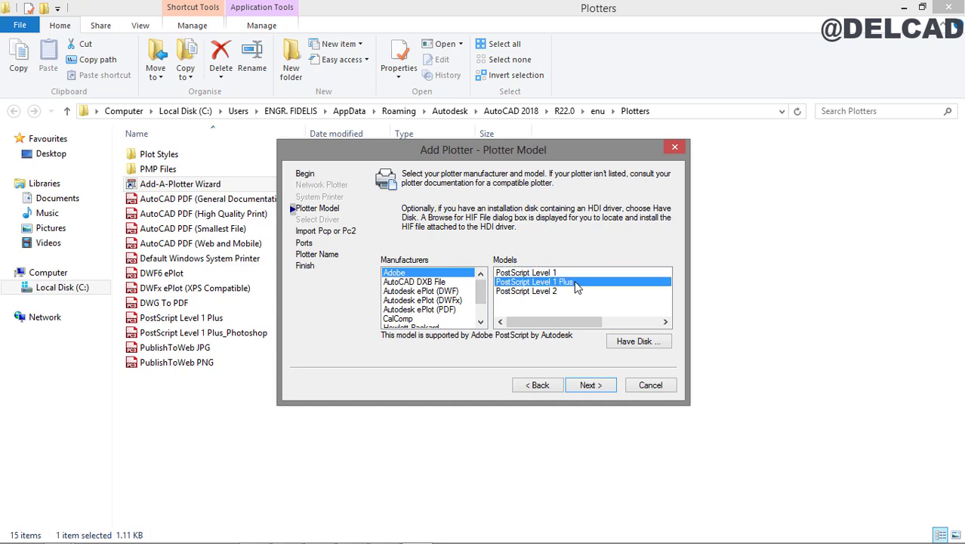
click(590, 385)
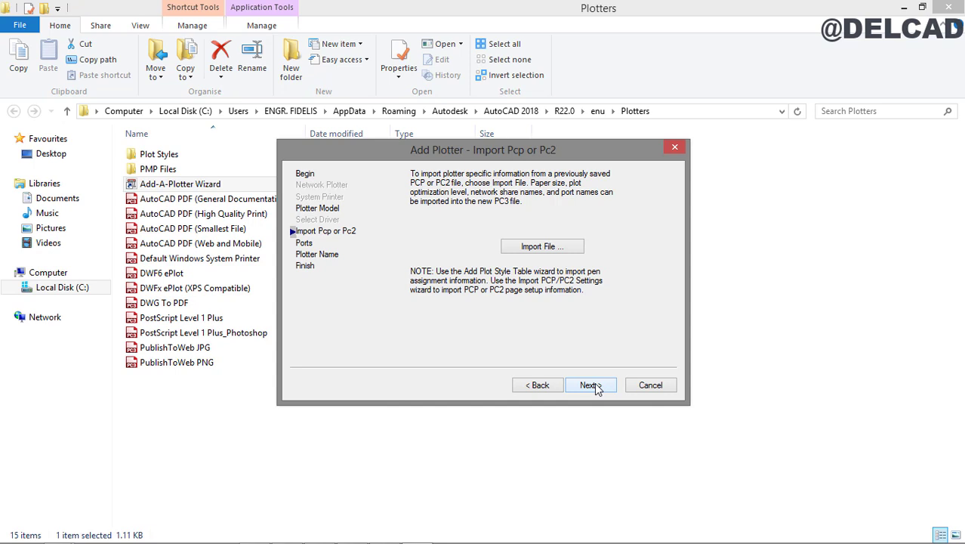
Step: Skip the file import, keep Plot to a port and the plotter name PostScript Level 1 Plus, and finish the wizard
click(591, 385)
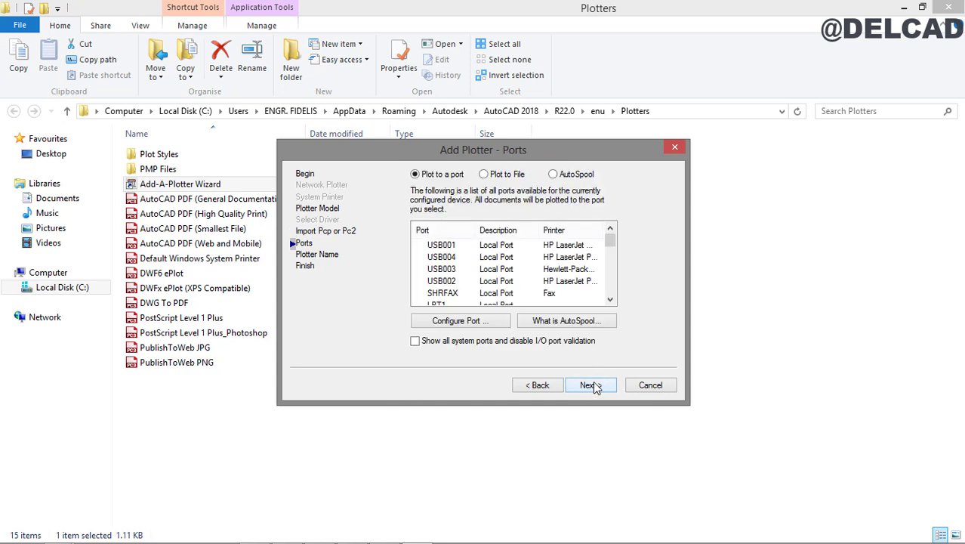
click(593, 385)
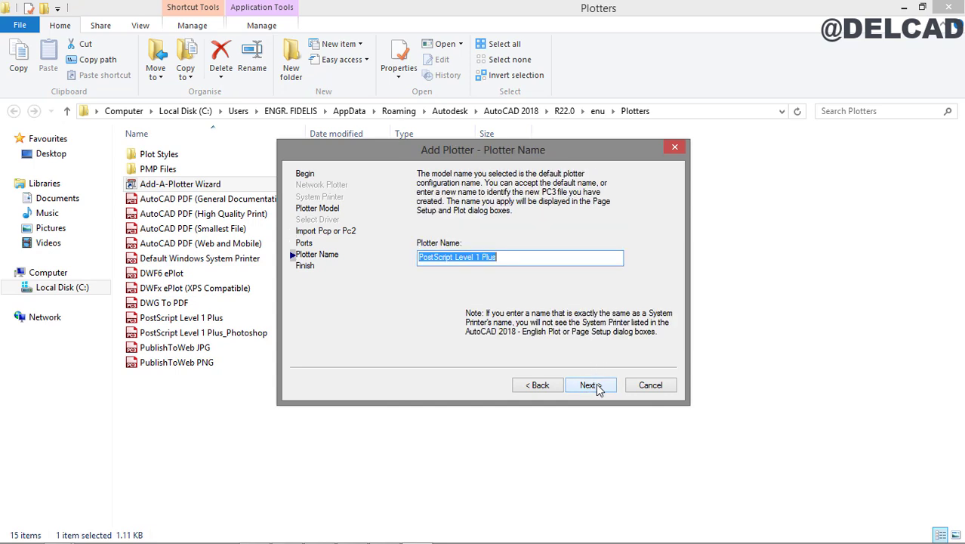
click(507, 256)
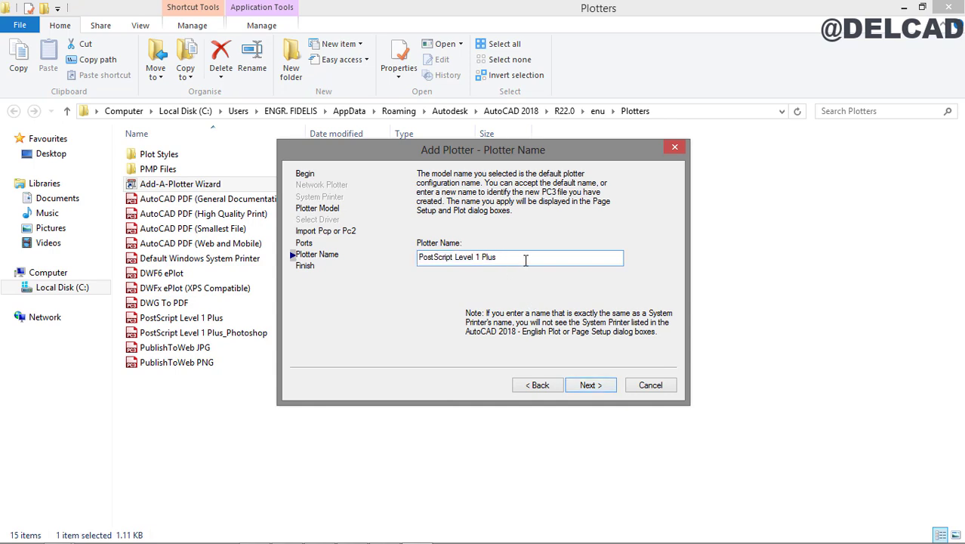
click(605, 390)
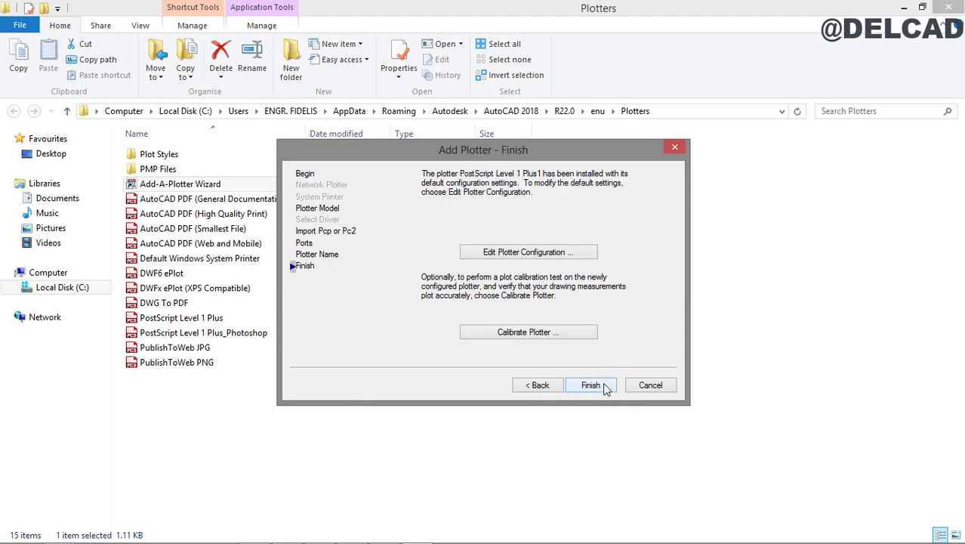
click(592, 386)
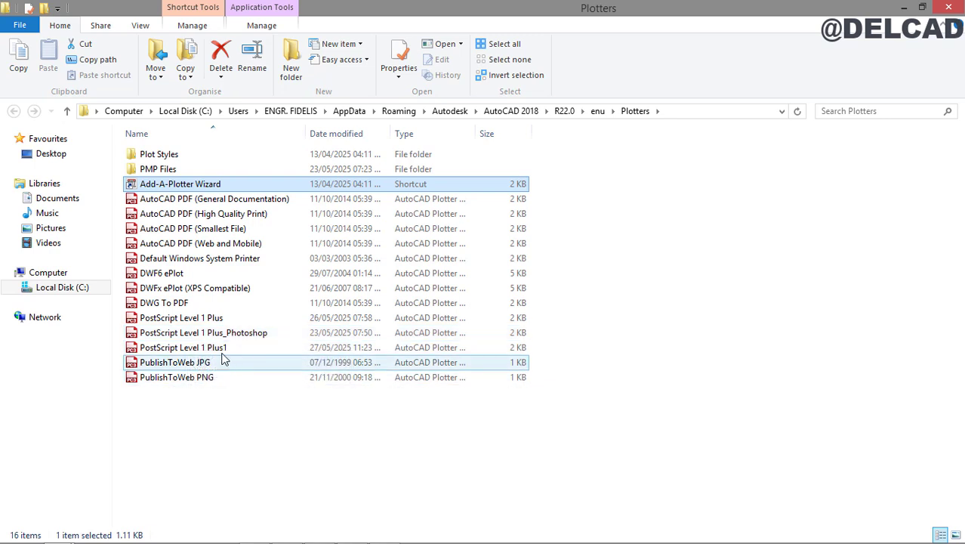
Step: Close the Plotters folder, return to AutoCAD, and apply and close the options
click(948, 7)
click(595, 446)
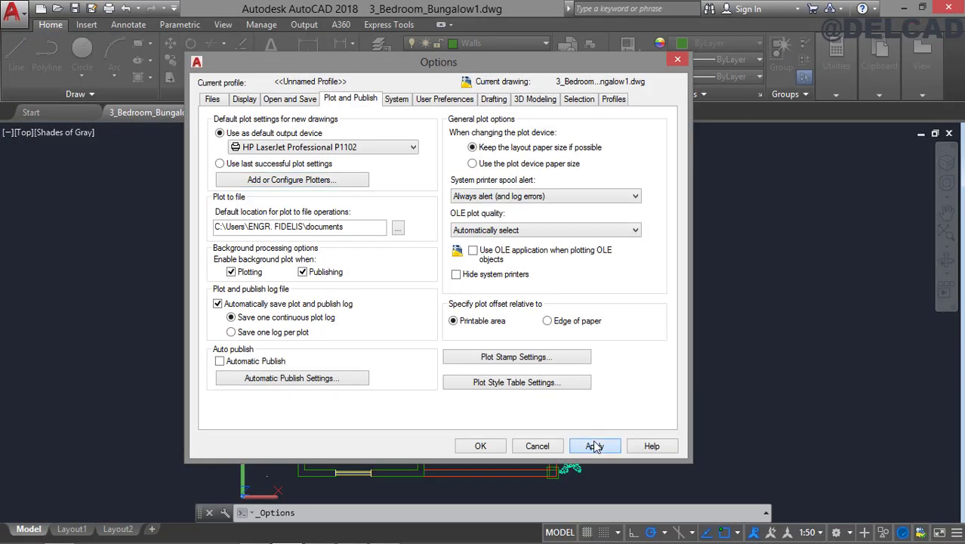
click(480, 446)
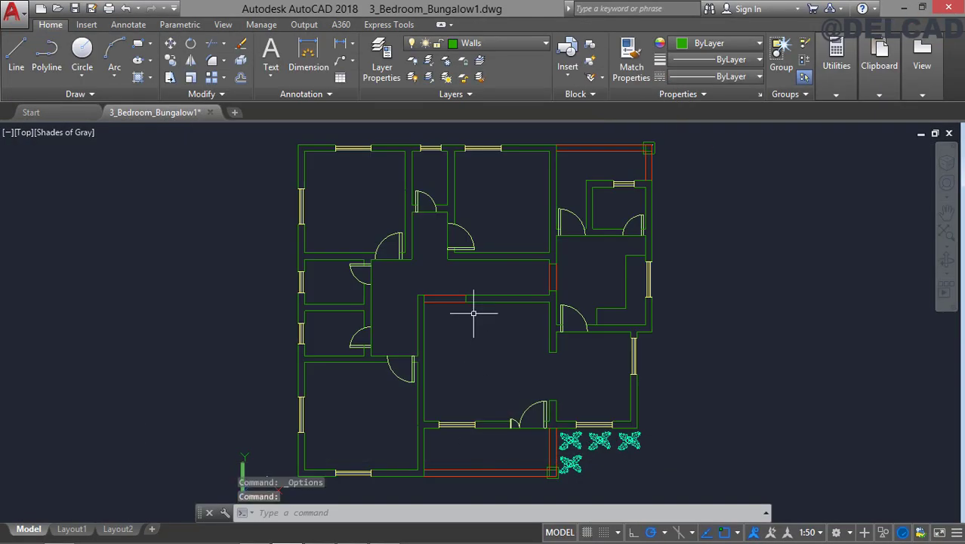
Step: Start a plot of the floor plan with the PostScript Level 1 Plus_Photoshop.pc3 plotter and enable plotting to file
drag(480, 212, 479, 210)
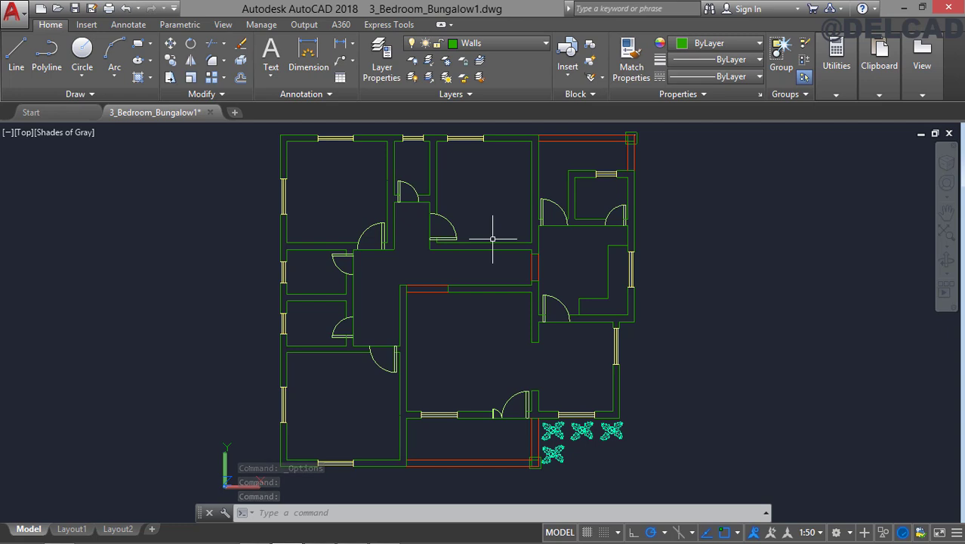
click(9, 12)
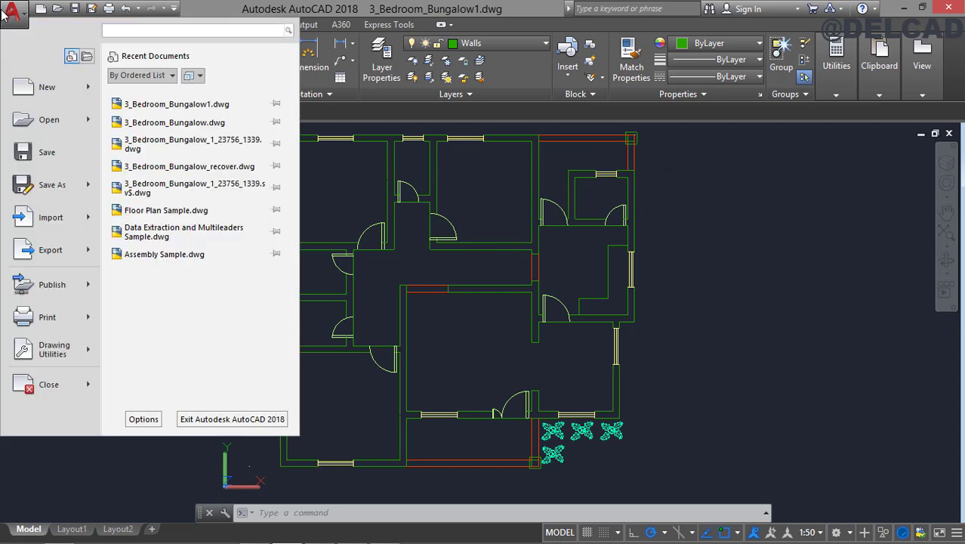
click(41, 319)
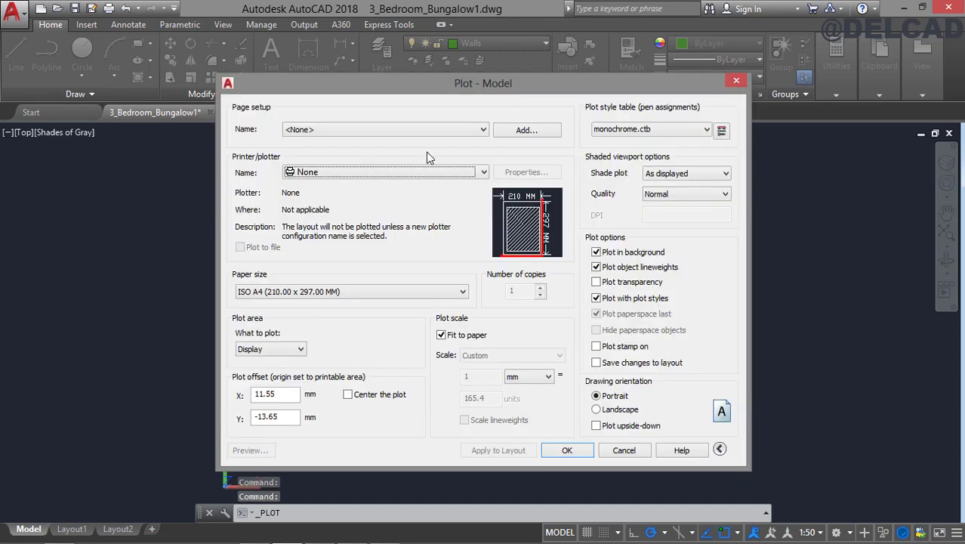
drag(435, 90, 428, 81)
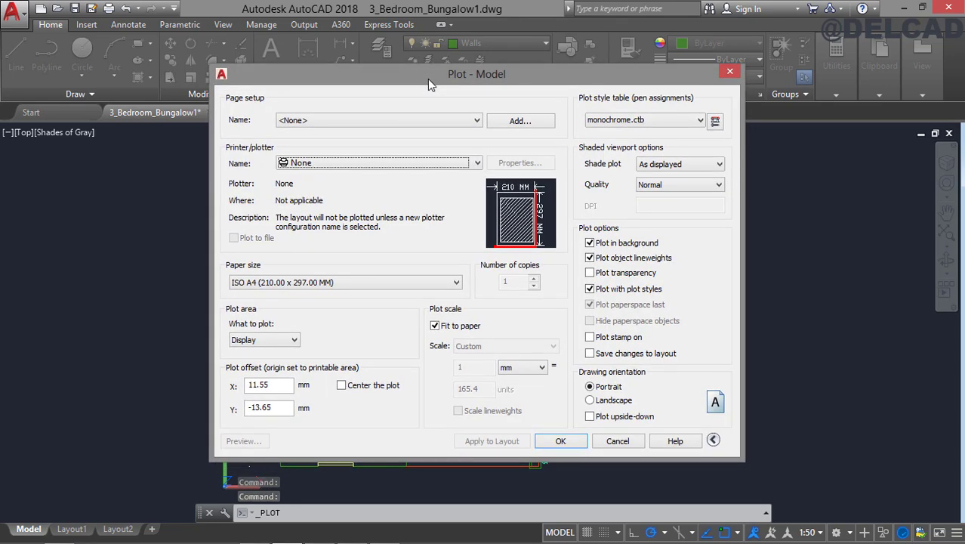
click(430, 163)
scroll(427, 302, down, 1)
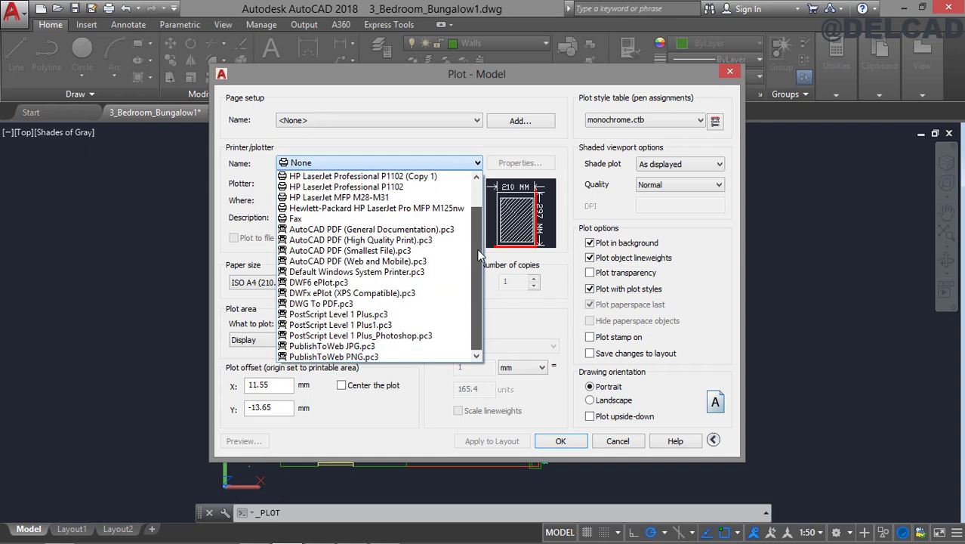
click(390, 336)
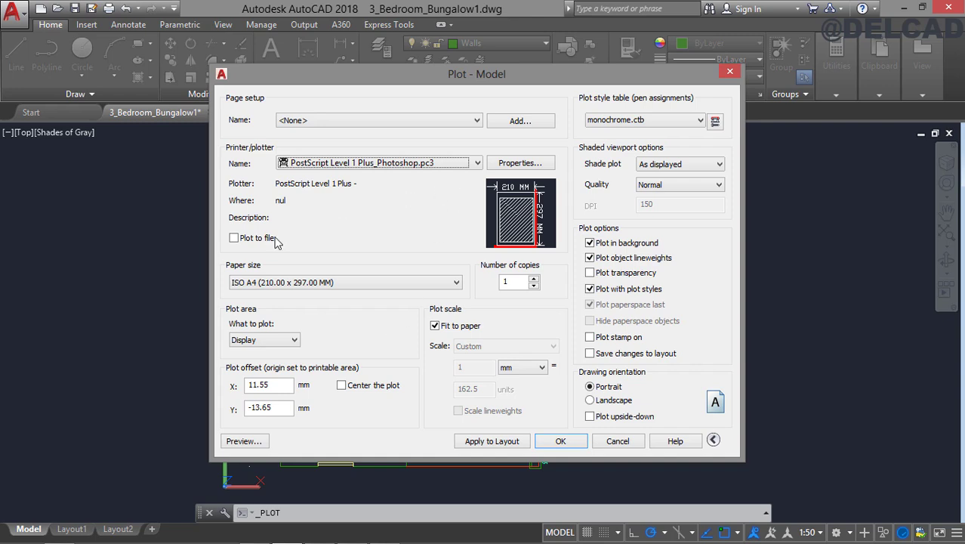
click(234, 239)
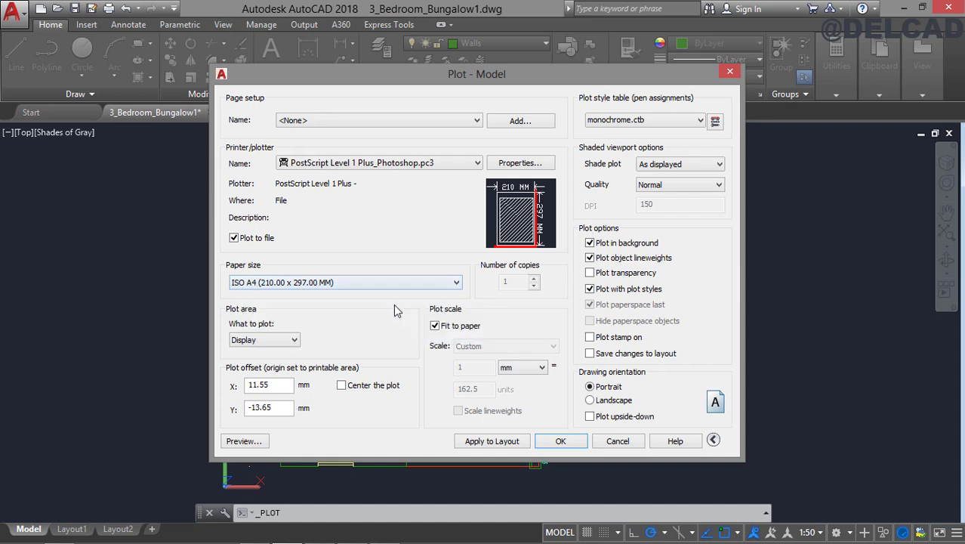
Step: Set the plot area to Extents and center the plot on the paper
click(299, 341)
click(281, 354)
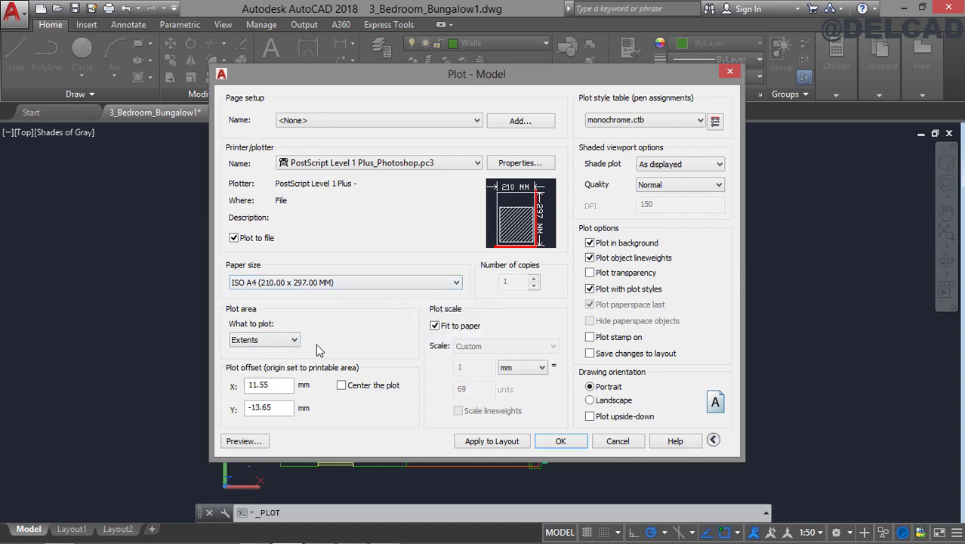
click(341, 386)
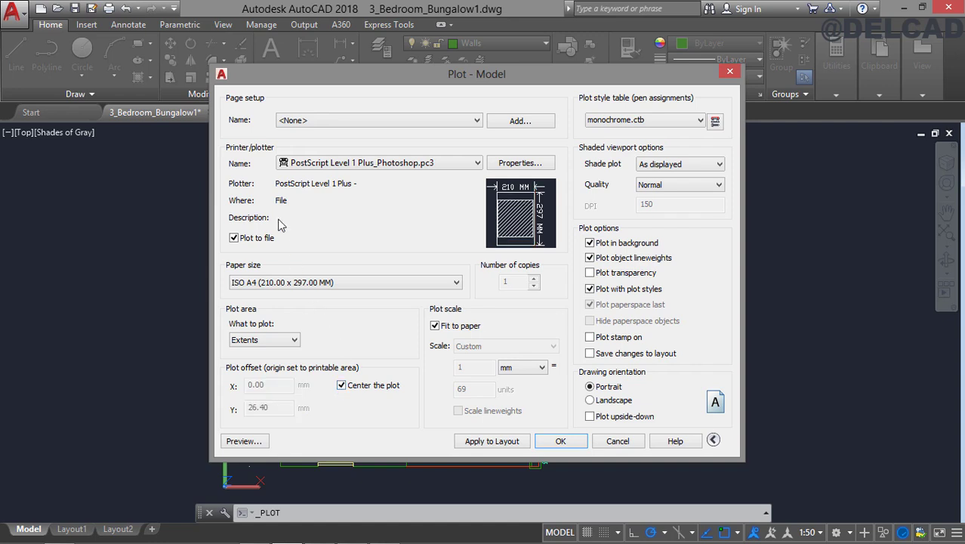
Step: Assign the monochrome.ctb plot style table to all layouts and set the shade plot to Legacy wireframe
click(665, 123)
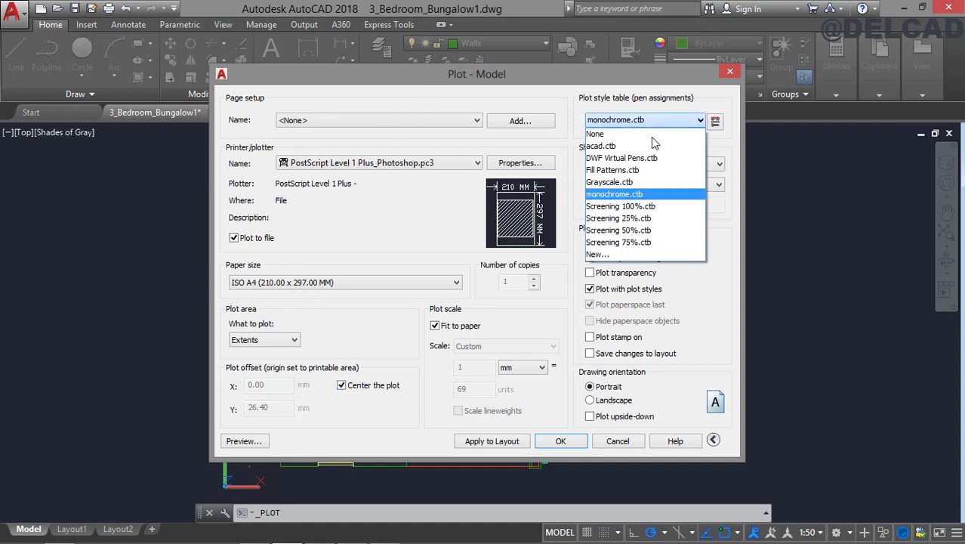
click(640, 195)
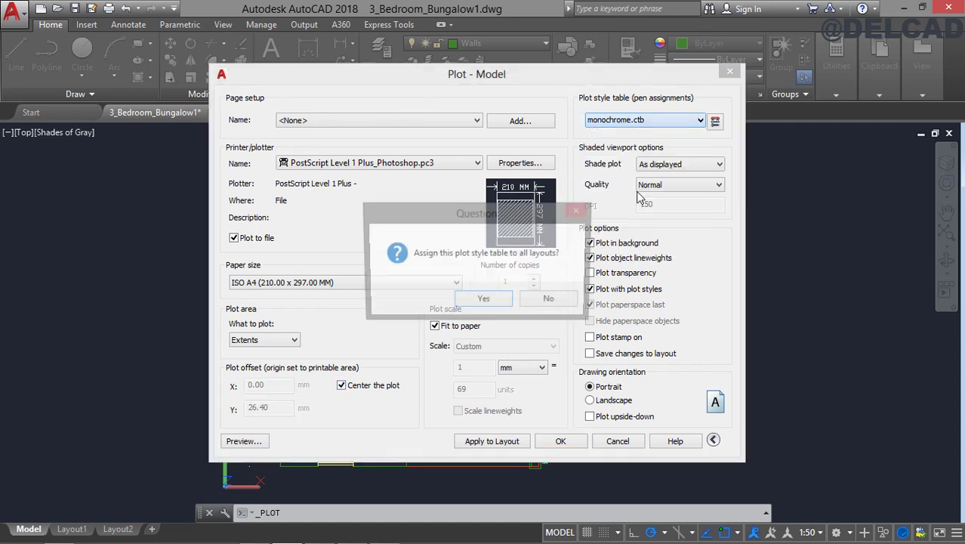
click(486, 301)
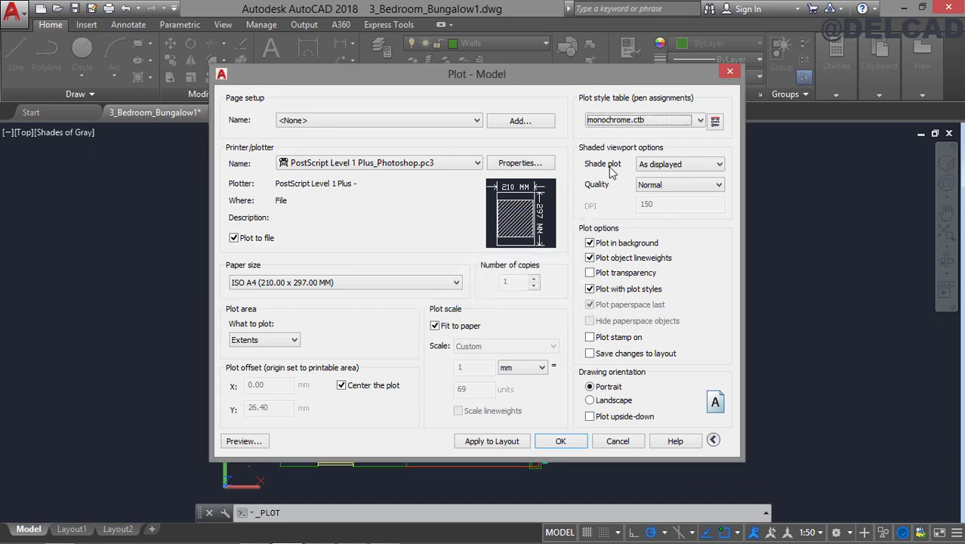
click(667, 167)
scroll(669, 174, up, 1)
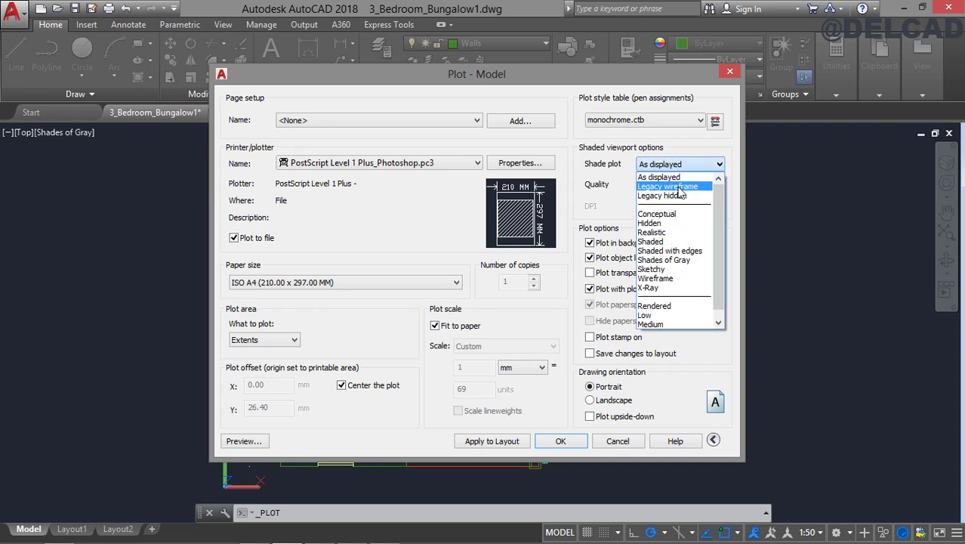
click(678, 185)
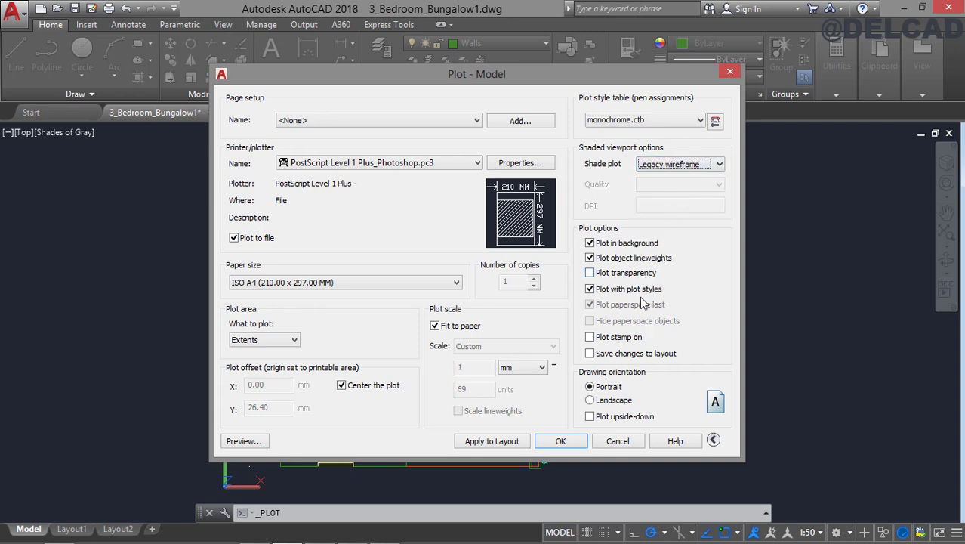
Step: Preview the floor plan plot, check its line work and leftover objects, and leave the plot setup without plotting
click(255, 444)
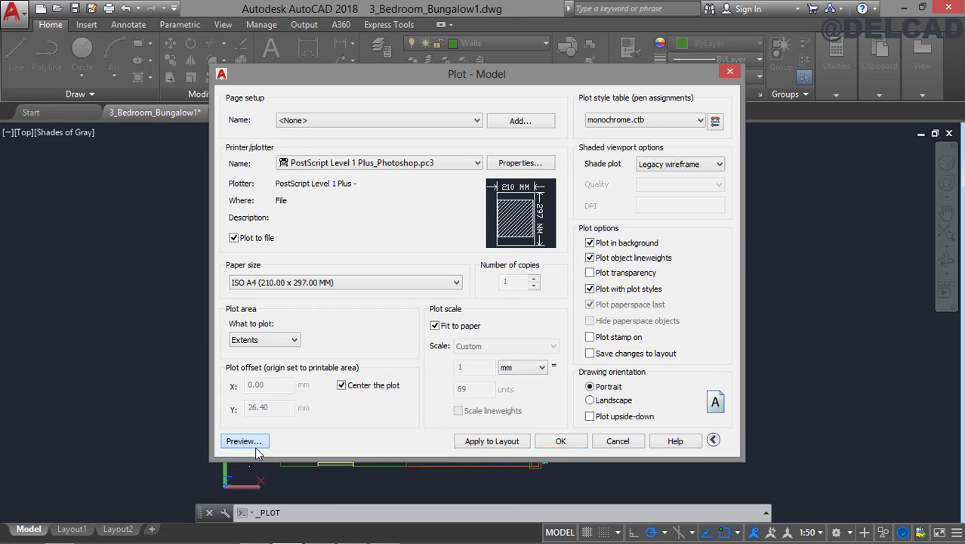
scroll(454, 330, up, 2)
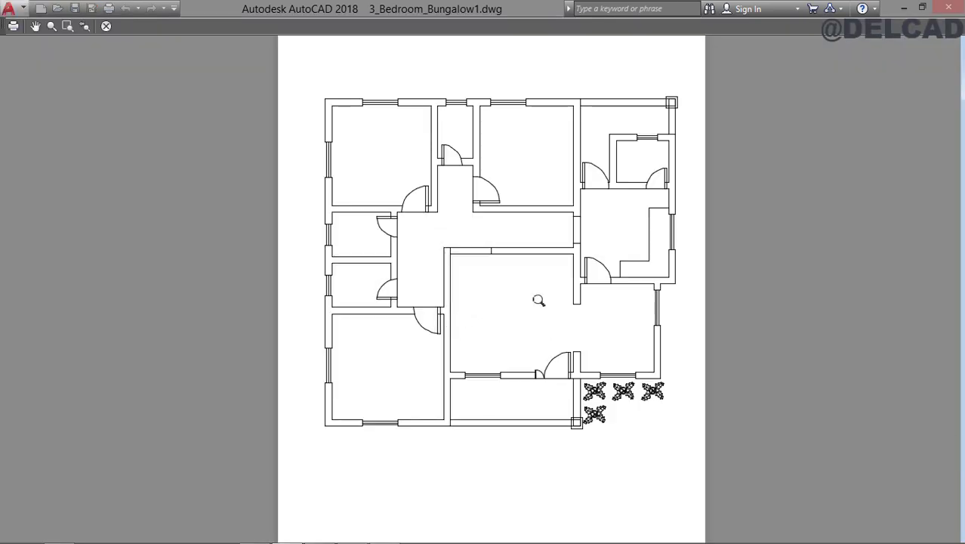
click(108, 27)
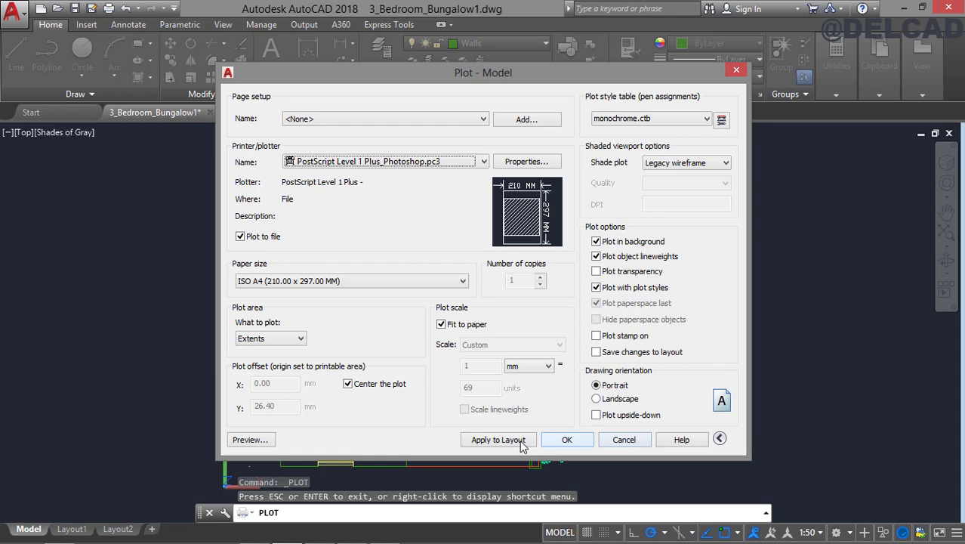
click(614, 442)
click(581, 430)
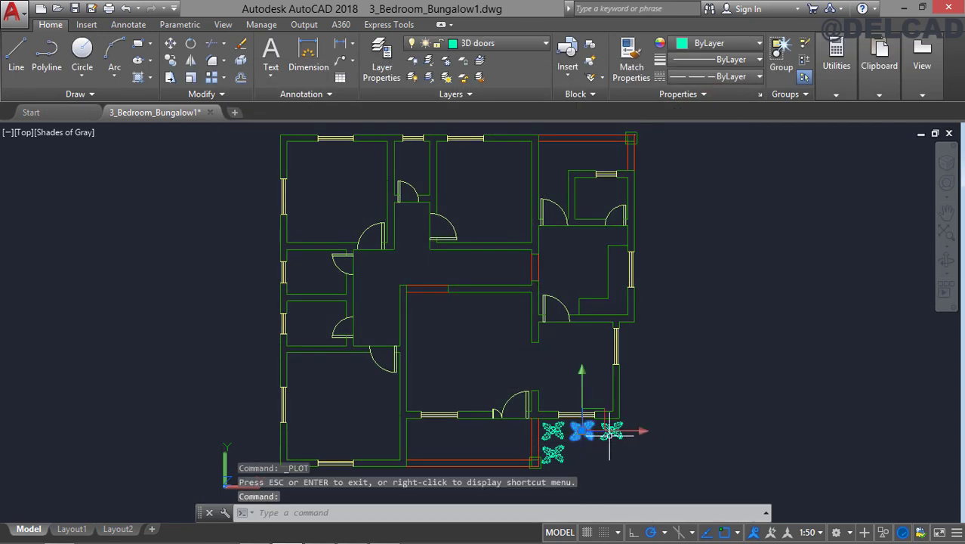
key(Escape)
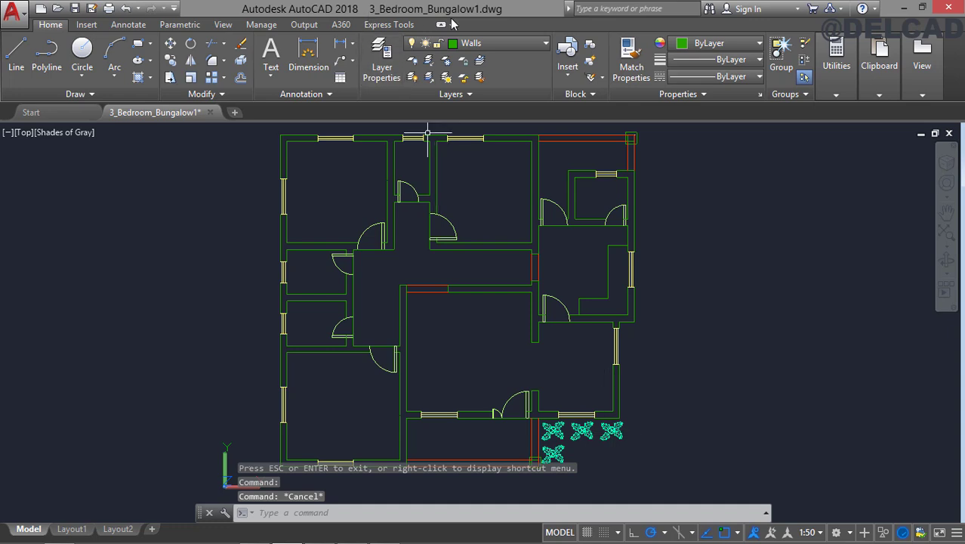
Step: Turn off the 3D doors layer to hide the leftover plant blocks beside the entry porch
click(489, 43)
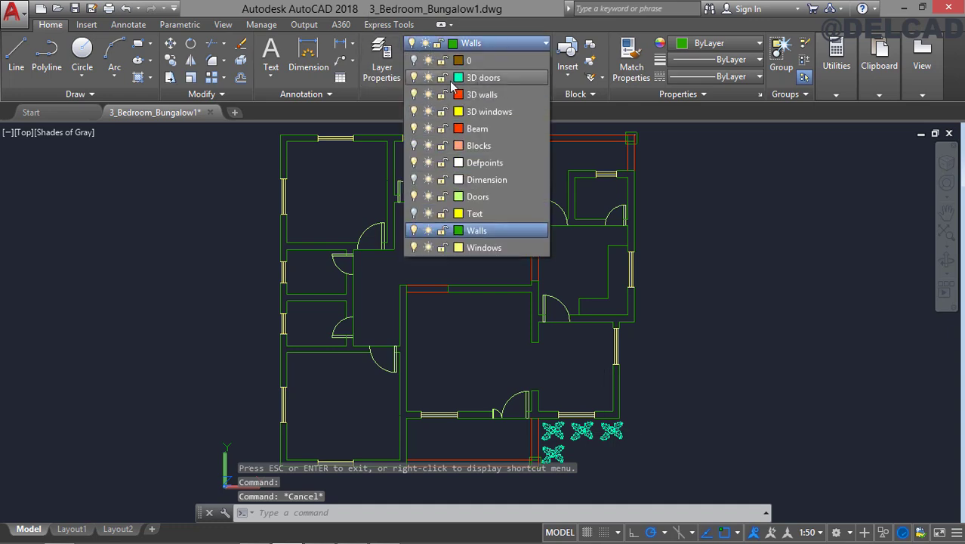
click(414, 78)
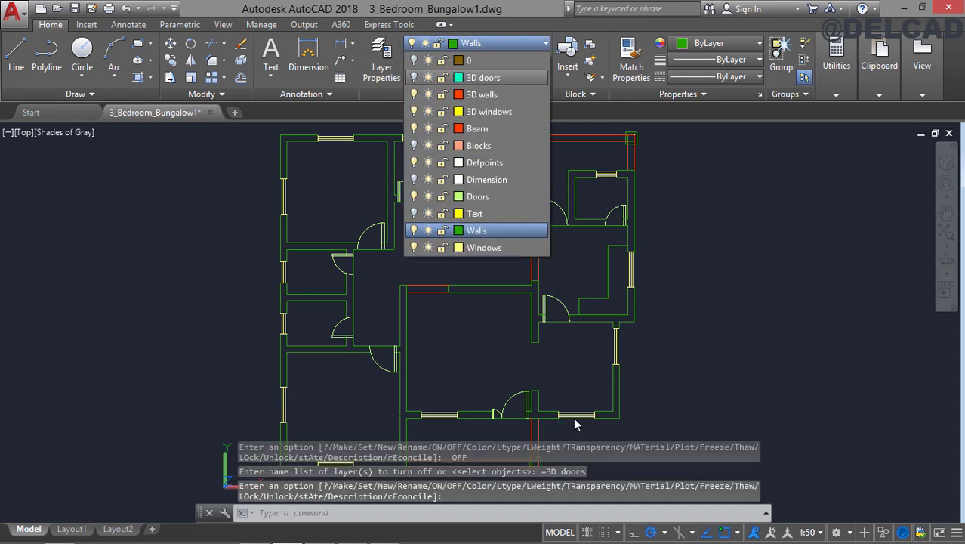
click(468, 43)
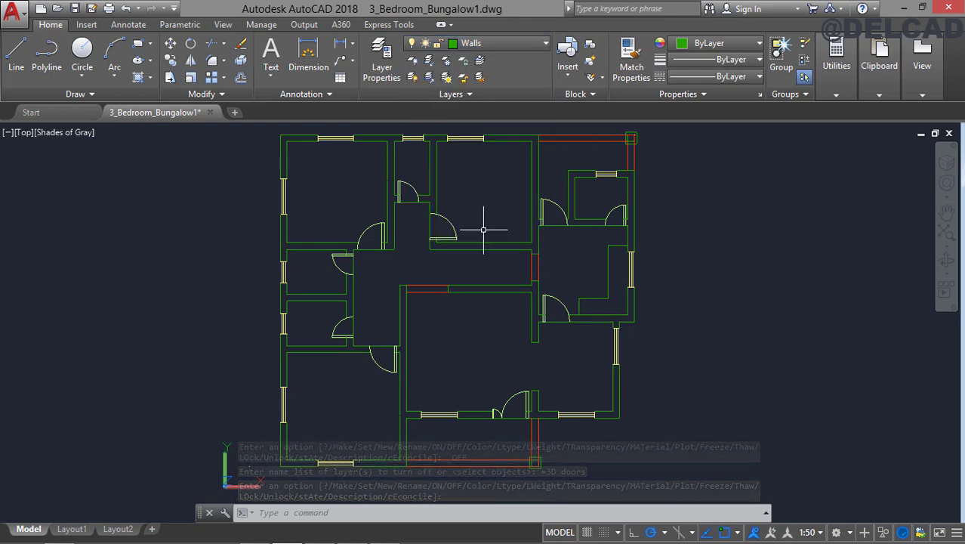
Step: Start a new plot with the PostScript Level 1 Plus_Photoshop.pc3 plotter and enable plotting to file
click(12, 10)
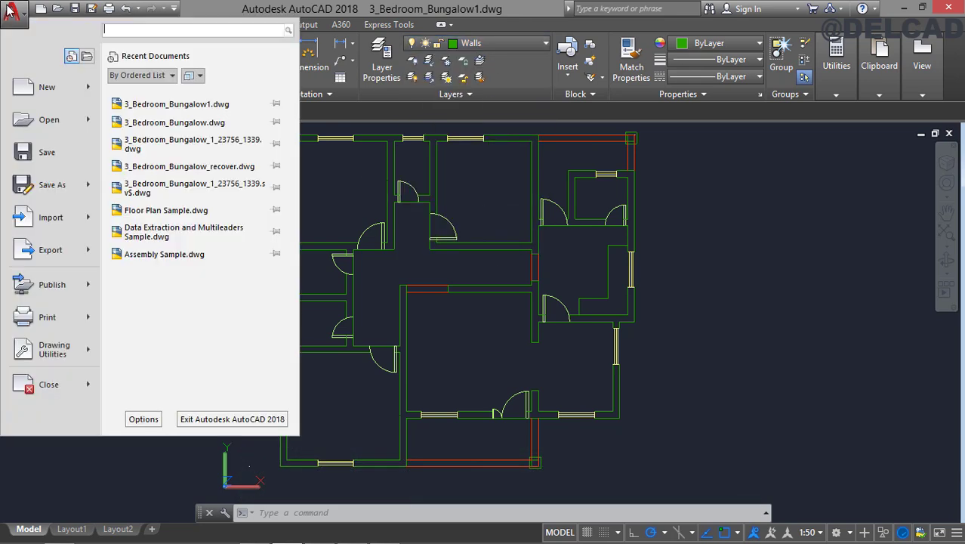
click(42, 318)
click(423, 173)
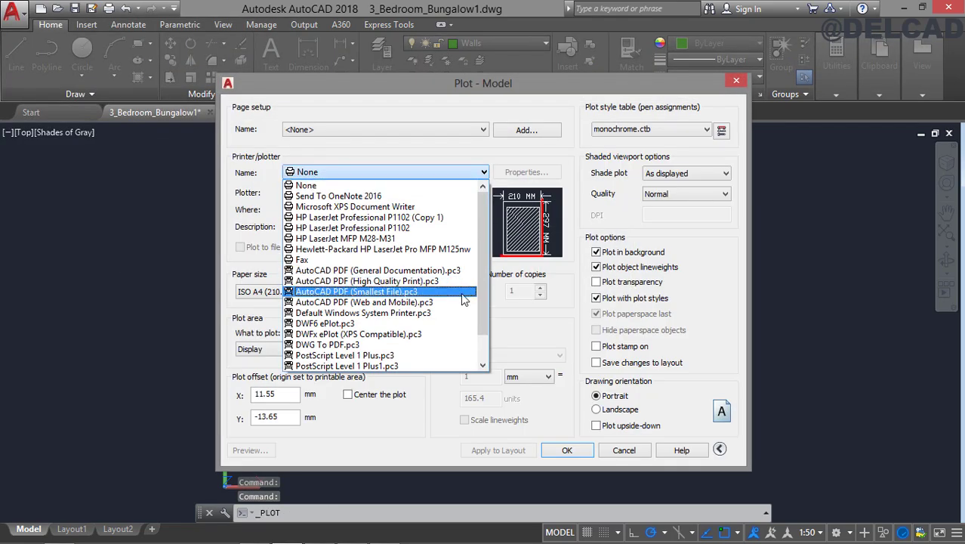
scroll(442, 321, down, 1)
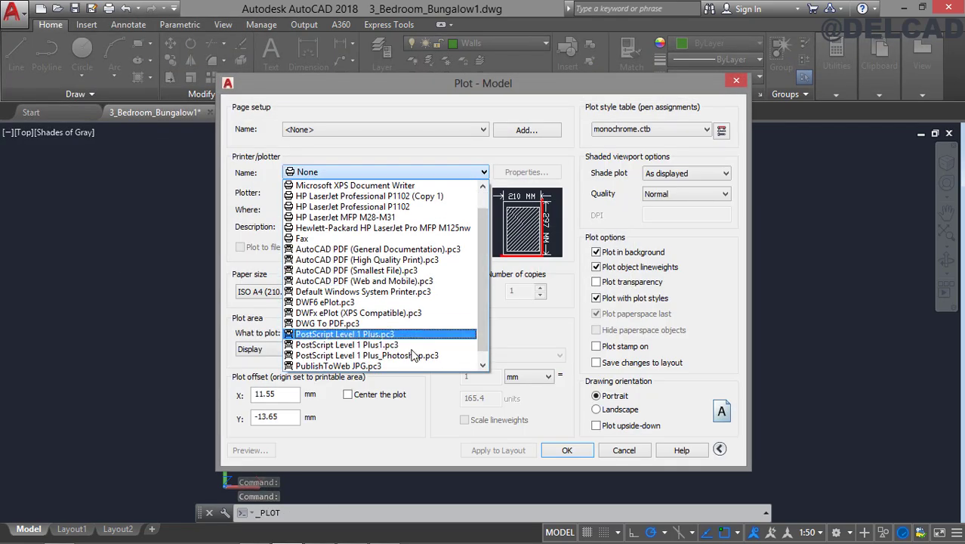
click(414, 355)
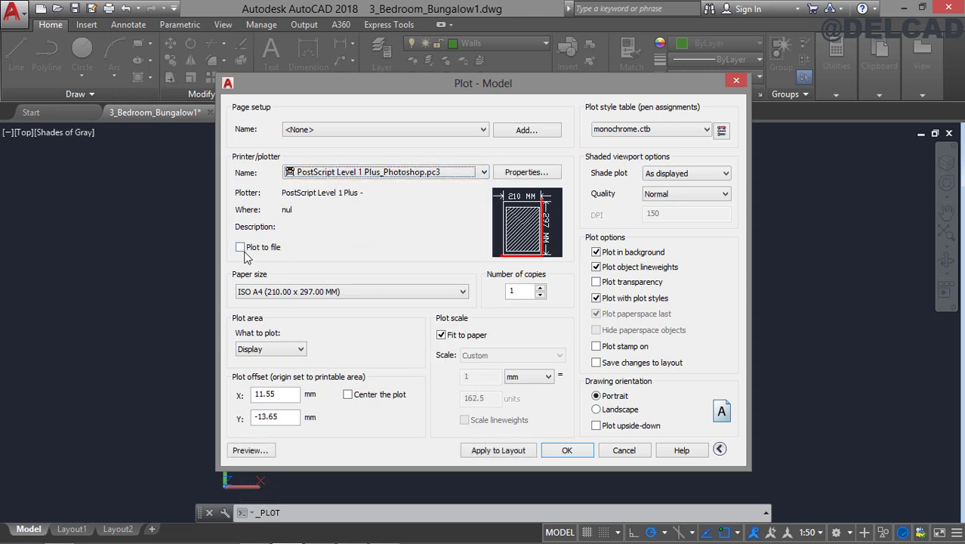
click(240, 248)
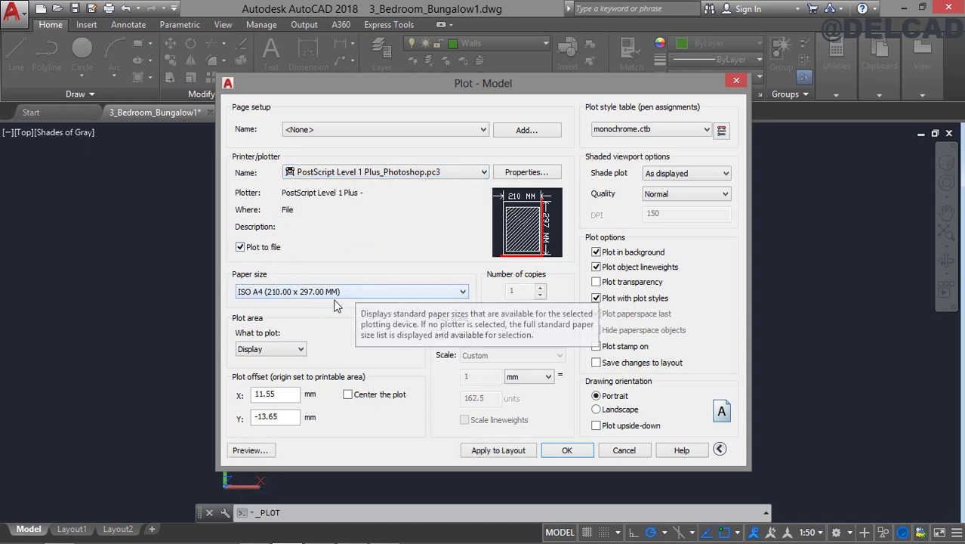
Step: Set the plot area to Extents and assign the monochrome.ctb plot style table to all layouts
click(288, 351)
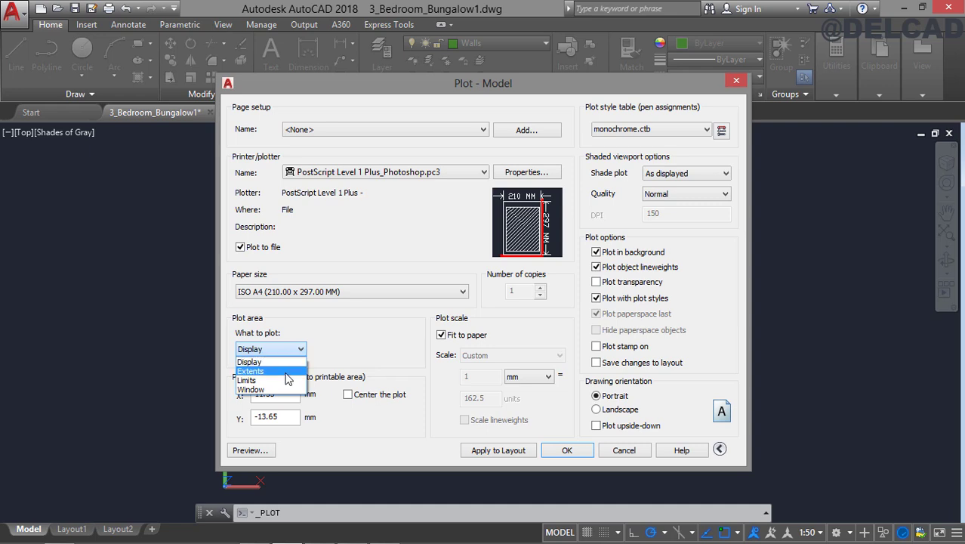
click(287, 371)
click(642, 133)
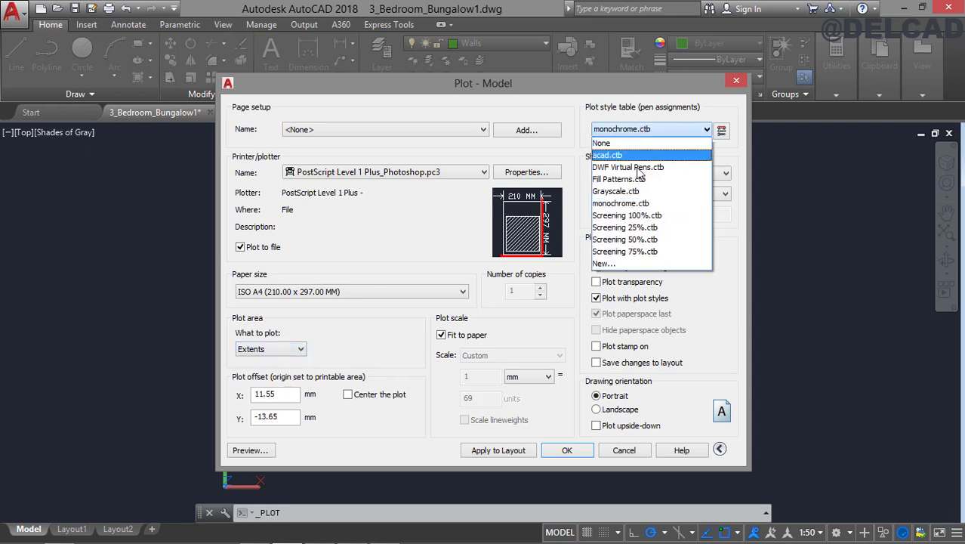
click(639, 205)
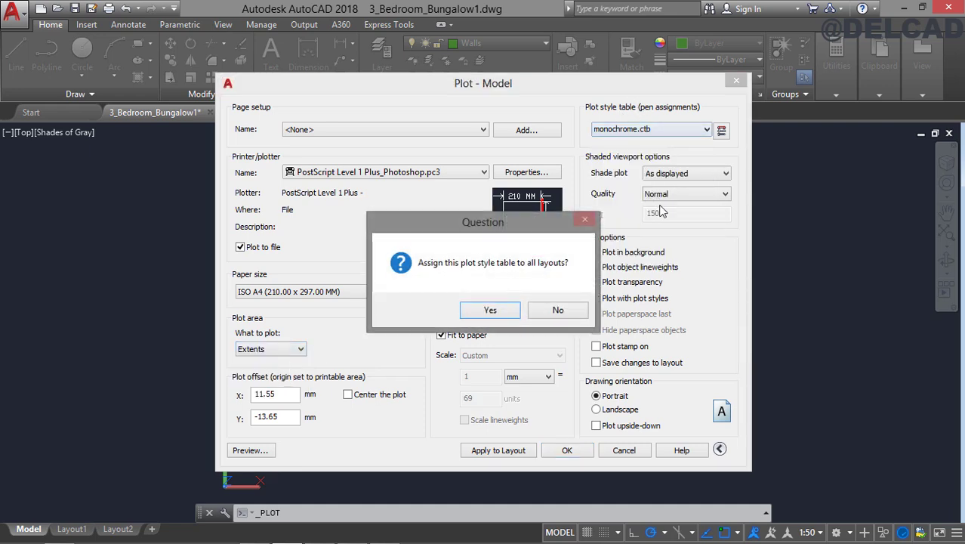
click(507, 306)
Step: Set the shade plot to Legacy wireframe and center the plot on the paper
click(682, 173)
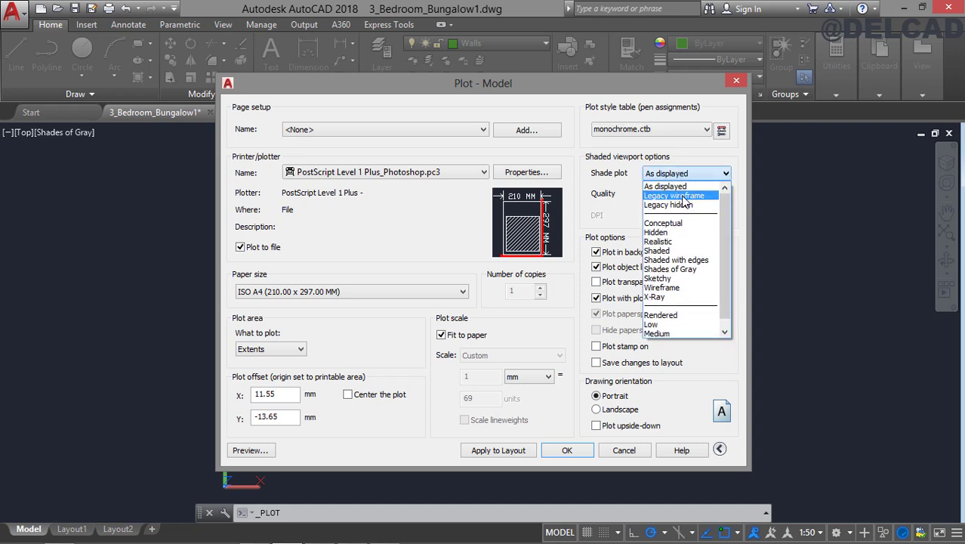
click(665, 196)
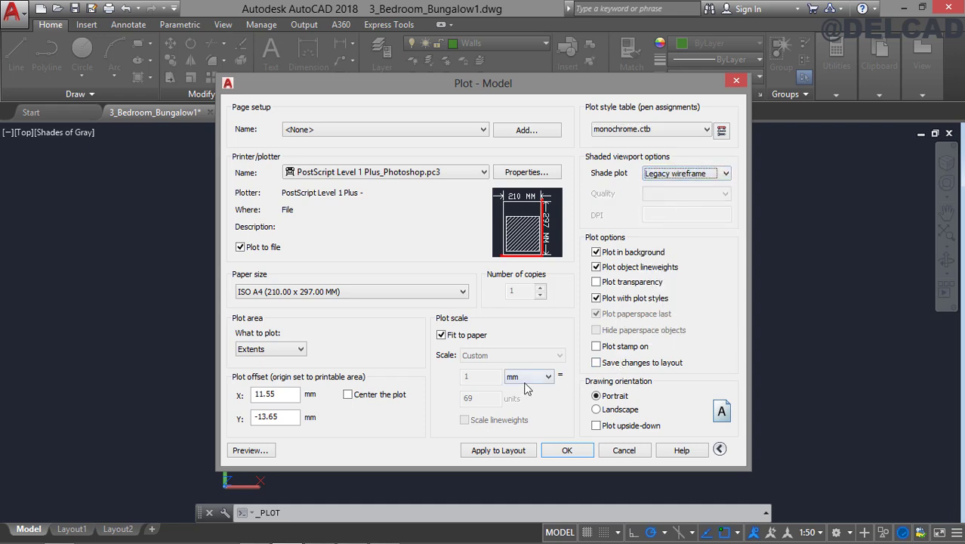
click(351, 399)
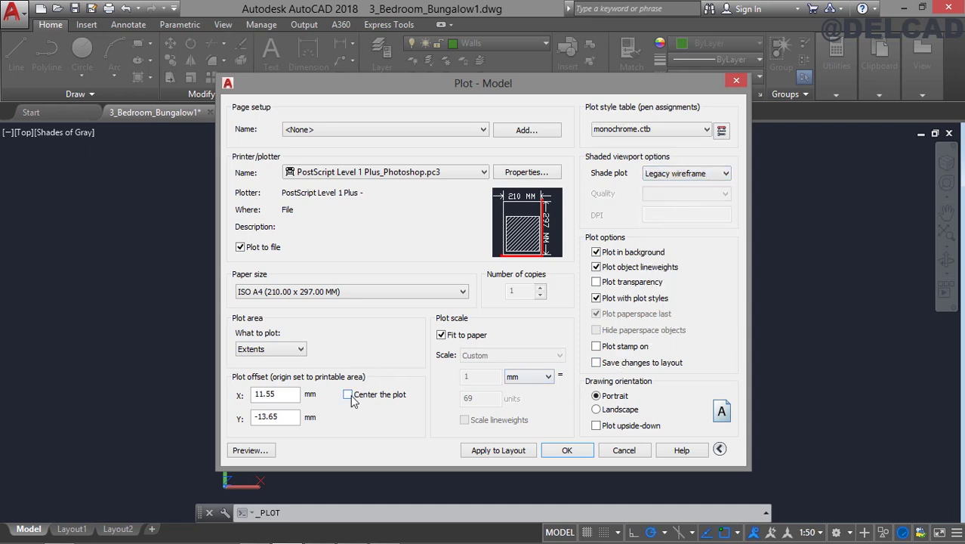
Step: Preview the plot, inspect the floor plan's line work up close, and return to the plot setup
click(265, 452)
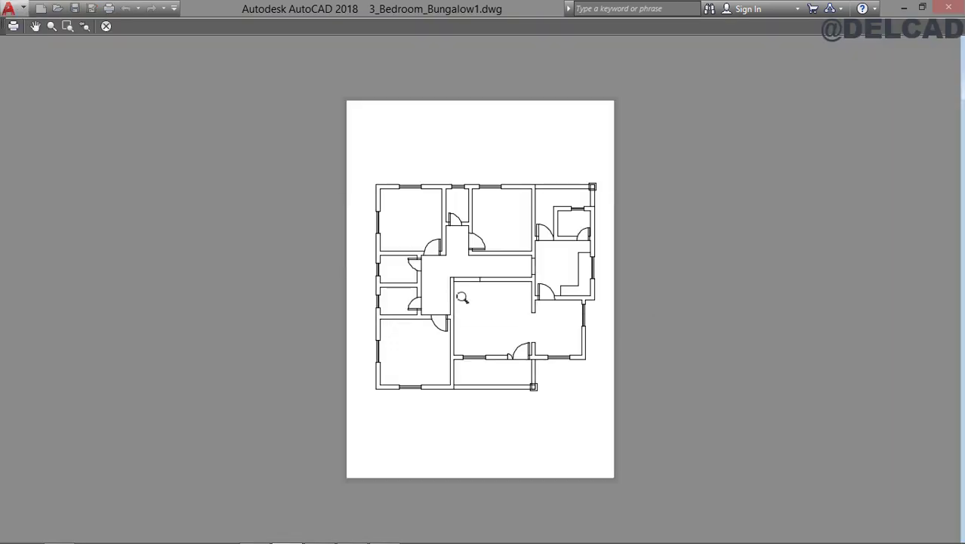
scroll(461, 298, up, 4)
scroll(463, 297, down, 4)
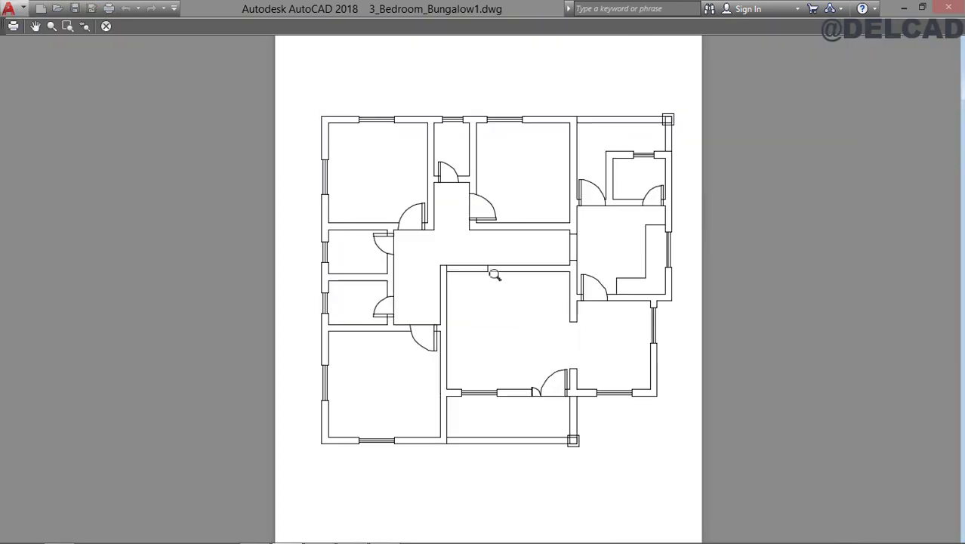
click(107, 27)
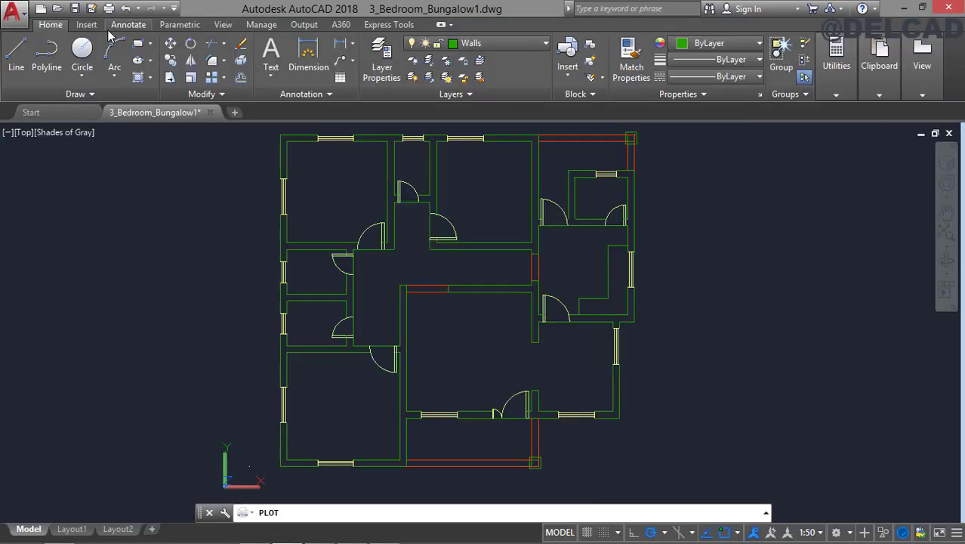
Step: Plot the floor plan to an Encapsulated PS file named 3_Bedroom_Bungalow1-Model.EPS-floor in the Documents folder
click(577, 442)
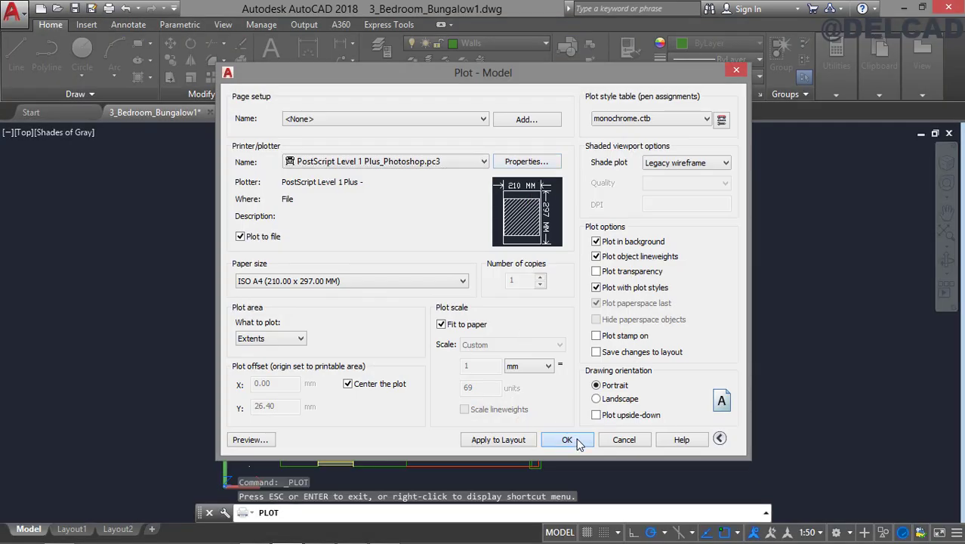
click(545, 401)
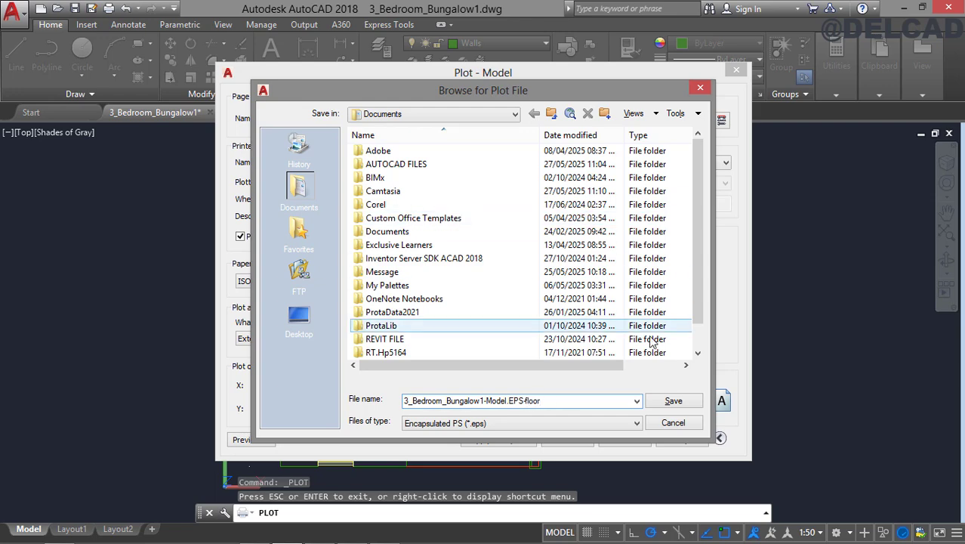
click(682, 400)
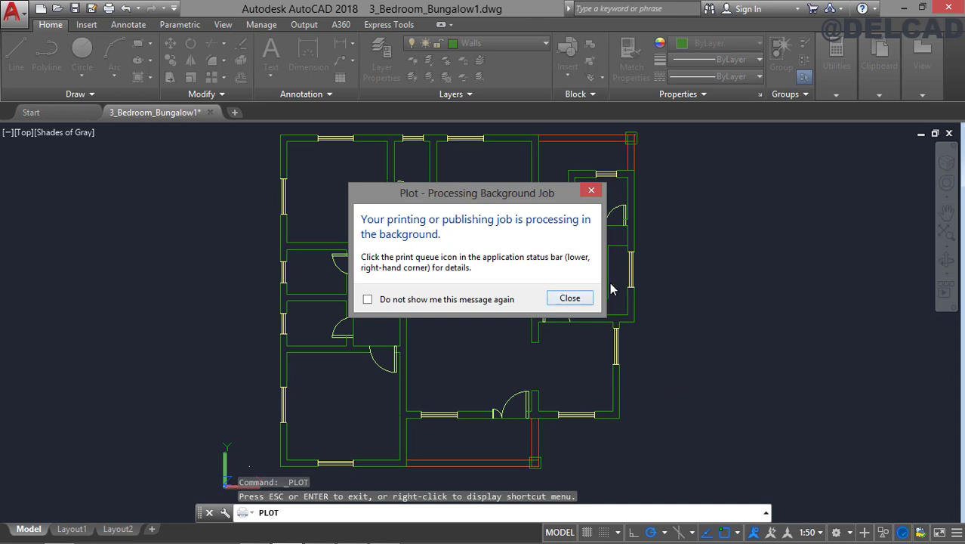
click(571, 299)
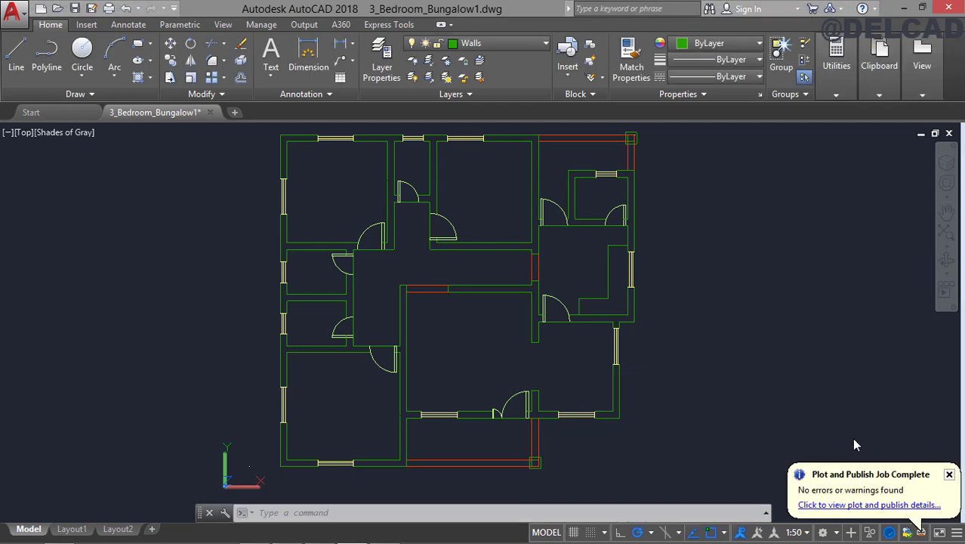
Step: Open the plotted EPS floor plan from the Documents folder in Photoshop, rasterized at 20.99 x 29.7 cm, 300 pixels/inch, CMYK Color
click(905, 8)
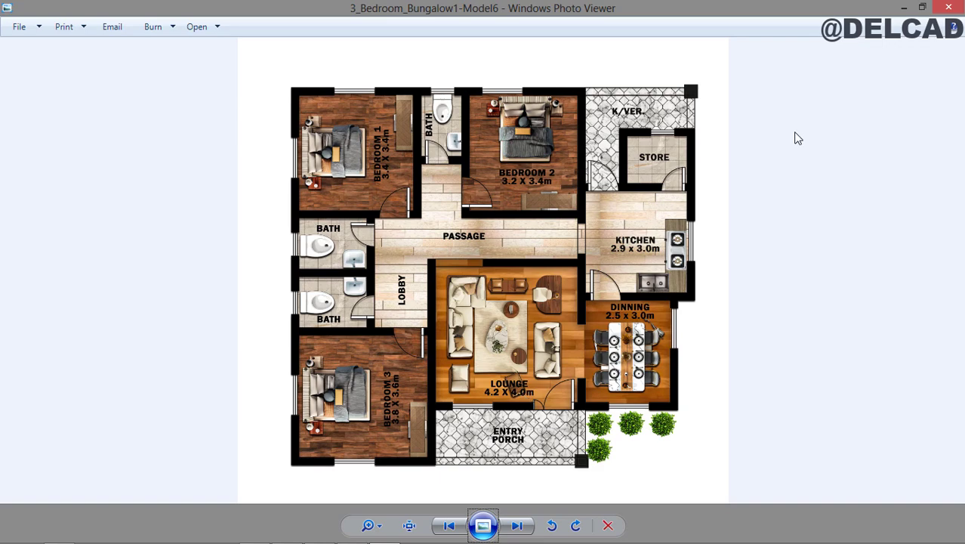
click(905, 8)
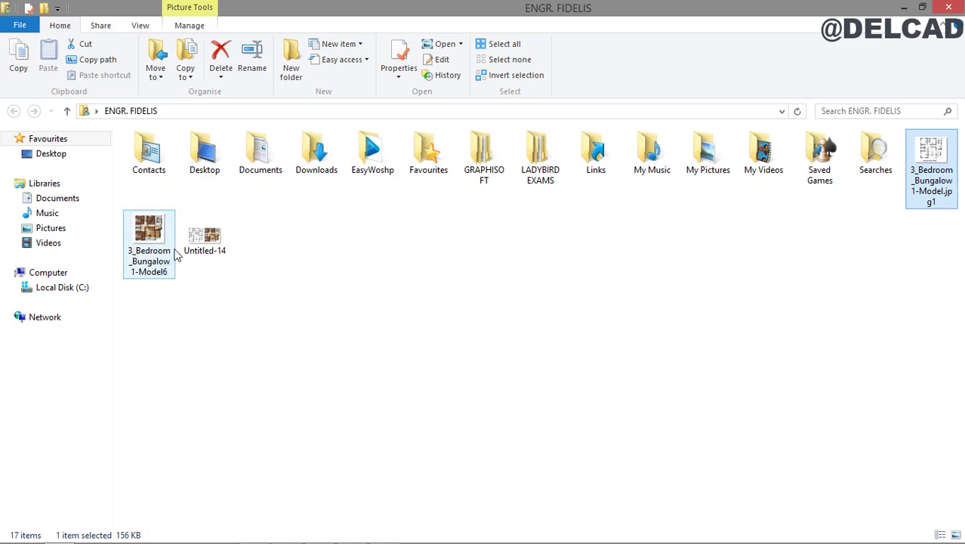
double_click(268, 169)
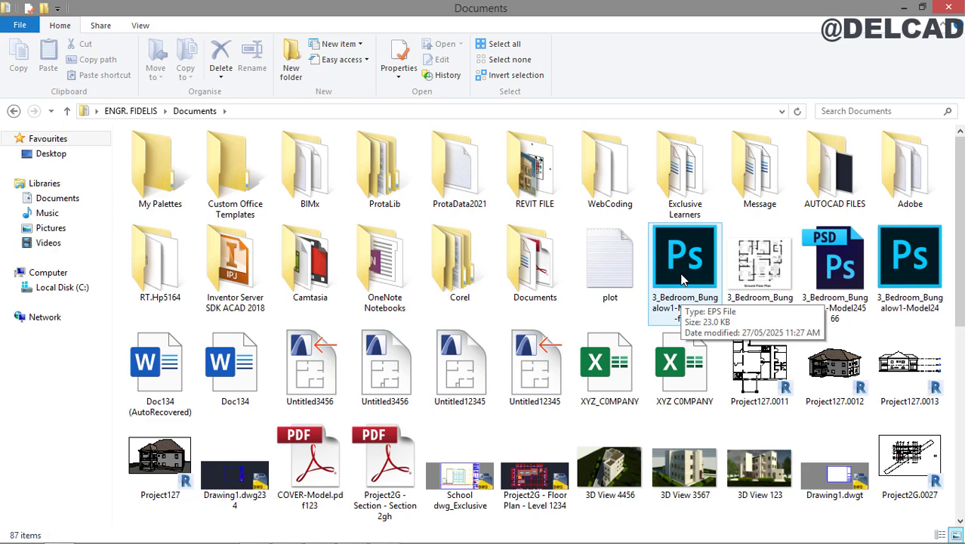
double_click(683, 280)
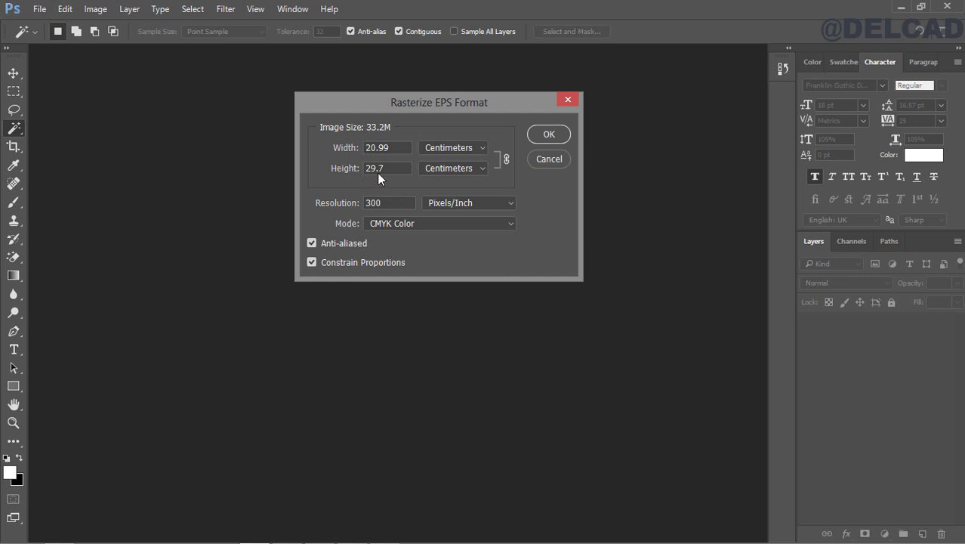
click(546, 139)
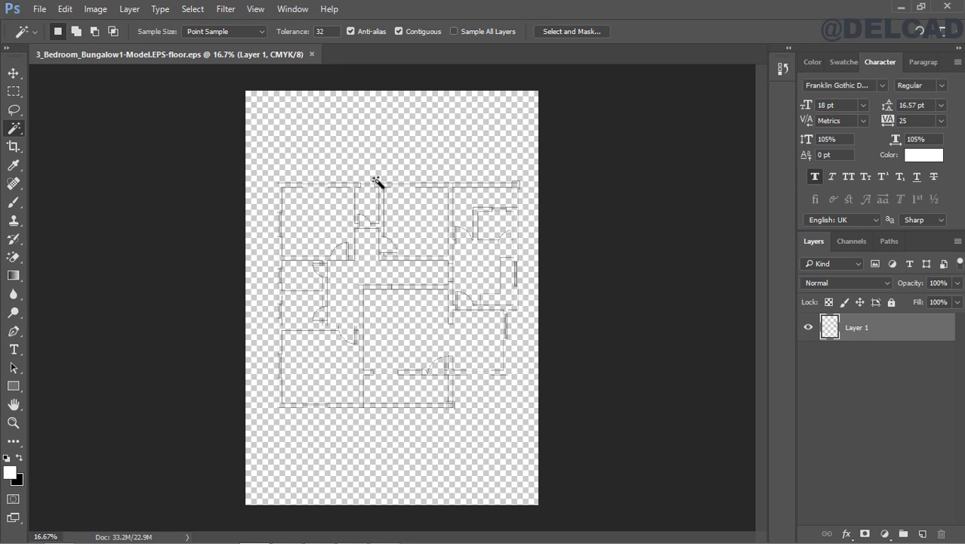
Step: Add a white (ffffff) Solid Color fill layer and place it beneath Layer 1 as the plan's background
click(14, 76)
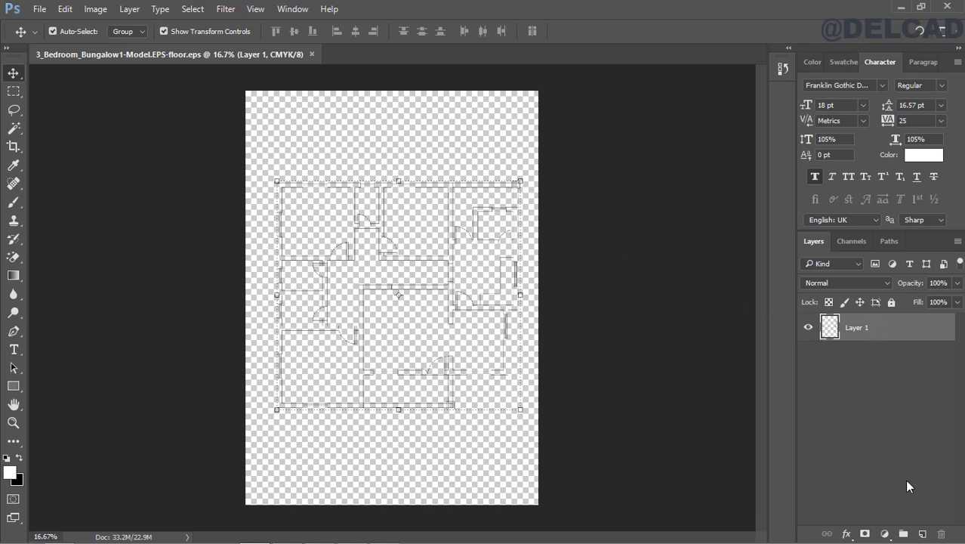
click(887, 535)
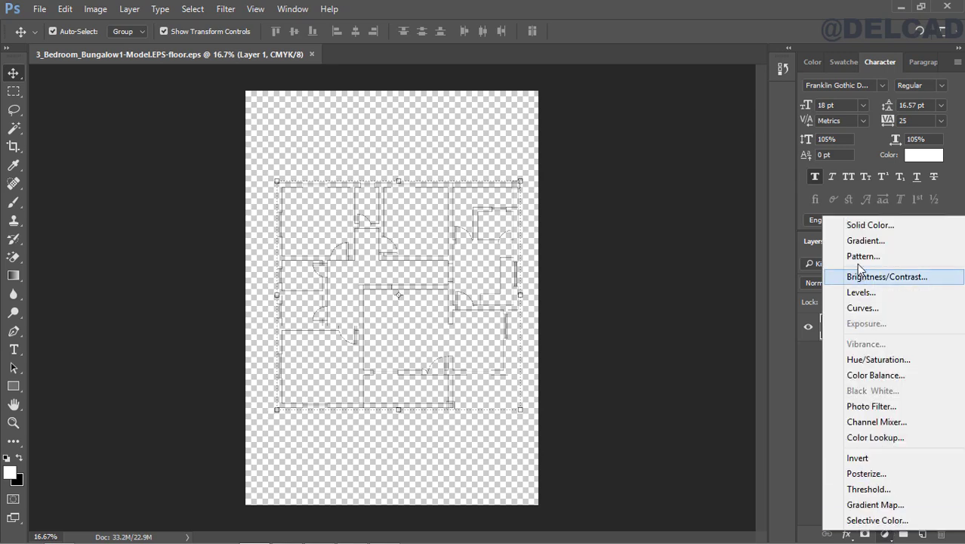
click(866, 225)
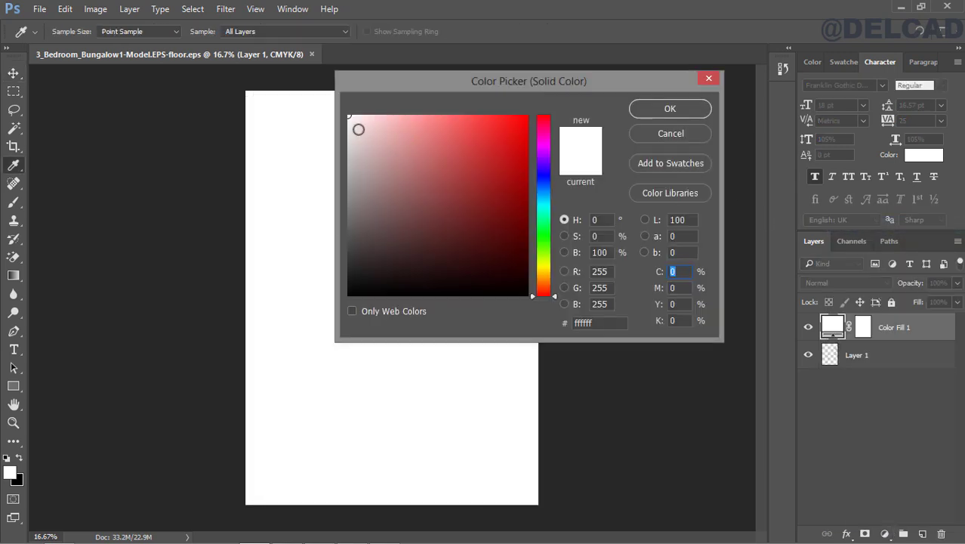
click(653, 106)
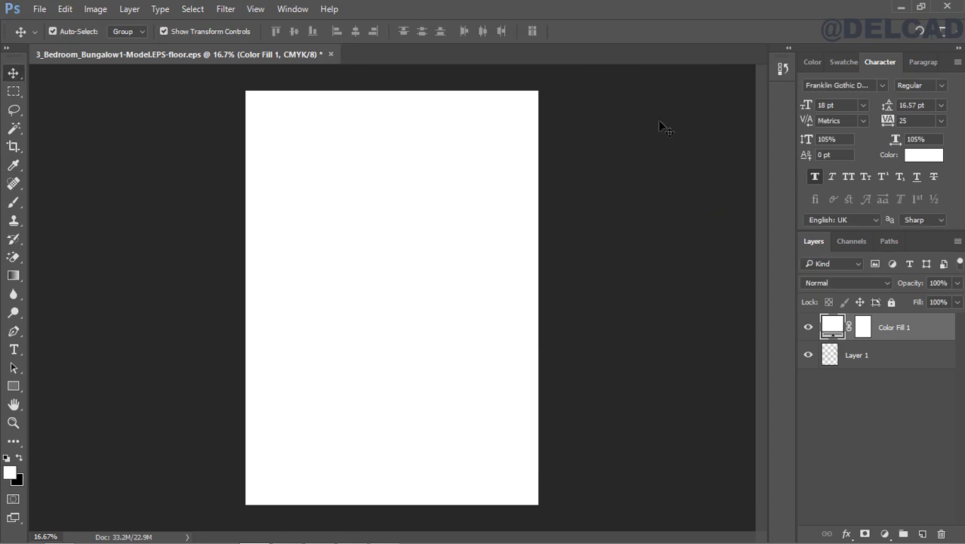
drag(896, 330, 904, 370)
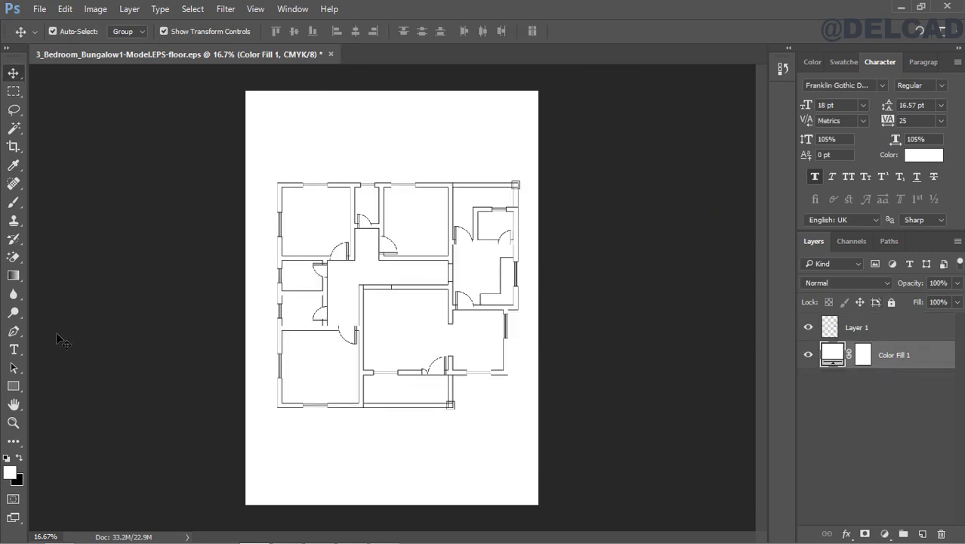
Step: Make Layer 1 with the floor plan line work the active layer for the Move tool
click(14, 423)
click(365, 265)
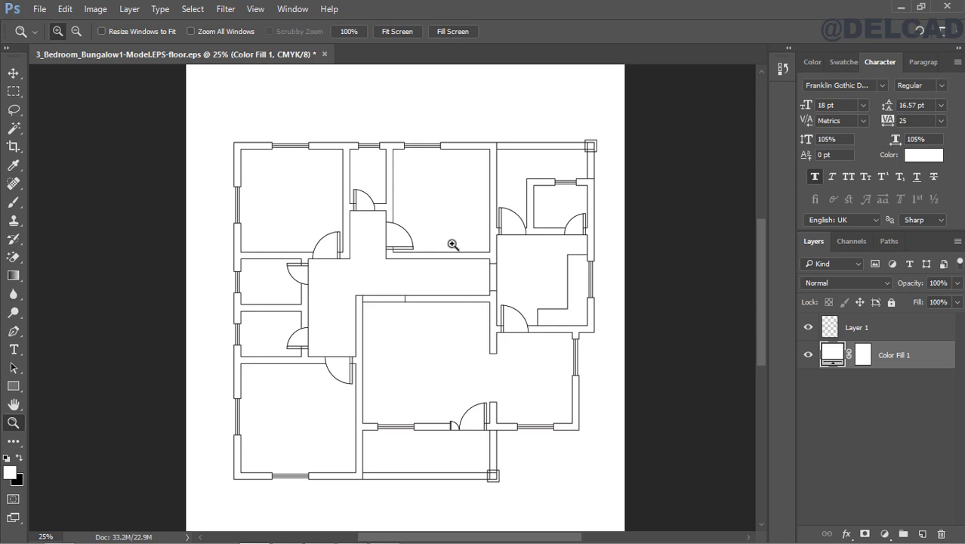
click(309, 219)
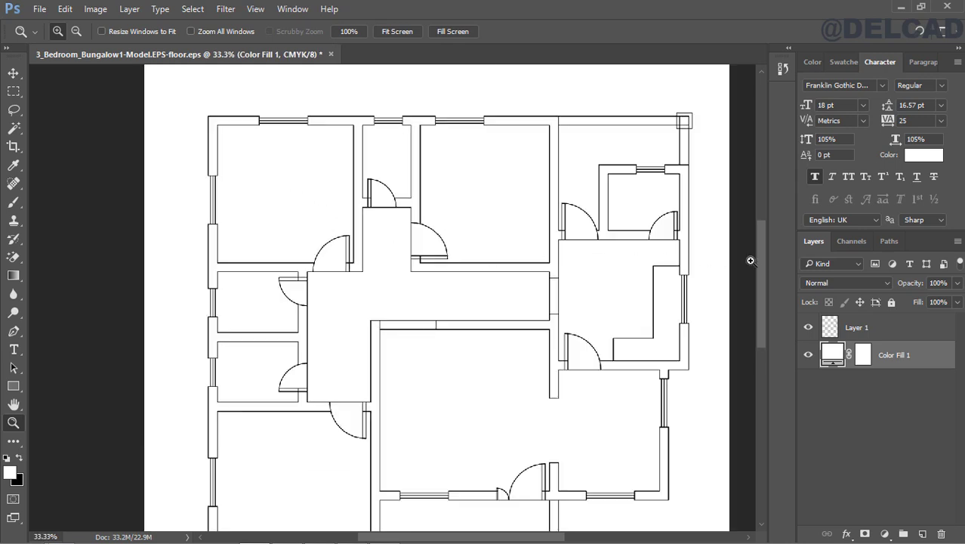
mouse_move(757, 266)
mouse_down()
mouse_move(757, 281)
mouse_move(755, 266)
mouse_up()
click(14, 73)
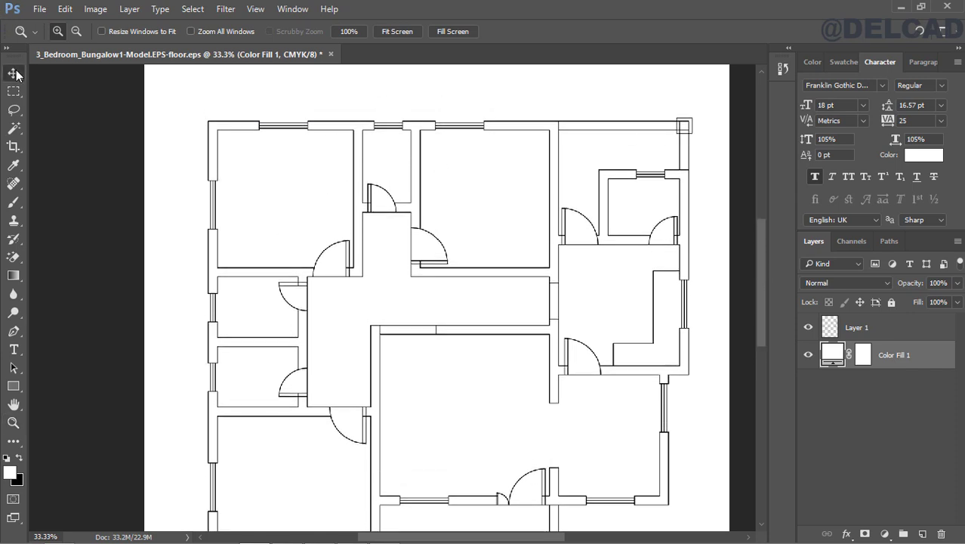
click(883, 337)
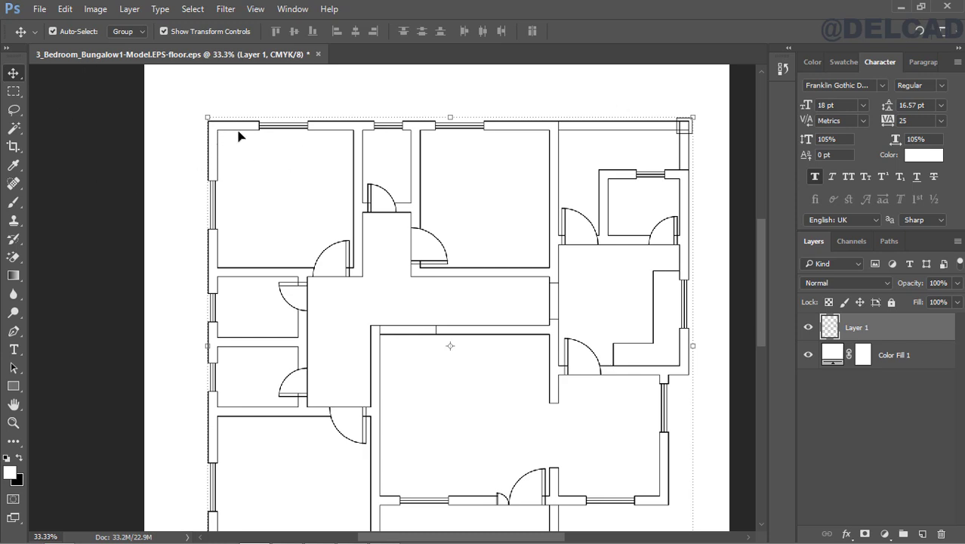
Step: Select all the wall segments of the floor plan on Layer 1 with the Magic Wand Tool, adding each segment to one selection
click(12, 130)
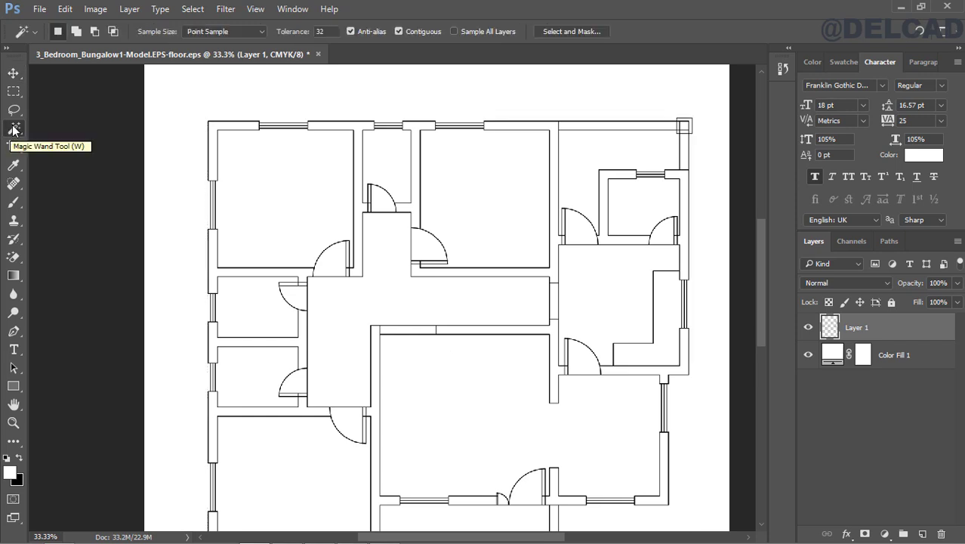
right_click(12, 130)
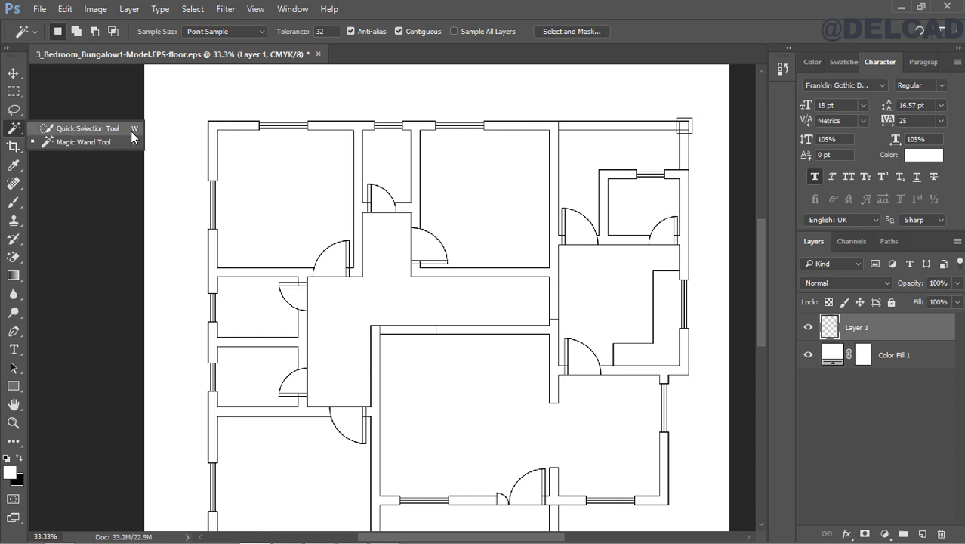
click(94, 142)
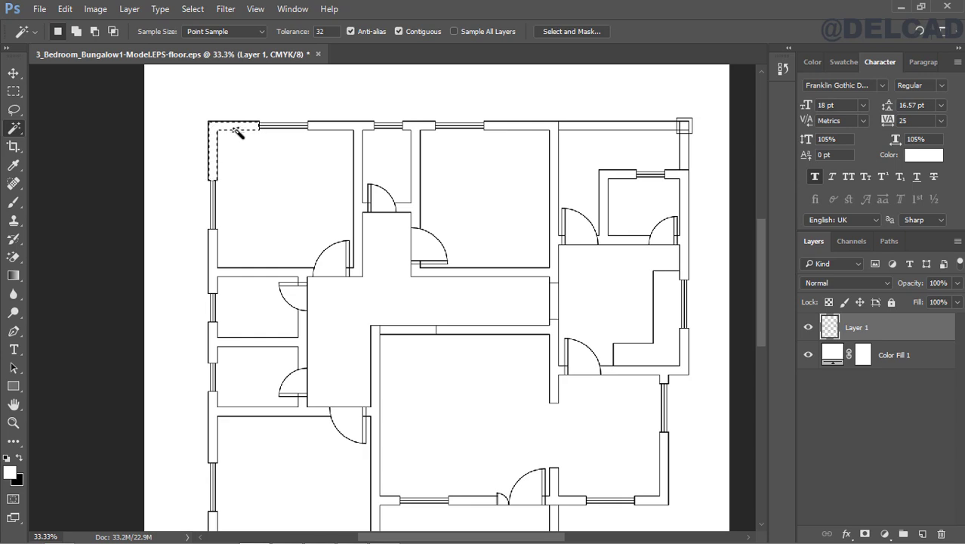
key(shift)
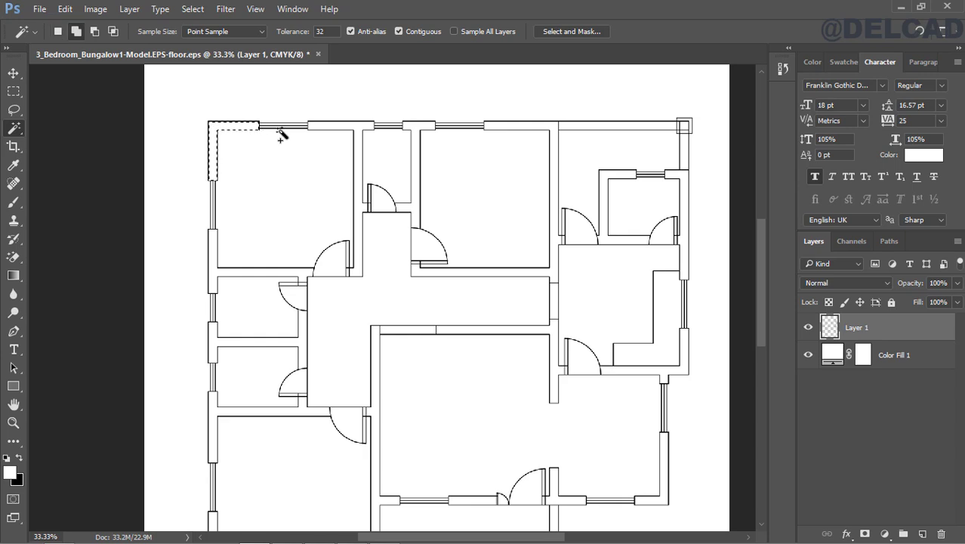
shift+click(355, 124)
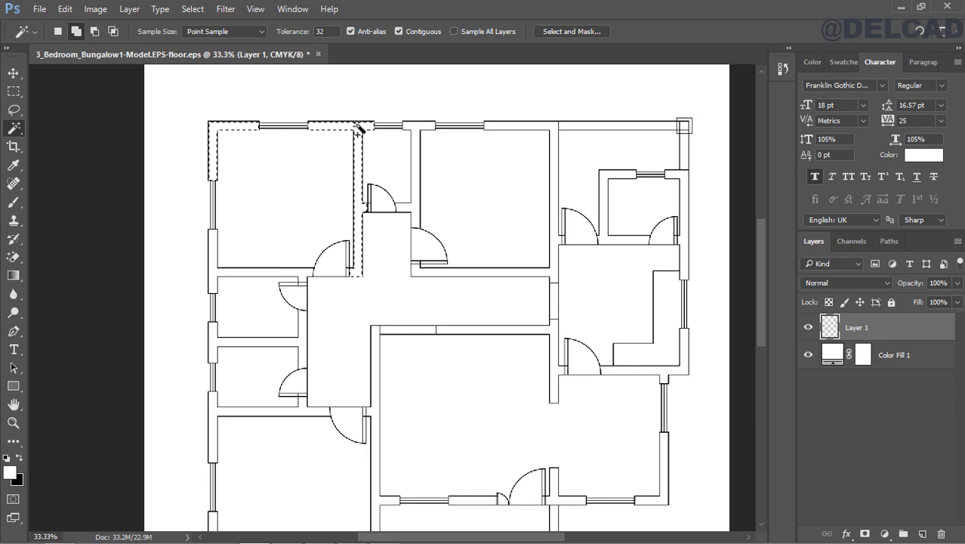
shift+click(414, 123)
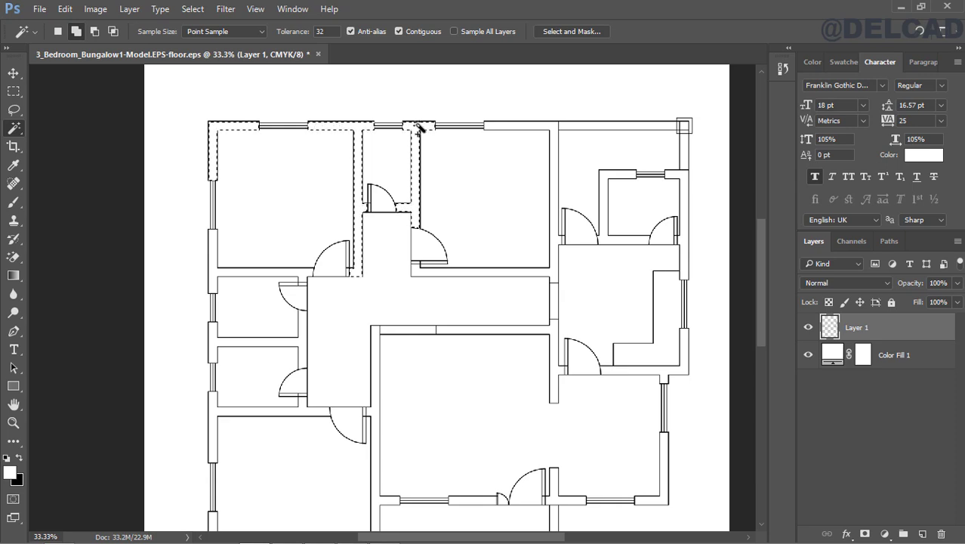
shift+click(518, 125)
shift+click(685, 186)
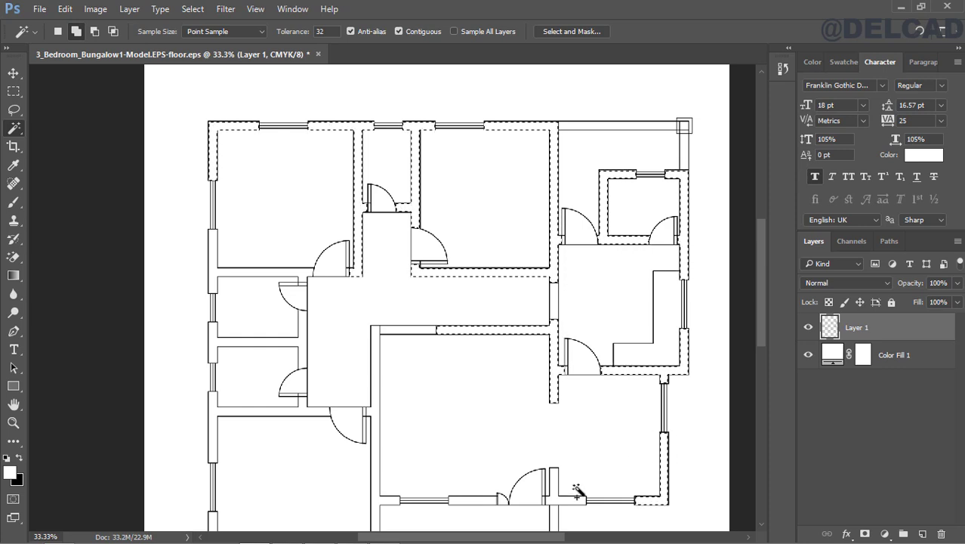
shift+click(488, 500)
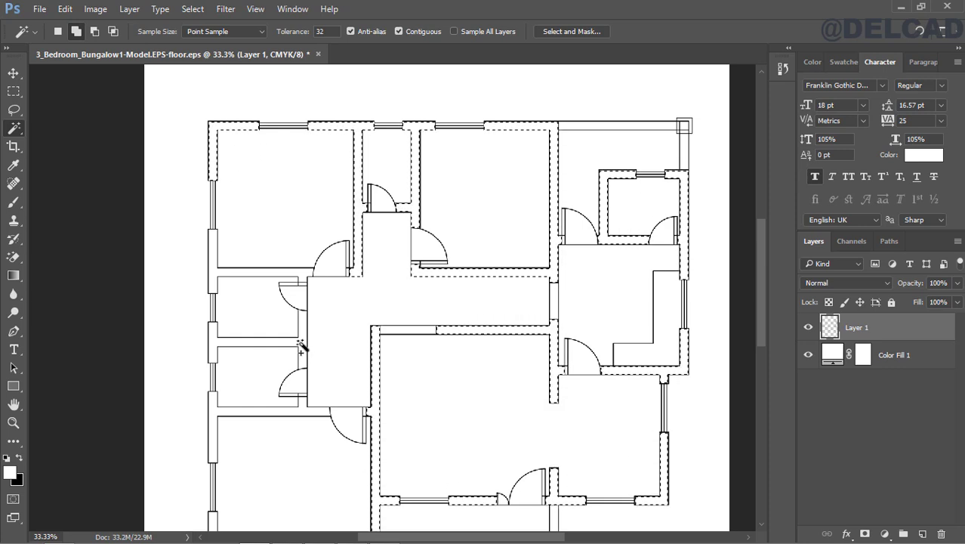
shift+click(216, 276)
scroll(215, 277, down, 3)
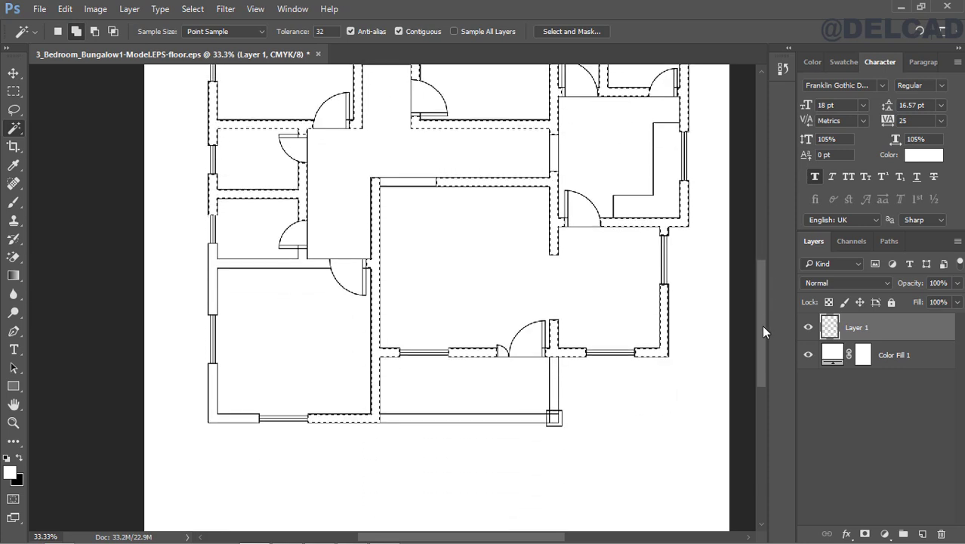
shift+click(214, 382)
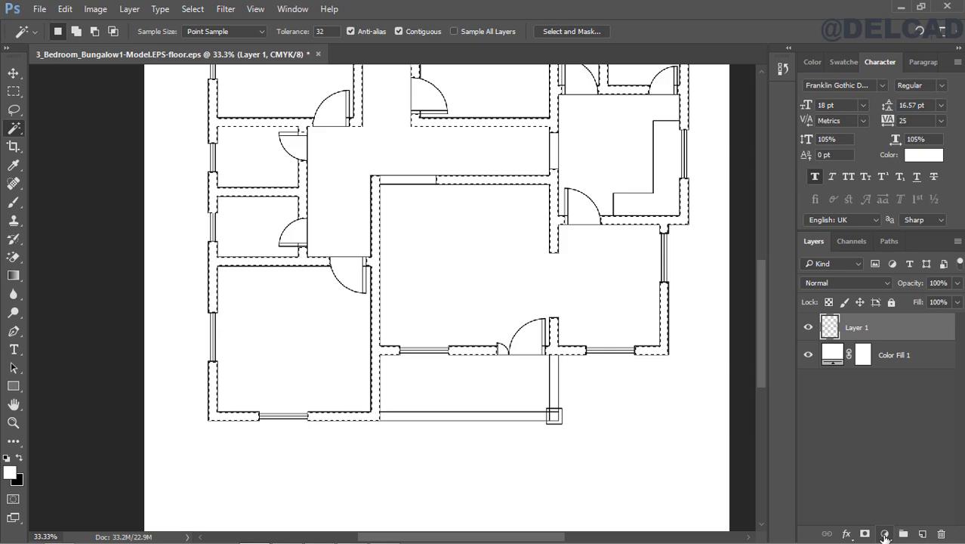
Step: Add a black (000000) Solid Color fill layer from the wall selection and place it beneath Layer 1
click(885, 535)
click(867, 230)
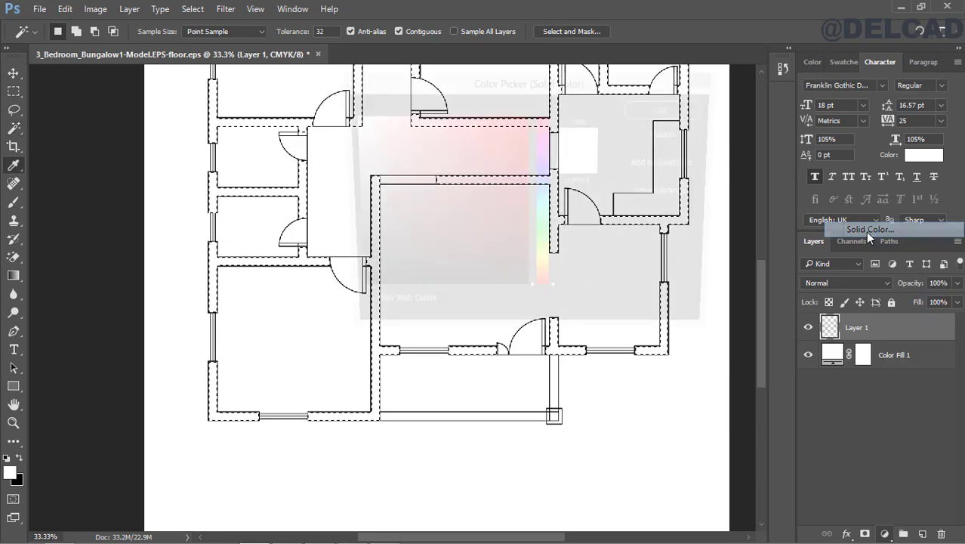
drag(487, 78, 570, 95)
drag(461, 248, 425, 319)
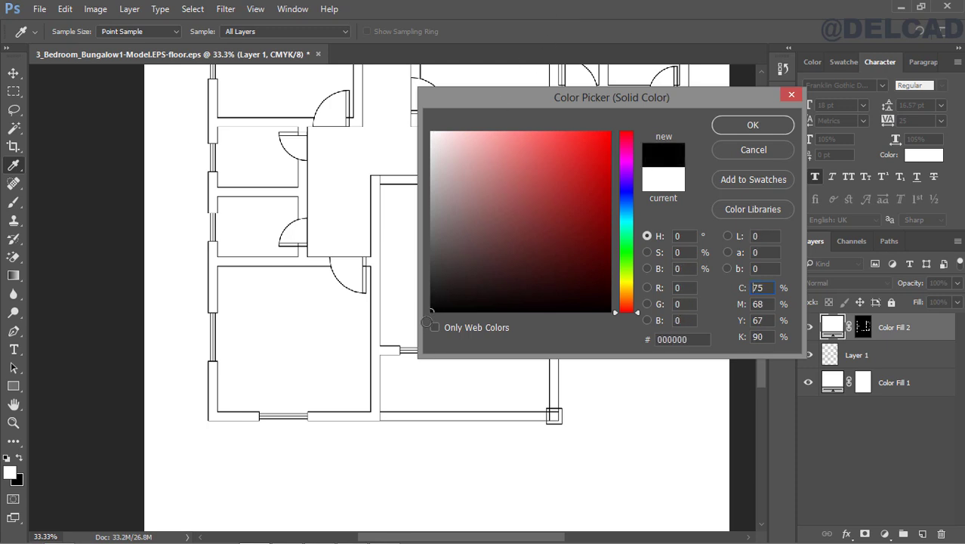
drag(509, 99, 504, 137)
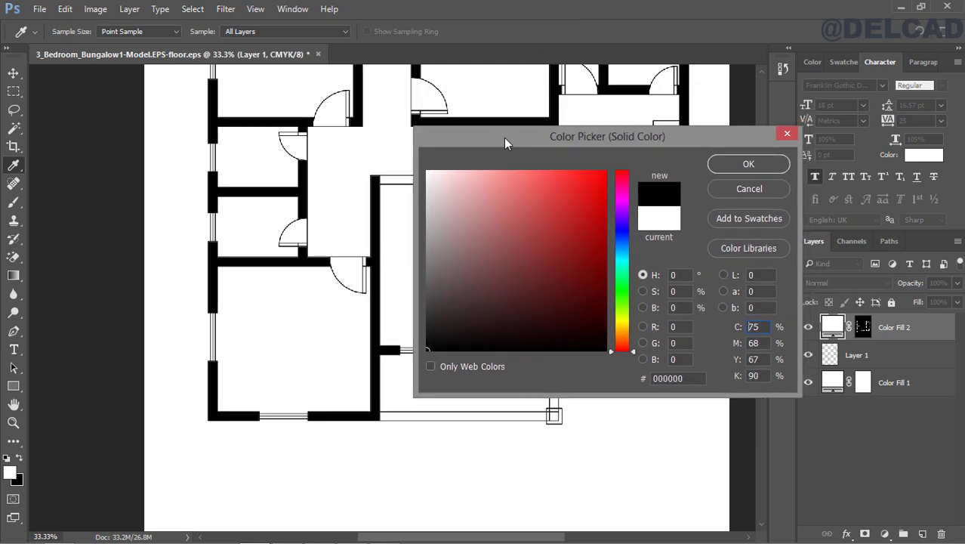
click(763, 165)
drag(761, 277, 759, 247)
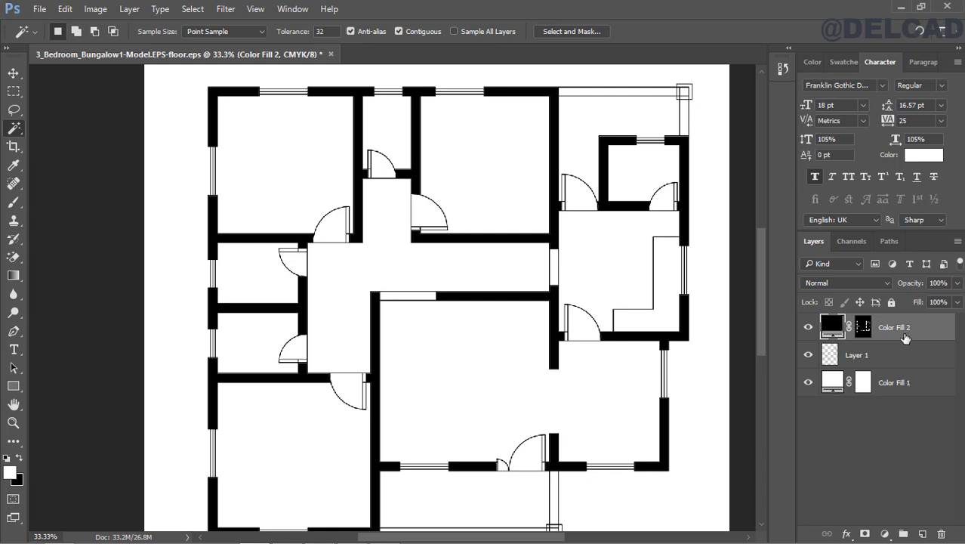
drag(901, 332, 900, 369)
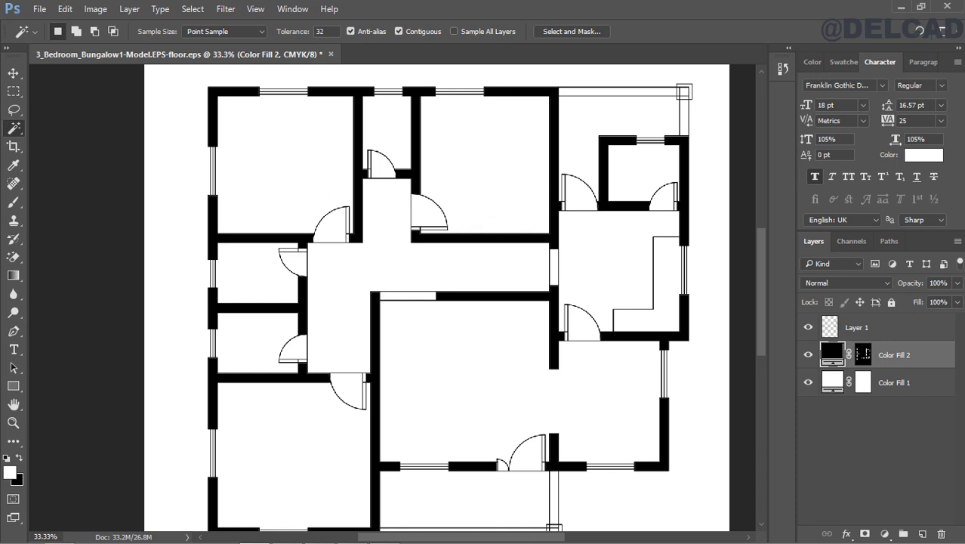
Step: On Layer 1, select the floors of the two upper bedrooms and the lower-left bedroom, including their door swing areas
click(849, 328)
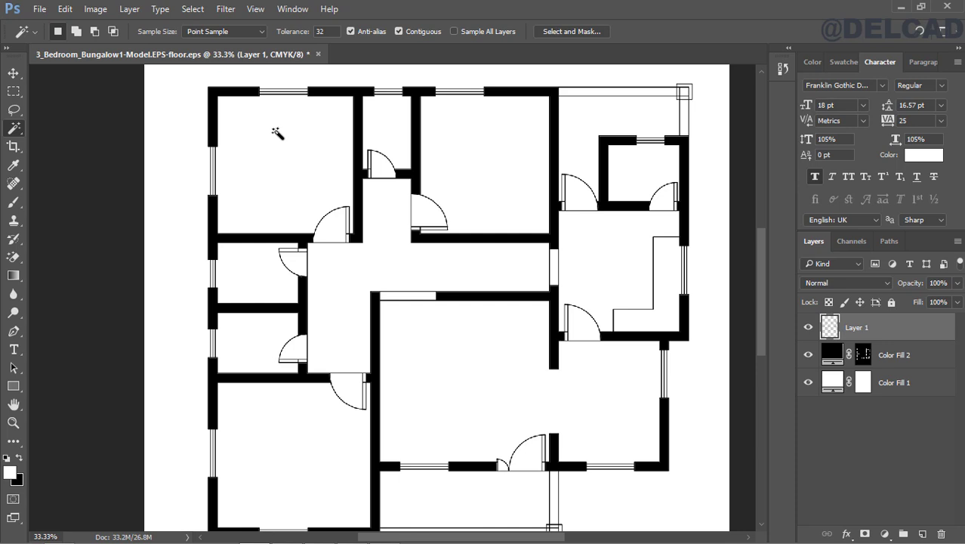
click(281, 160)
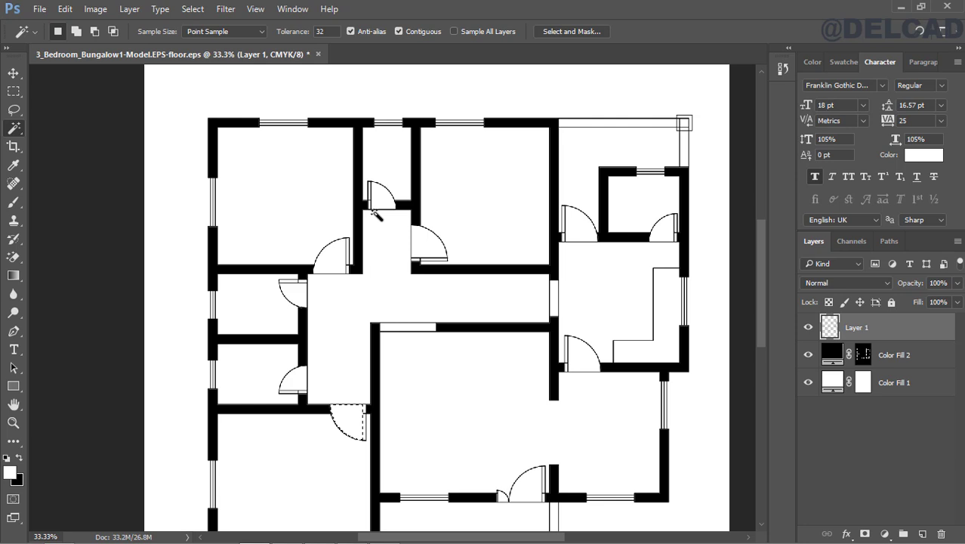
click(296, 212)
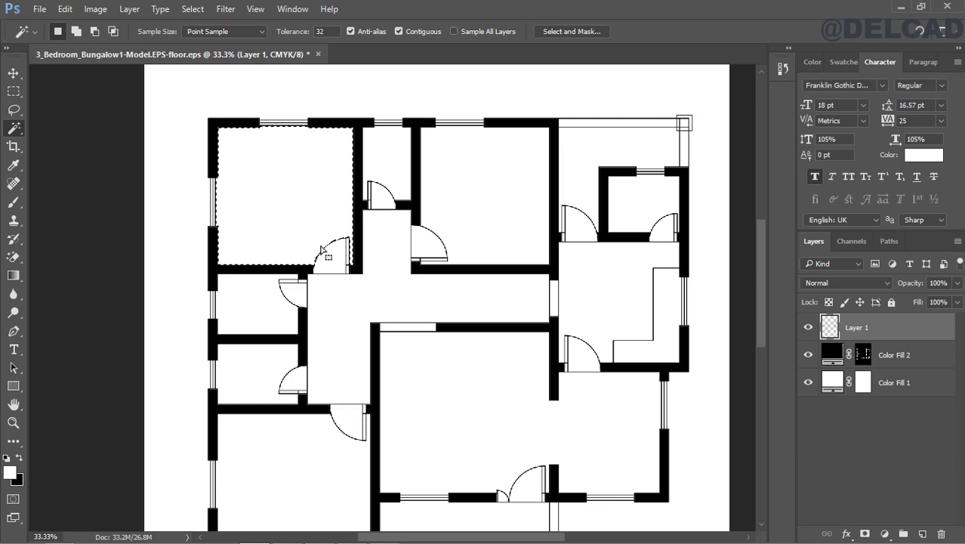
shift+click(330, 263)
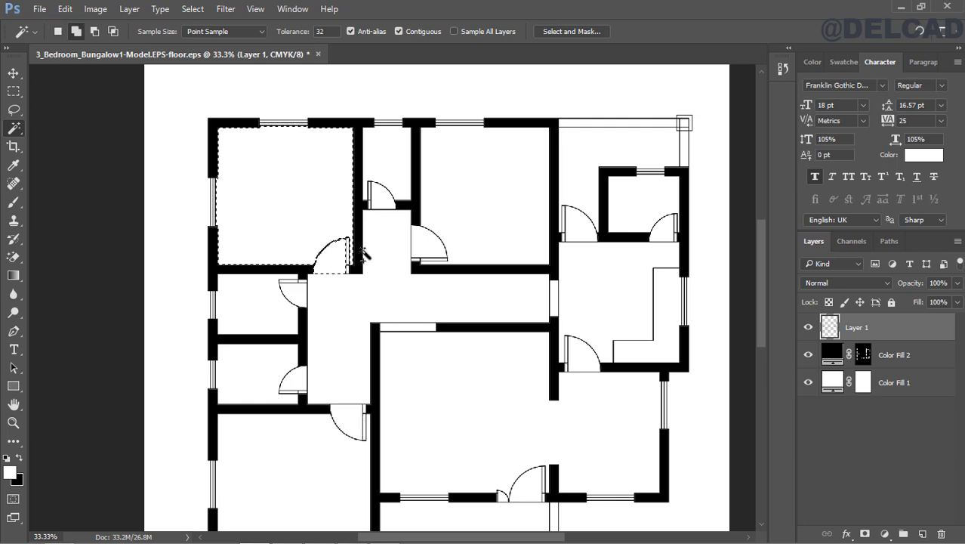
click(479, 234)
scroll(479, 234, down, 5)
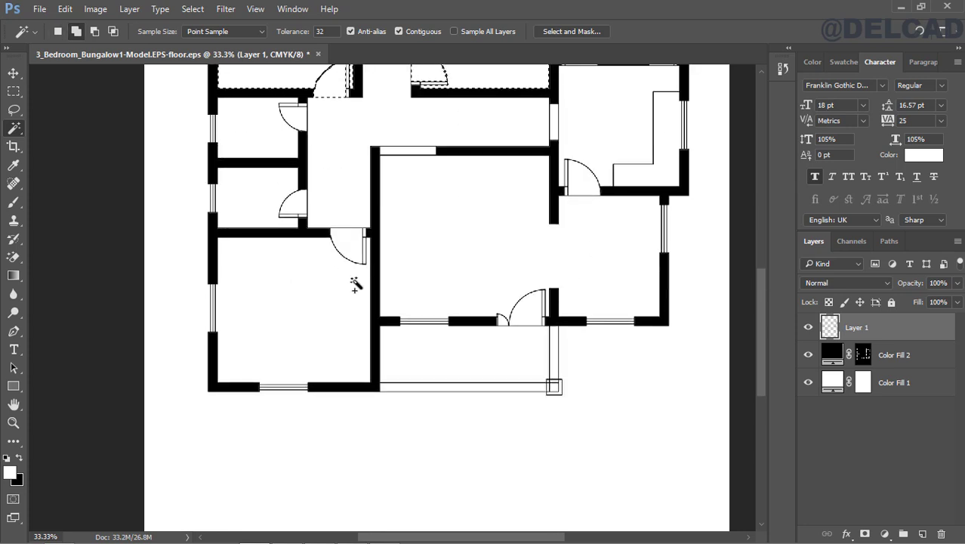
shift+click(345, 281)
shift+click(341, 250)
drag(761, 299, 753, 255)
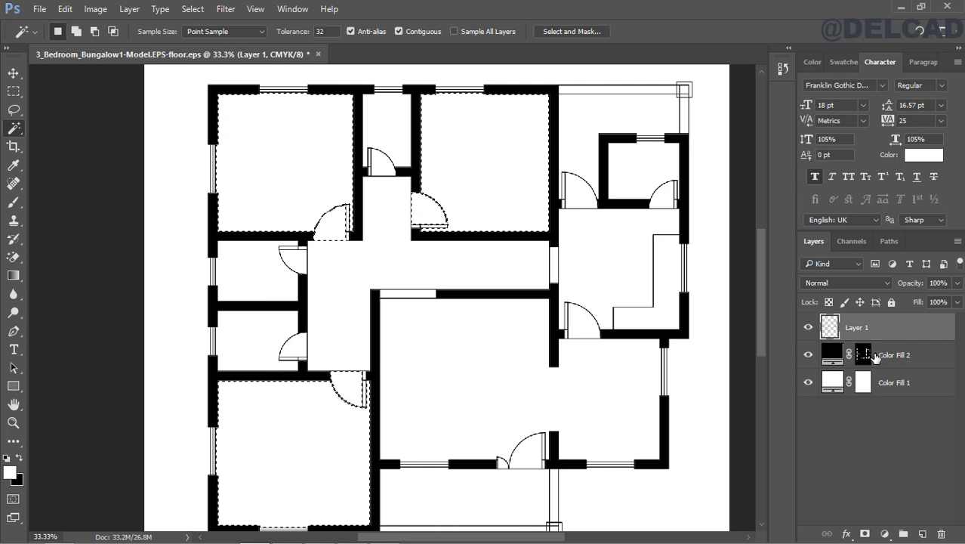
Step: Add a white (ffffff) Solid Color fill layer from the bedroom floor selection
click(885, 535)
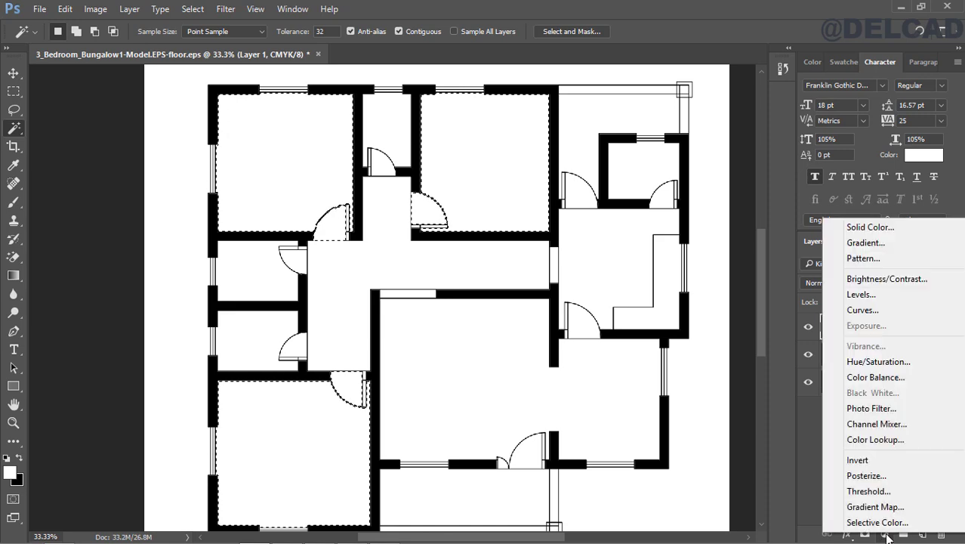
click(861, 228)
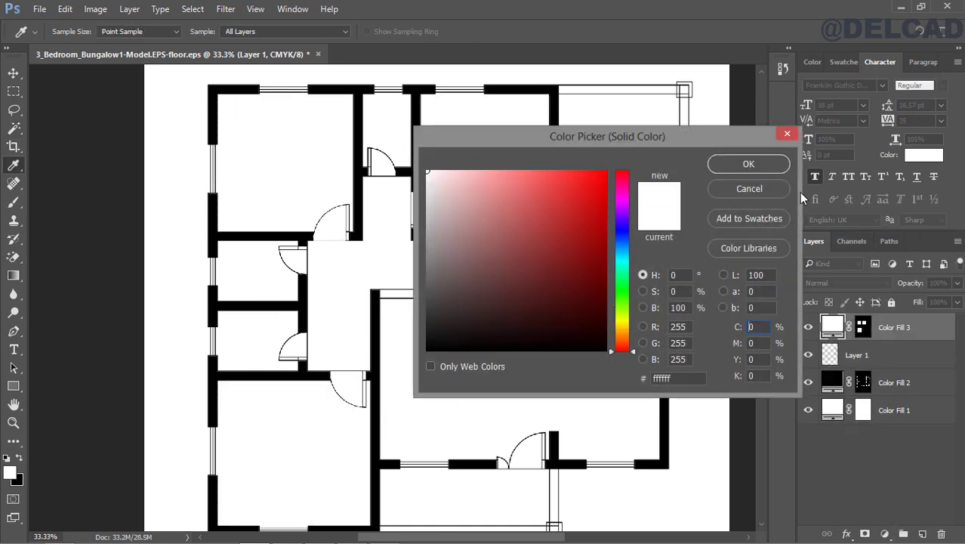
click(749, 164)
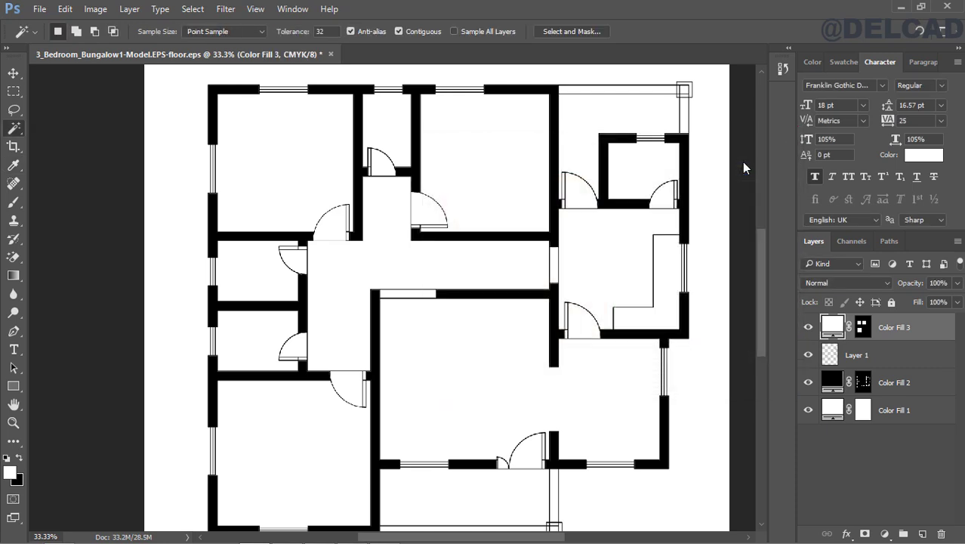
right_click(906, 333)
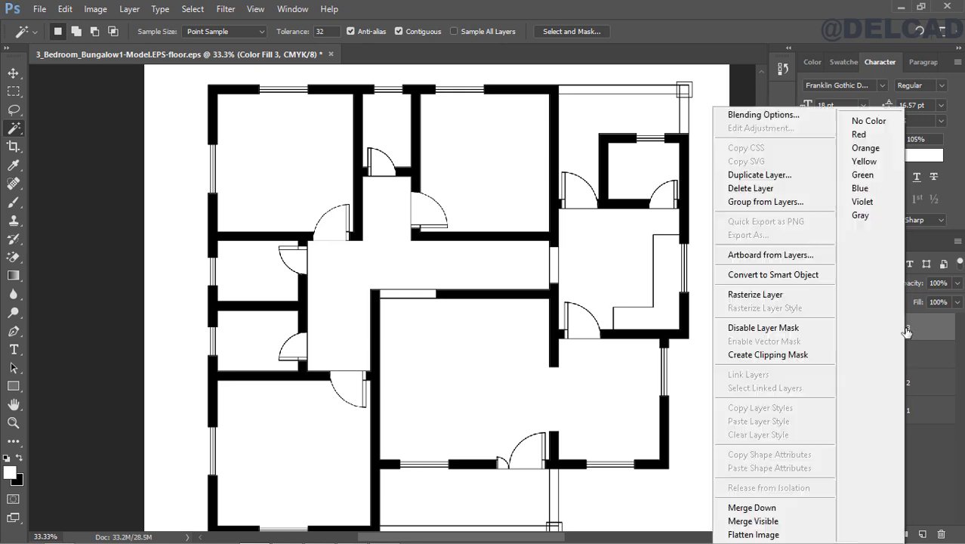
click(771, 116)
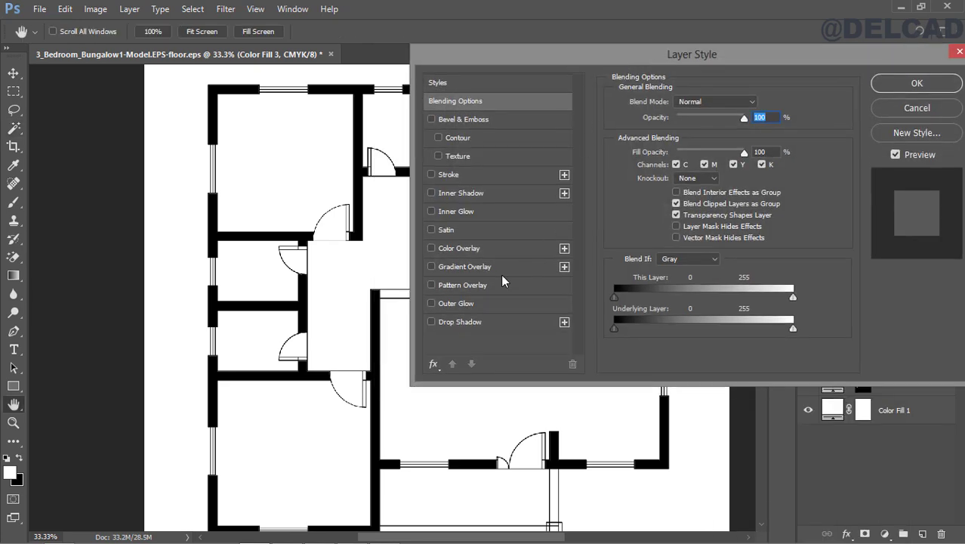
click(431, 286)
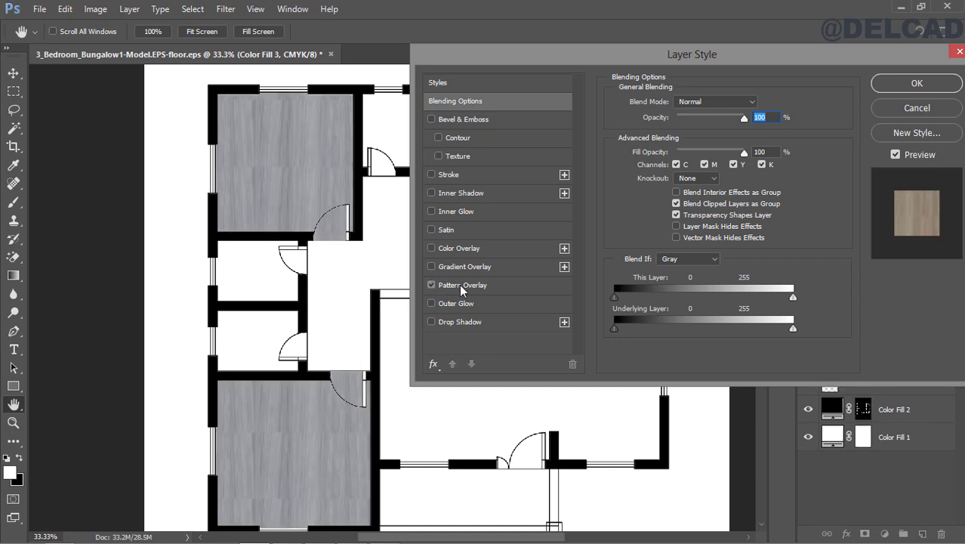
click(461, 286)
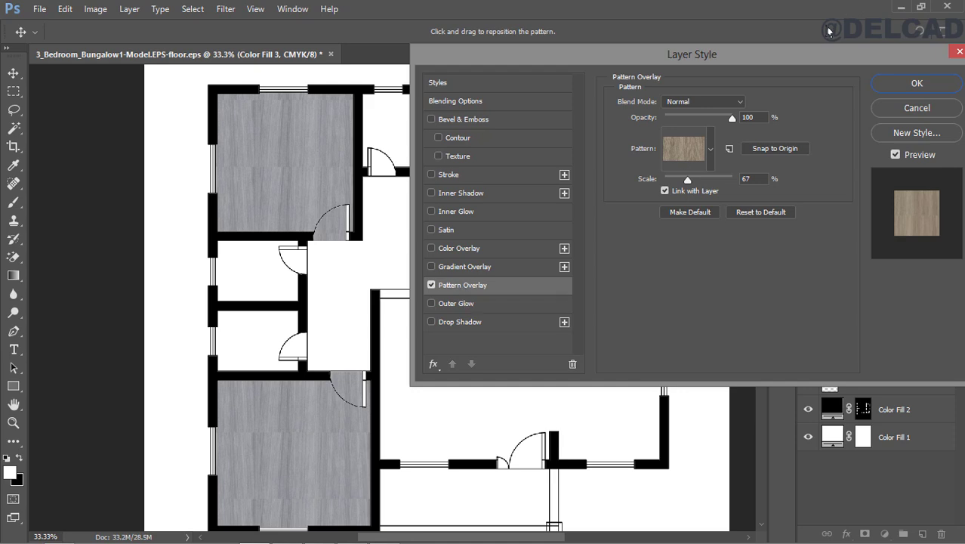
drag(810, 60, 735, 73)
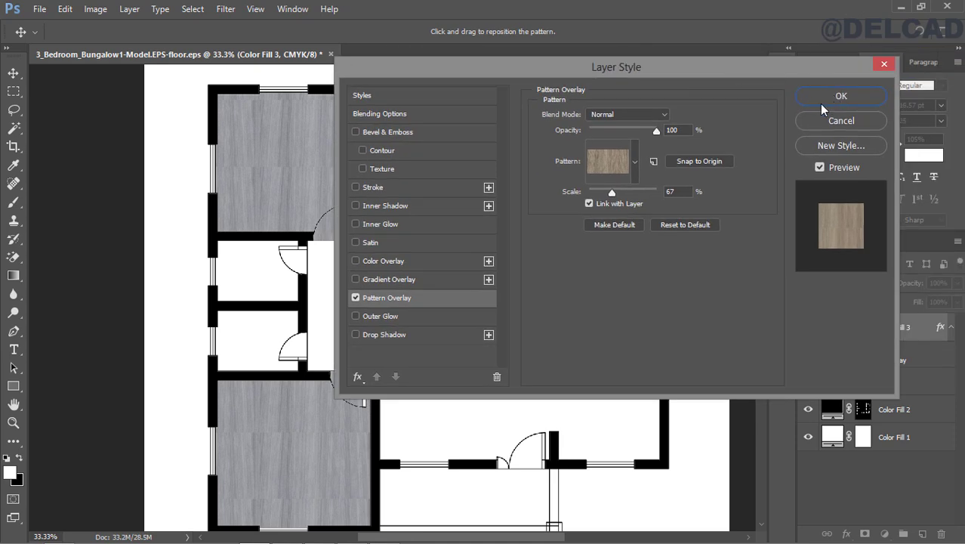
click(831, 121)
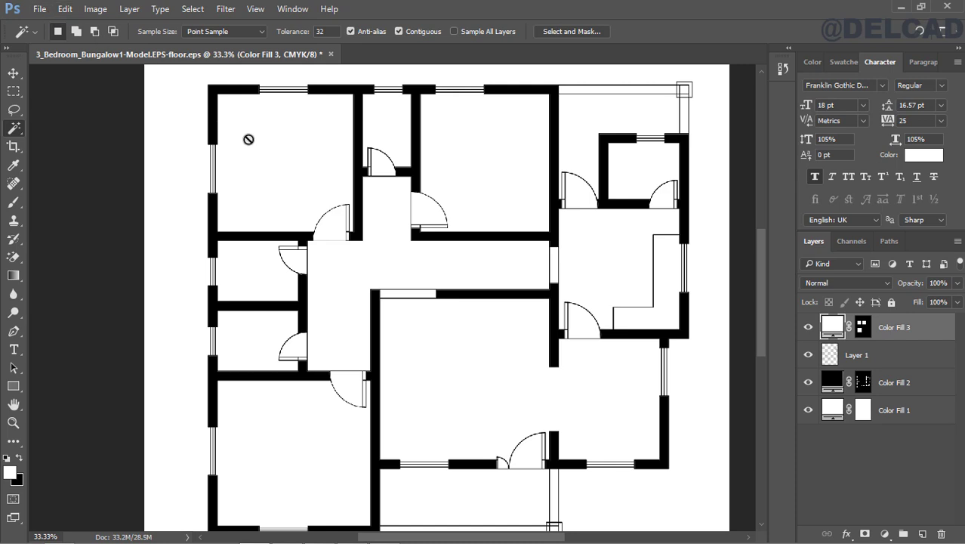
Step: Open the wood parquet texture image images (3) from the Downloads folder
click(39, 9)
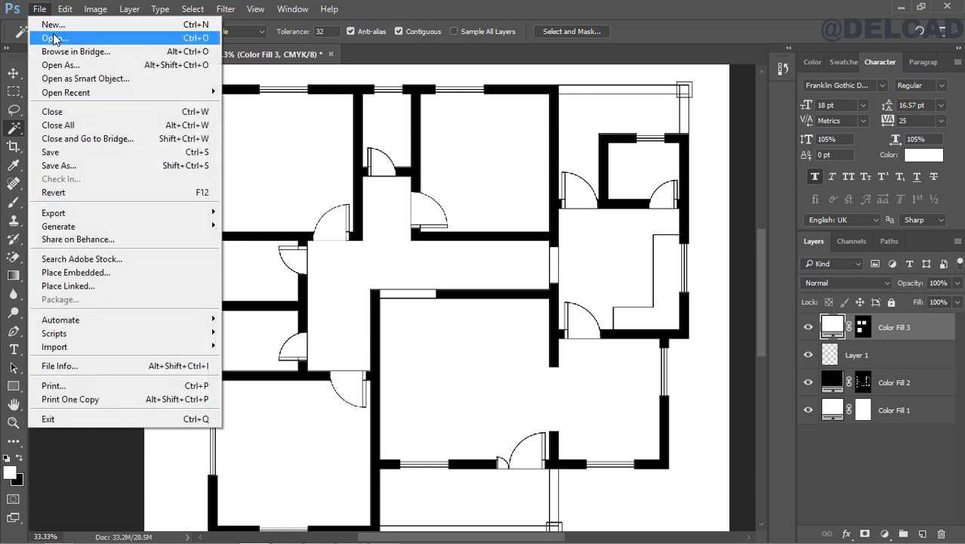
click(47, 38)
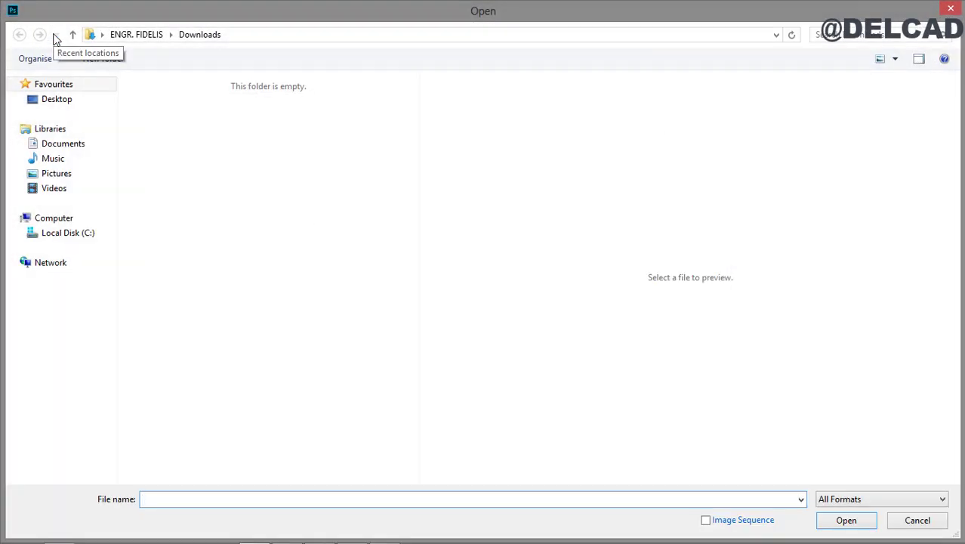
click(66, 105)
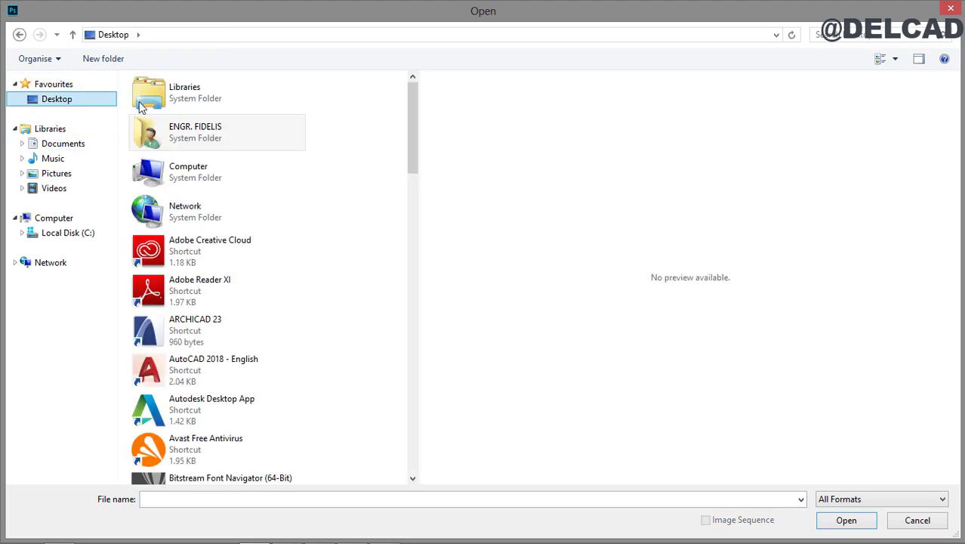
double_click(181, 129)
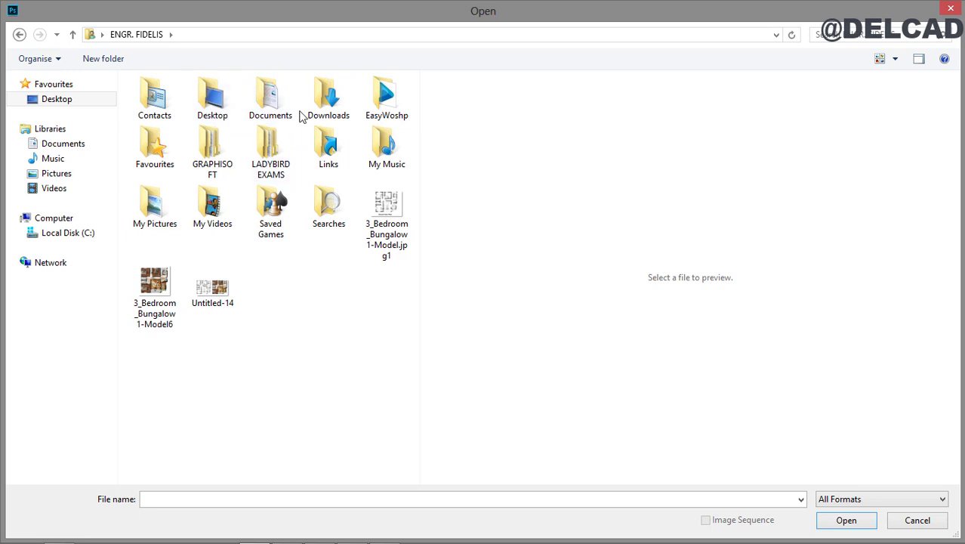
double_click(324, 117)
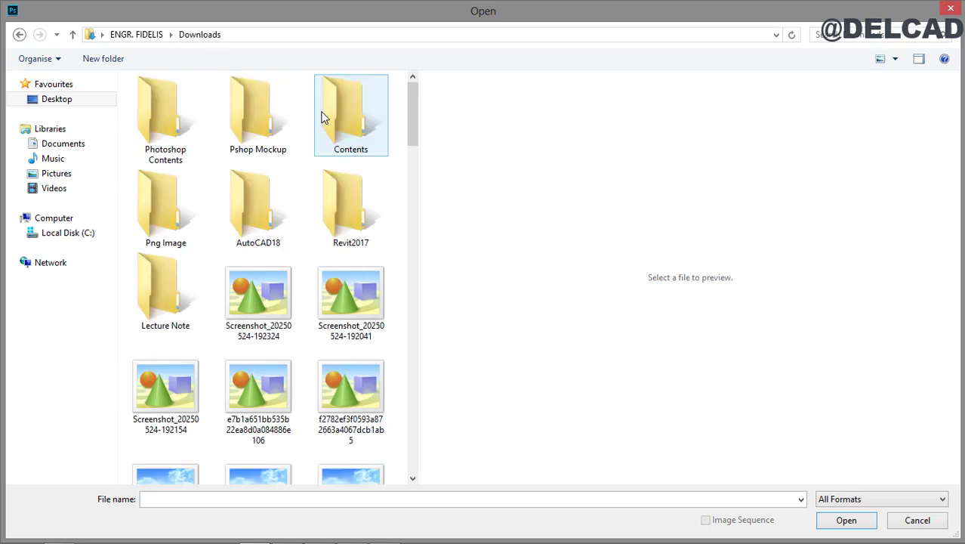
drag(417, 123, 409, 155)
scroll(413, 143, down, 3)
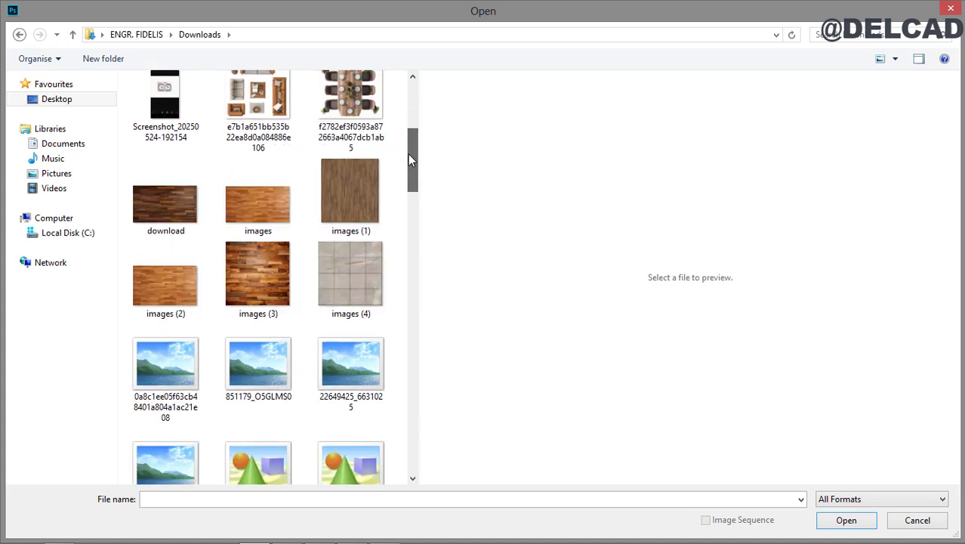
click(141, 209)
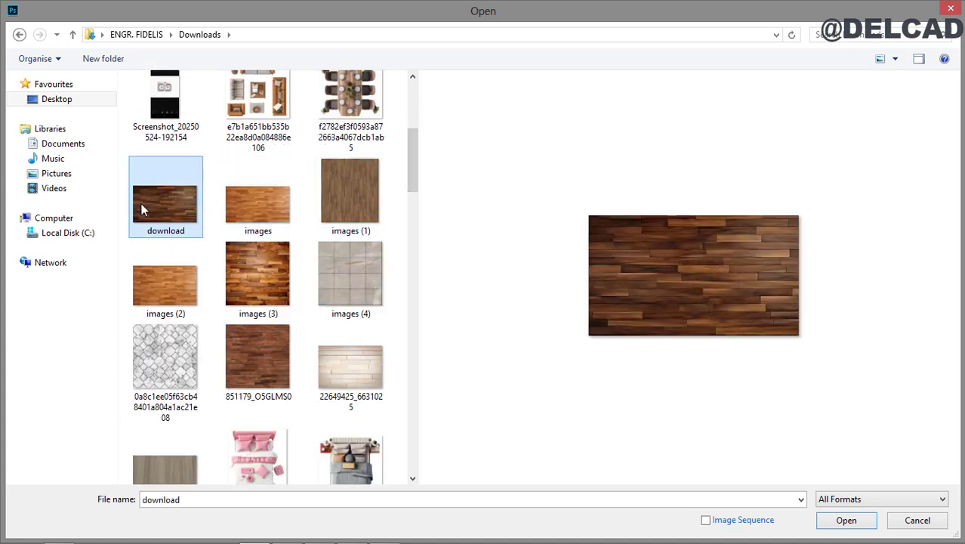
click(248, 270)
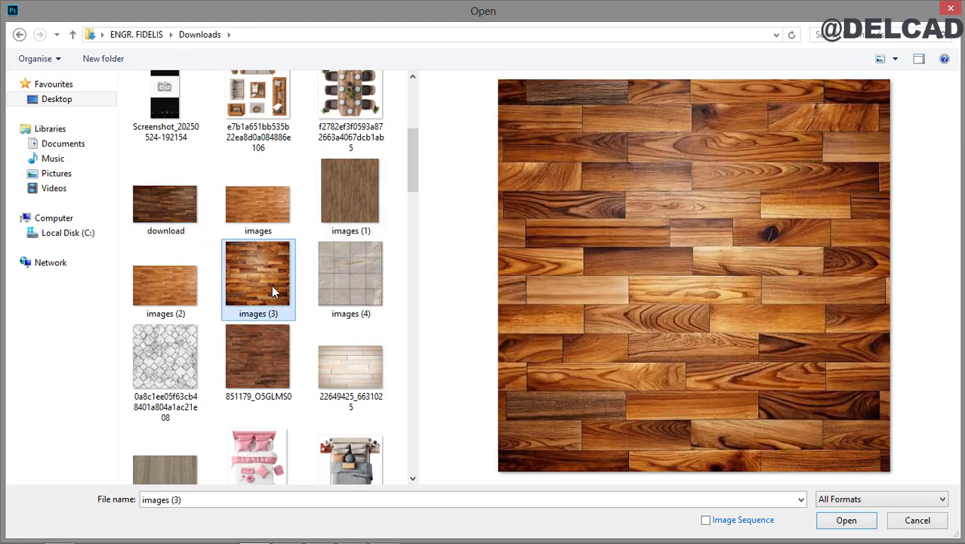
click(851, 527)
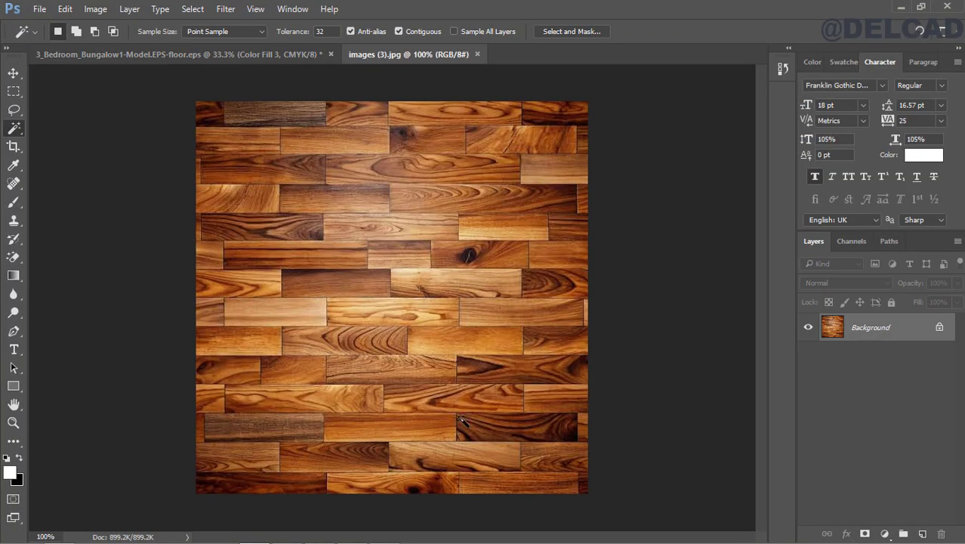
Step: Unlock the texture's background layer and define the image as a pattern named images (3).jpg
click(13, 73)
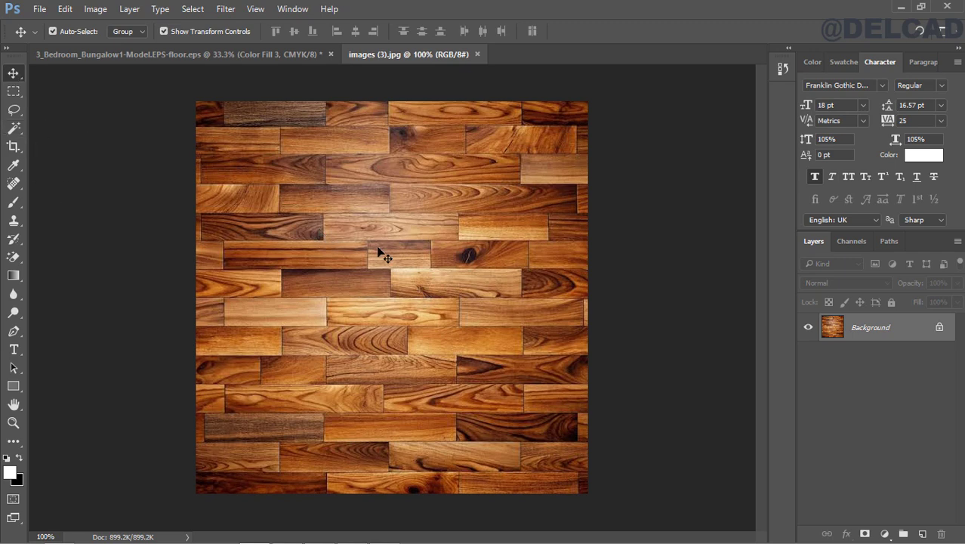
click(938, 337)
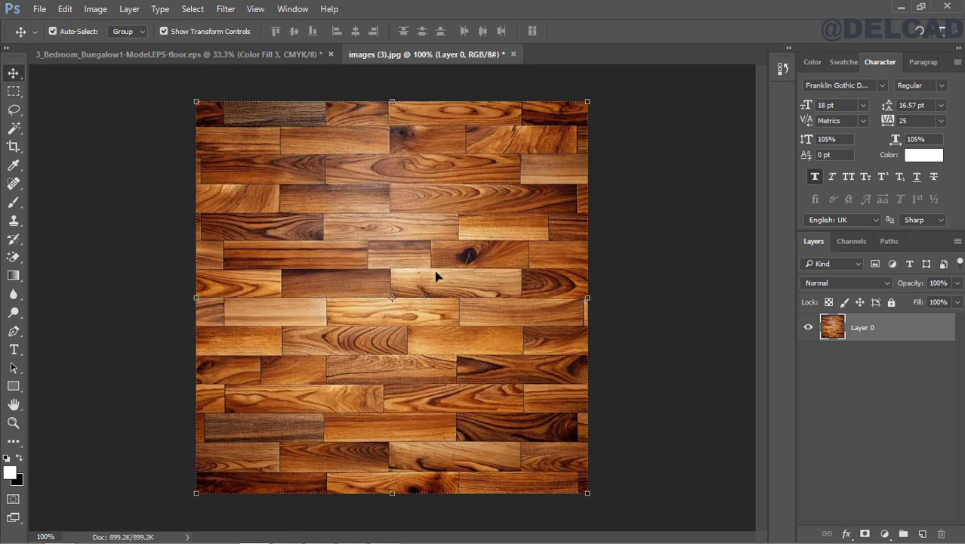
click(67, 9)
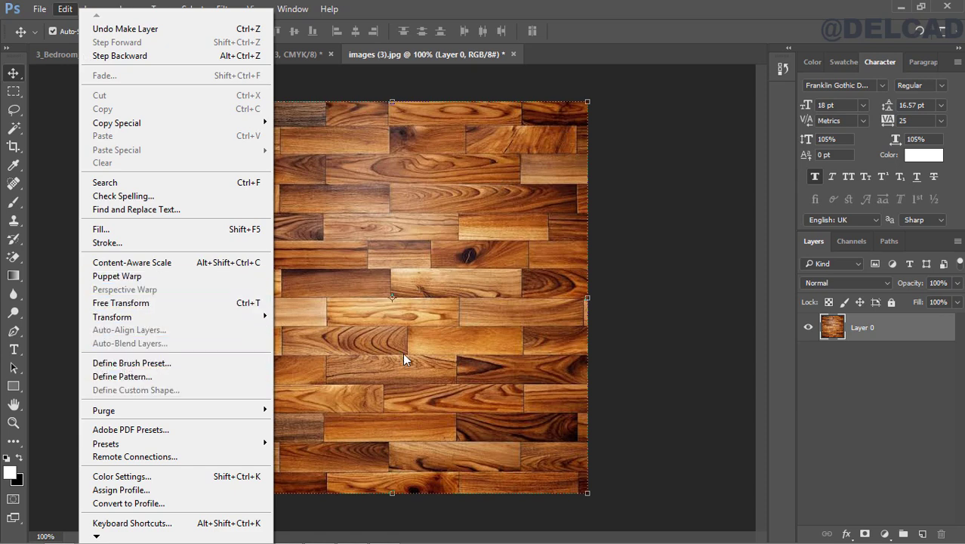
click(170, 376)
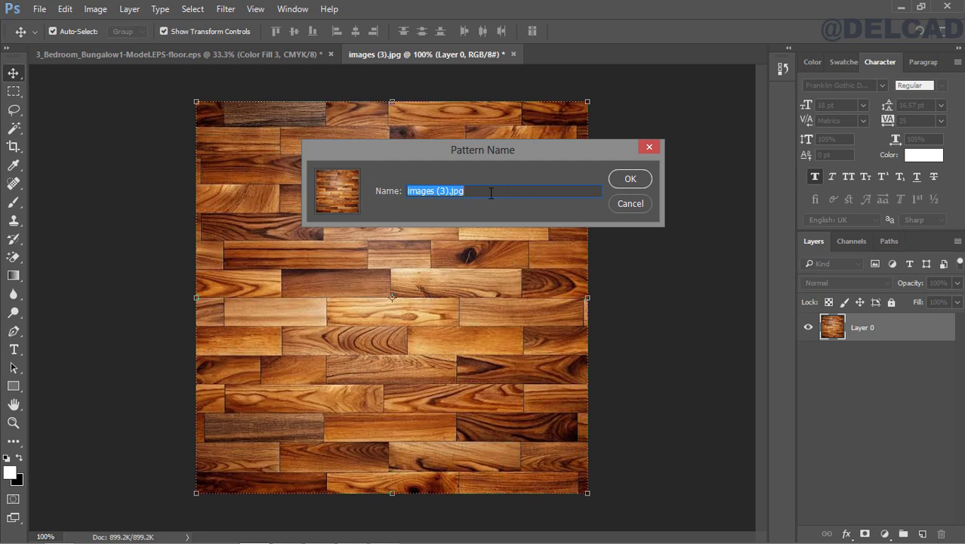
click(627, 181)
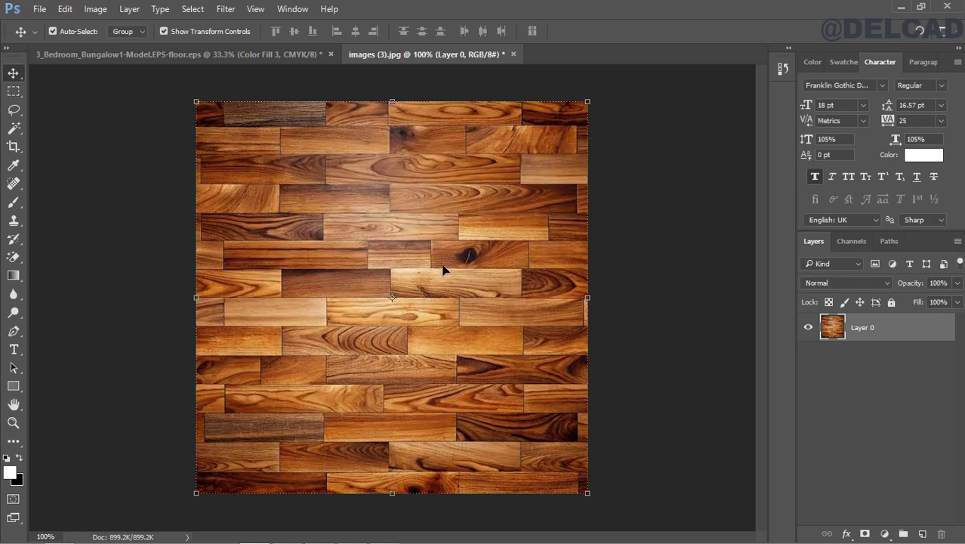
Step: In the floor plan document, add a Pattern Overlay to the bedroom layer Color Fill 3 using the new wood parquet pattern
click(181, 56)
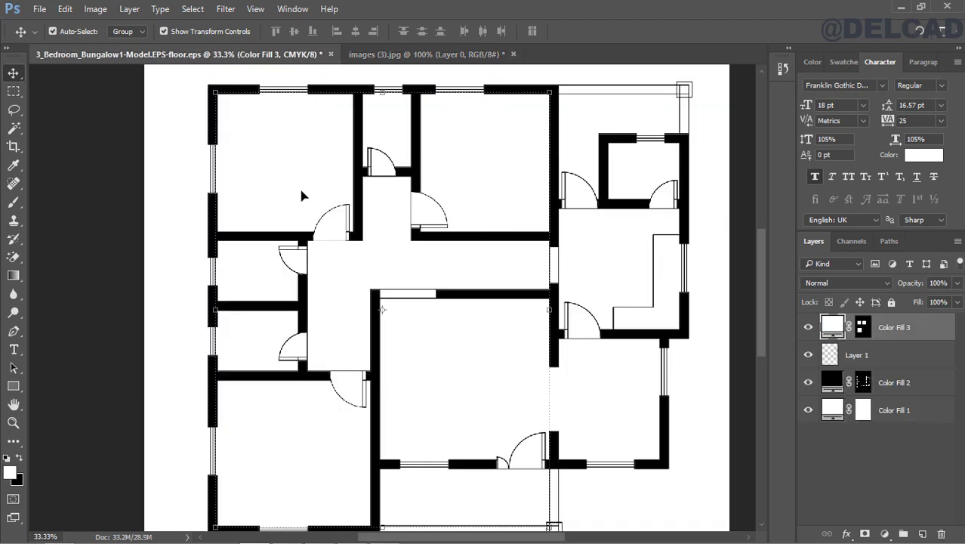
right_click(892, 329)
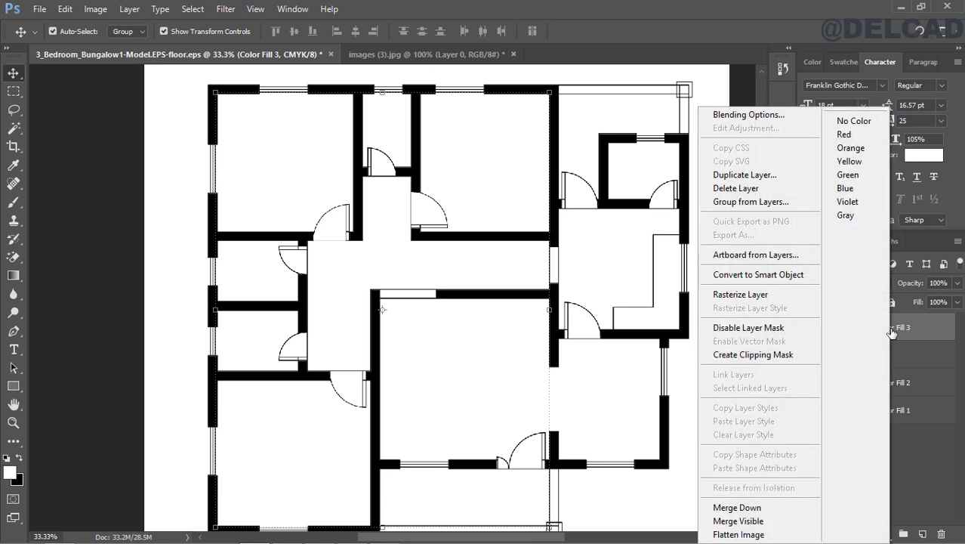
click(739, 115)
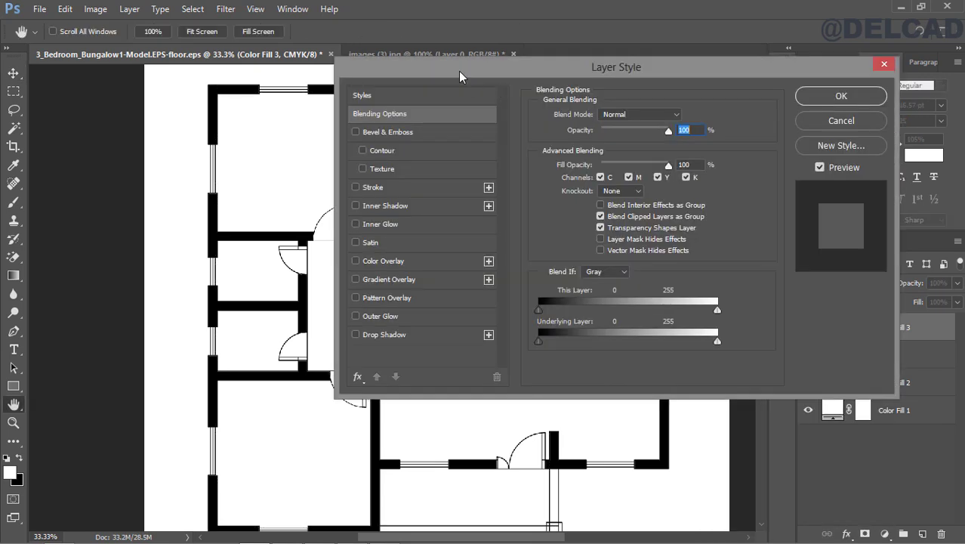
drag(458, 71, 396, 35)
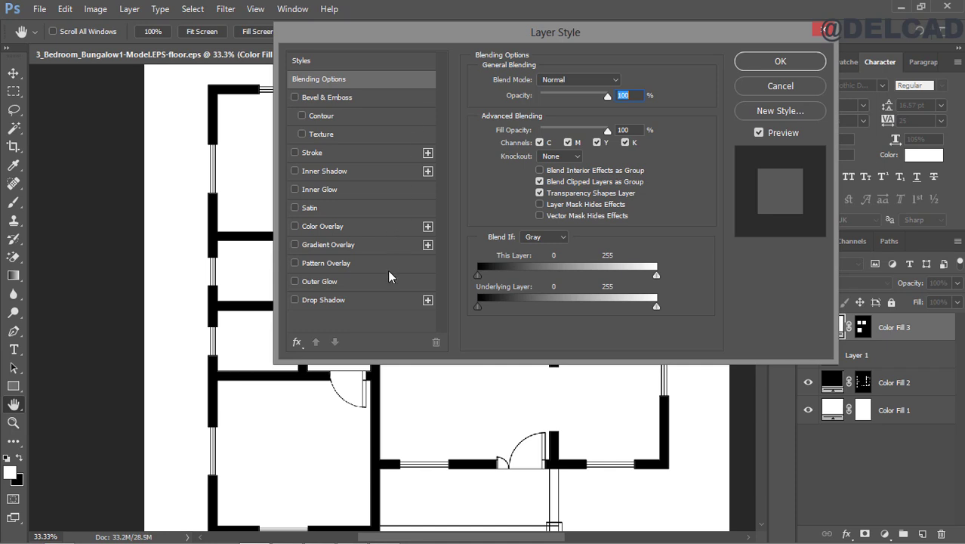
click(321, 264)
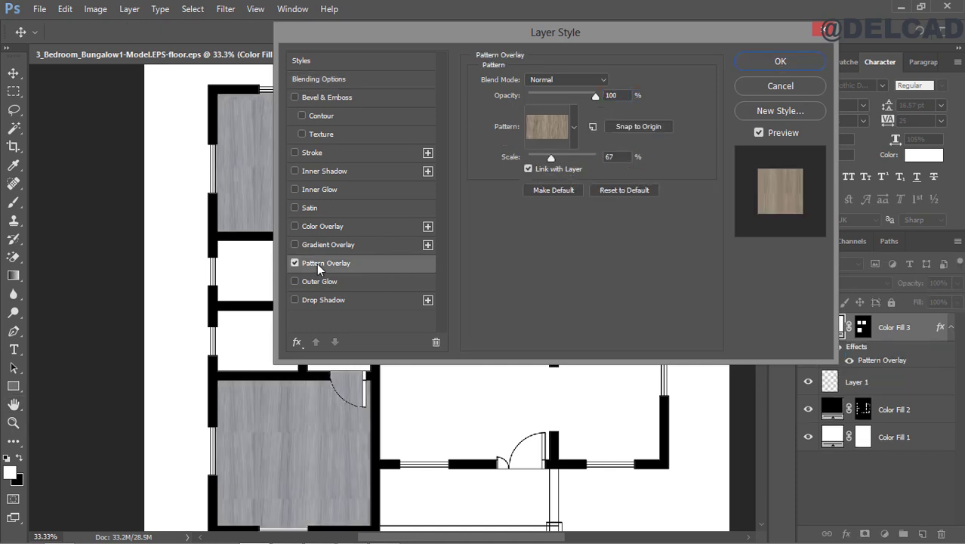
click(574, 129)
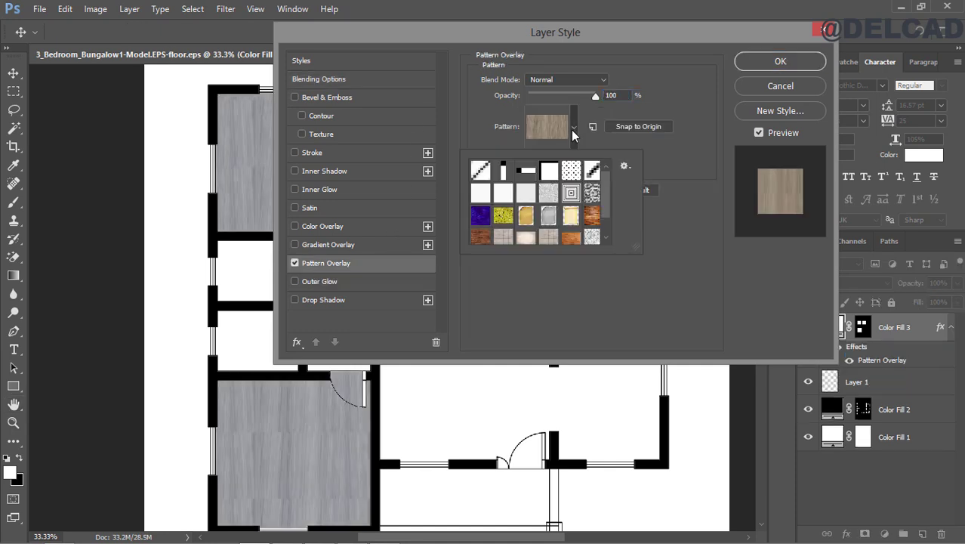
scroll(606, 181, down, 1)
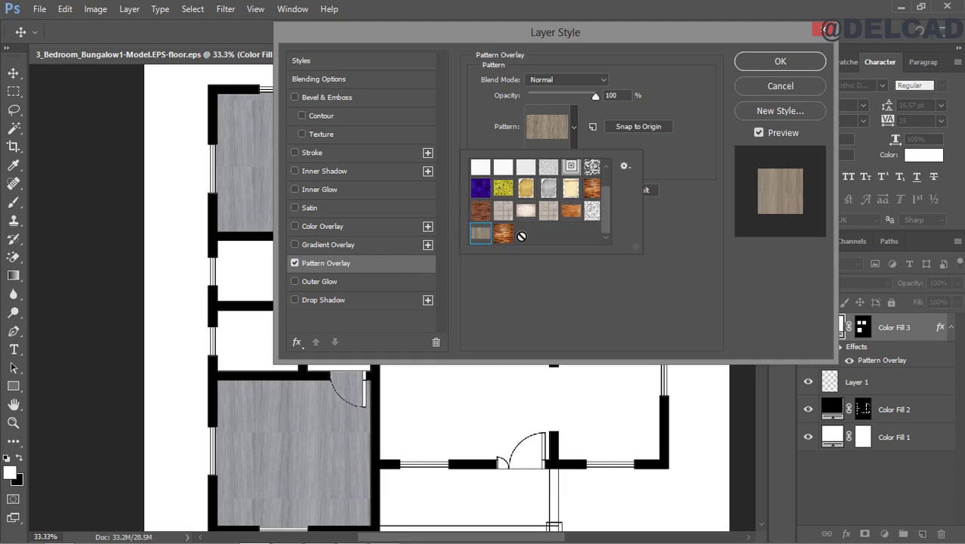
click(503, 235)
click(497, 50)
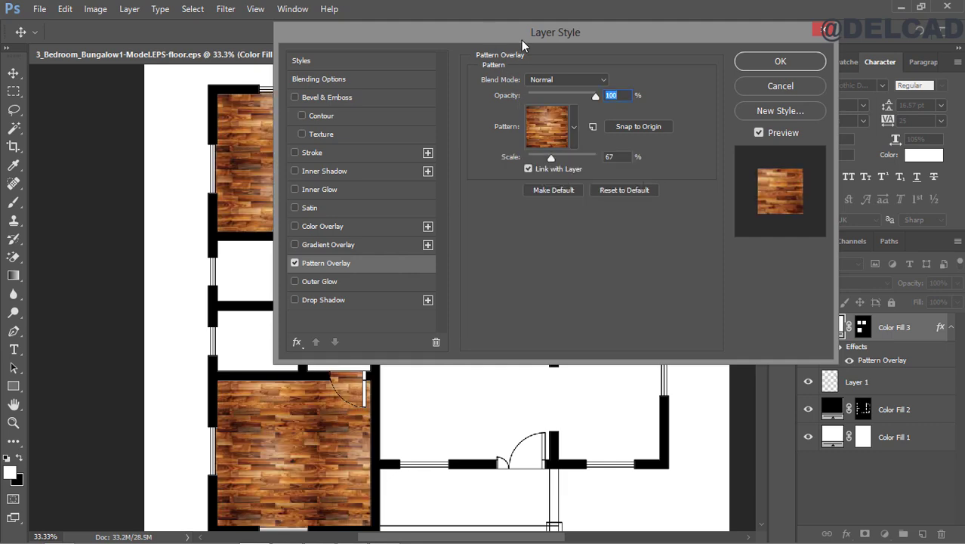
drag(489, 34, 627, 59)
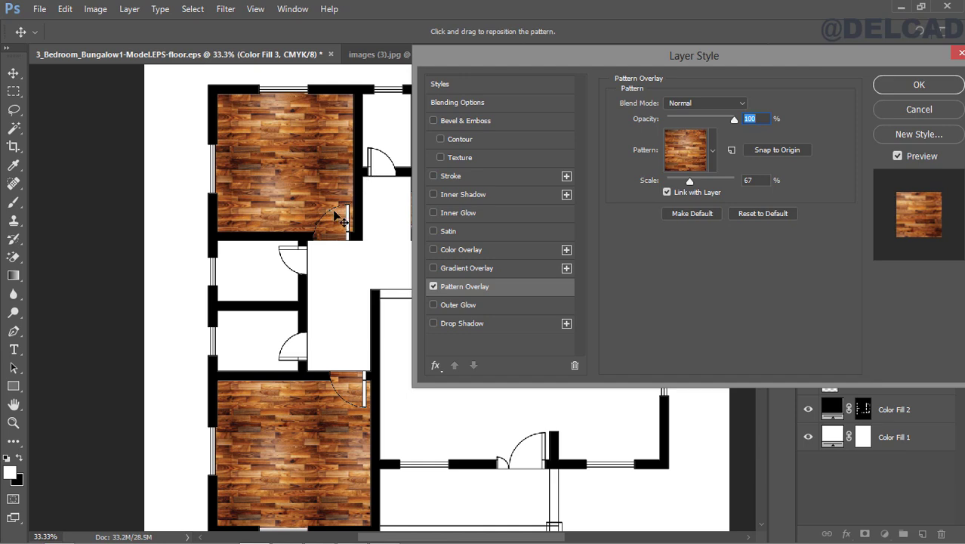
drag(591, 59, 552, 42)
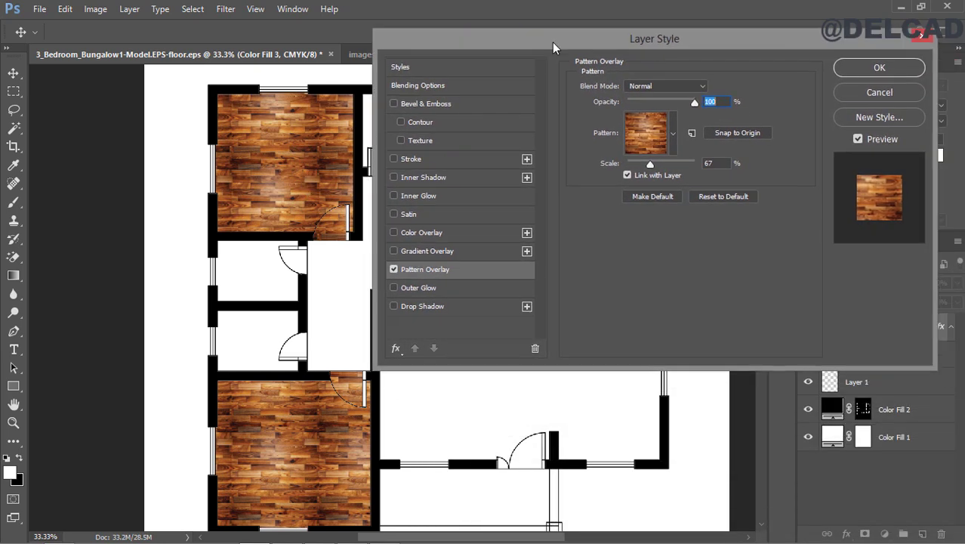
Step: Set the bedroom Pattern Overlay's scale to 83% and its opacity to 84%
click(652, 164)
drag(652, 165, 654, 164)
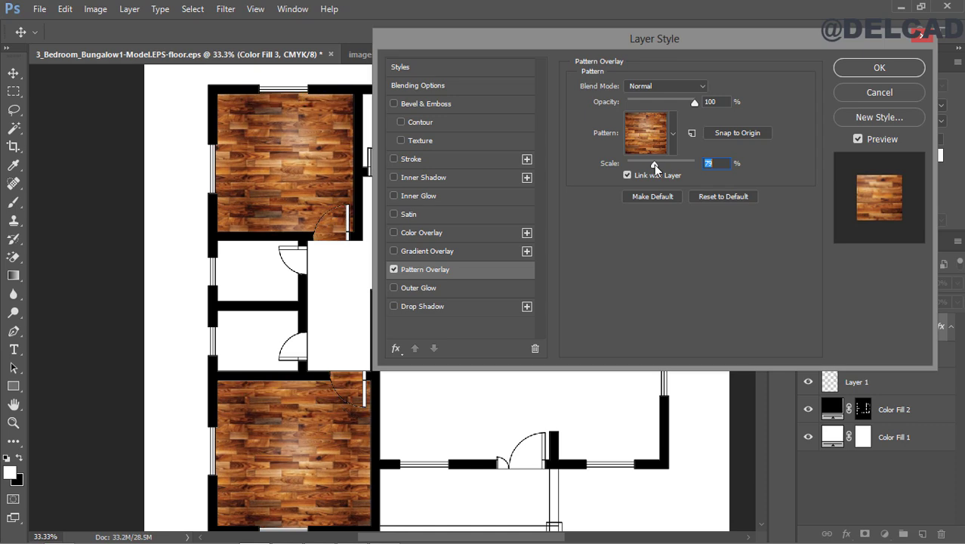
drag(654, 165, 655, 164)
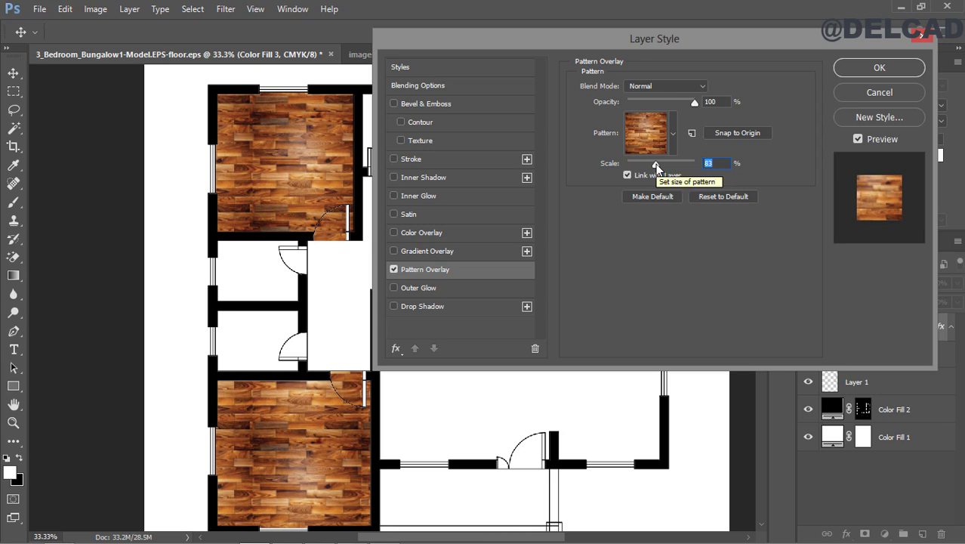
drag(695, 103, 676, 107)
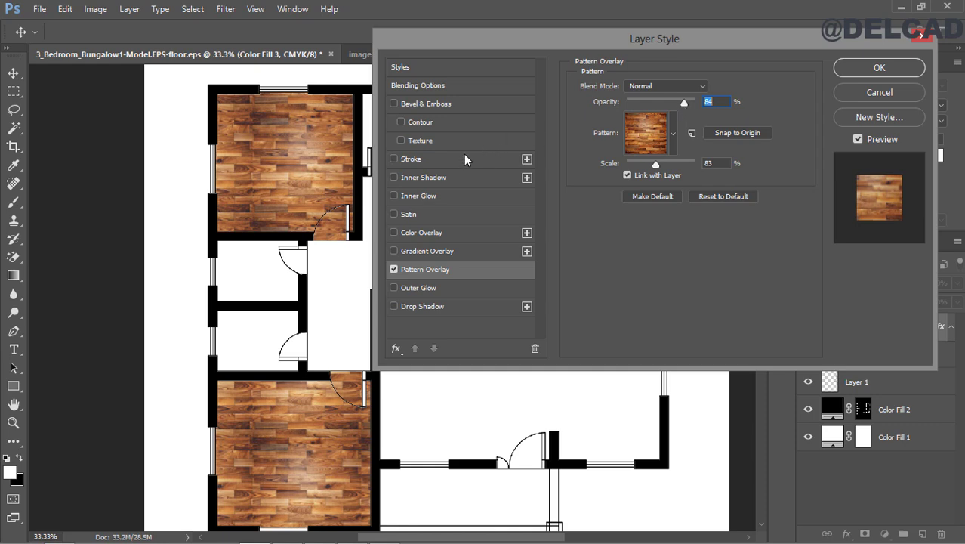
Step: Add an Inner Shadow to the bedroom floors with distance 11 px, size 16 px and a 90° angle, and apply the layer style
click(421, 176)
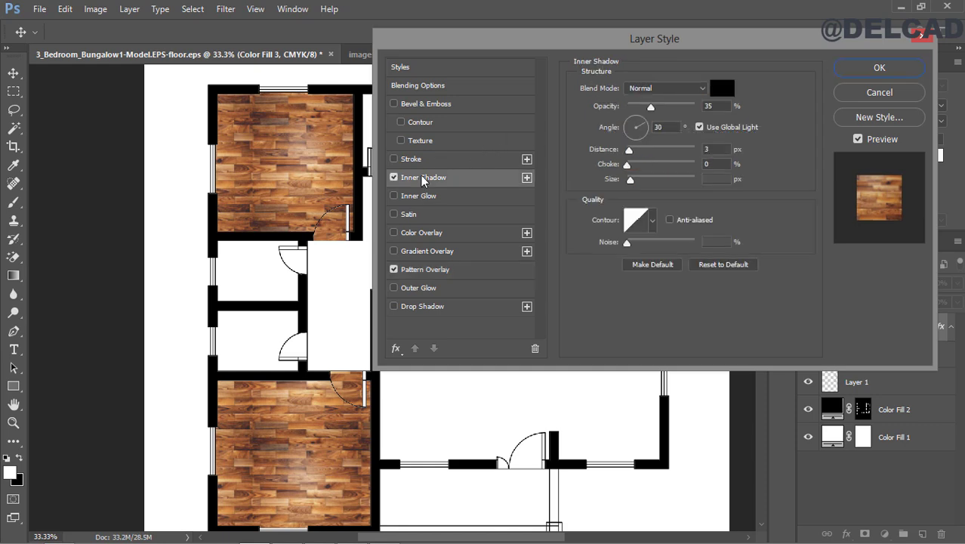
click(631, 151)
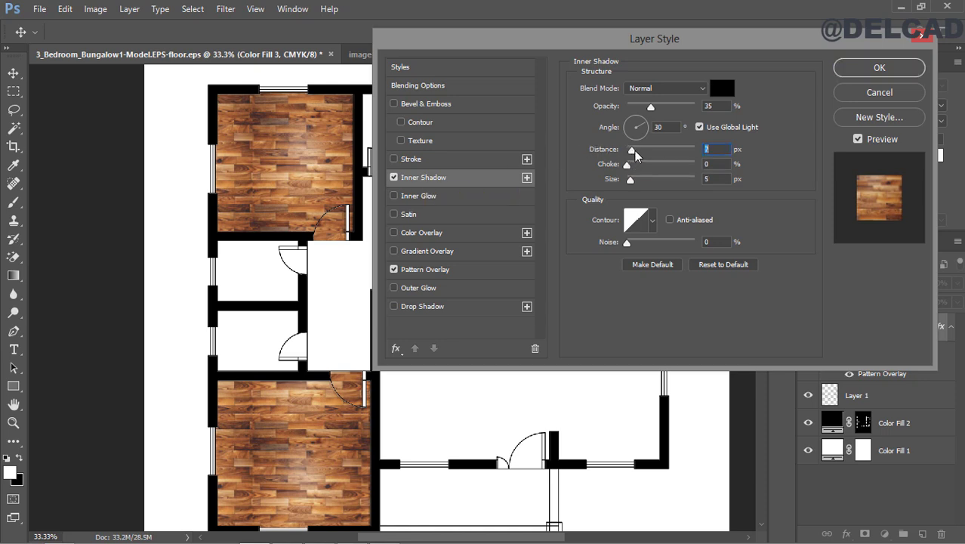
drag(635, 151, 636, 154)
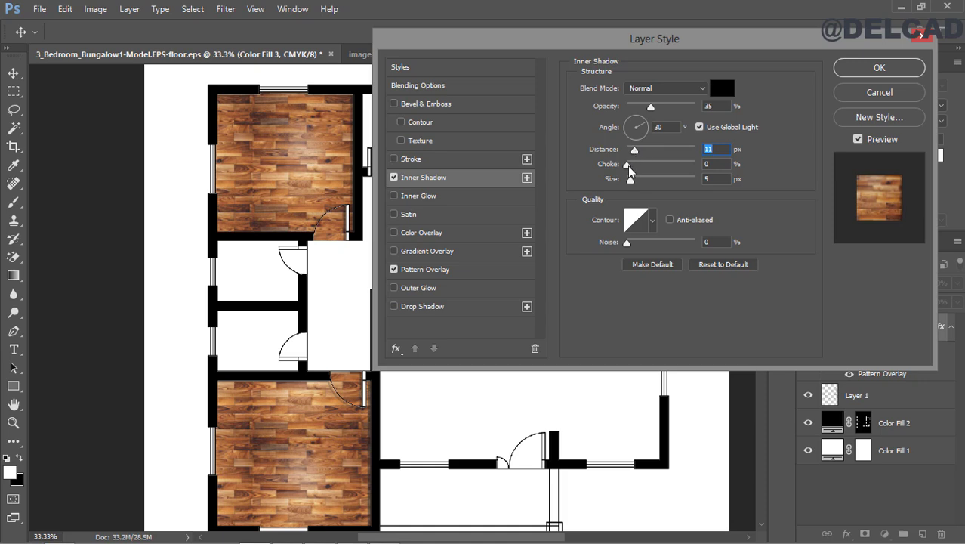
click(631, 182)
drag(631, 181, 636, 186)
drag(645, 121, 634, 114)
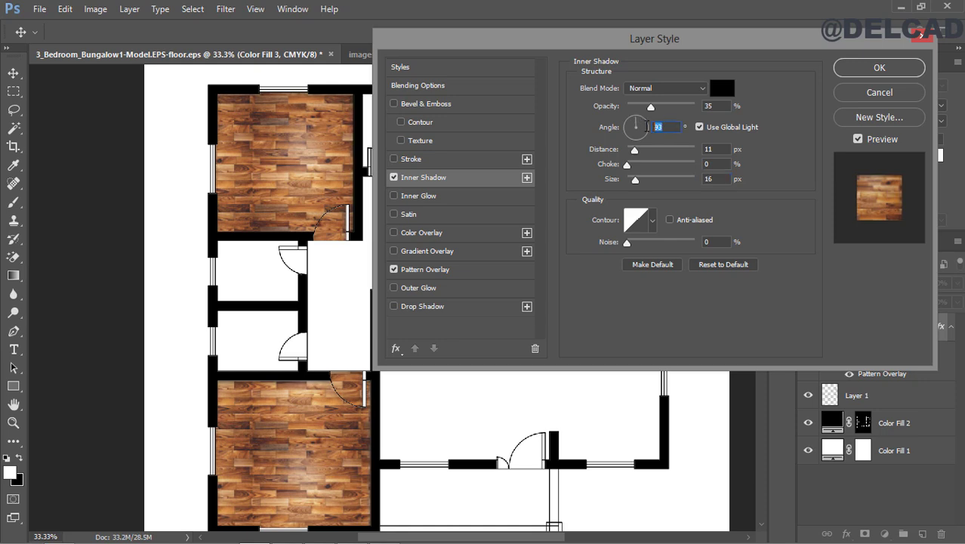
text(90)
key(Return)
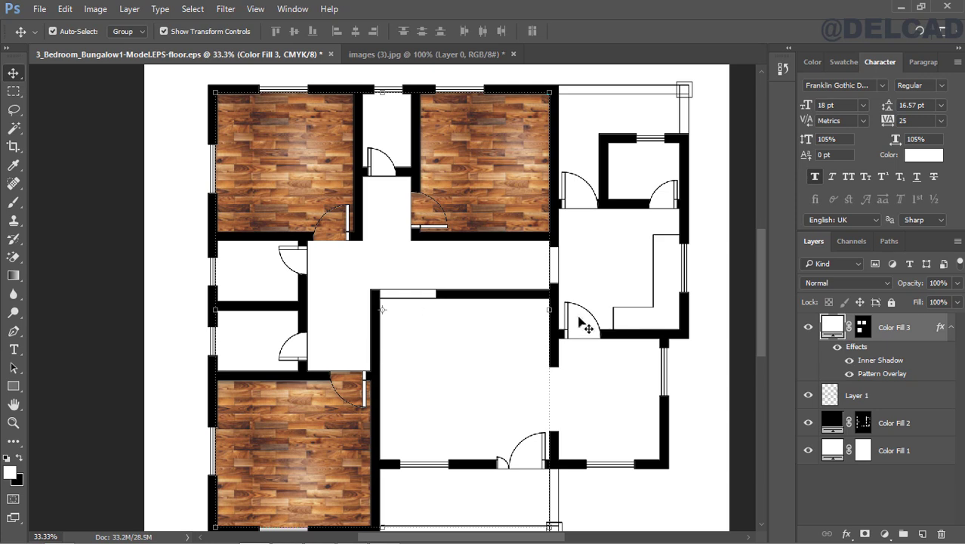
Step: Add a Drop Shadow effect to the black wall layer Color Fill 2 and apply the layer style
click(898, 424)
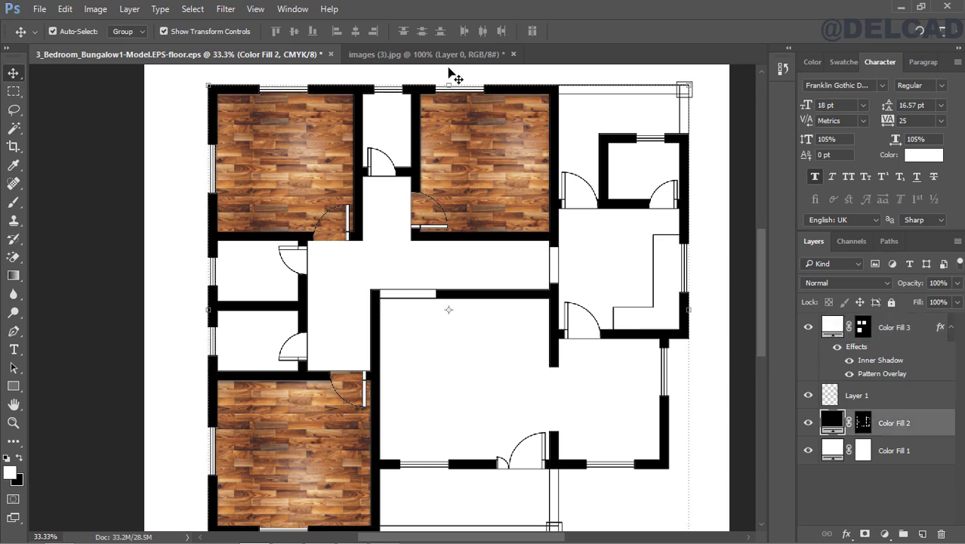
right_click(896, 424)
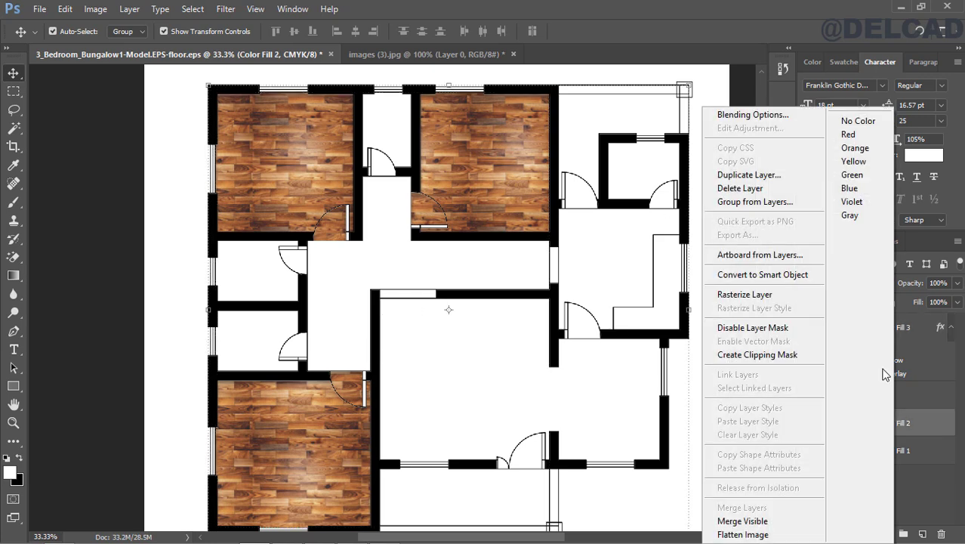
click(731, 119)
drag(507, 49, 522, 36)
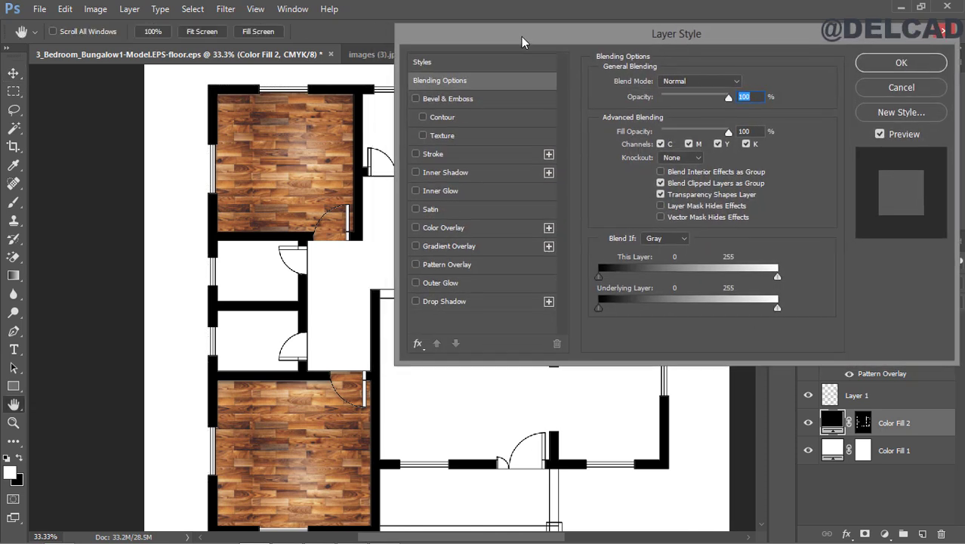
click(418, 299)
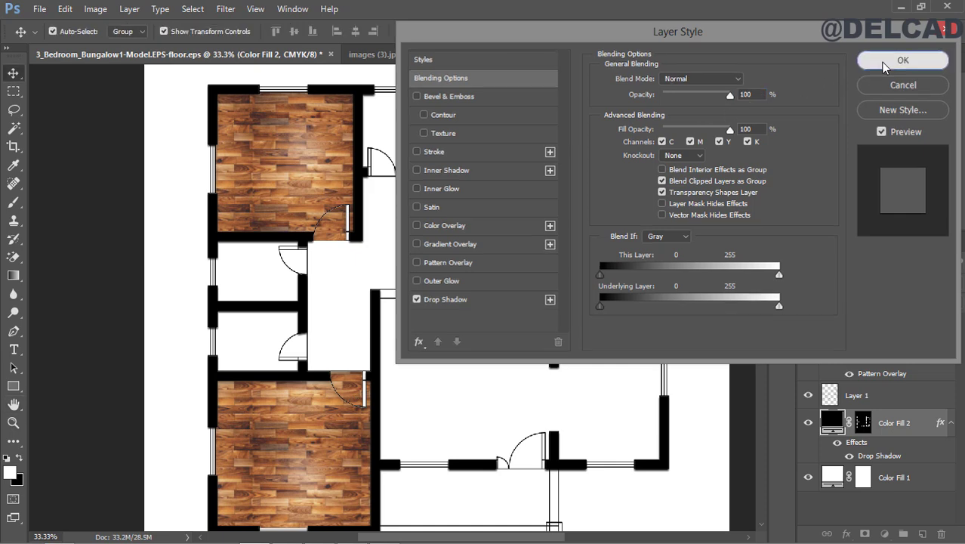
click(884, 65)
Step: Set the bedroom floors' Inner Shadow distance to 17 px, apply it, and move the Color Fill 3 layer beneath Layer 1
click(916, 333)
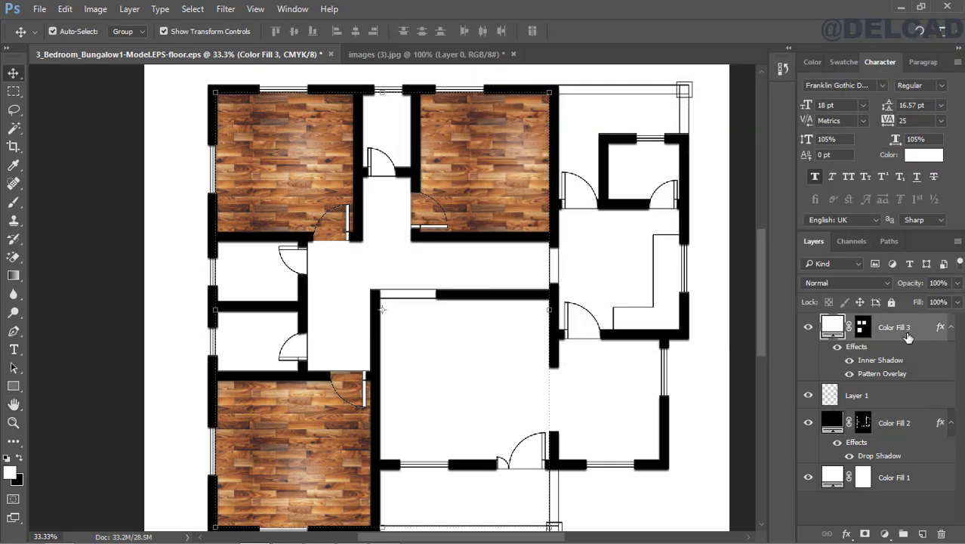
double_click(858, 348)
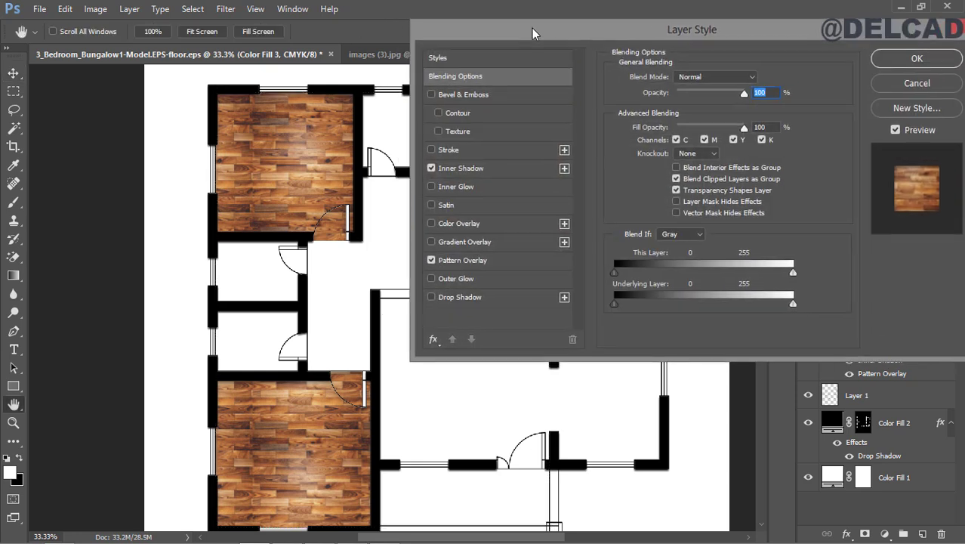
click(490, 165)
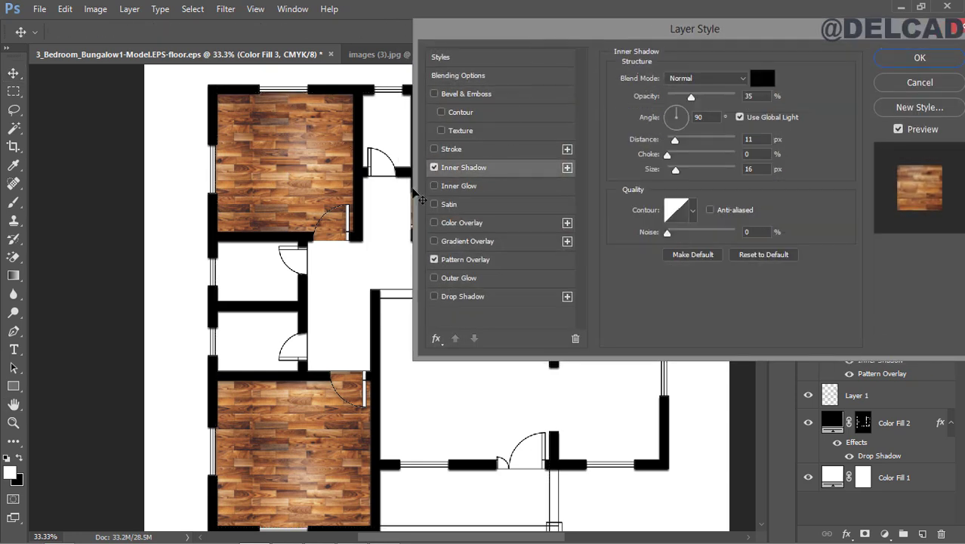
drag(674, 140, 679, 141)
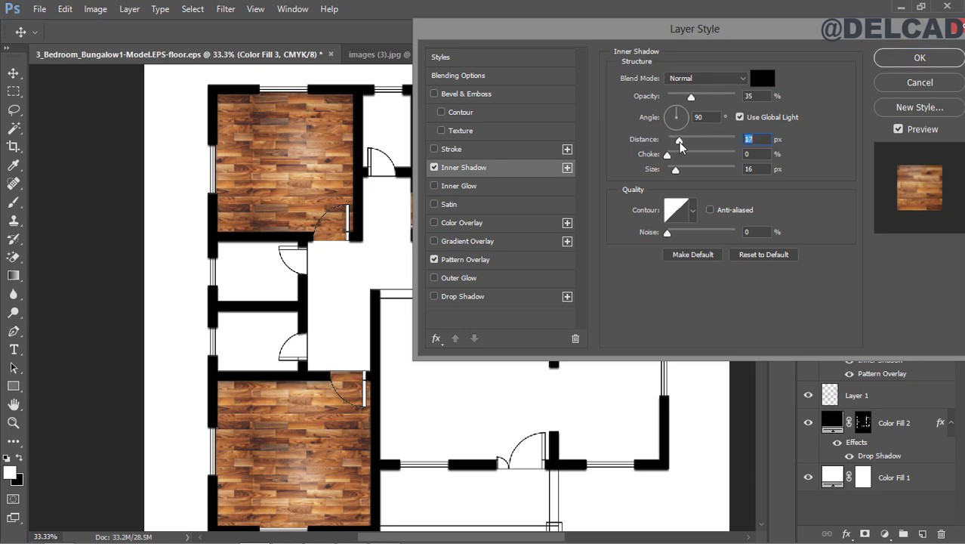
click(676, 171)
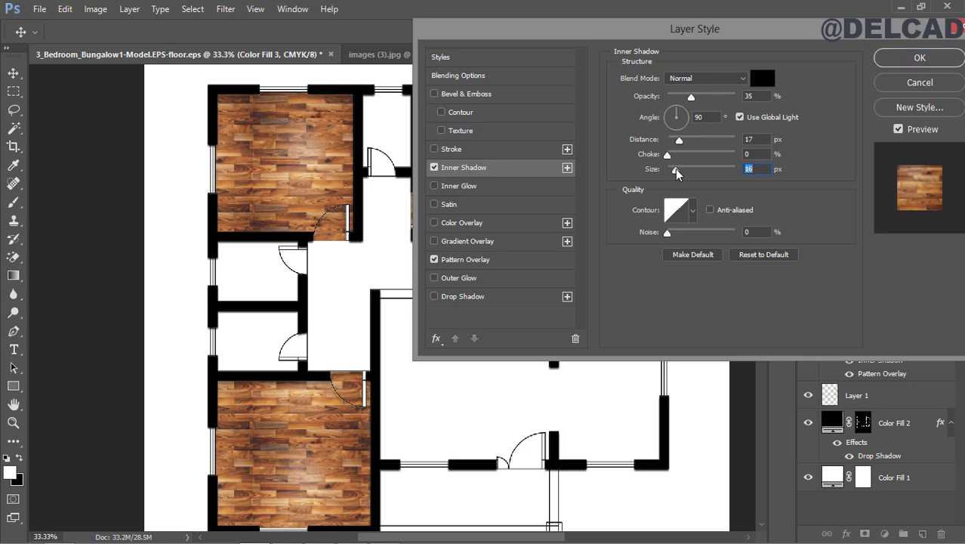
click(679, 141)
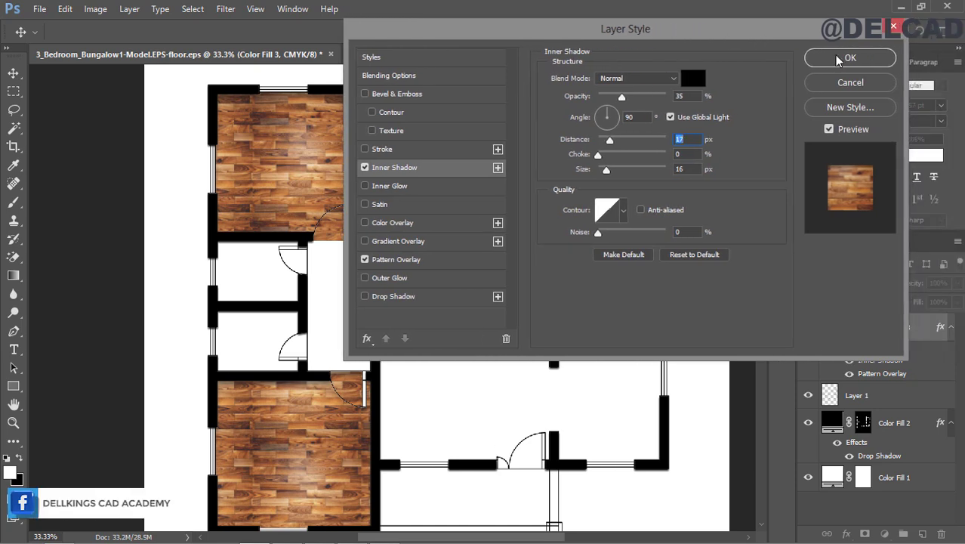
click(835, 58)
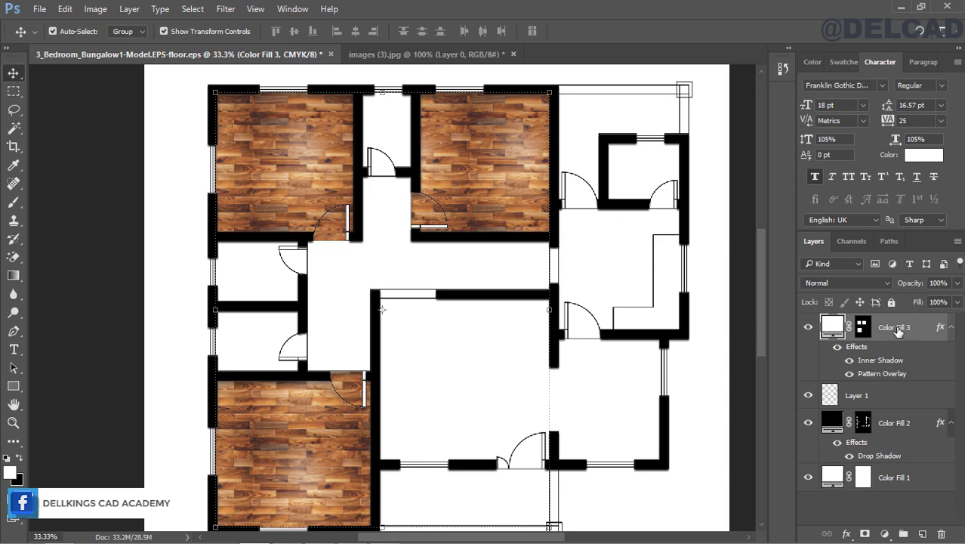
drag(903, 332, 899, 404)
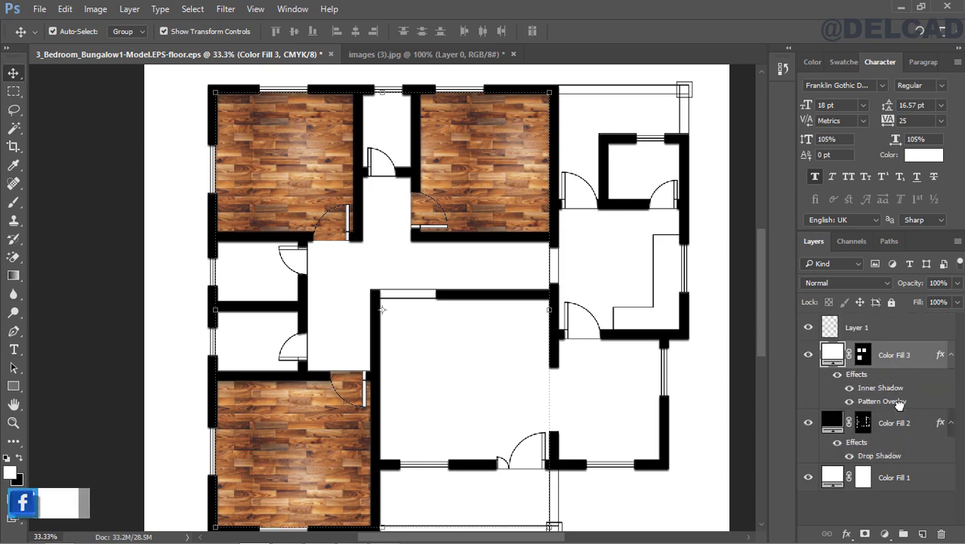
Step: On Layer 1, select the four small rooms, including their door-swing areas, with the Magic Wand
click(857, 329)
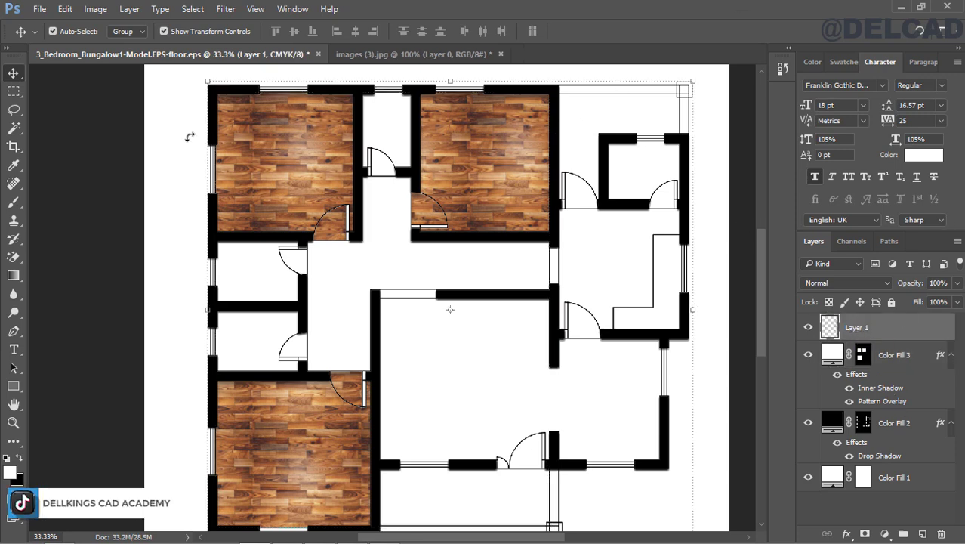
click(18, 130)
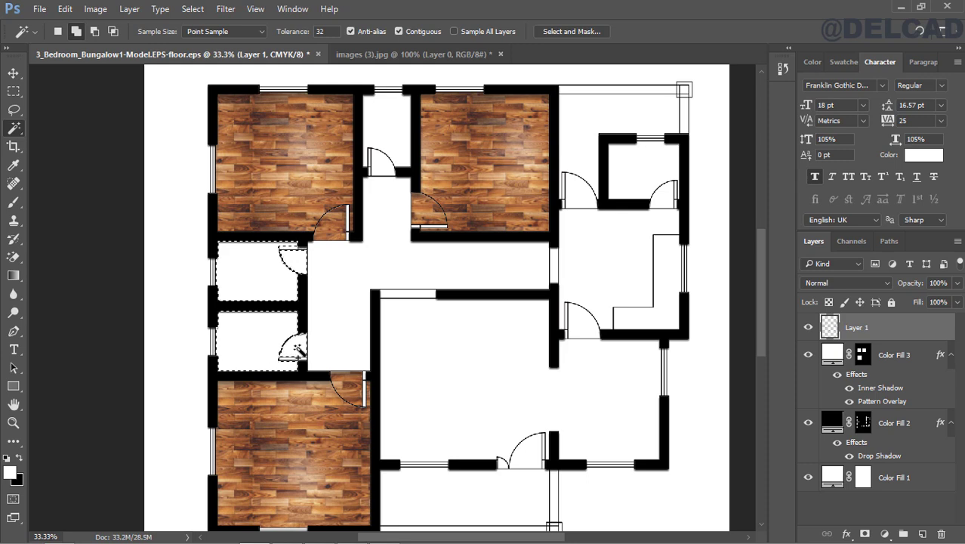
click(387, 119)
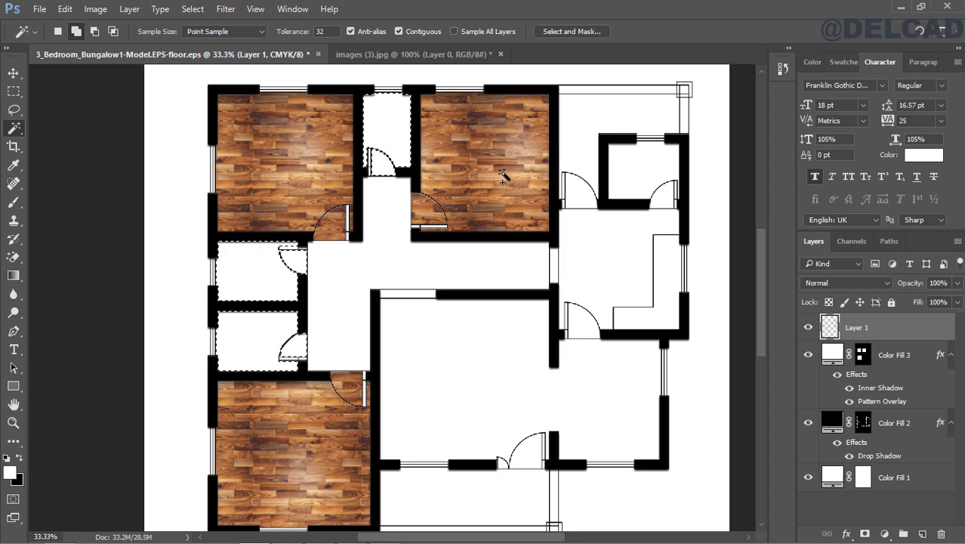
click(625, 174)
click(669, 199)
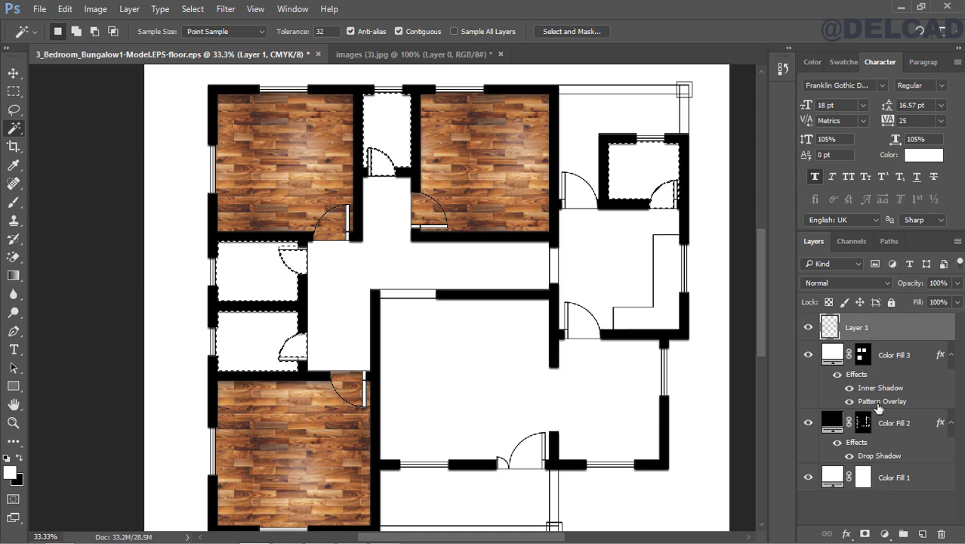
Step: Create a white (ffffff) Solid Color fill layer from the selected small rooms
click(888, 534)
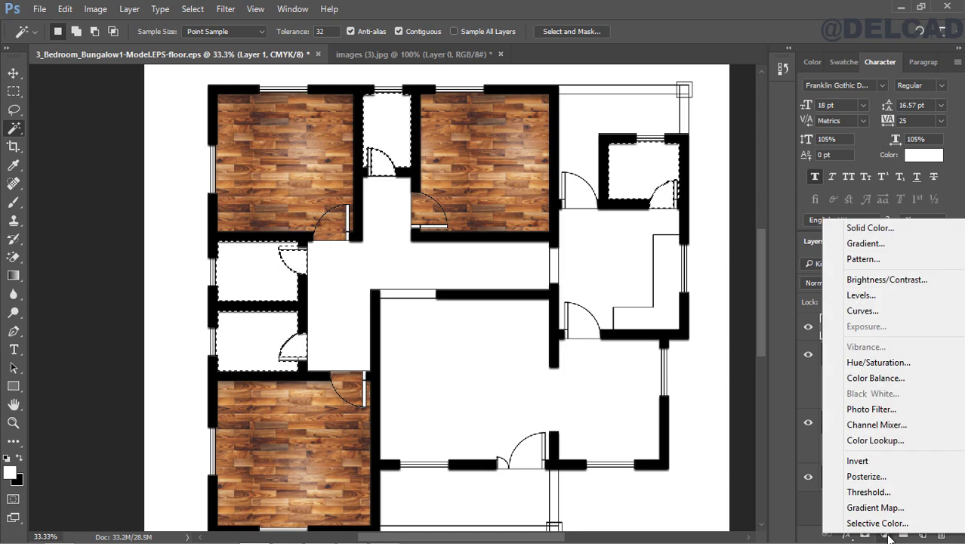
click(869, 228)
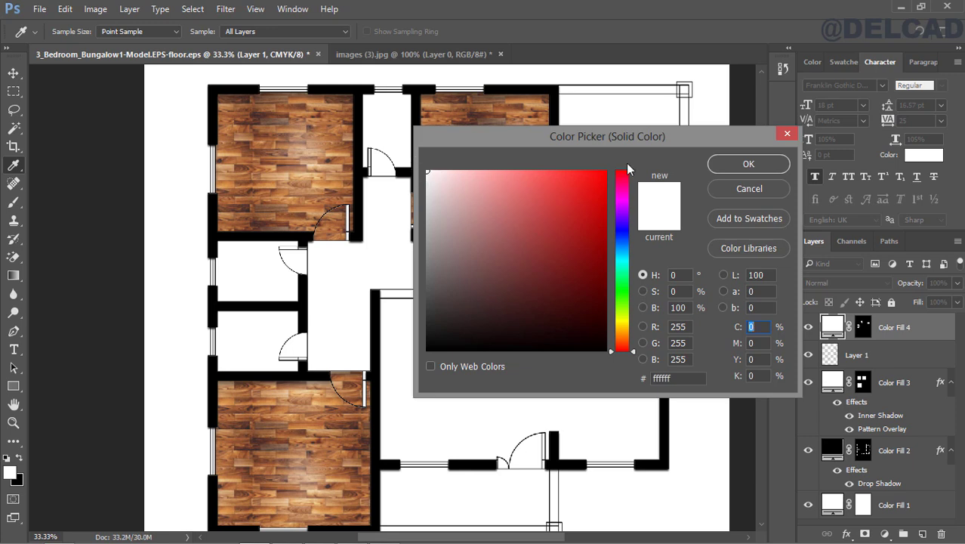
click(738, 166)
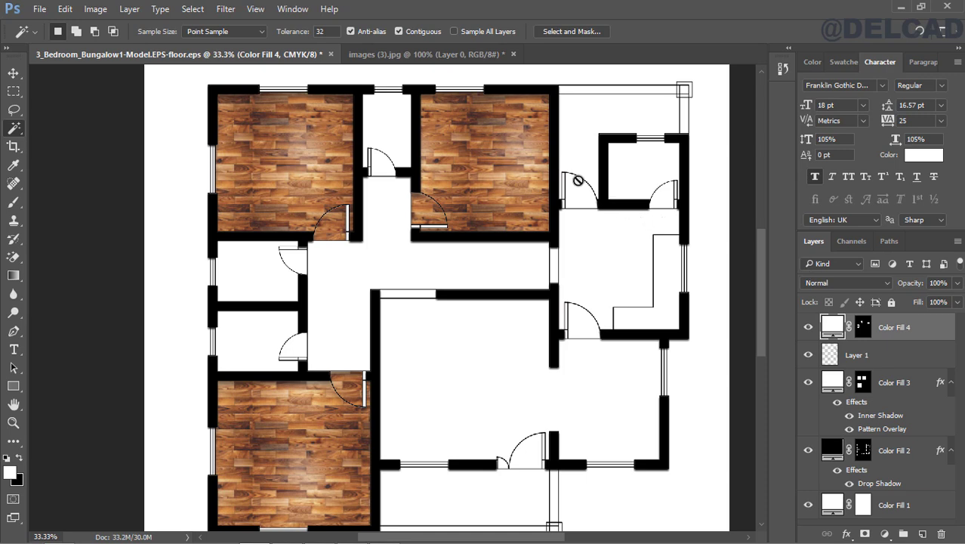
Step: Close the wood texture document images (3).jpg without saving its changes
click(503, 53)
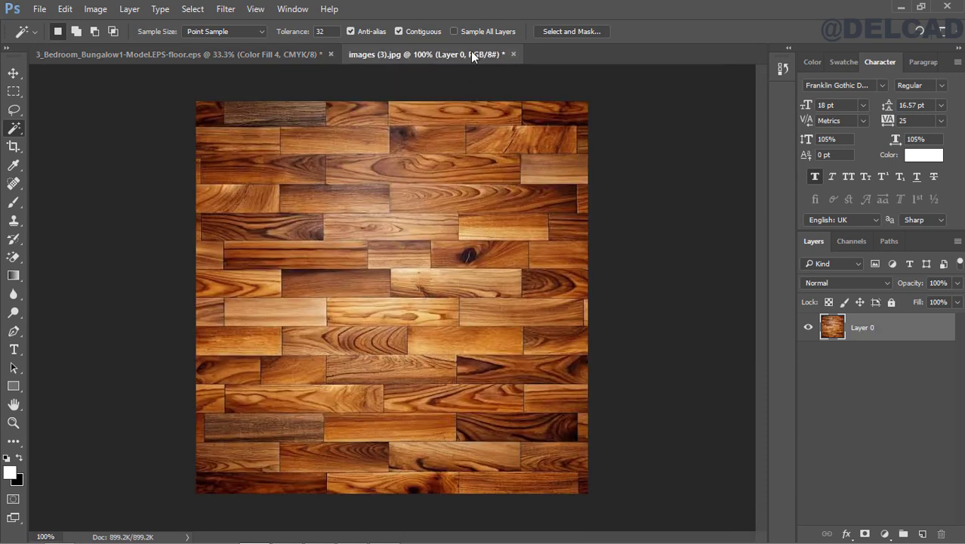
click(242, 52)
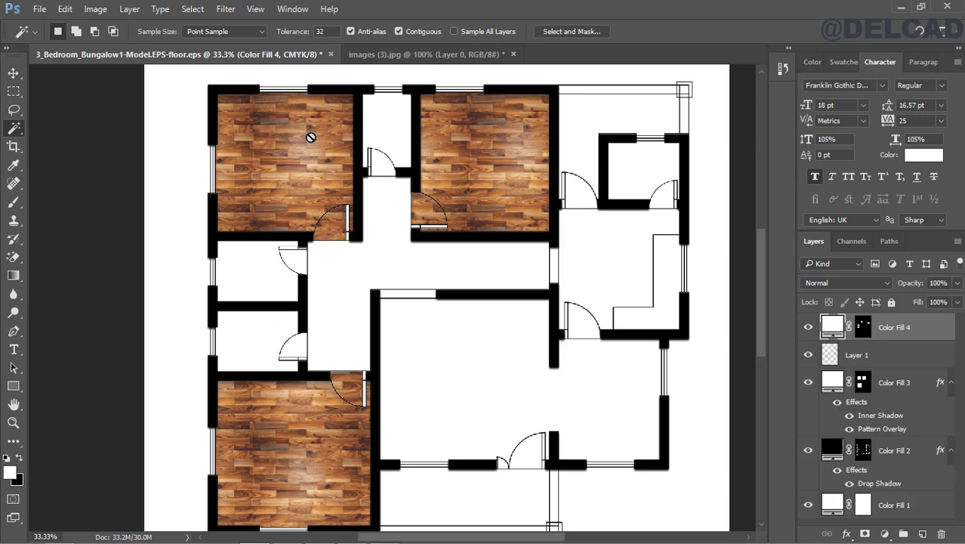
click(414, 56)
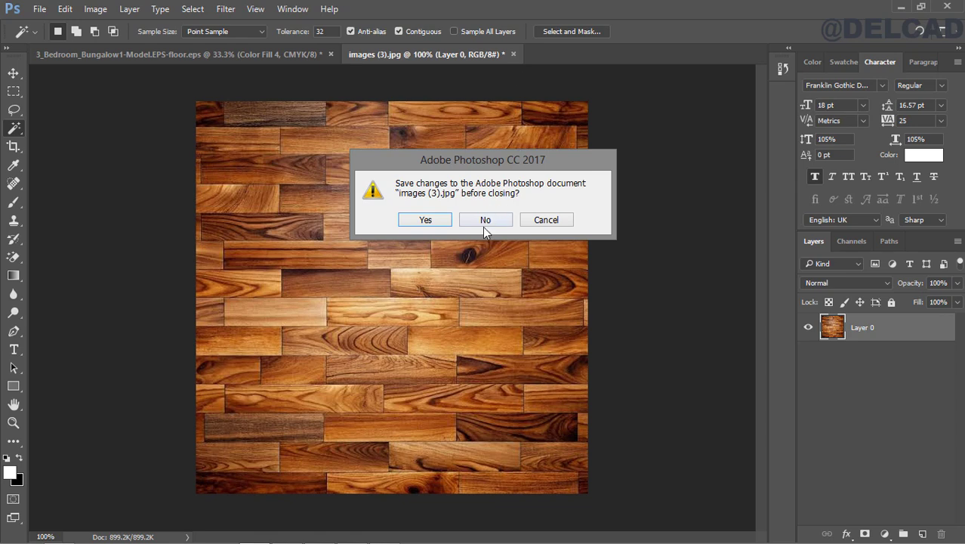
click(485, 221)
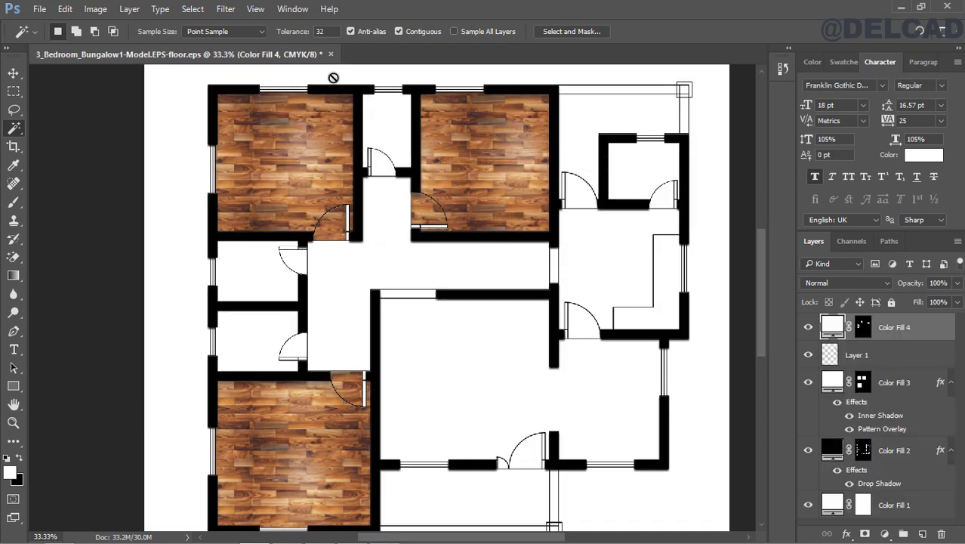
Step: Open the grey stone tile texture images (4) from the Downloads folder
click(40, 8)
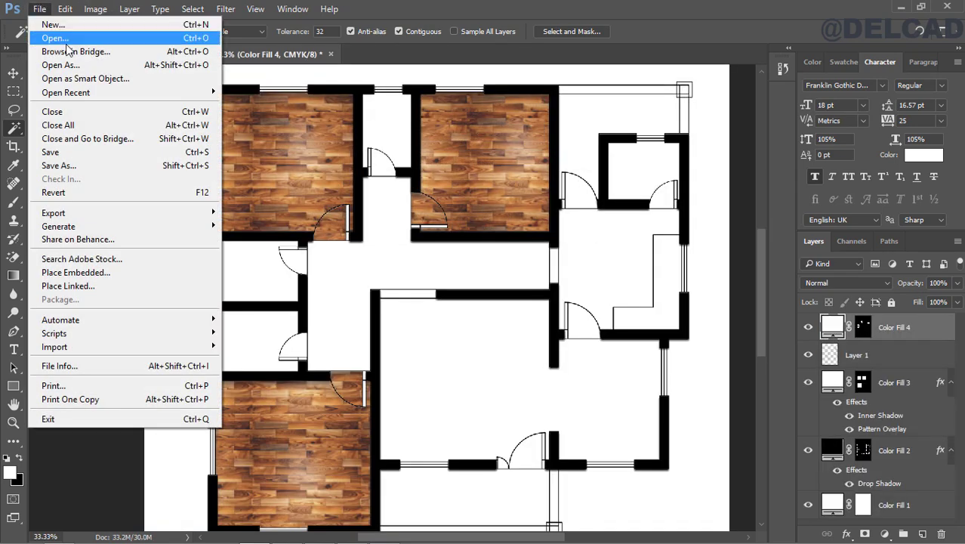
click(65, 41)
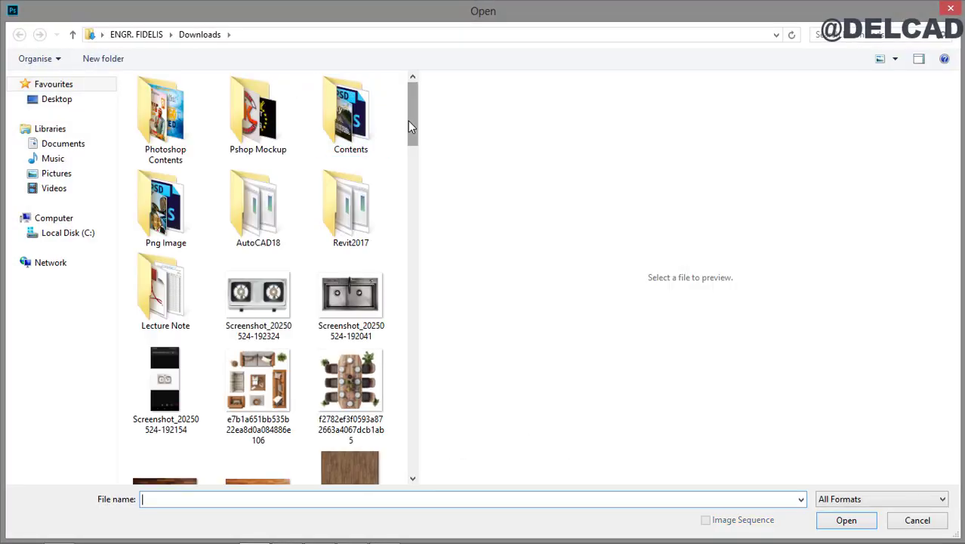
drag(409, 121, 412, 186)
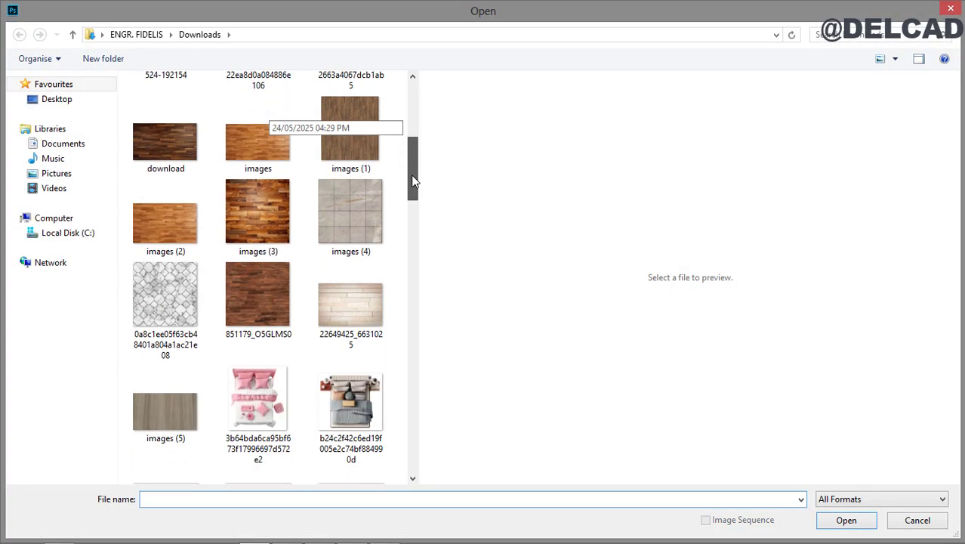
click(355, 218)
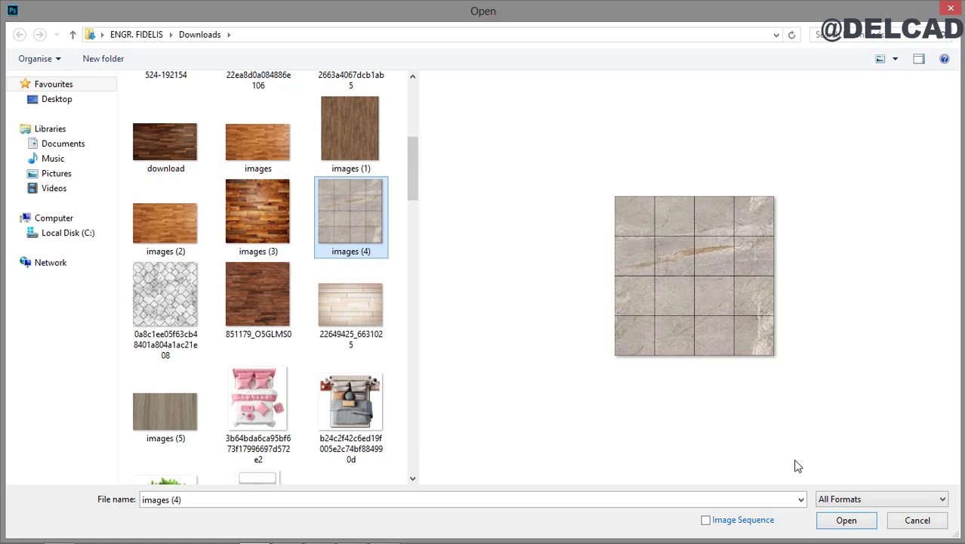
click(849, 526)
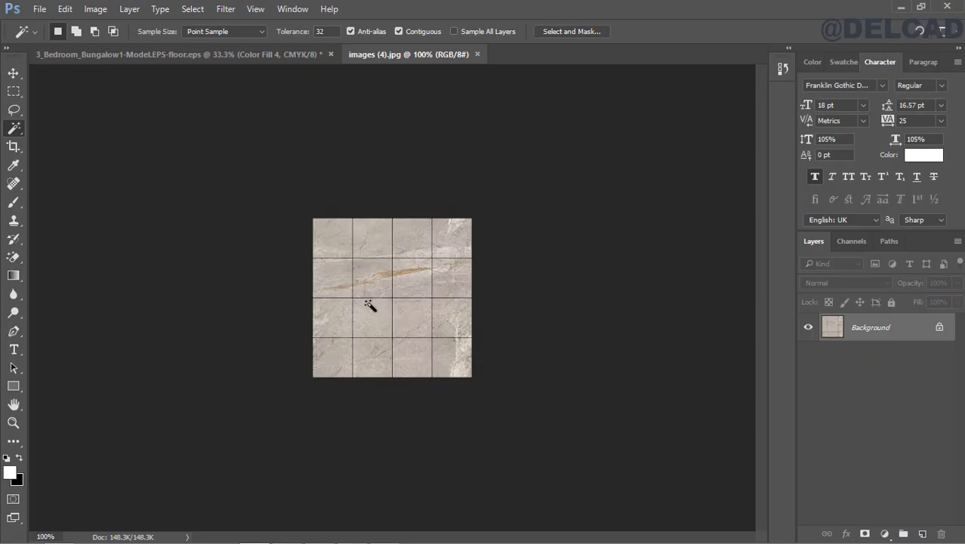
Step: Define the tile image as a pattern named images (4).jpg
click(12, 72)
click(64, 9)
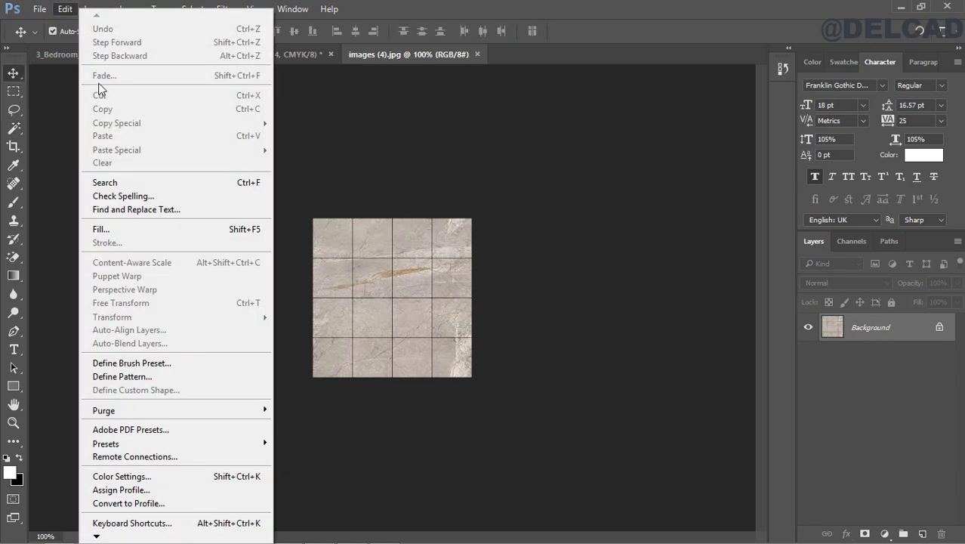
click(149, 376)
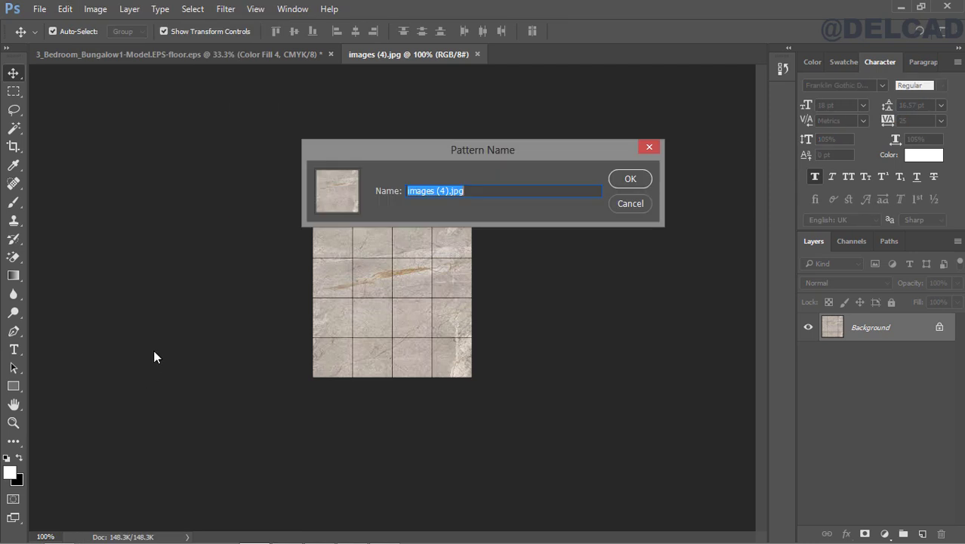
click(633, 182)
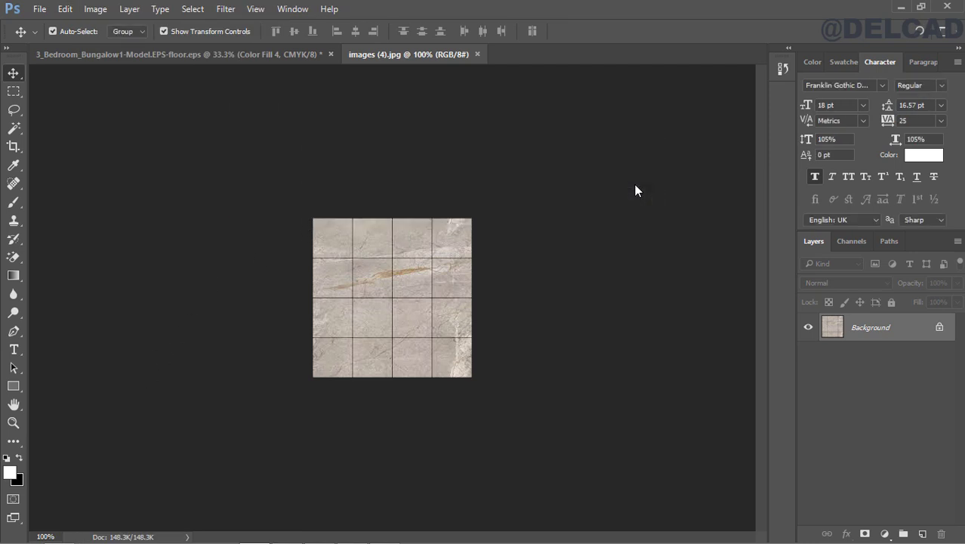
Step: Add a Pattern Overlay to the Color Fill 4 layer in the floor plan document, using the grey stone tile pattern images (4).jpg
click(279, 50)
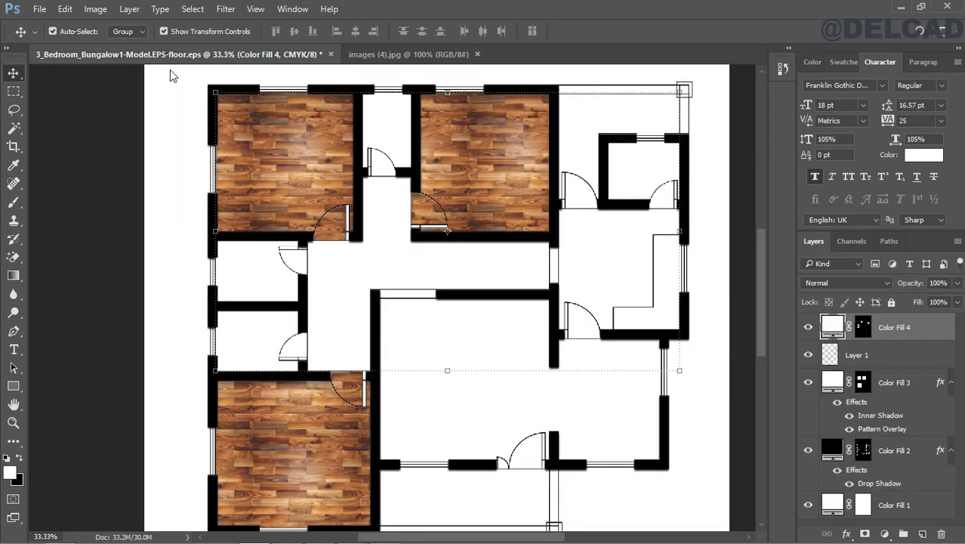
right_click(897, 331)
click(751, 113)
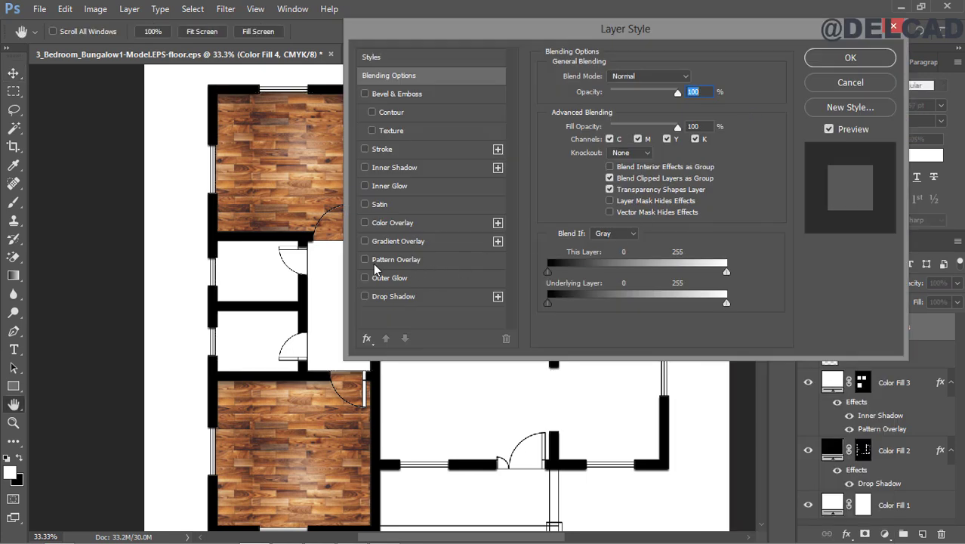
click(373, 261)
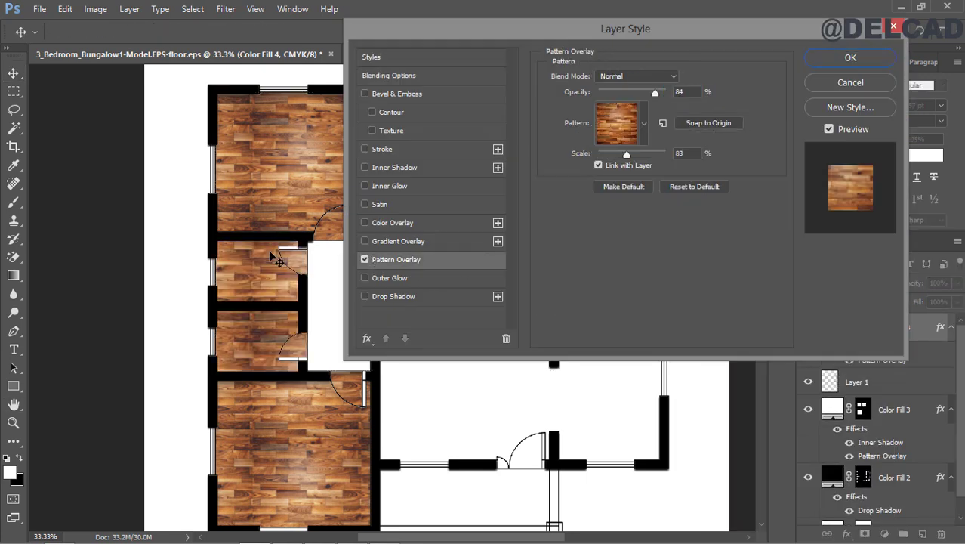
click(644, 125)
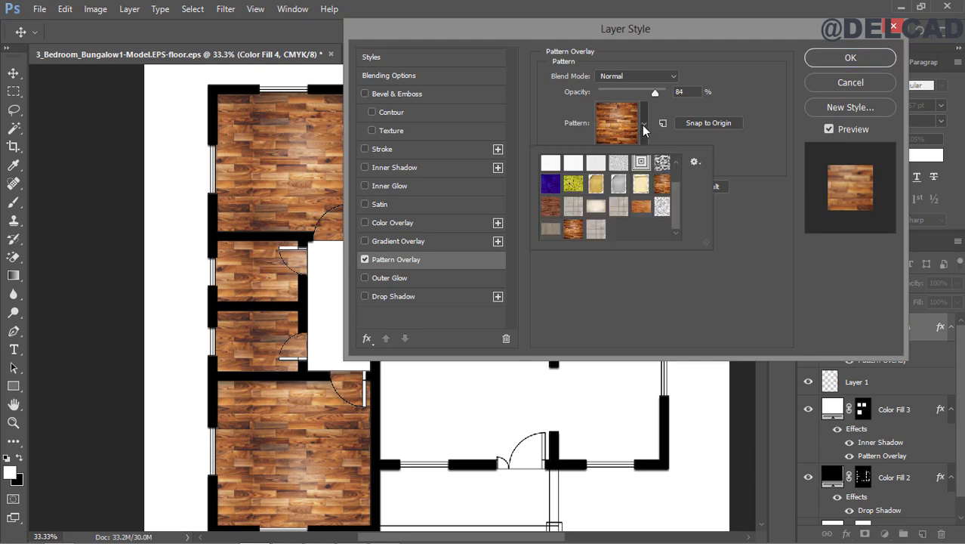
click(604, 236)
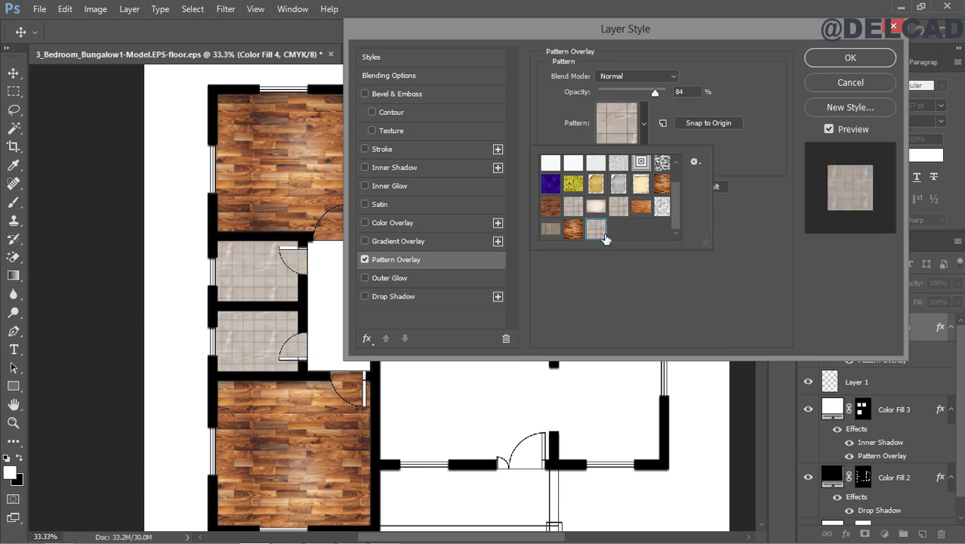
click(664, 137)
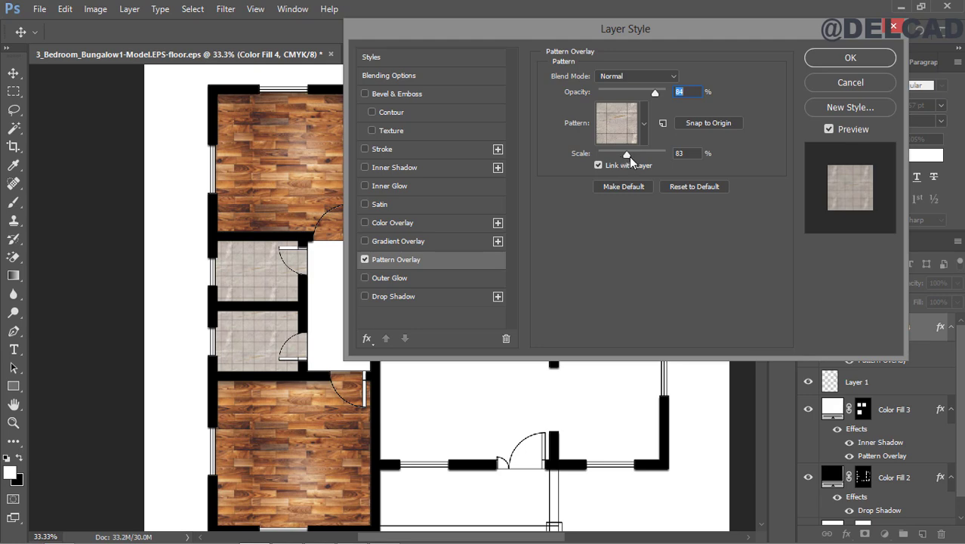
Step: Set the scale of the small rooms' tile pattern overlay to 149%
drag(642, 29, 707, 280)
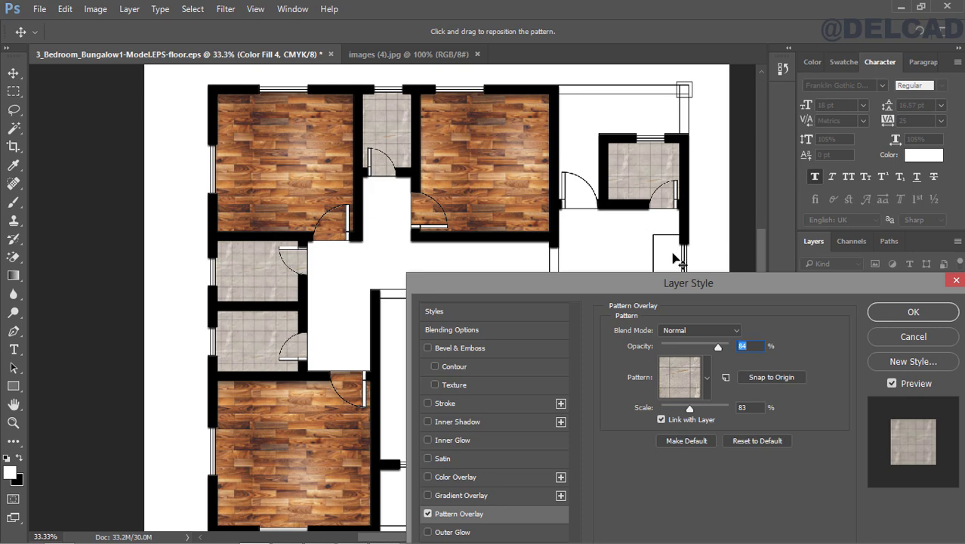
drag(655, 290, 720, 112)
drag(757, 235, 764, 234)
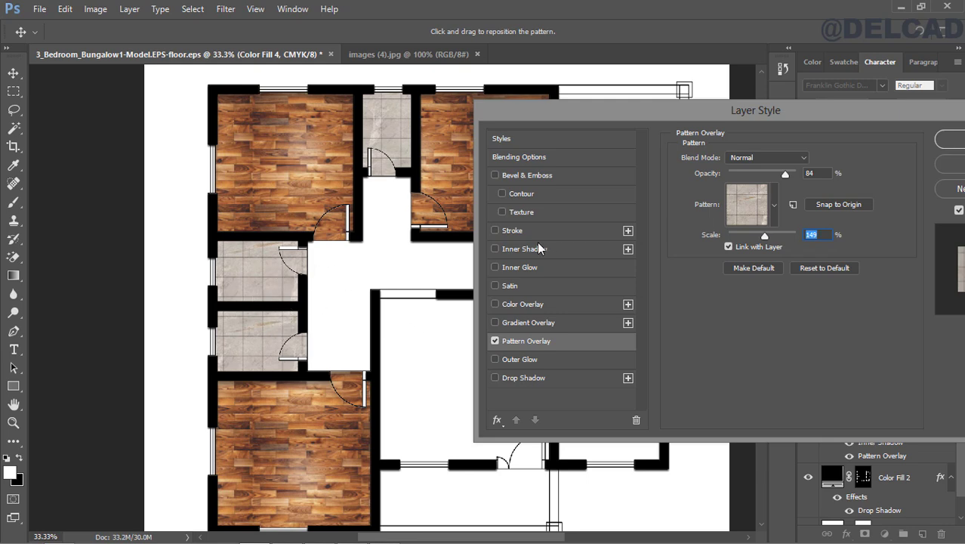
Step: Add an Inner Shadow with a distance of 10 px to the tiled small rooms and apply the layer style
click(524, 249)
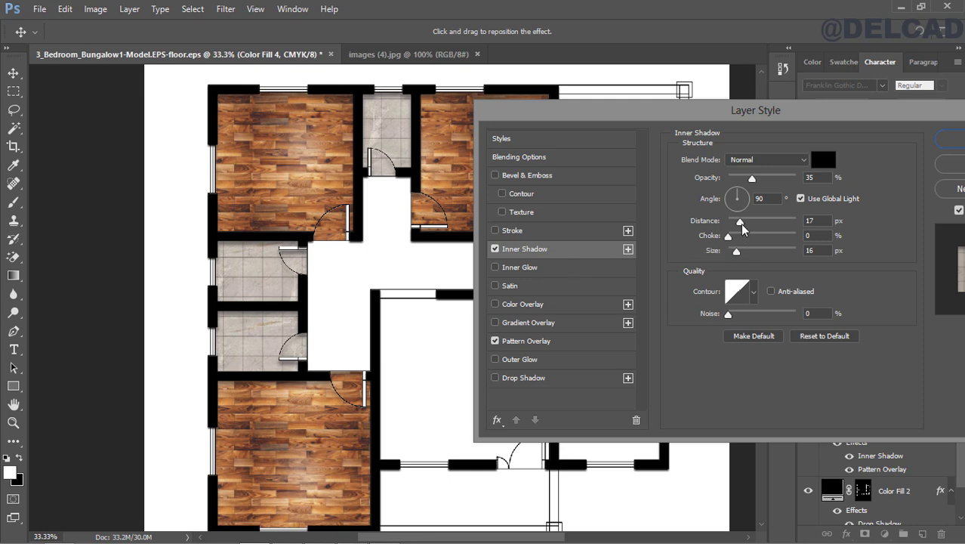
drag(741, 224, 737, 230)
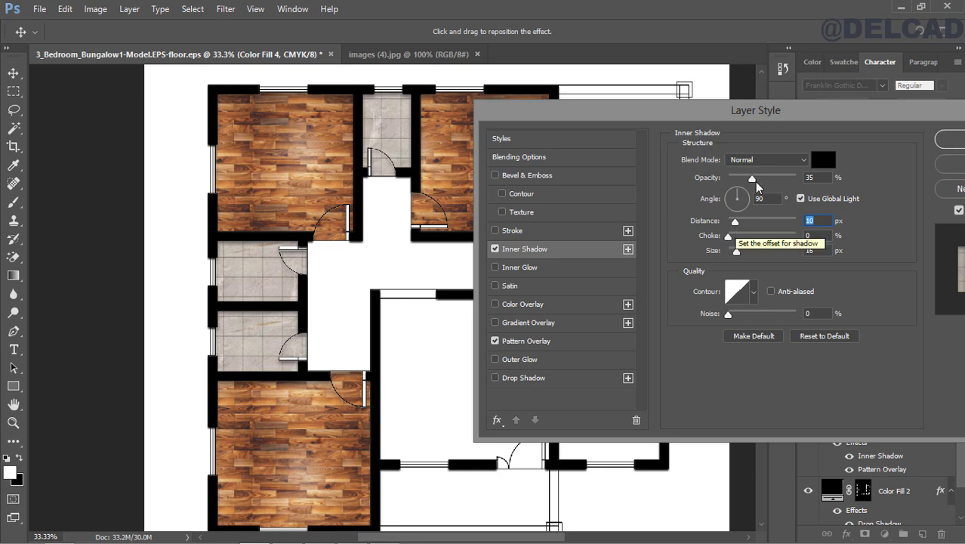
drag(735, 114, 706, 112)
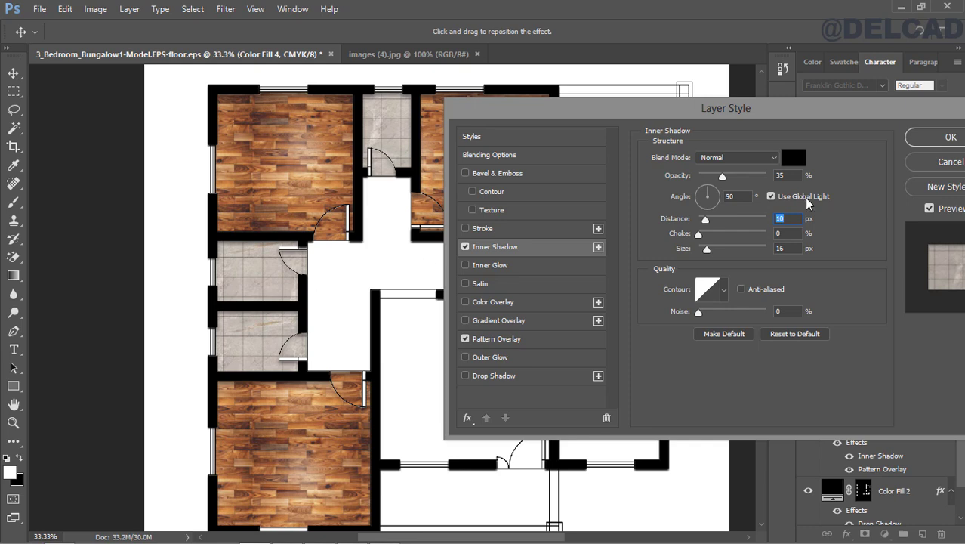
drag(789, 114, 743, 116)
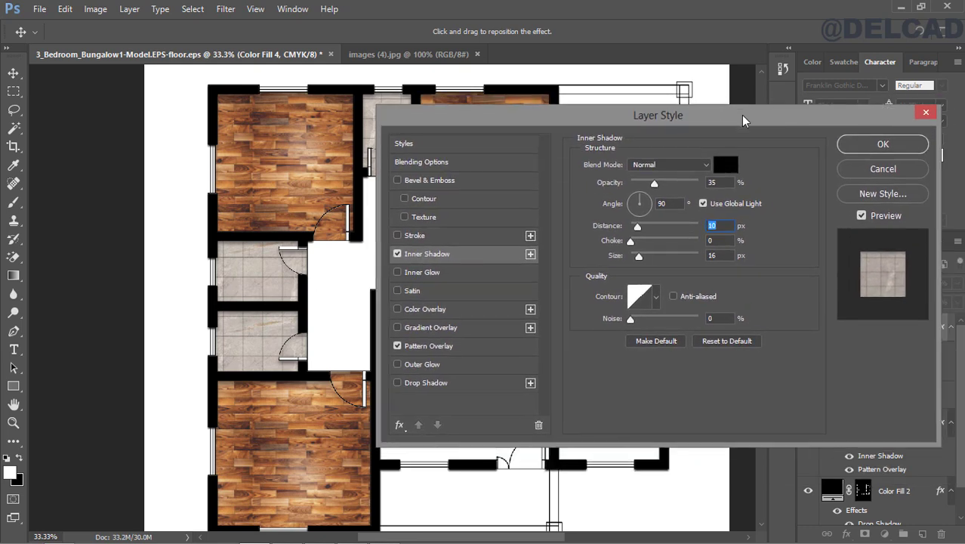
click(862, 149)
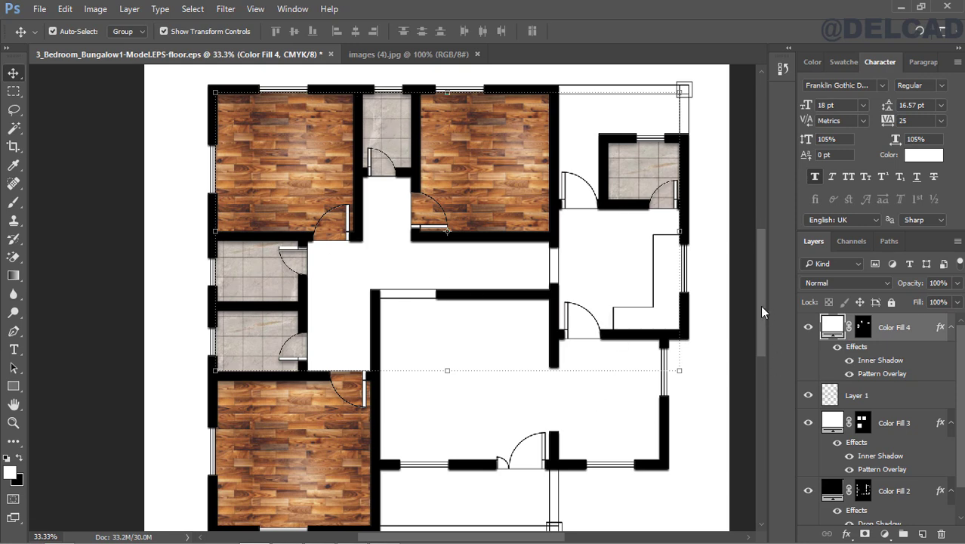
Step: Move the Color Fill 4 layer directly below Layer 1, and make Layer 1 the active layer
scroll(761, 313, down, 3)
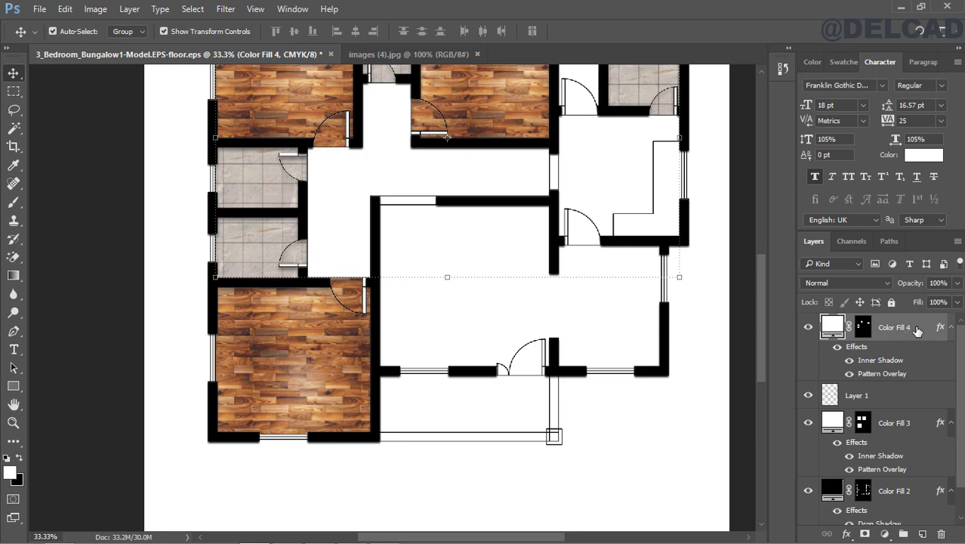
drag(910, 327, 907, 402)
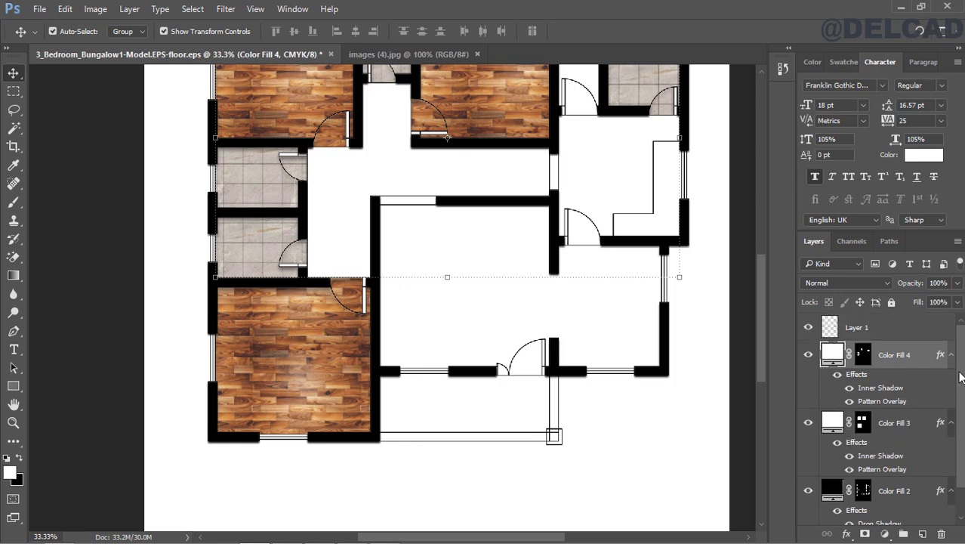
click(870, 327)
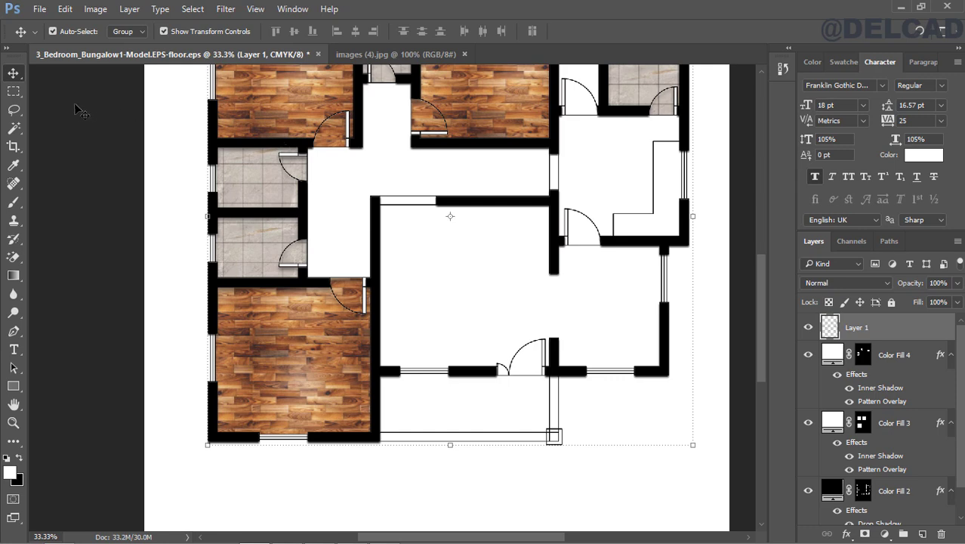
Step: Select the large living and dining area with the Magic Wand, adding its upper doorway opening and the entrance door swings
click(14, 128)
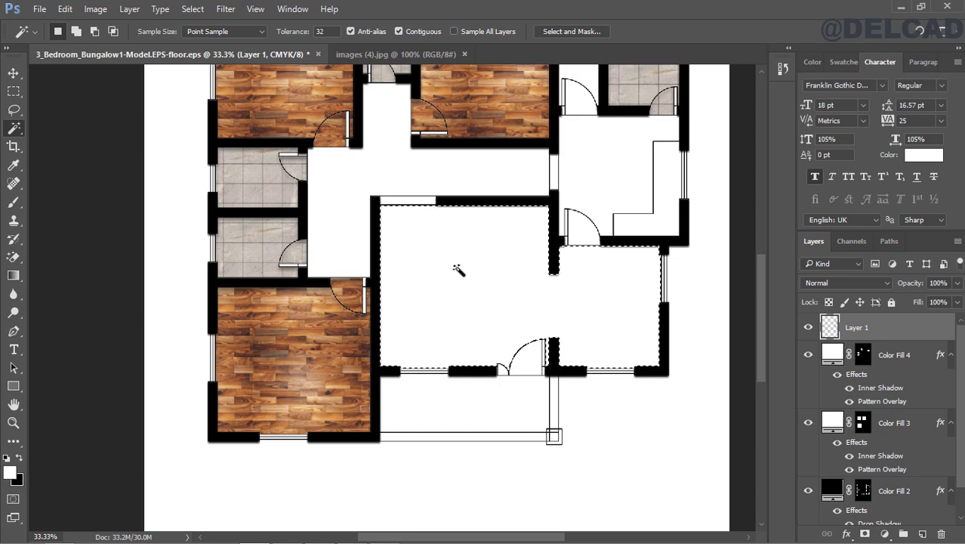
key(shift)
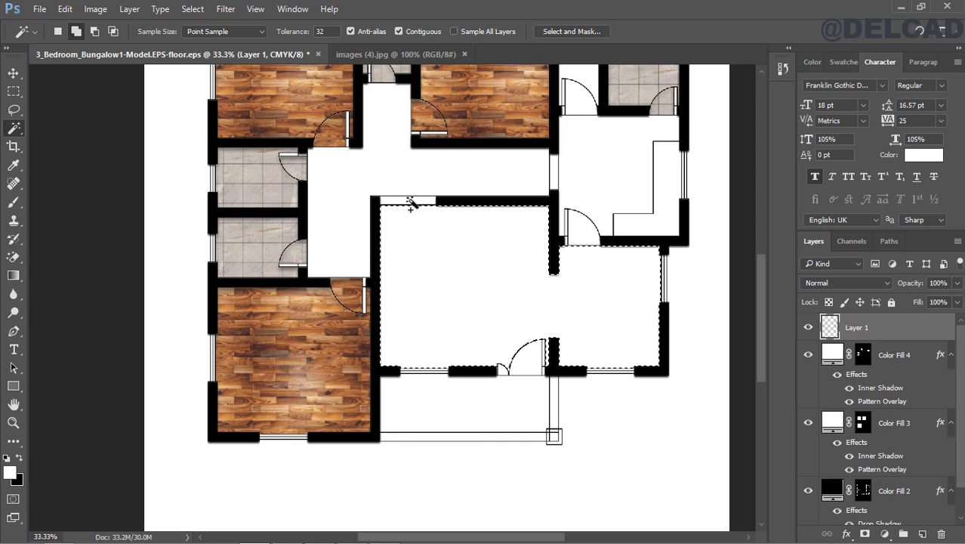
shift+click(410, 203)
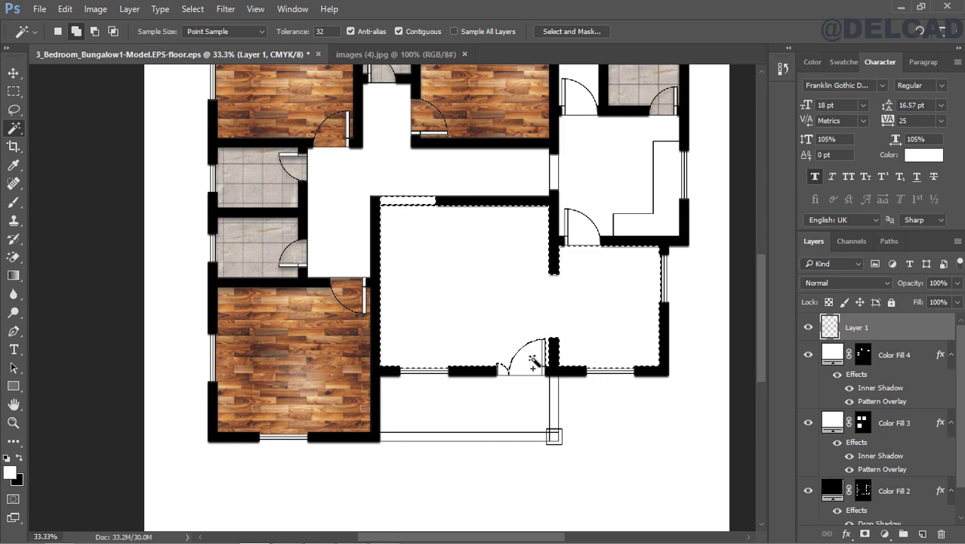
shift+click(509, 371)
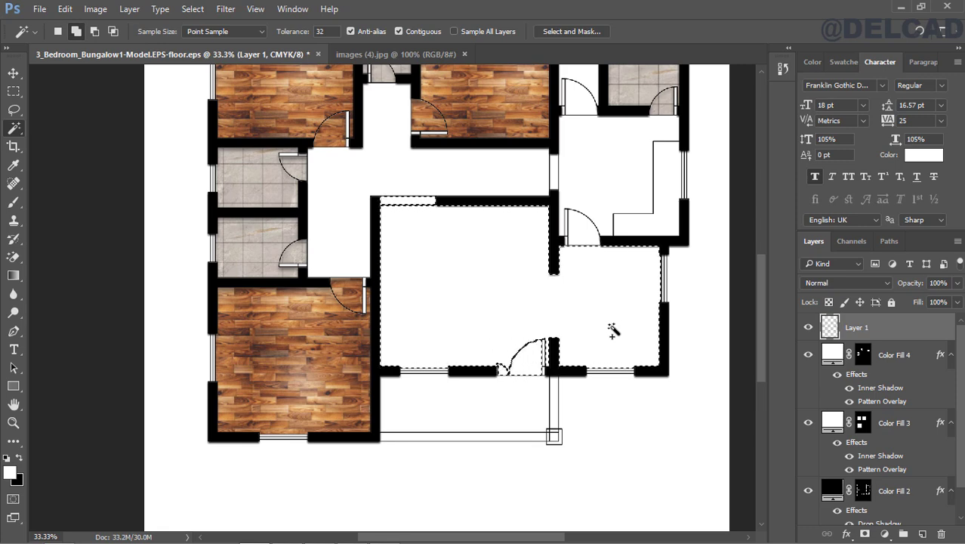
Step: Create a white Solid Color fill layer from the selected living and dining area
click(884, 533)
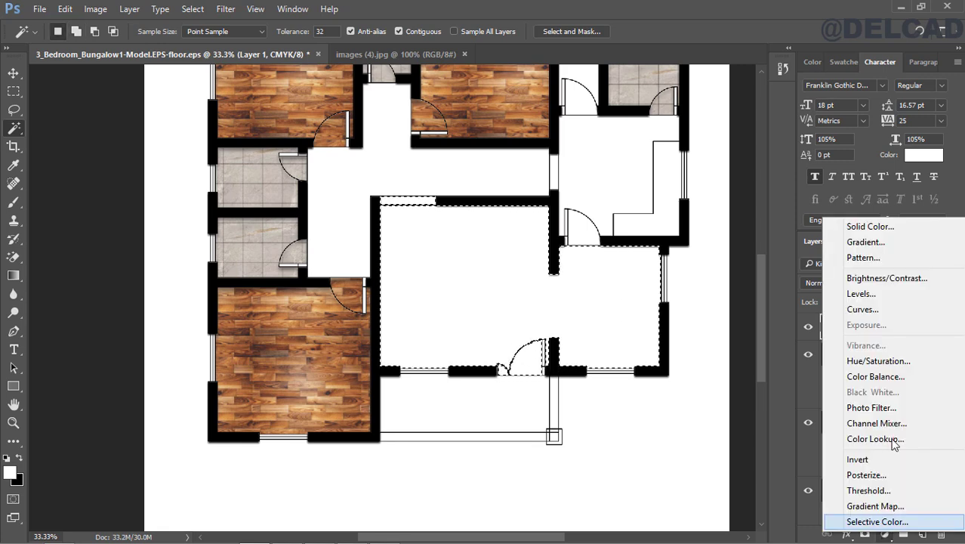
click(870, 226)
drag(429, 175, 425, 168)
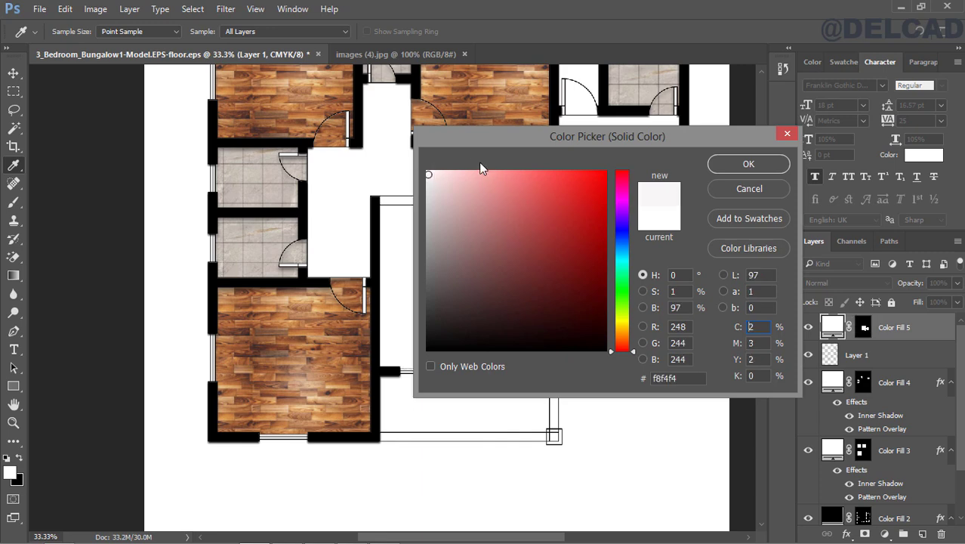
click(736, 164)
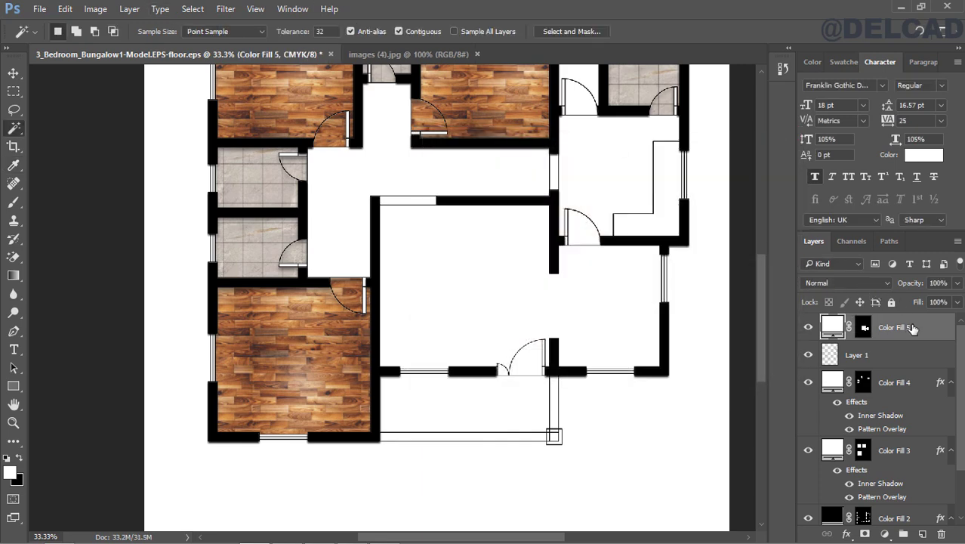
Step: Close the tile image images (4).jpg and open the light wood plank texture 22649425_6631025 from the Downloads folder
click(438, 60)
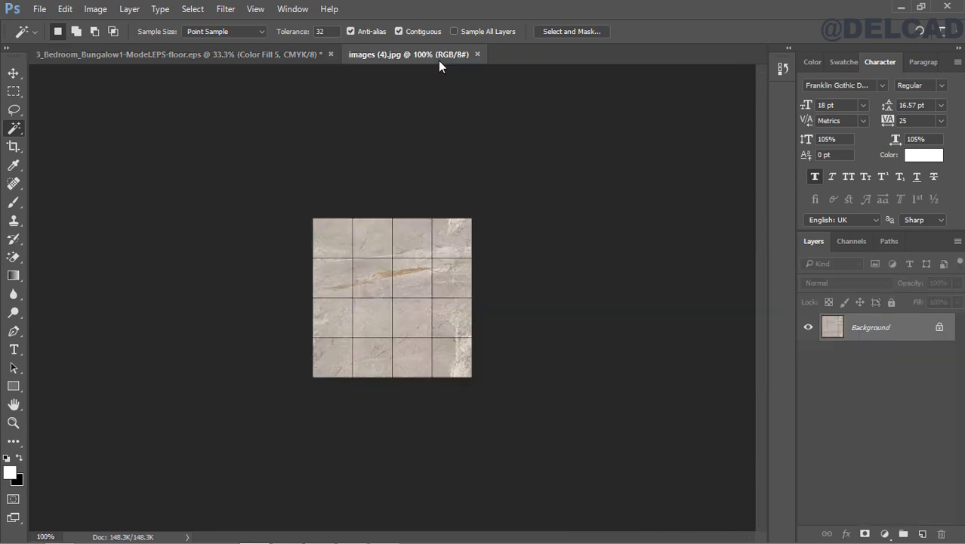
click(479, 52)
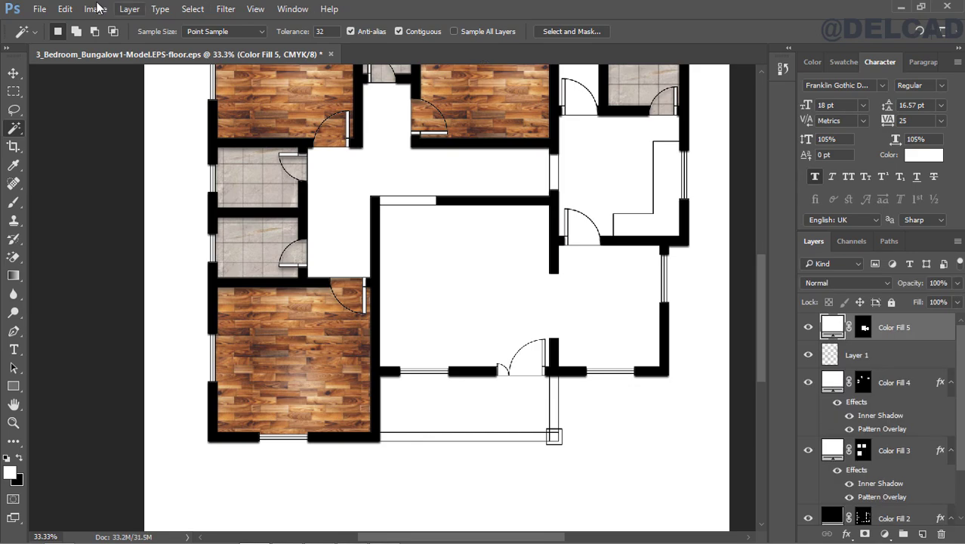
click(39, 9)
click(61, 39)
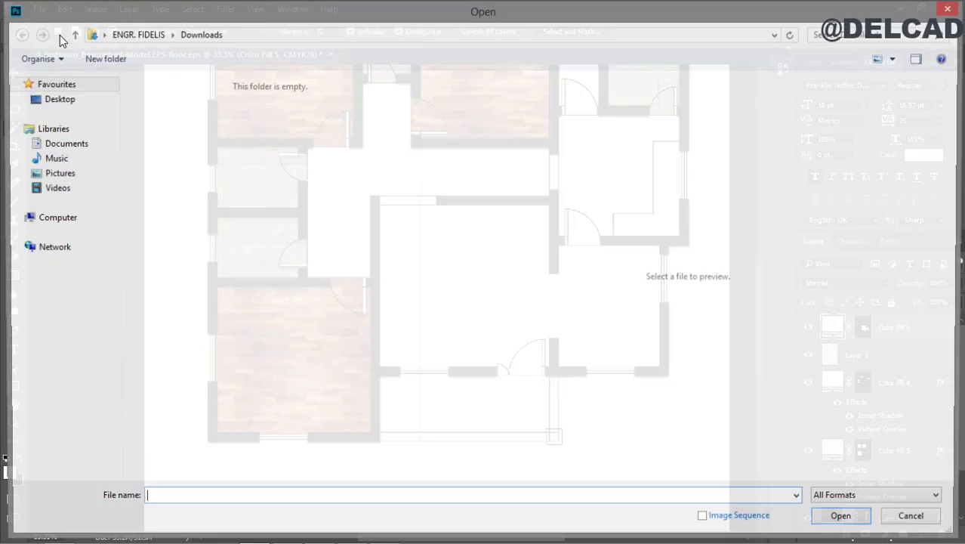
drag(413, 117, 414, 168)
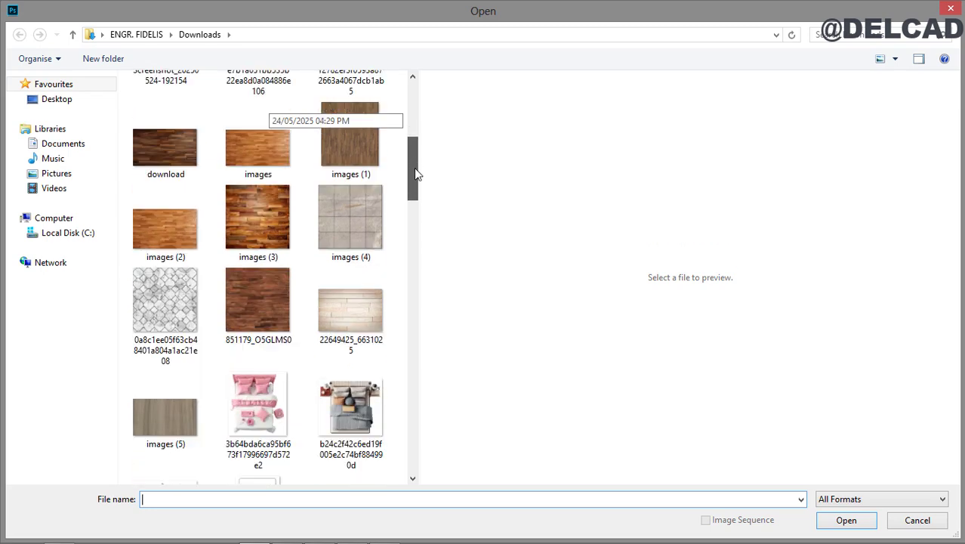
click(372, 284)
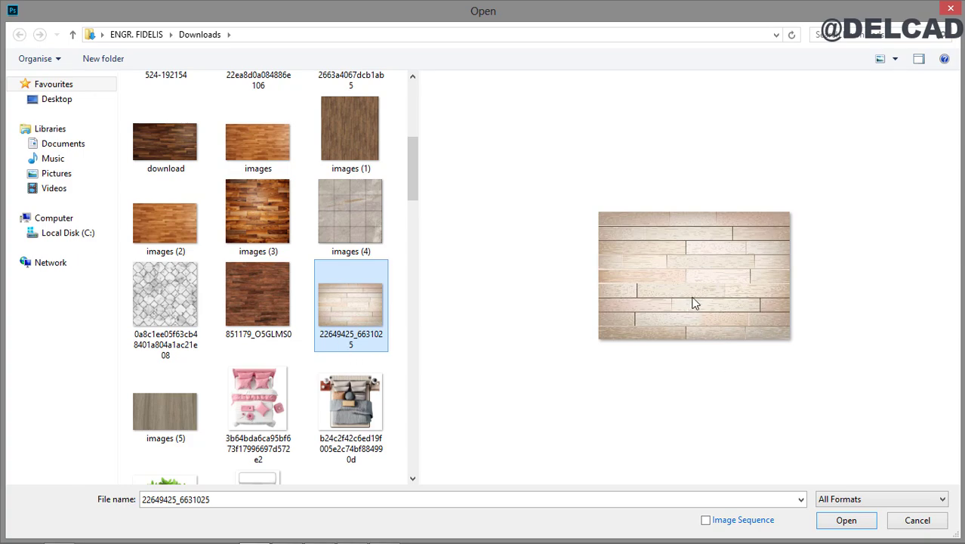
click(843, 521)
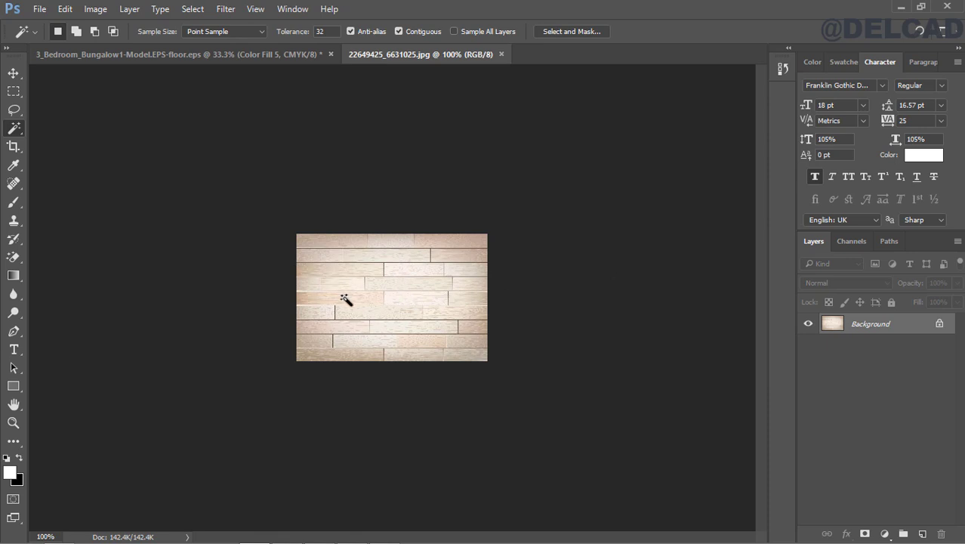
Step: Define the light wood plank image as a pattern named 22649425_6631025.jpg
click(14, 73)
click(64, 9)
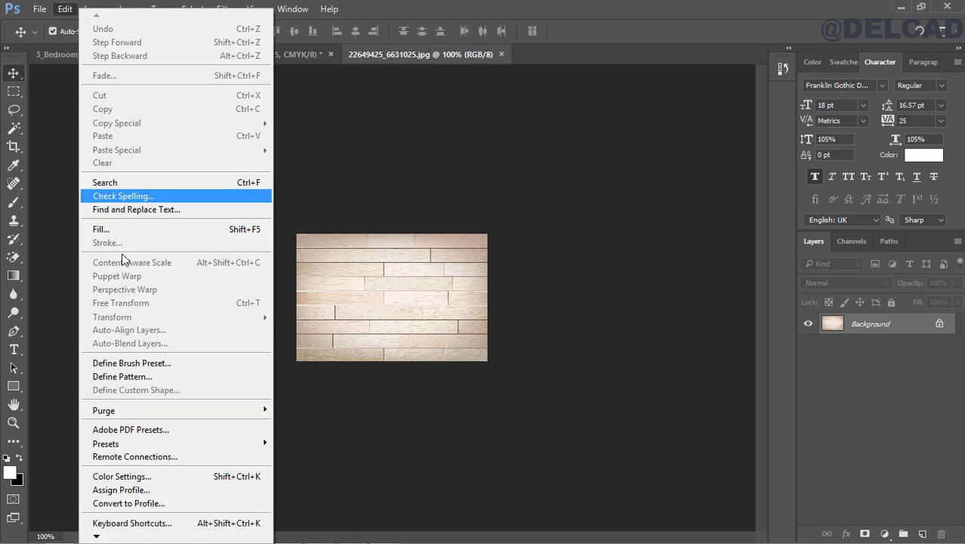
click(153, 376)
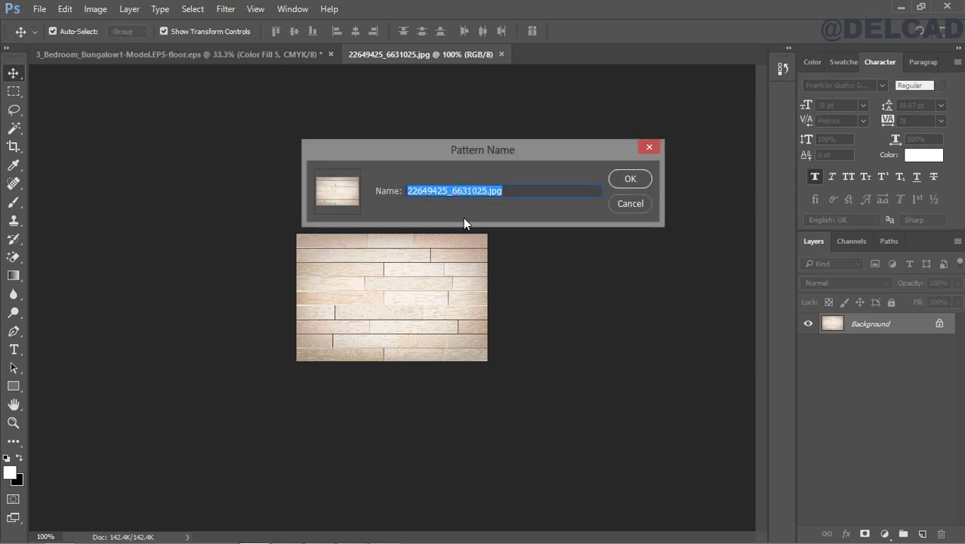
click(625, 178)
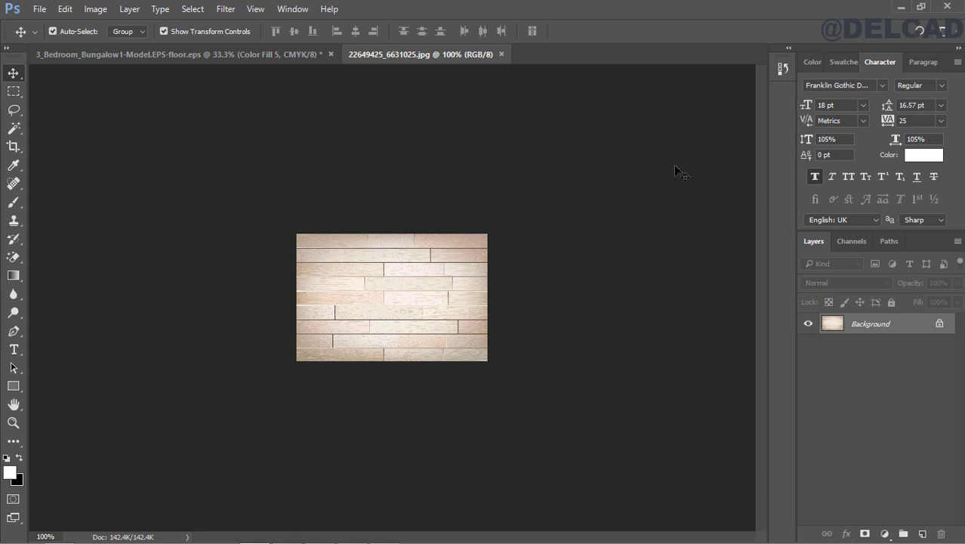
Step: Add a Pattern Overlay to the Color Fill 5 layer of the floor plan, using the light wood plank pattern
click(242, 55)
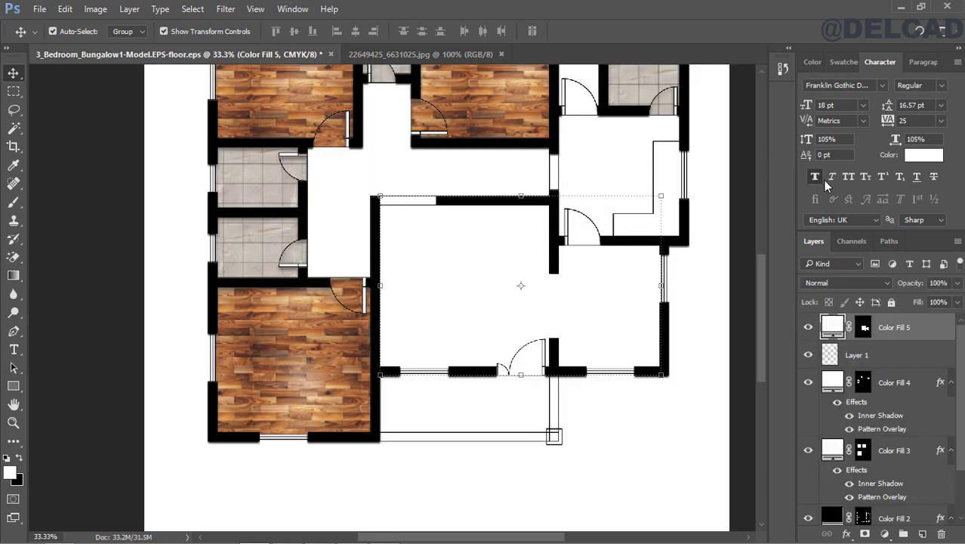
right_click(904, 335)
click(763, 117)
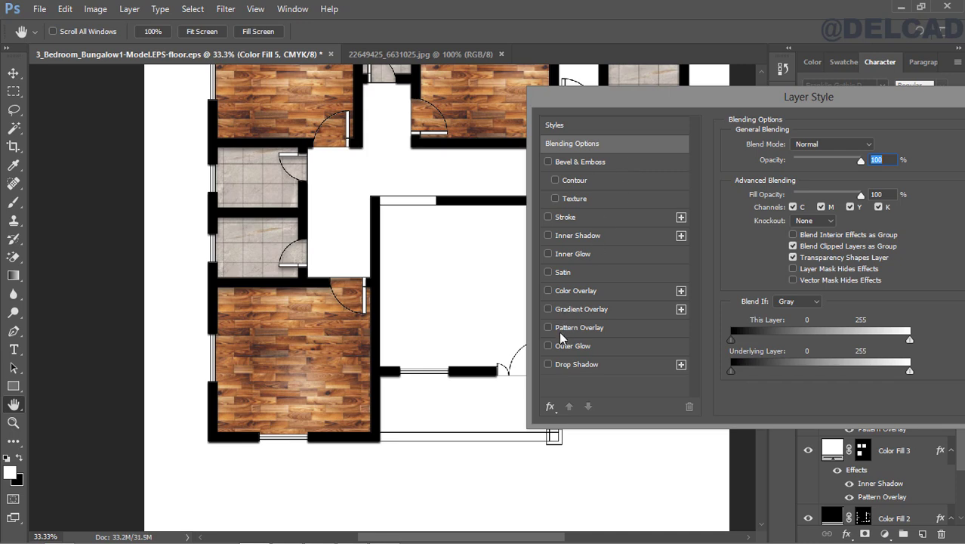
click(555, 327)
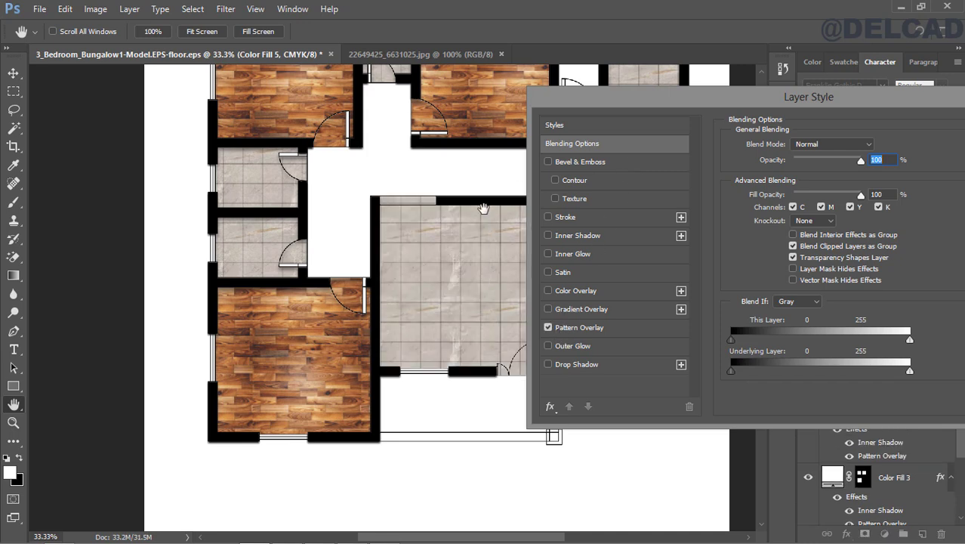
click(631, 327)
click(827, 192)
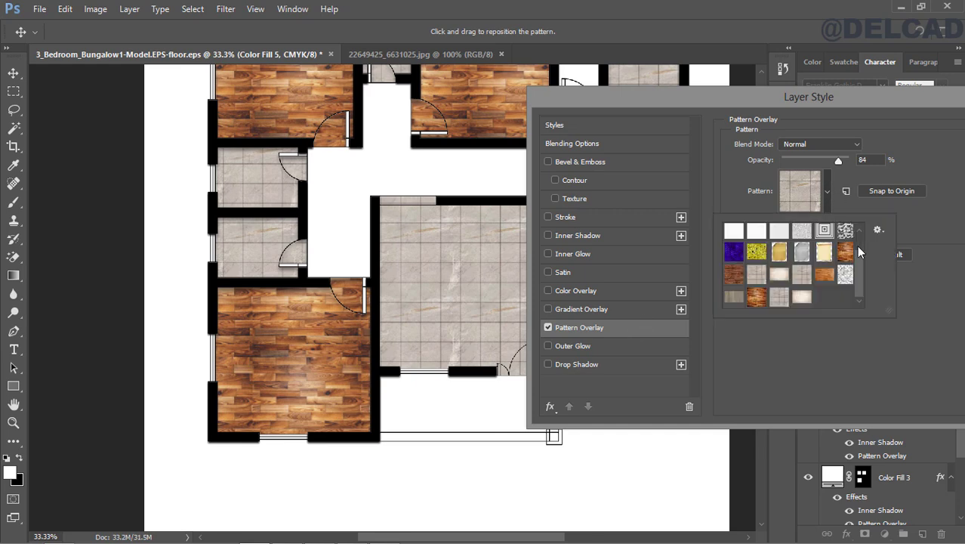
click(806, 301)
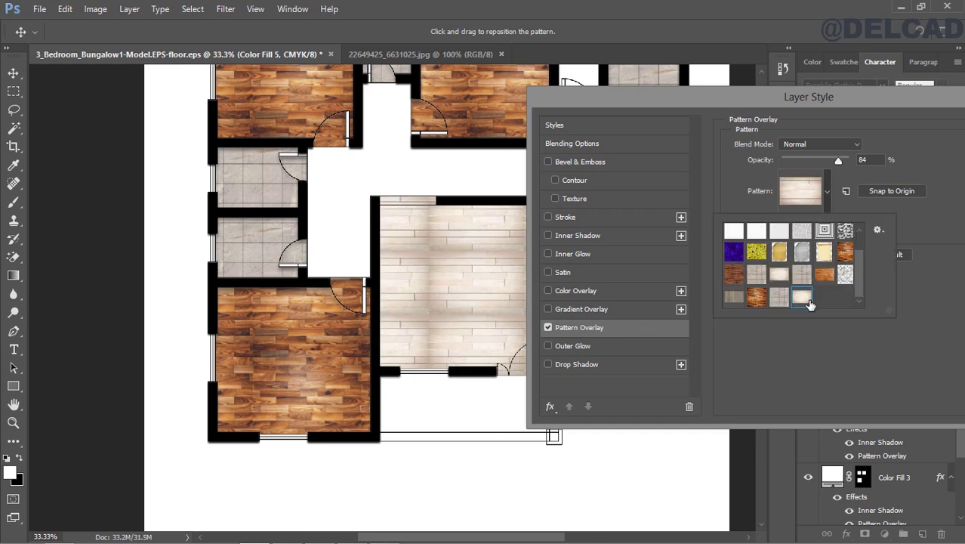
Step: Set the scale of the living and dining area's light wood Pattern Overlay to about 245%
click(698, 111)
drag(697, 97, 722, 15)
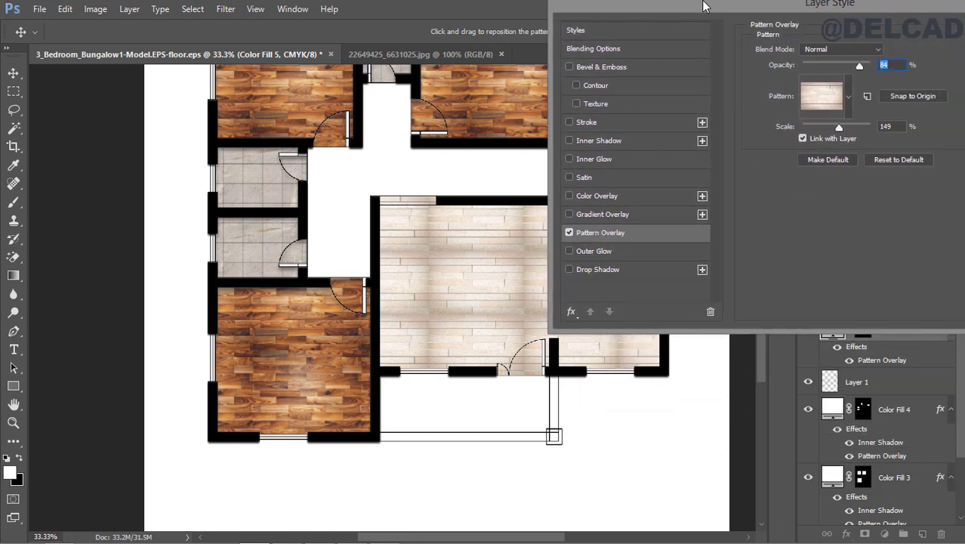
drag(838, 141, 840, 136)
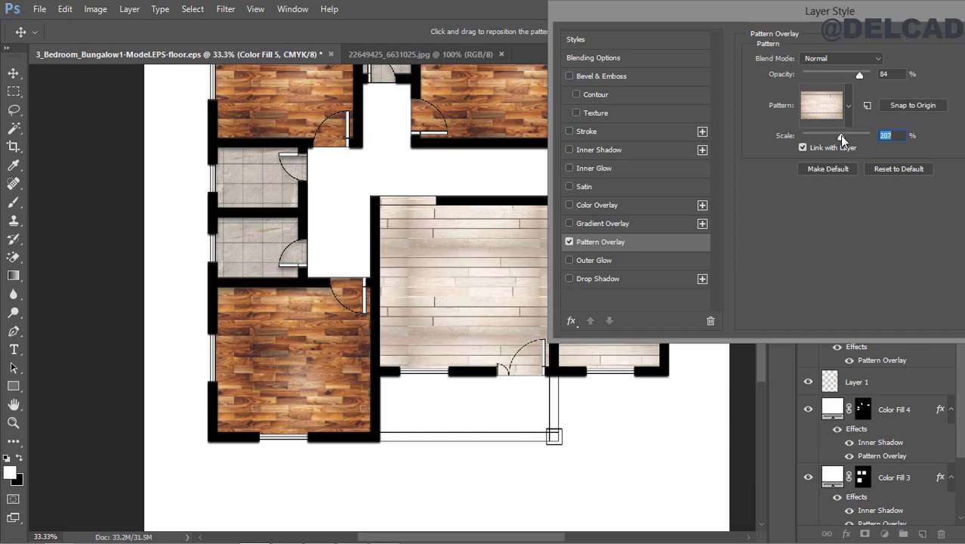
drag(839, 135, 840, 135)
drag(765, 22, 847, 101)
drag(925, 218, 925, 217)
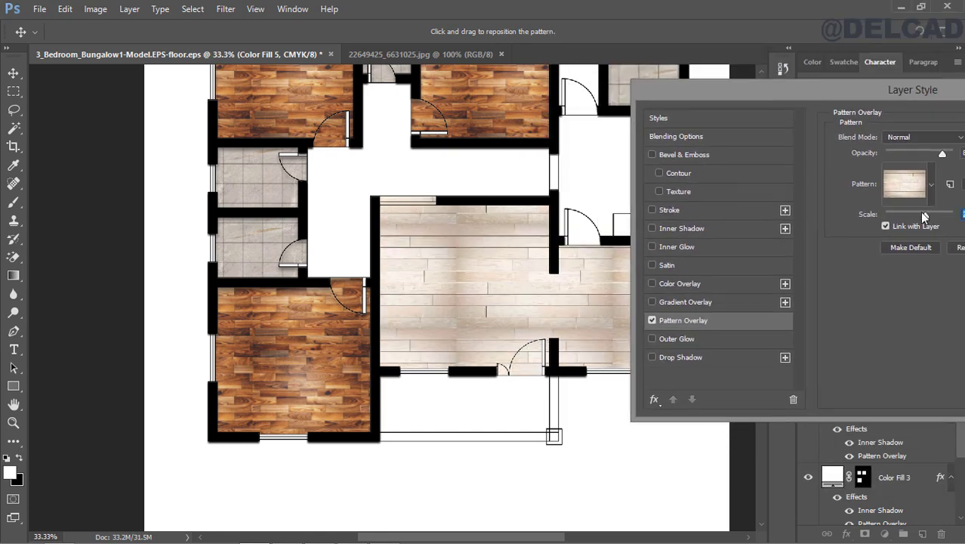
drag(818, 85, 792, 76)
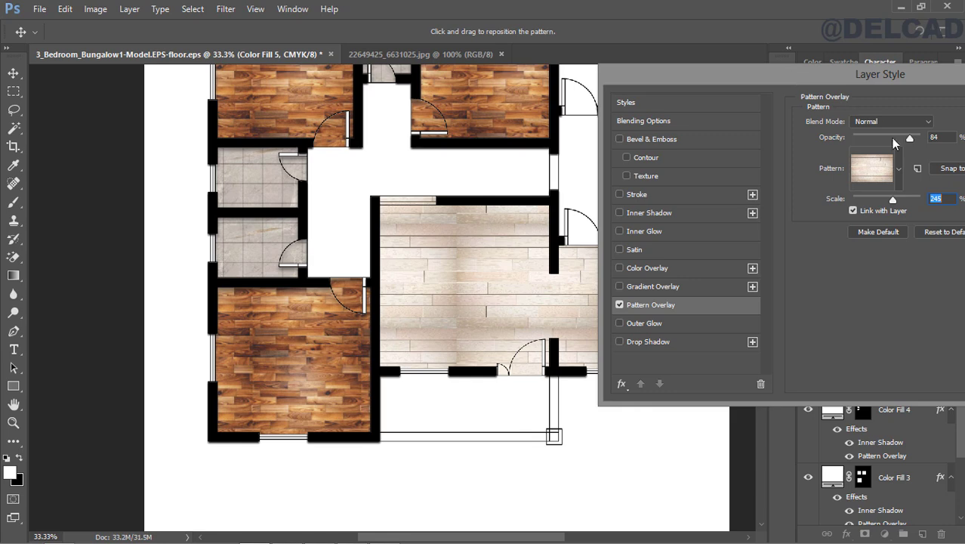
mouse_move(910, 140)
mouse_down()
mouse_move(896, 149)
mouse_move(911, 148)
mouse_up()
drag(775, 71, 815, 67)
Step: Add an Inner Shadow to the living and dining floor with a distance of 4 and a size of 16, and apply the layer style
click(668, 207)
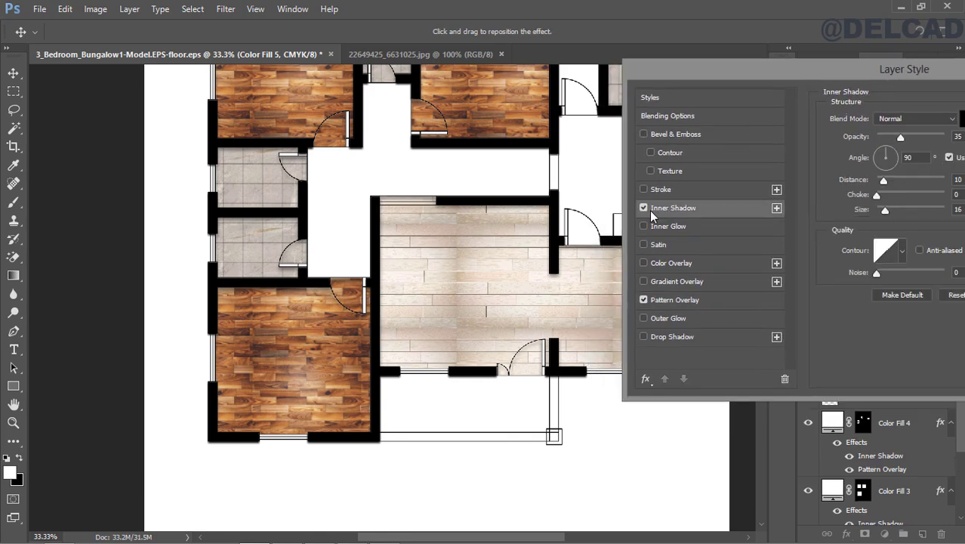
mouse_move(704, 71)
mouse_down()
mouse_move(726, 72)
mouse_move(689, 65)
mouse_up()
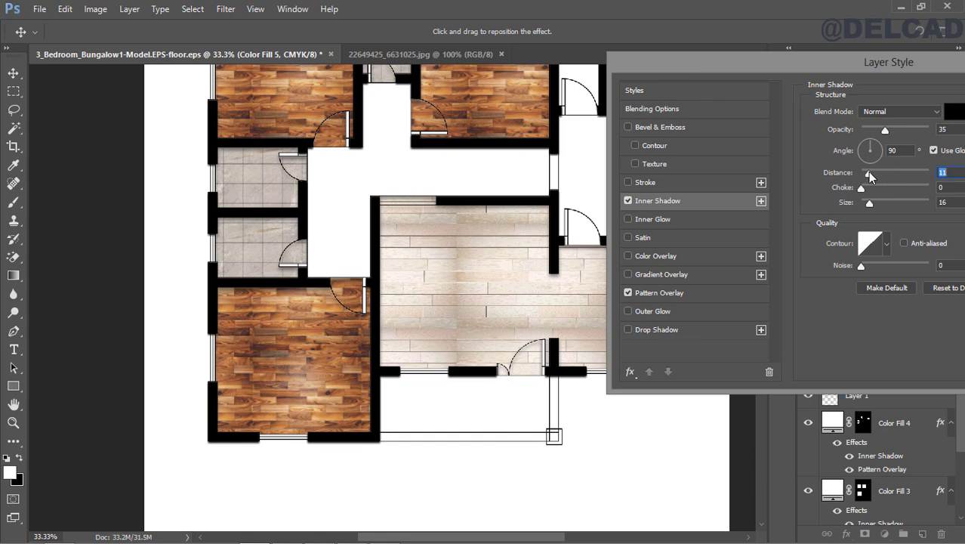
drag(868, 177, 871, 211)
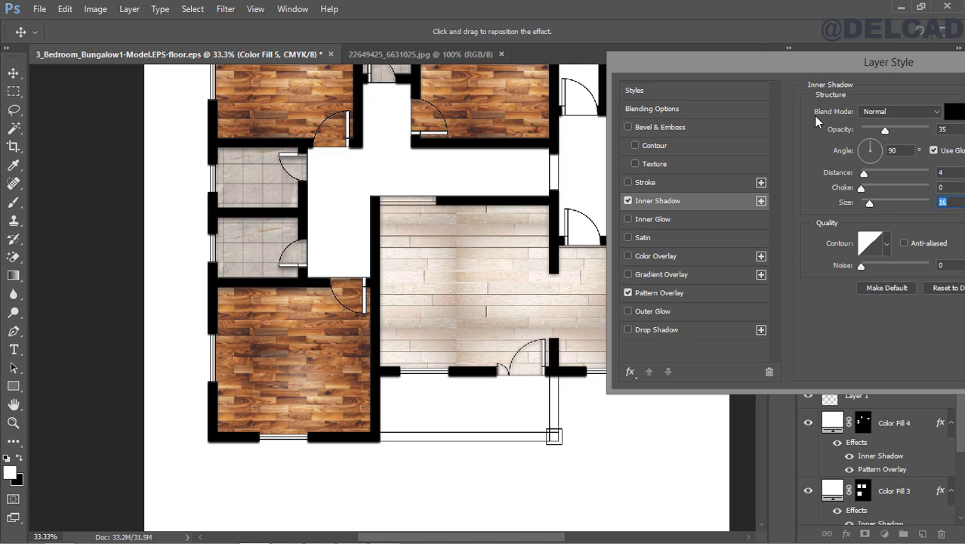
drag(789, 58, 734, 57)
click(884, 85)
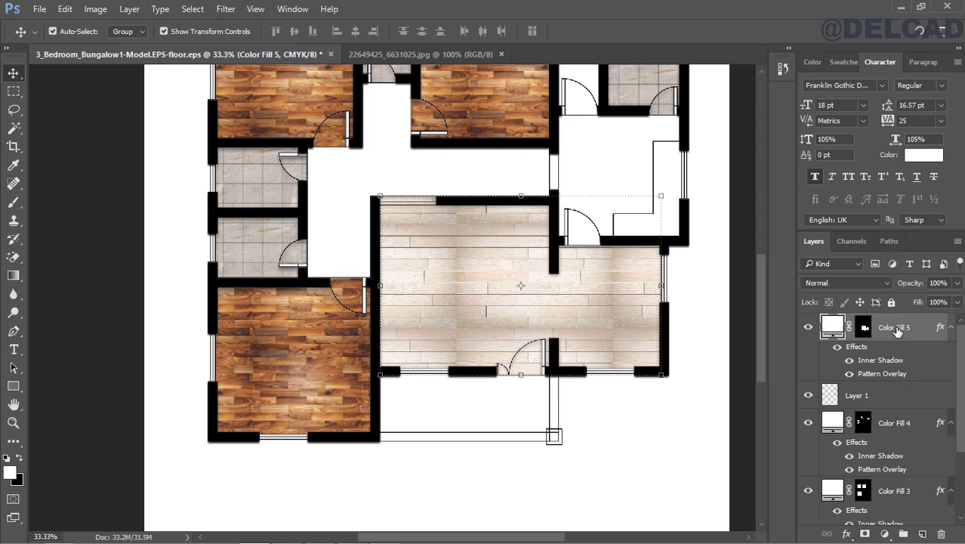
Step: Move the Color Fill 5 layer beneath Layer 1 and make Layer 1 the active layer
drag(897, 331, 897, 401)
click(874, 327)
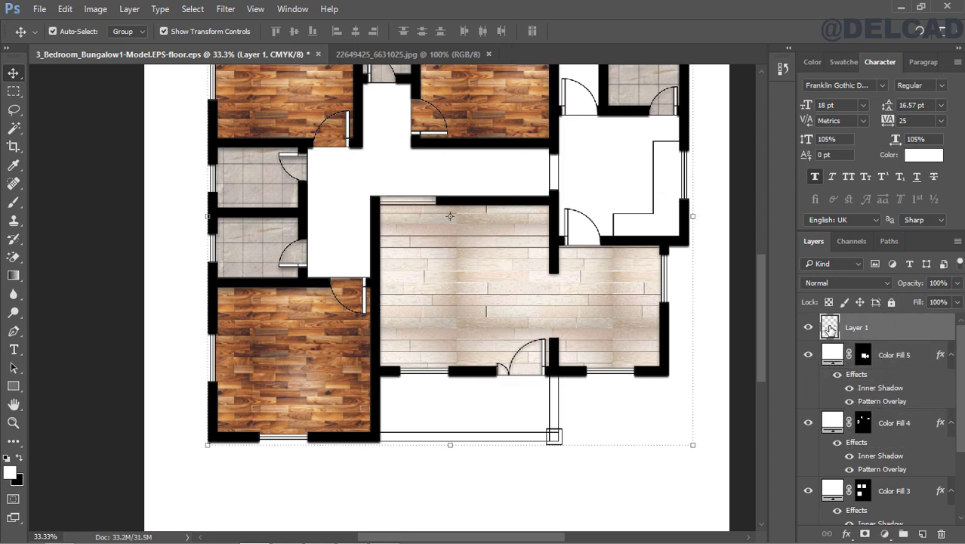
Step: Select the corridor with the Magic Wand, adding the doorway opening, the kitchen floor and the kitchen's lower door swing
drag(761, 300, 761, 289)
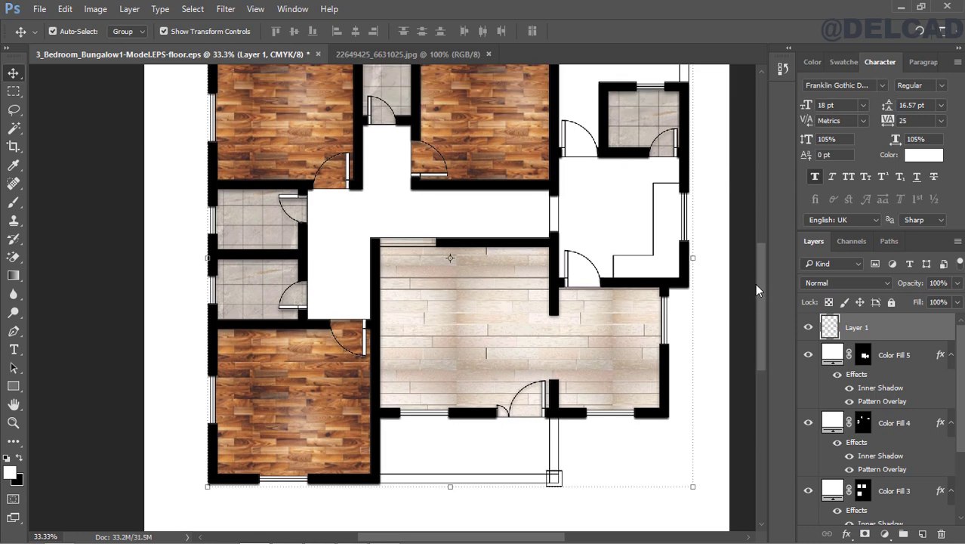
click(22, 128)
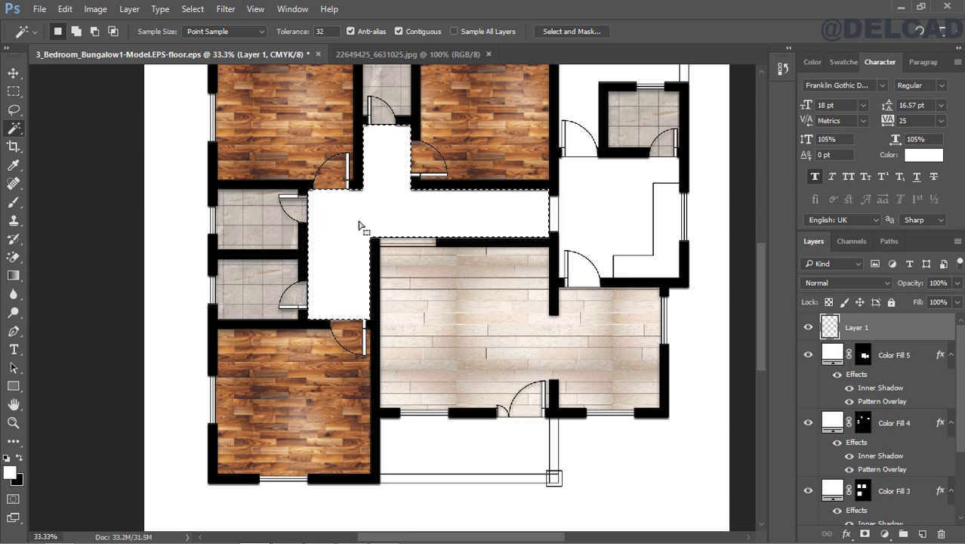
key(shift)
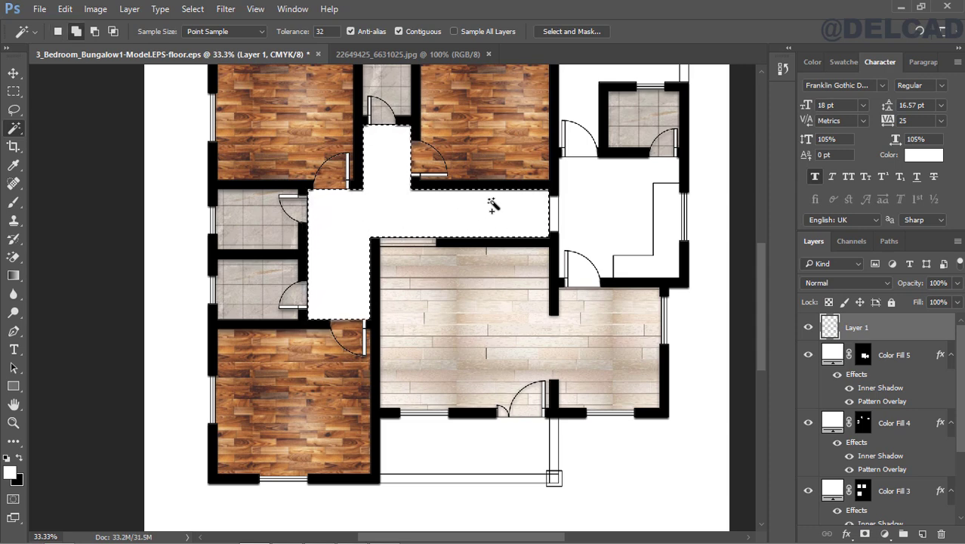
shift+click(555, 218)
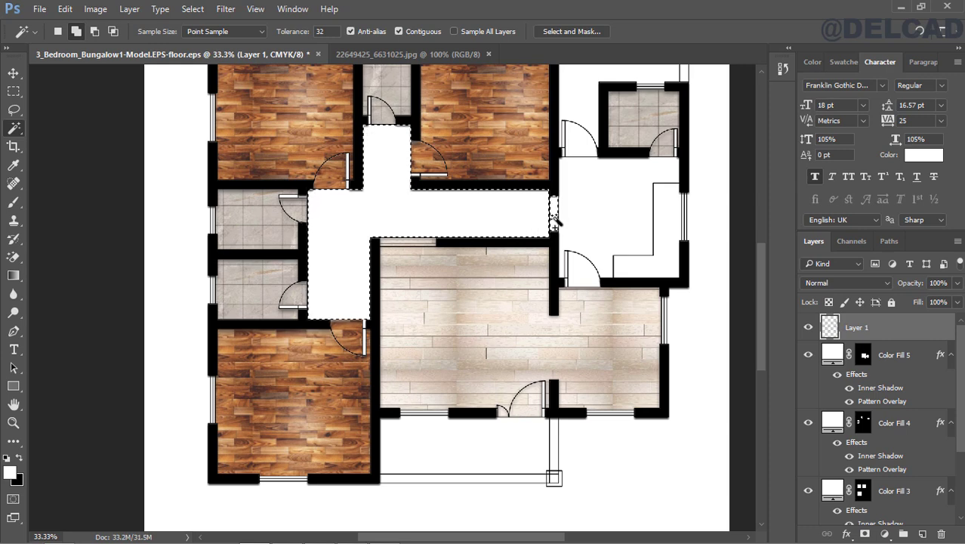
shift+click(593, 212)
shift+click(580, 272)
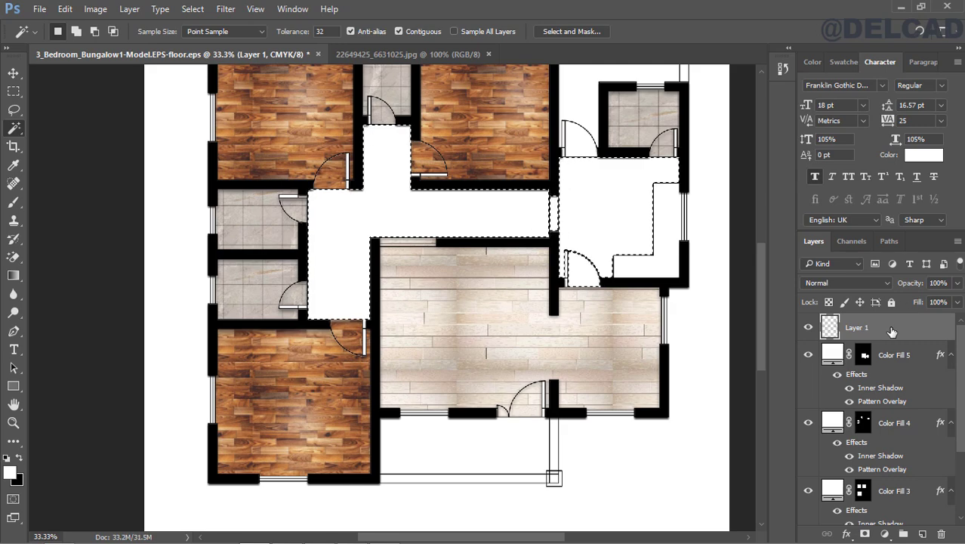
Step: Create a white Solid Color fill layer from the selected corridor and kitchen floor
click(885, 534)
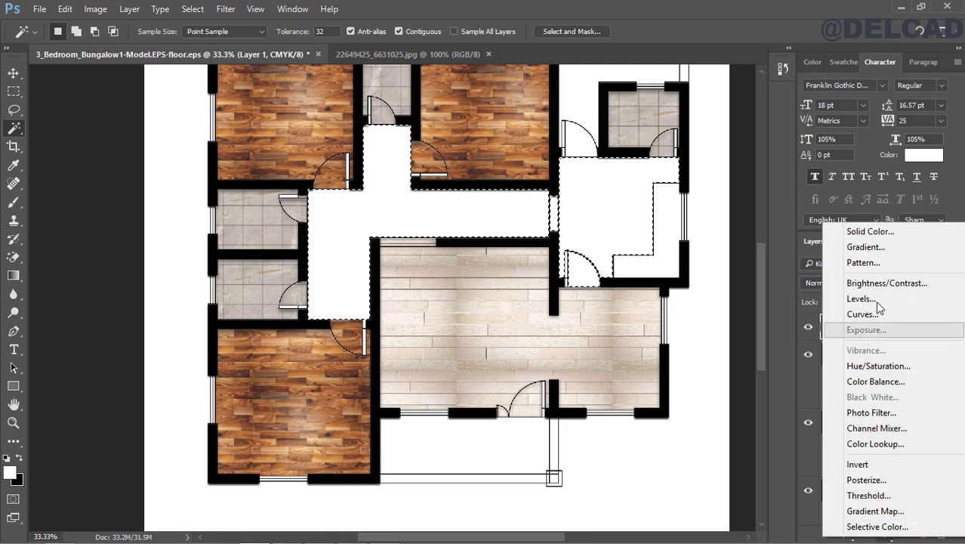
click(876, 229)
drag(521, 135, 585, 139)
click(799, 173)
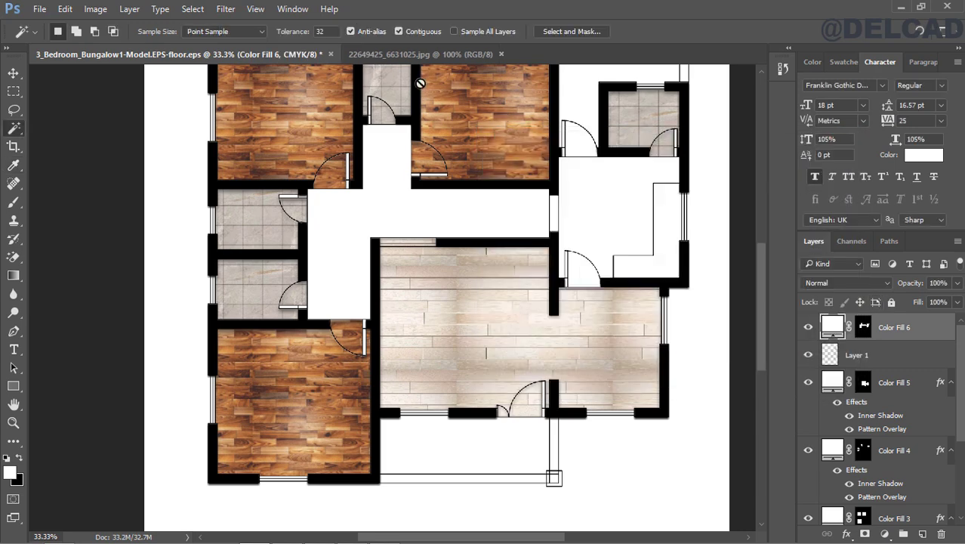
Step: Close the light wood image 22649425_6631025.jpg and open the orange wood plank texture images (2) from the Downloads folder
click(393, 55)
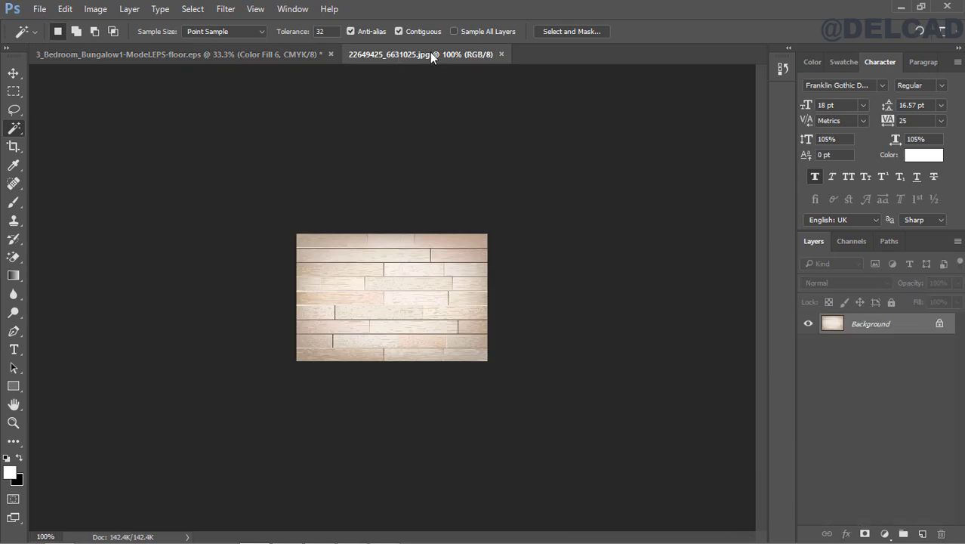
click(502, 54)
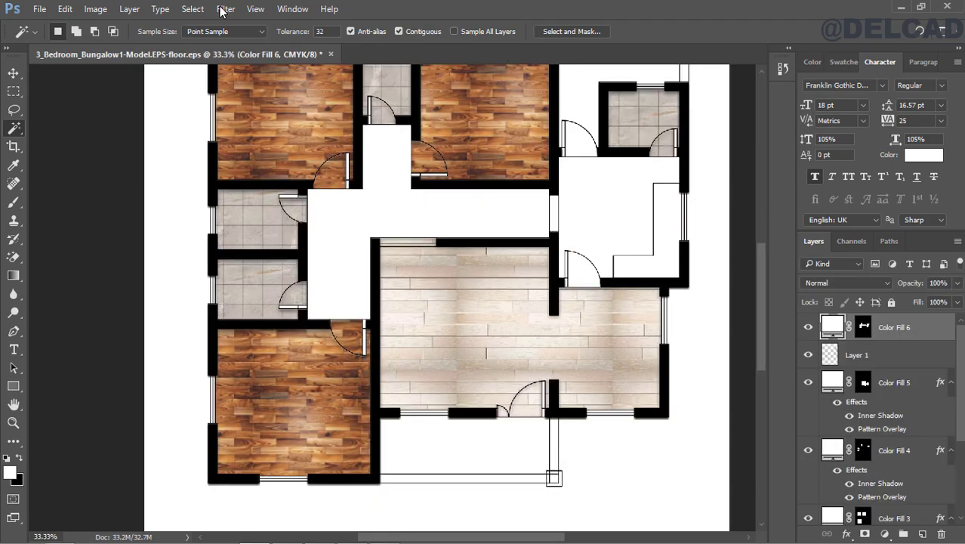
click(39, 9)
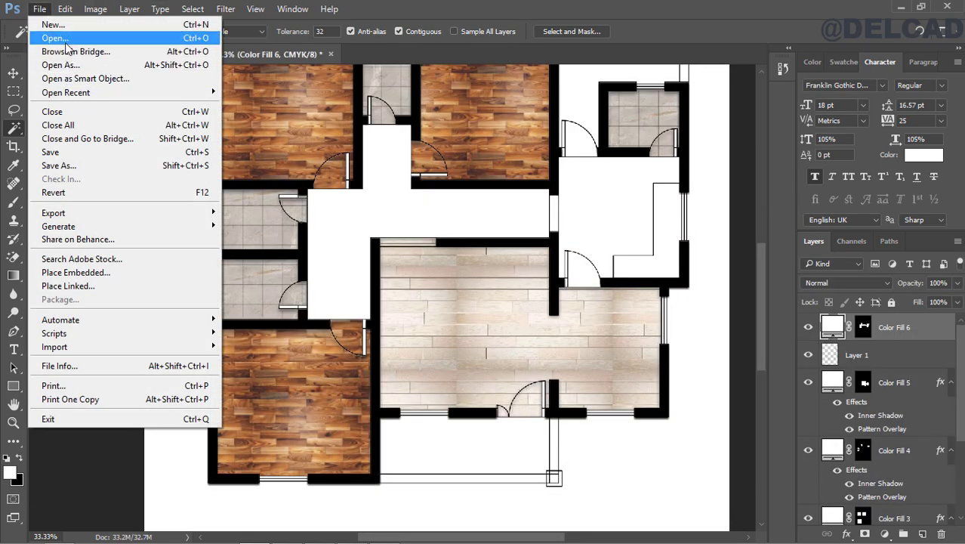
click(65, 38)
drag(416, 111, 413, 156)
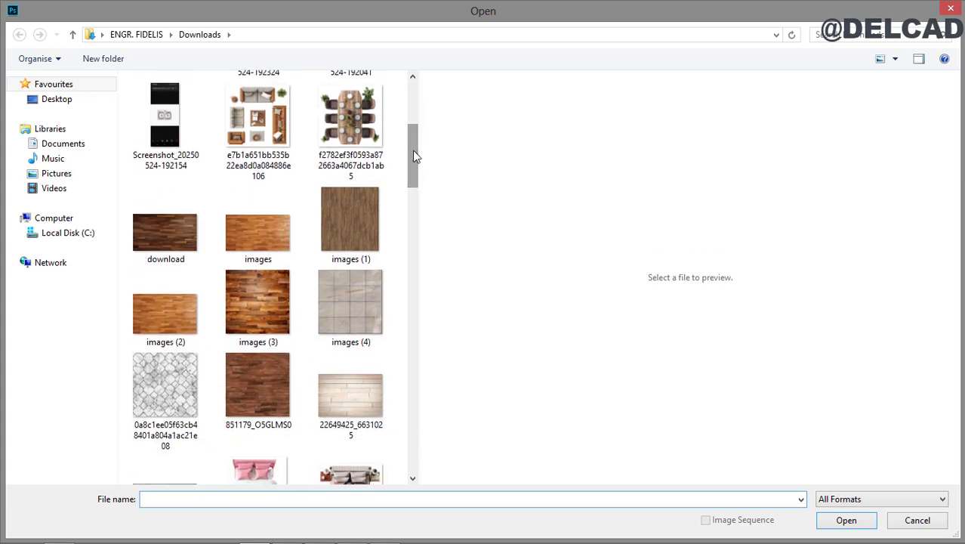
scroll(264, 166, down, 1)
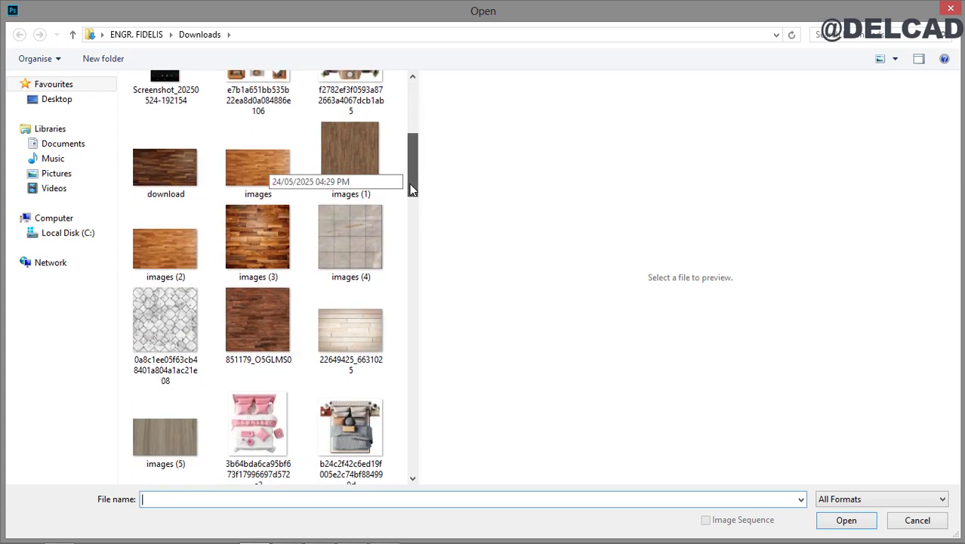
click(147, 264)
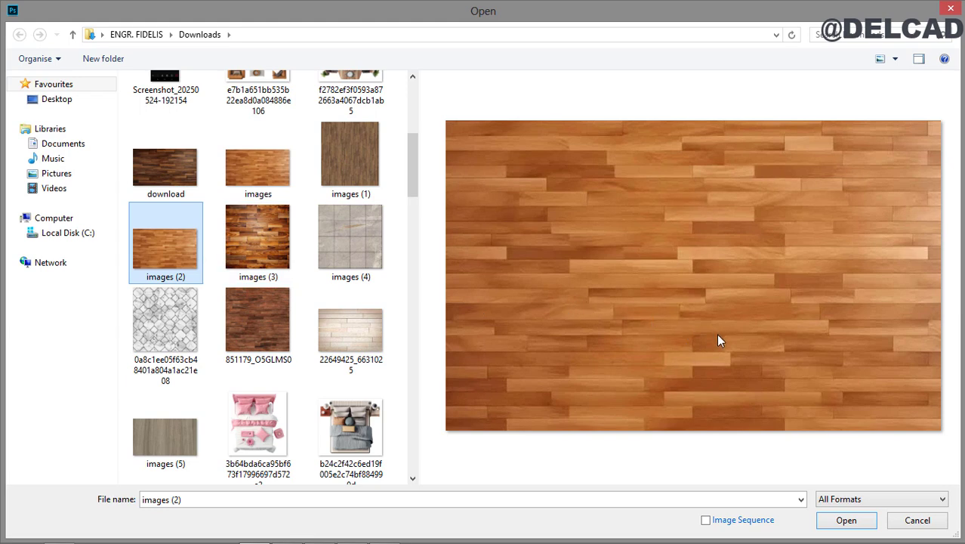
click(360, 327)
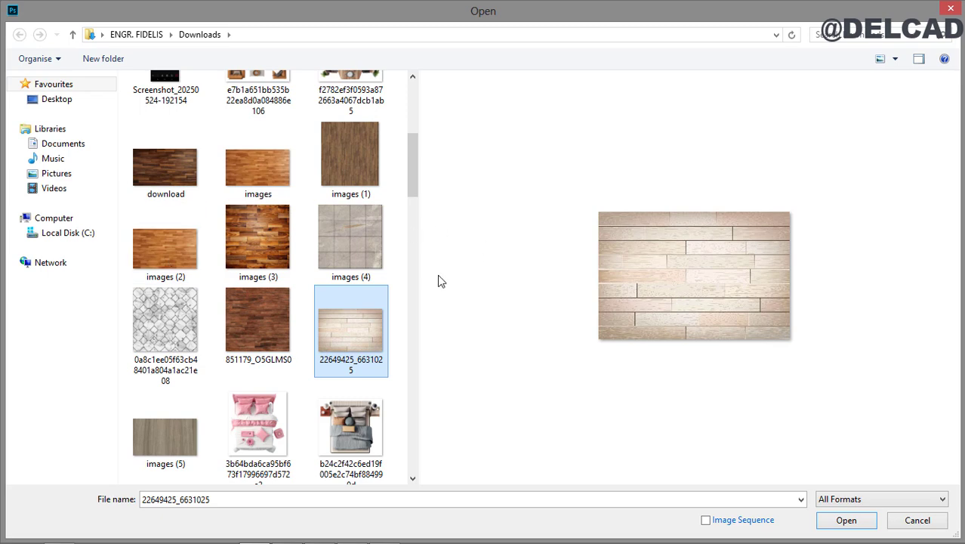
click(175, 246)
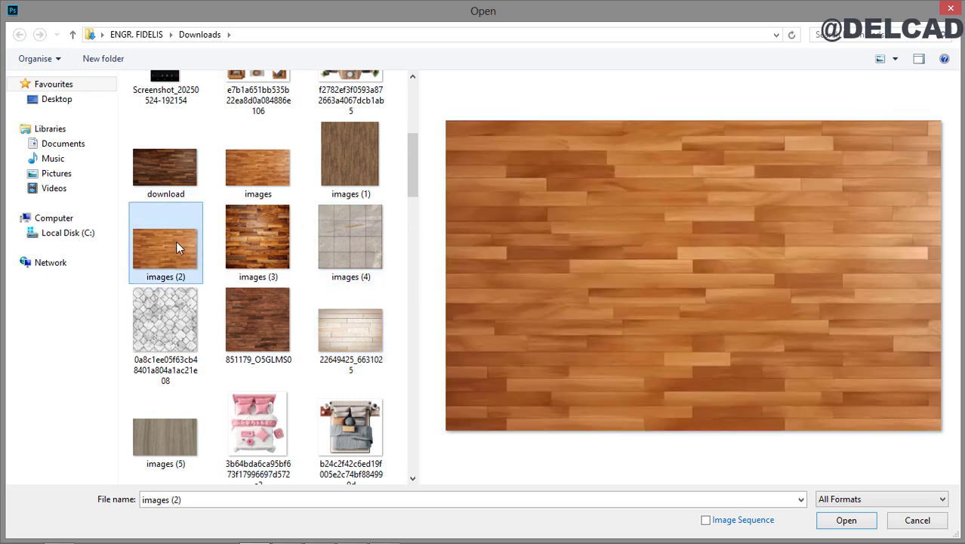
click(849, 520)
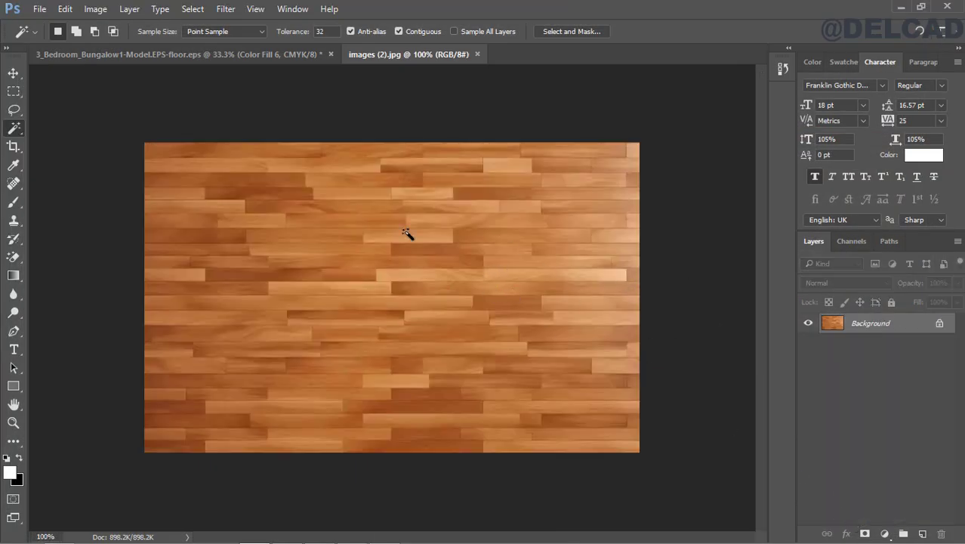
Step: Define the orange wood plank image as a pattern named images (2).jpg
click(66, 9)
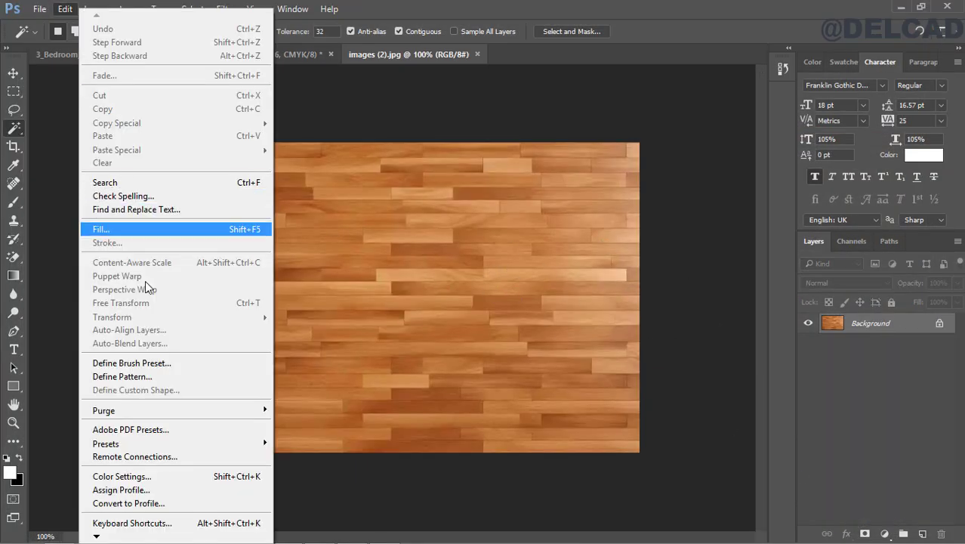
click(129, 376)
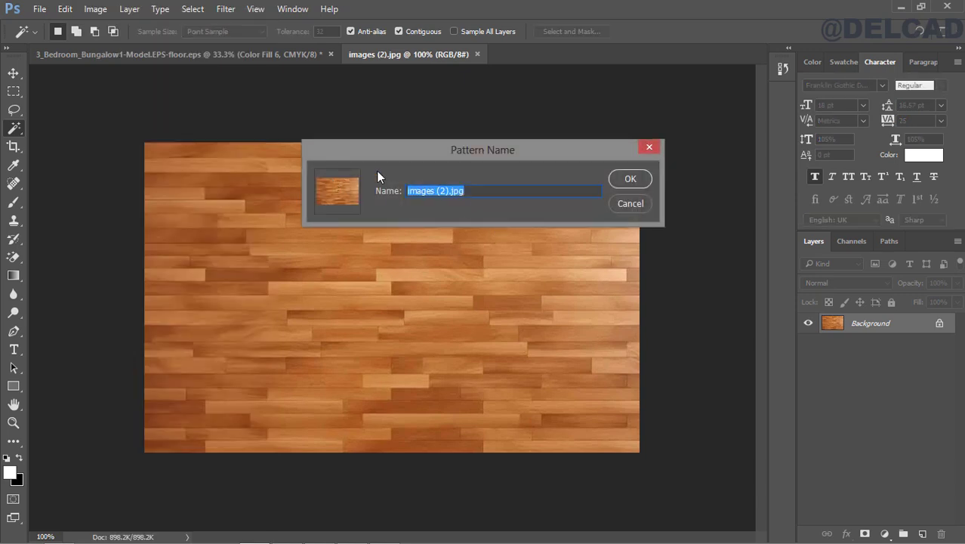
click(490, 190)
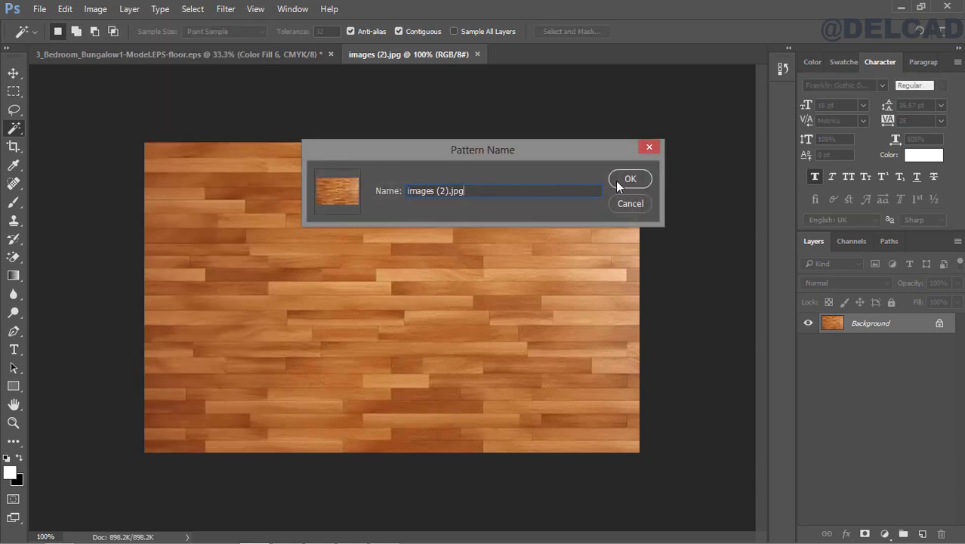
click(617, 181)
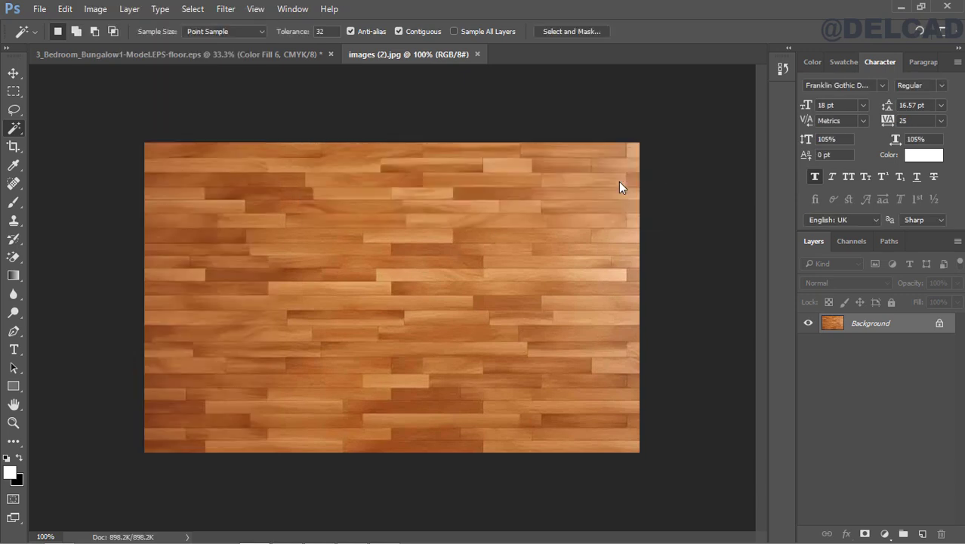
Step: Return to the bungalow plan and set the Color Fill 5 layer's Pattern Overlay to the orange wood plank pattern at 250% scale
click(90, 55)
click(14, 73)
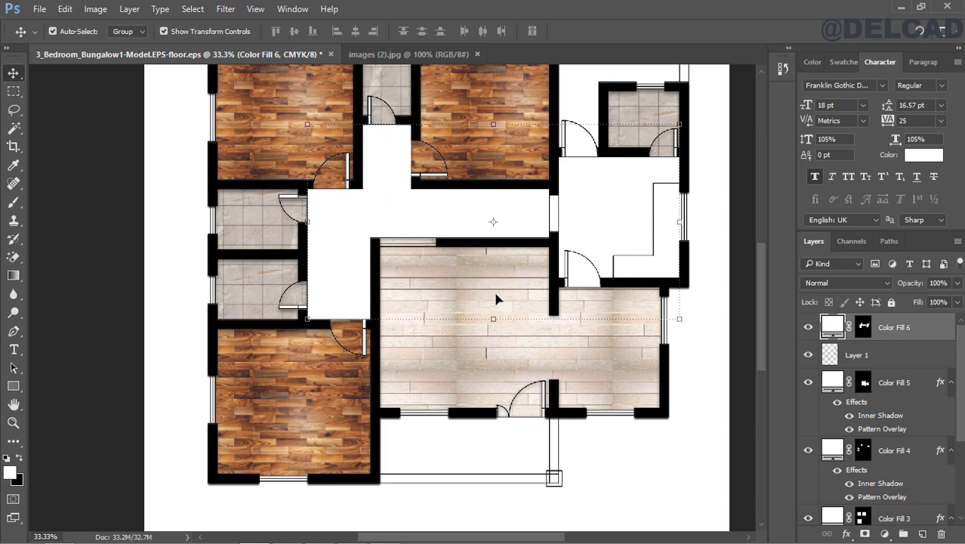
click(883, 388)
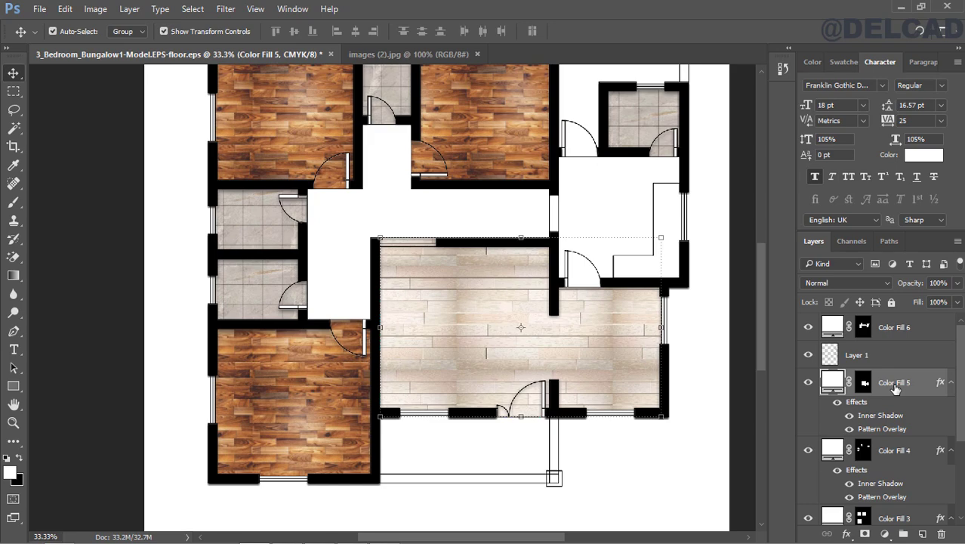
right_click(902, 384)
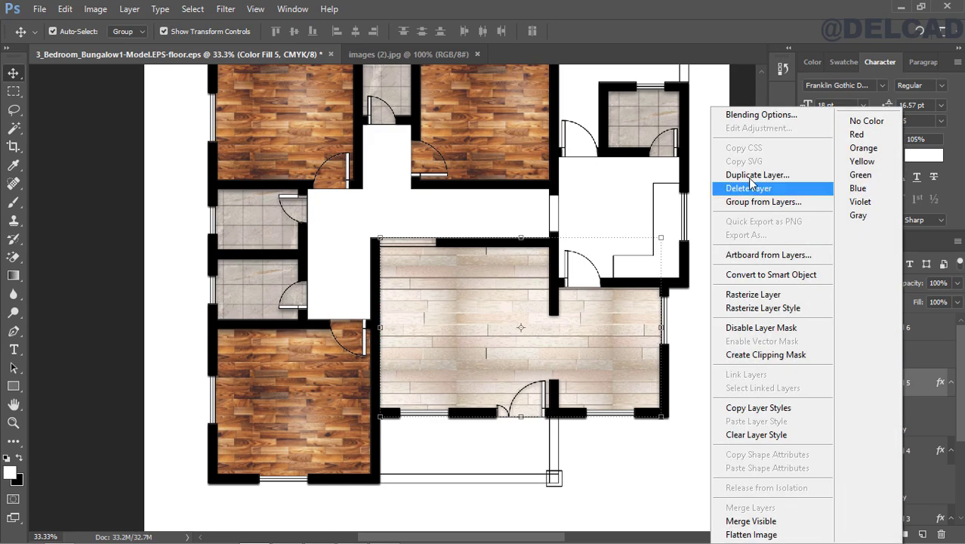
click(755, 121)
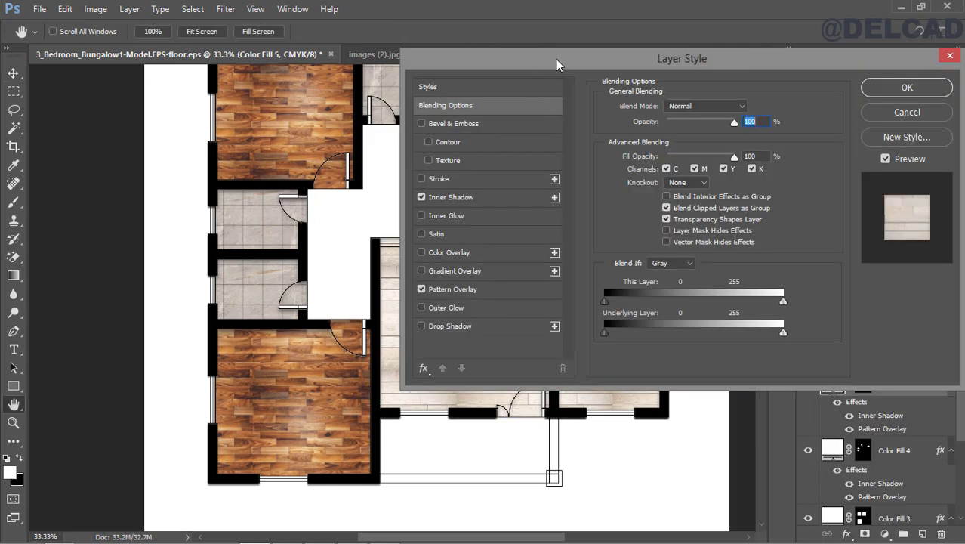
drag(556, 60, 590, 59)
click(497, 291)
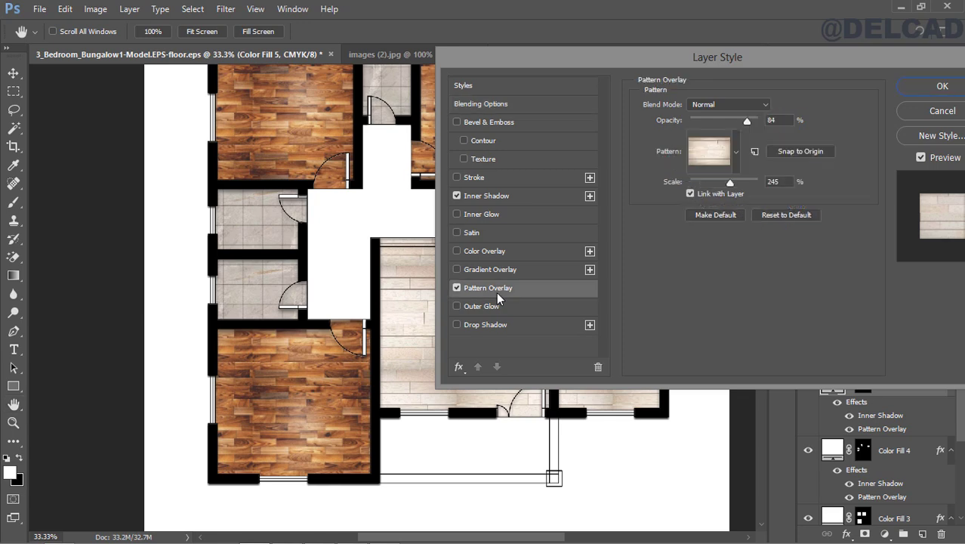
click(736, 155)
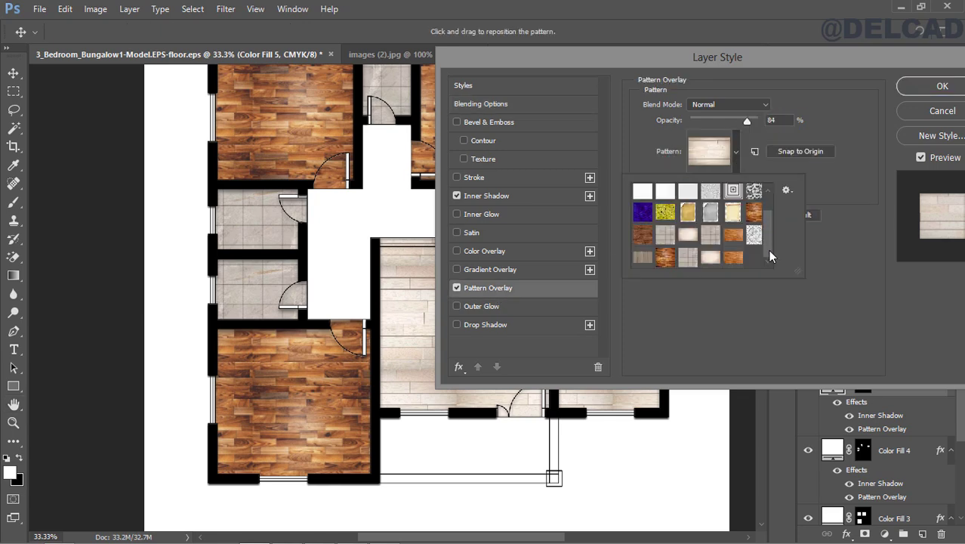
click(732, 260)
click(650, 98)
drag(625, 48, 757, 49)
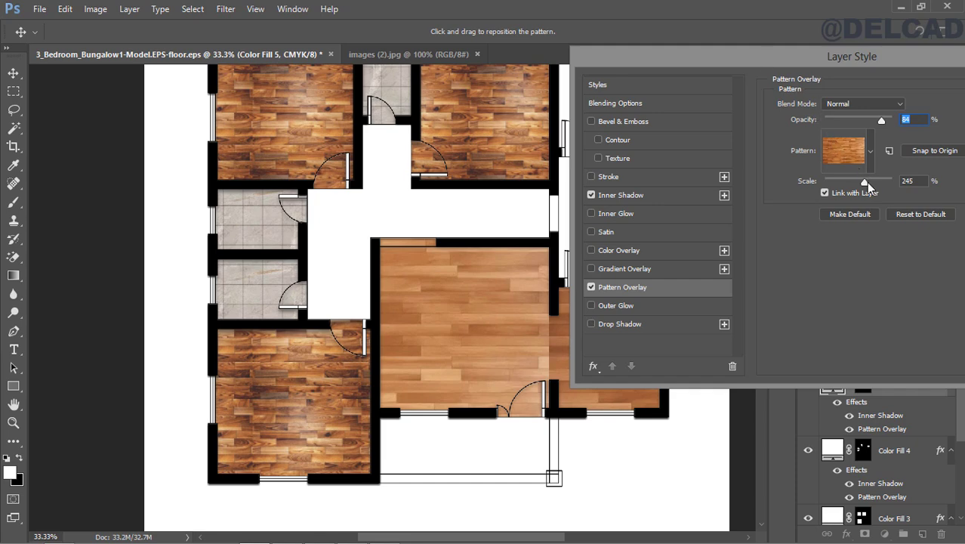
mouse_move(866, 182)
mouse_down()
mouse_move(857, 189)
mouse_move(873, 182)
mouse_up()
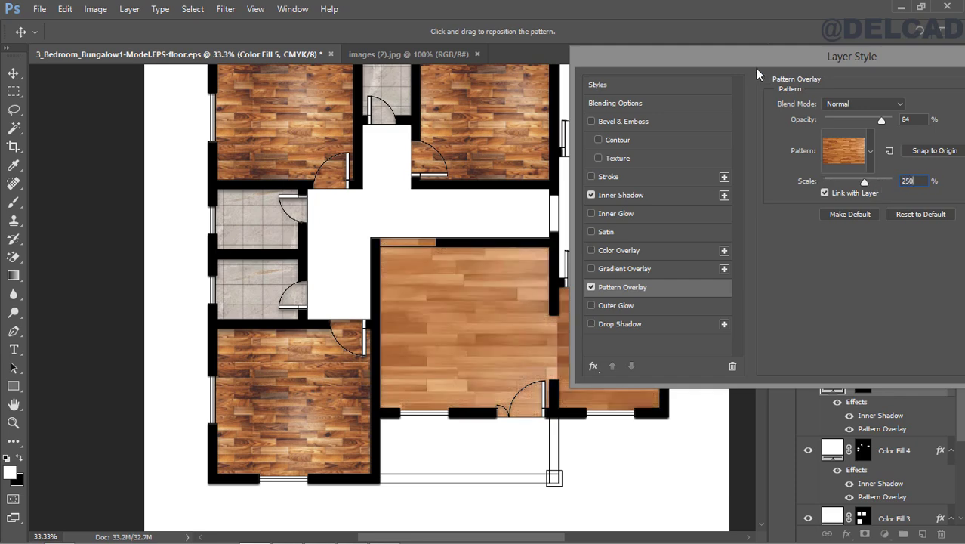
Step: Set the Inner Shadow distance of the Color Fill 5 layer to 11 px and apply the layer style
drag(750, 57, 642, 65)
click(546, 201)
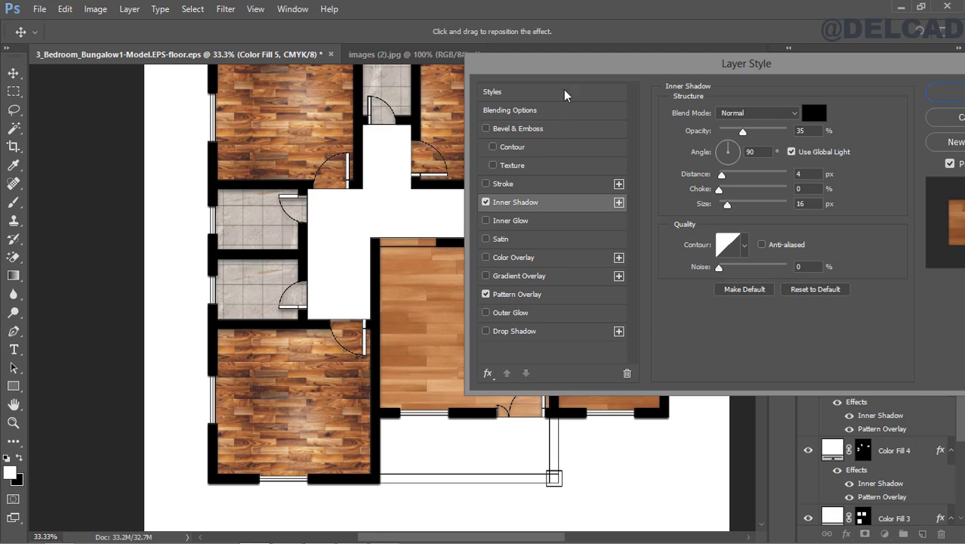
drag(577, 59, 652, 49)
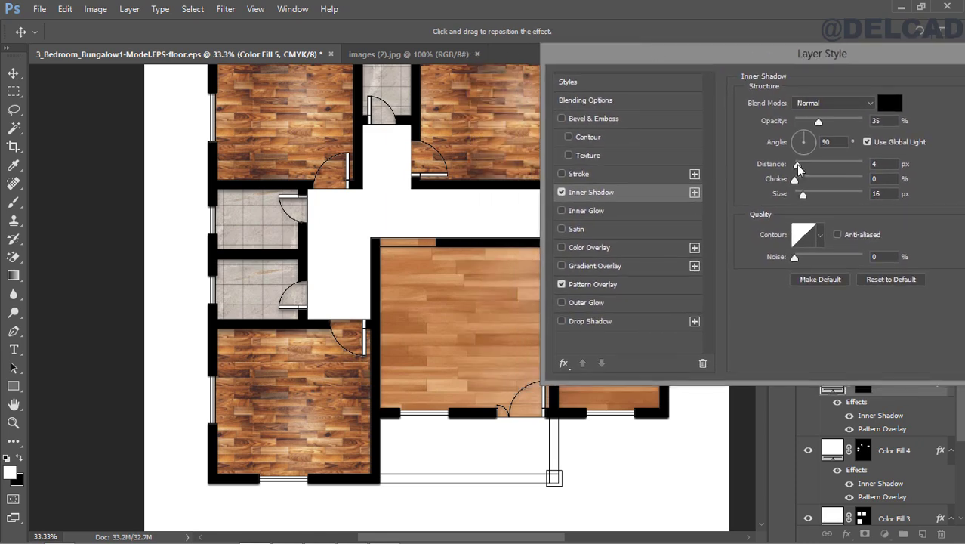
drag(798, 165, 802, 167)
drag(739, 51, 570, 50)
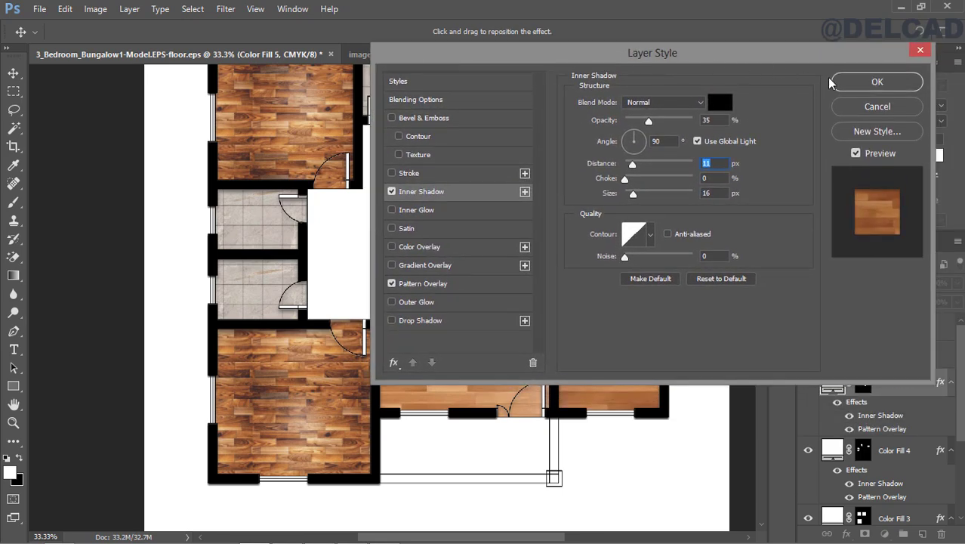
click(870, 83)
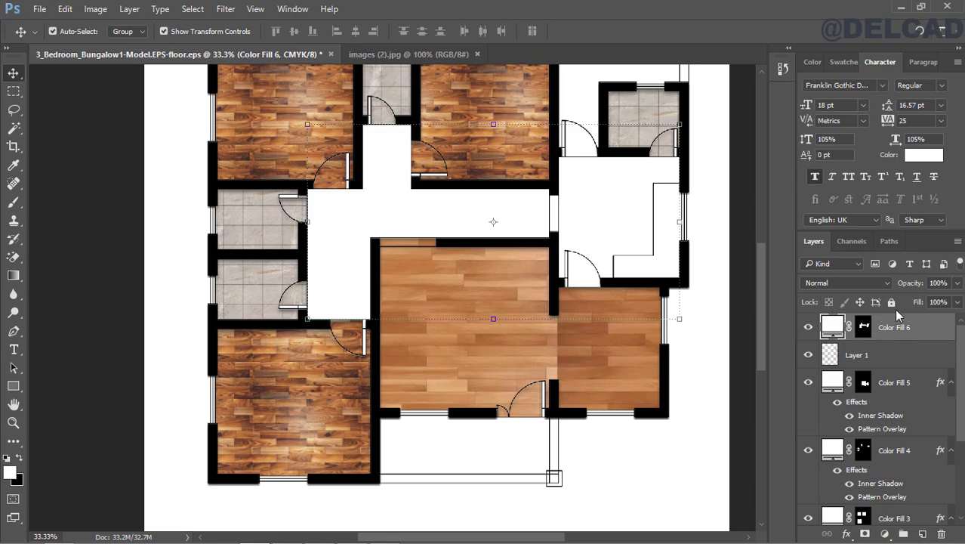
Step: Bring up the layer commands for the corridor and kitchen fill layer, Color Fill 6
right_click(909, 333)
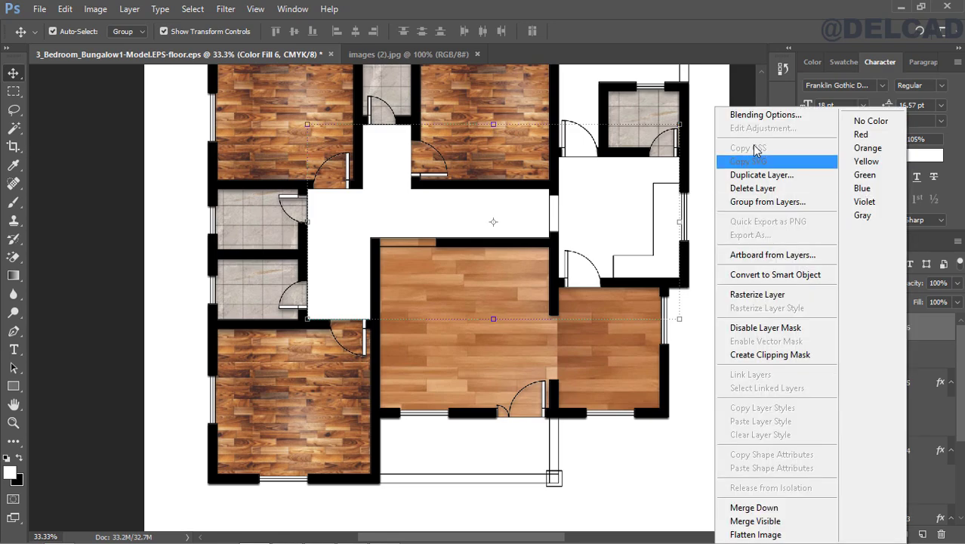
Step: Add a Pattern Overlay with the pale wood plank pattern to the Color Fill 6 layer covering the hallway and kitchen floors
click(751, 117)
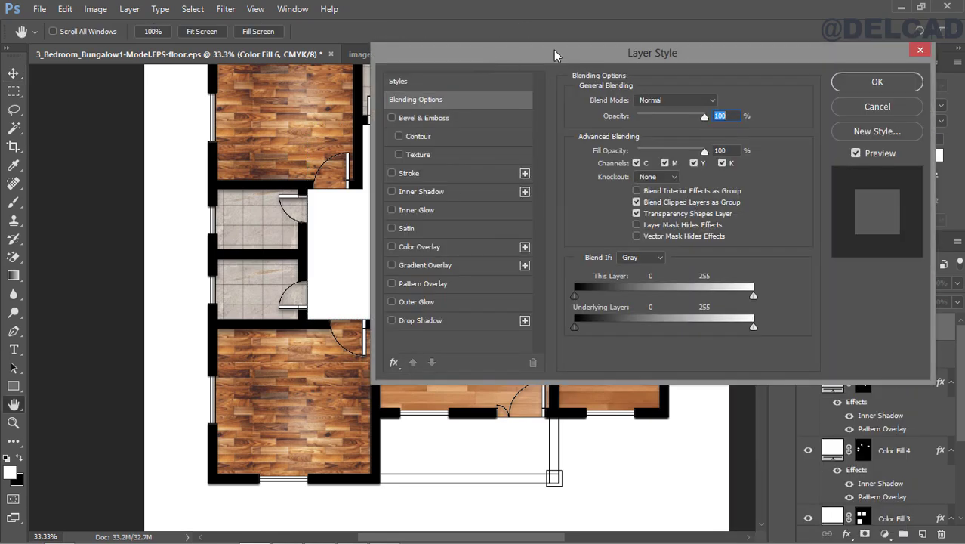
click(495, 275)
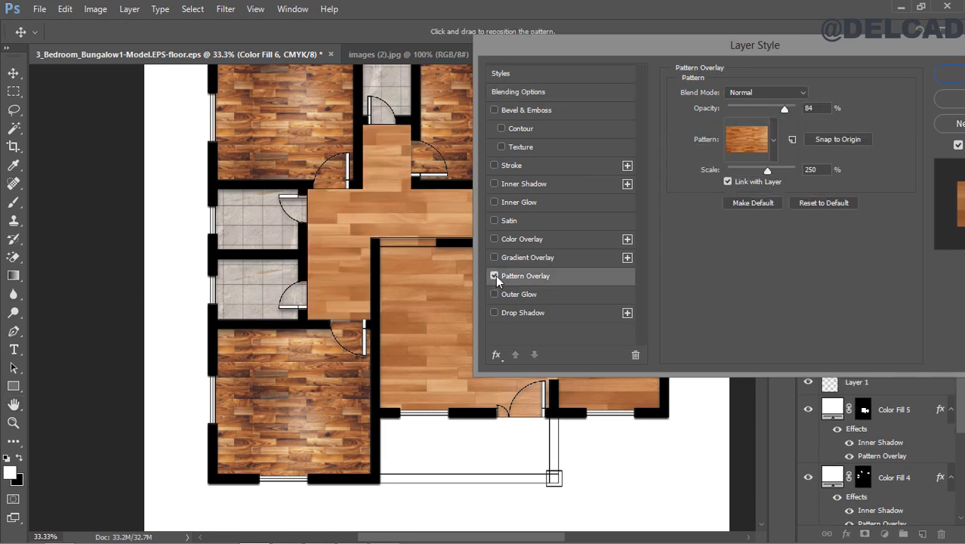
click(773, 140)
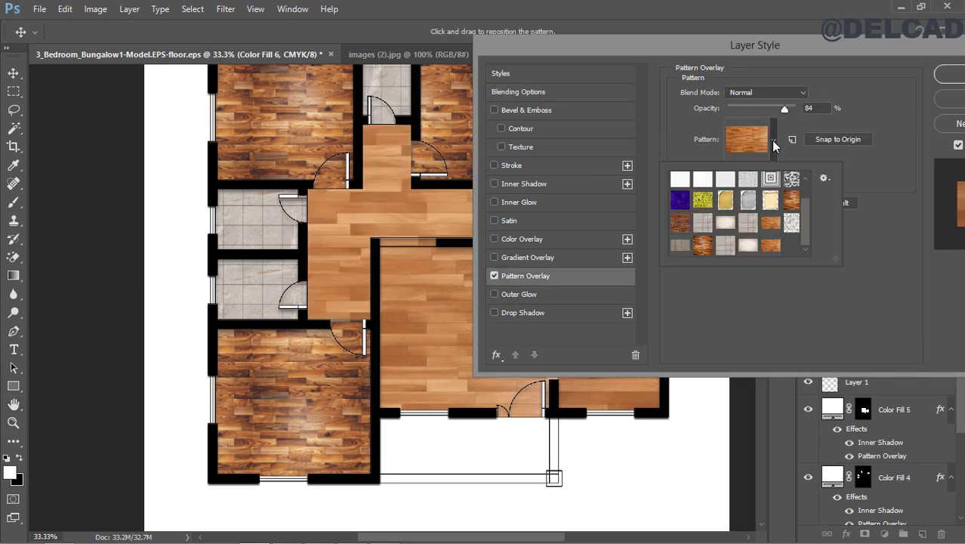
click(750, 248)
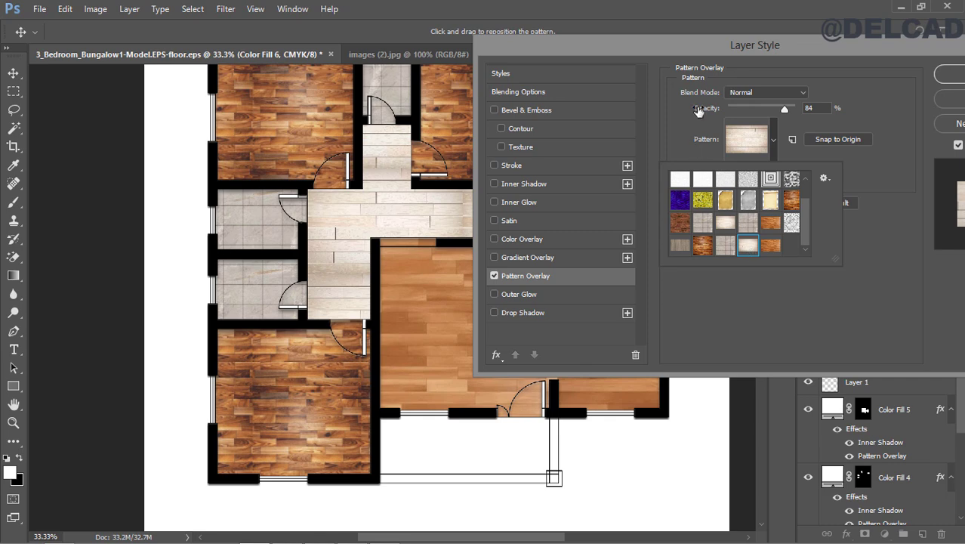
click(767, 65)
drag(695, 46, 559, 94)
drag(633, 92, 777, 122)
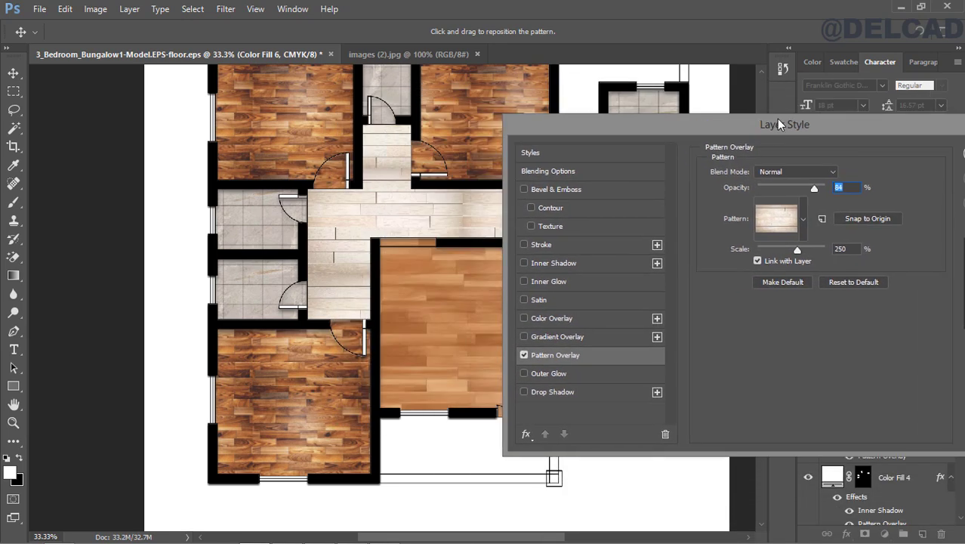
Step: Add an Inner Shadow to the Color Fill 6 layer and apply the layer style
click(601, 262)
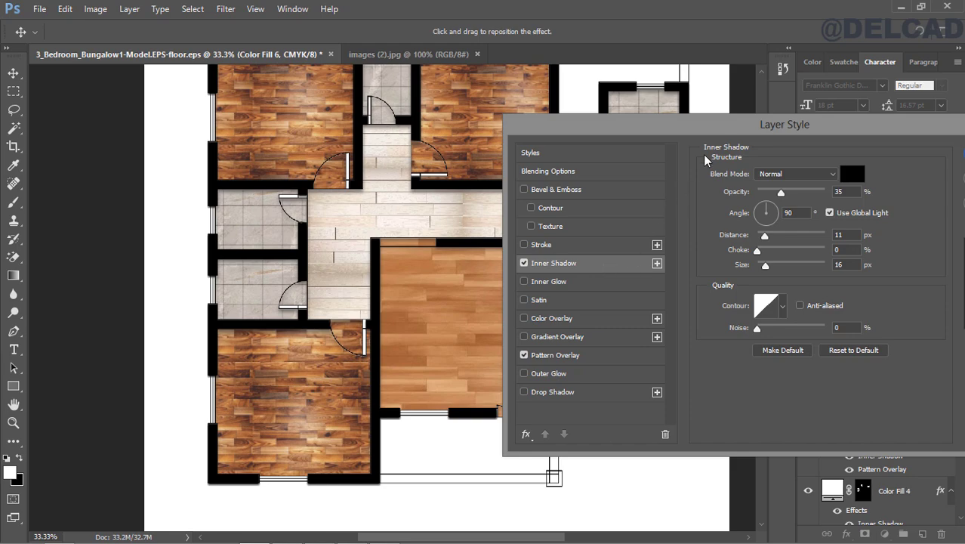
drag(575, 118, 390, 92)
click(848, 138)
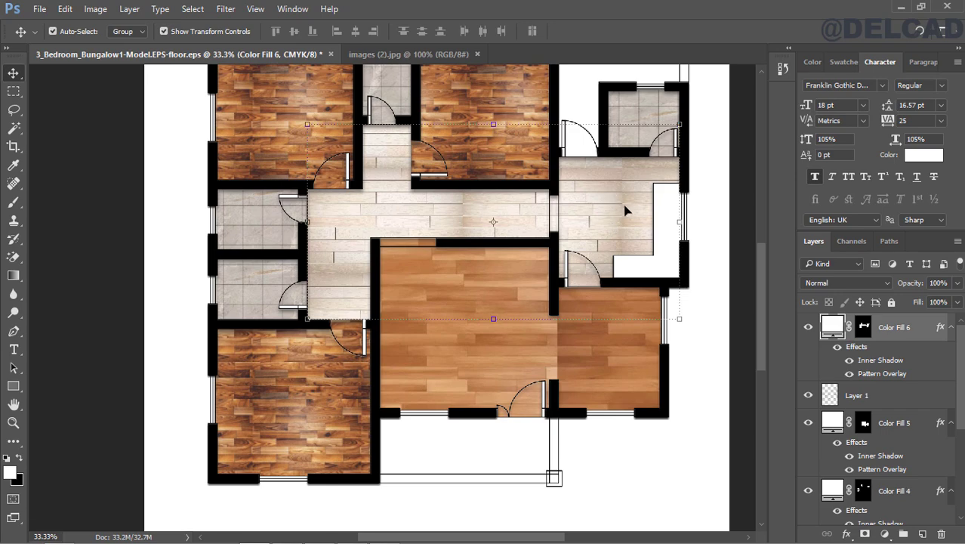
Step: Move the Color Fill 6 layer below Layer 1 and make Layer 1 the active layer
mouse_move(760, 281)
mouse_down()
mouse_move(758, 252)
mouse_move(758, 273)
mouse_move(763, 263)
mouse_move(711, 244)
mouse_move(761, 267)
mouse_up()
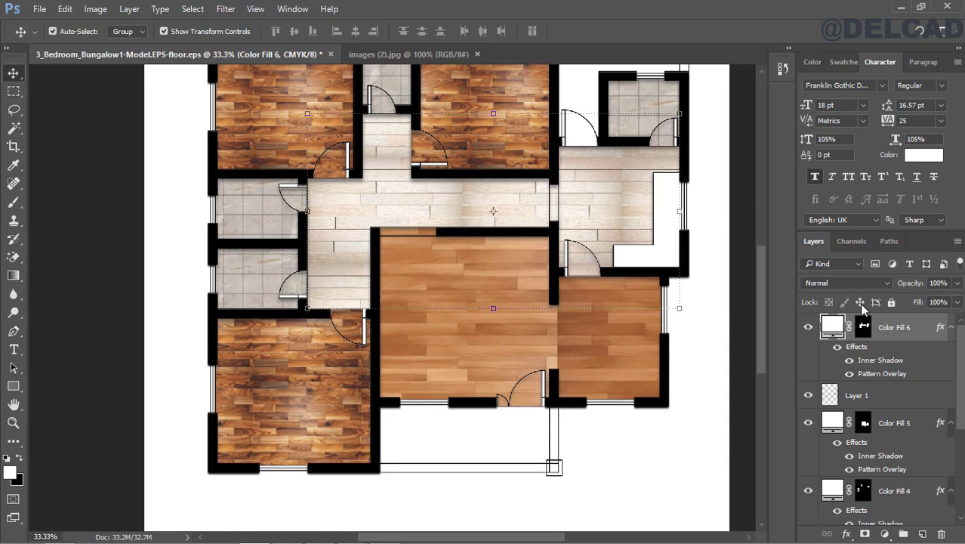
drag(901, 328, 897, 408)
click(884, 332)
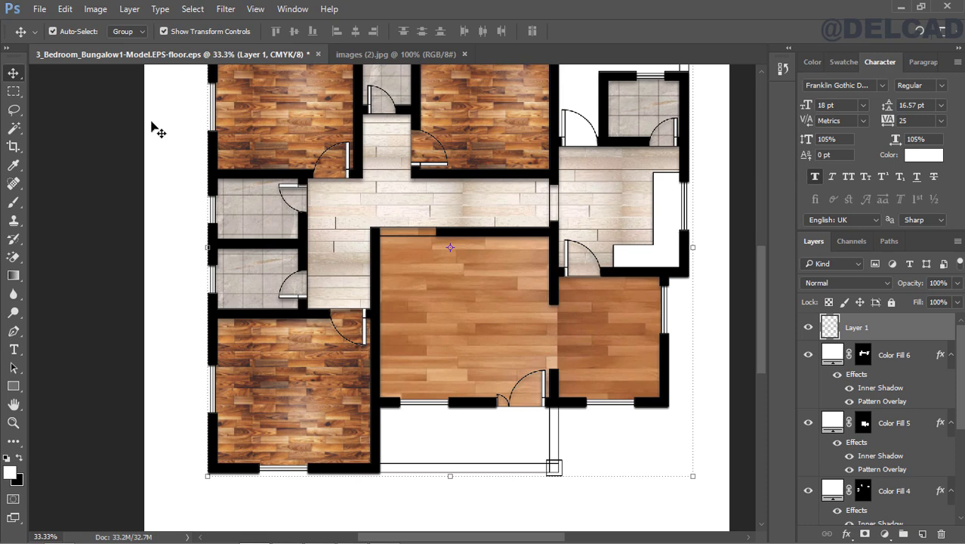
Step: Select the front porch floor and its two narrow border strips with the Magic Wand on Layer 1
click(13, 128)
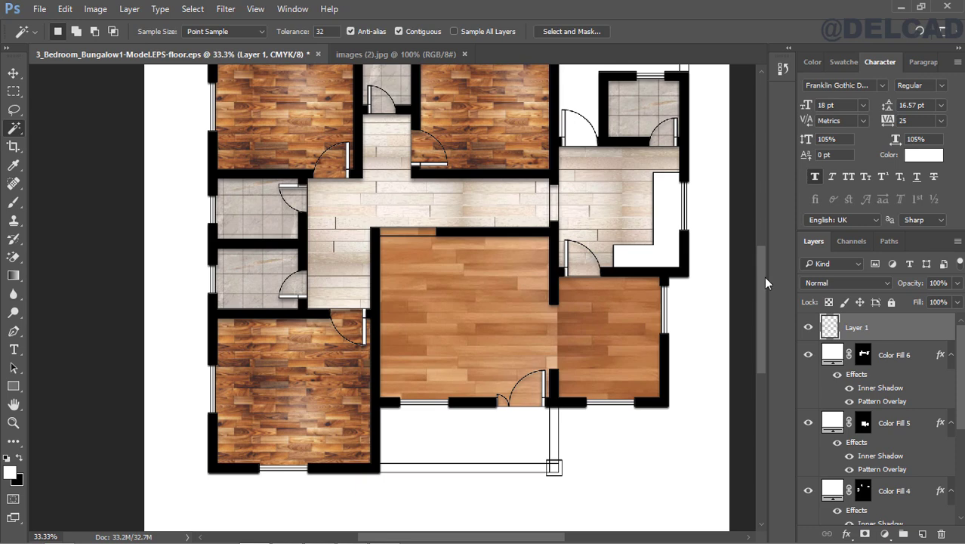
drag(764, 276, 761, 301)
click(495, 372)
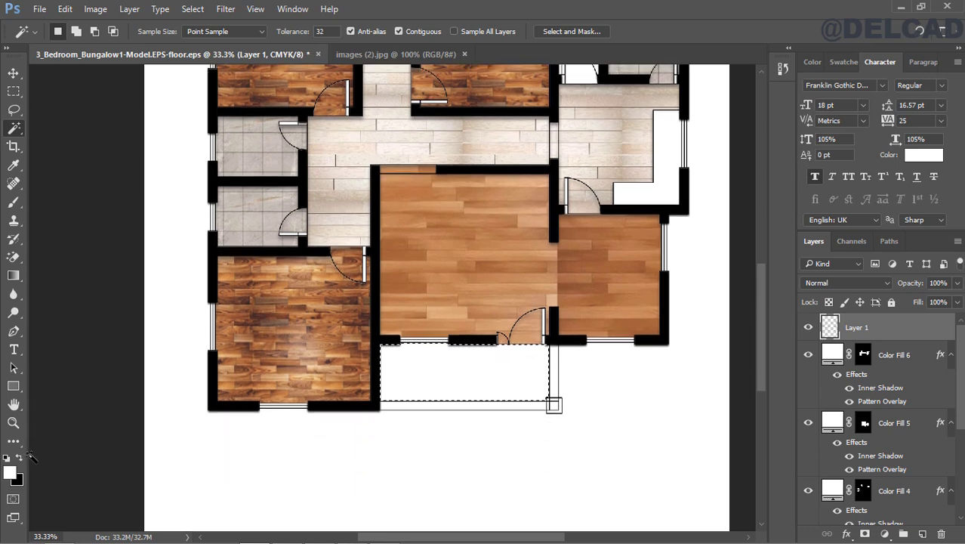
click(13, 423)
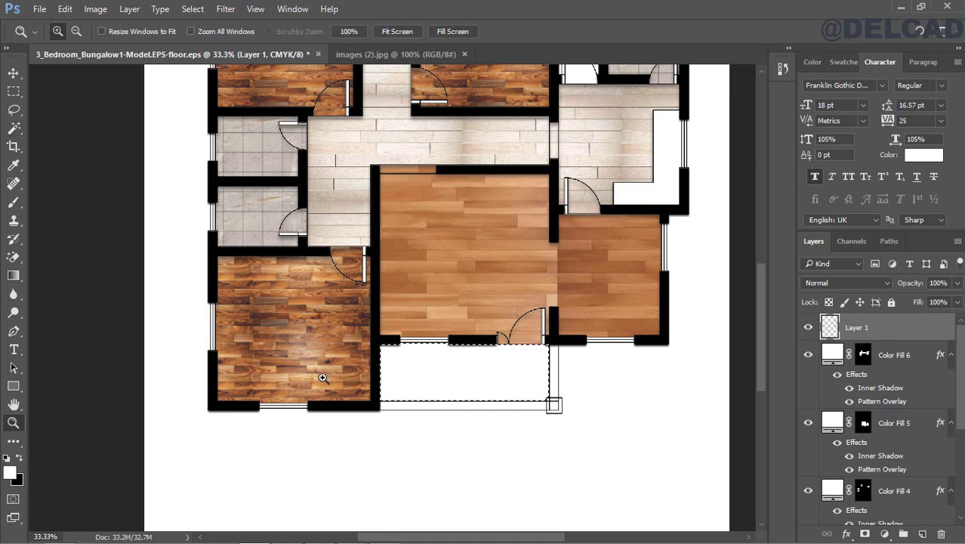
click(460, 379)
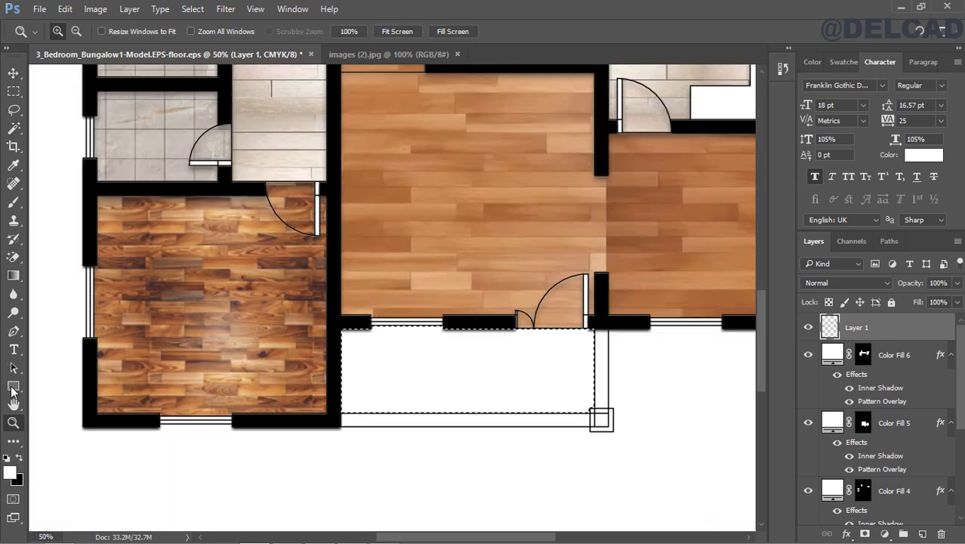
click(14, 127)
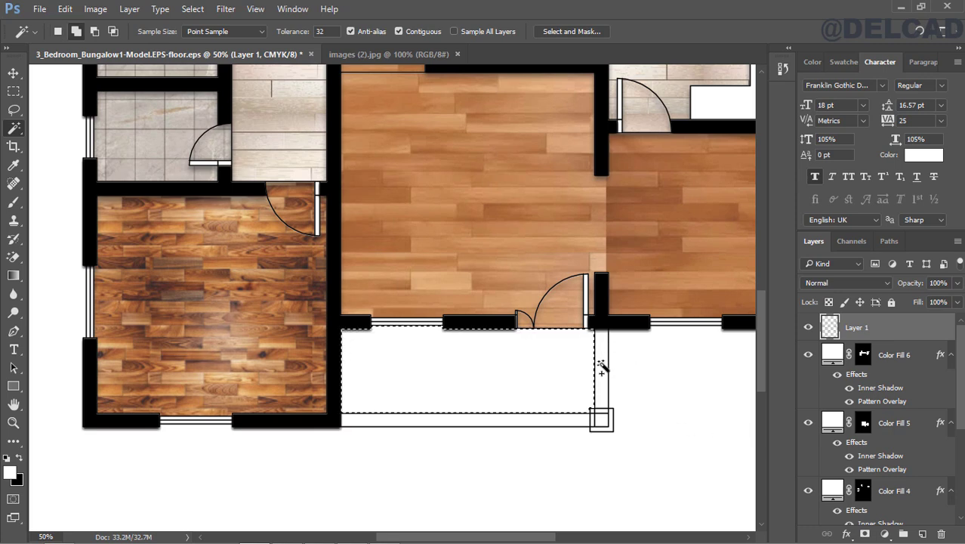
shift+click(601, 400)
shift+click(538, 420)
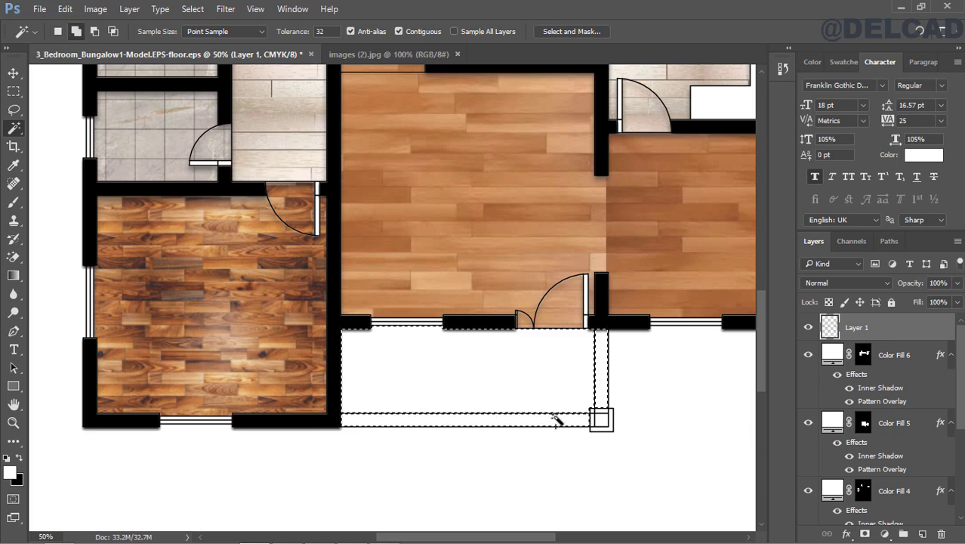
Step: Add the back porch floor beside the small tiled room and its border strips to the selection
drag(762, 344, 740, 247)
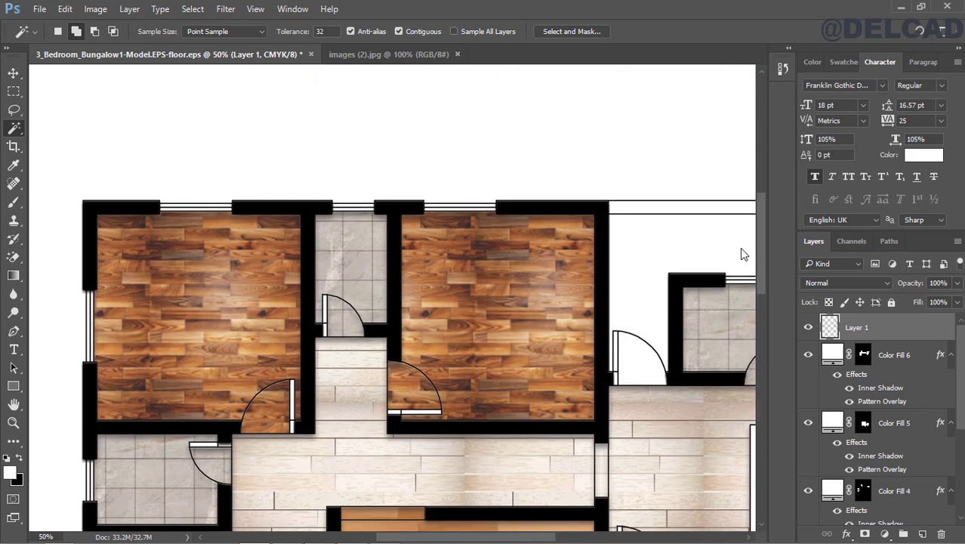
drag(531, 542, 557, 541)
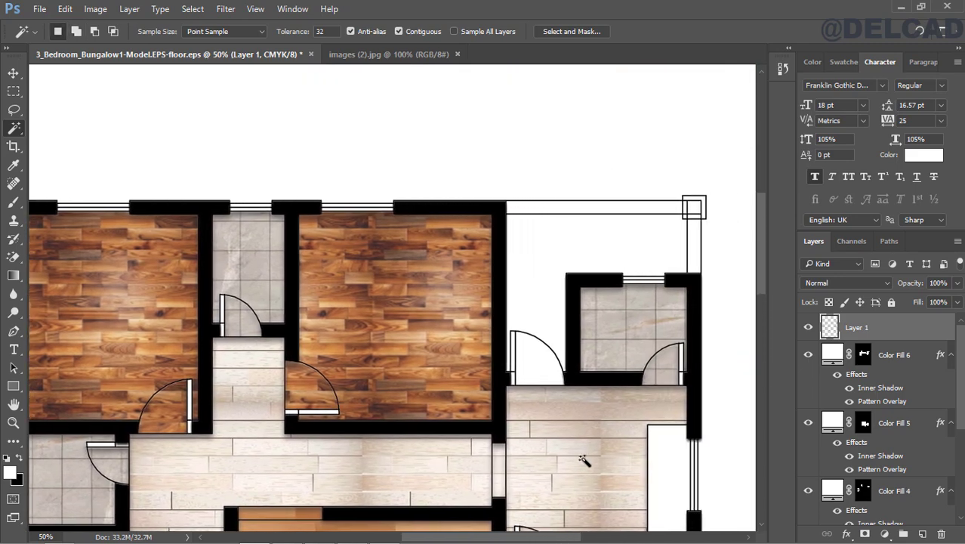
click(534, 284)
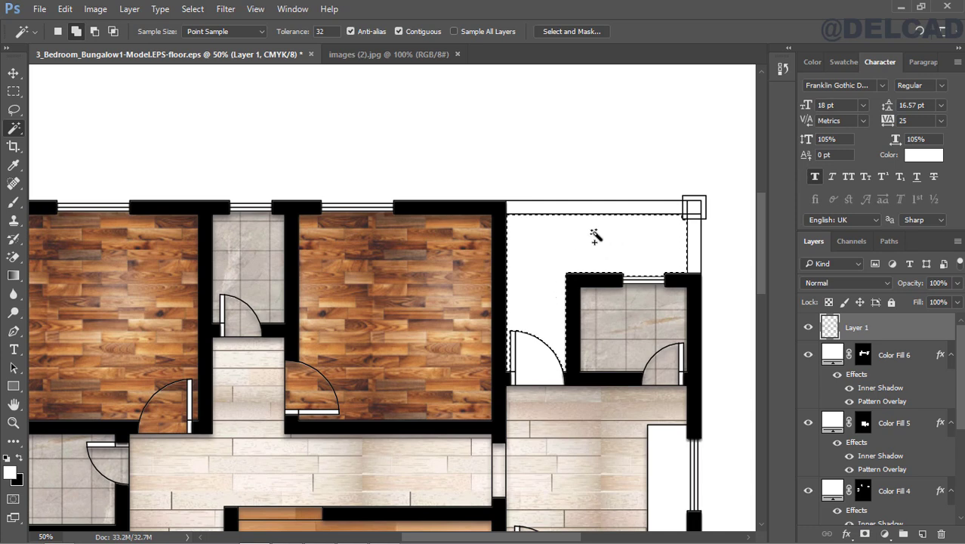
click(622, 209)
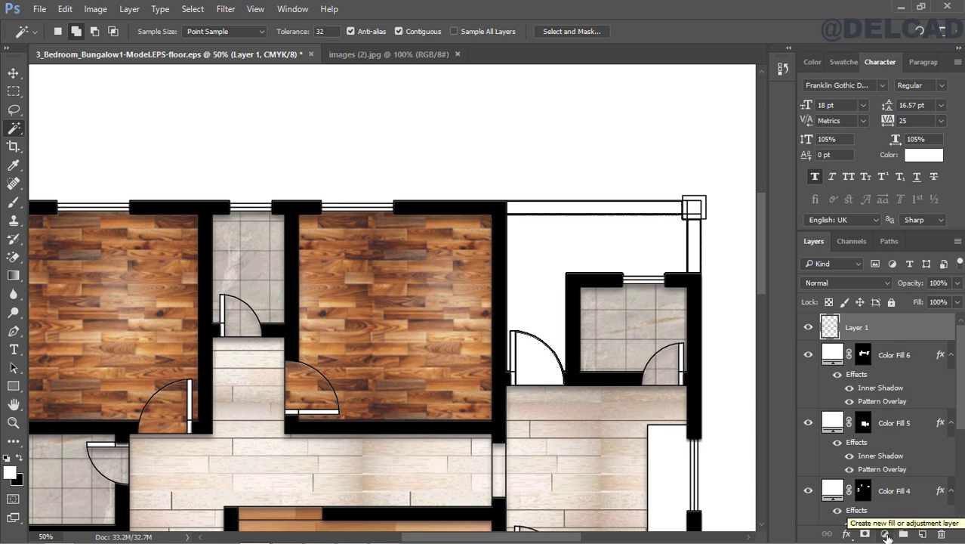
Step: Create a white (ffffff) Solid Color fill layer from the selected porch areas
click(886, 534)
click(869, 228)
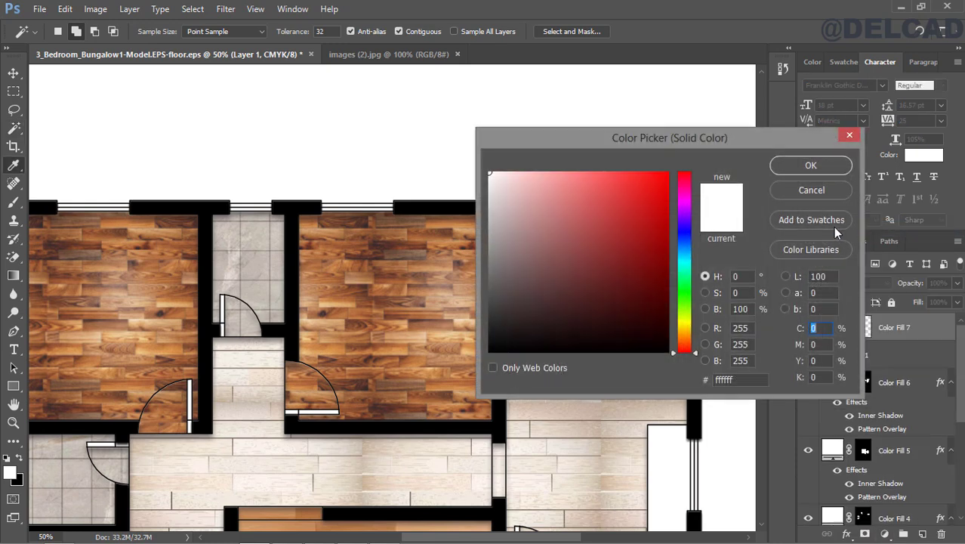
drag(611, 131, 675, 127)
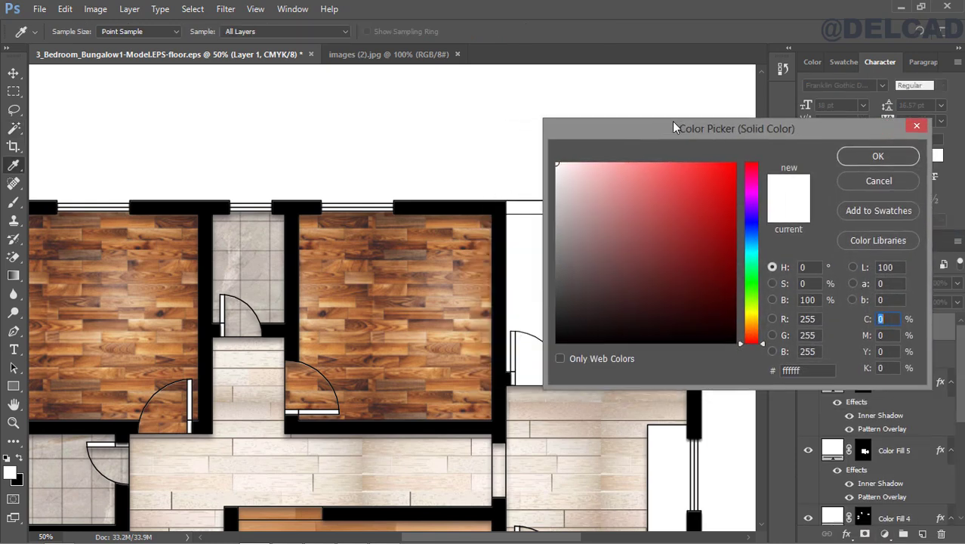
click(870, 160)
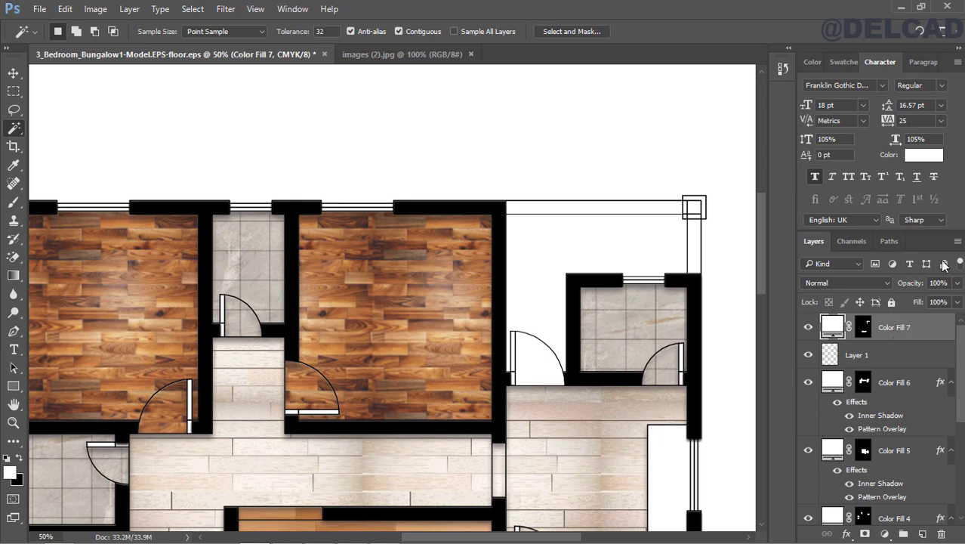
Step: Close images (2).jpg and open the marble tile image 0a8c1ee05f63cb48401a804a1ac21e08 from the Downloads folder
click(371, 53)
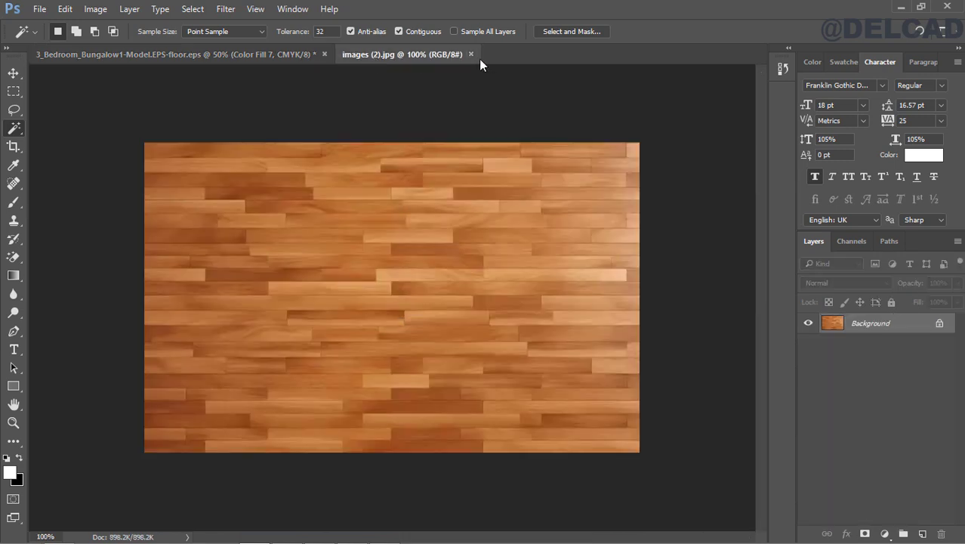
click(470, 53)
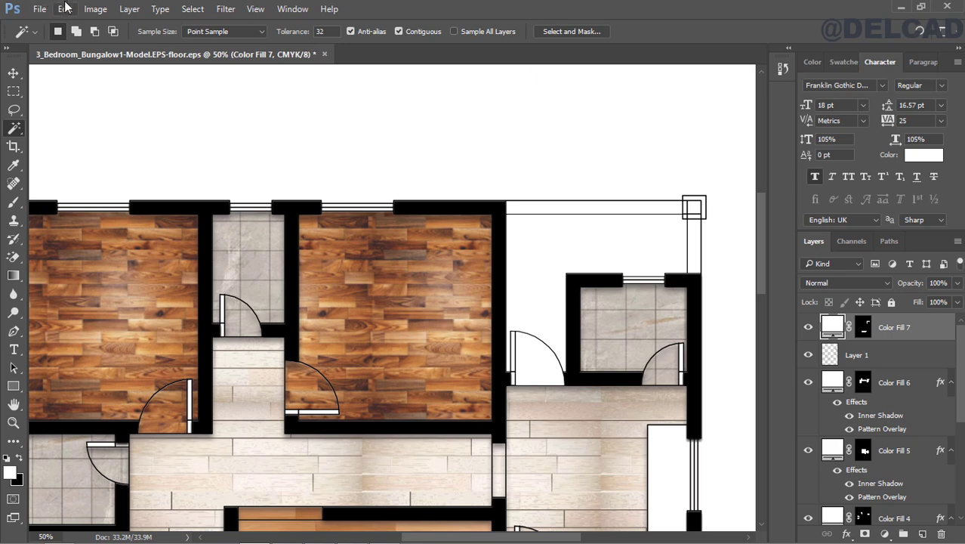
click(39, 9)
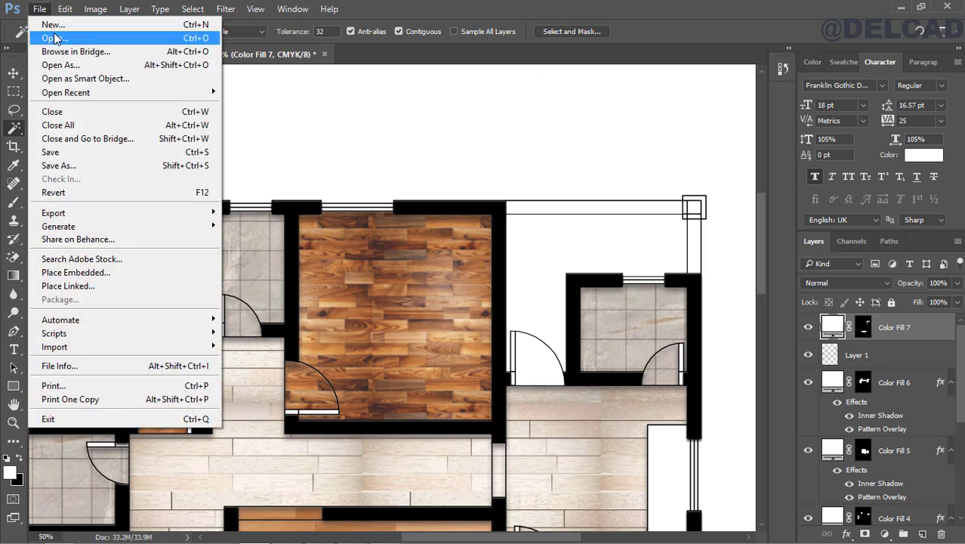
click(53, 37)
scroll(408, 128, down, 5)
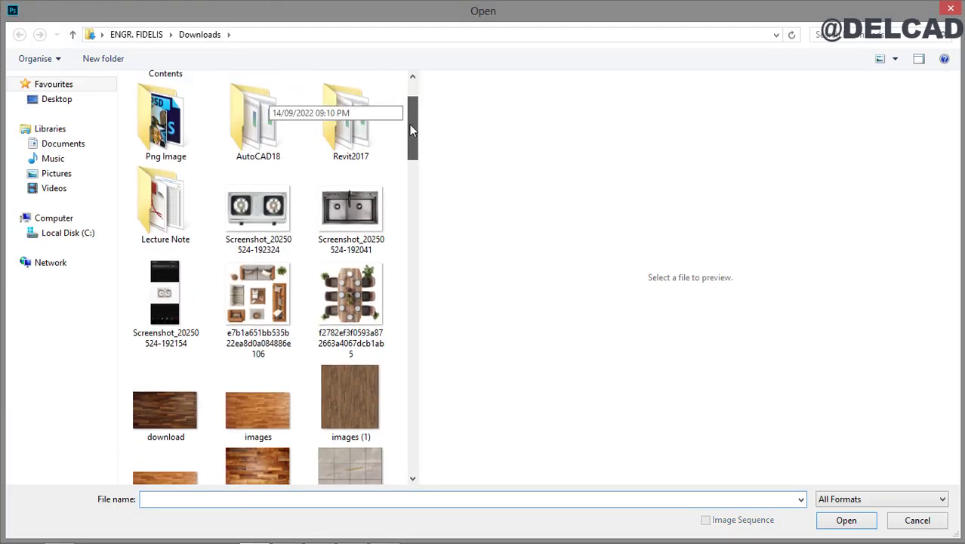
click(187, 336)
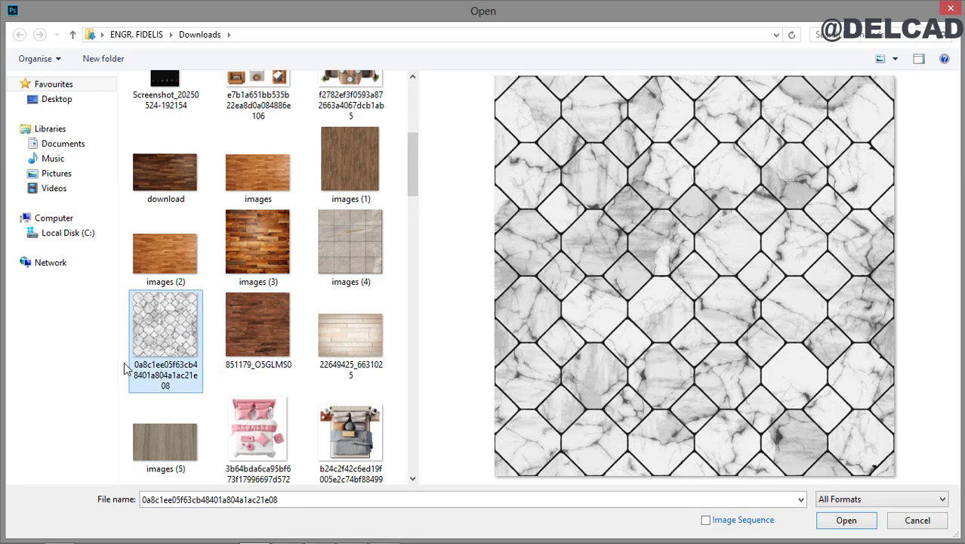
click(846, 521)
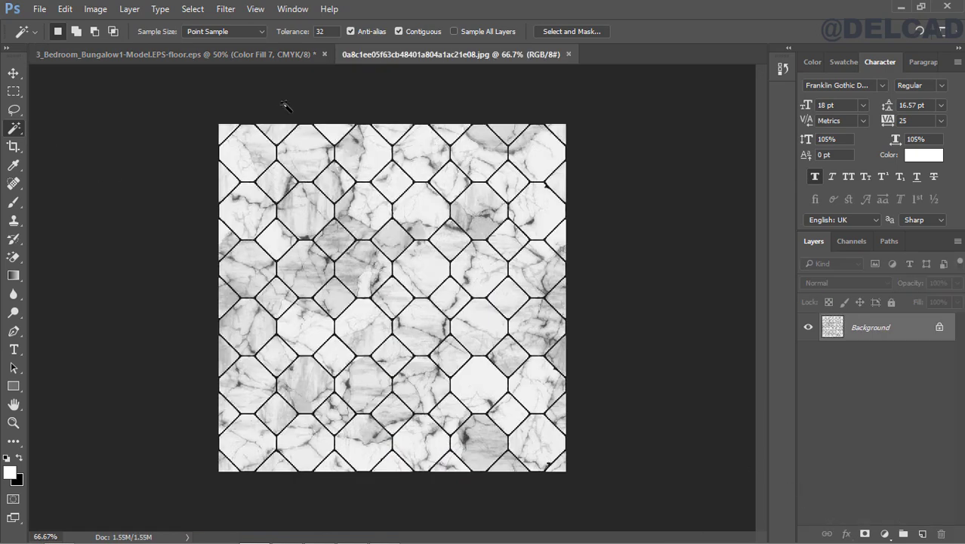
Step: Define the marble tile image as a pattern, keeping the name 0a8c1ee05f63cb48401a804a1ac21e08.jpg
click(66, 9)
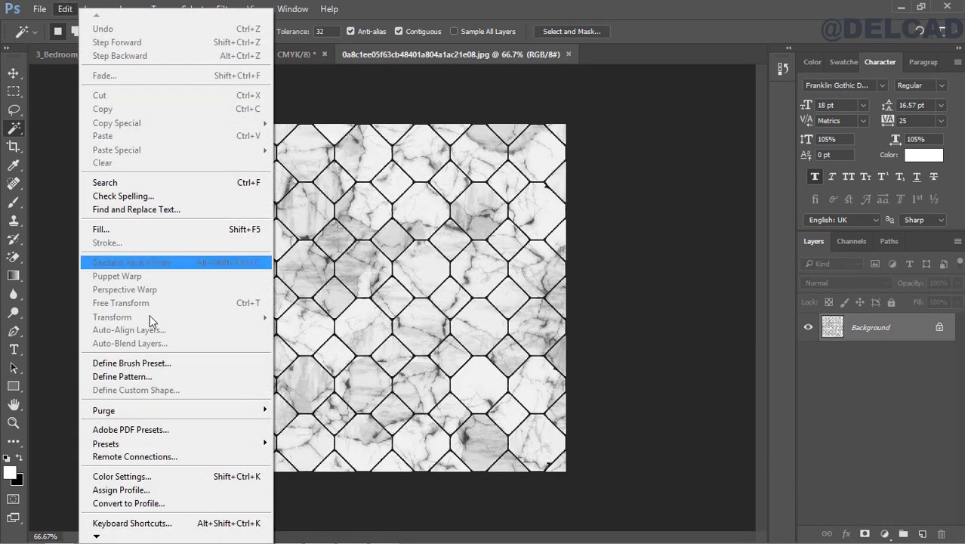
click(154, 373)
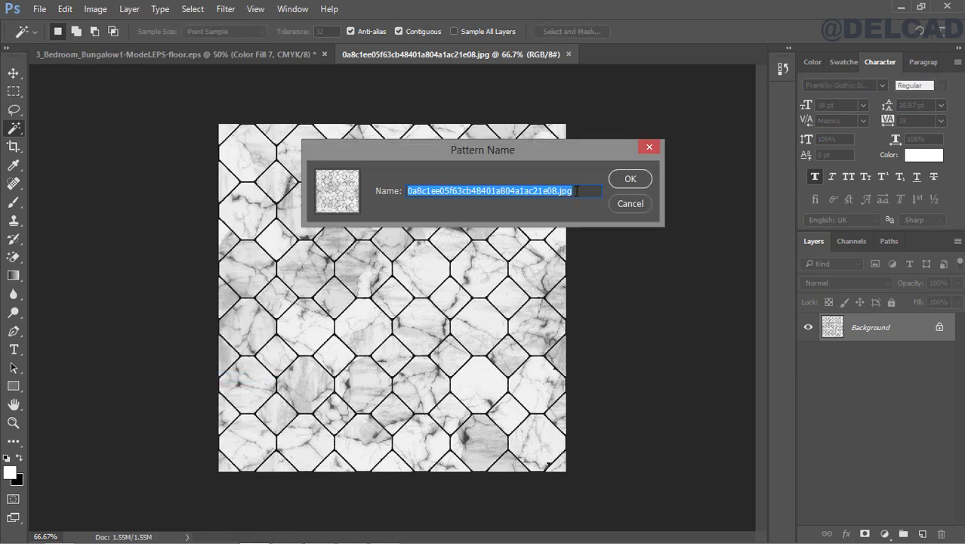
click(630, 179)
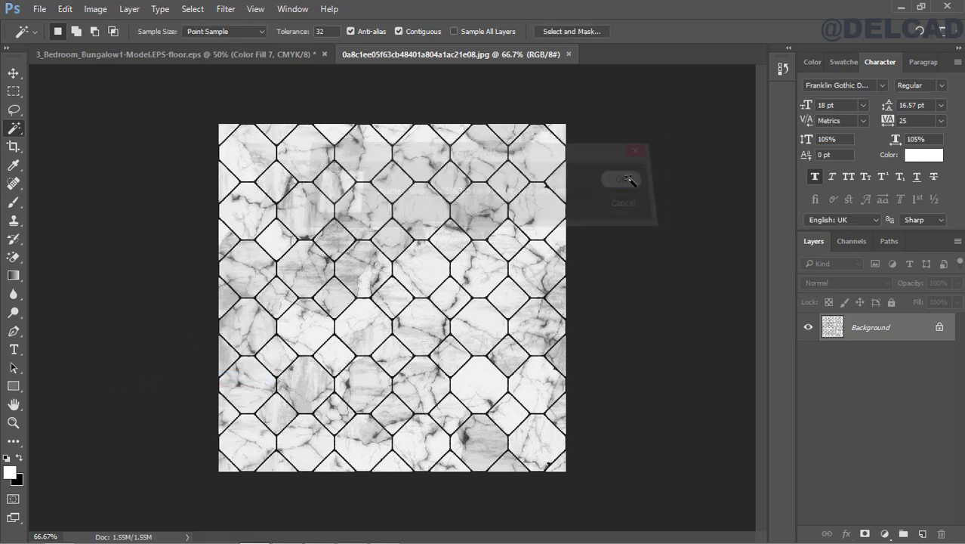
Step: Switch to the 3_Bedroom_Bungalow1 floor plan document and open the Blending Options of the Color Fill 7 layer
click(149, 52)
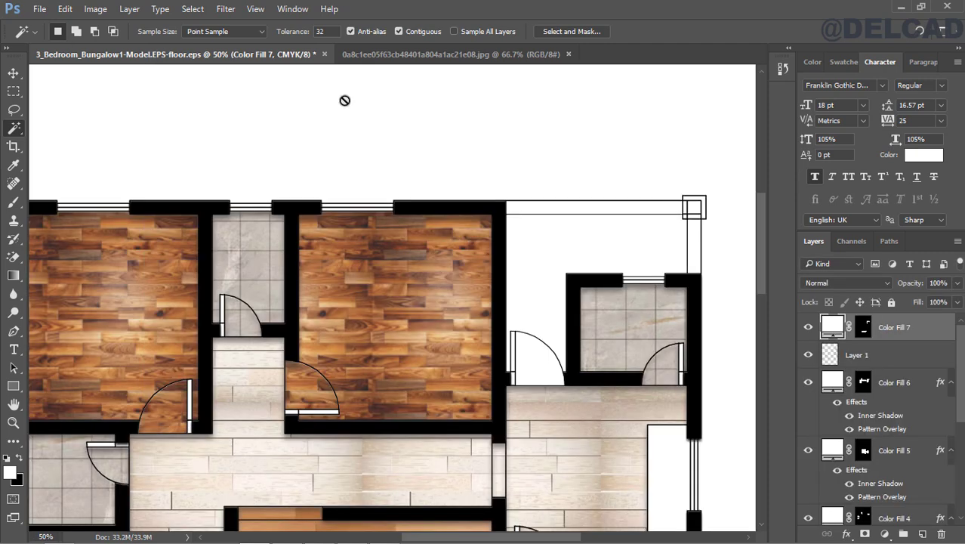
click(12, 421)
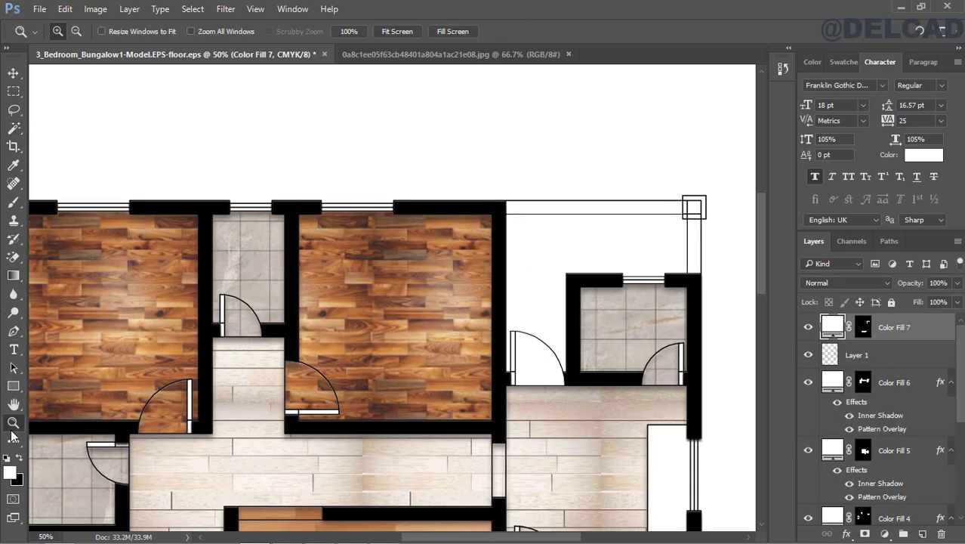
click(398, 32)
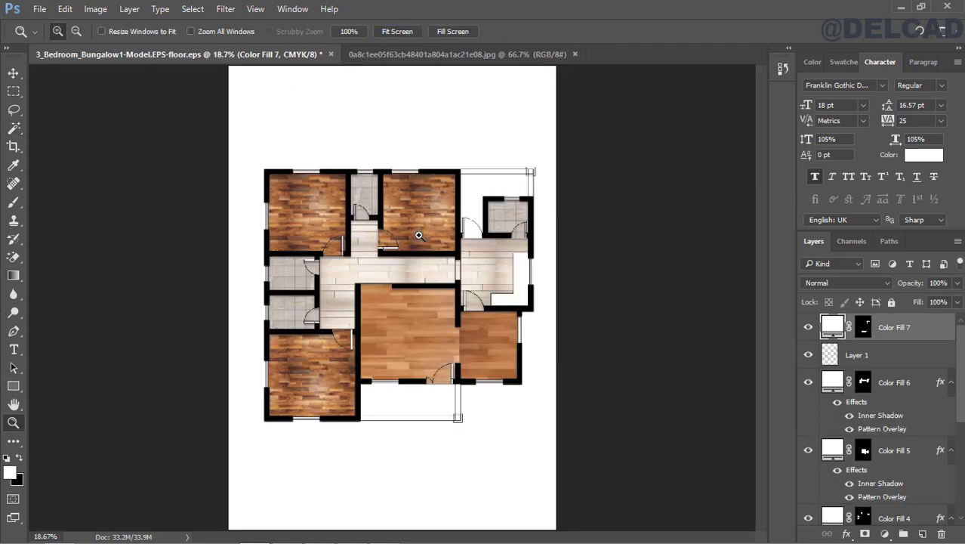
click(415, 261)
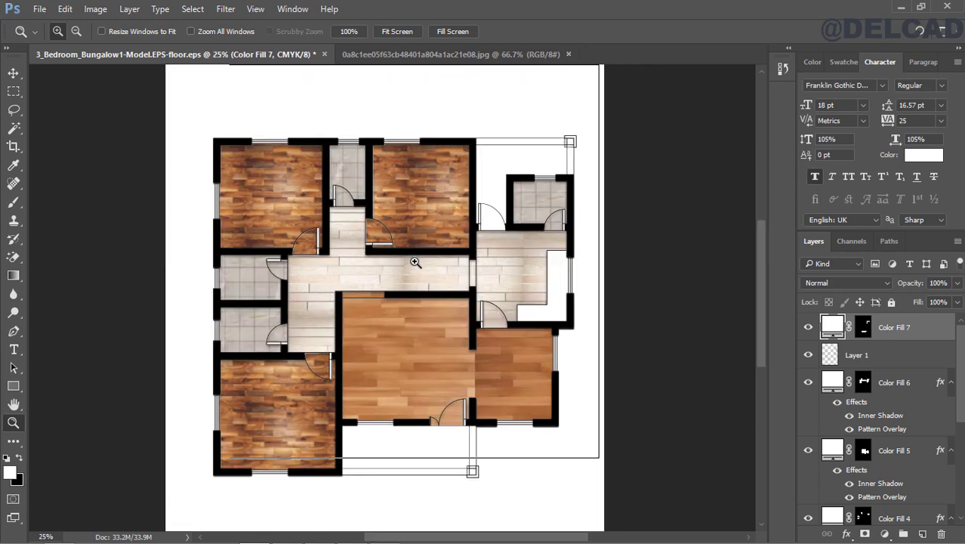
click(414, 260)
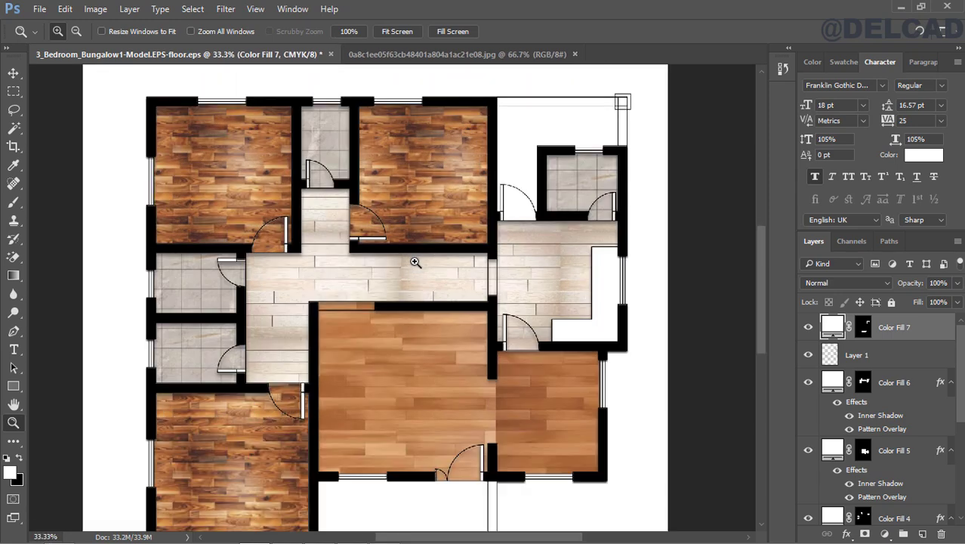
click(14, 73)
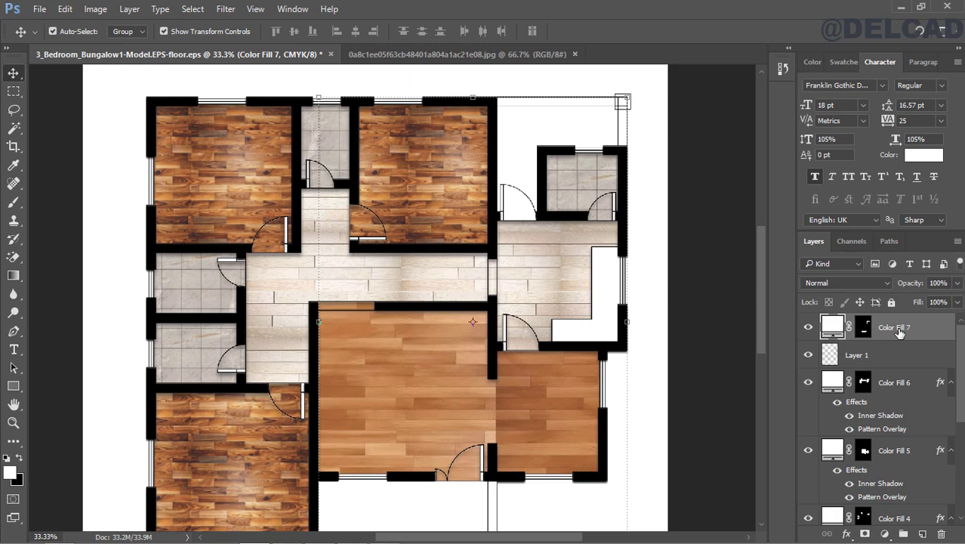
right_click(899, 330)
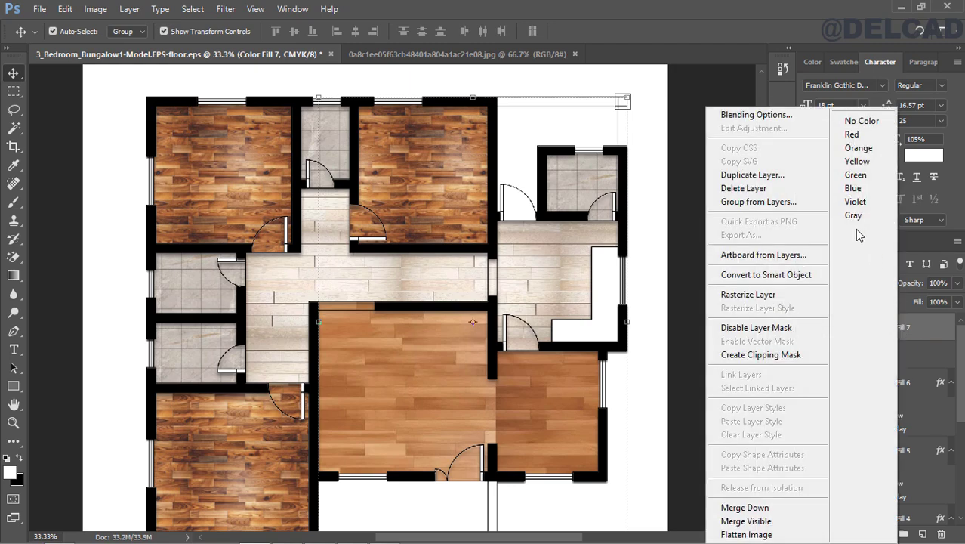
click(763, 115)
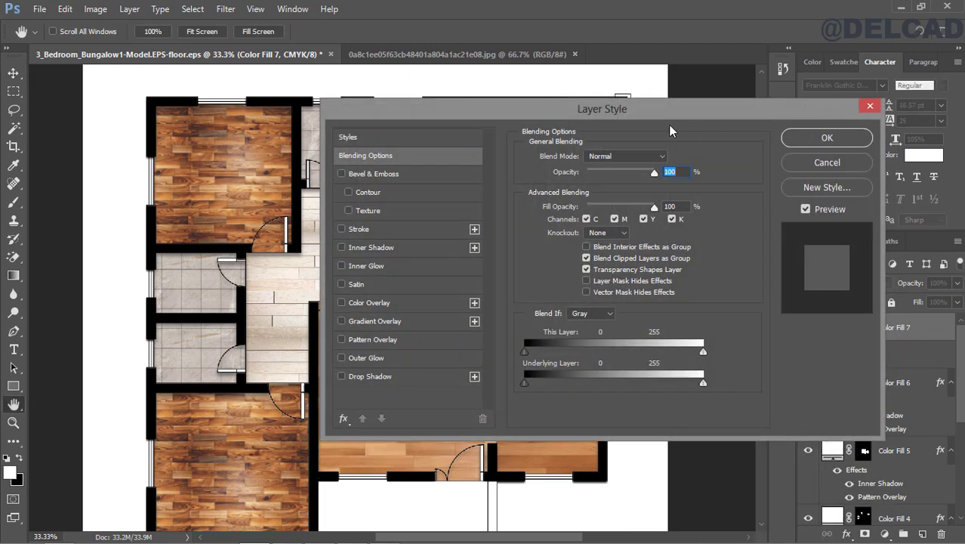
Step: Add a Pattern Overlay to the porch fill using the newly defined marble tile pattern at 65% scale
drag(628, 113, 692, 98)
click(403, 327)
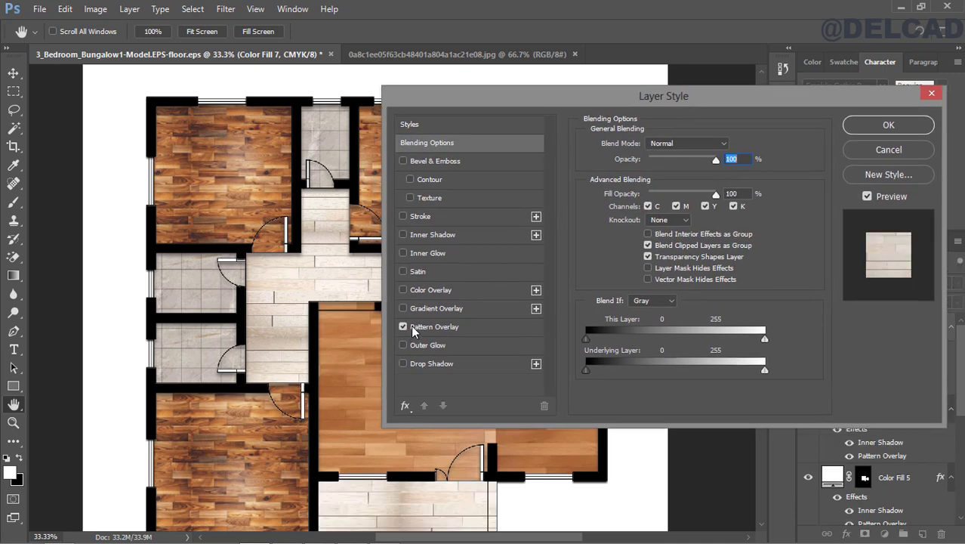
drag(572, 98, 506, 244)
drag(572, 245, 509, 197)
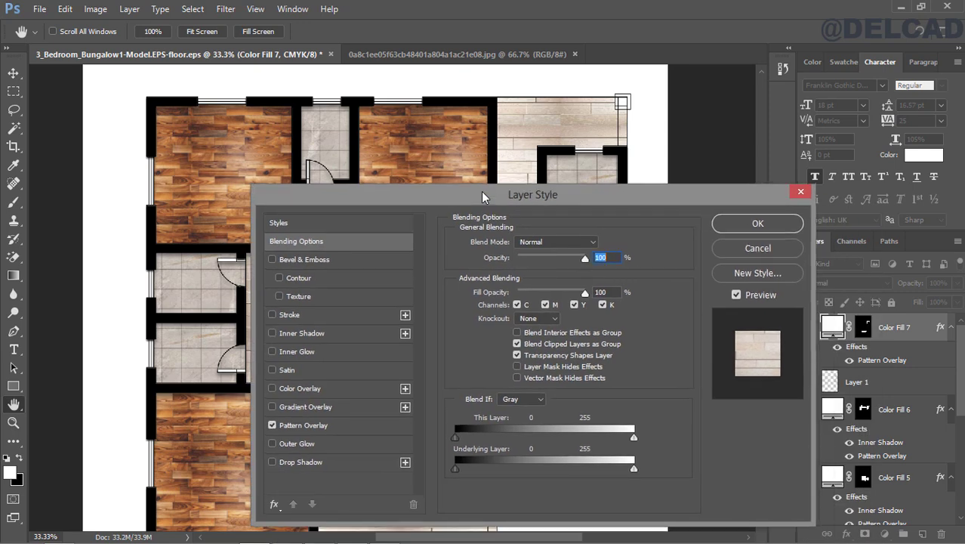
click(357, 424)
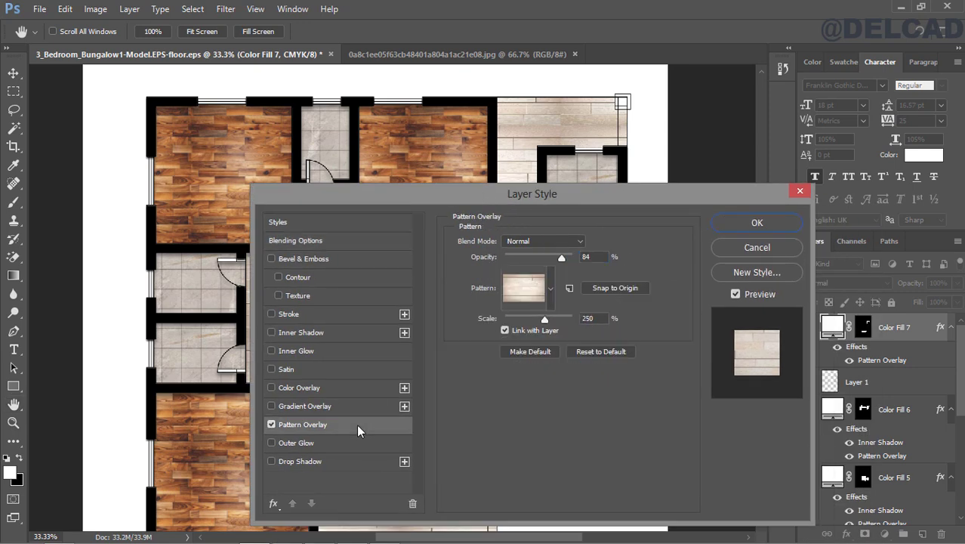
click(549, 291)
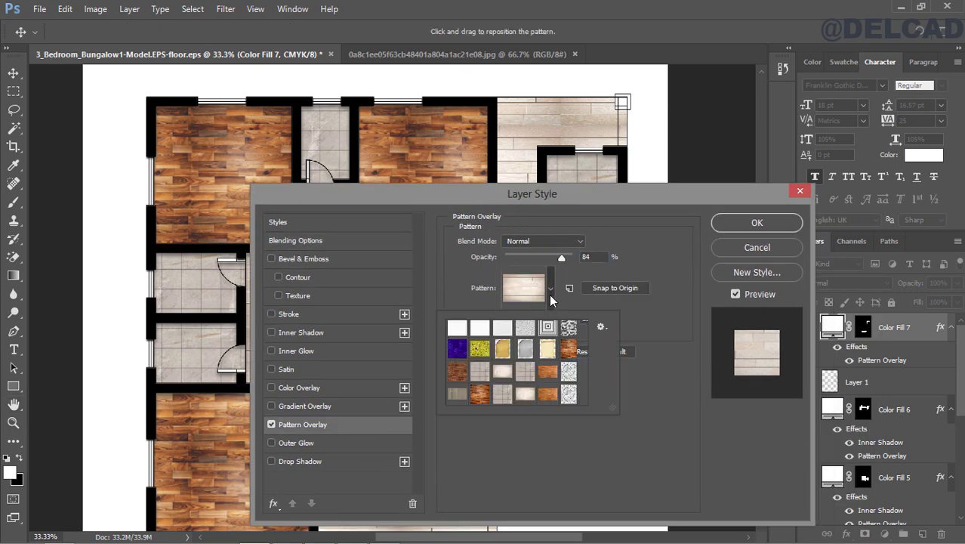
click(570, 394)
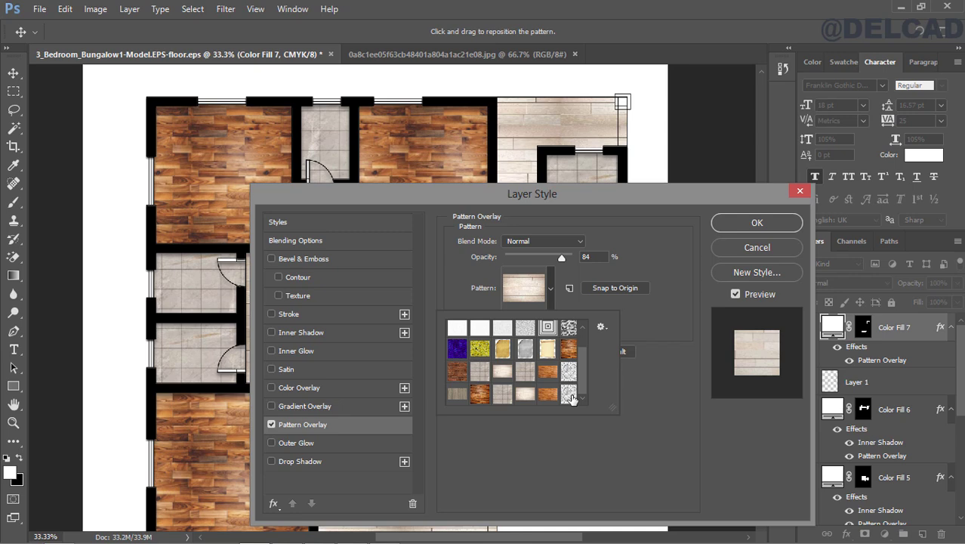
click(579, 210)
drag(581, 202, 644, 269)
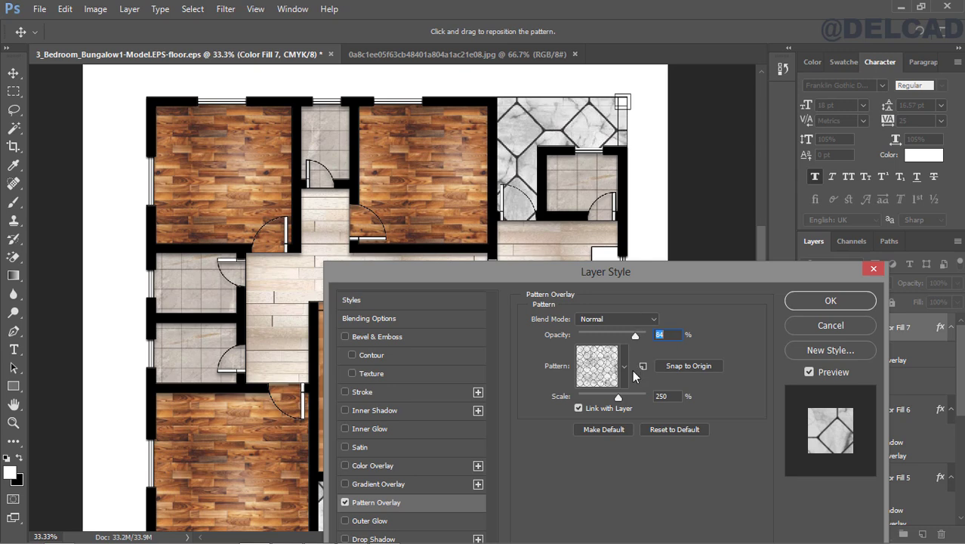
drag(618, 401, 602, 401)
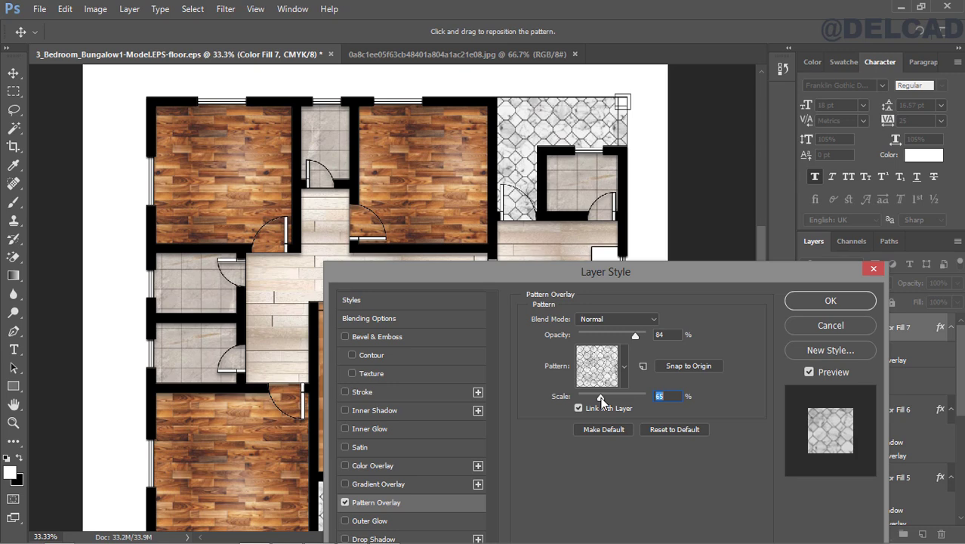
Step: Add an Inner Shadow to the porch fill with 41% opacity, 8 px distance and 9 px size, and apply the layer style
drag(603, 268, 684, 217)
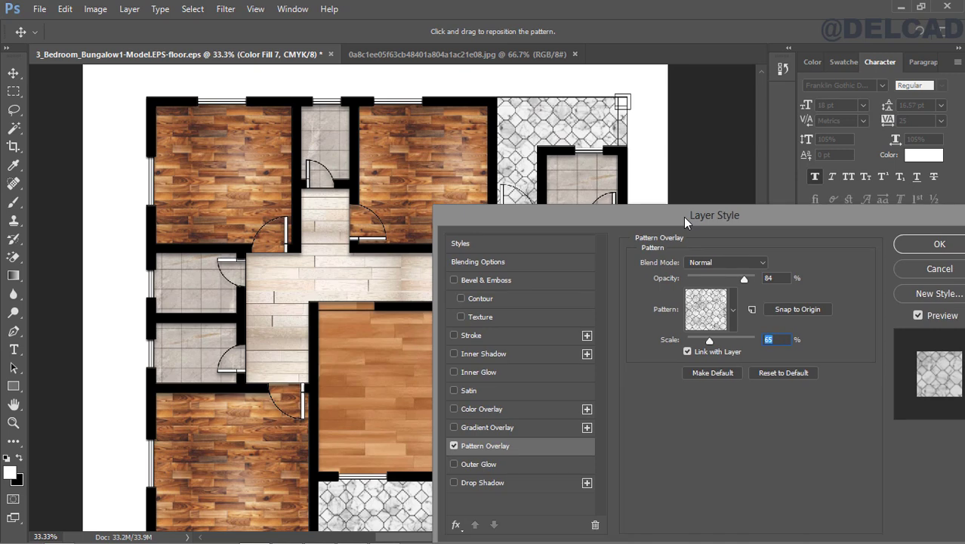
click(495, 355)
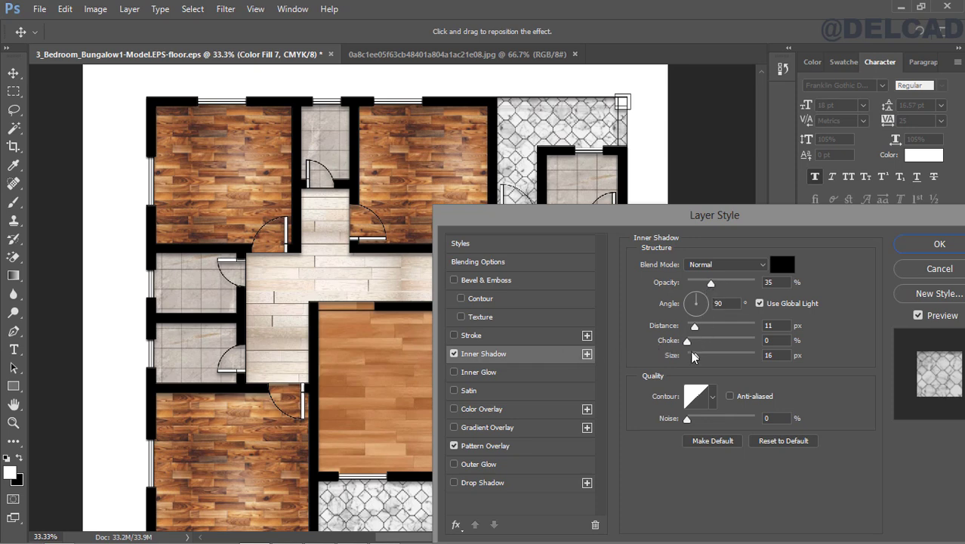
drag(695, 326, 693, 355)
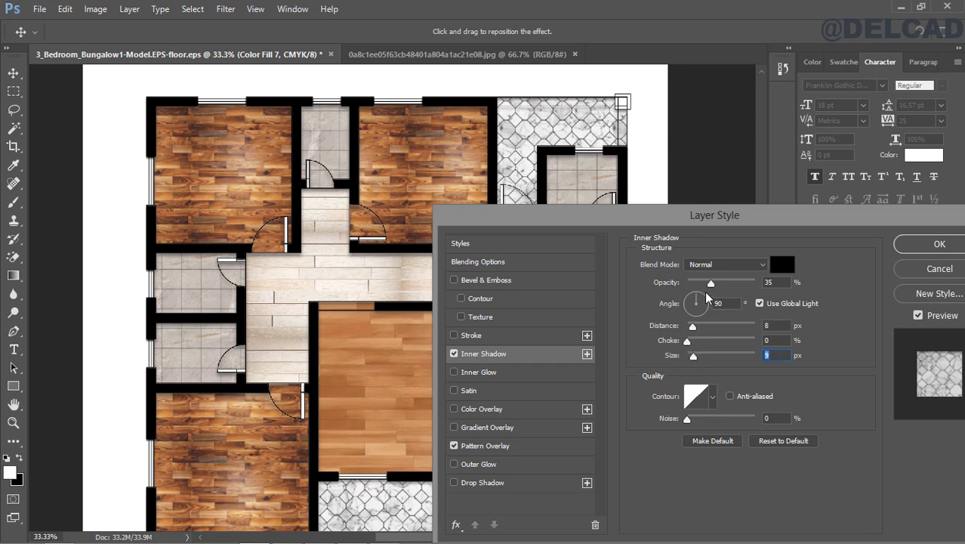
mouse_move(710, 285)
mouse_down()
mouse_move(729, 288)
mouse_move(718, 291)
mouse_up()
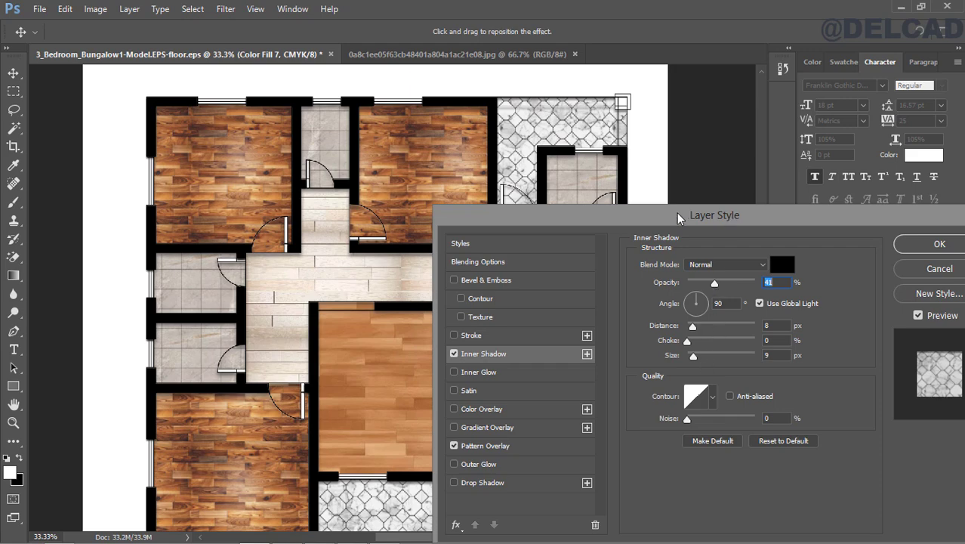
drag(680, 217, 520, 213)
click(799, 237)
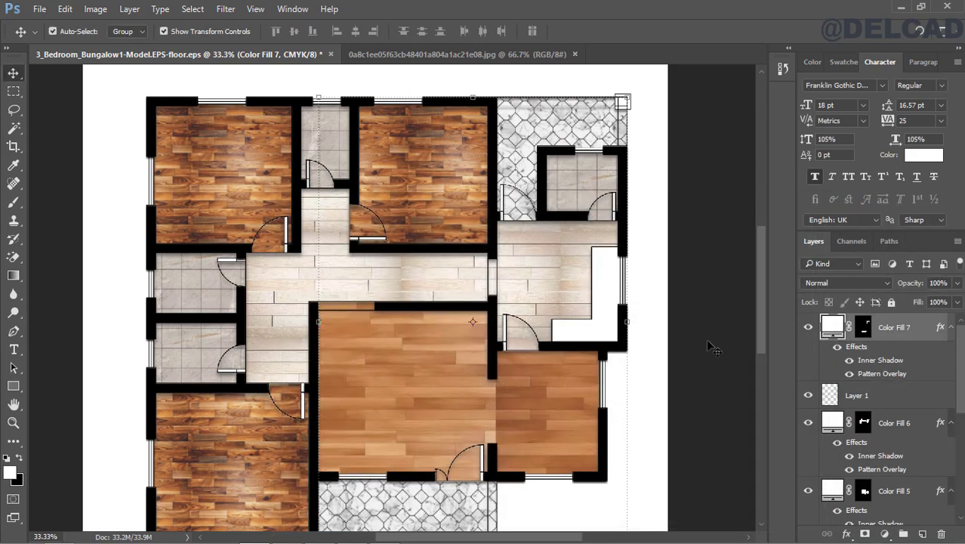
Step: Move the Color Fill 7 layer below Layer 1 and make Layer 1 the active layer
drag(762, 293, 763, 319)
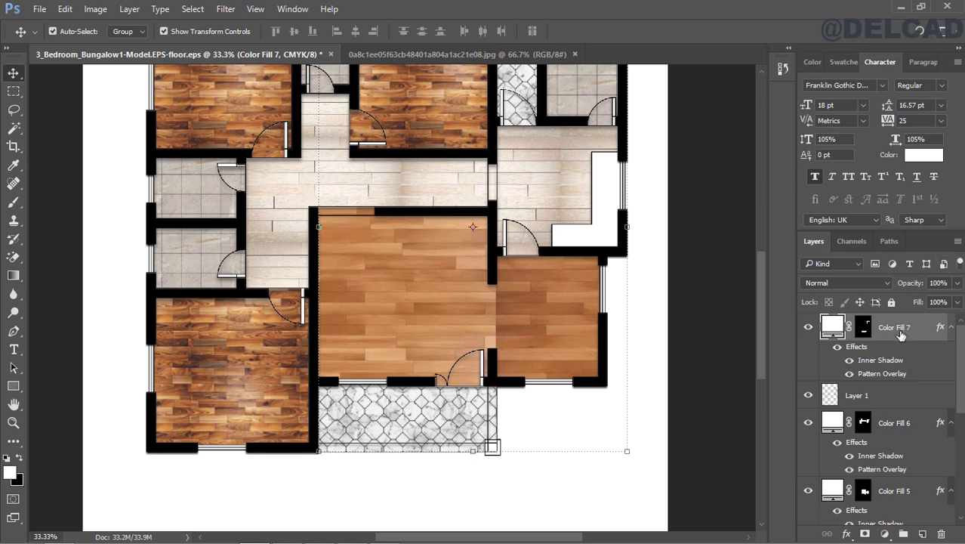
drag(891, 340, 903, 404)
click(880, 329)
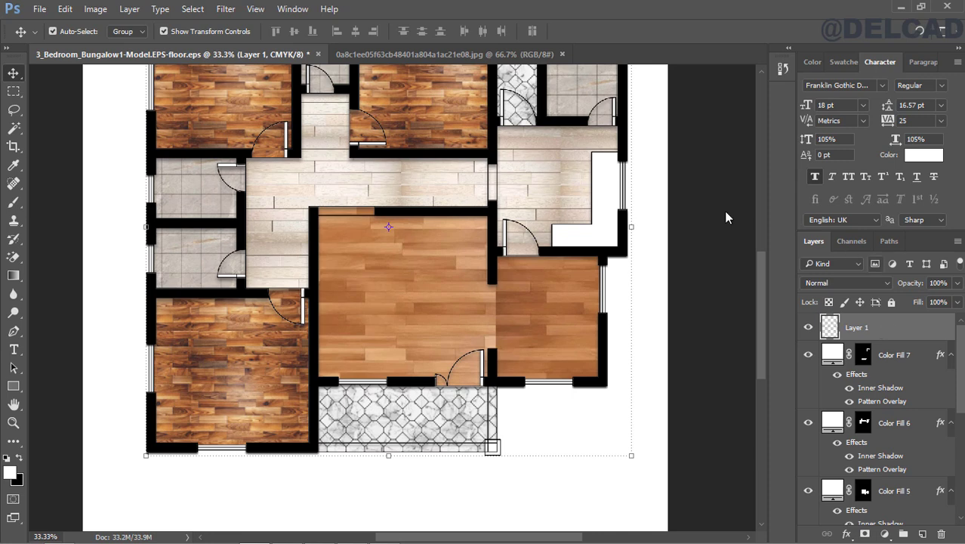
Step: Select the white L-shaped kitchen counter with the Magic Wand and create a white (ffffff) Solid Color fill layer from it
click(14, 131)
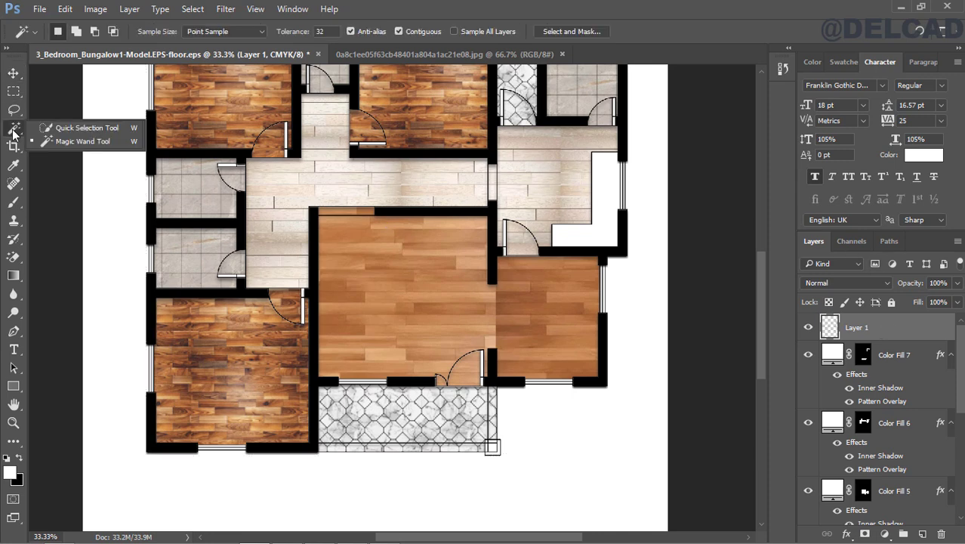
click(609, 215)
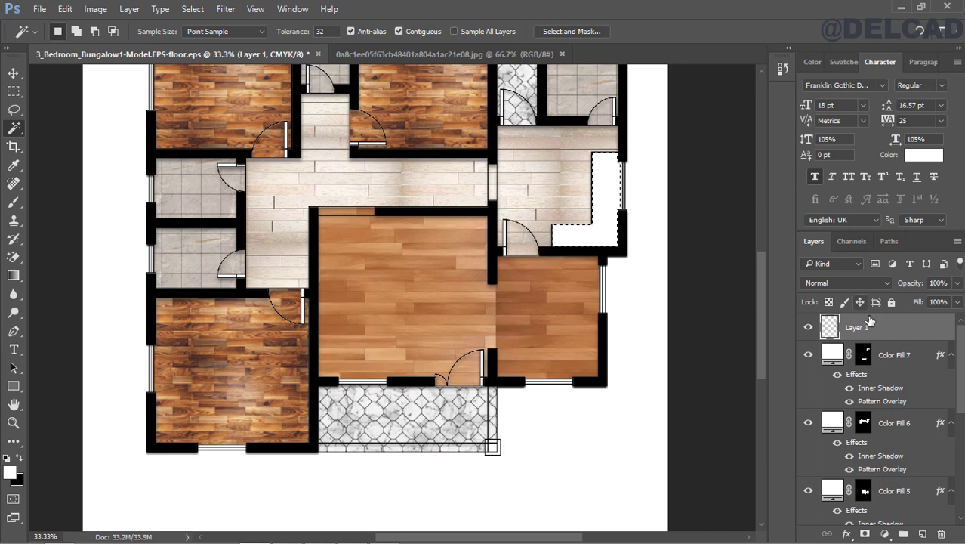
right_click(867, 321)
click(884, 533)
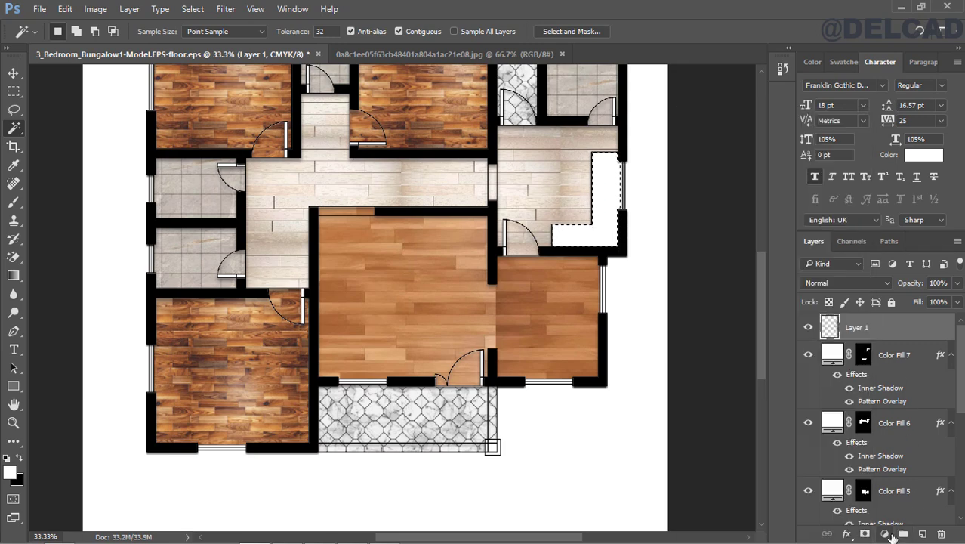
click(884, 534)
click(872, 227)
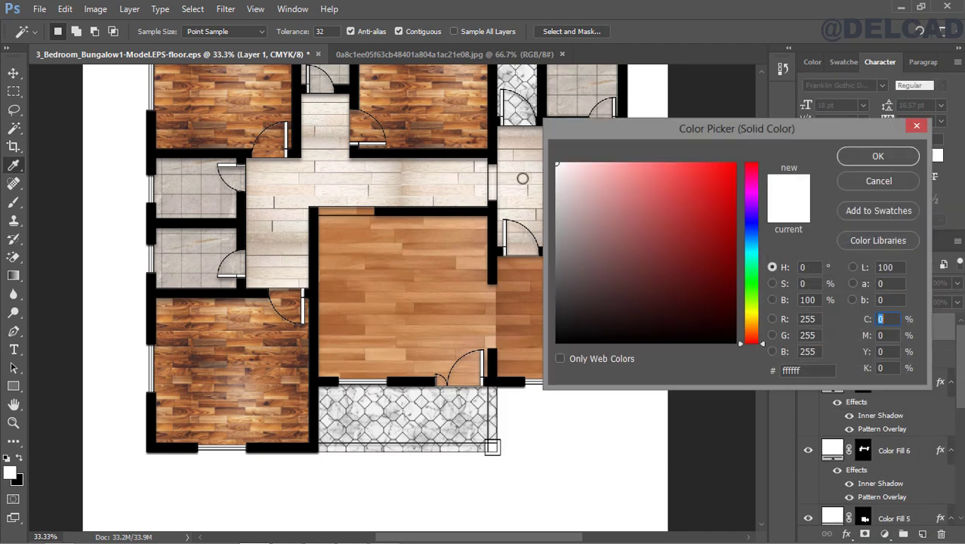
click(855, 162)
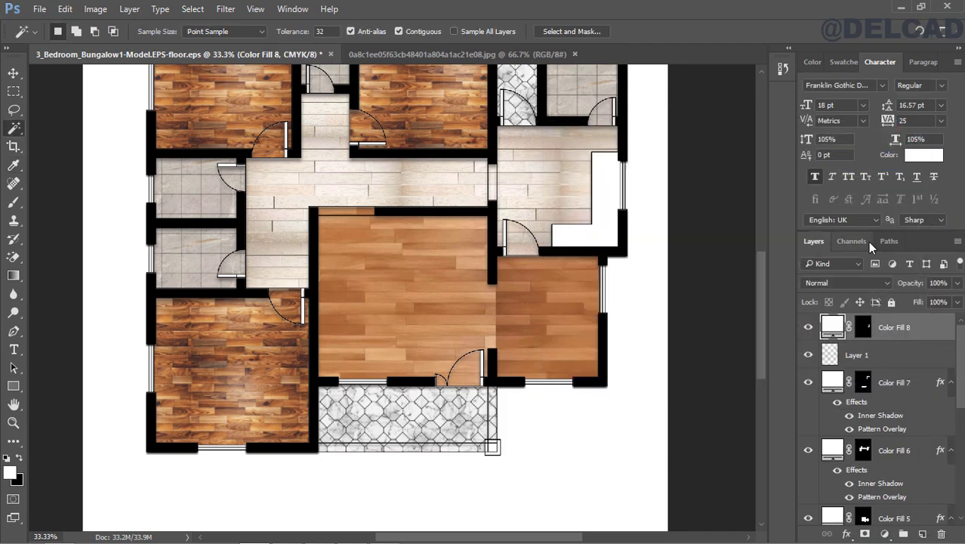
Step: Close the marble tile image and open the wood grain image images (5) from the Downloads folder
click(416, 55)
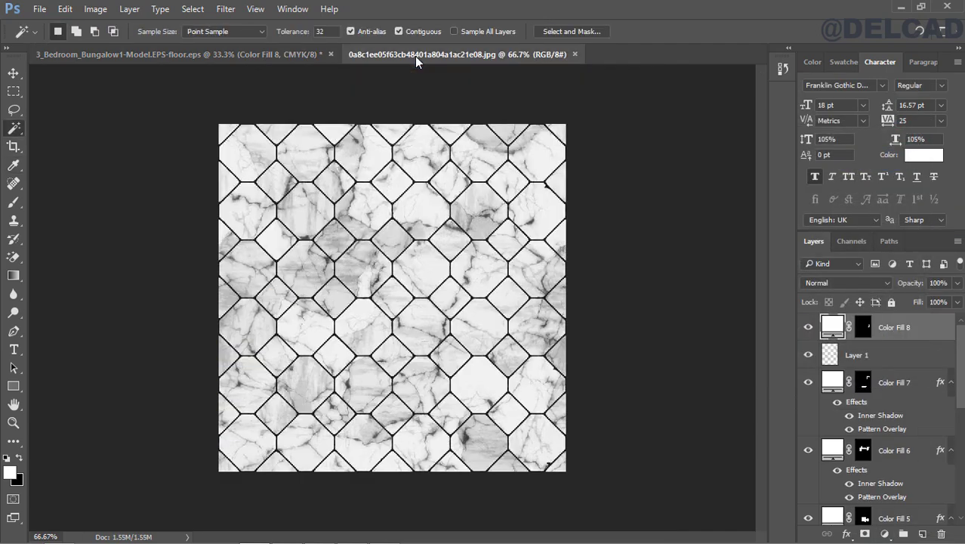
click(577, 55)
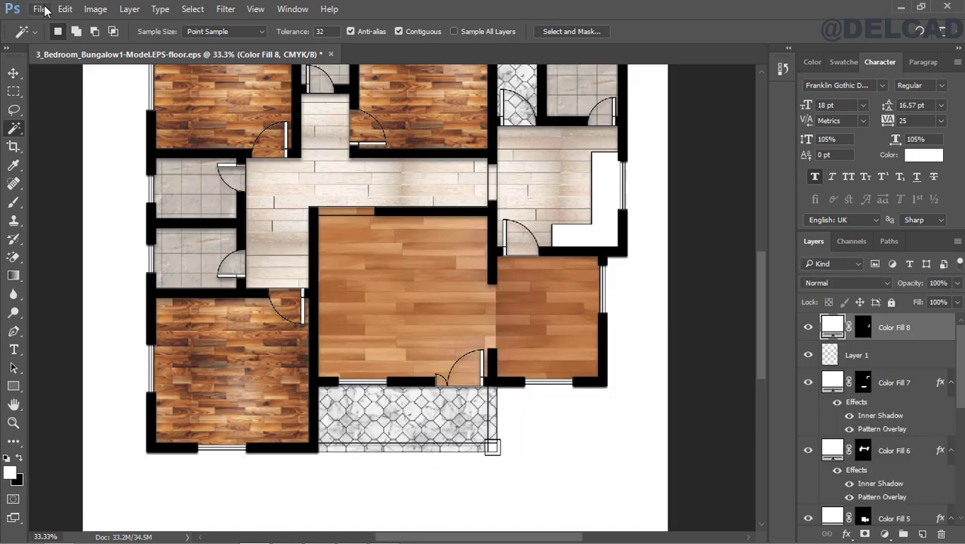
click(42, 9)
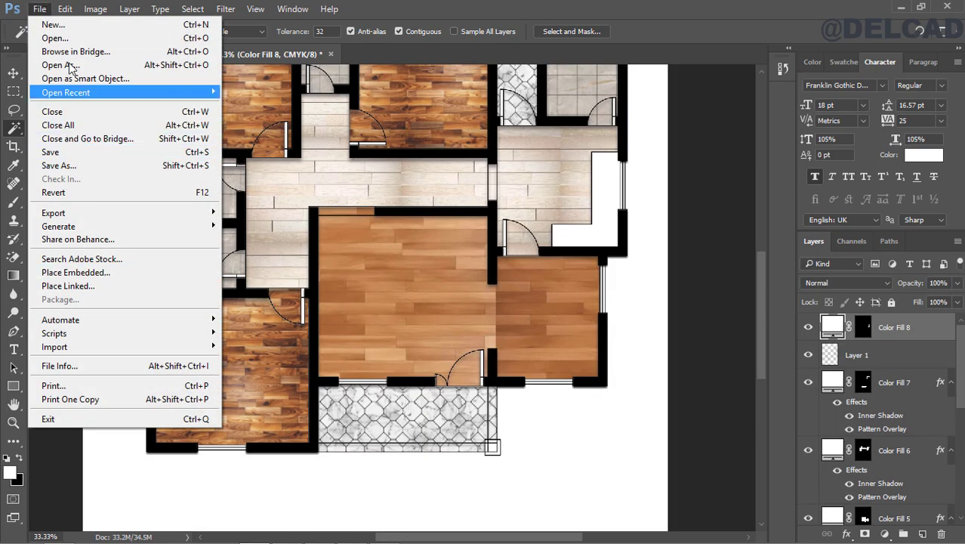
click(68, 38)
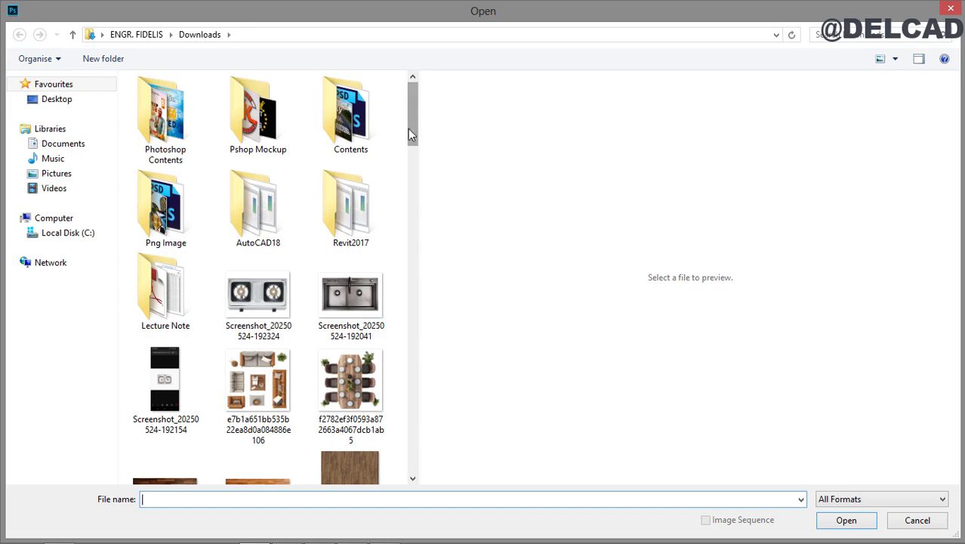
scroll(408, 144, down, 5)
click(174, 375)
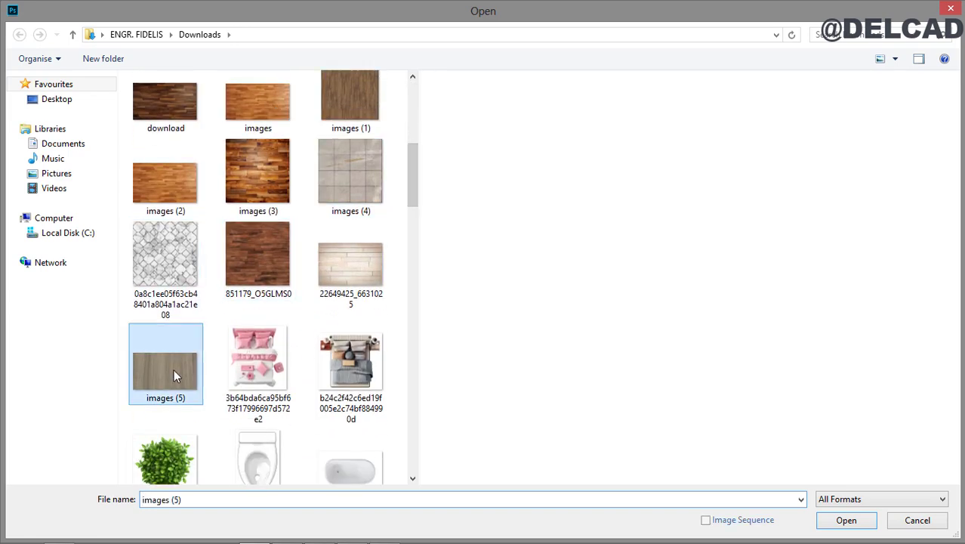
click(846, 520)
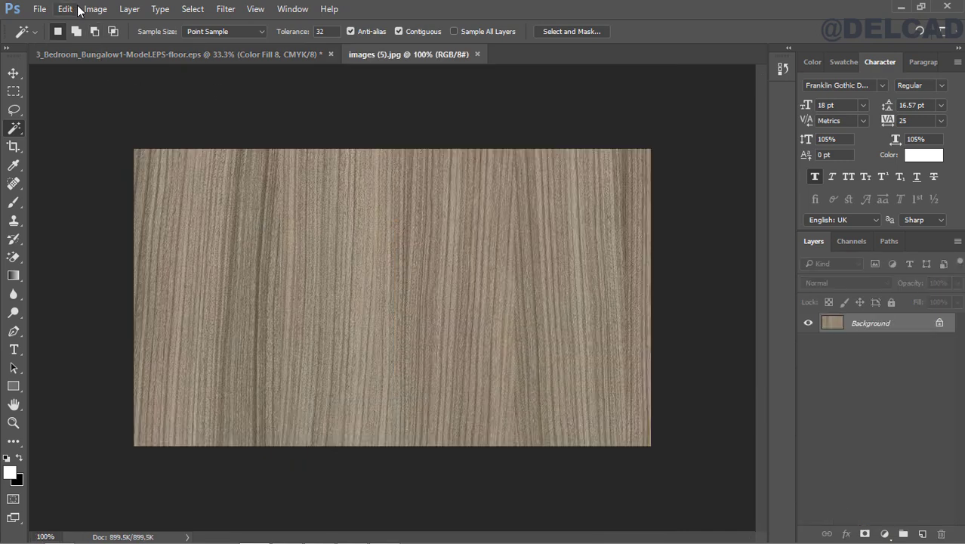
Step: Define the open wood grain image as a pattern named images (5).jpg
click(66, 9)
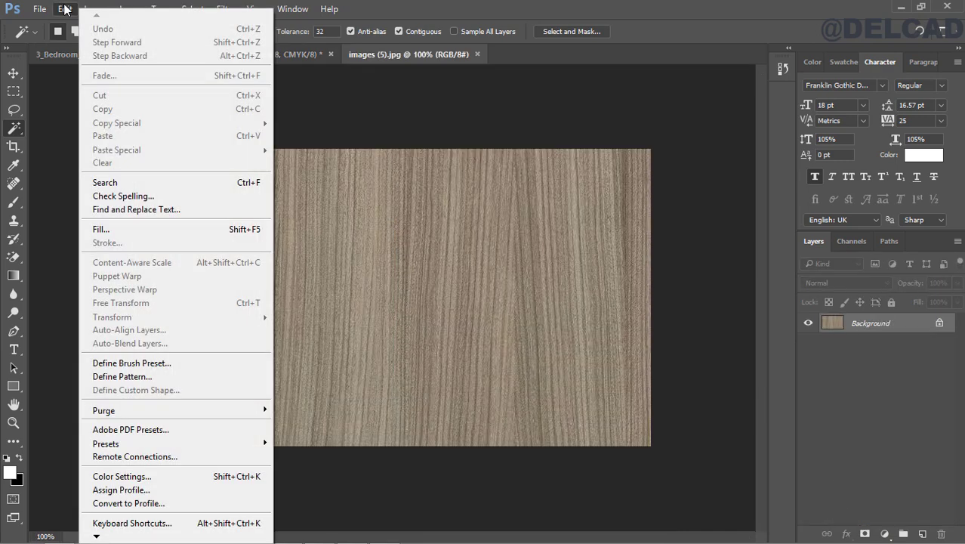
click(161, 376)
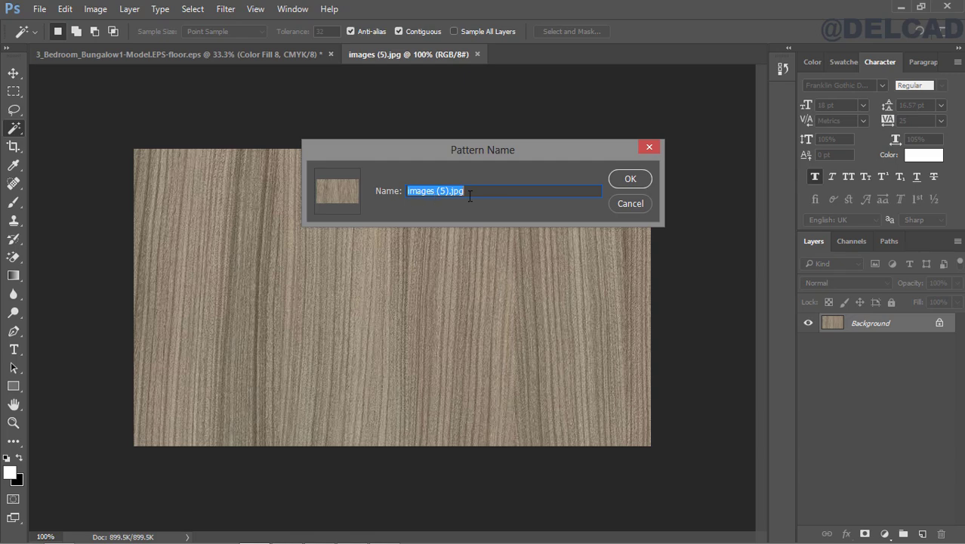
click(630, 179)
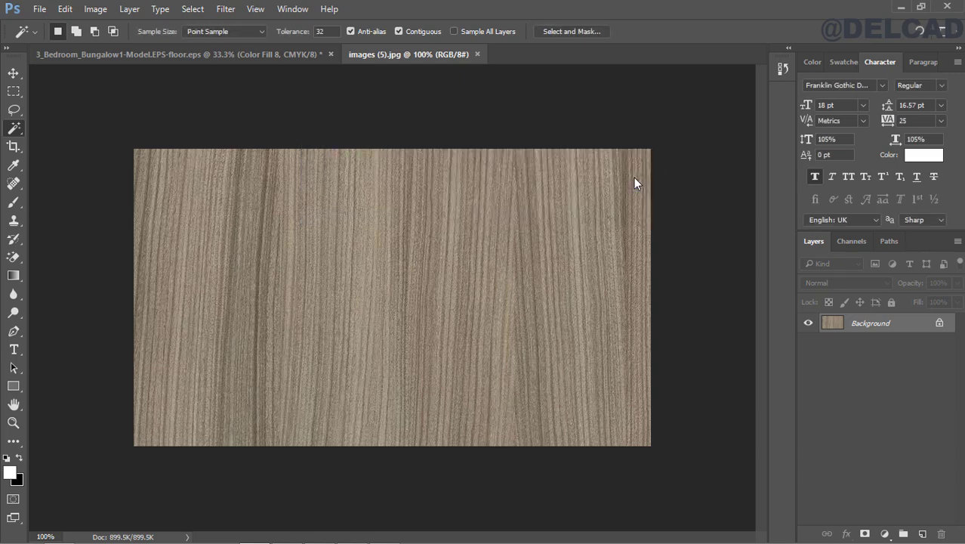
Step: In the floor plan file, give the kitchen counter's Color Fill 8 layer a Pattern Overlay using the wood grain pattern at 84% opacity and 65% scale
click(197, 57)
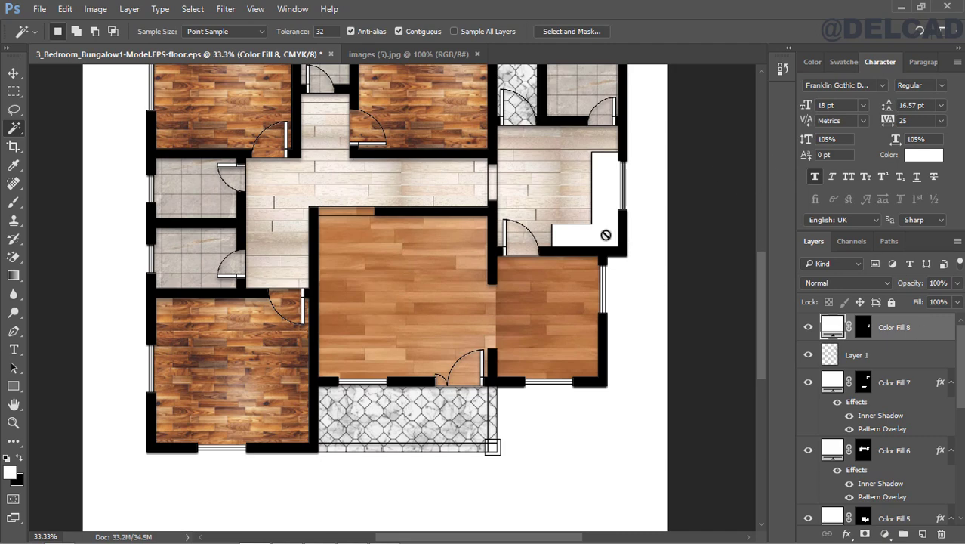
right_click(914, 331)
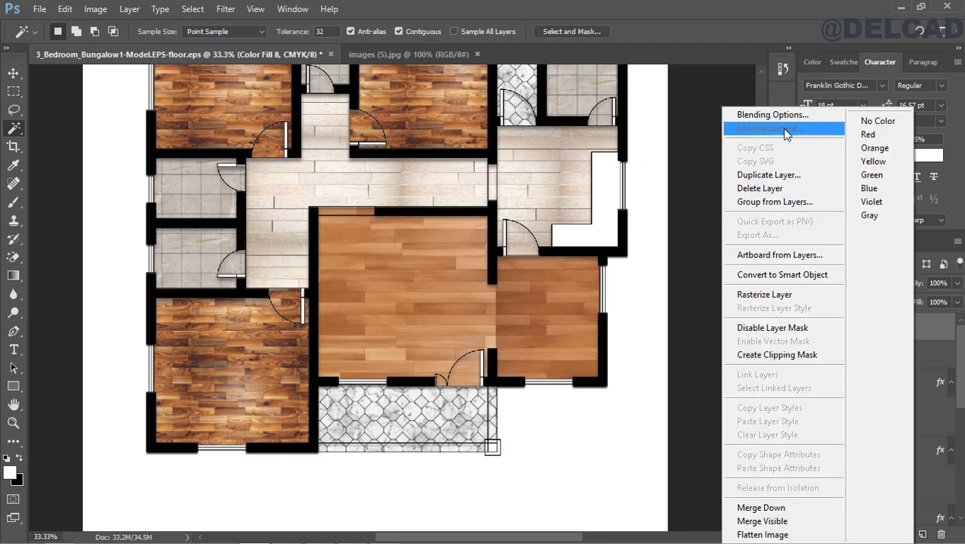
click(781, 108)
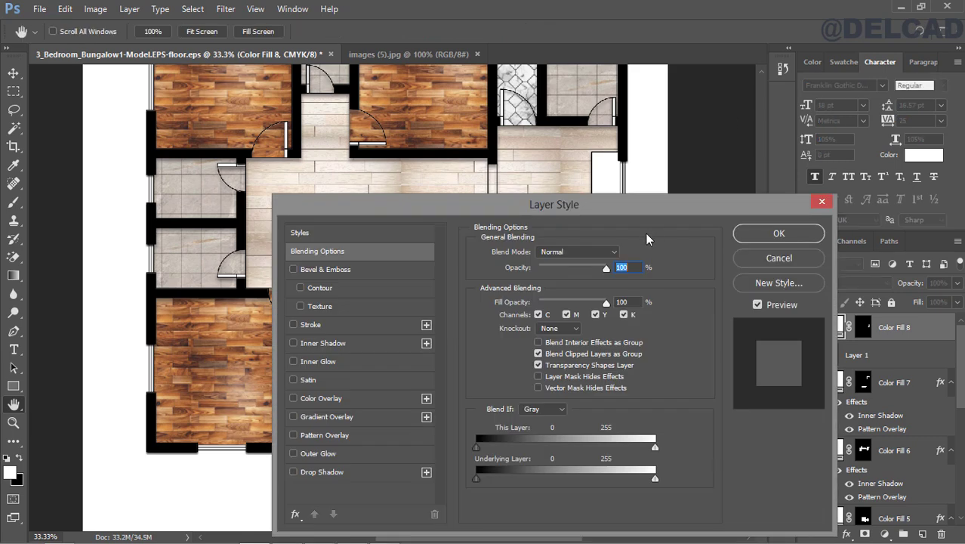
click(376, 367)
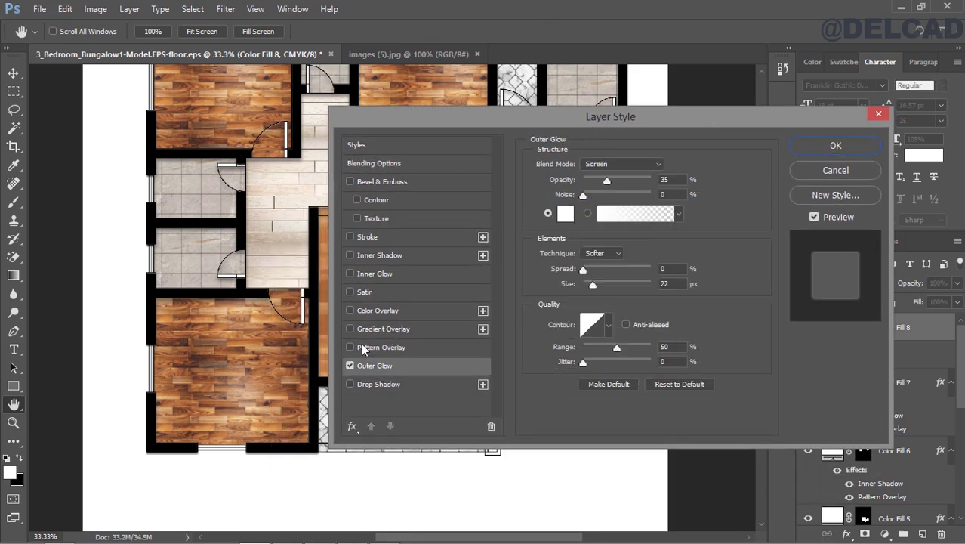
click(367, 346)
click(350, 365)
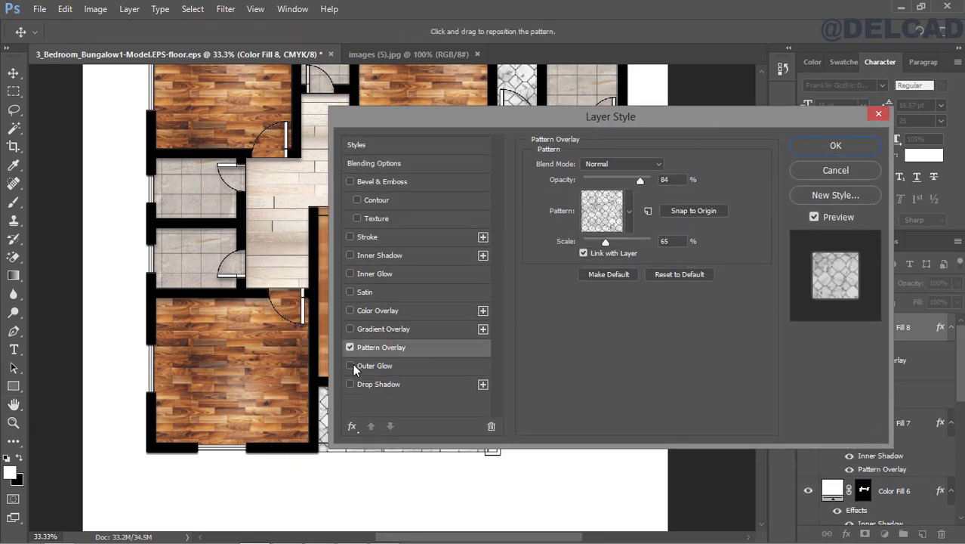
click(629, 212)
scroll(660, 295, down, 2)
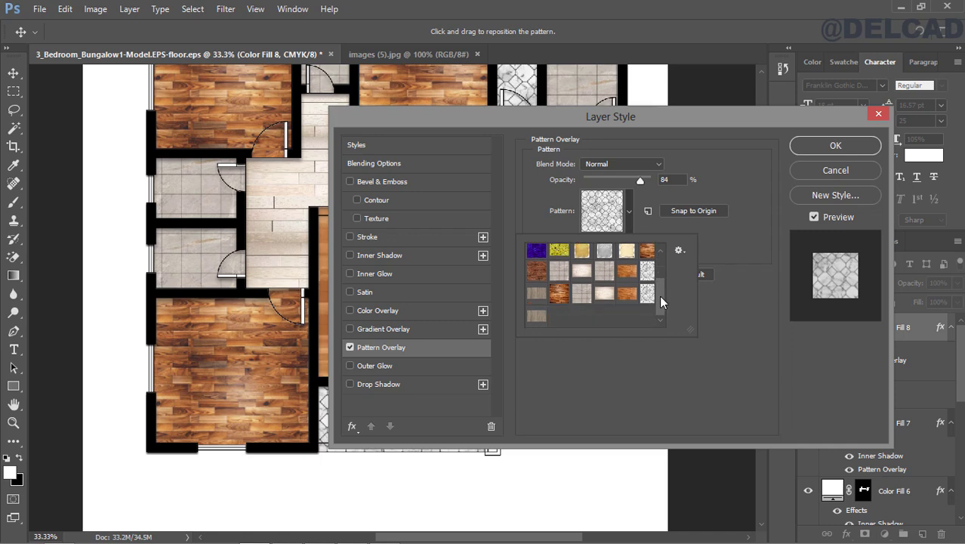
click(538, 318)
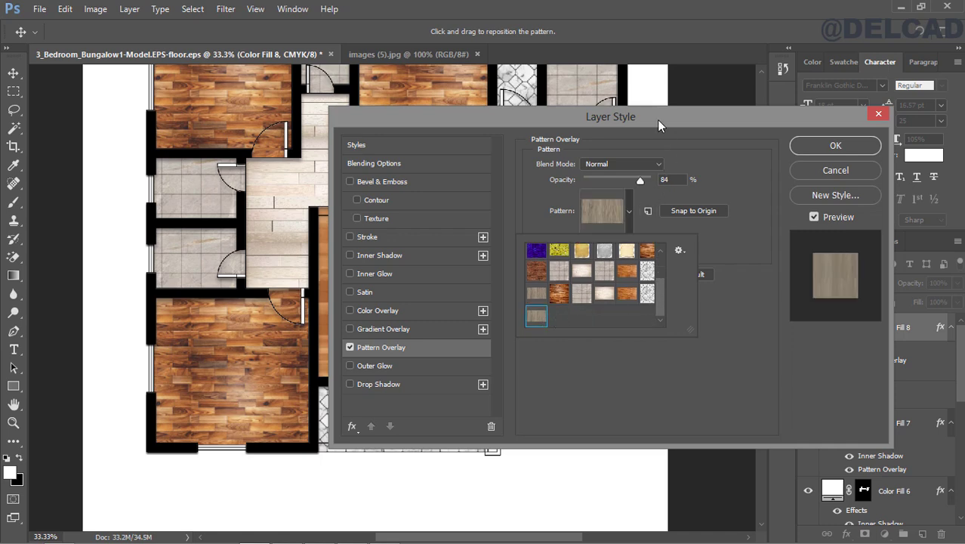
drag(657, 119, 691, 295)
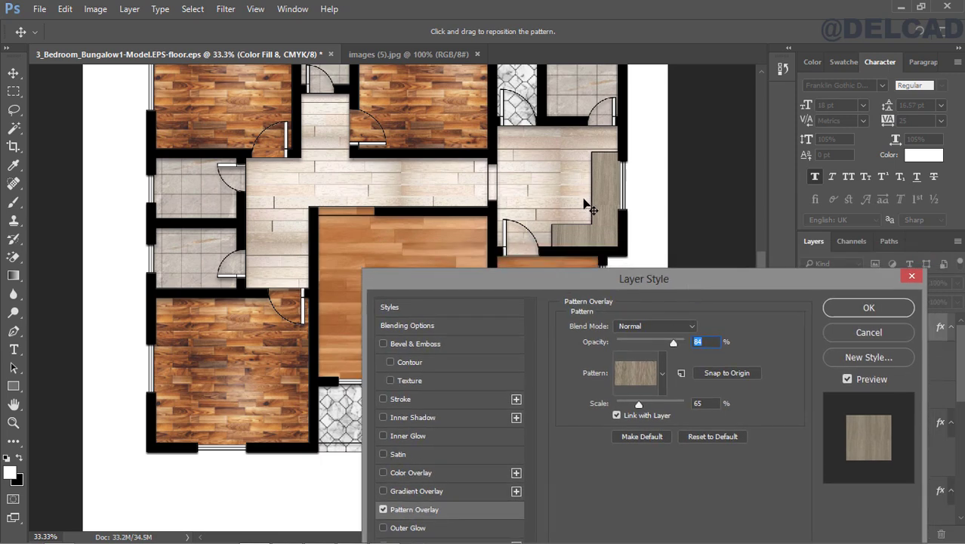
Step: Add an Inner Shadow to the counter fill with 41% opacity, 8 px distance and 9 px size, and apply the layer style
click(444, 416)
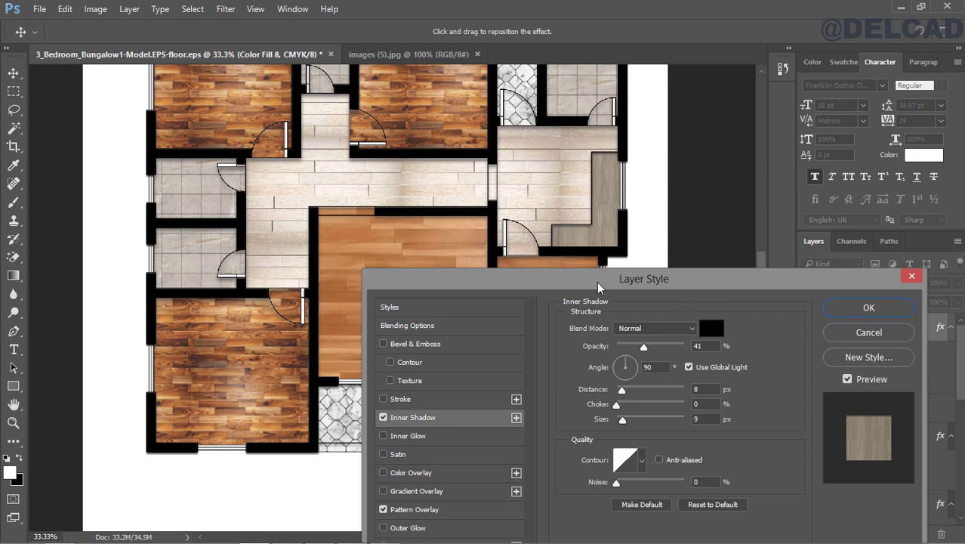
drag(596, 281, 540, 236)
click(797, 264)
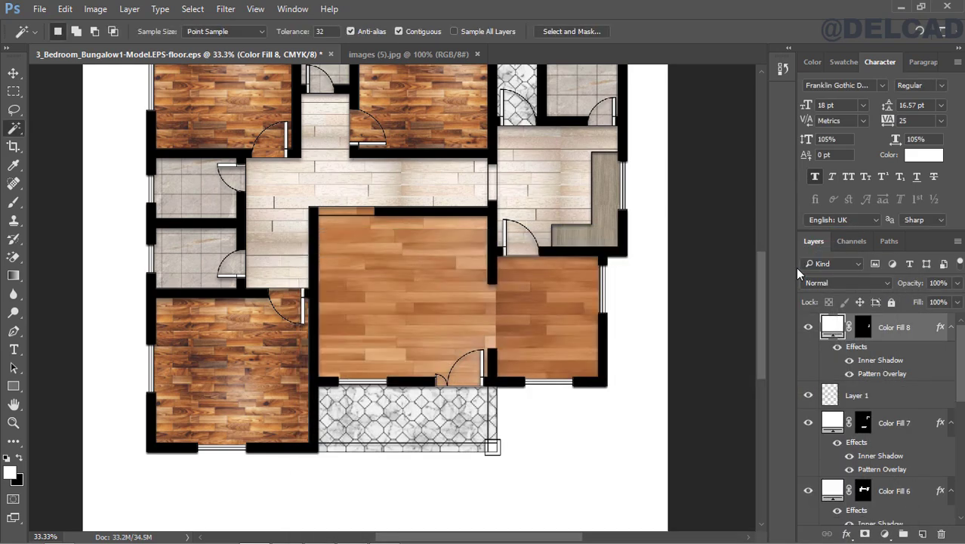
Step: Make Layer 1 the active layer and select the square corner column of the front porch with the Magic Wand
drag(762, 313, 750, 245)
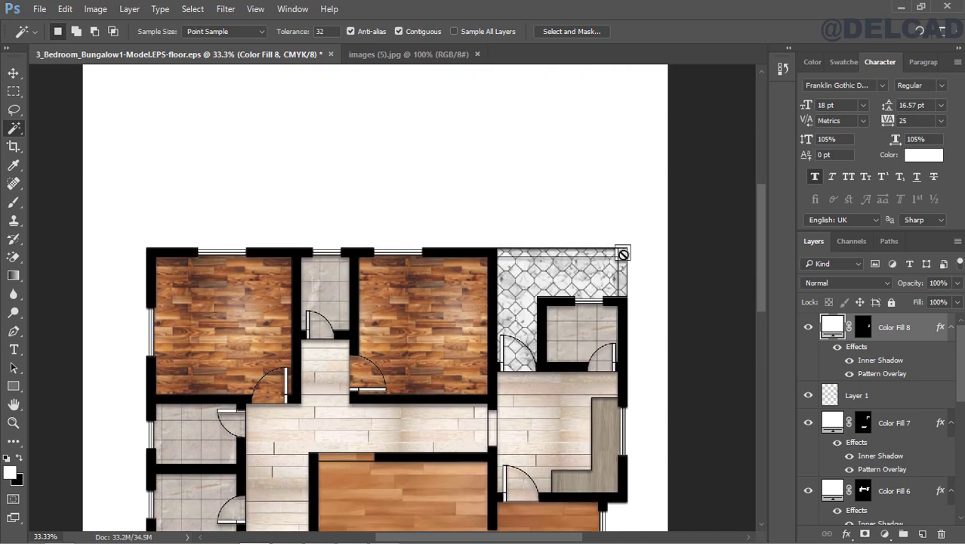
drag(758, 226, 758, 336)
click(13, 422)
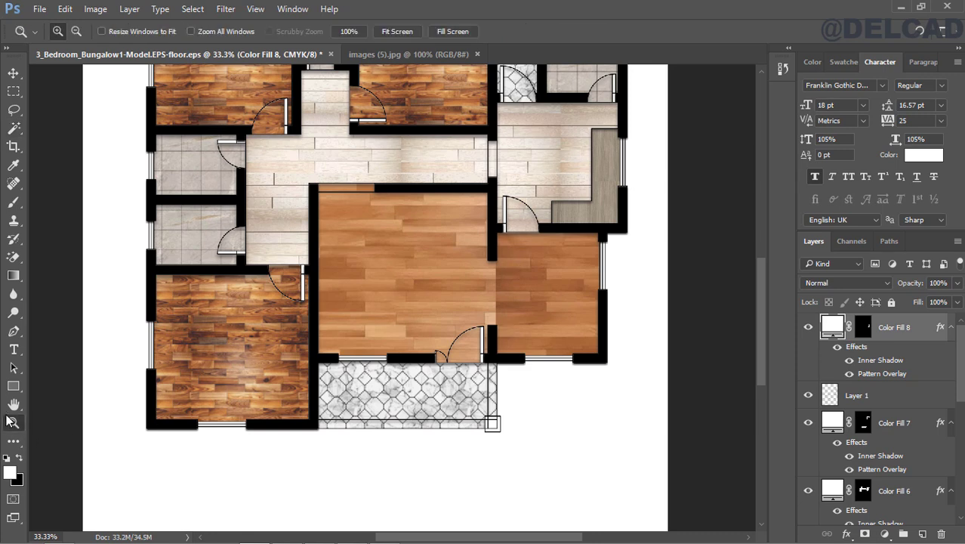
click(520, 293)
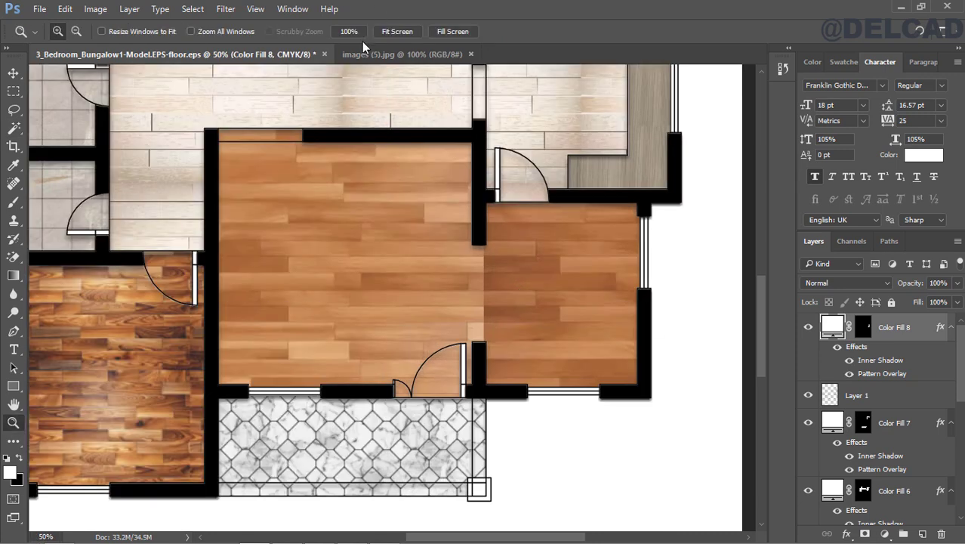
click(13, 129)
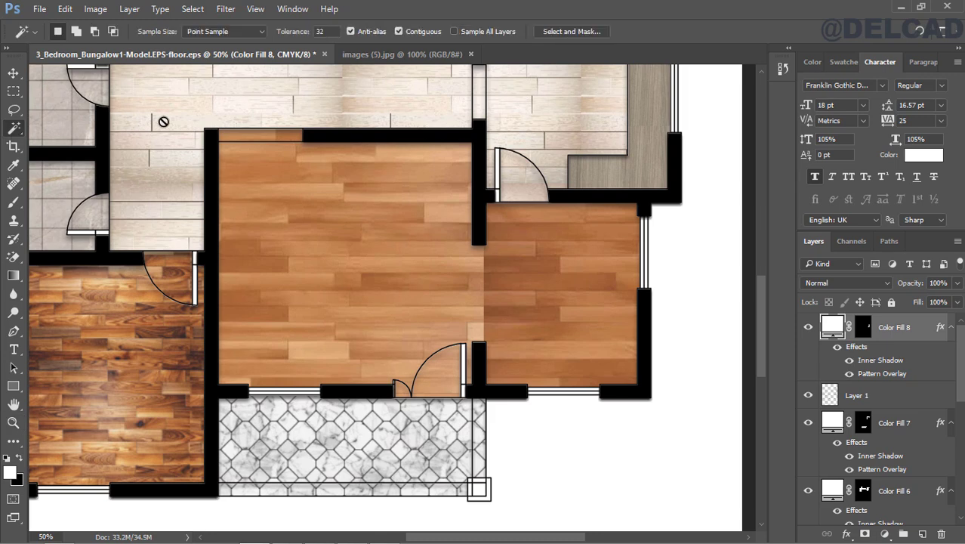
drag(759, 308, 759, 331)
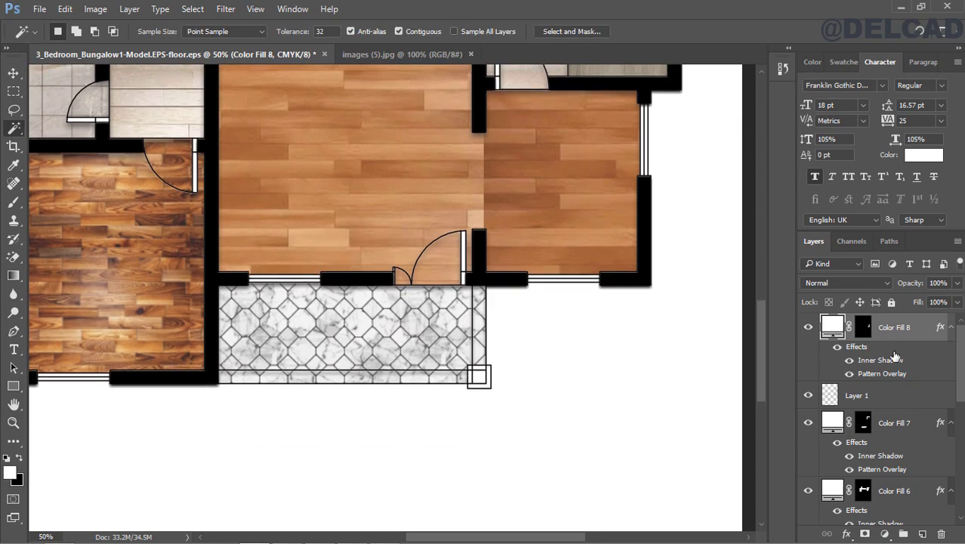
click(889, 396)
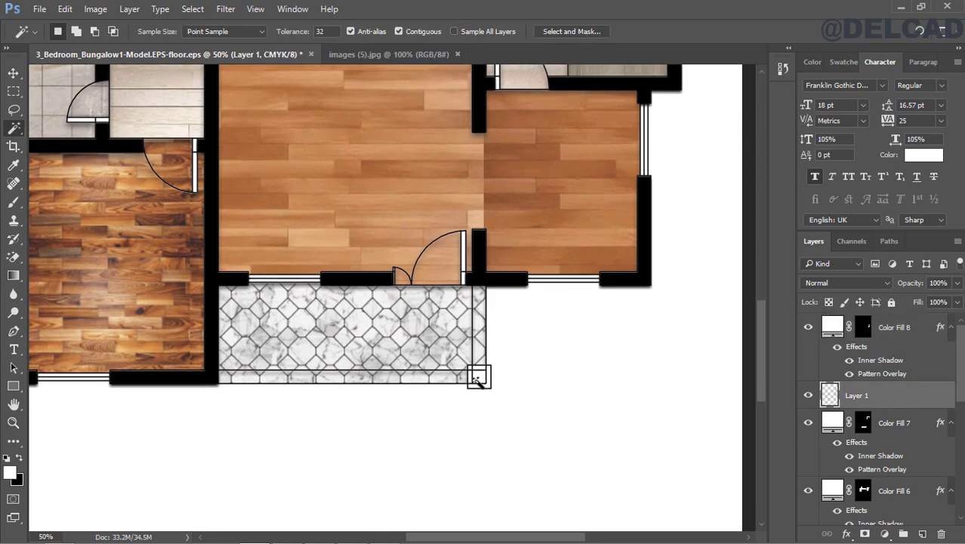
click(13, 422)
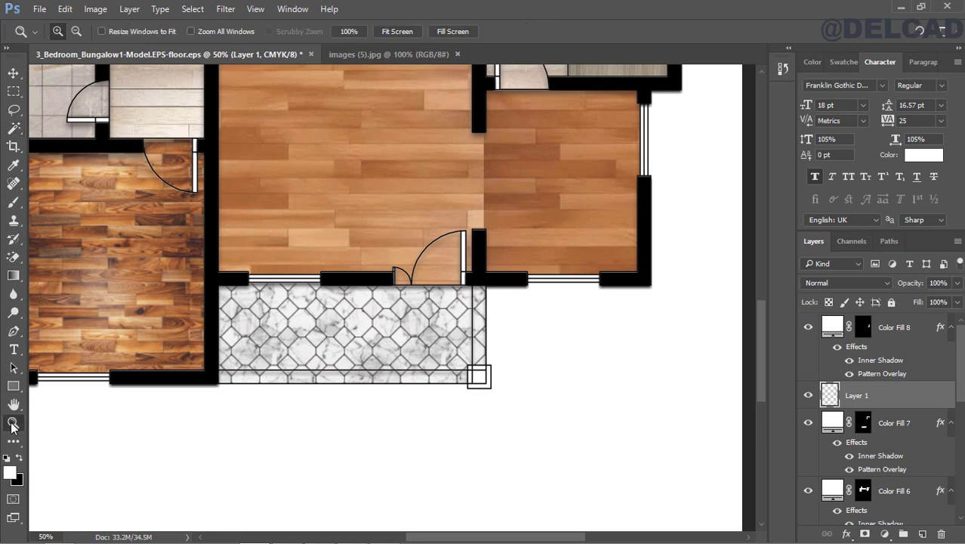
click(393, 376)
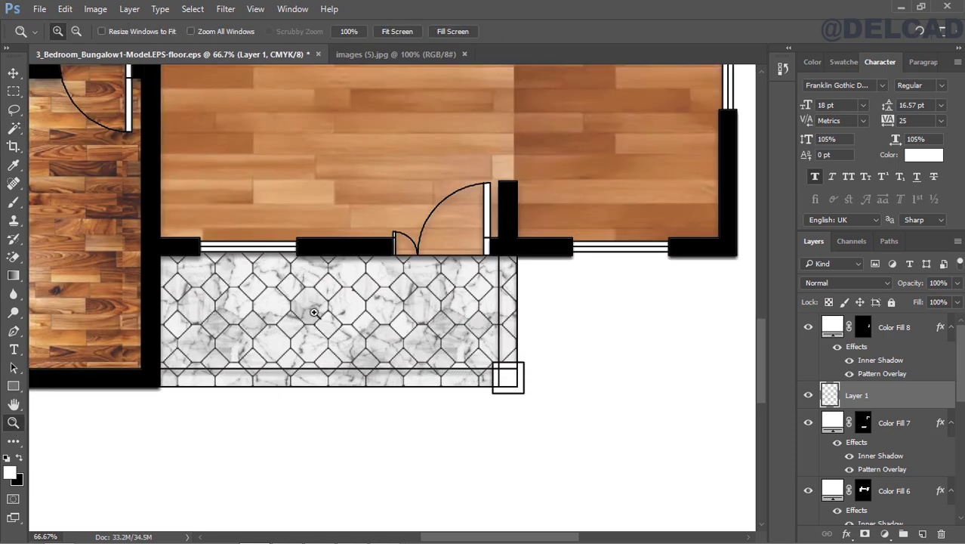
click(13, 127)
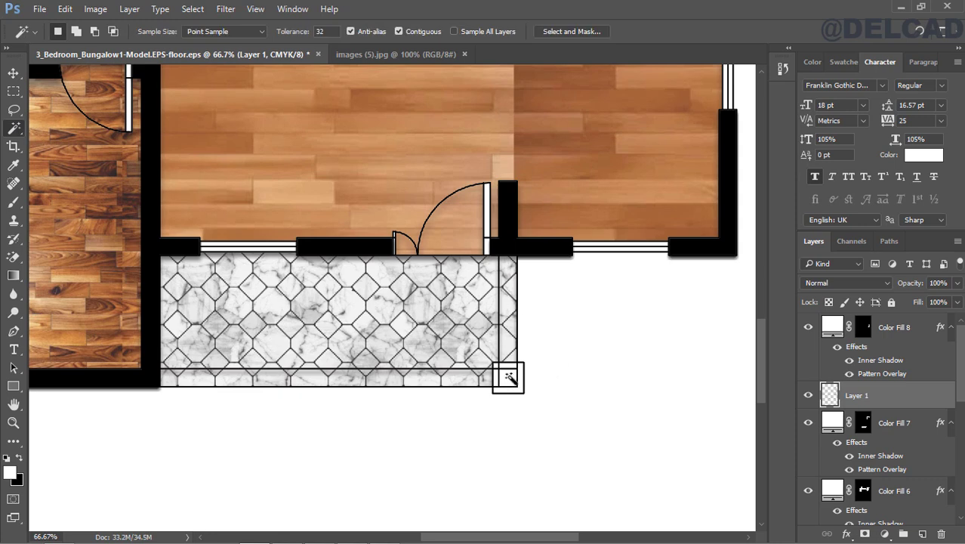
key(shift)
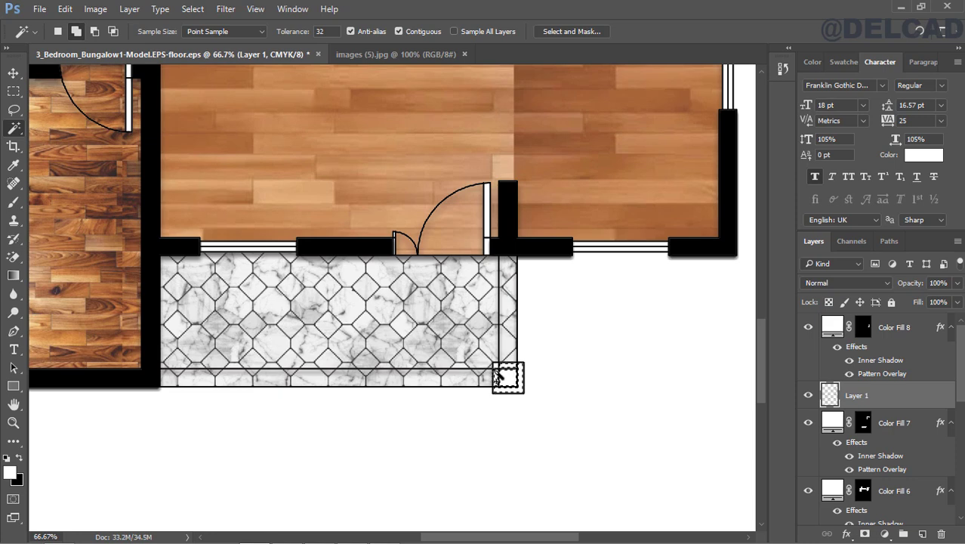
Step: Undo the last addition to the selection and add the front porch column's missed inner strip at higher magnification
shift+click(499, 371)
key(ctrl+z)
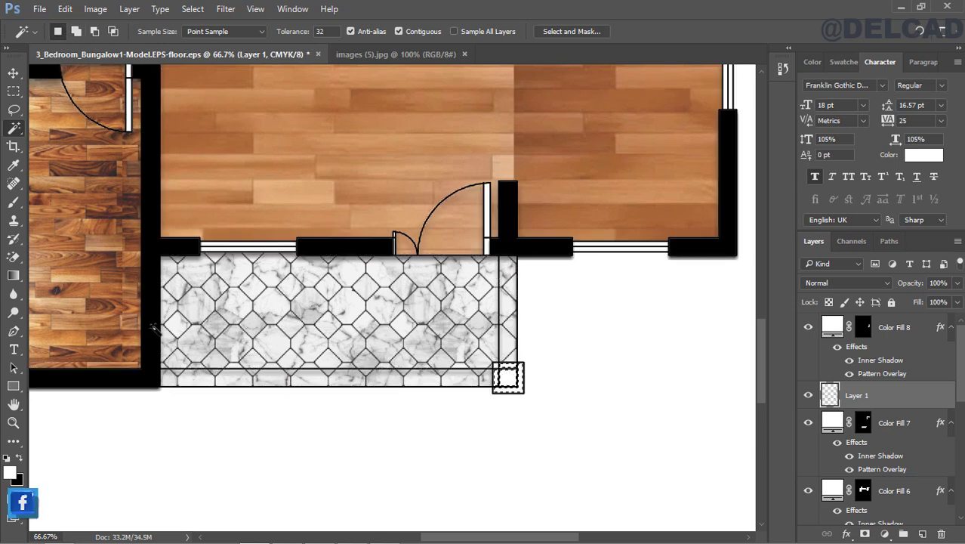
click(13, 423)
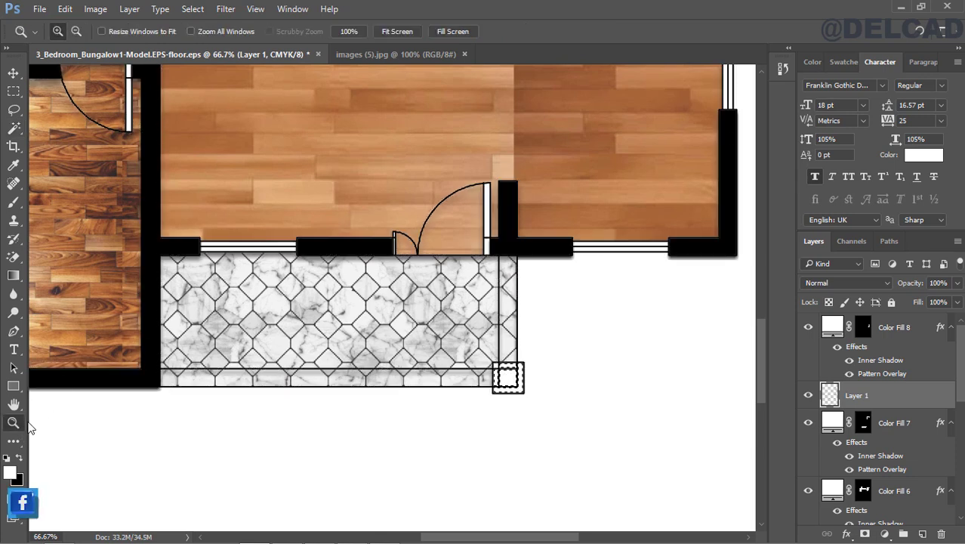
click(431, 369)
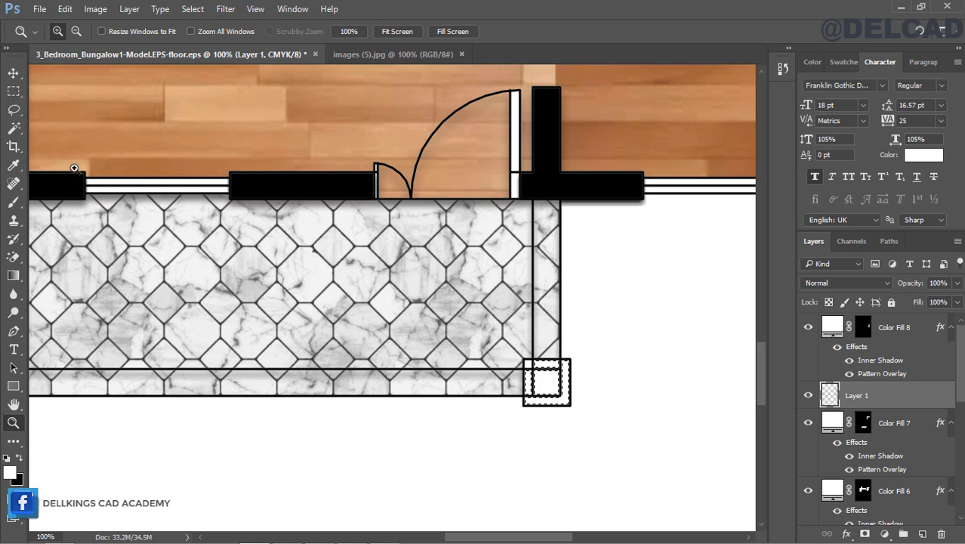
click(13, 128)
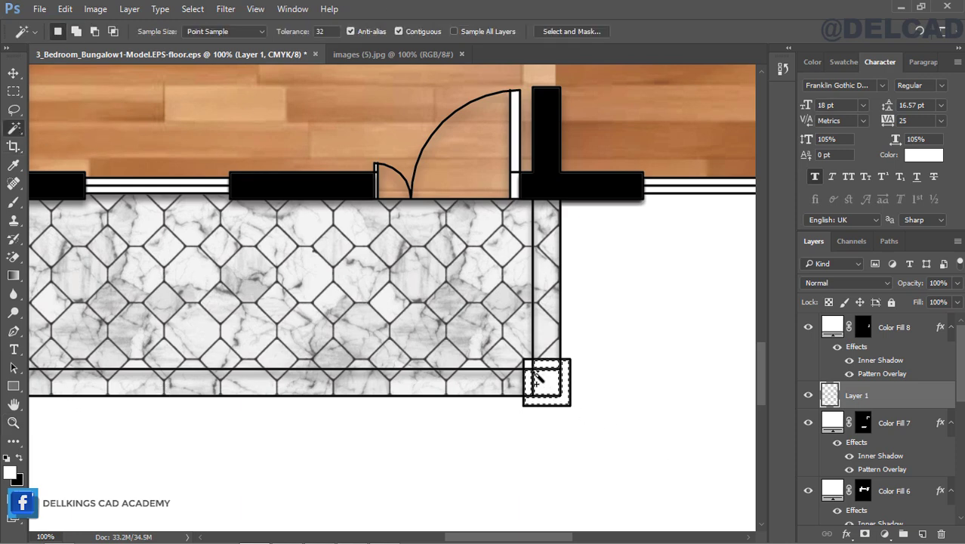
shift+click(537, 375)
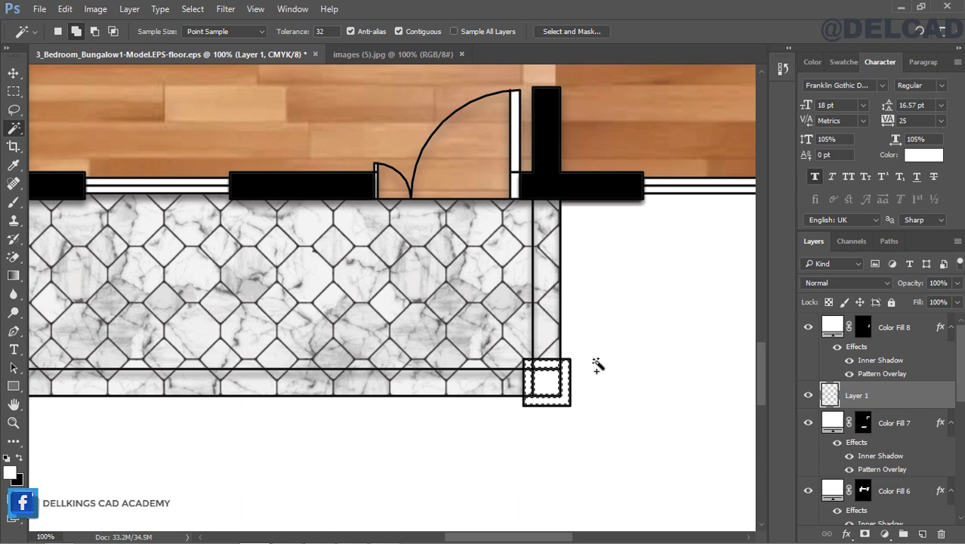
Step: Add all sections of the back porch's square corner column to the Magic Wand selection
drag(758, 386, 750, 229)
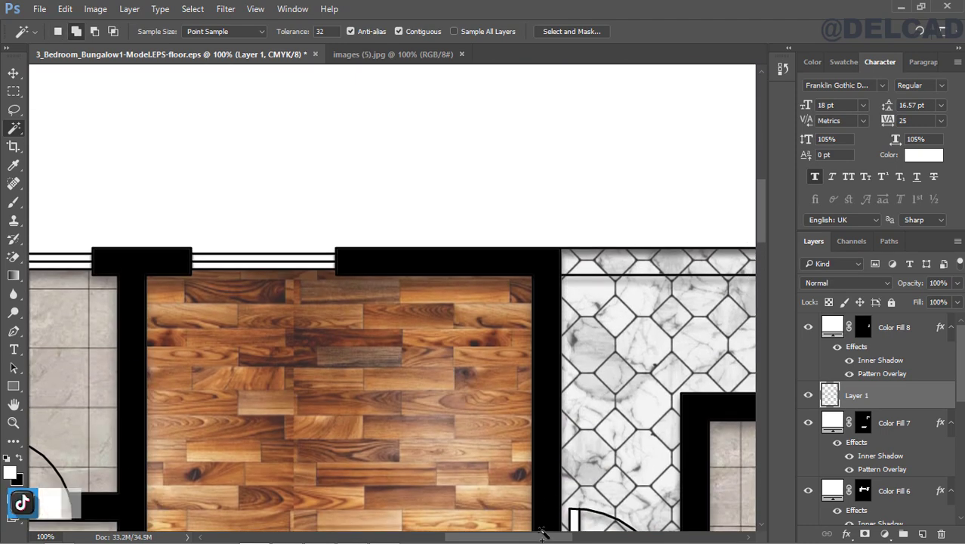
drag(542, 532, 610, 533)
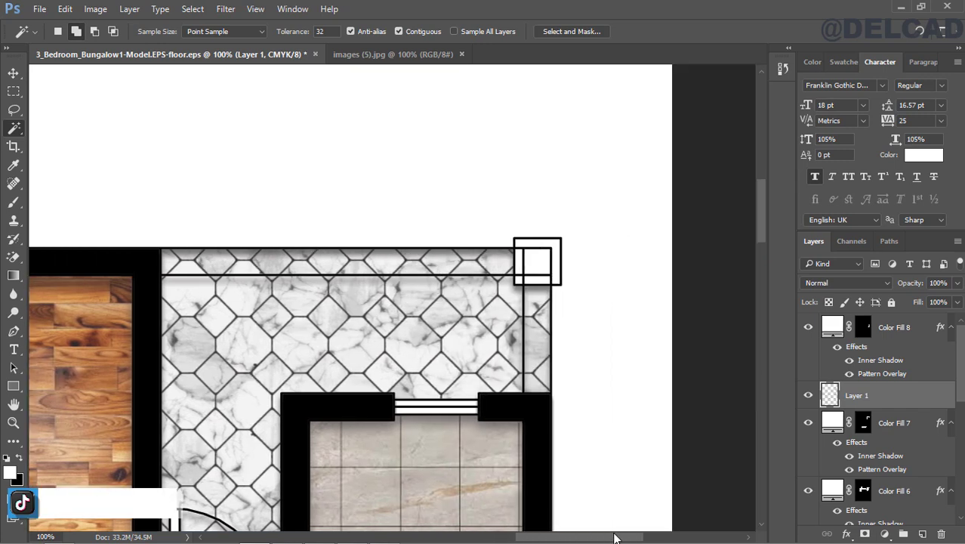
click(520, 261)
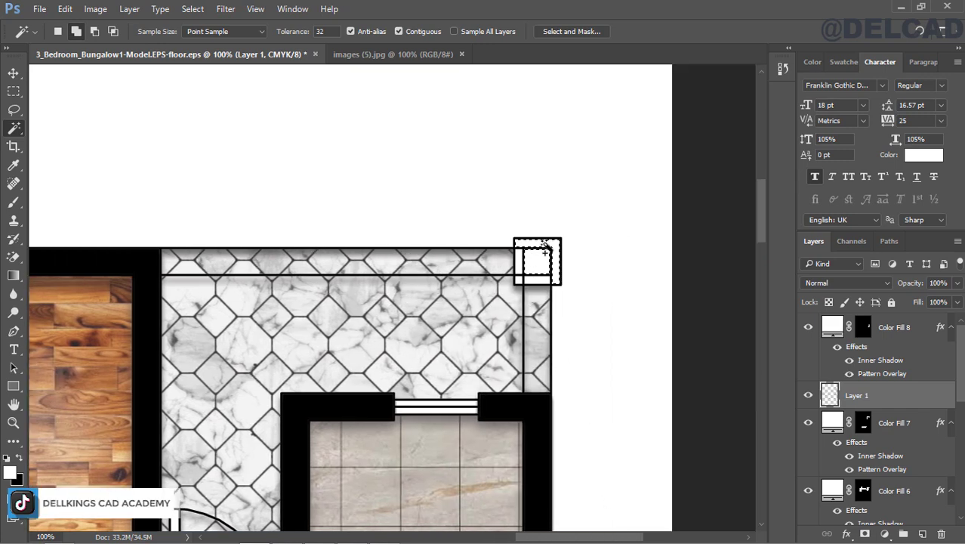
click(520, 265)
click(533, 281)
shift+click(519, 280)
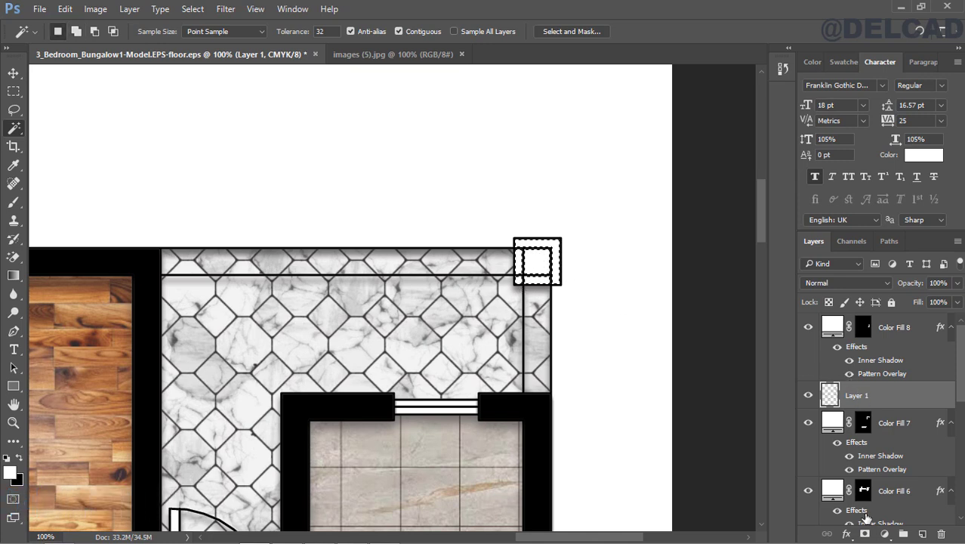
Step: Fill the selected porch corner columns with a Solid Color fill layer in black (000000)
click(886, 534)
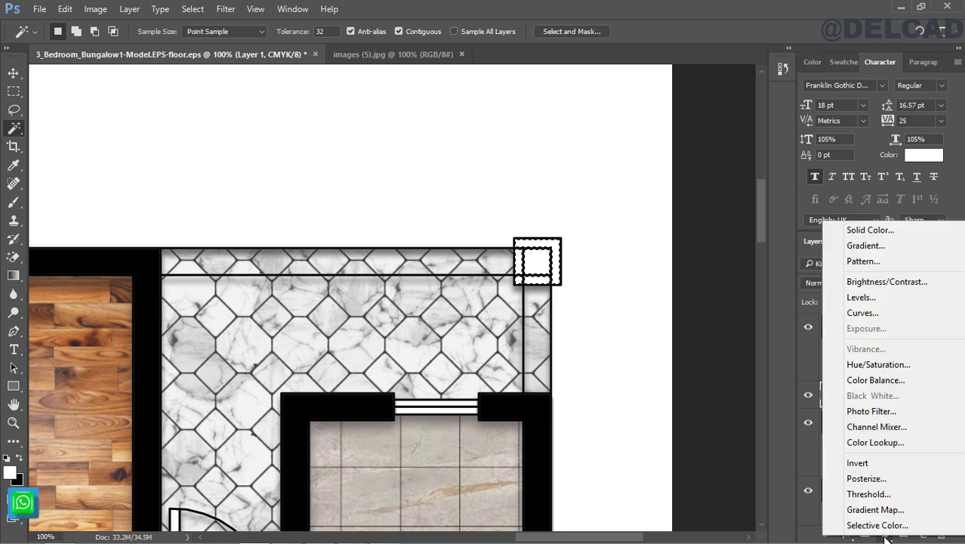
click(842, 229)
drag(620, 126, 705, 124)
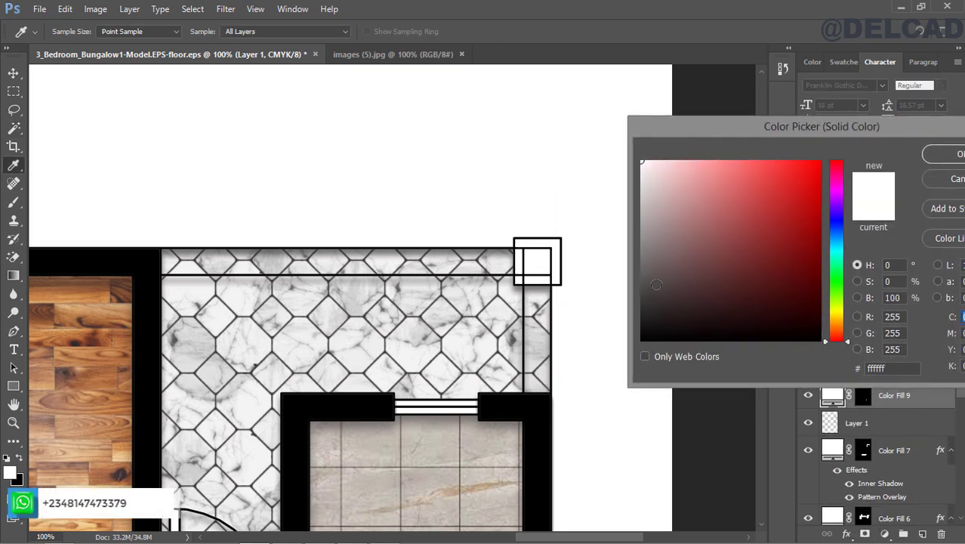
drag(641, 174, 640, 340)
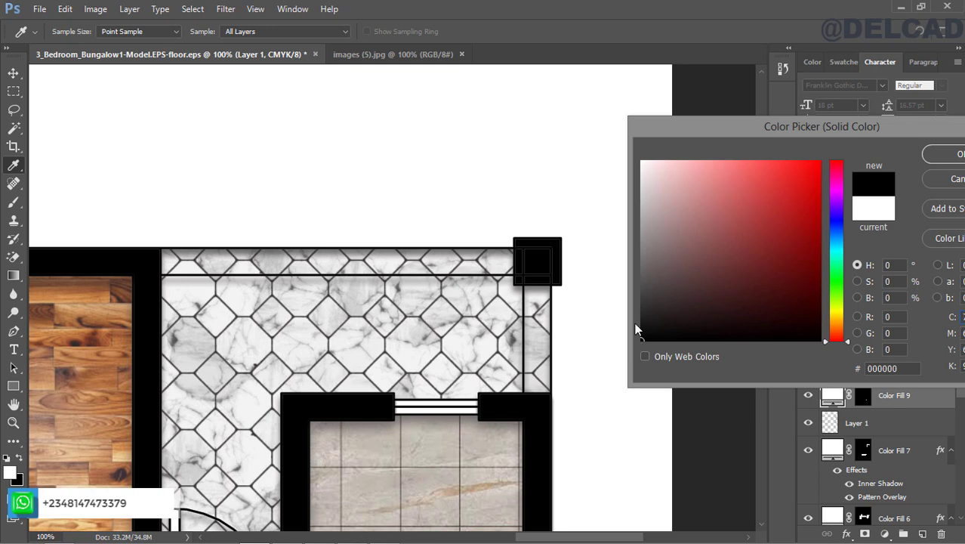
click(942, 154)
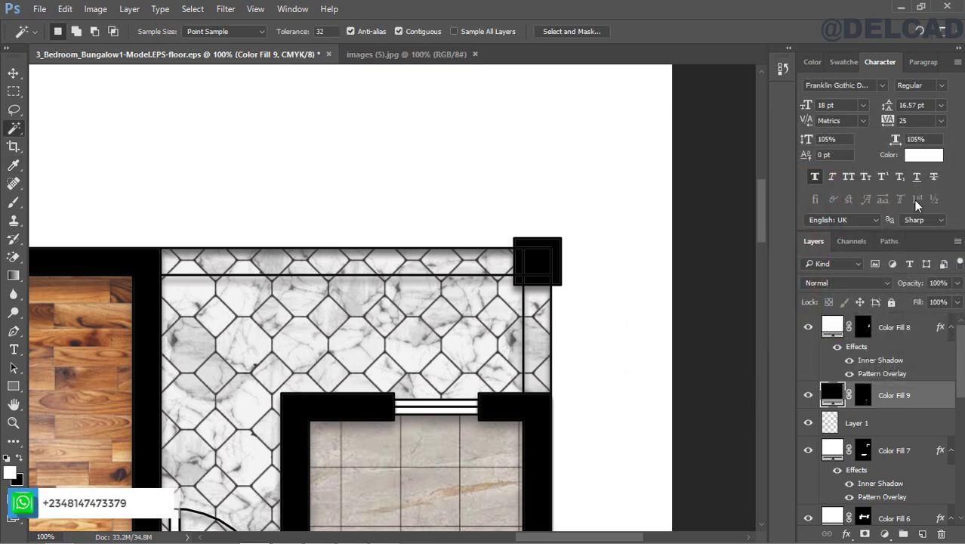
Step: Reorder the layers so Layer 1 is on top and Color Fill 9 sits above Color Fill 8, and deselect all layers
click(7, 423)
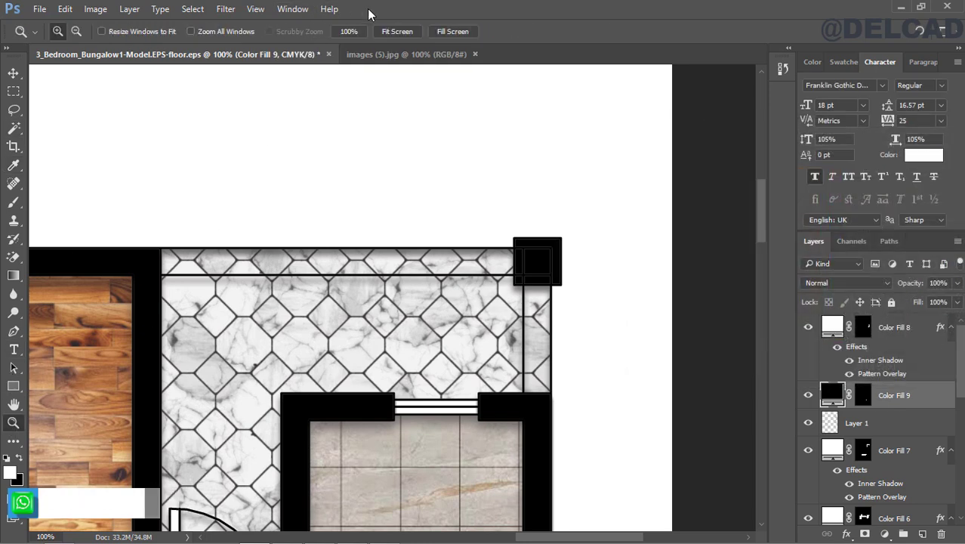
click(392, 29)
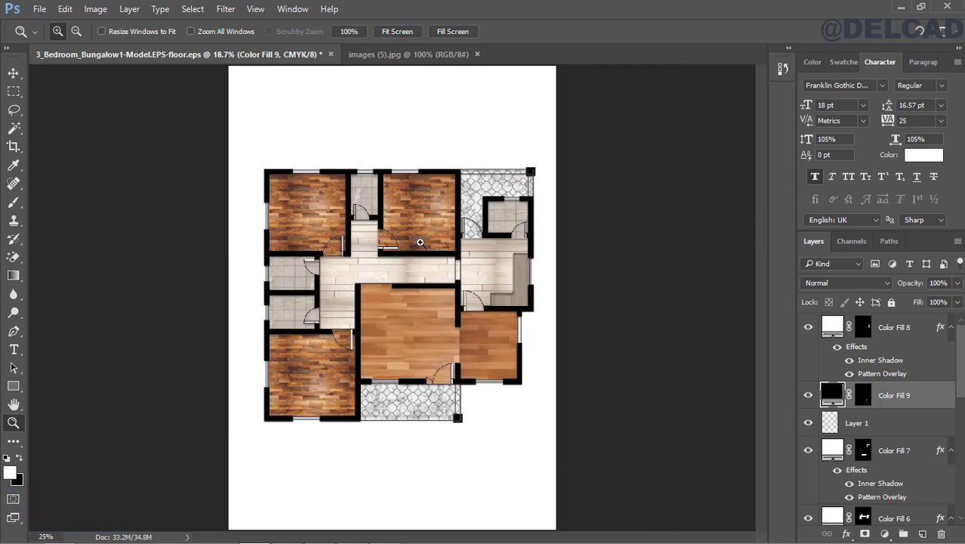
click(420, 241)
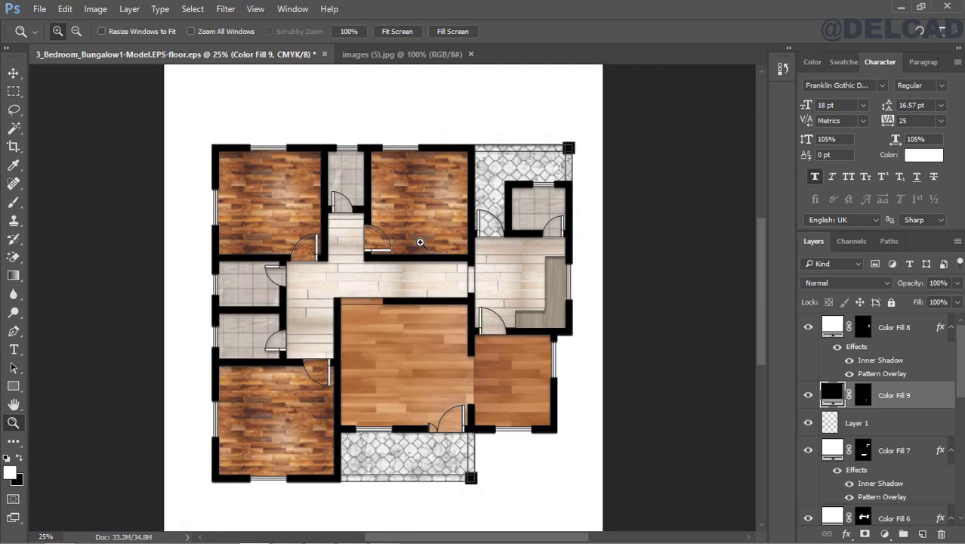
click(13, 73)
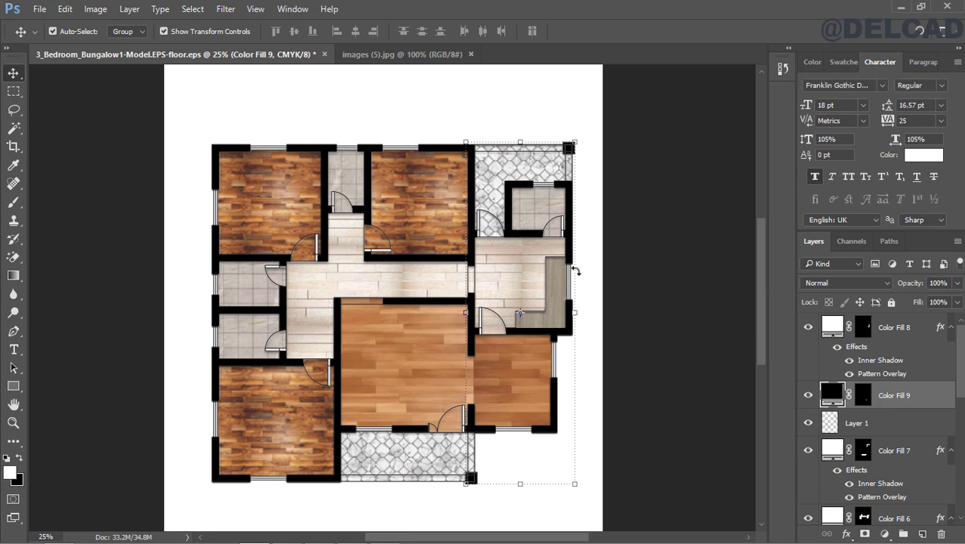
click(901, 335)
drag(888, 338, 902, 369)
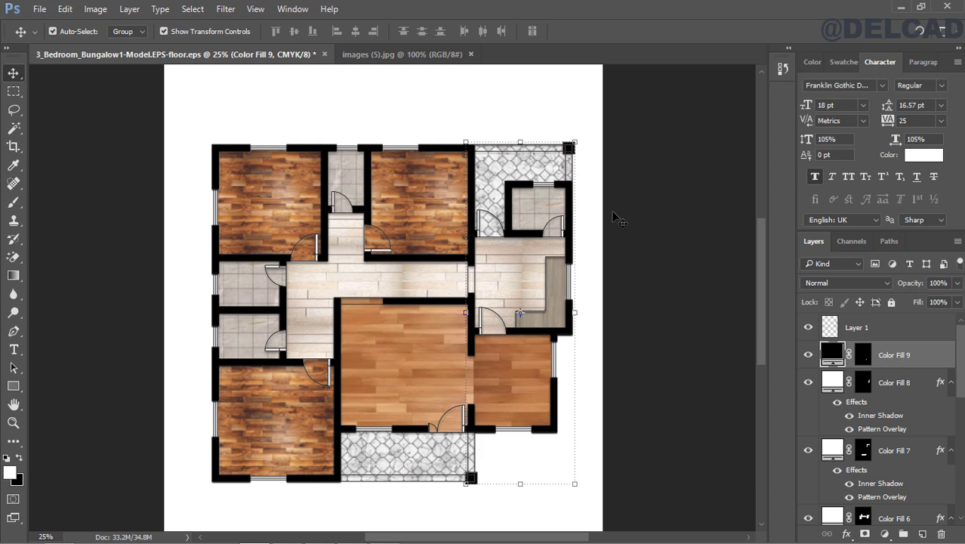
click(637, 211)
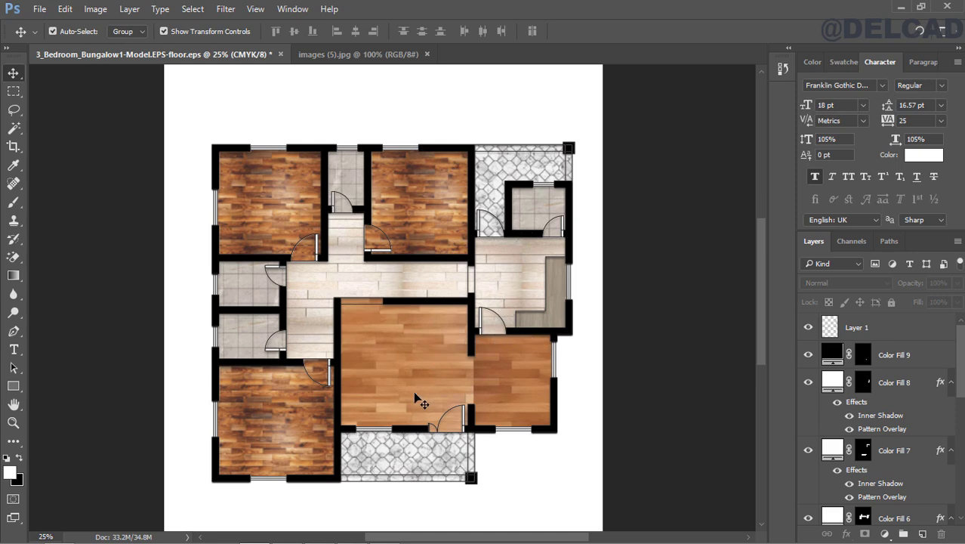
Step: Place the double bed image b24c2f42c6ed19f005e2c74bf884990d from Downloads as an embedded object in the floor plan
click(43, 9)
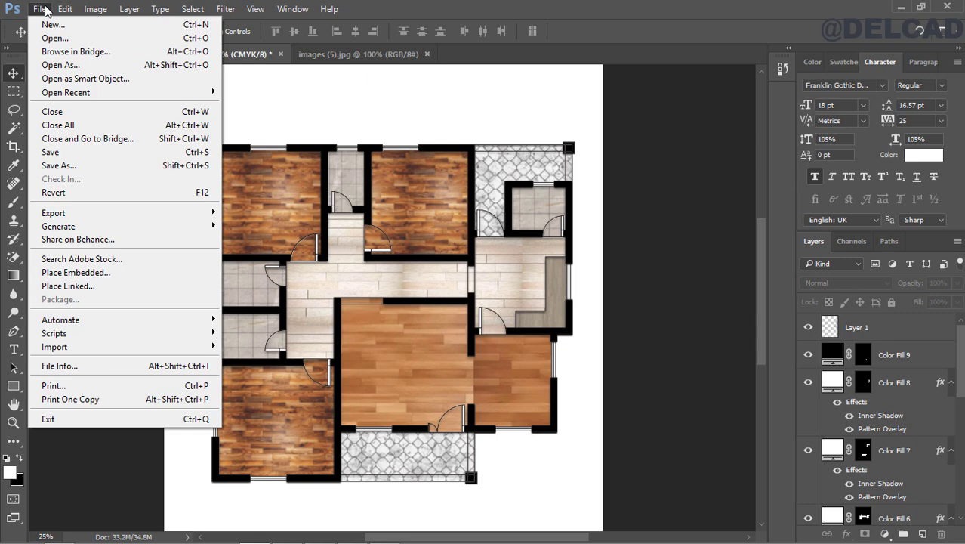
click(45, 9)
click(43, 9)
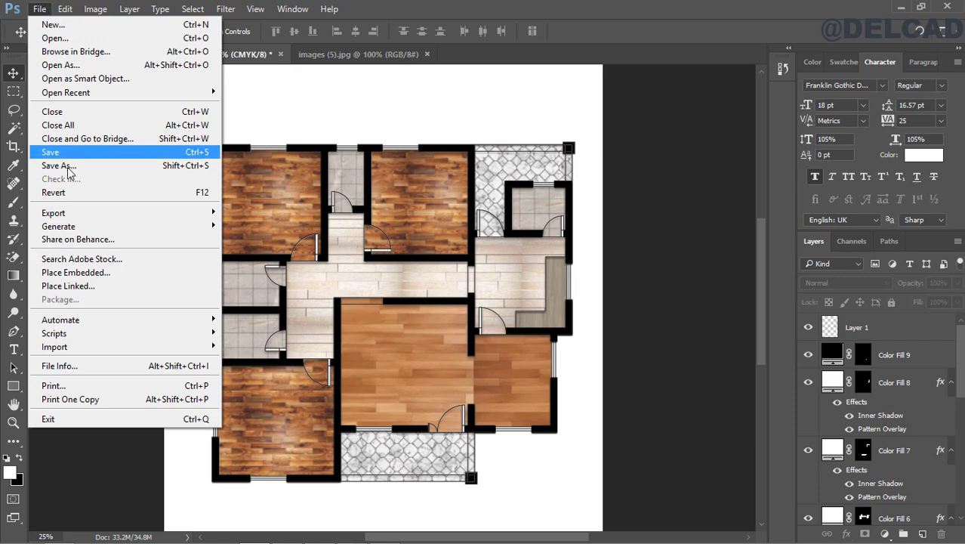
click(75, 272)
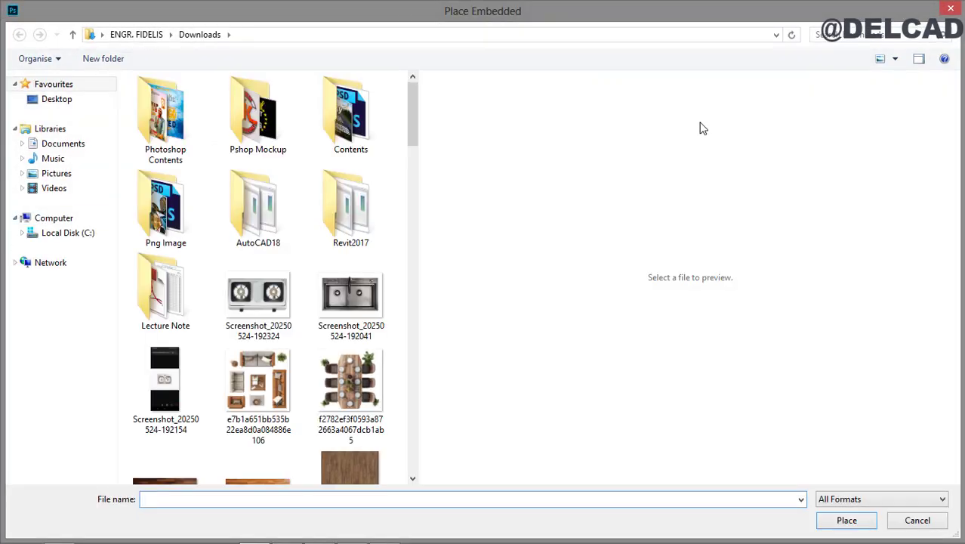
drag(413, 98, 404, 187)
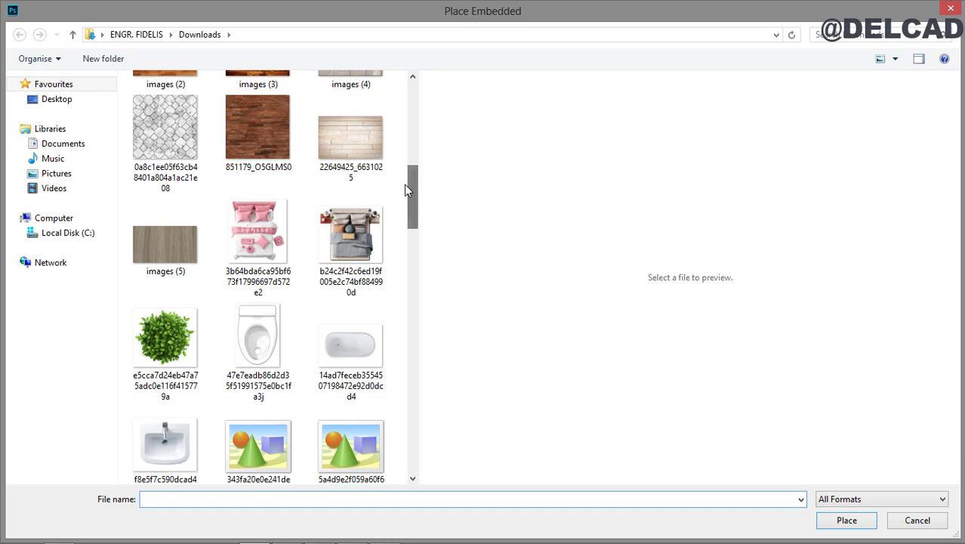
click(365, 242)
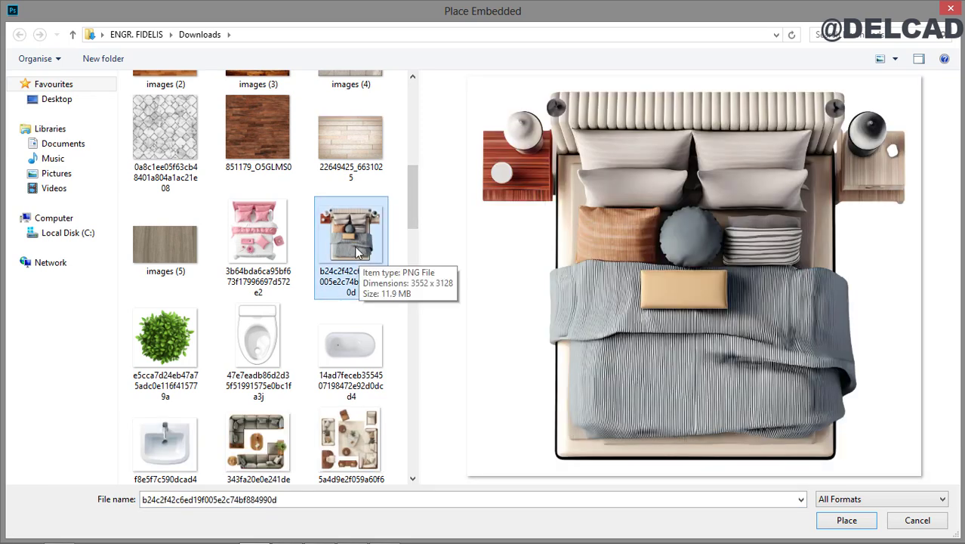
click(847, 520)
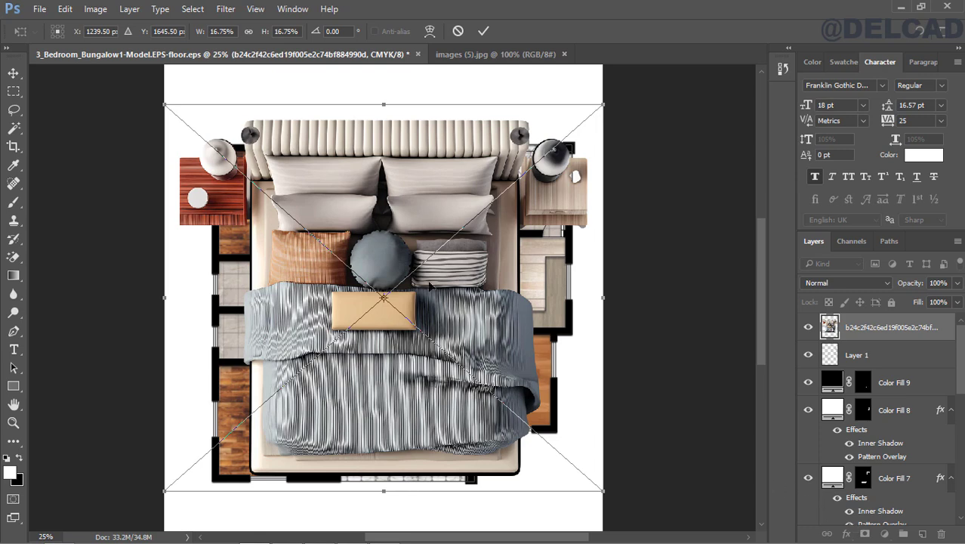
Step: Link the bed's width and height, scale it down to 2.94%, and position it inside the upper-left bedroom
drag(163, 102, 264, 240)
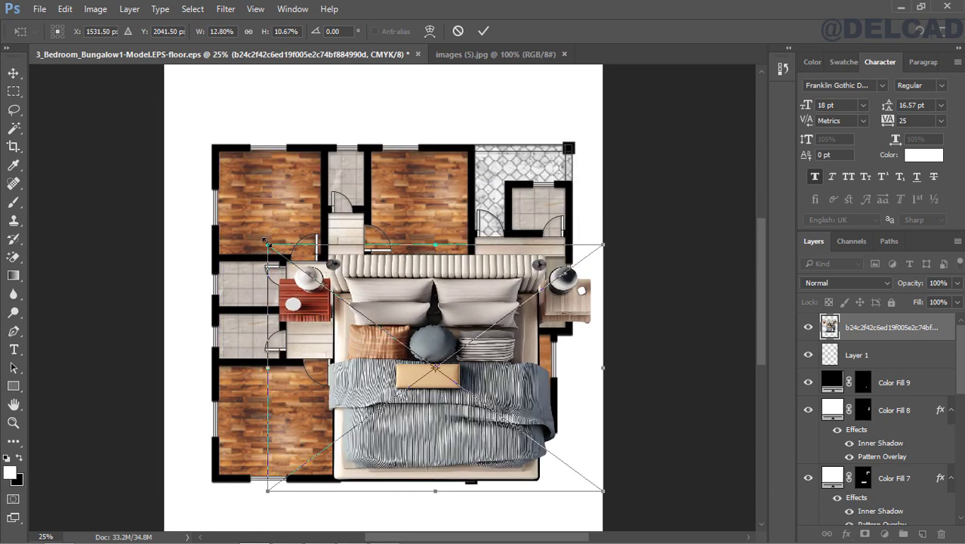
click(248, 32)
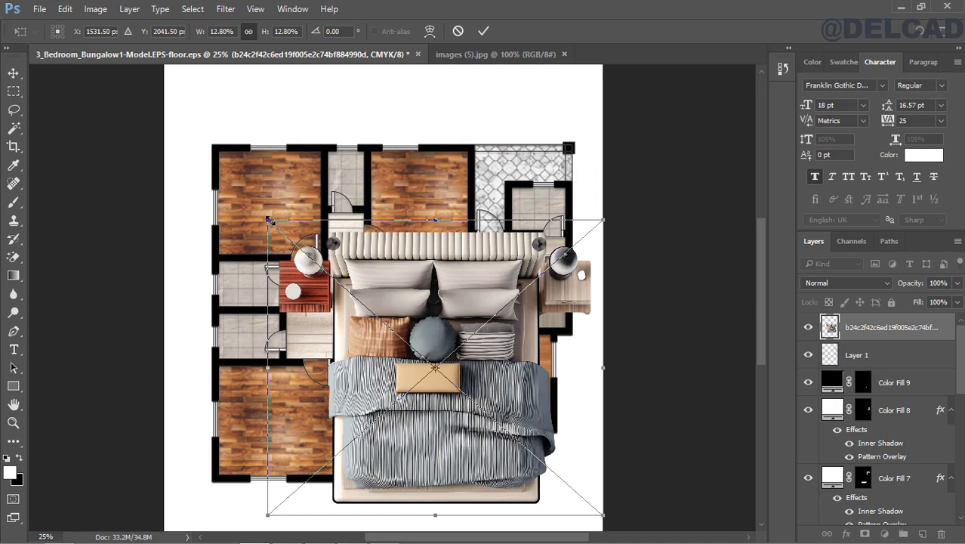
drag(267, 220, 272, 195)
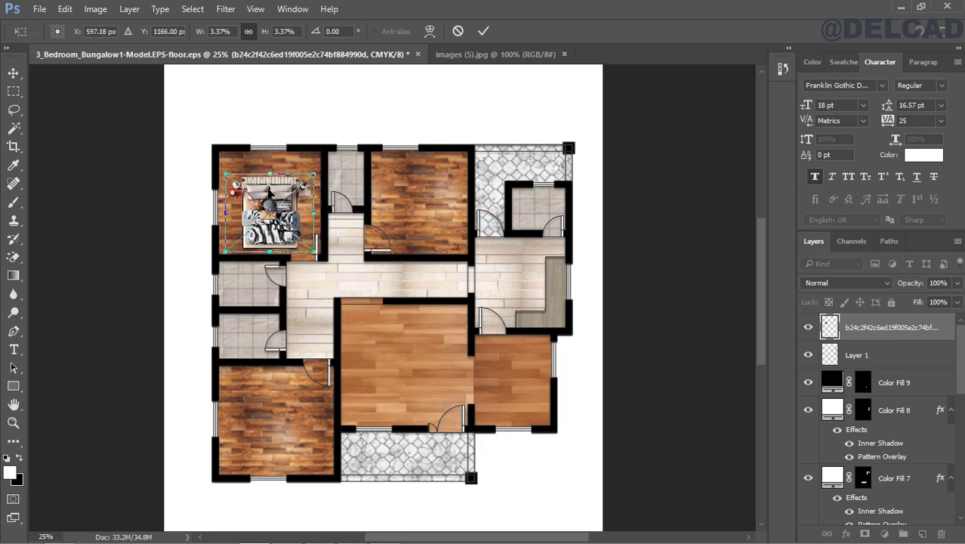
drag(225, 174, 236, 184)
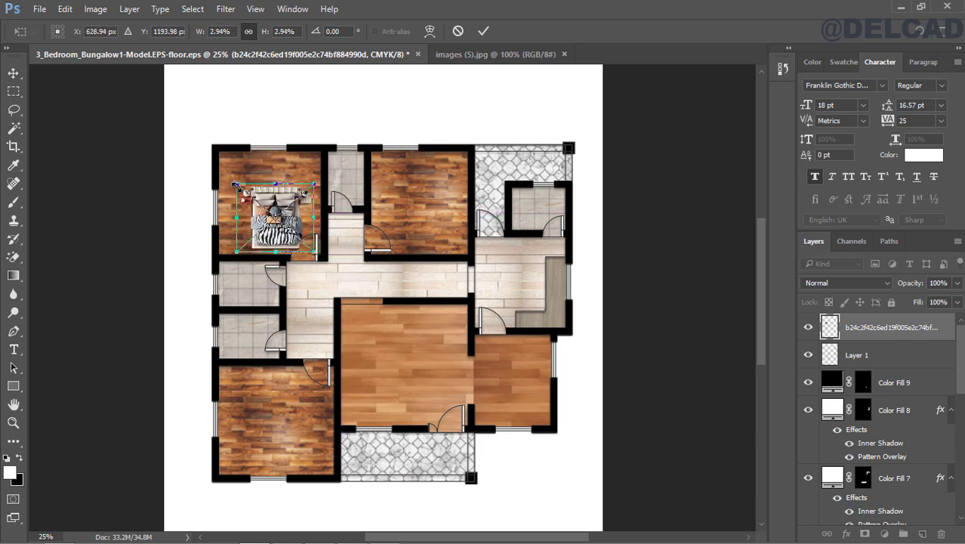
Step: Rotate the bed to -90° and commit the transform
drag(334, 181, 272, 126)
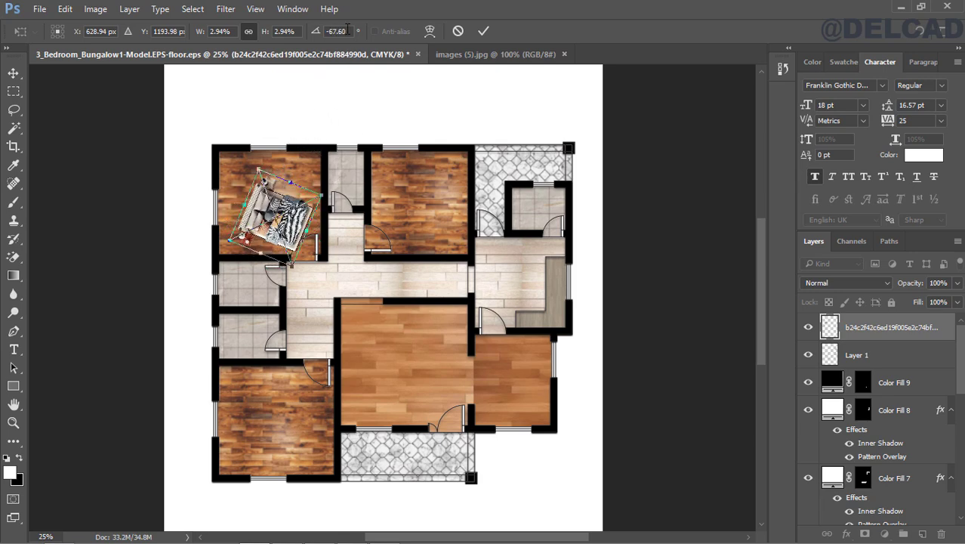
click(336, 31)
text(-90)
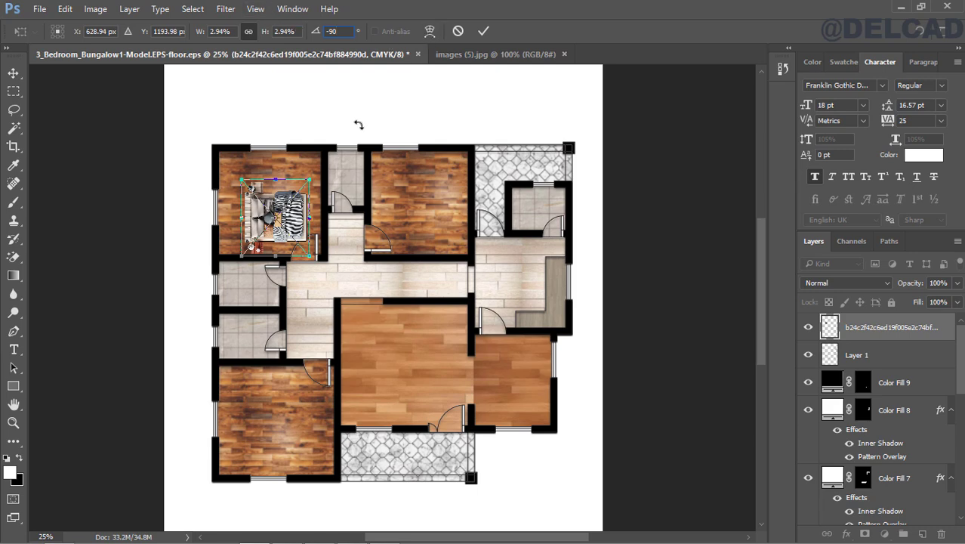
click(485, 32)
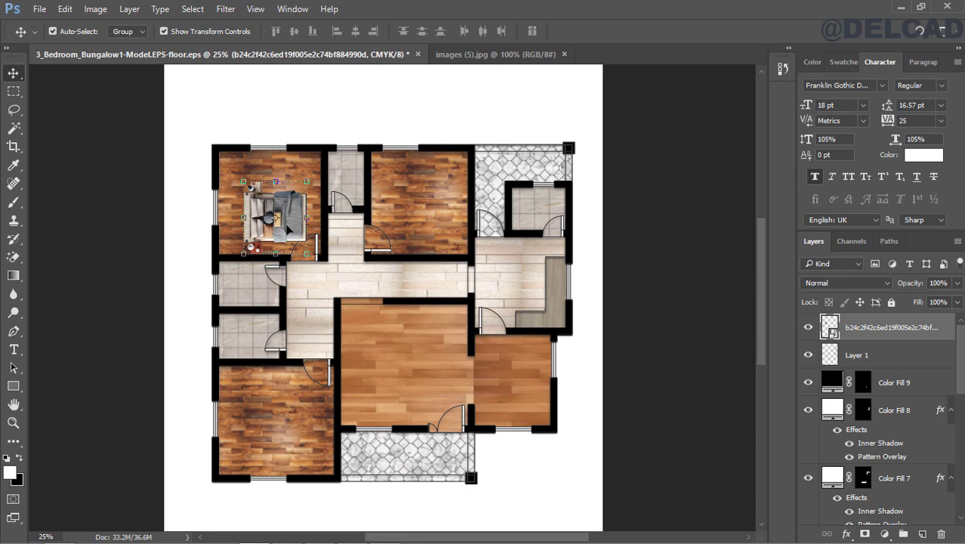
Step: Move the bed up and left in the upper-left bedroom so its headboard stands near the window wall
click(13, 422)
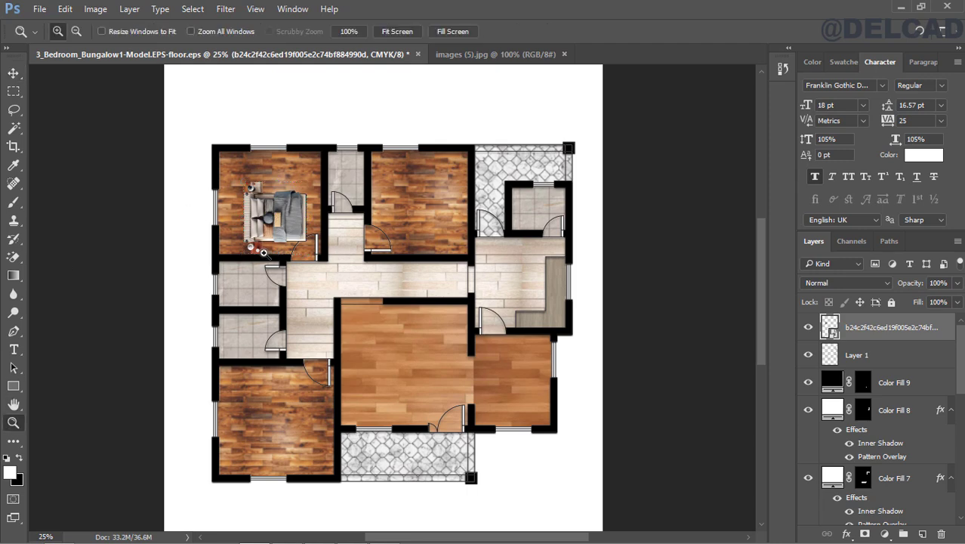
click(312, 212)
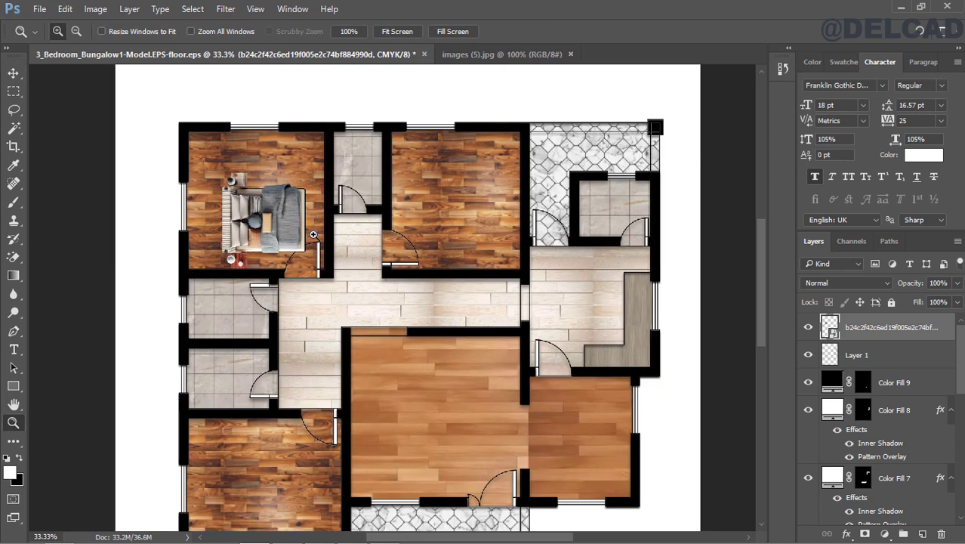
click(312, 212)
click(13, 72)
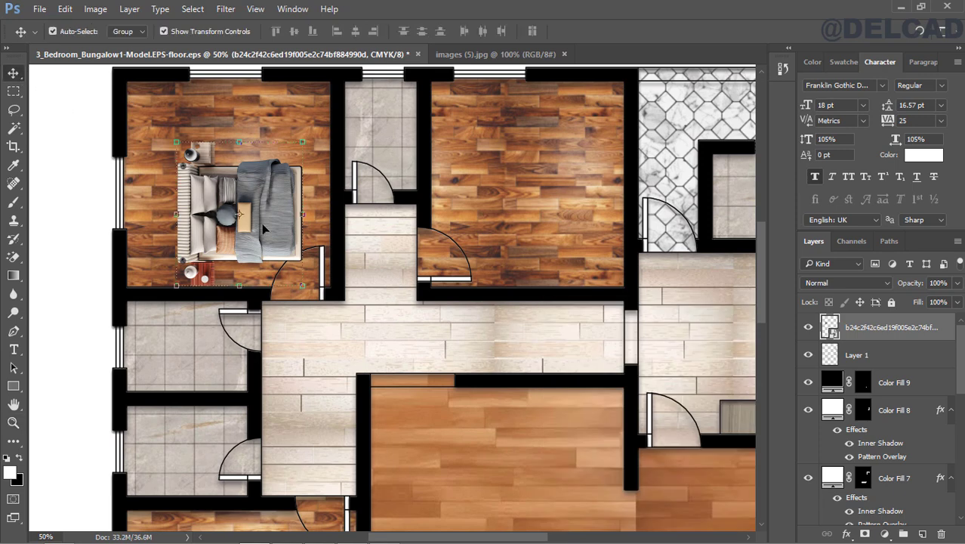
drag(263, 228, 224, 197)
key(Left)
key(Left)
key(Left)
key(Left)
key(Left)
key(Left)
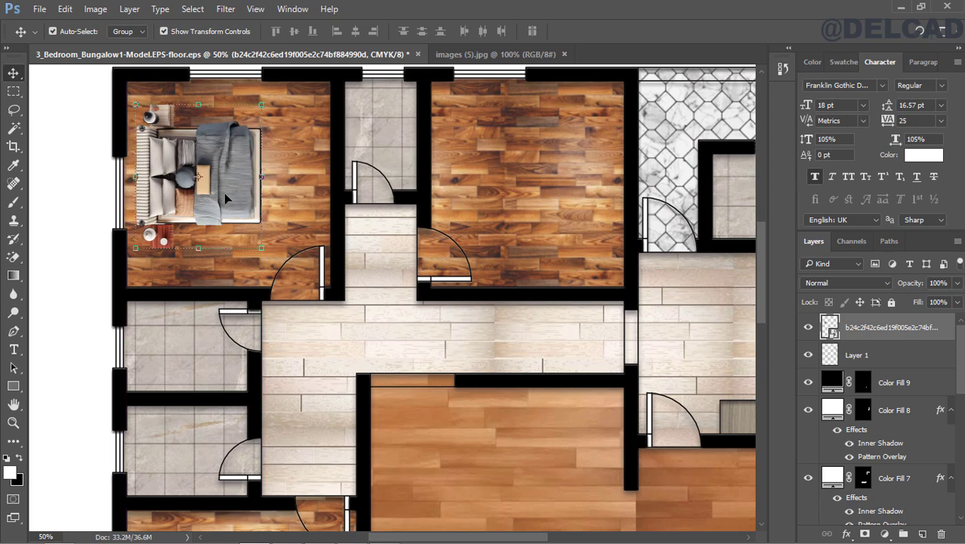
Step: Scale the bed proportionally to 2.64%, shift it slightly down in front of the window, and commit the transform
drag(260, 248, 251, 237)
click(248, 31)
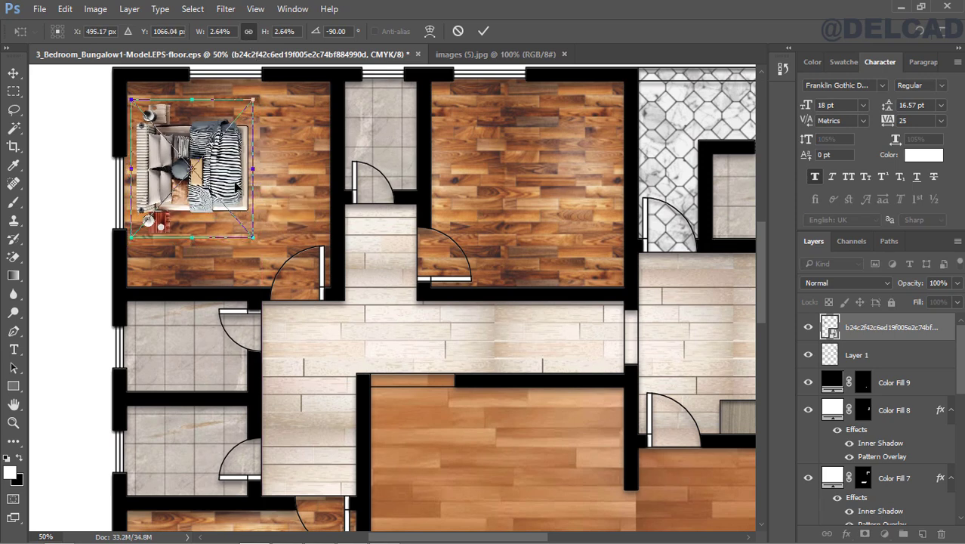
drag(240, 185, 237, 196)
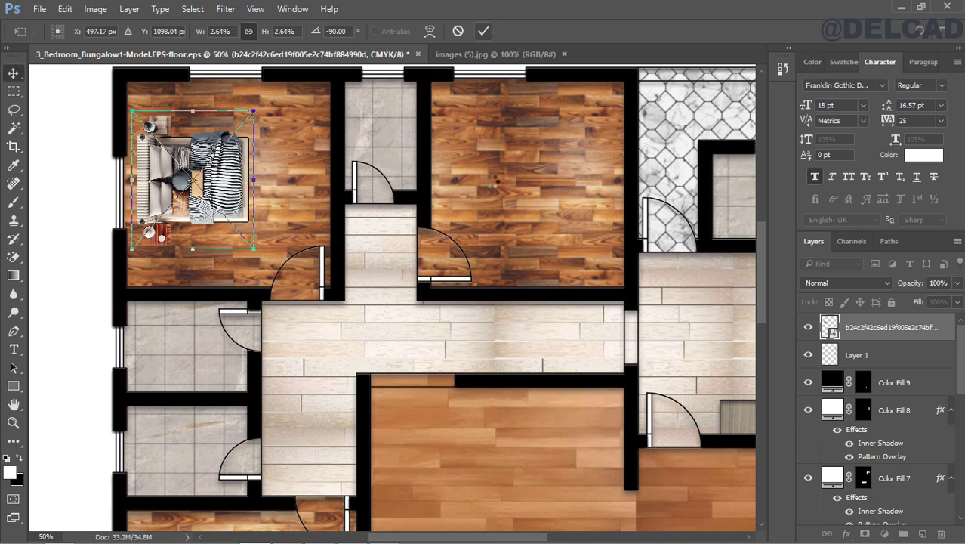
key(Return)
Step: Nudge the bed left in small increments to bring its headboard closer to the window wall
key(Left)
key(Left)
key(Left)
key(Left)
key(Left)
key(Left)
key(Left)
key(Left)
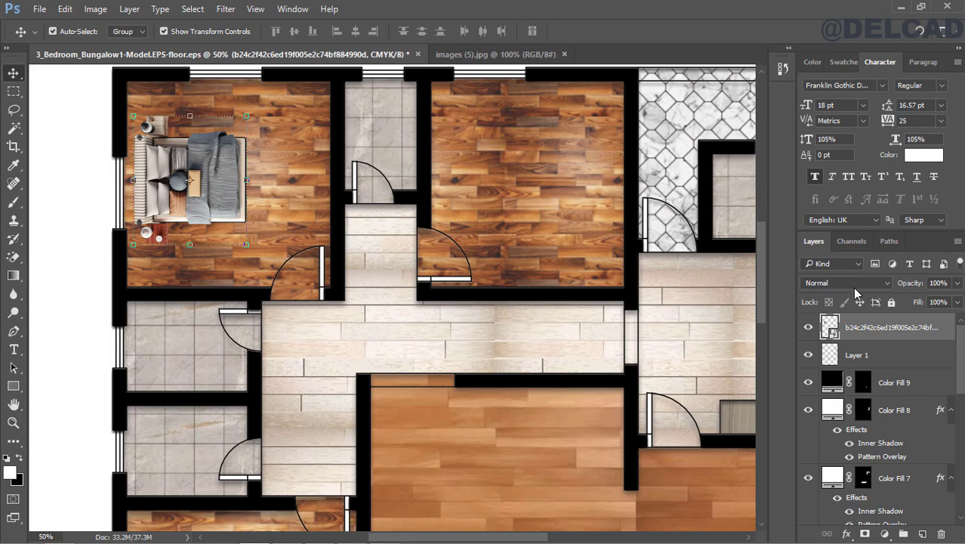
Step: Add a Drop Shadow to the bed layer with 8 px distance and 9% spread
right_click(892, 329)
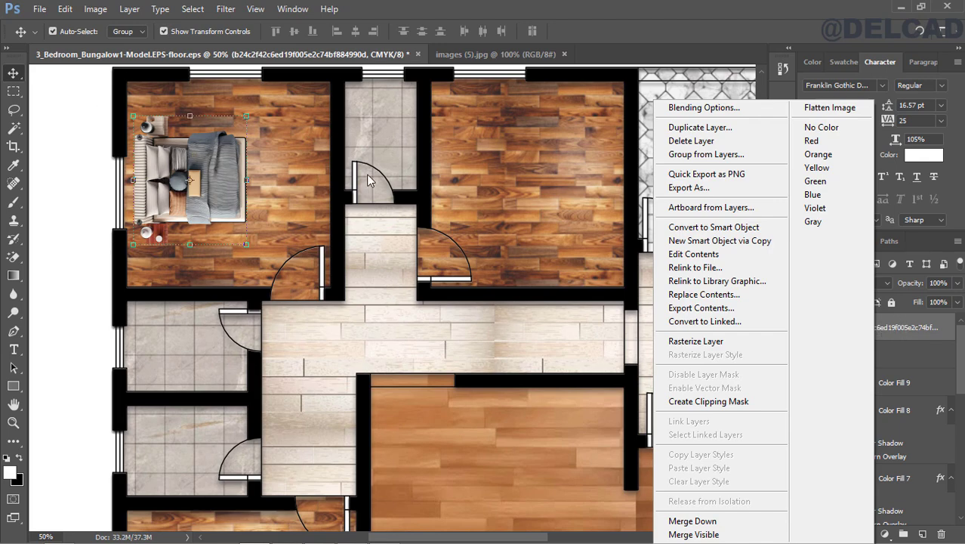
click(672, 108)
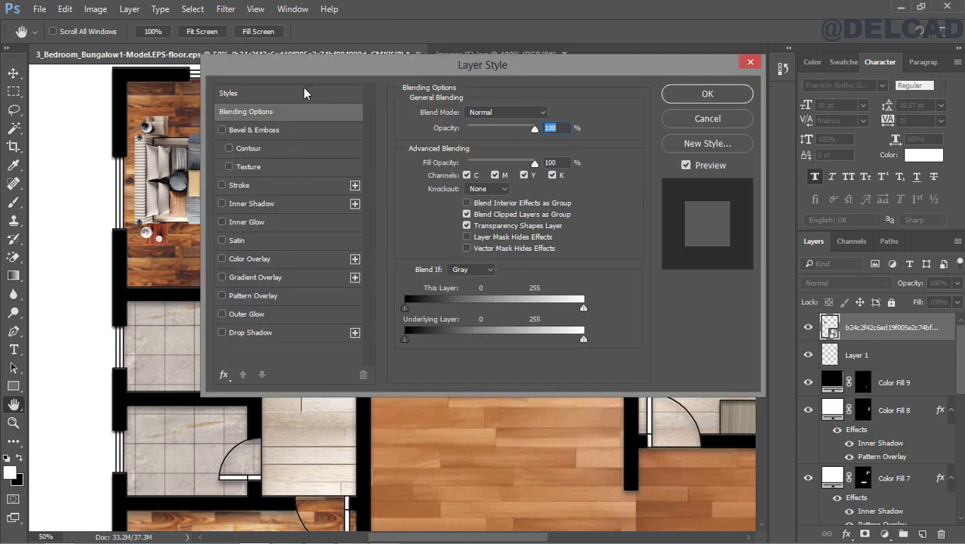
drag(363, 67, 472, 62)
click(331, 328)
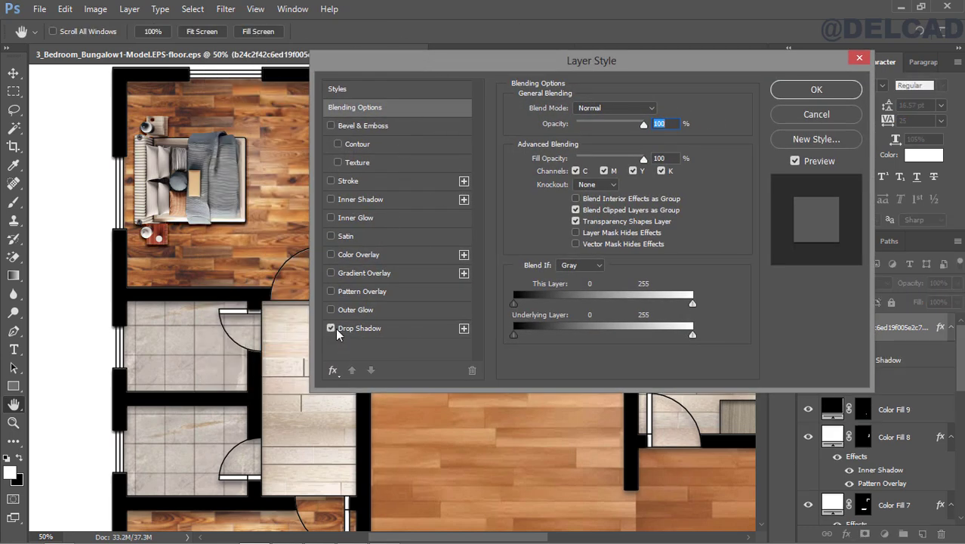
click(398, 330)
mouse_move(568, 177)
mouse_down()
mouse_move(572, 199)
mouse_move(568, 188)
mouse_up()
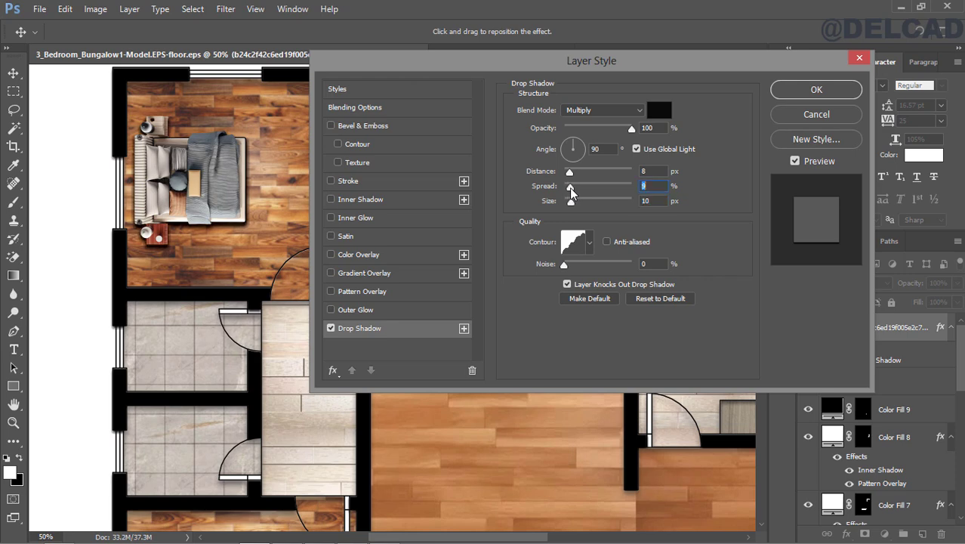
Step: Change the bed's drop shadow to Normal blend mode with 77% opacity
click(630, 112)
click(614, 119)
drag(620, 132, 616, 132)
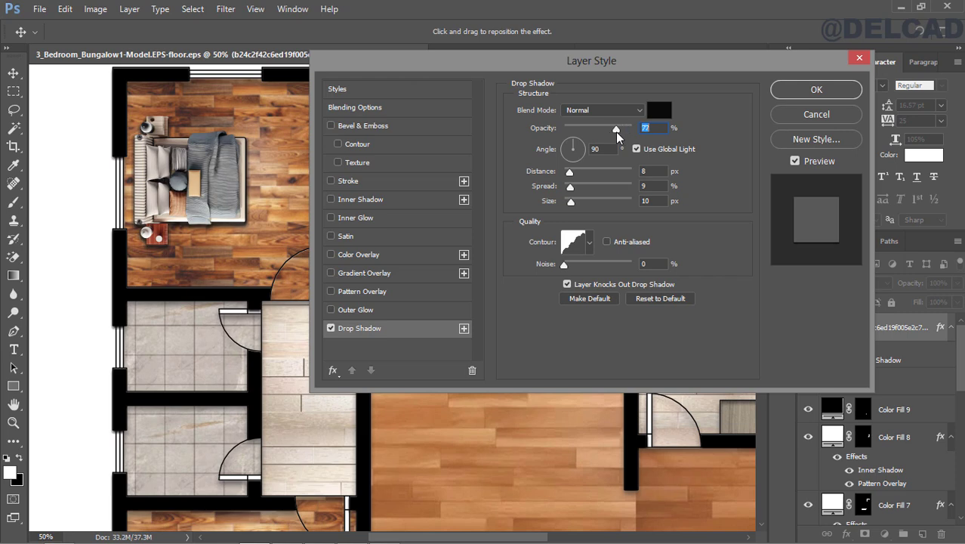
Step: Set the bed's drop shadow to 79° angle, 13 px distance, 15% spread and 21 px size, and apply the style
drag(570, 173, 572, 202)
drag(577, 173, 575, 173)
drag(572, 188, 574, 188)
click(575, 142)
drag(575, 173, 573, 173)
drag(573, 202, 574, 202)
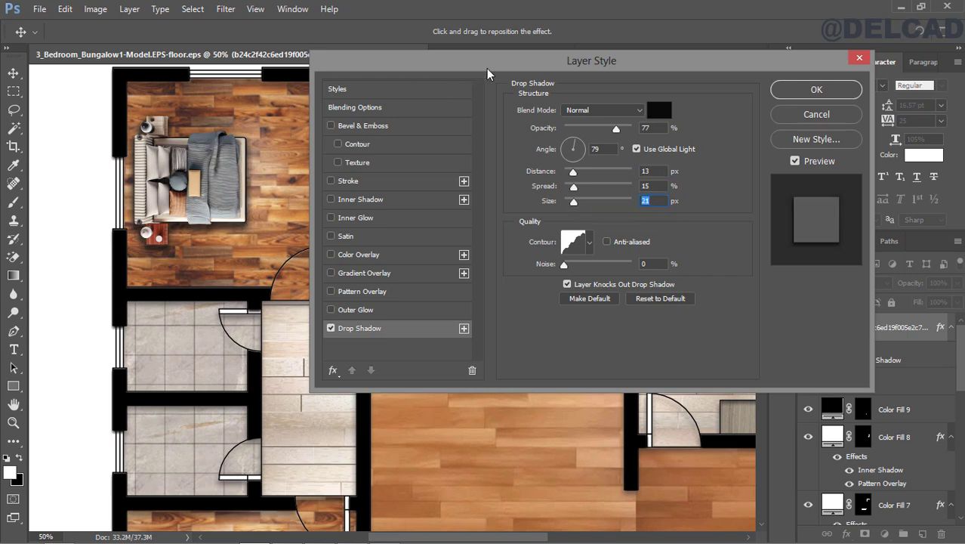
drag(487, 68, 506, 89)
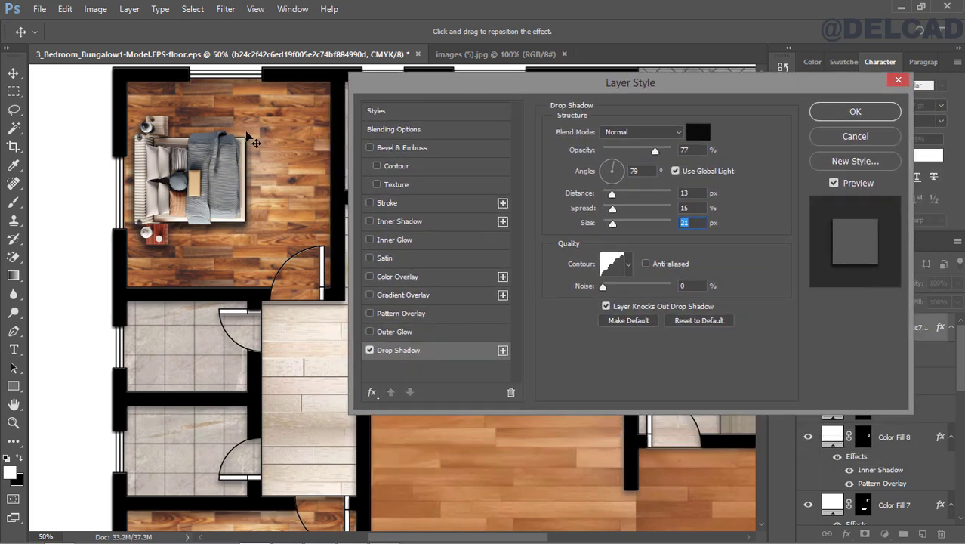
click(855, 111)
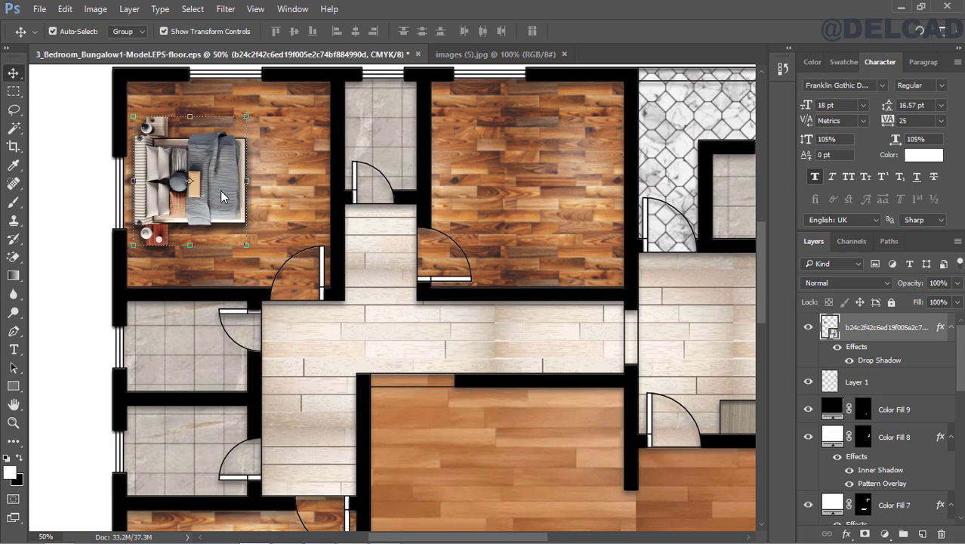
Step: Reselect the bed in the upper-left bedroom and duplicate its layer in place
click(73, 196)
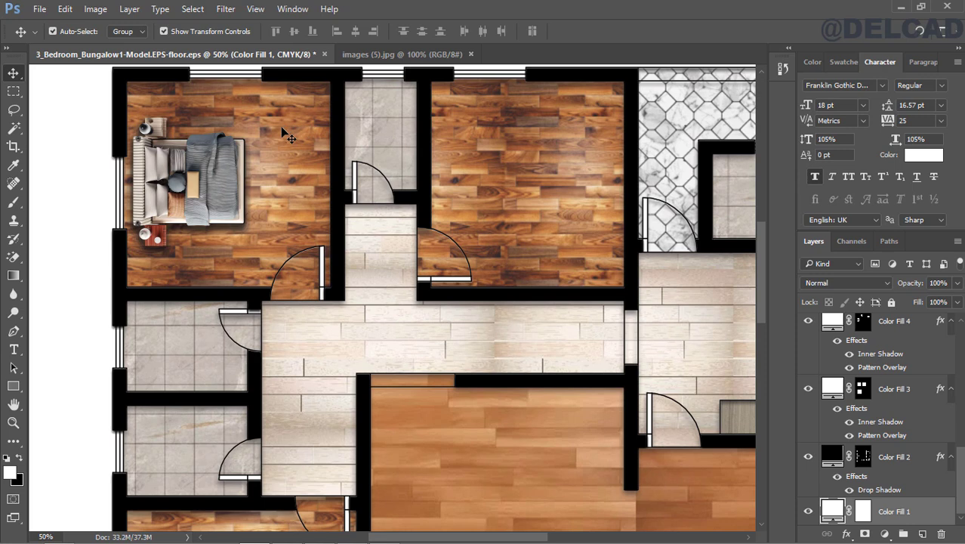
click(227, 171)
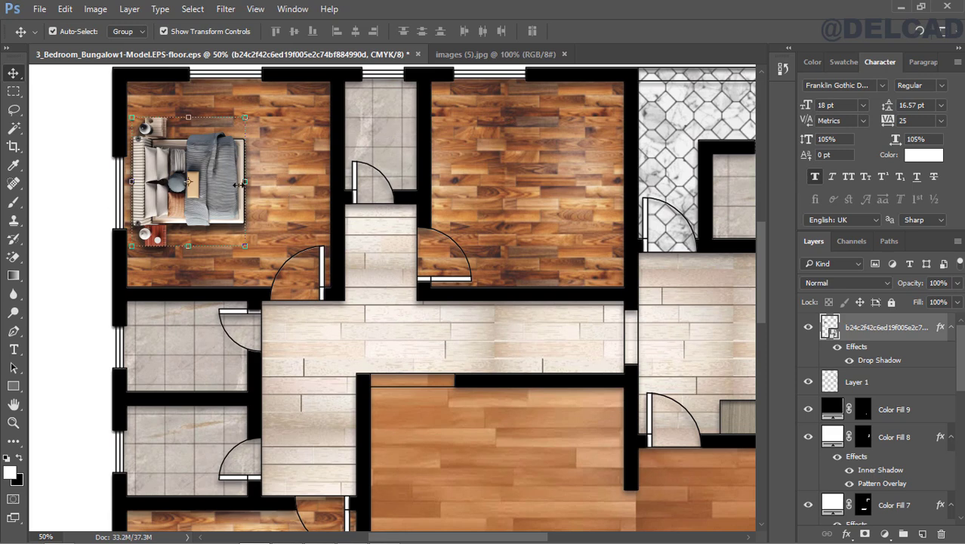
key(ctrl)
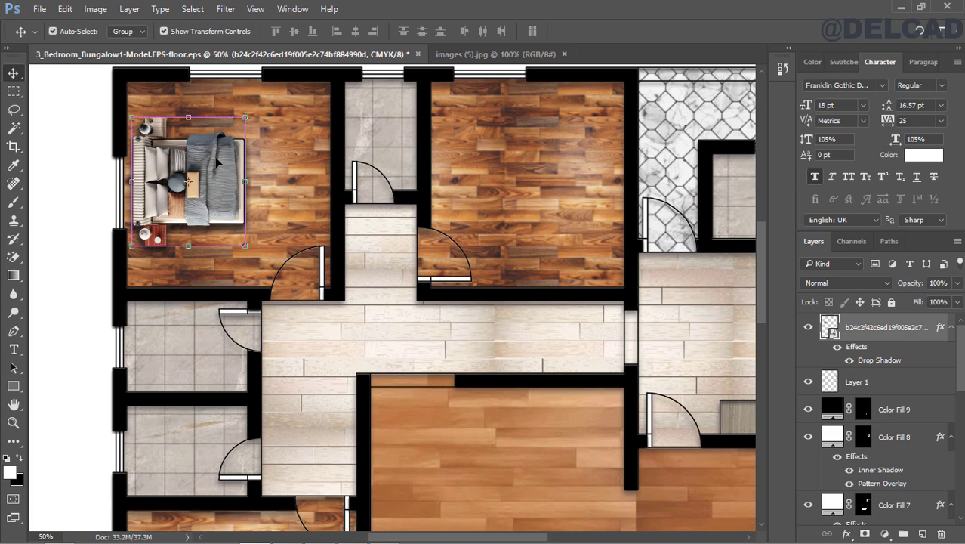
key(ctrl)
key(ctrl+j)
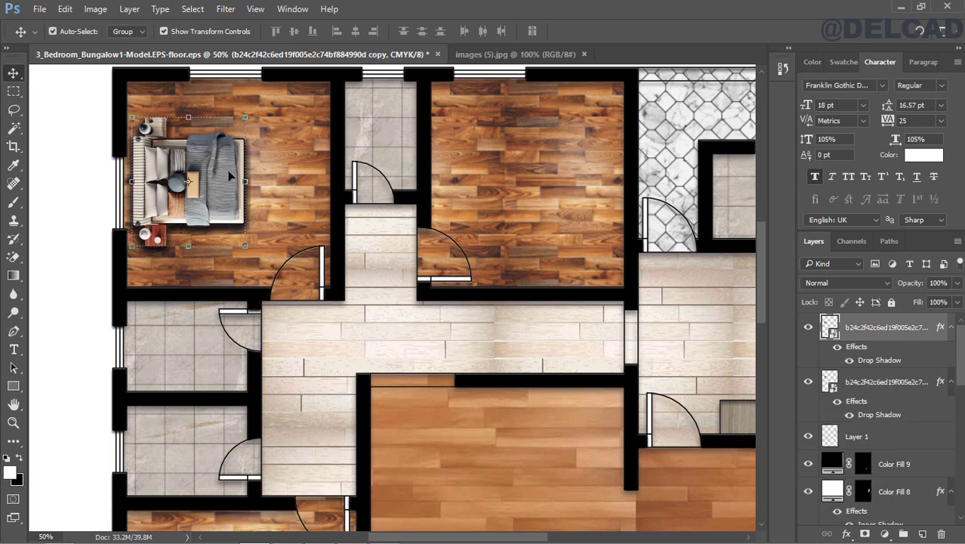
Step: Duplicate the bed again, move the copy into the other upper bedroom and rotate it to 0°
key(ctrl+j)
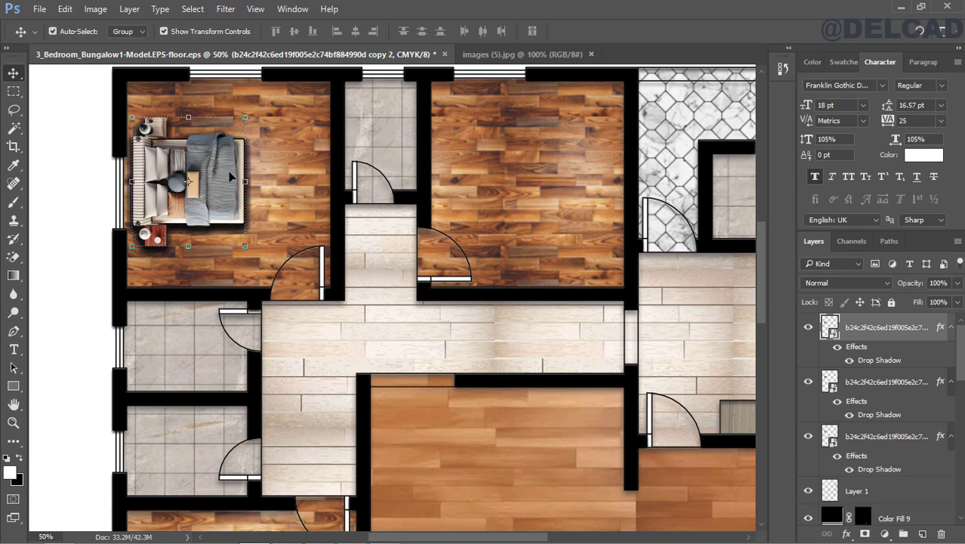
drag(221, 177, 570, 147)
key(ctrl+t)
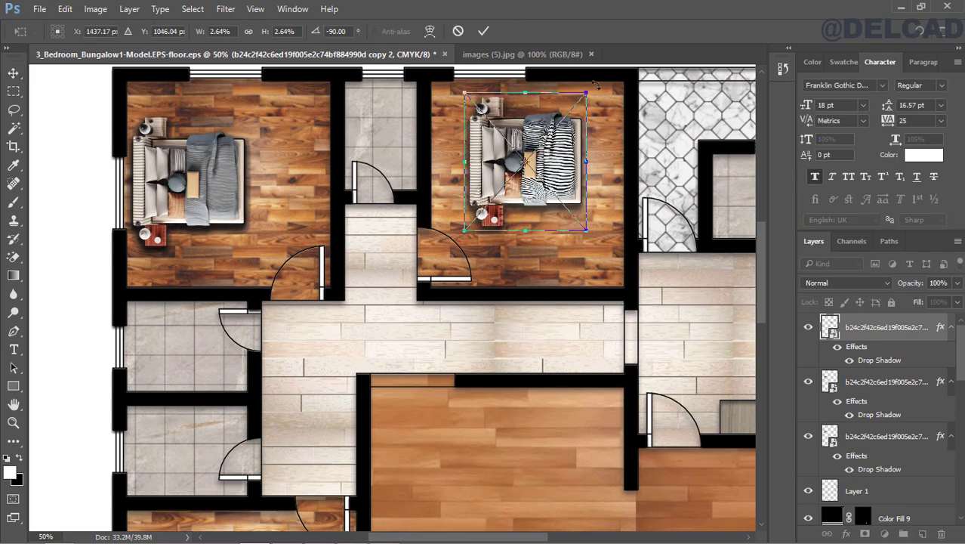
drag(596, 85, 623, 193)
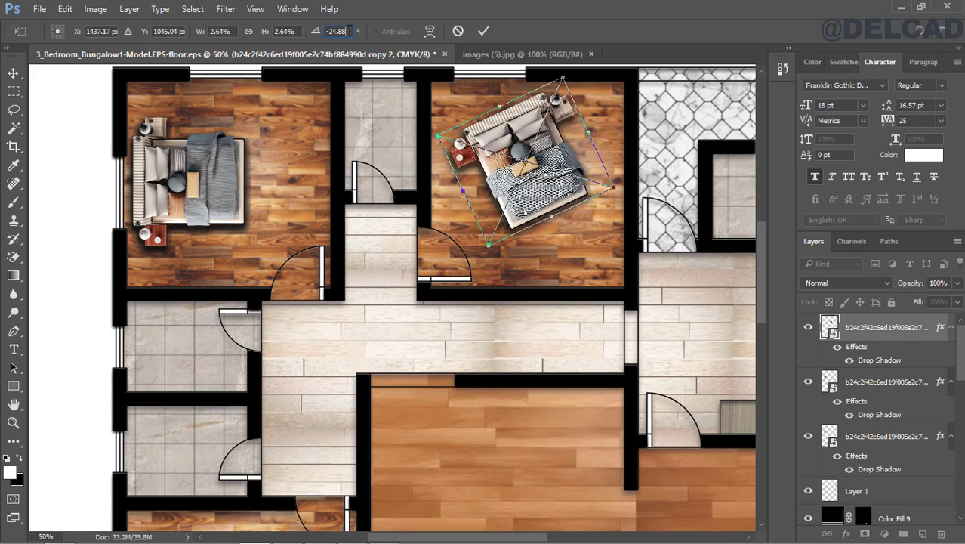
drag(349, 31, 303, 30)
text(0)
key(Return)
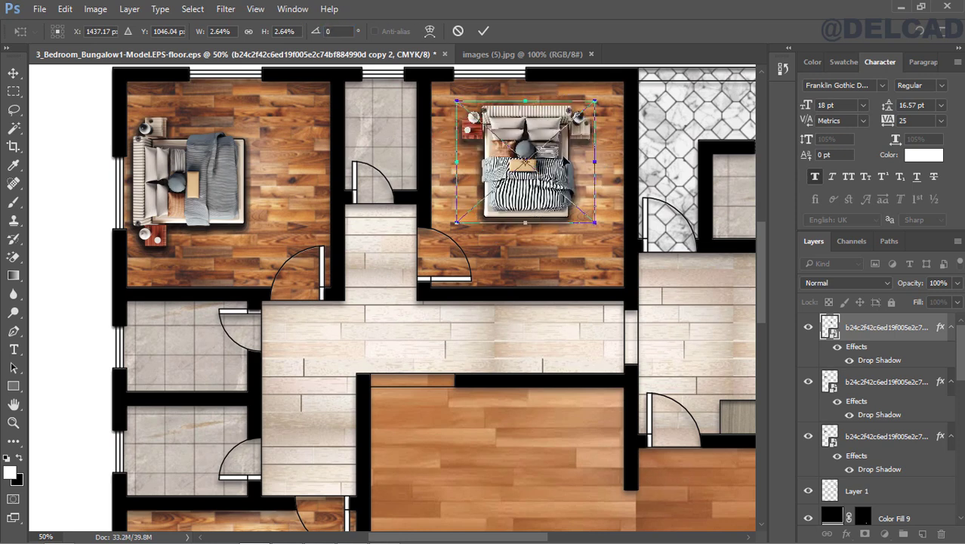
Step: Shift the rotated bed copy up and right near the window wall and commit the transform
drag(567, 123, 576, 106)
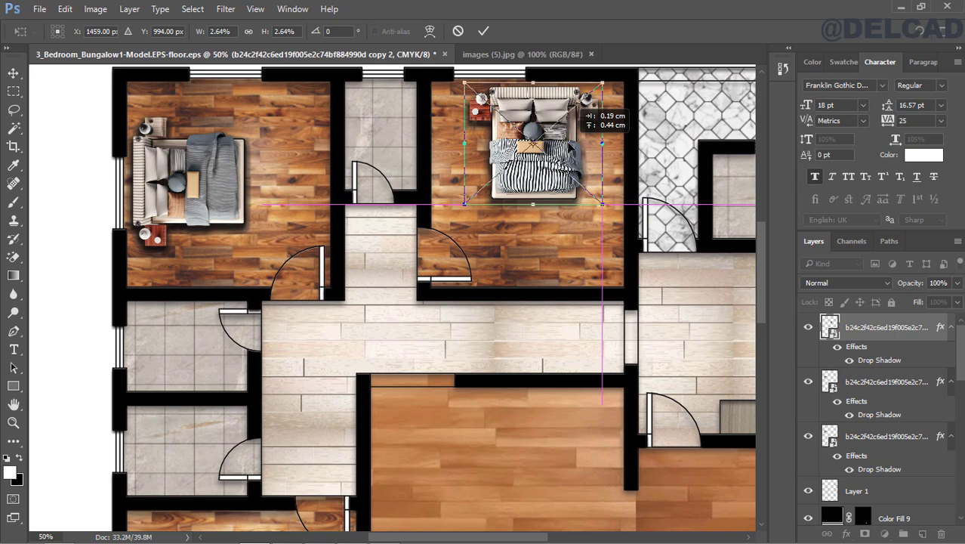
drag(569, 141, 569, 148)
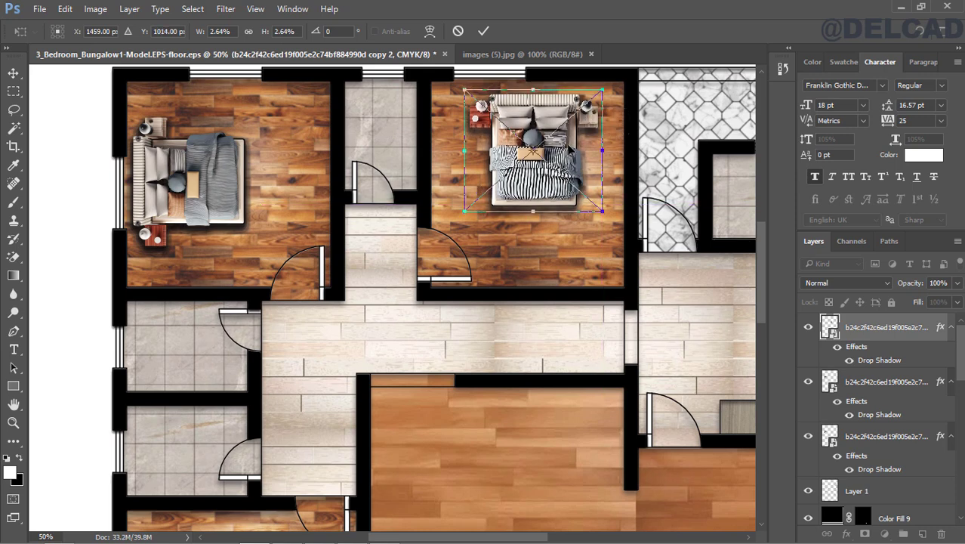
click(483, 31)
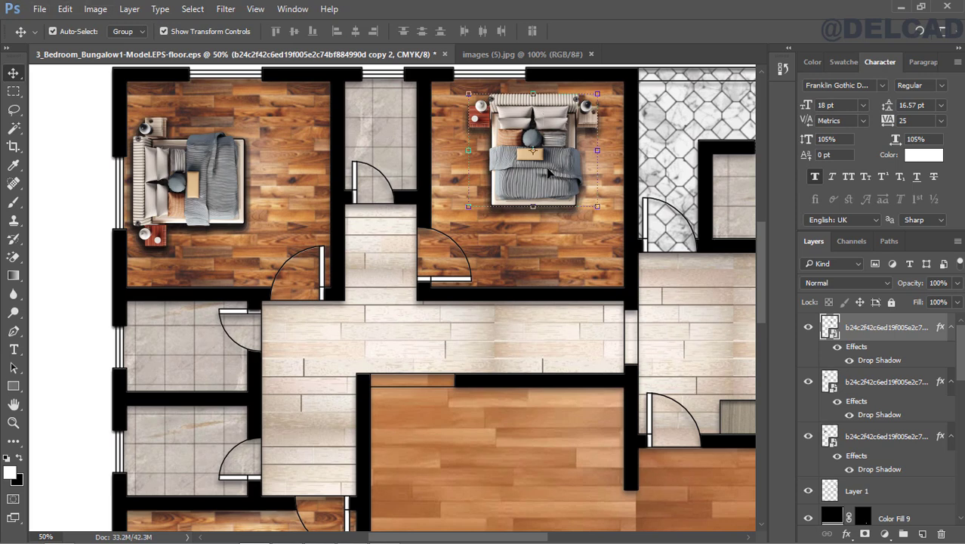
Step: Delete the rotated bed copy from the second upper bedroom
click(215, 194)
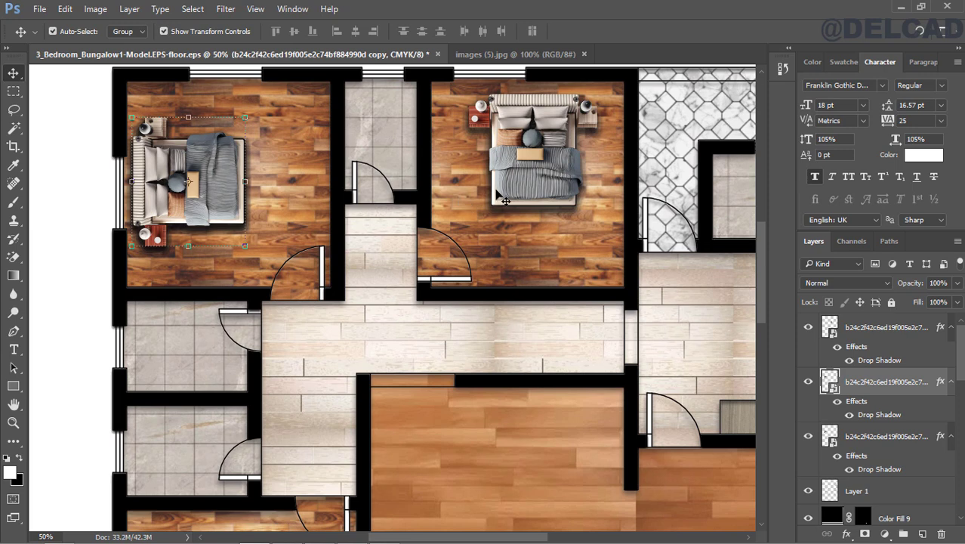
click(532, 190)
key(Delete)
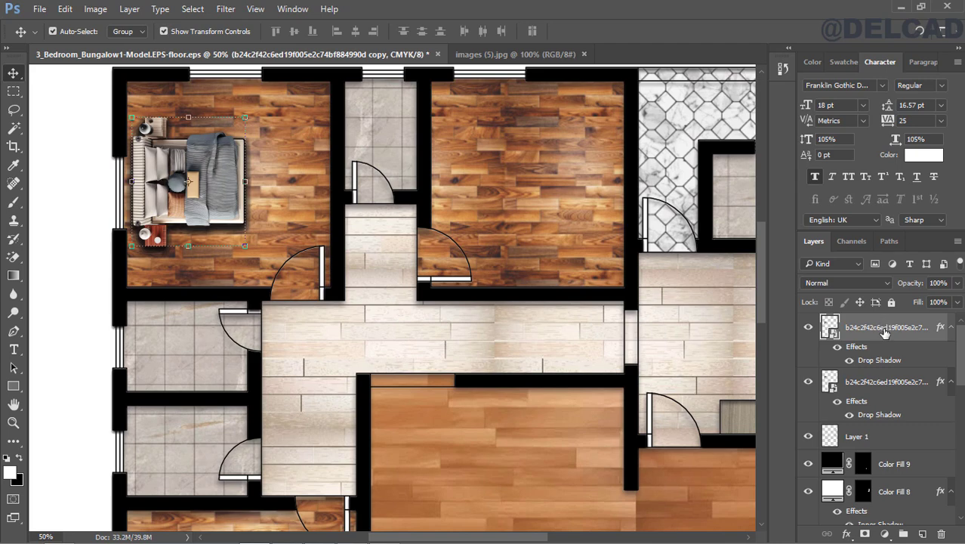
Step: Add a Curves adjustment clipped to the upper-left bedroom's bed copy and raise the curve's midpoint slightly
click(886, 535)
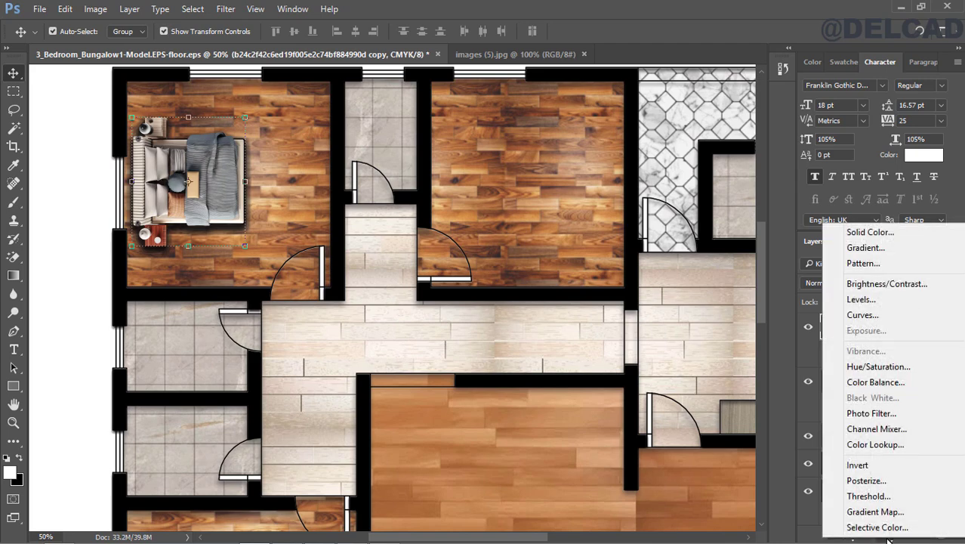
click(857, 316)
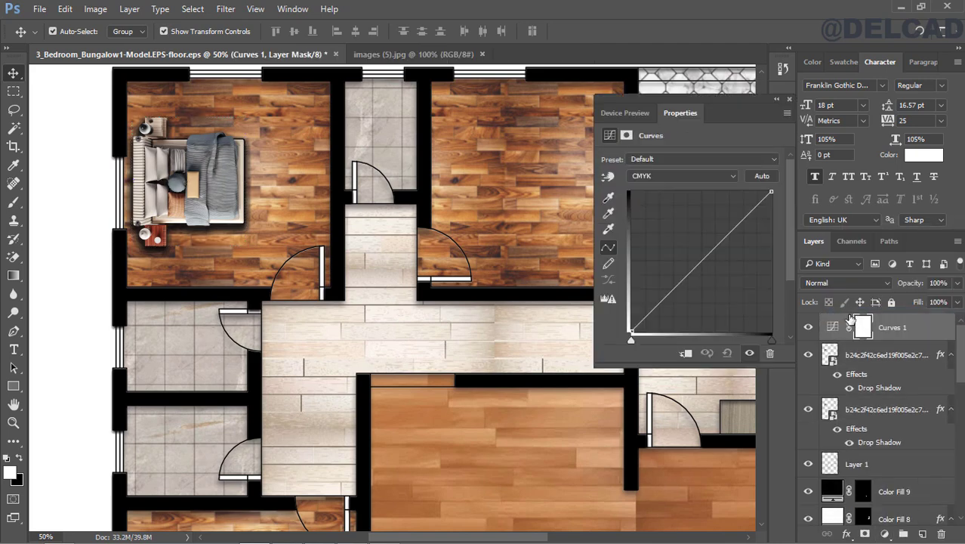
click(686, 354)
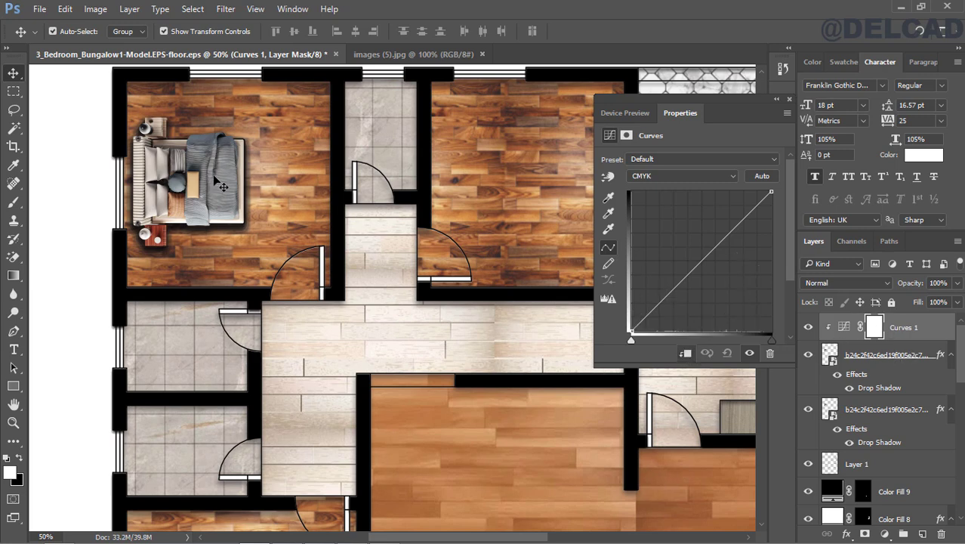
click(702, 256)
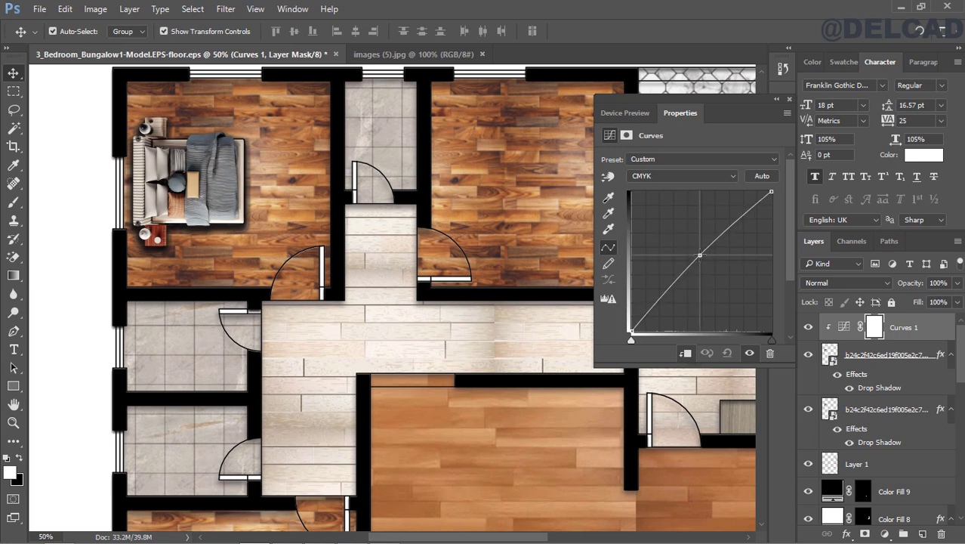
drag(701, 256, 697, 253)
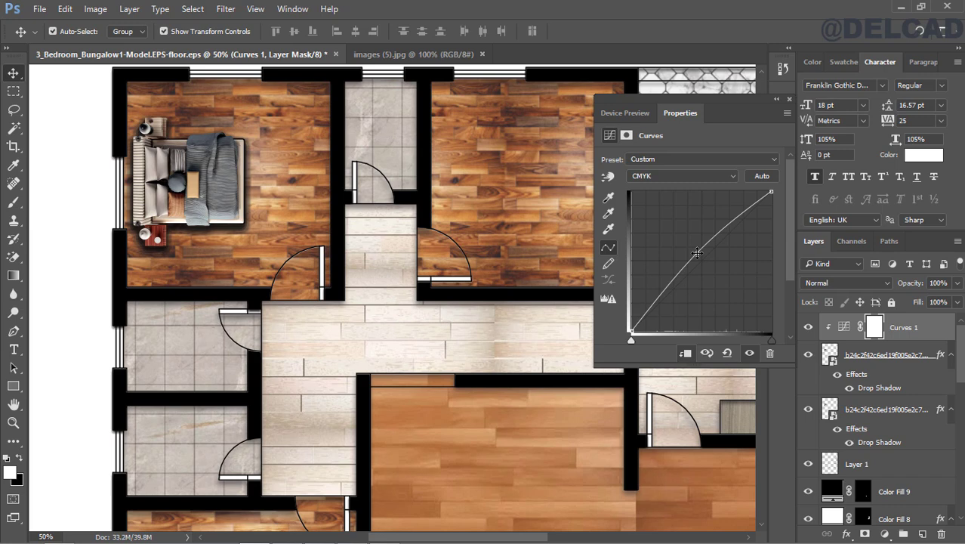
click(788, 100)
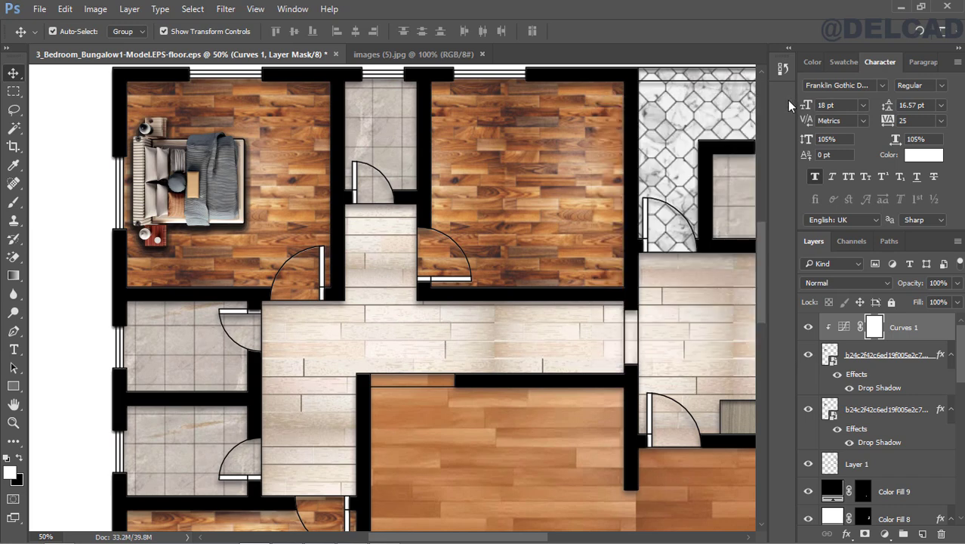
Step: Duplicate the bed layer beneath the Curves adjustment and move the copy into the second upper bedroom
click(899, 355)
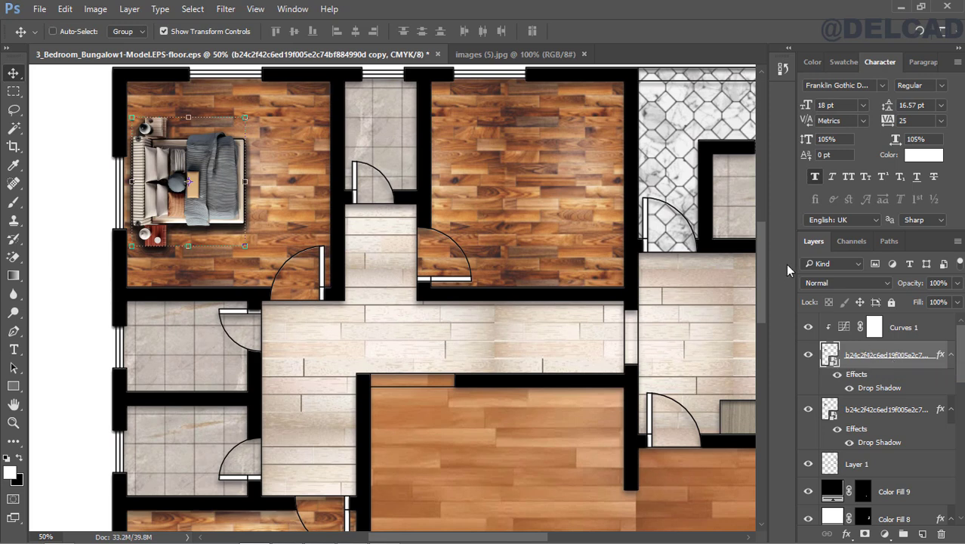
key(ctrl+j)
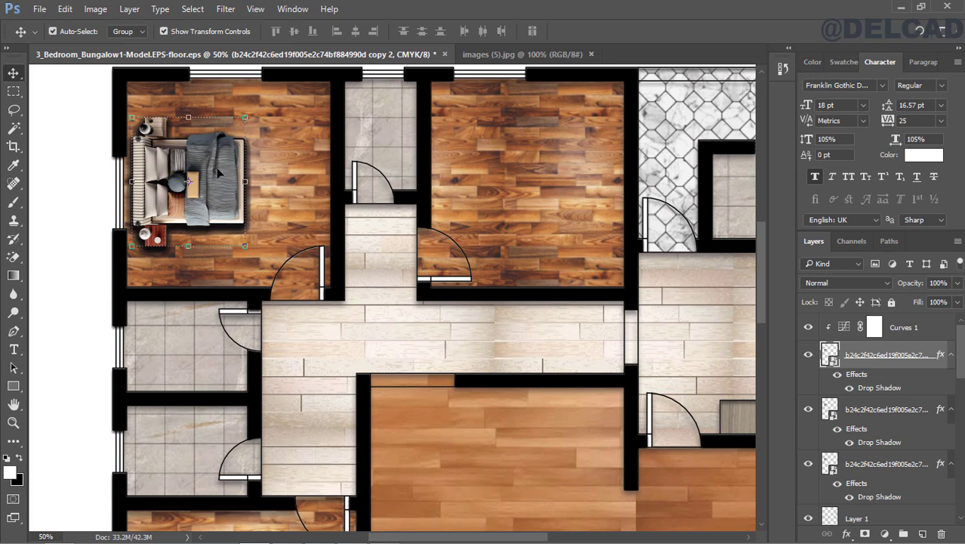
drag(218, 173, 549, 158)
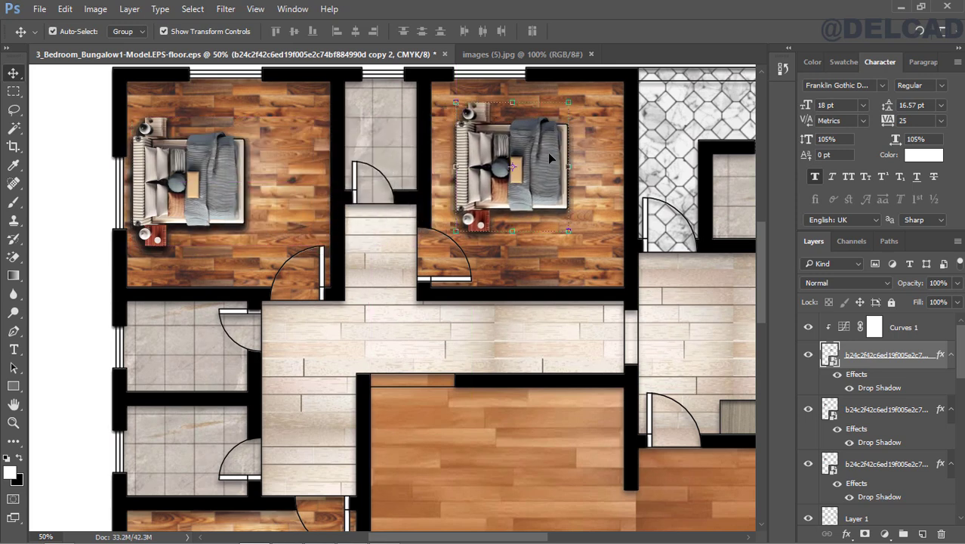
Step: Rotate the new bed copy to 0° and position its headboard against the bedroom's upper window wall
key(ctrl+t)
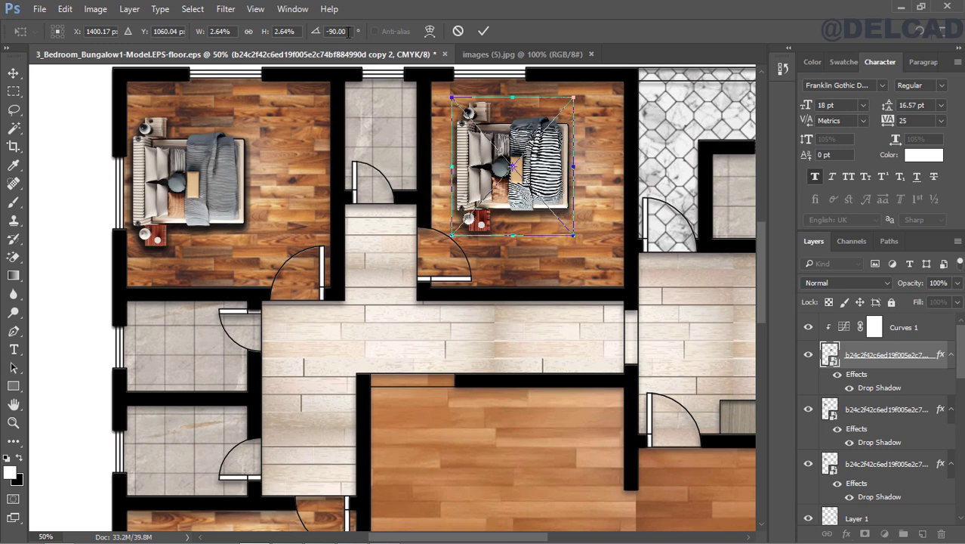
click(348, 32)
text(0)
key(Return)
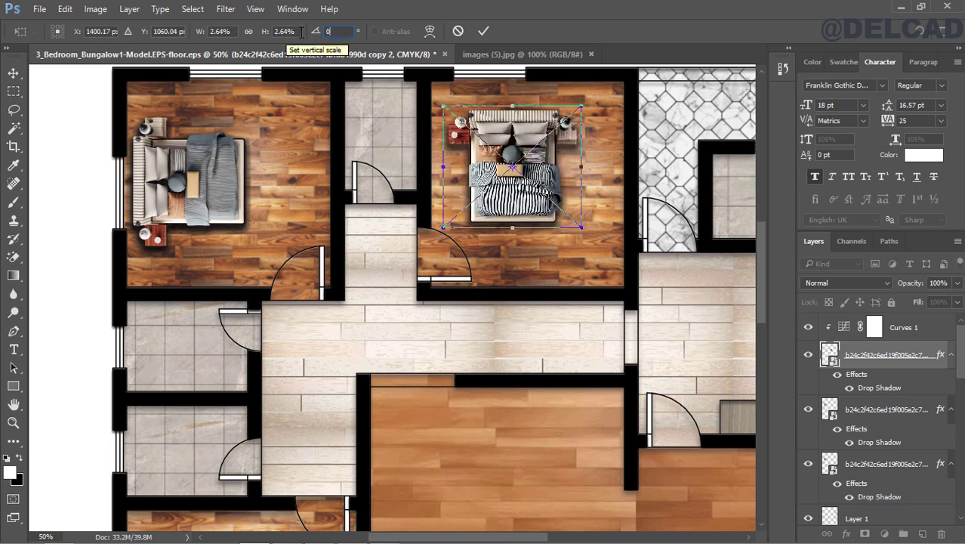
click(483, 33)
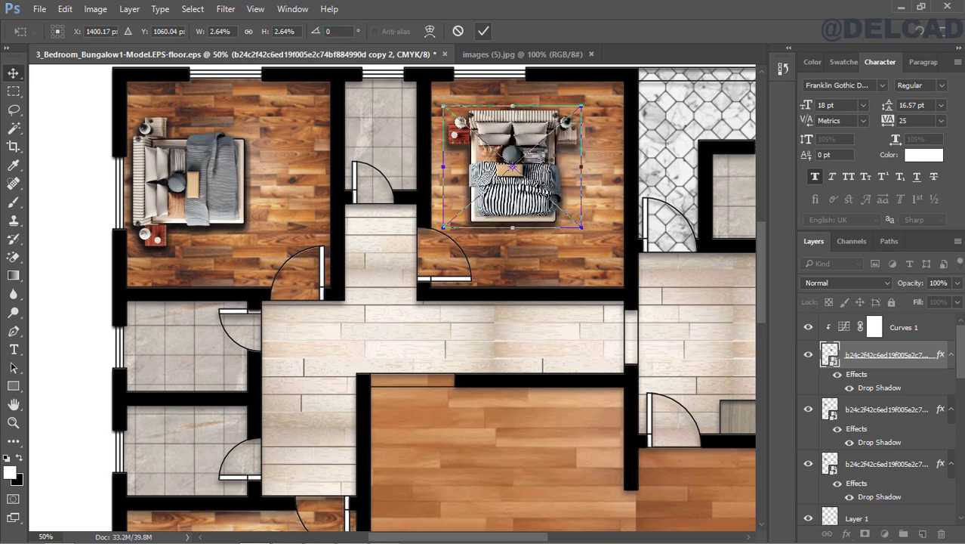
drag(541, 163, 559, 138)
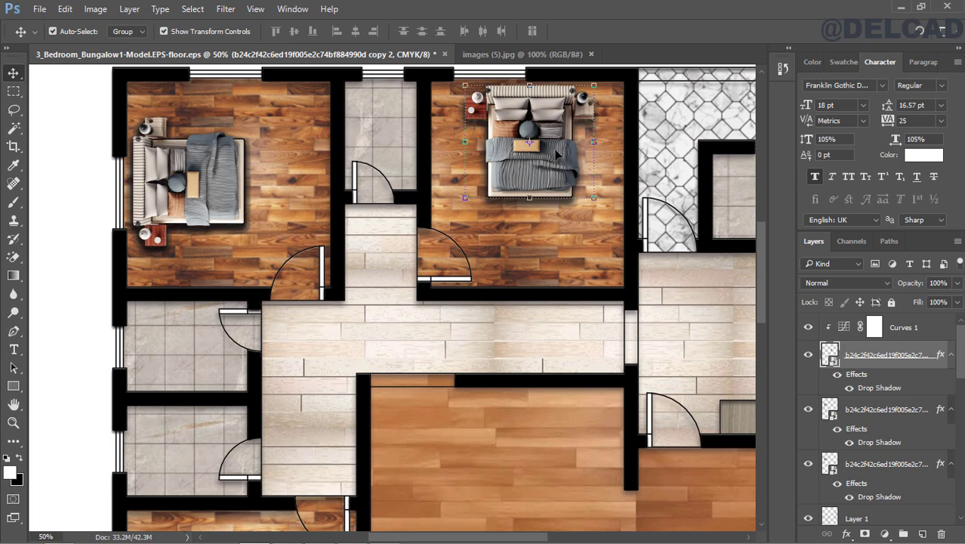
Step: Duplicate the second bedroom's bed and move the copy down into the lower-left bedroom
key(ctrl+j)
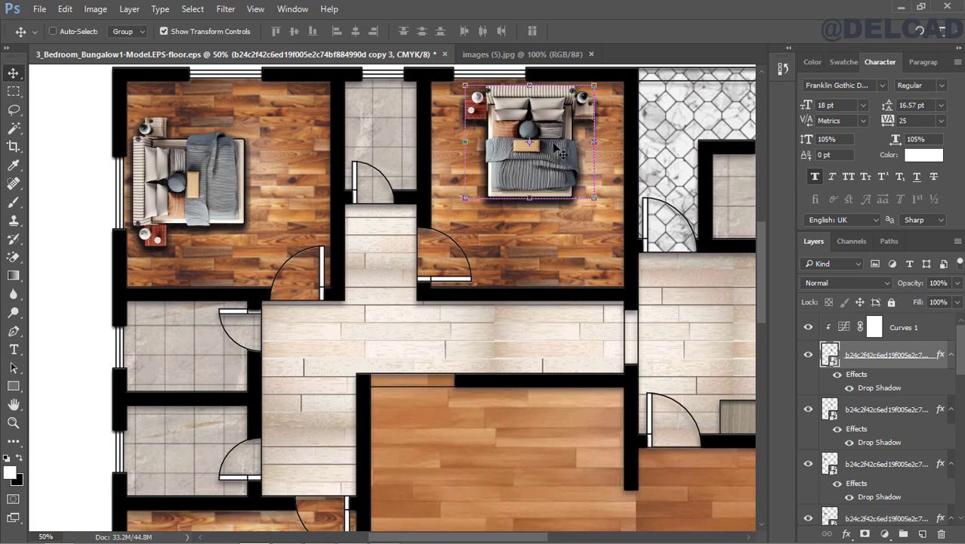
drag(562, 155, 514, 284)
drag(762, 272, 762, 310)
drag(475, 95, 286, 385)
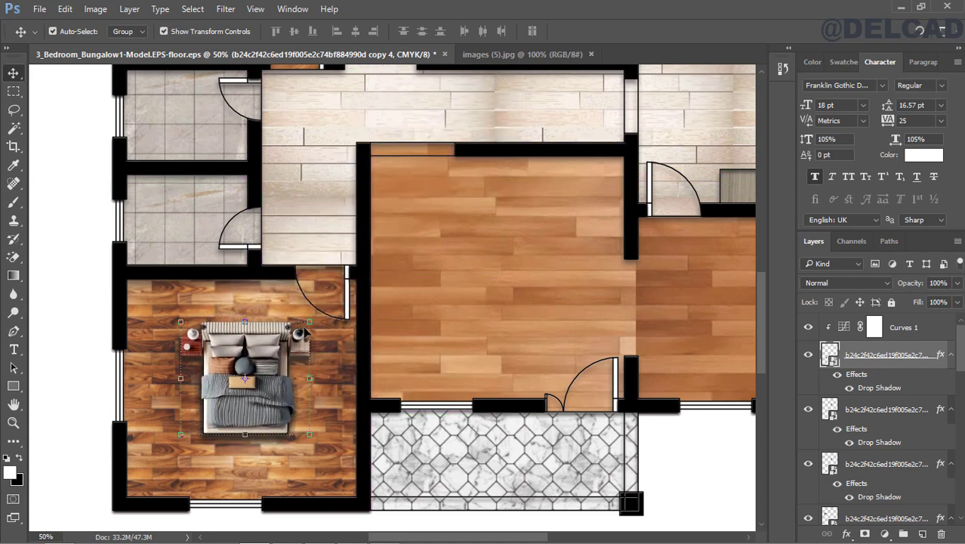
Step: Rotate the lower-left bedroom's bed copy to -90° and position its headboard against the room's outer window wall
drag(324, 321, 291, 260)
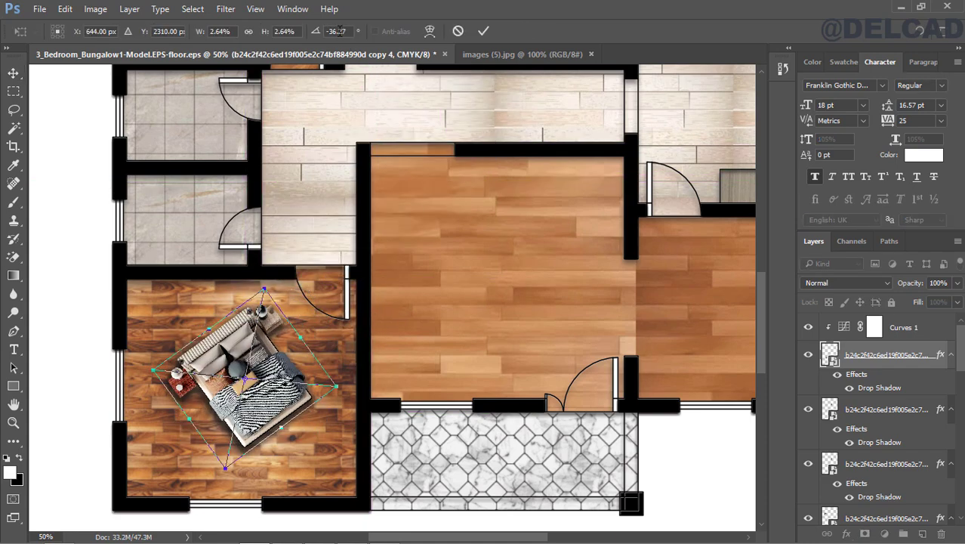
double_click(337, 31)
text(-90)
key(Return)
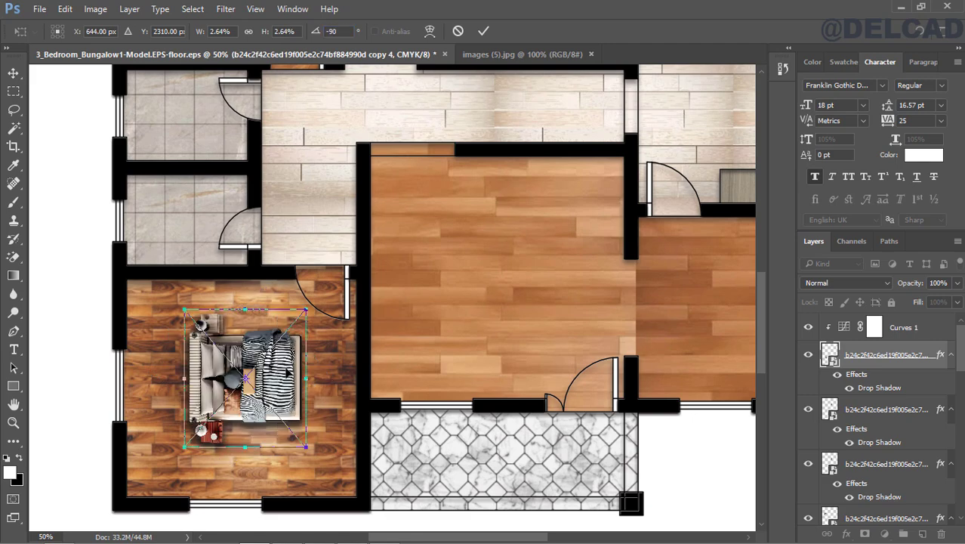
drag(288, 371, 233, 393)
key(Left)
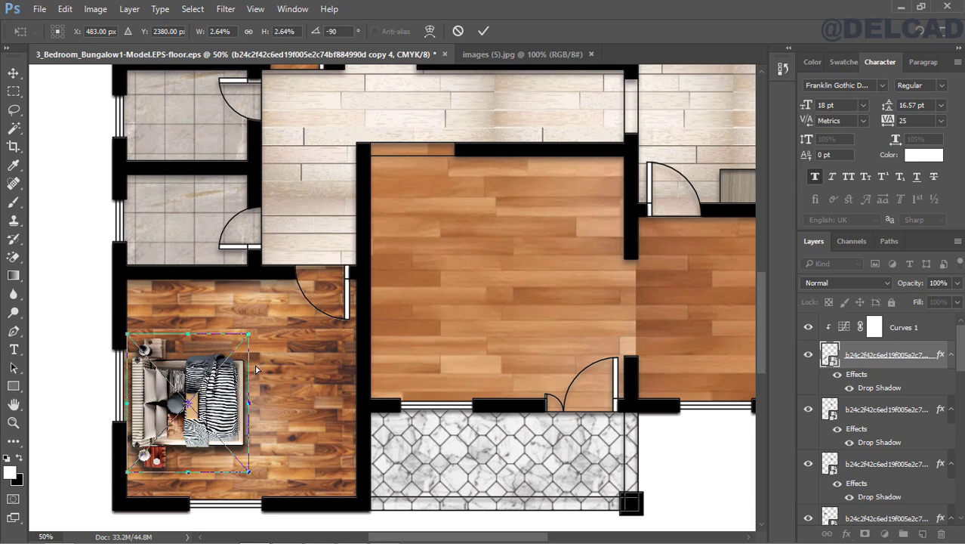
click(484, 31)
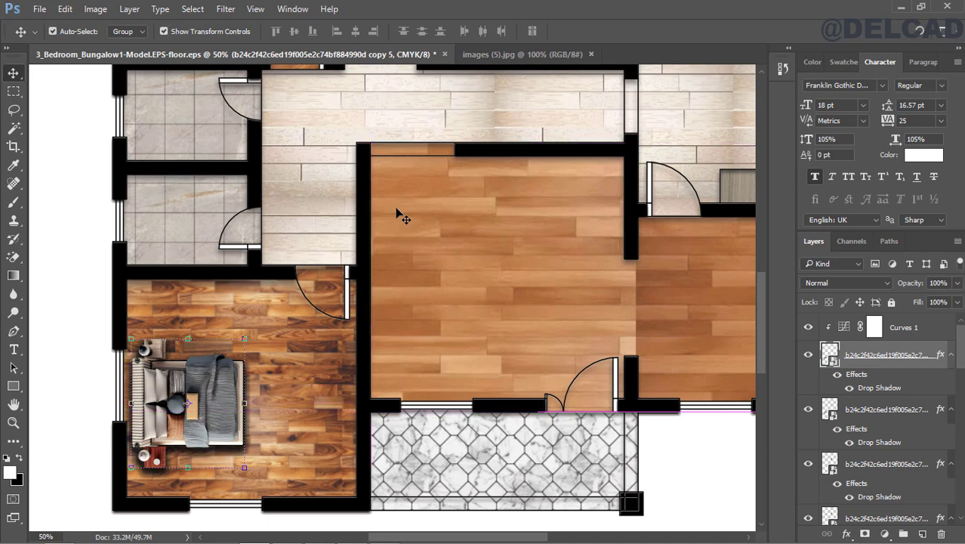
ctrl+click(214, 355)
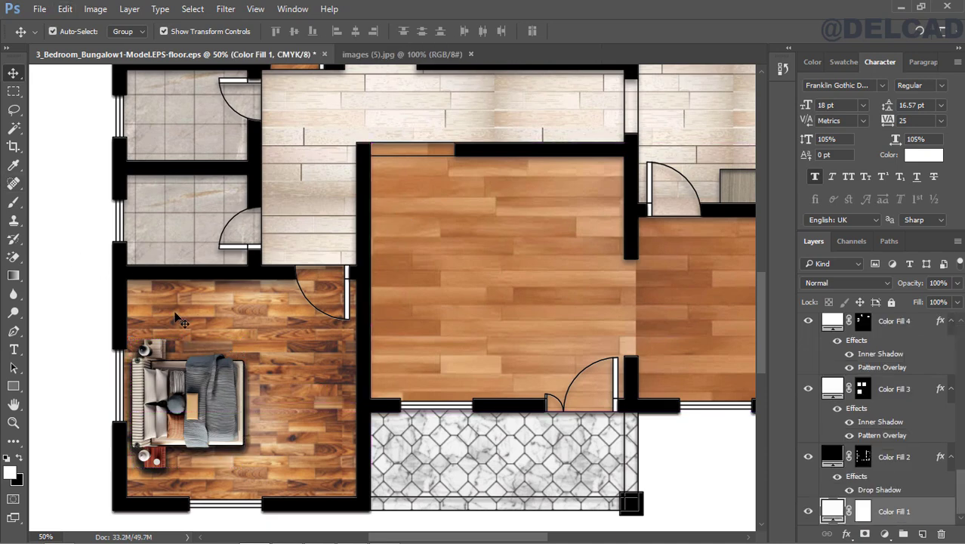
drag(759, 334, 756, 272)
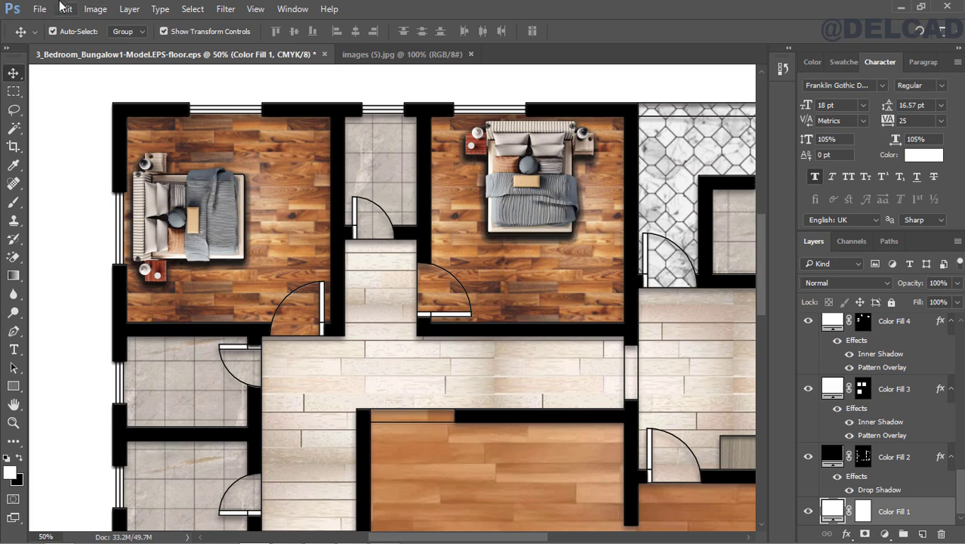
click(36, 9)
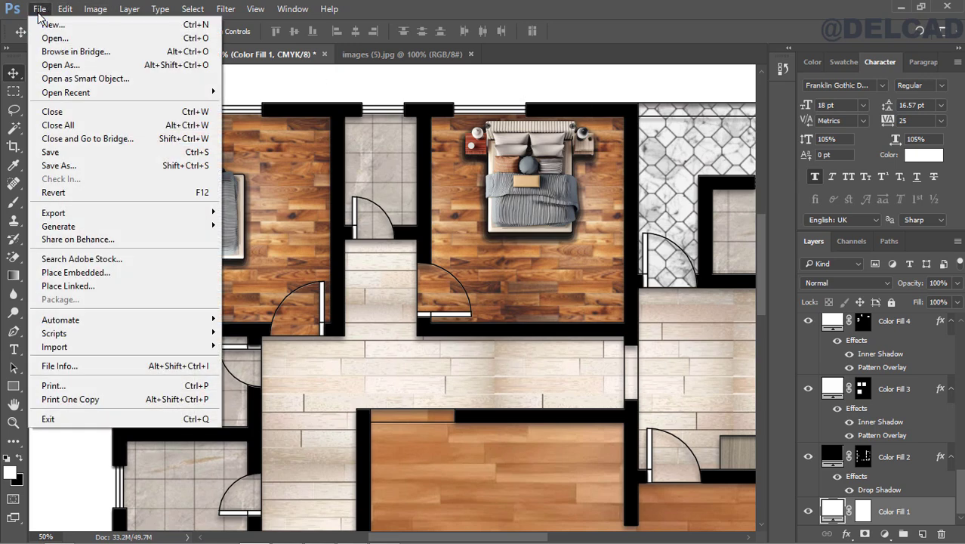
click(104, 272)
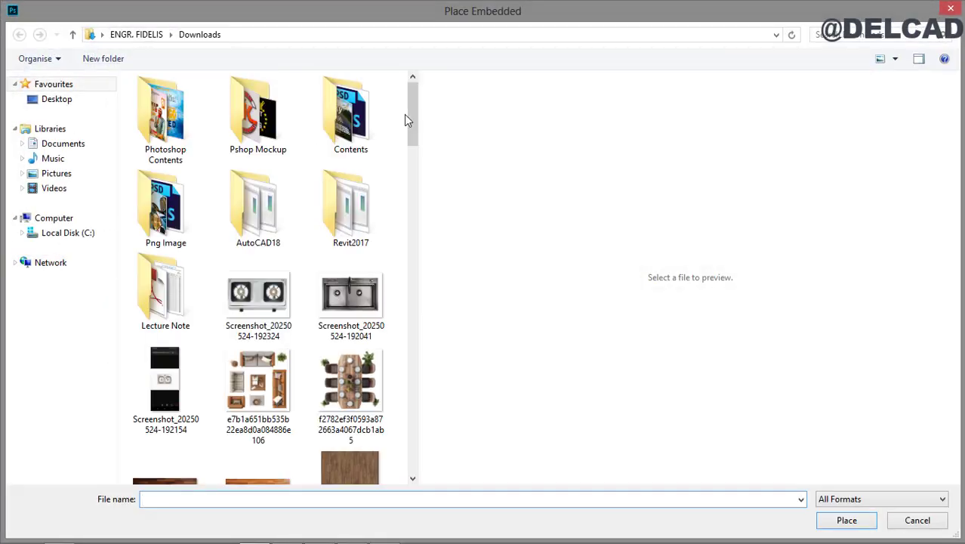
drag(407, 115, 383, 102)
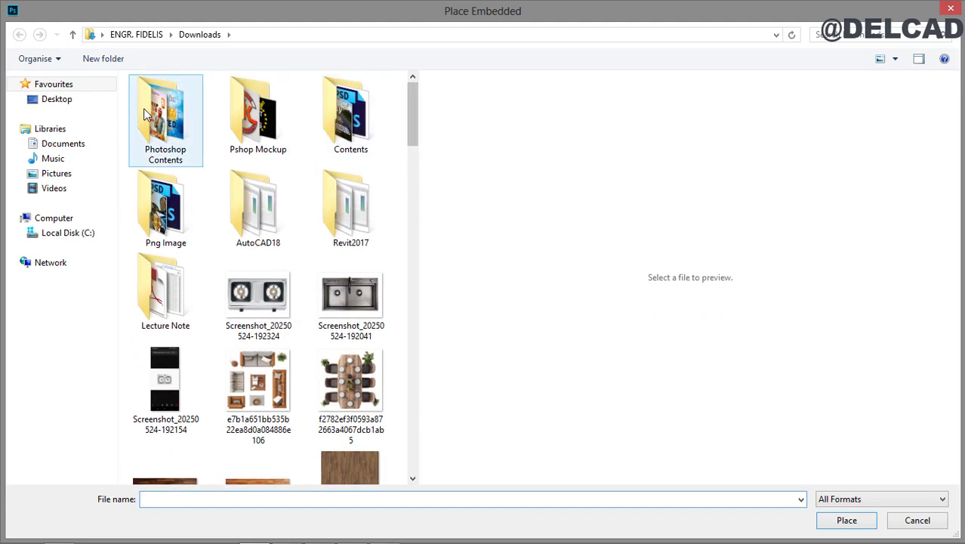
double_click(175, 217)
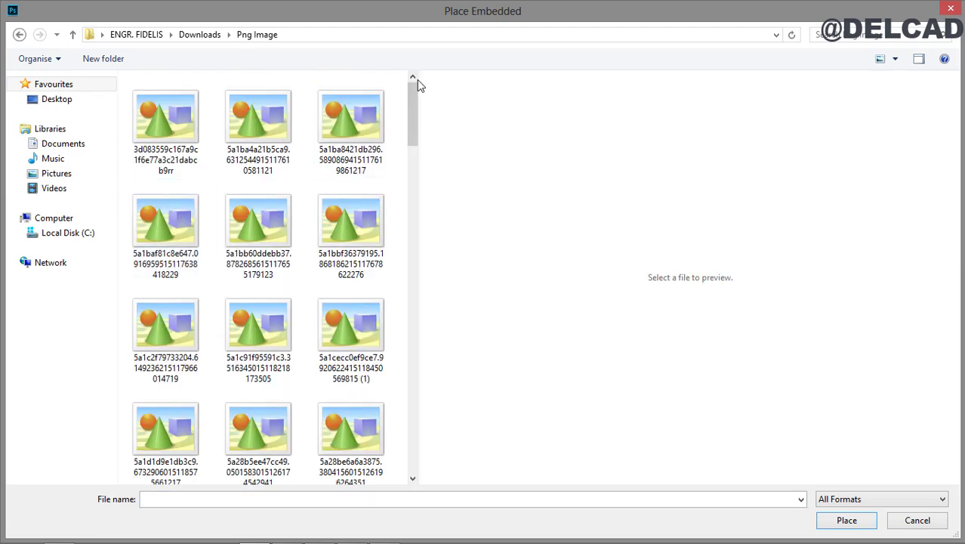
drag(407, 101, 402, 274)
click(361, 128)
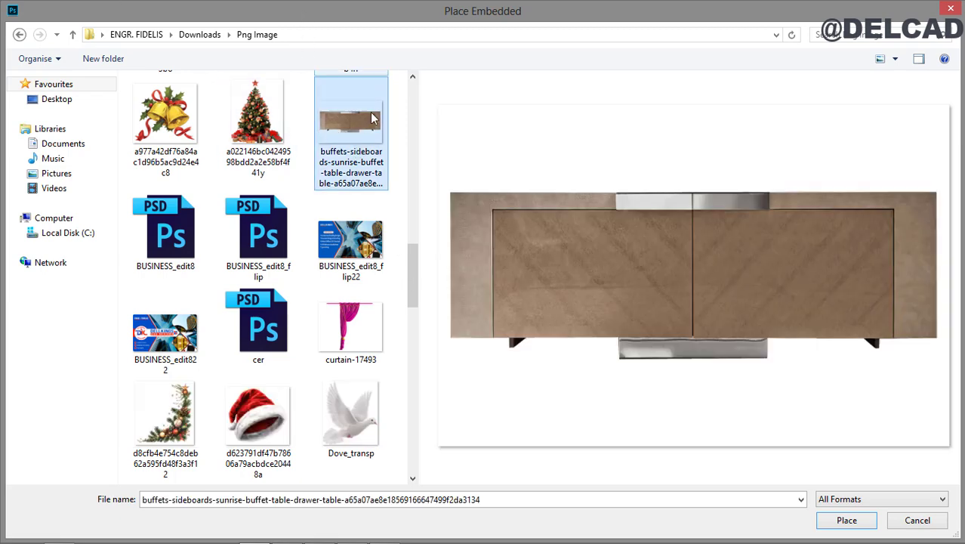
click(846, 520)
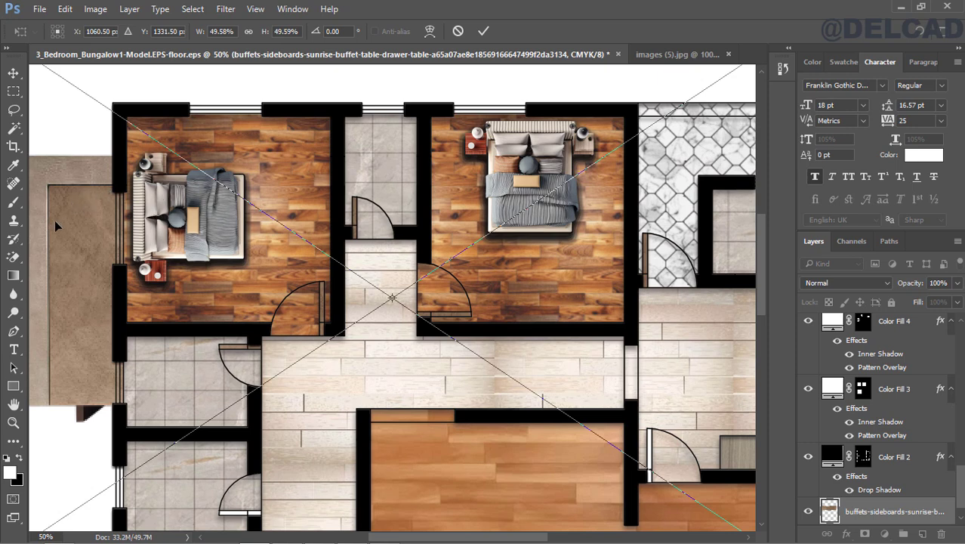
key(Escape)
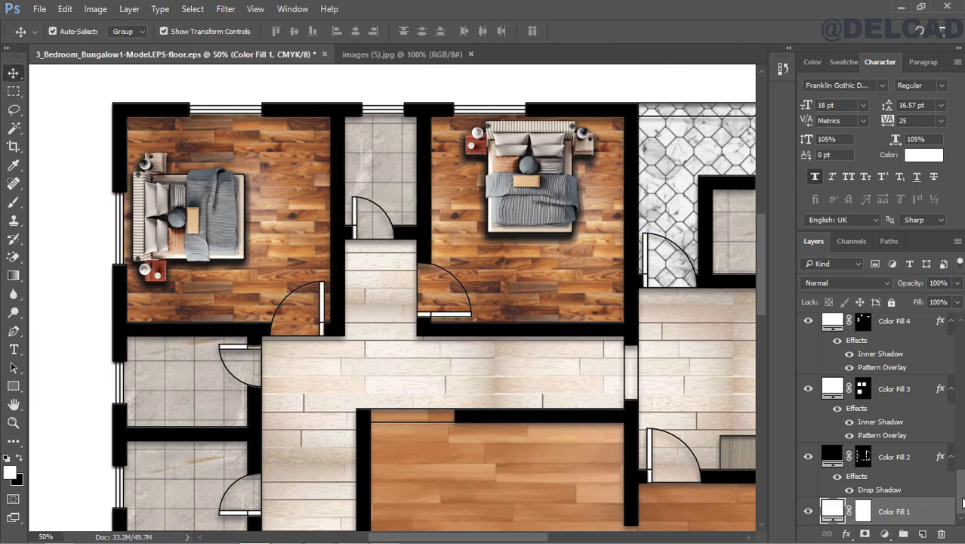
drag(963, 503, 929, 347)
click(934, 336)
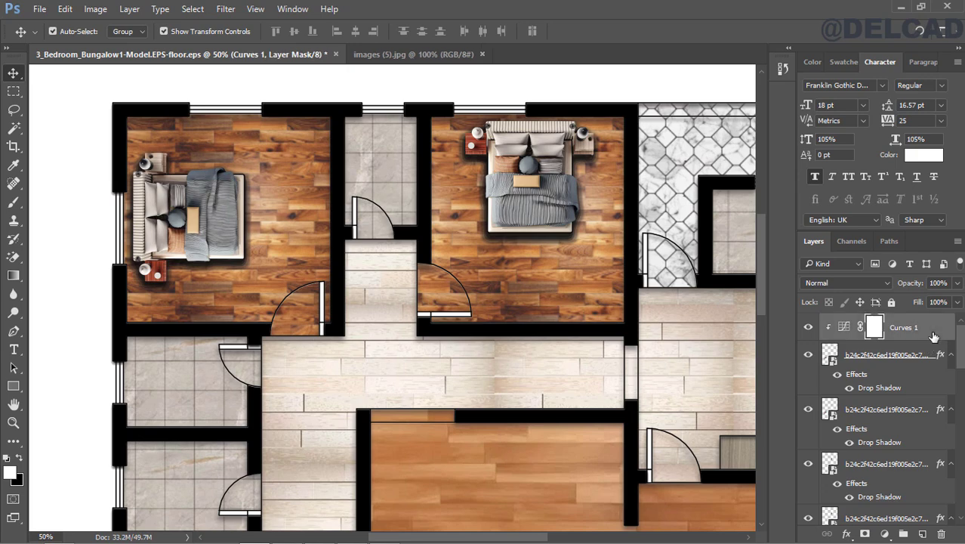
click(55, 204)
Step: Place the buffets-sideboards-sunrise-buffet image from the Png Image folder as an embedded object and bring its layer to the front
click(38, 9)
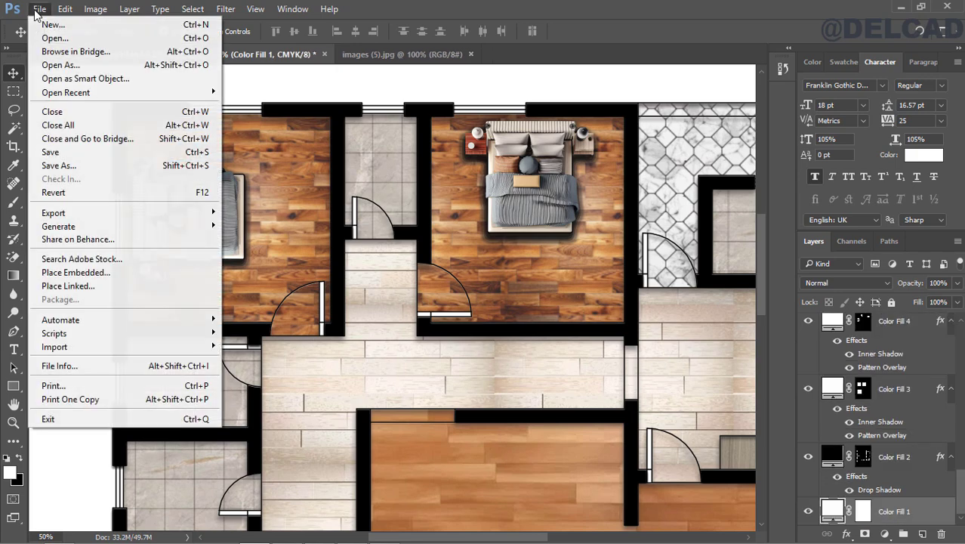
click(76, 272)
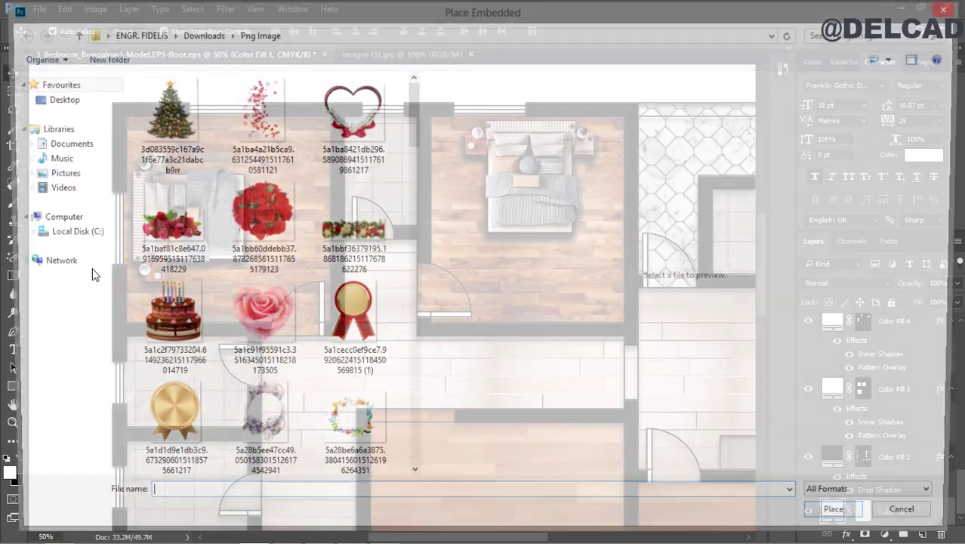
drag(412, 149, 416, 250)
click(344, 299)
click(863, 520)
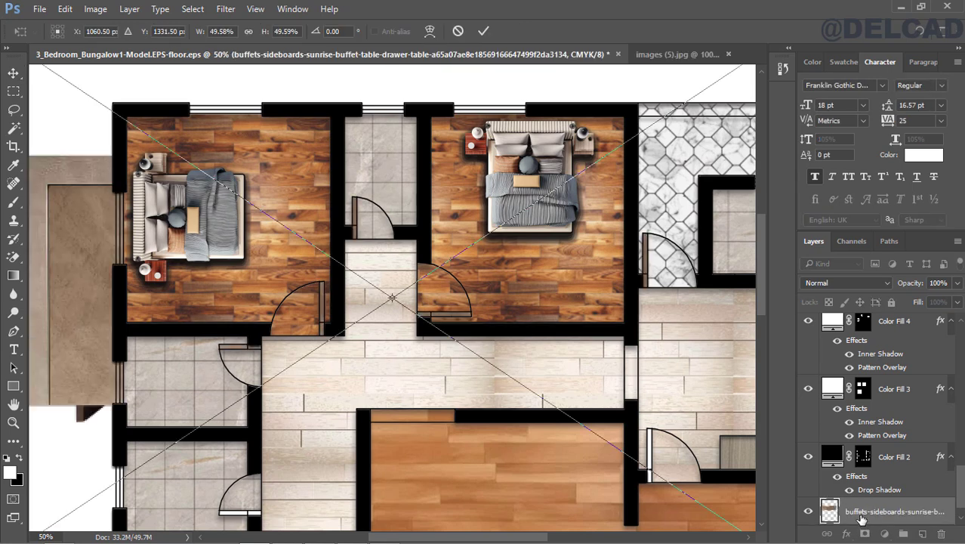
scroll(954, 498, down, 1)
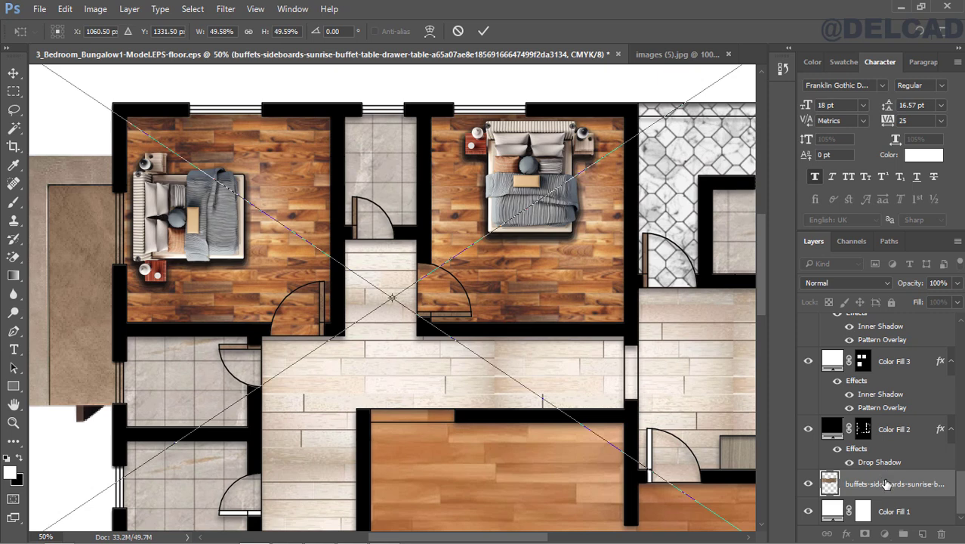
click(479, 30)
scroll(926, 483, up, 1)
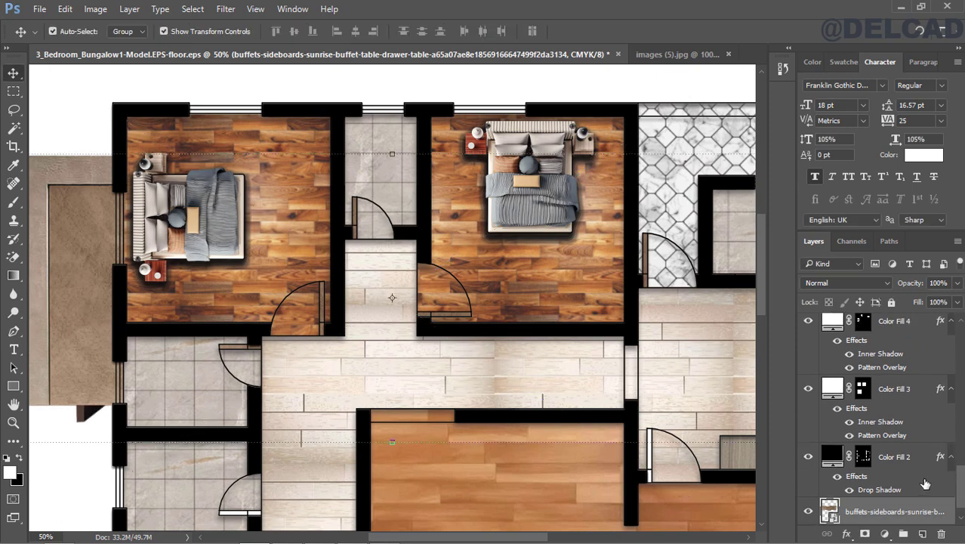
key(ctrl+shift+bracketright)
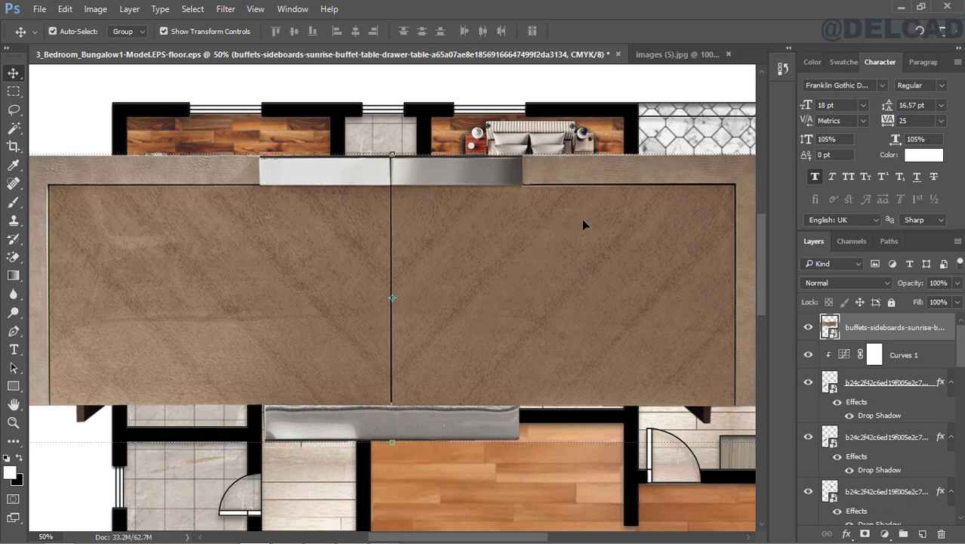
Step: Scale the sideboard image down proportionally to 14.44% over the second upper bedroom
scroll(446, 257, down, 1)
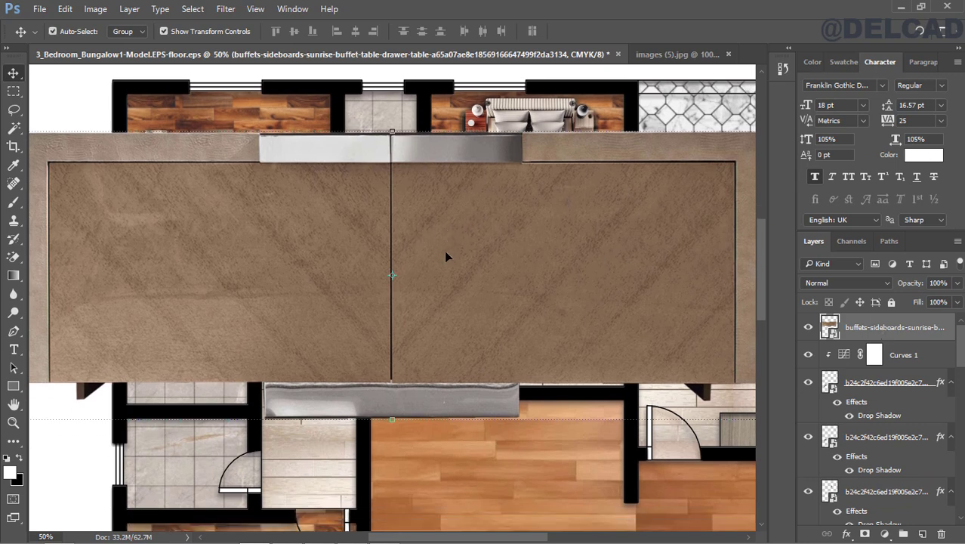
click(13, 422)
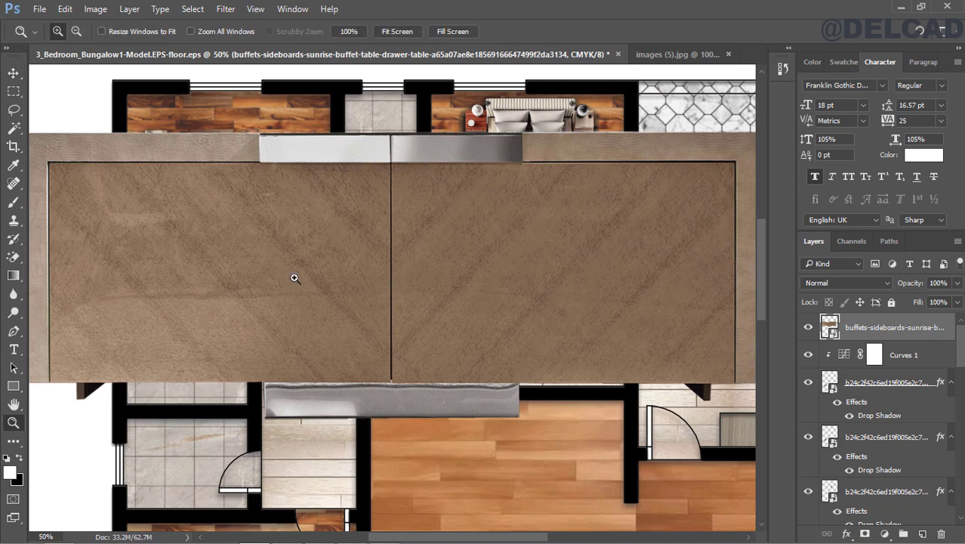
click(75, 31)
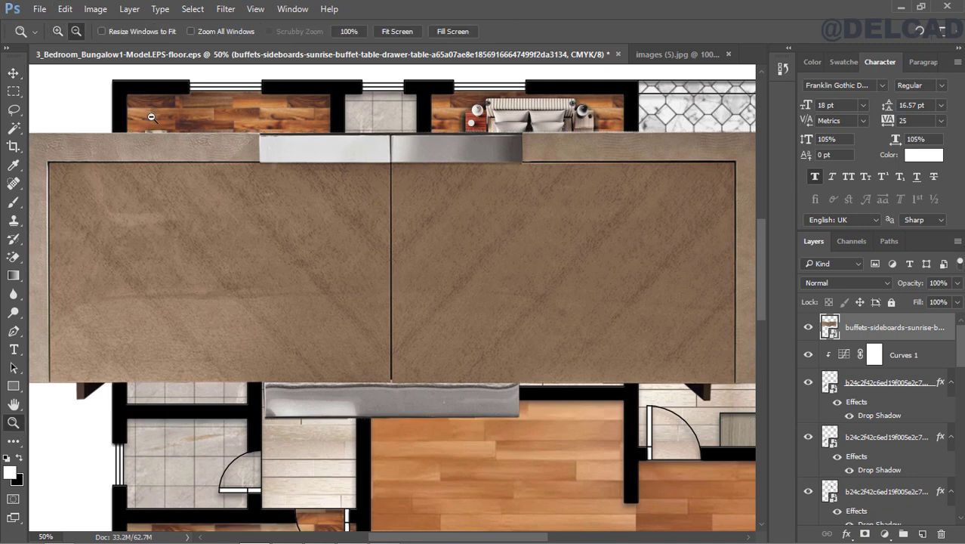
click(229, 220)
click(13, 72)
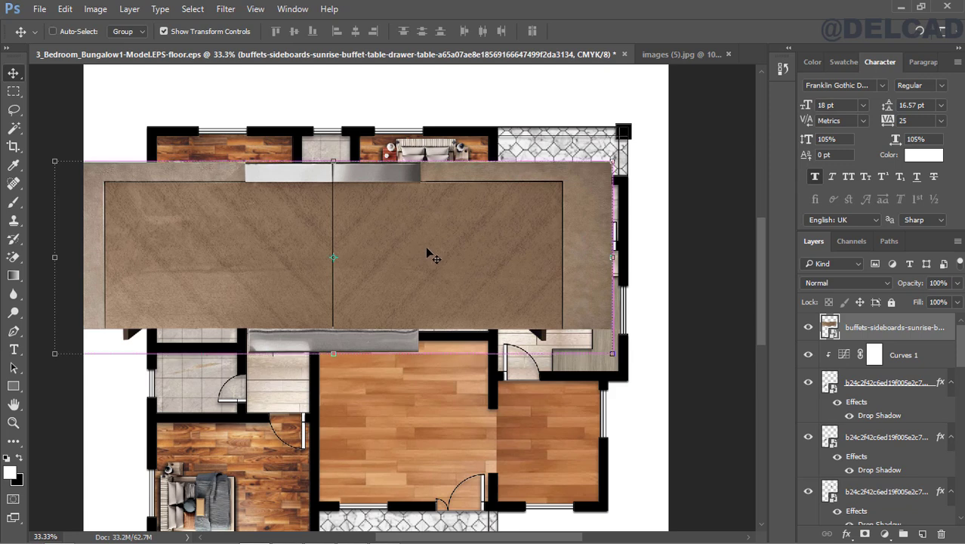
key(ctrl+t)
drag(40, 452, 198, 331)
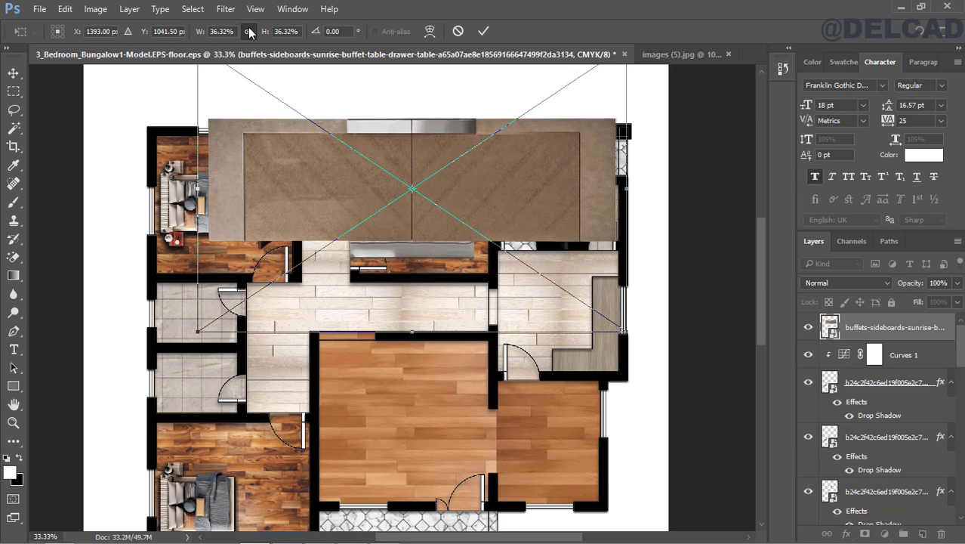
drag(197, 333, 320, 251)
drag(515, 133, 407, 203)
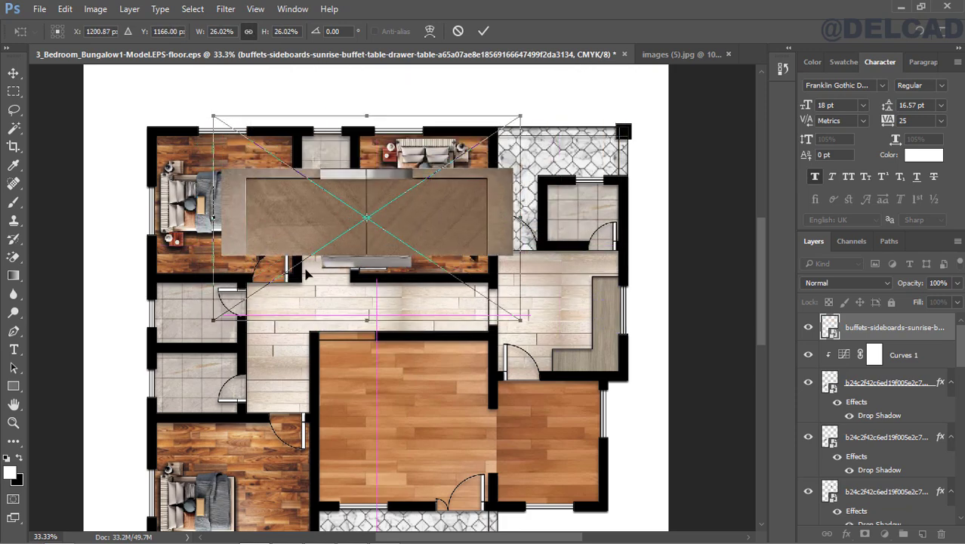
drag(213, 323, 350, 229)
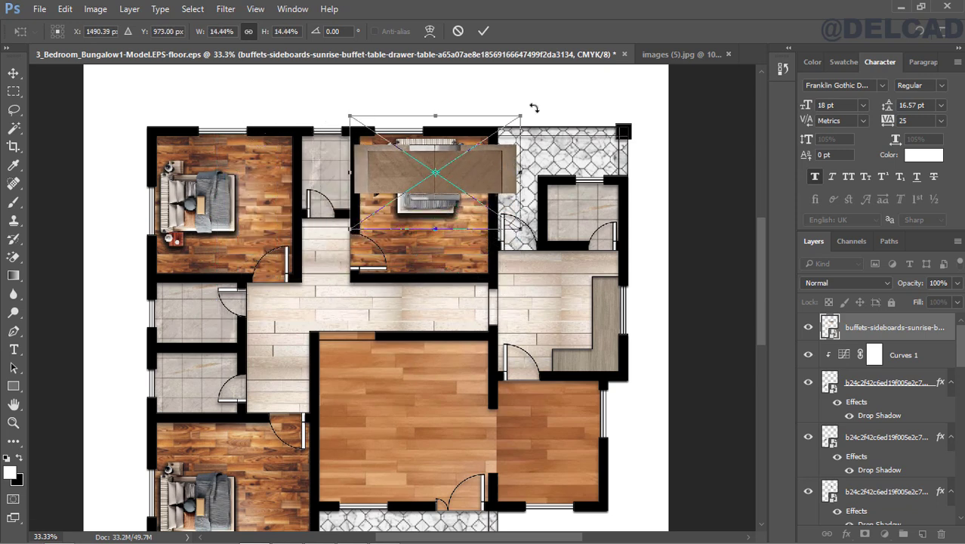
Step: Rotate the sideboard image to 90° so it stands vertically on the plan
drag(532, 105, 529, 242)
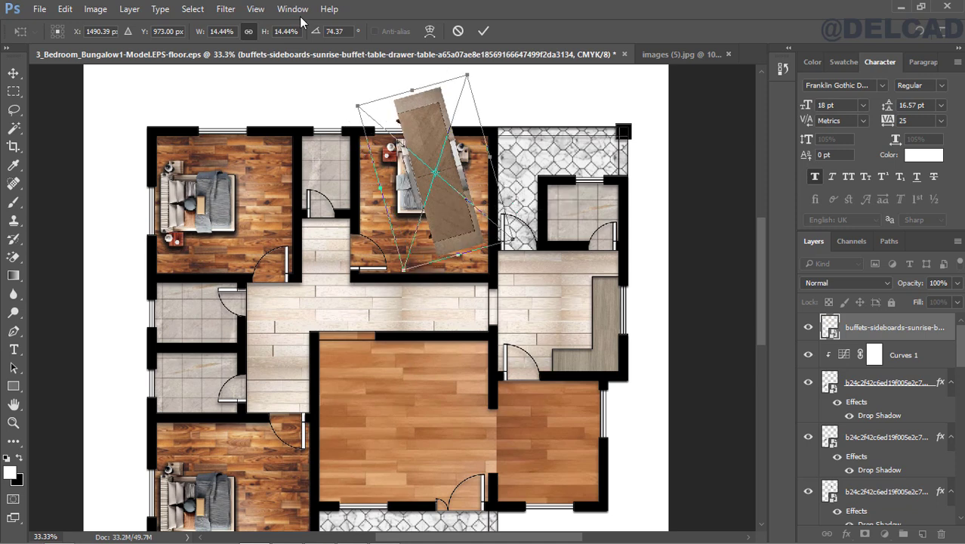
click(345, 30)
text(90)
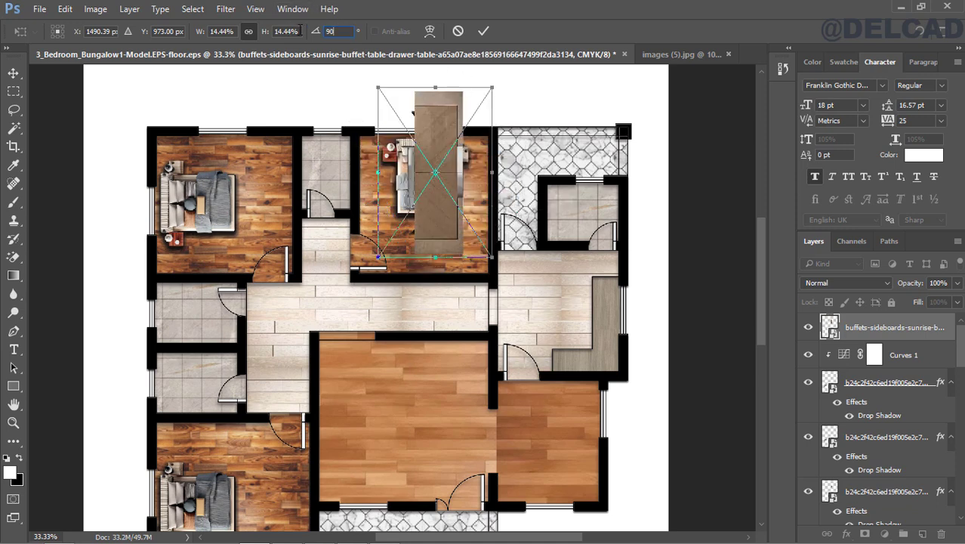
click(483, 34)
Step: Scale the sideboard image down proportionally to 6.04% and move it into the upper-left bedroom
click(12, 426)
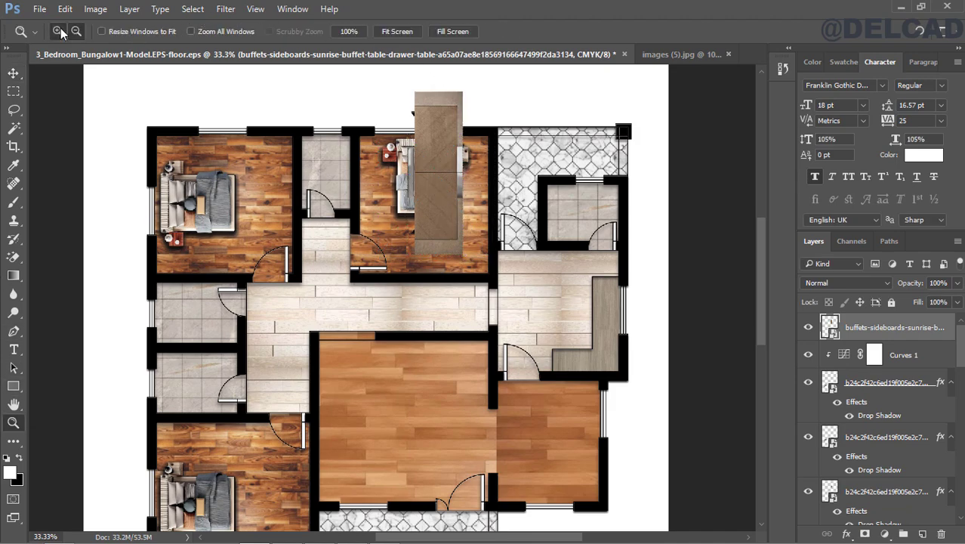
click(538, 252)
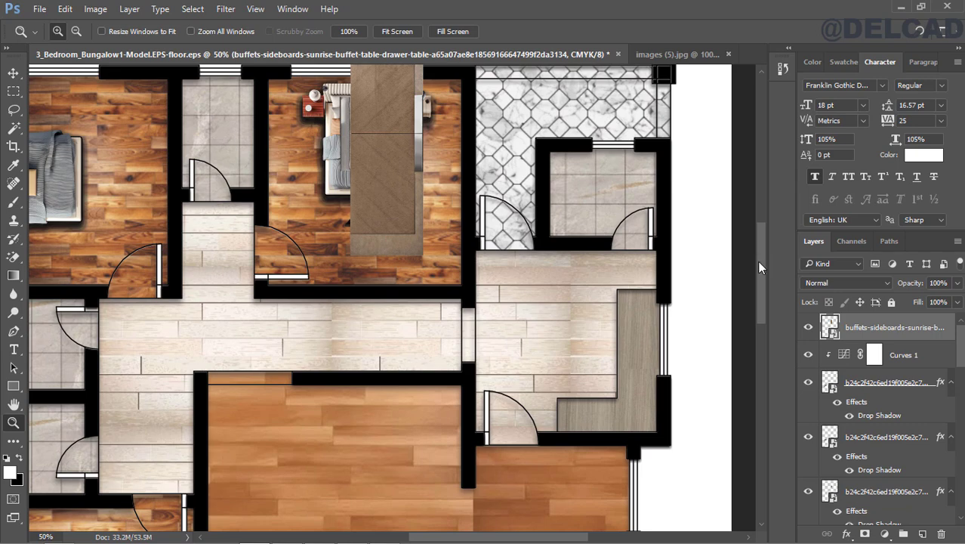
drag(759, 263, 760, 241)
click(12, 73)
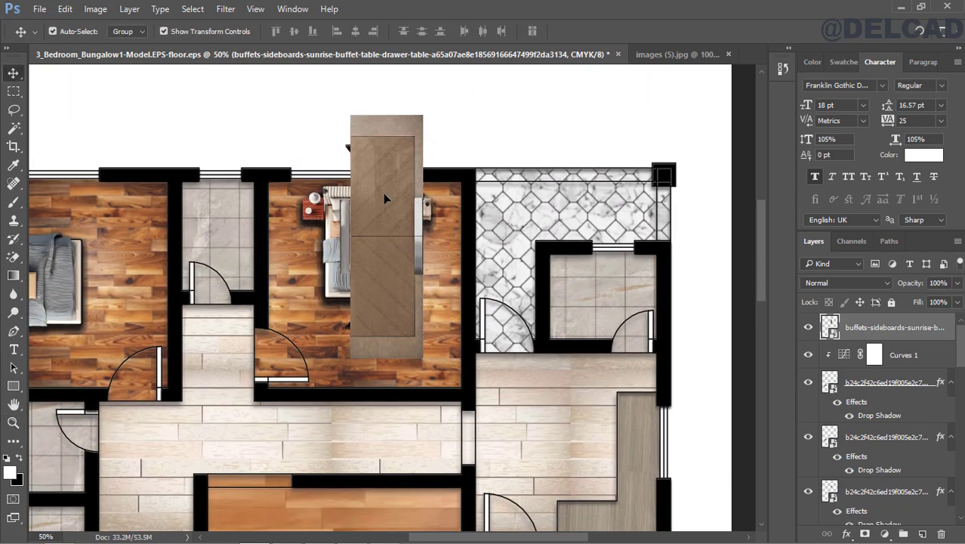
key(ctrl+t)
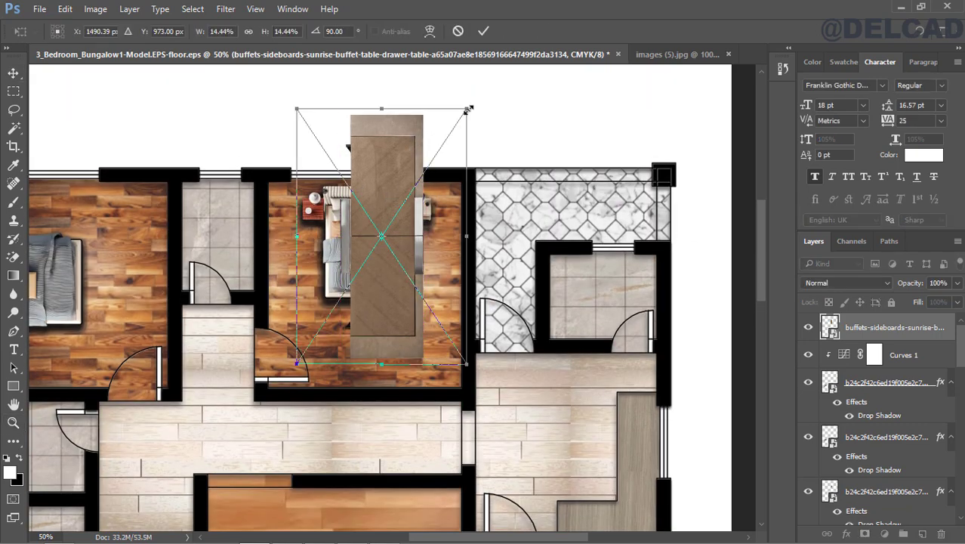
drag(466, 108, 433, 176)
click(250, 31)
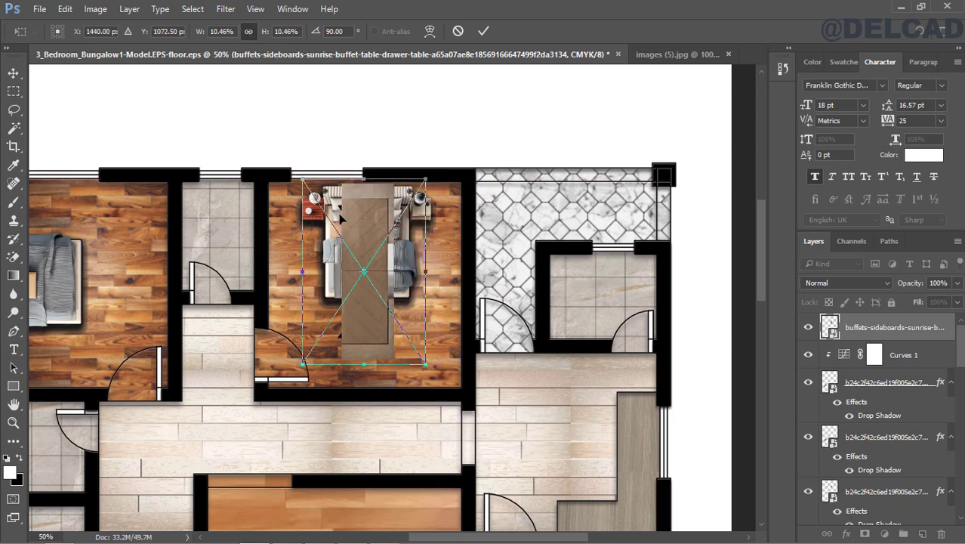
drag(340, 218, 154, 234)
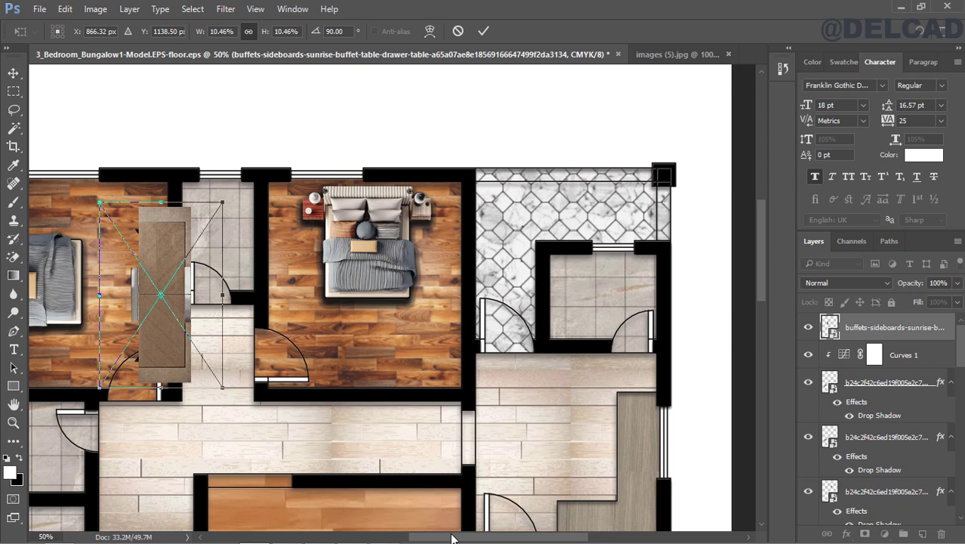
drag(452, 537, 420, 538)
drag(352, 388, 313, 297)
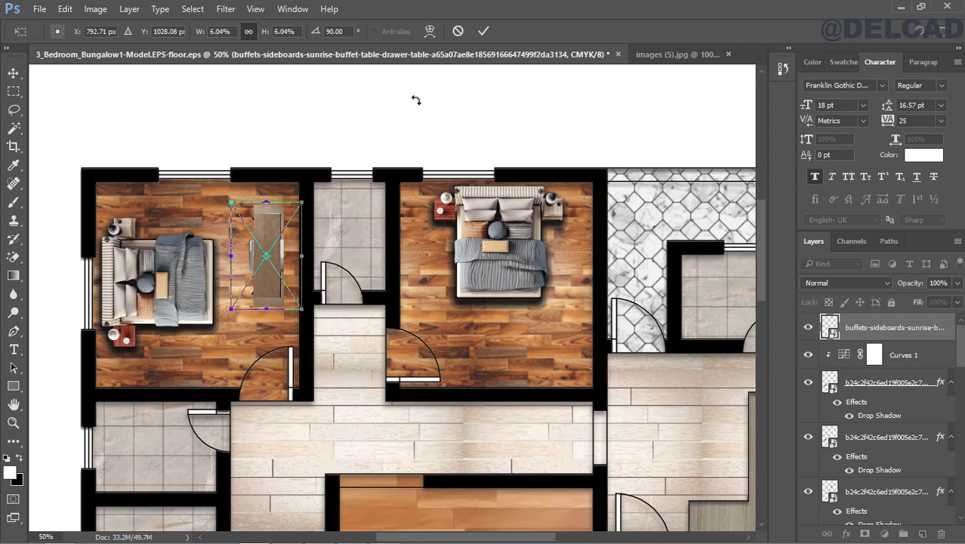
Step: Position the sideboard in the upper-right corner of the upper-left bedroom, flush against the wall shared with the bathroom
drag(270, 244, 282, 217)
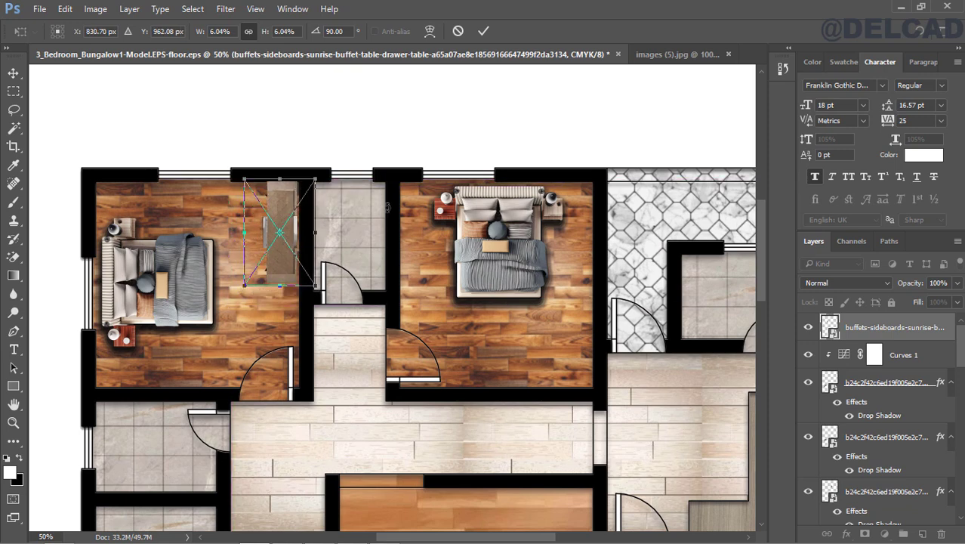
key(Right)
key(Right)
key(Right)
key(Right)
key(Right)
key(Right)
key(Right)
key(Right)
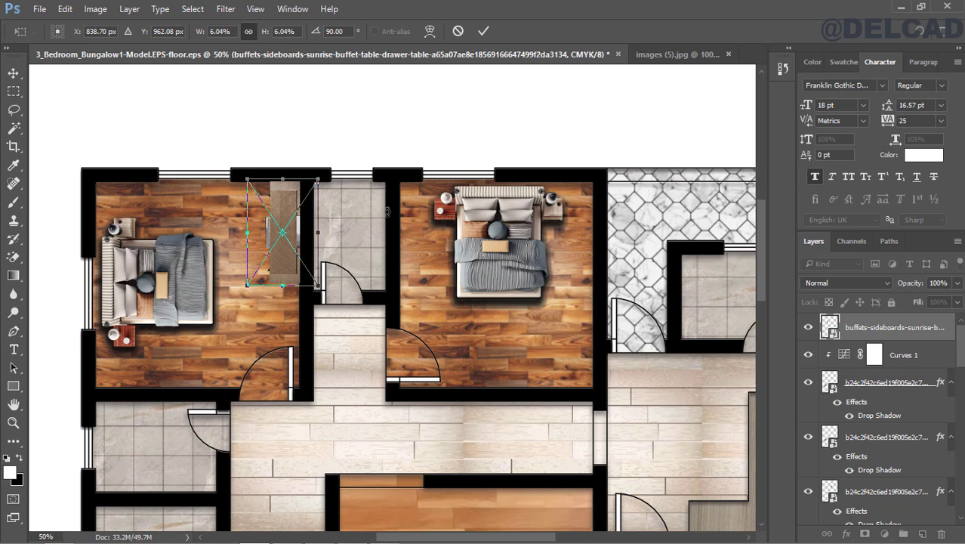
key(Up)
key(Up)
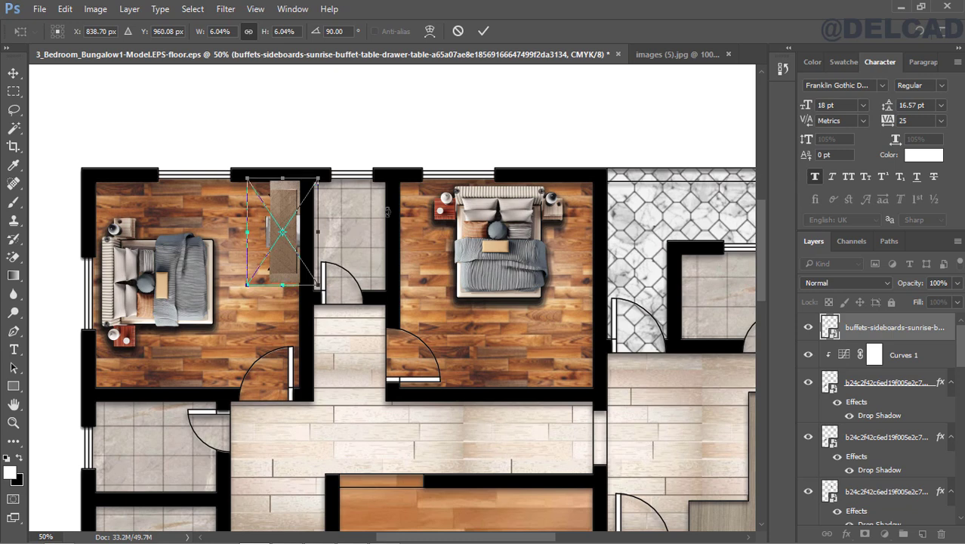
click(484, 31)
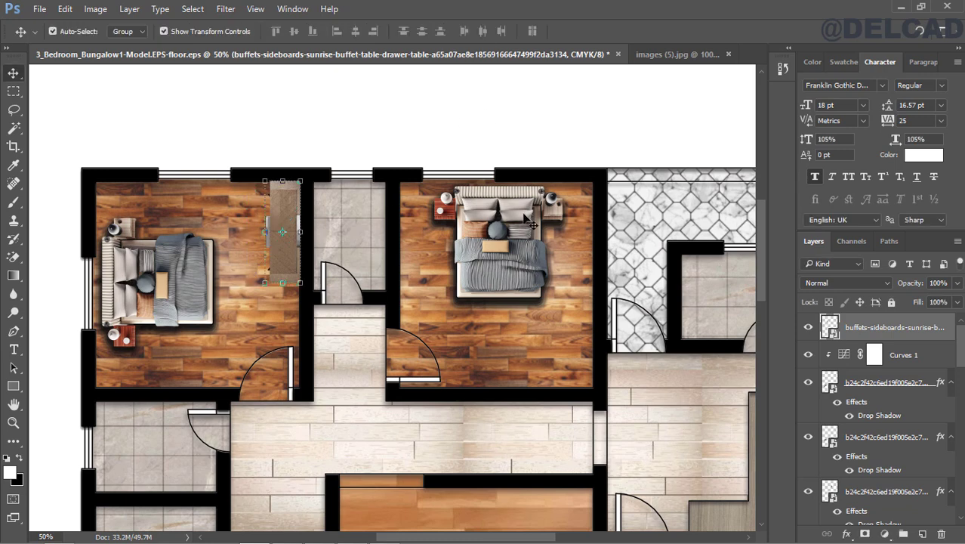
Step: Add a drop shadow with a distance of 0 px to the sideboard layer
right_click(891, 334)
click(695, 111)
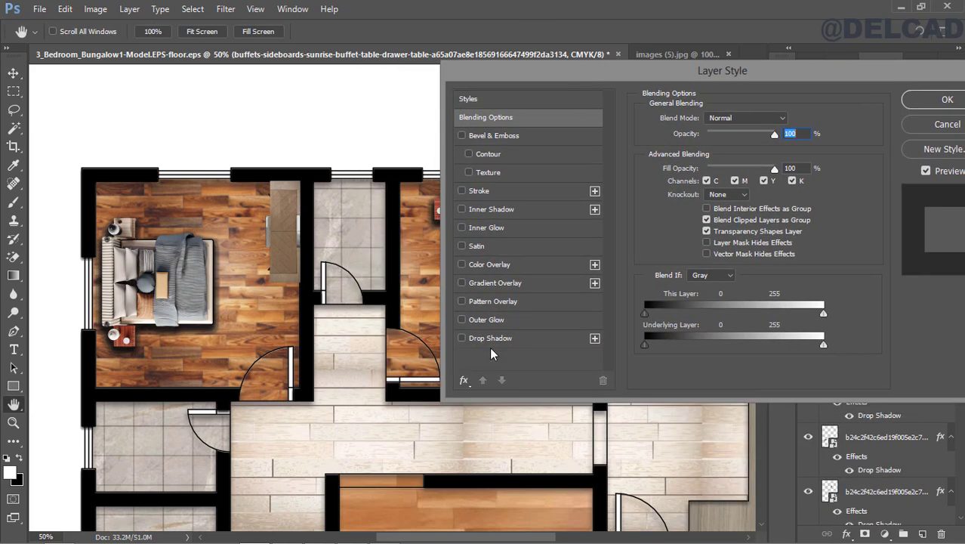
click(492, 344)
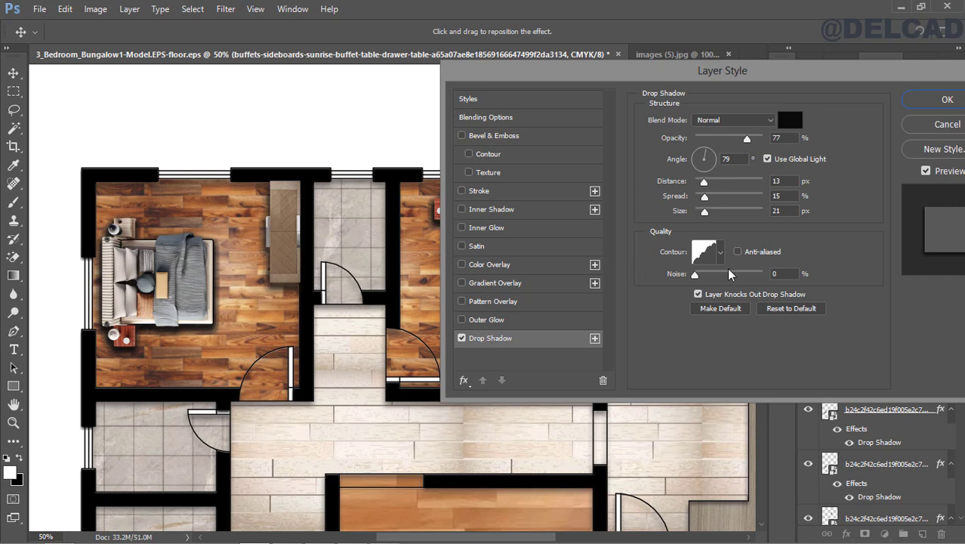
drag(703, 190, 695, 190)
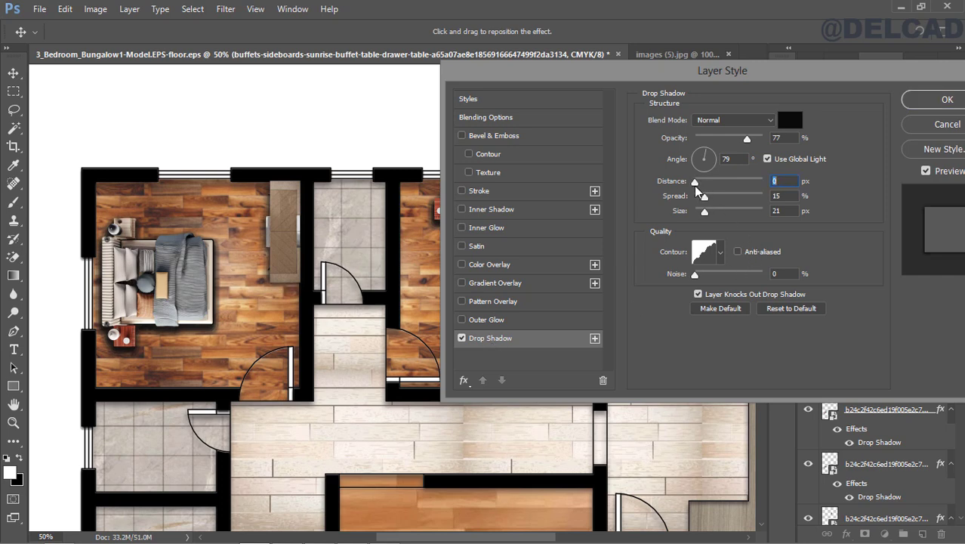
click(704, 211)
drag(846, 74, 830, 70)
click(899, 96)
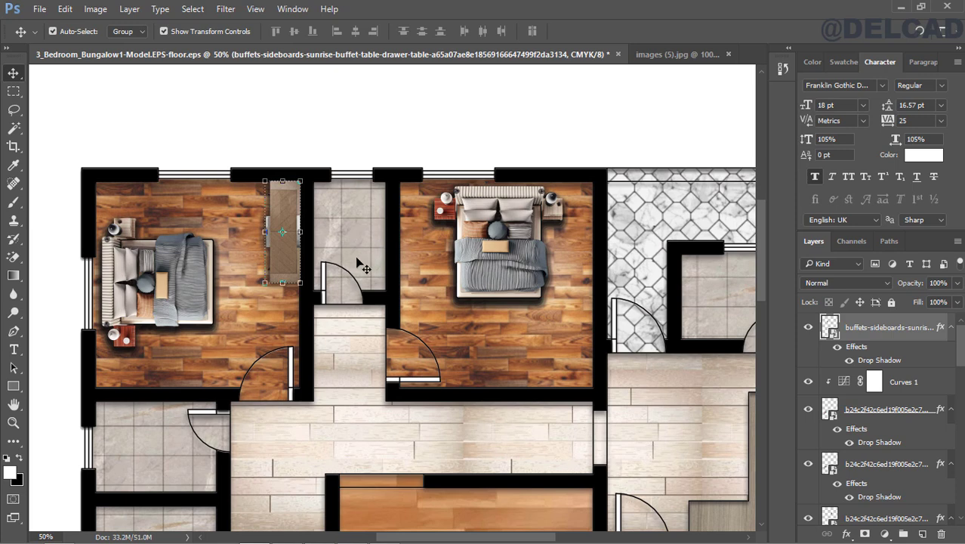
Step: Duplicate the sideboard layer and move the copy below the bed in the second upper bedroom
key(ctrl)
key(ctrl+j)
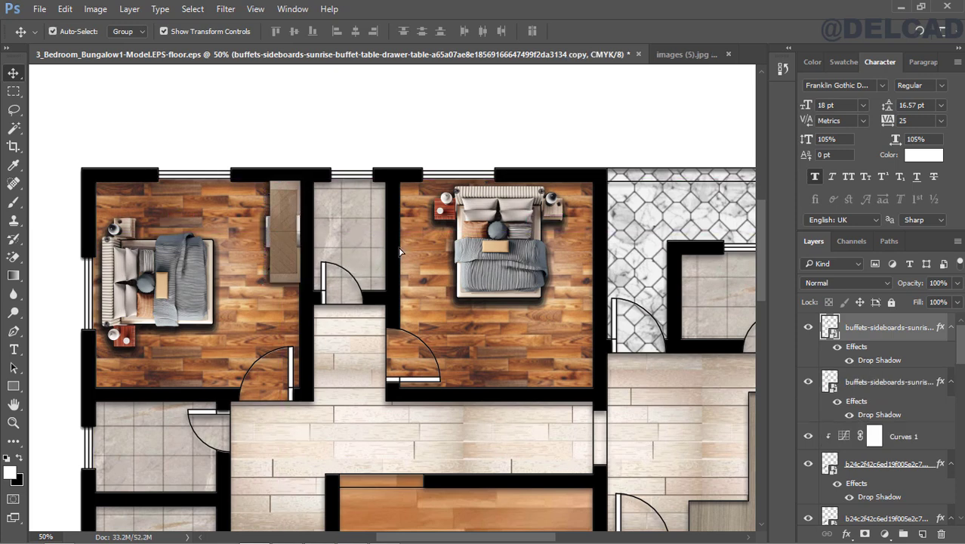
drag(294, 208, 529, 317)
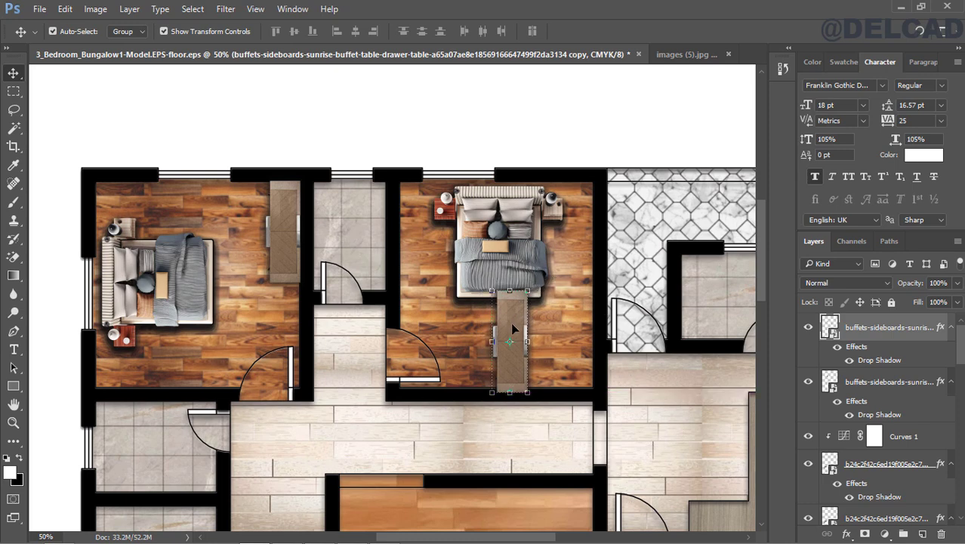
Step: Rotate the sideboard copy to 180° and place it in the second upper bedroom's lower-right corner against the wall
drag(536, 286, 606, 364)
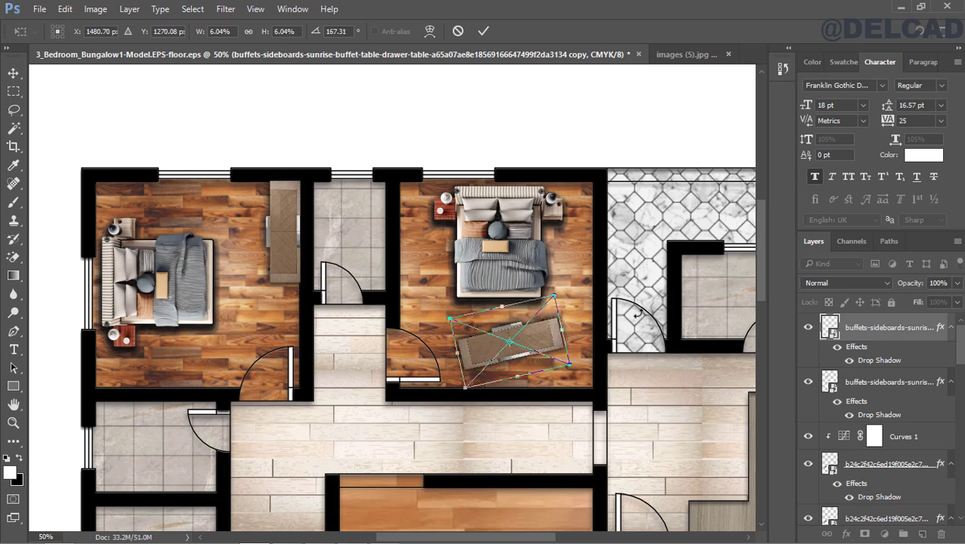
click(349, 32)
text(180)
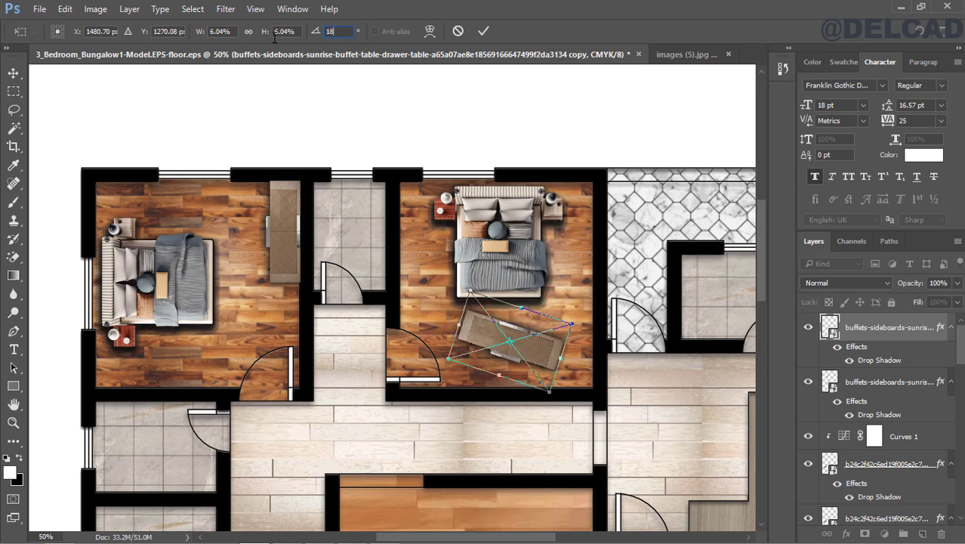
click(483, 31)
drag(536, 346, 562, 372)
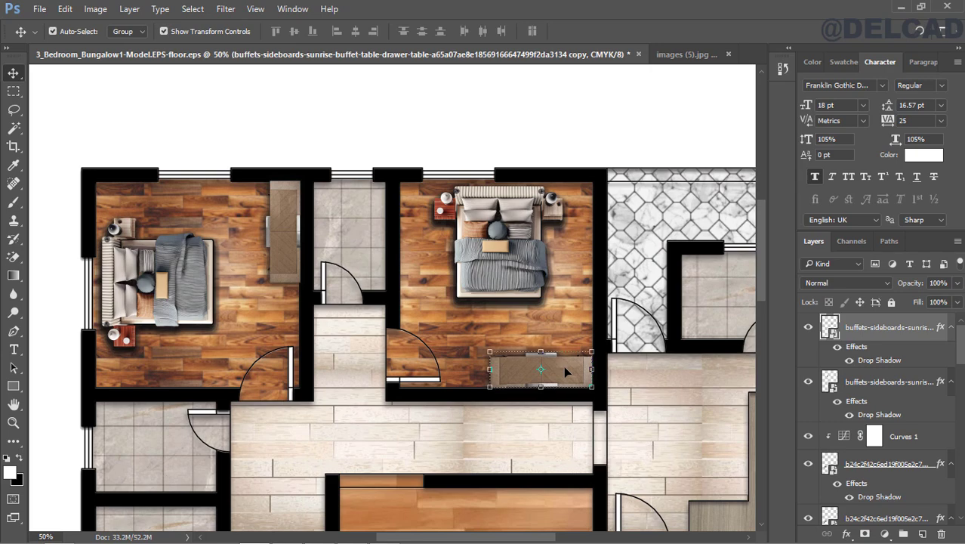
click(641, 136)
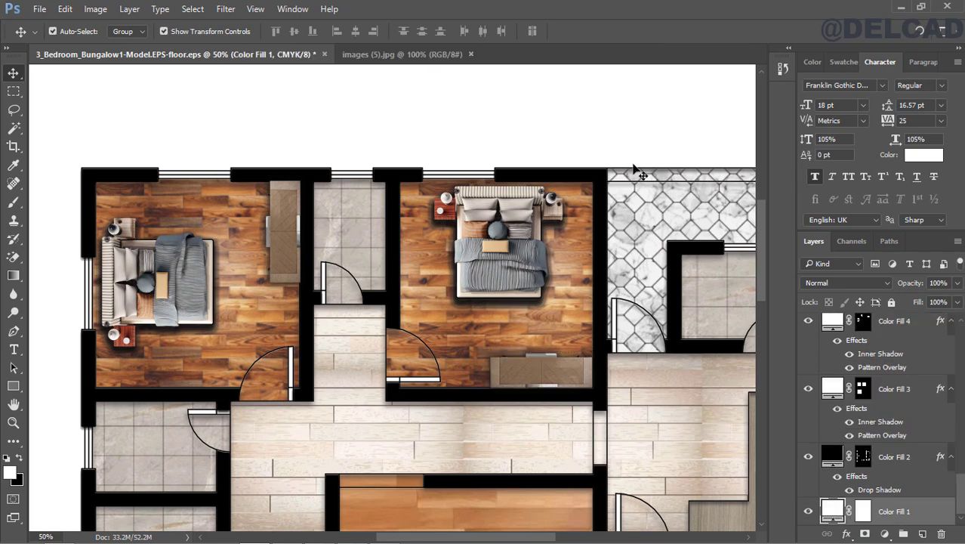
Step: Copy the second upper bedroom's sideboard down to the lower-left bedroom, beside its door
drag(765, 224, 763, 270)
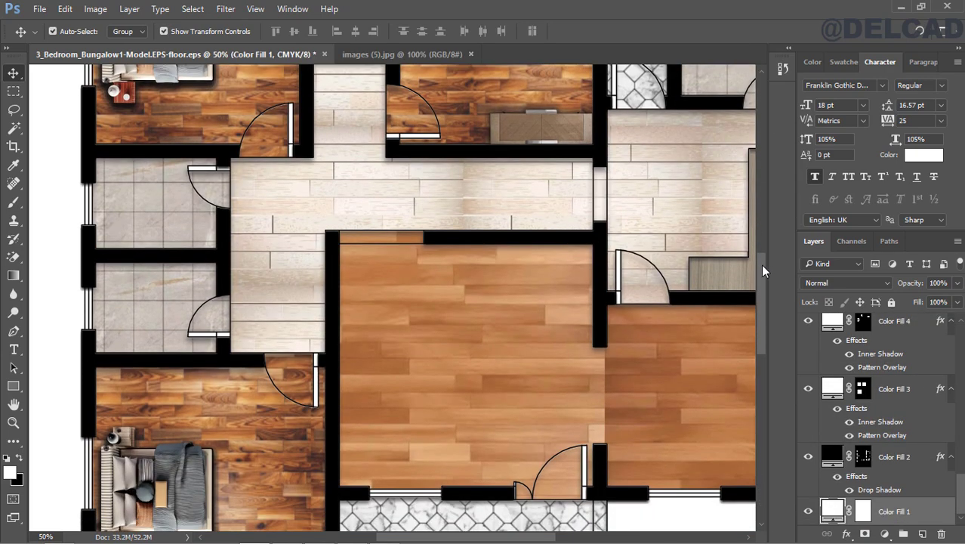
click(561, 125)
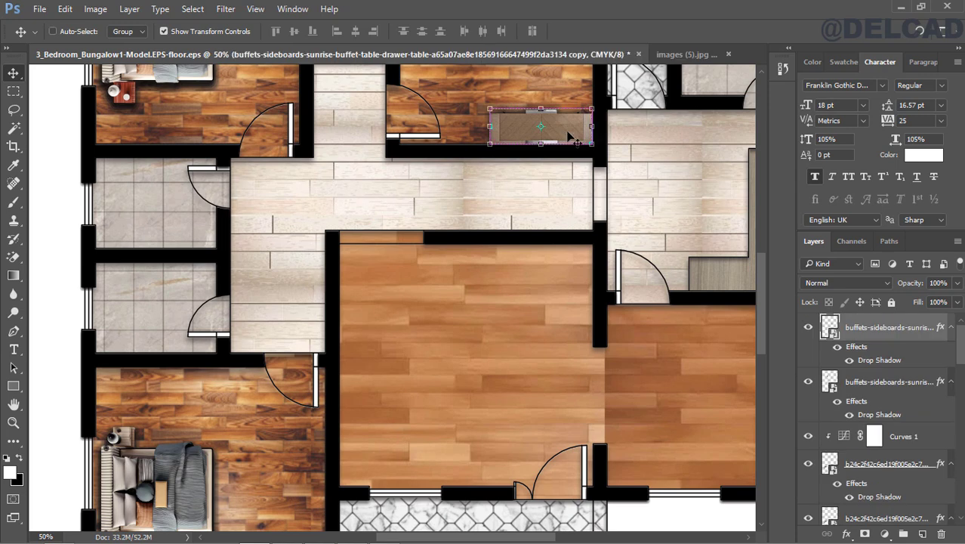
drag(571, 136, 355, 426)
drag(763, 294, 765, 317)
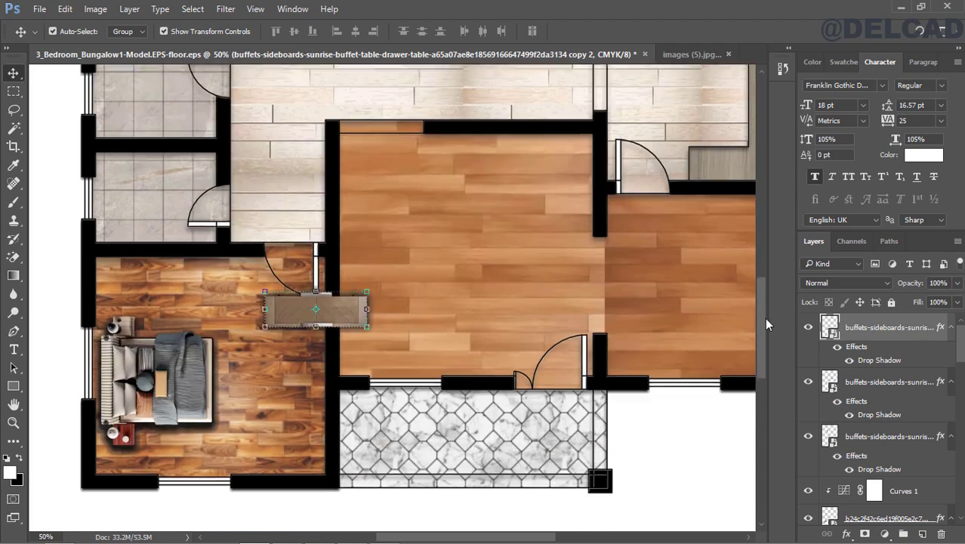
Step: Rotate the lower-left bedroom's sideboard copy to 90° so it stands vertically
drag(381, 287, 278, 361)
click(350, 31)
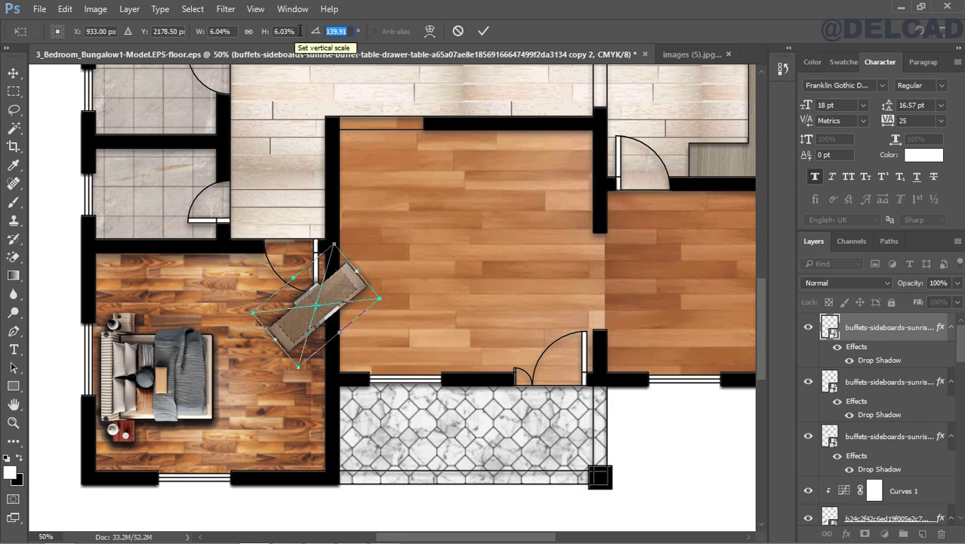
text(18)
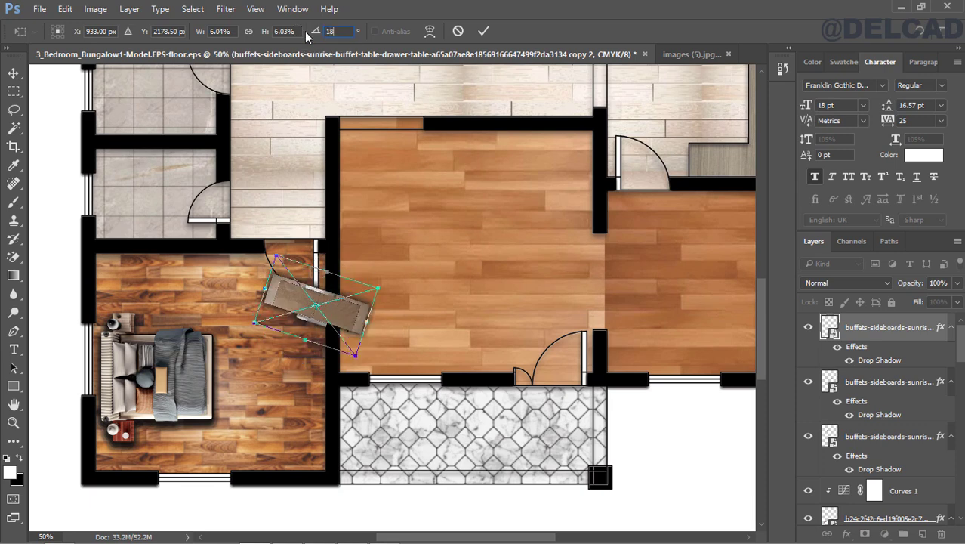
text(0)
key(Return)
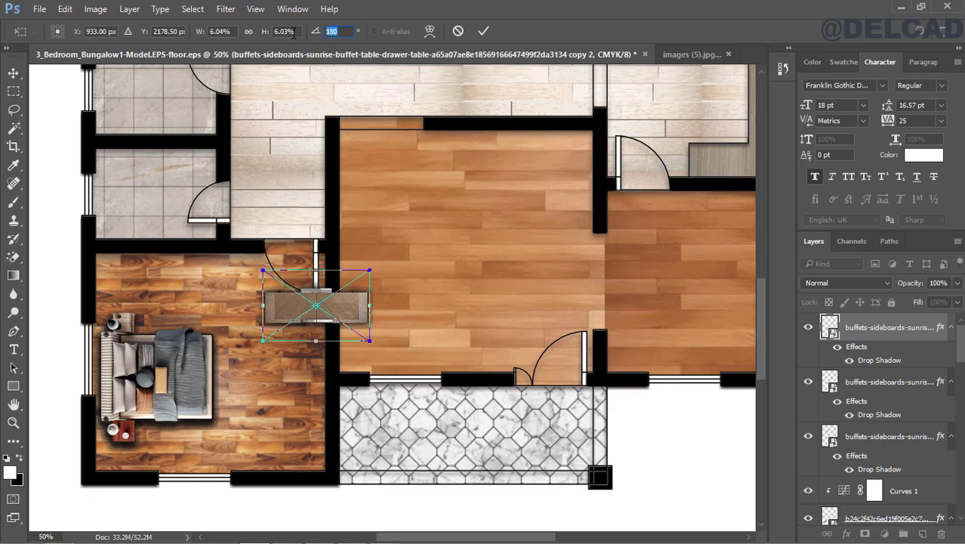
text(90)
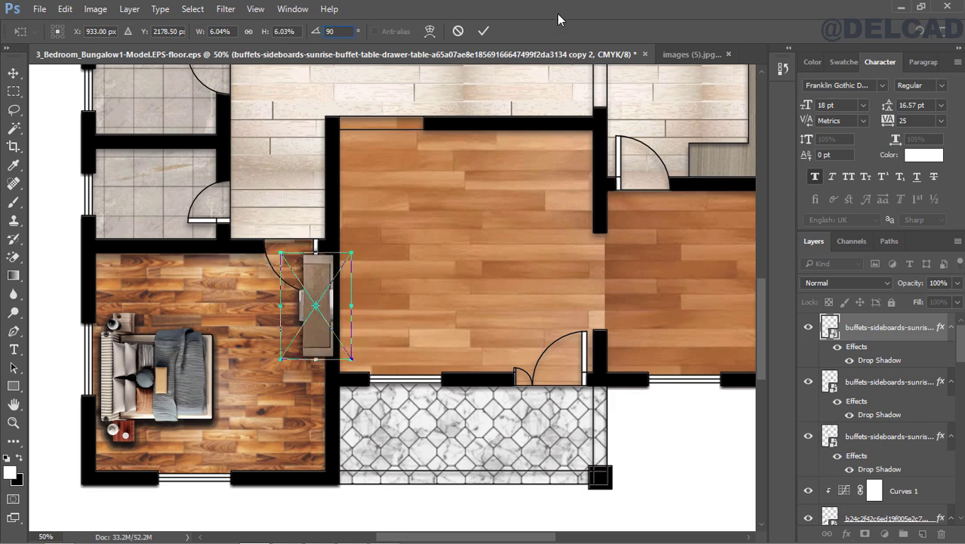
click(484, 31)
Step: Position the third sideboard in the lower-right corner of the lower-left bedroom, against the wall opposite the bed, and deselect it
drag(316, 294, 312, 384)
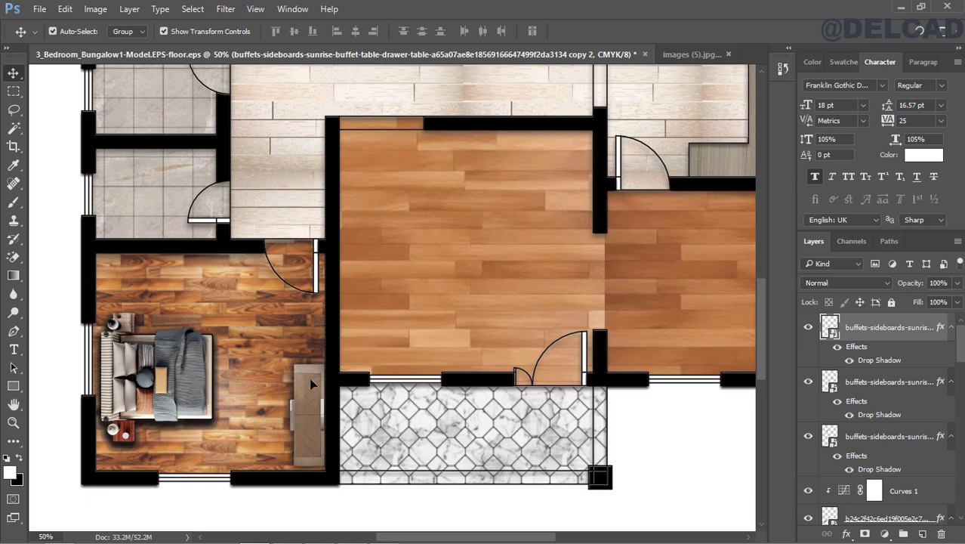
key(Down)
key(Down)
key(Down)
key(Down)
key(Down)
key(Down)
key(Down)
key(Down)
key(Down)
key(Down)
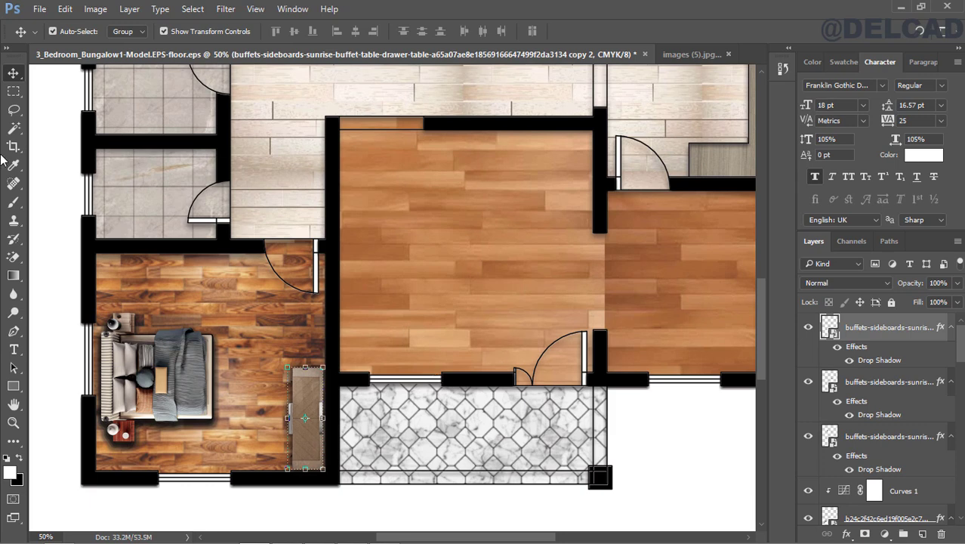
click(43, 220)
click(320, 389)
click(62, 169)
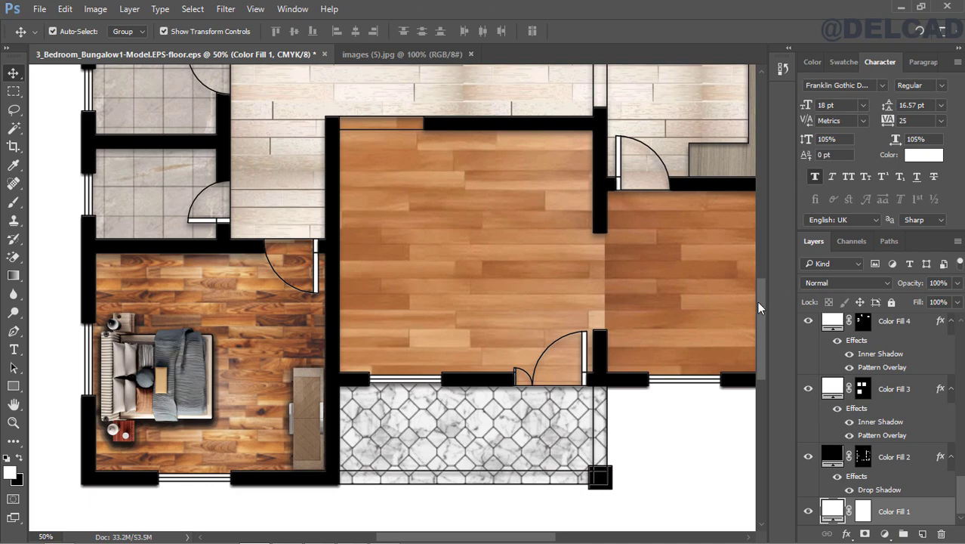
drag(757, 301, 763, 328)
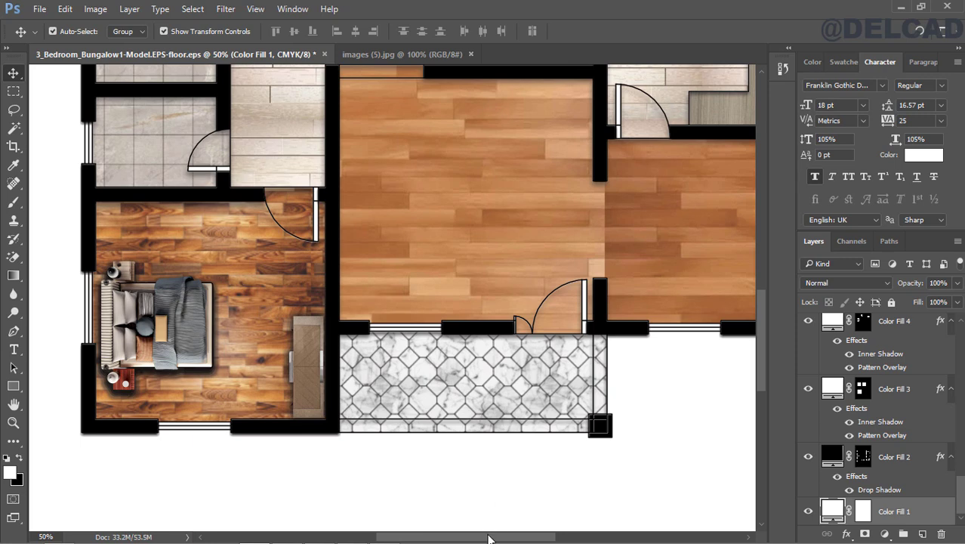
drag(488, 537, 506, 541)
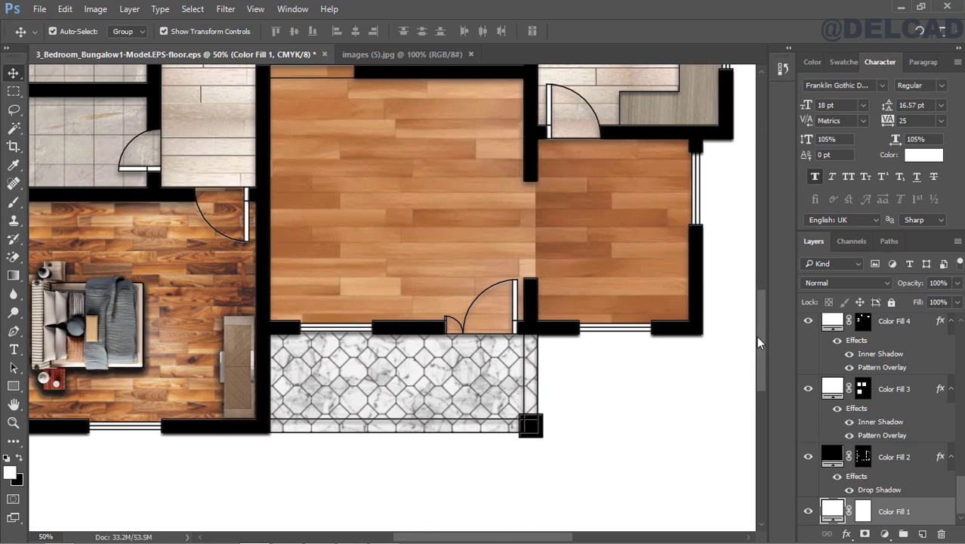
scroll(756, 336, up, 1)
drag(757, 334, 770, 298)
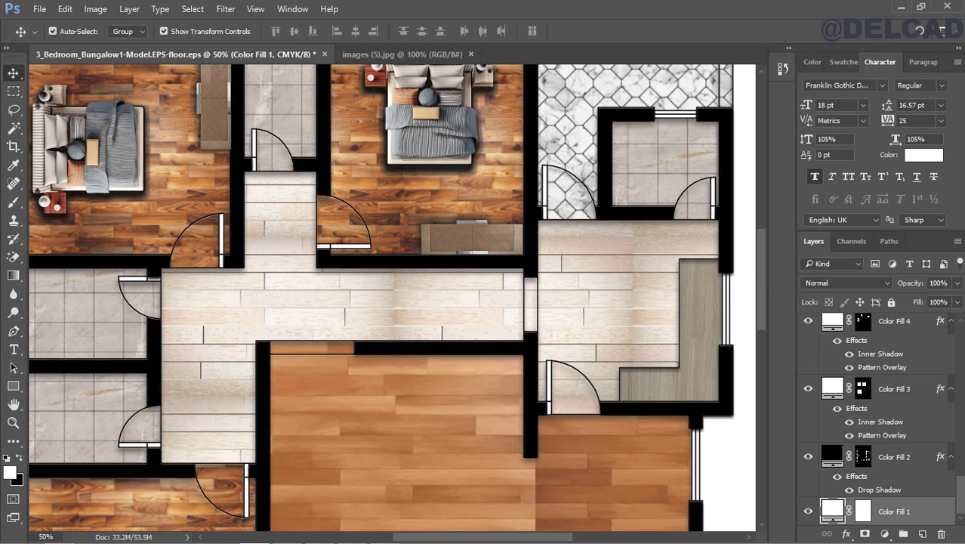
drag(959, 495, 953, 332)
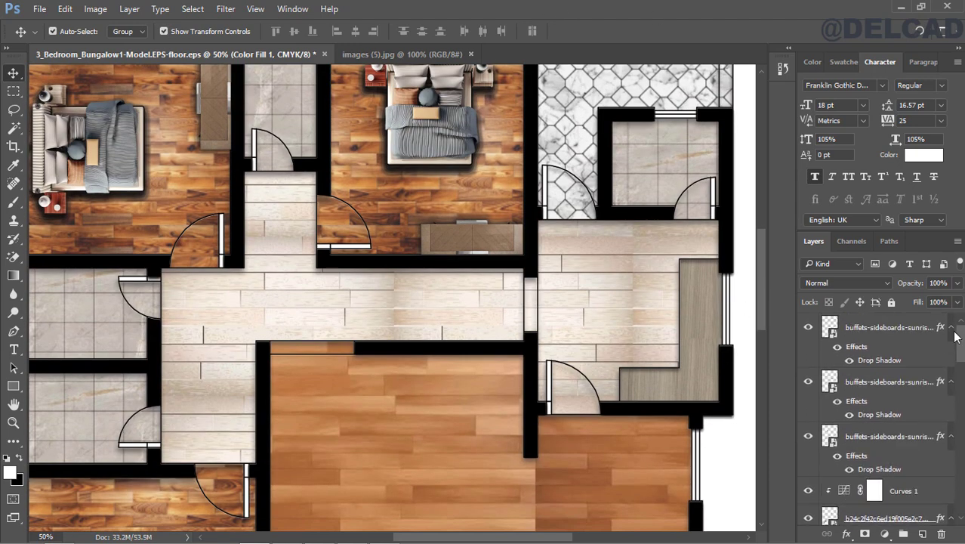
Step: Place the living-room furniture image 5a4d9e2f059a60f63cd542d5c2a22332 from Downloads as an embedded layer above the topmost sideboard layer
click(924, 331)
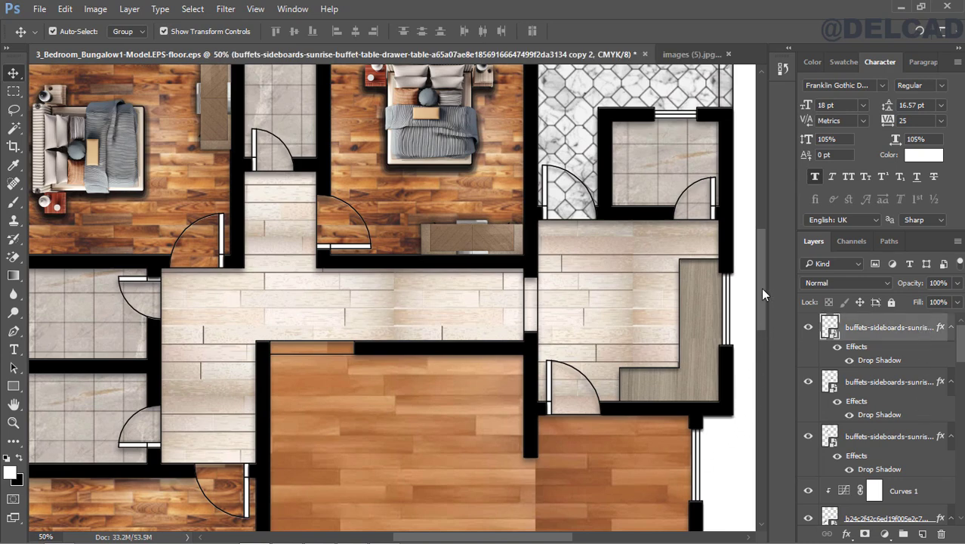
drag(762, 294, 770, 323)
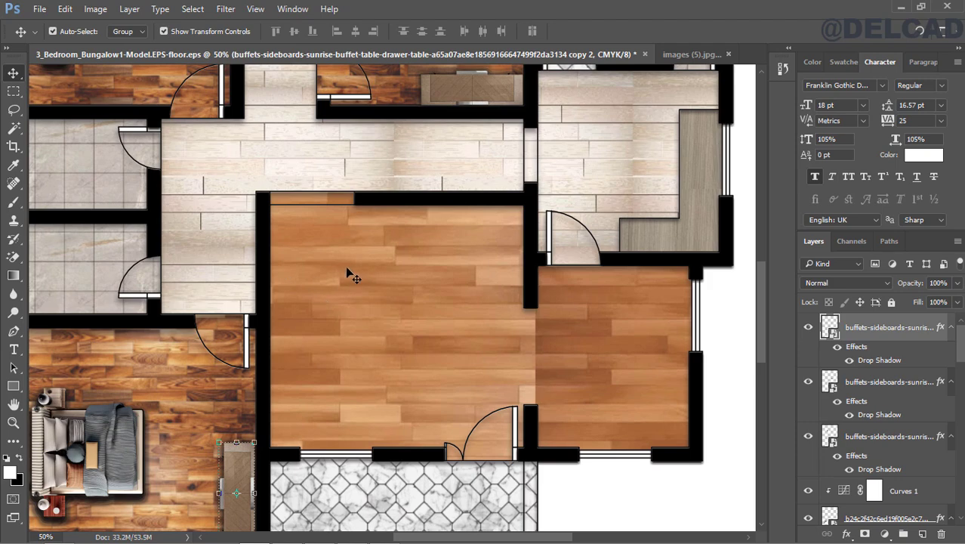
click(45, 9)
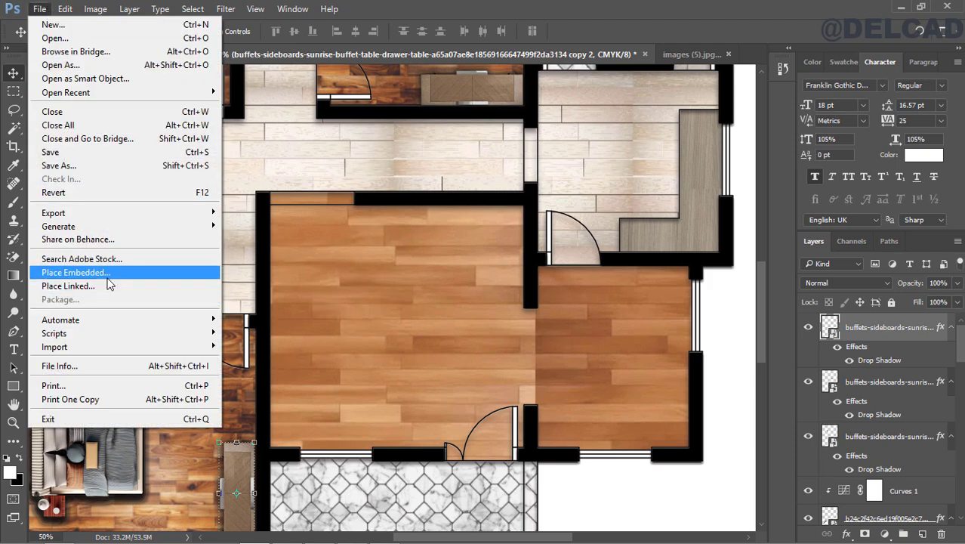
click(107, 275)
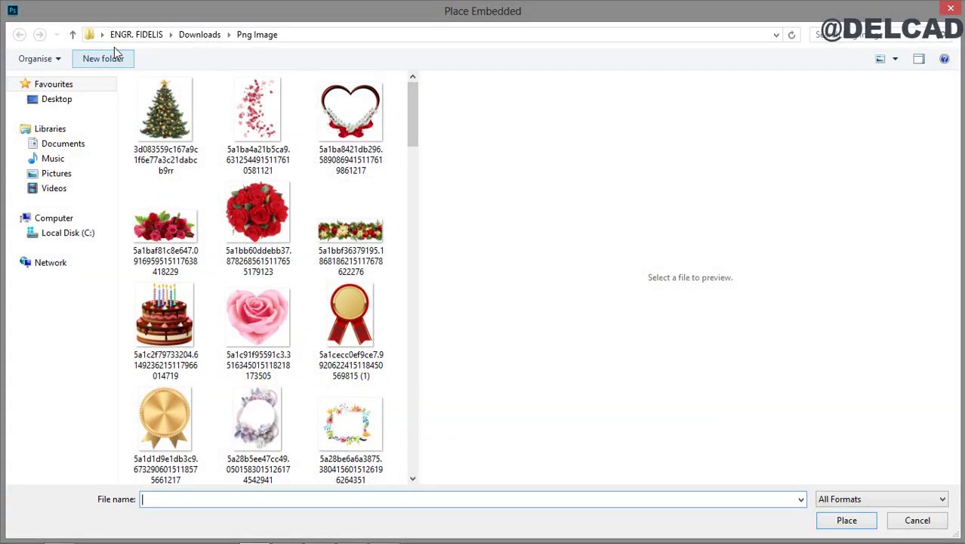
click(133, 39)
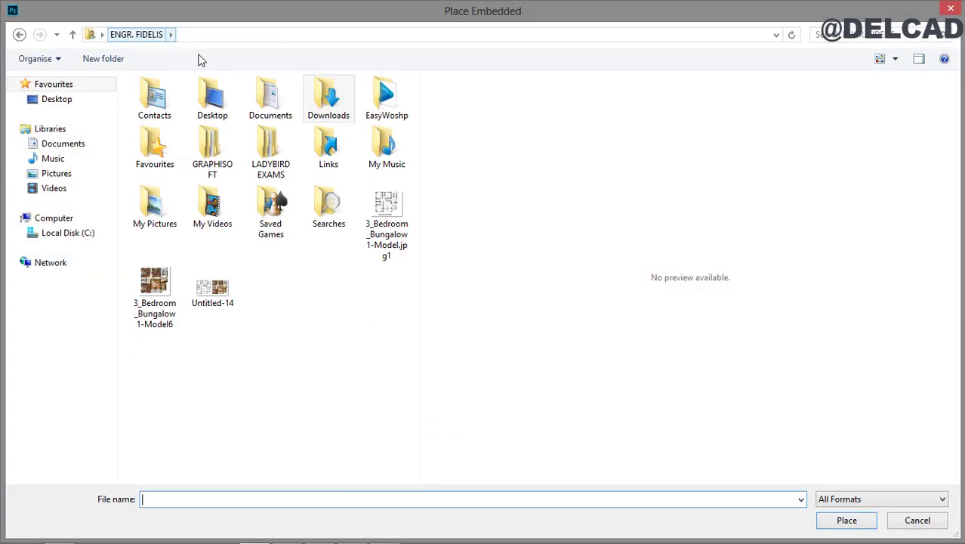
double_click(314, 111)
drag(410, 149, 413, 239)
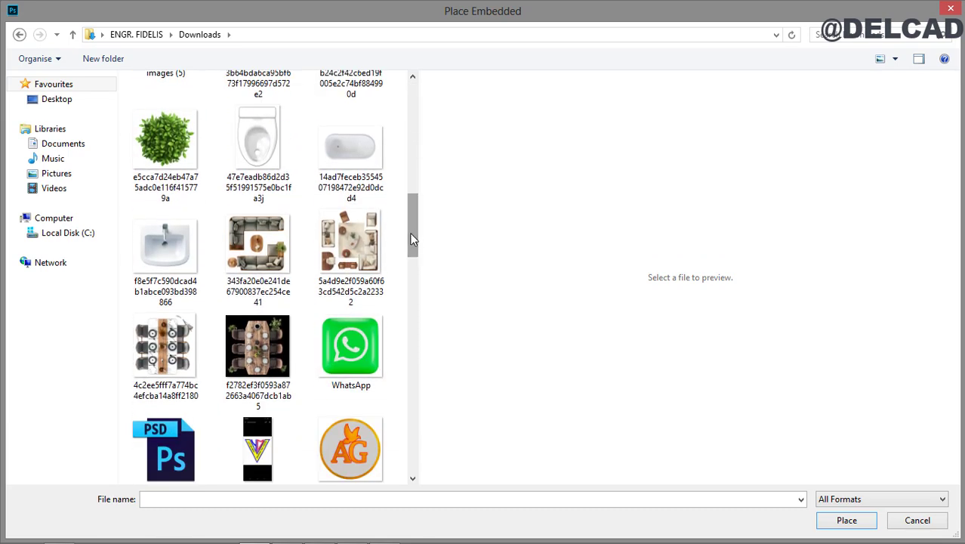
click(350, 250)
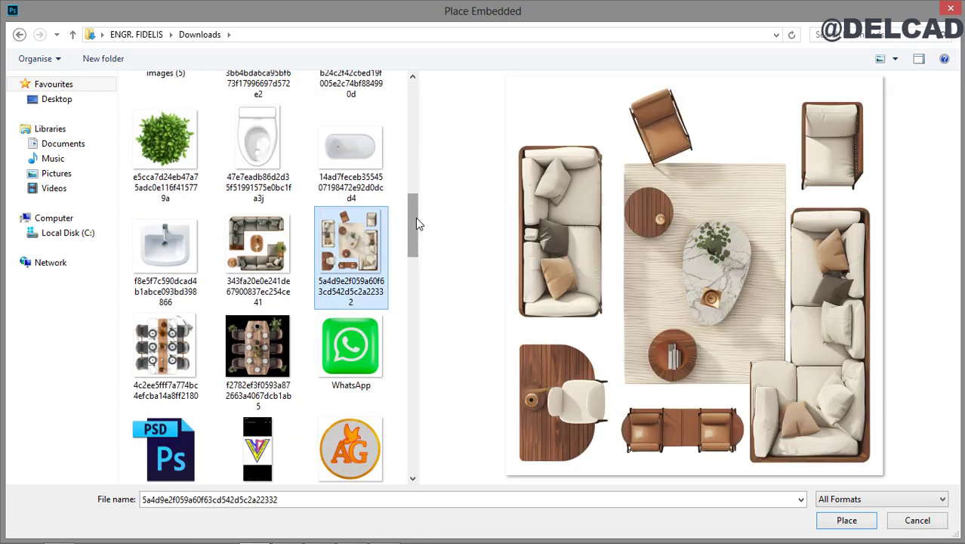
click(852, 526)
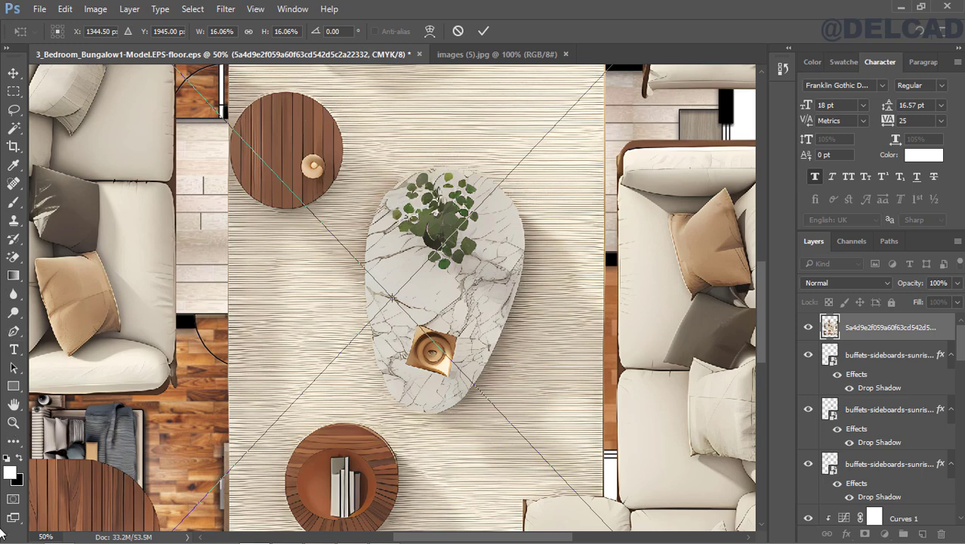
click(490, 29)
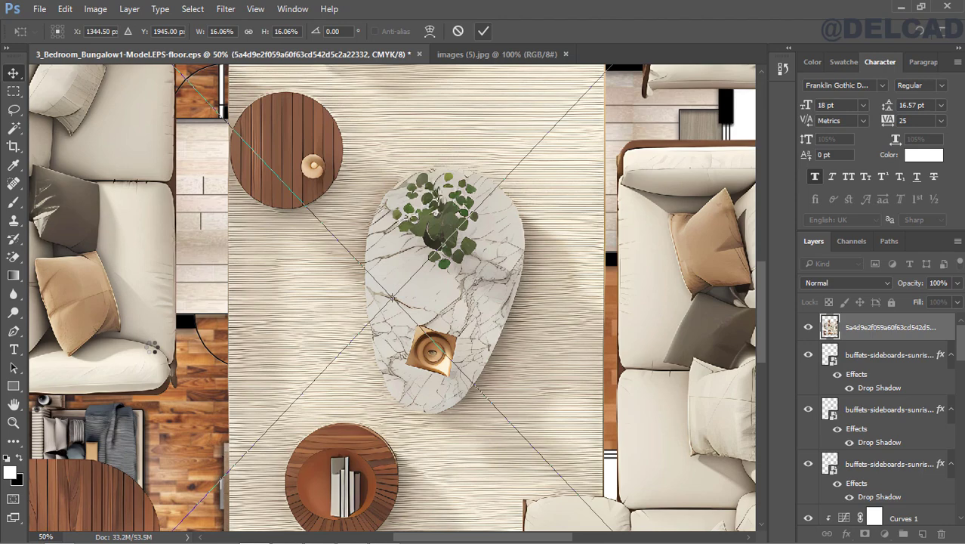
Step: Scale the placed furniture set down with linked proportions to about 4.46%
click(15, 424)
click(395, 31)
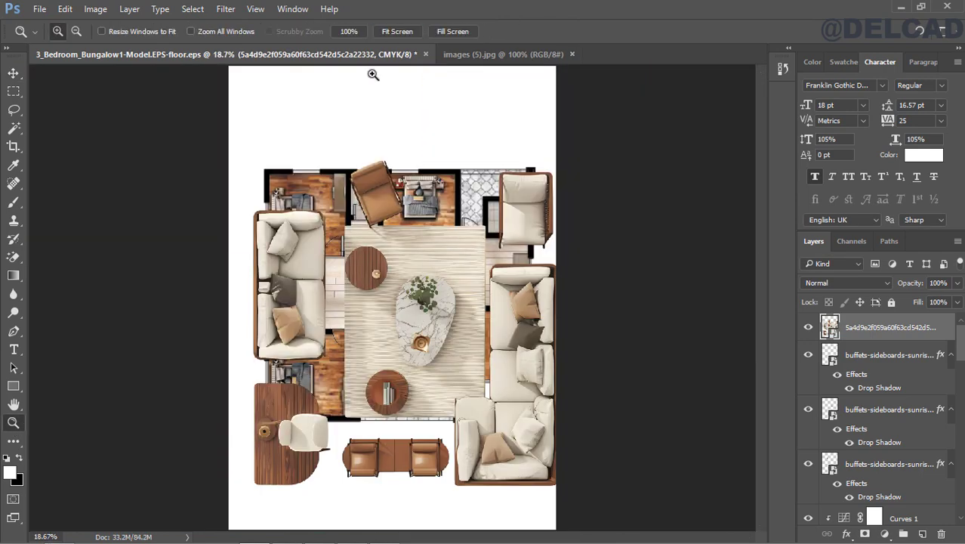
click(13, 73)
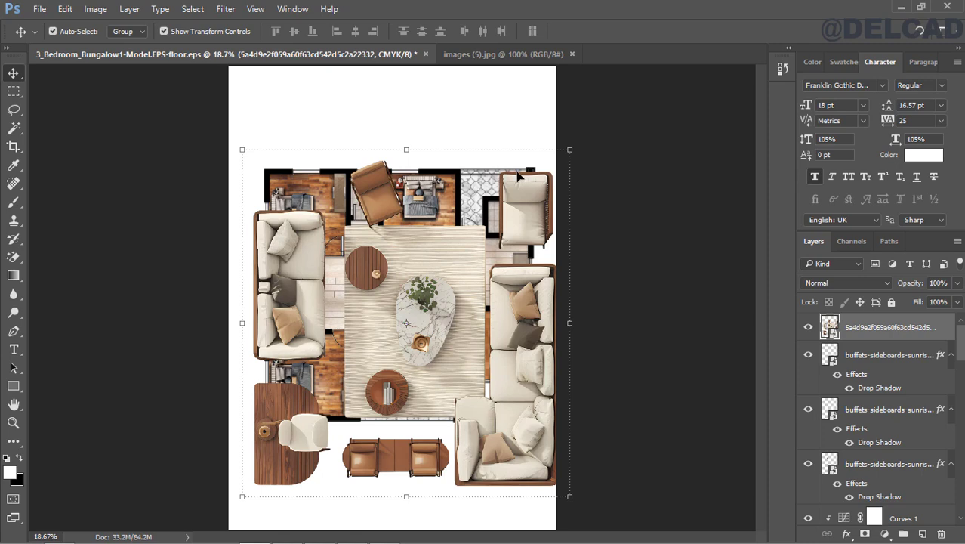
drag(571, 149, 424, 333)
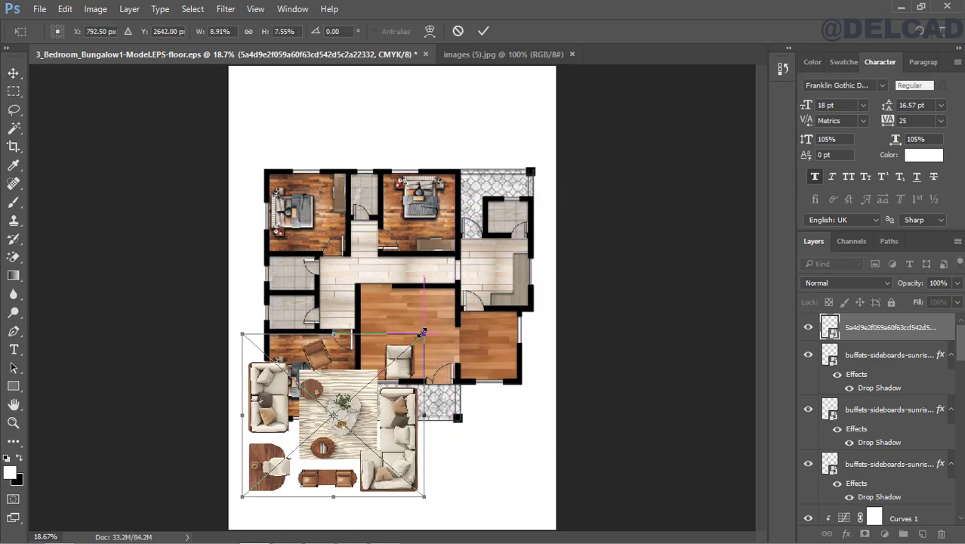
click(249, 32)
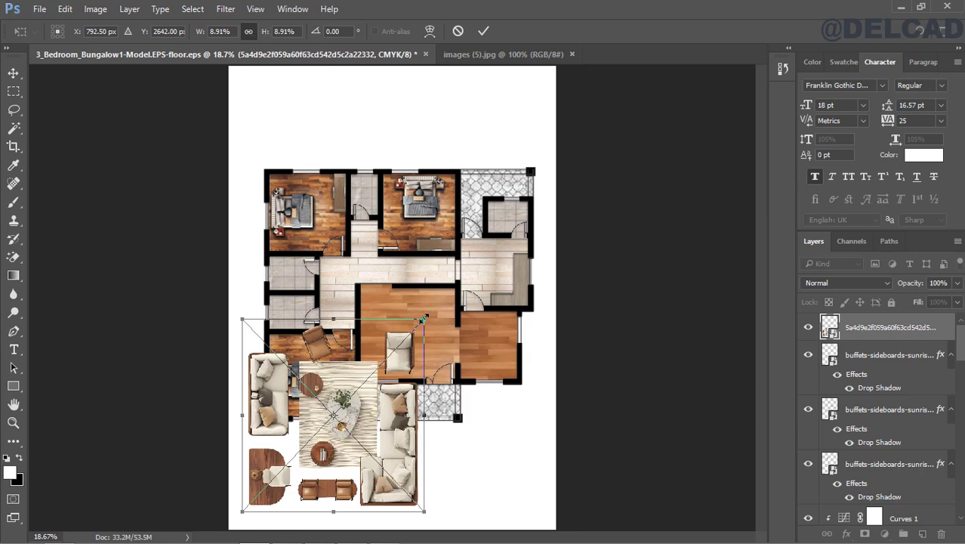
drag(424, 319, 333, 417)
Step: Move the furniture set into the living room above the lower porch and reduce its scale to about 3.75%
drag(306, 463, 426, 330)
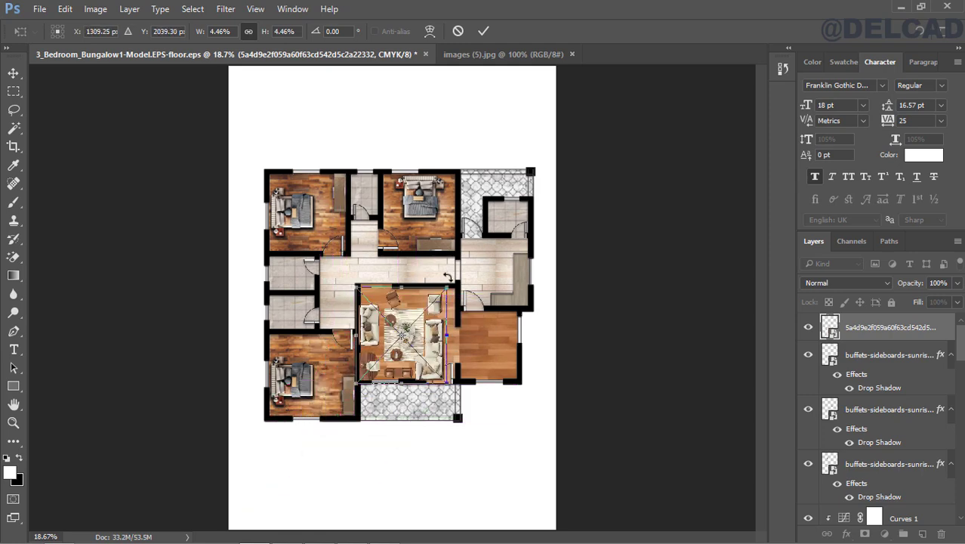
drag(447, 285, 434, 304)
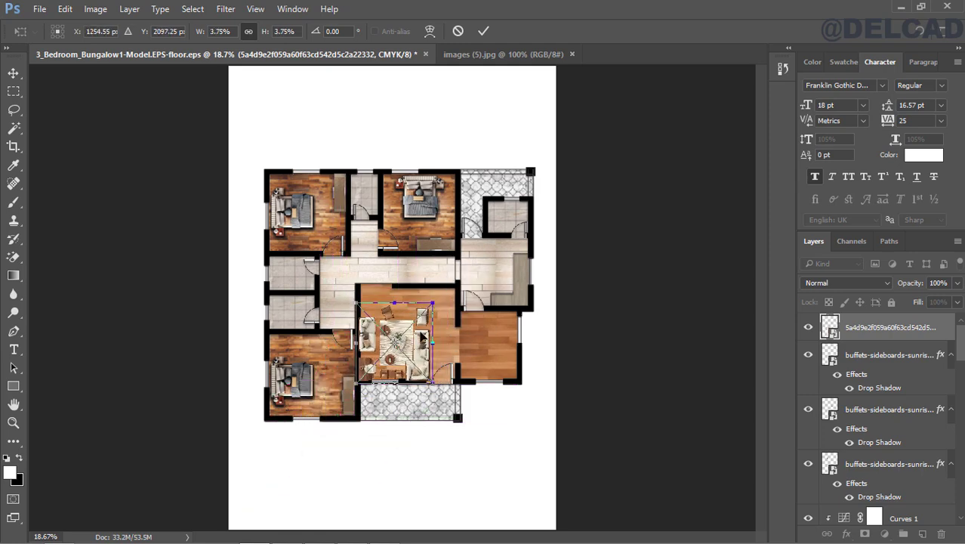
drag(422, 336, 436, 329)
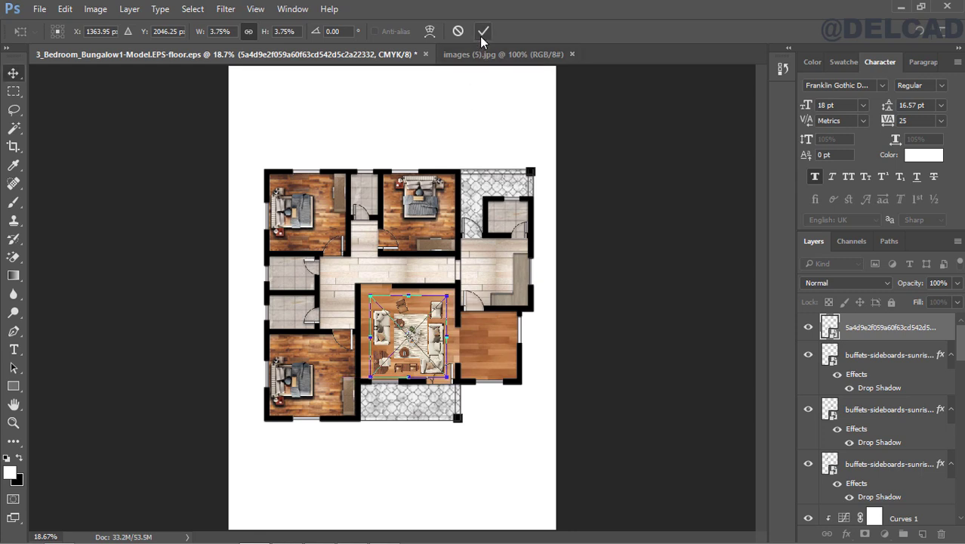
key(Return)
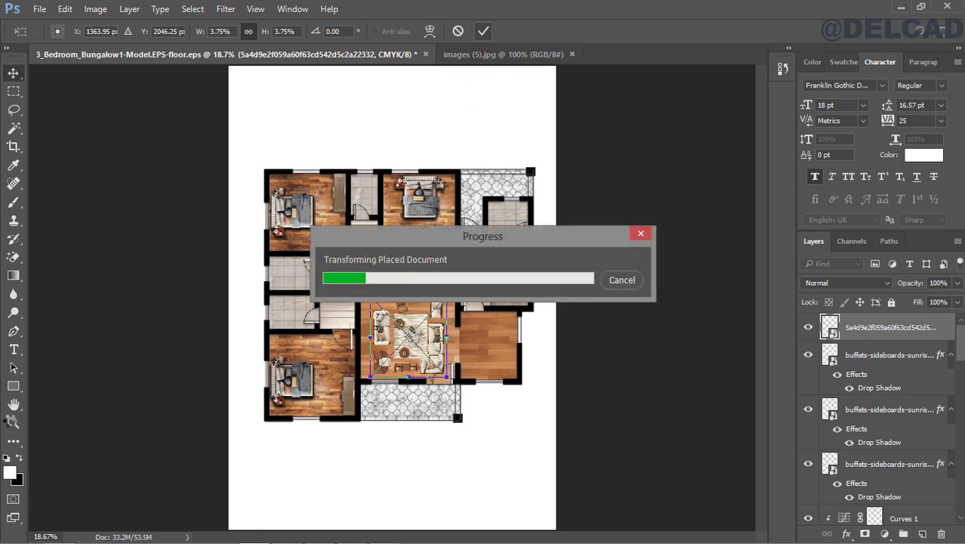
Step: Nudge the furniture set slightly upward within the living room
click(14, 422)
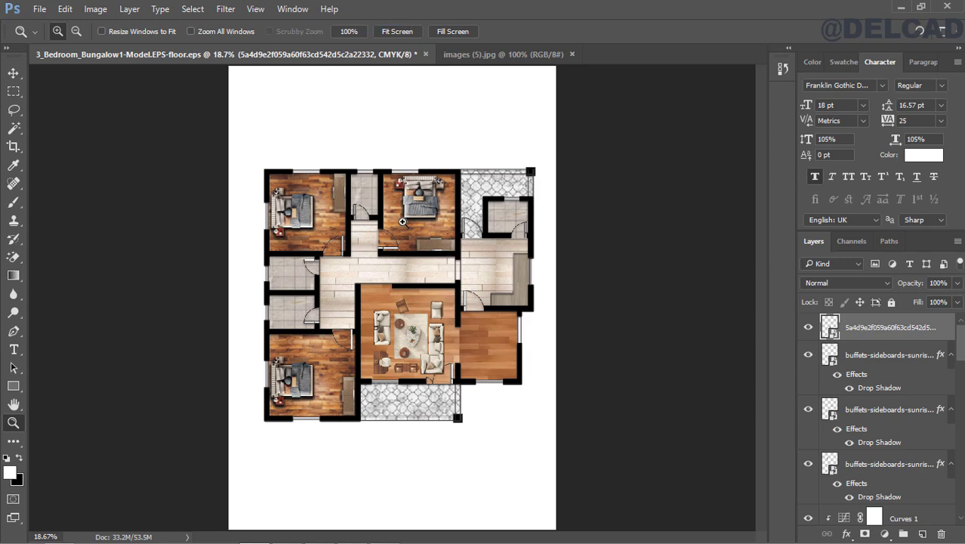
click(403, 246)
click(437, 329)
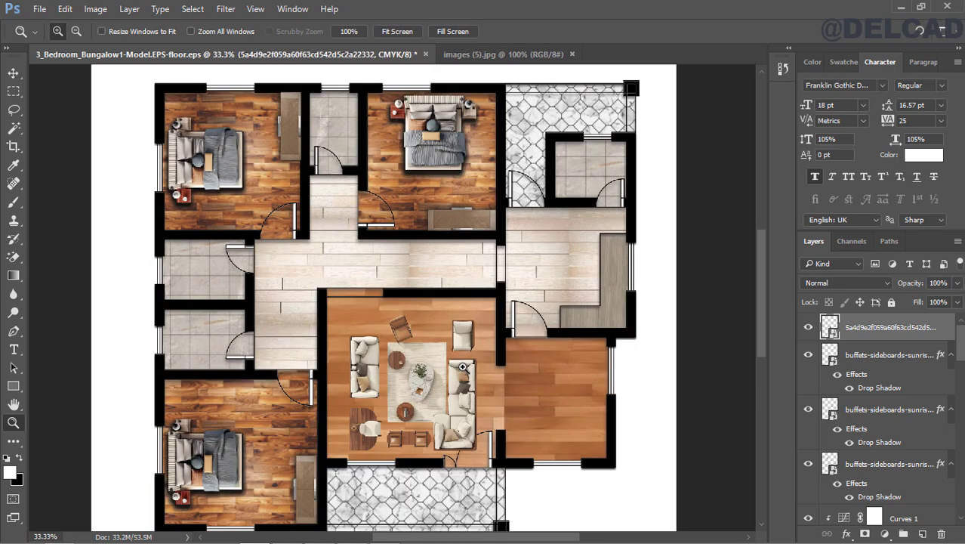
scroll(758, 312, down, 3)
key(v)
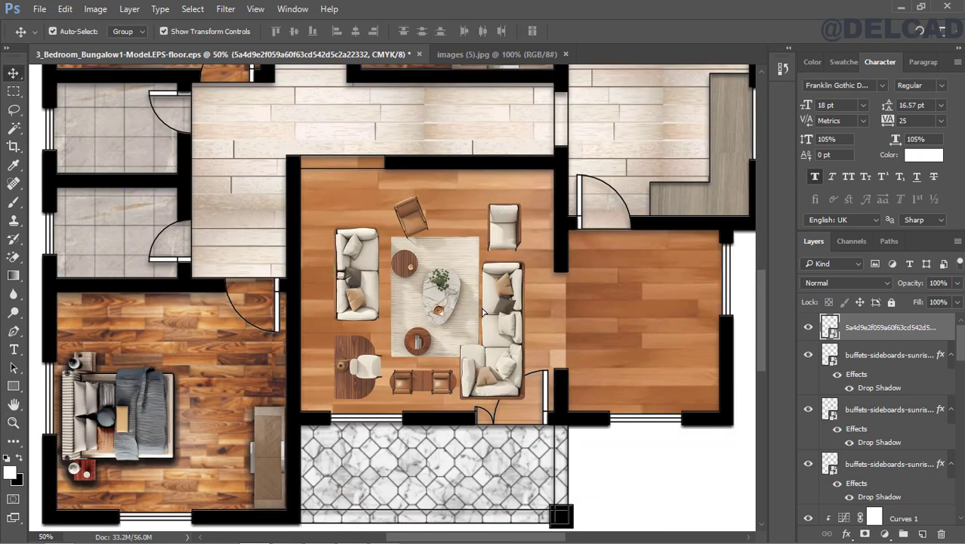
mouse_move(485, 318)
mouse_down()
mouse_move(483, 307)
mouse_move(500, 311)
mouse_move(486, 317)
mouse_up()
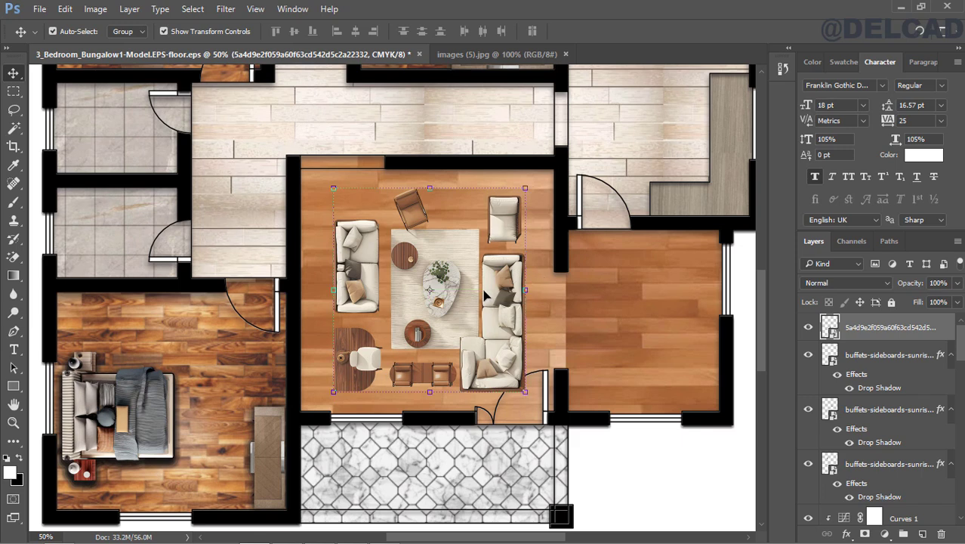
Step: Rotate the furniture set to 180° so the L-shaped sofa sits along the living room's left wall
key(ctrl+t)
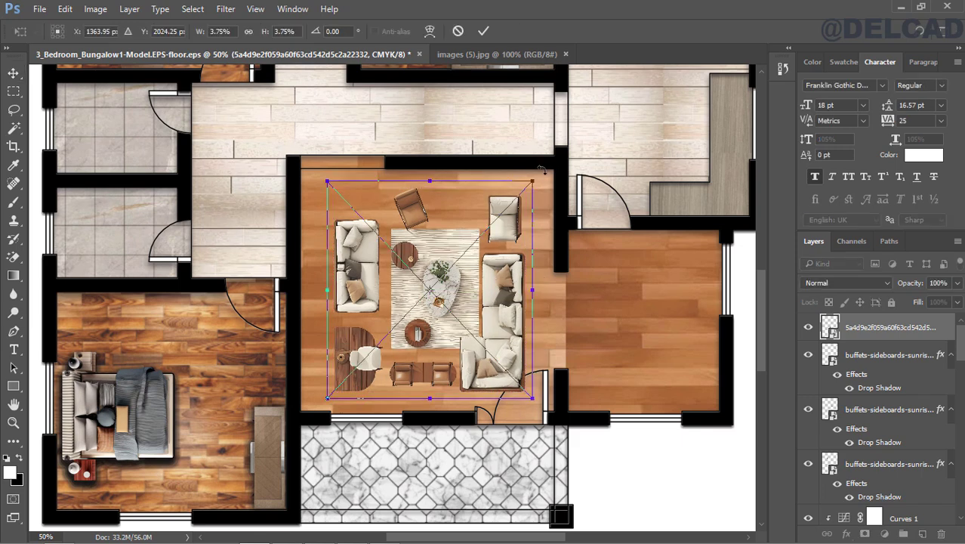
drag(541, 168, 318, 403)
click(346, 32)
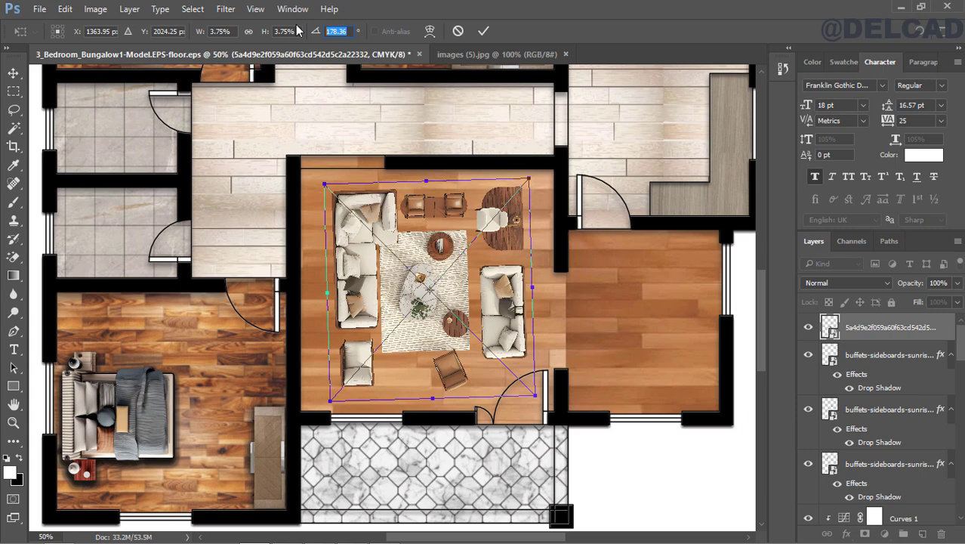
text(180)
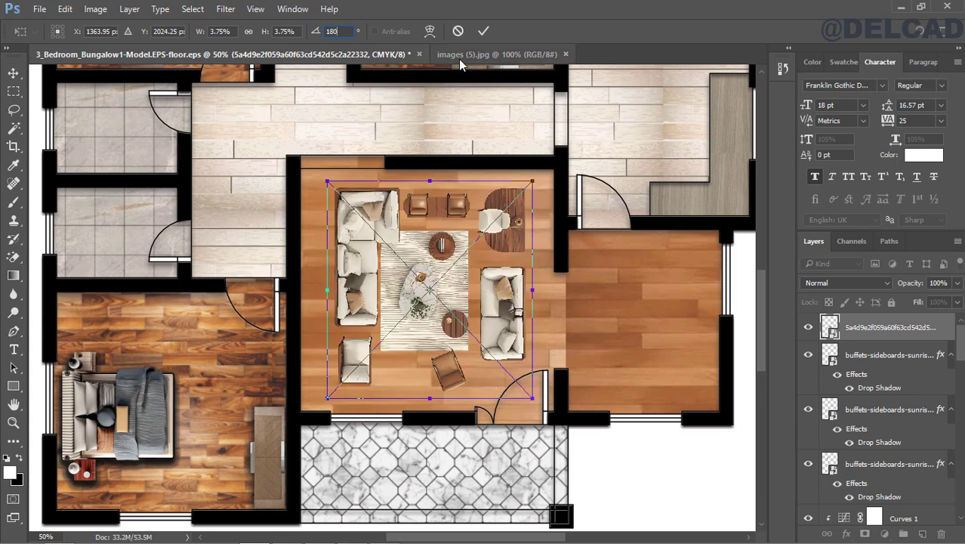
click(483, 32)
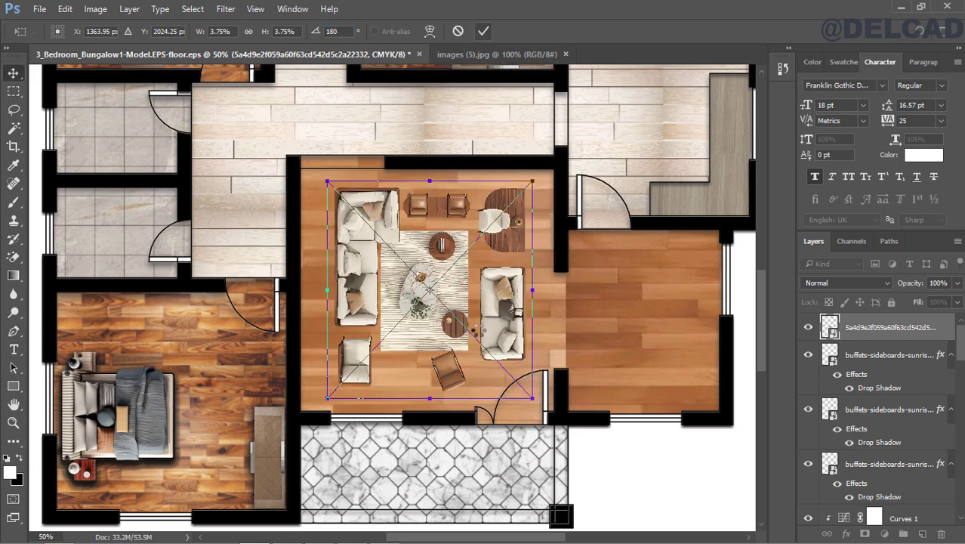
Step: Enlarge the furniture set proportionally to about 3.92% and shift it slightly toward the living room's left wall, clear of the entrance door
click(525, 392)
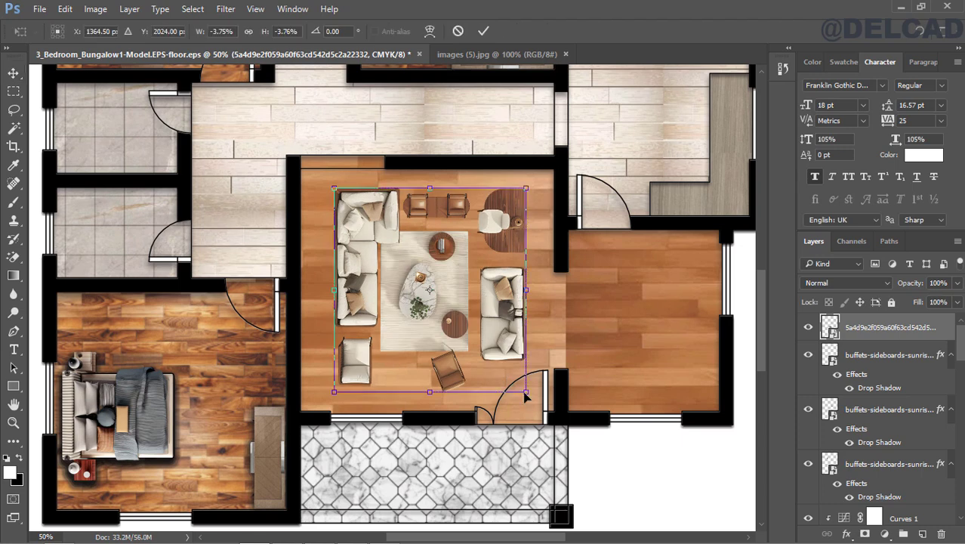
drag(526, 392, 538, 403)
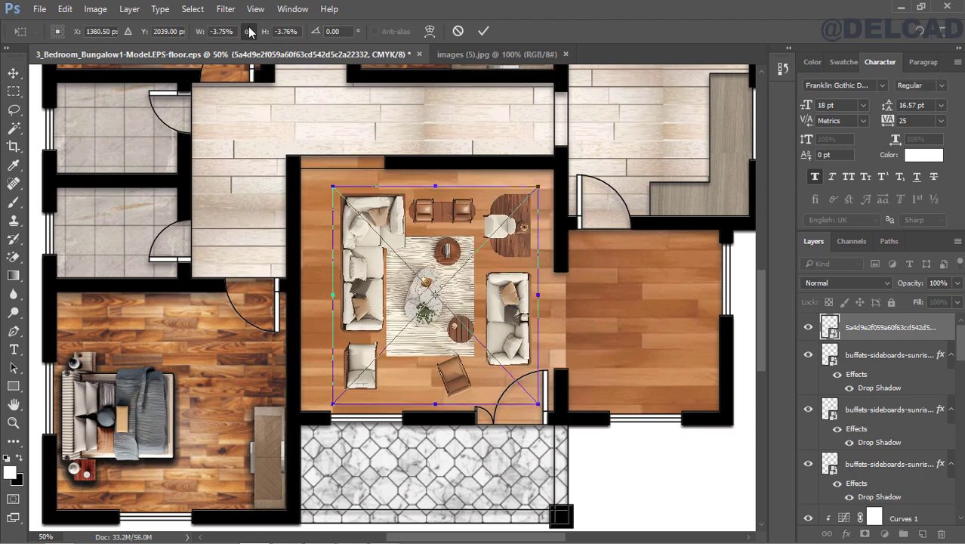
drag(330, 184, 323, 177)
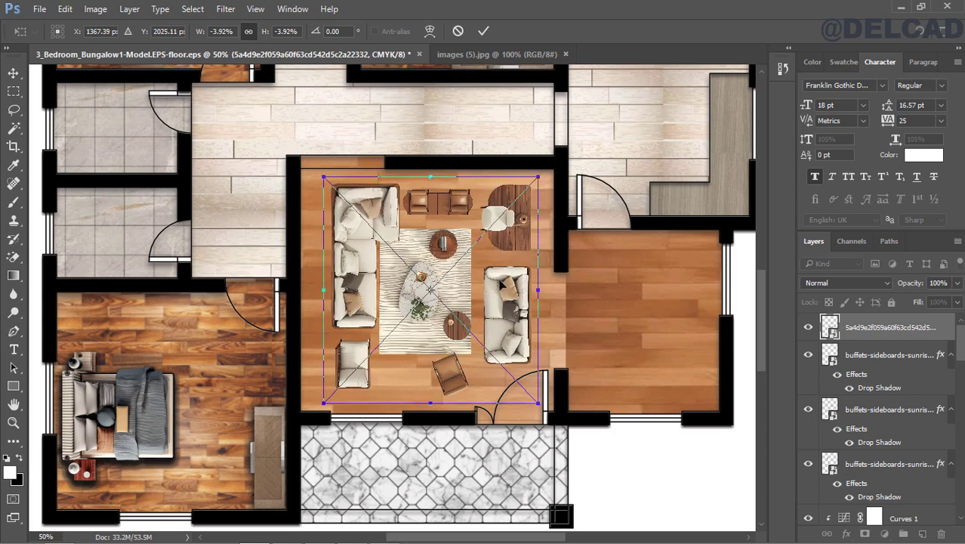
drag(501, 284, 496, 286)
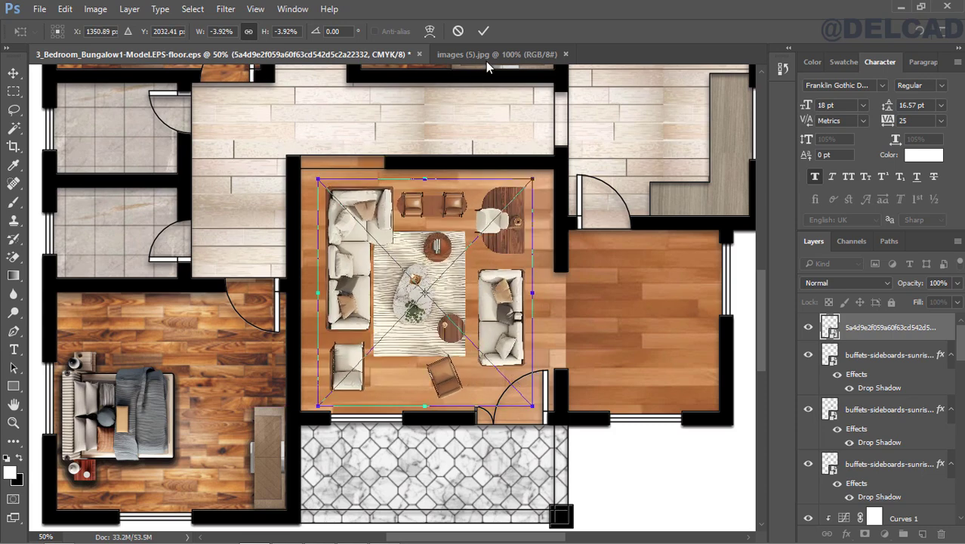
click(483, 31)
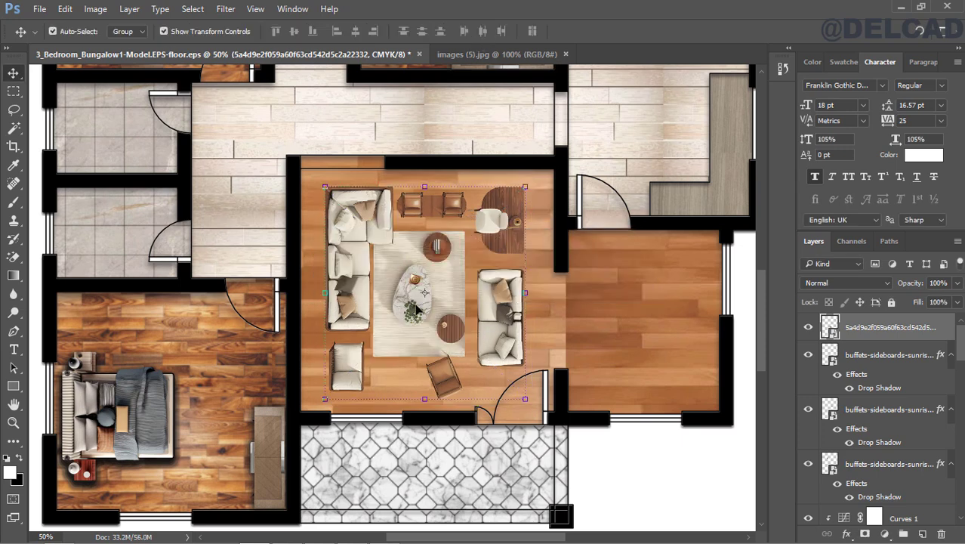
drag(436, 315, 435, 320)
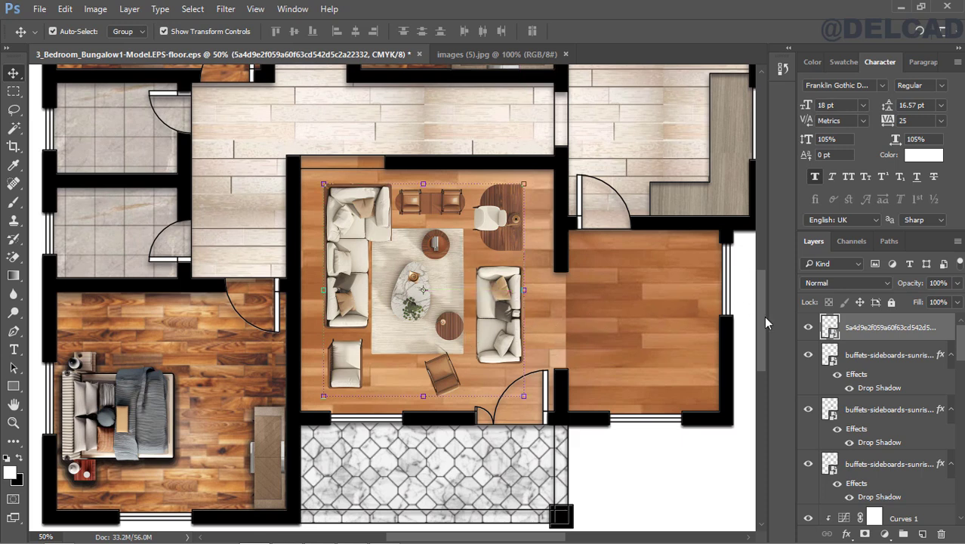
Step: Apply a Drop Shadow layer style to the living-room furniture set
right_click(876, 334)
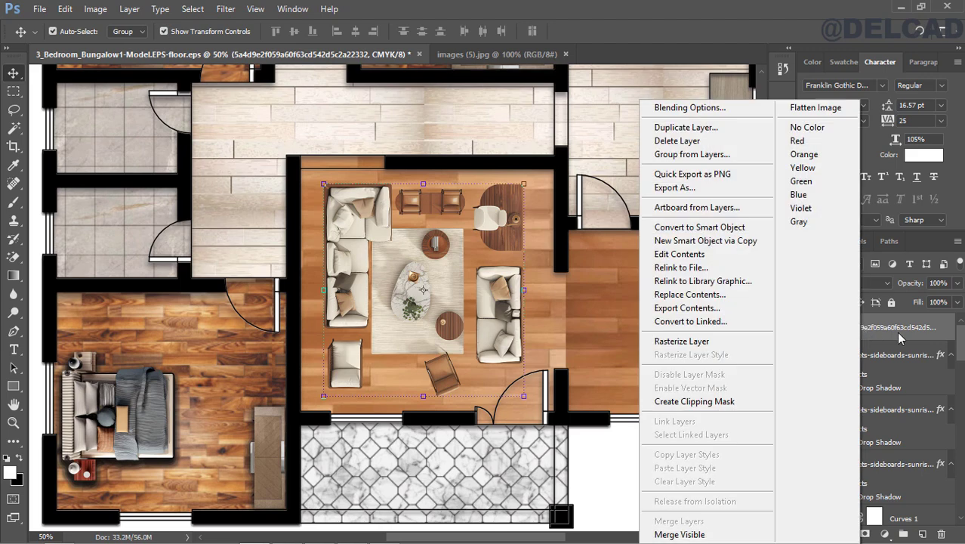
click(728, 106)
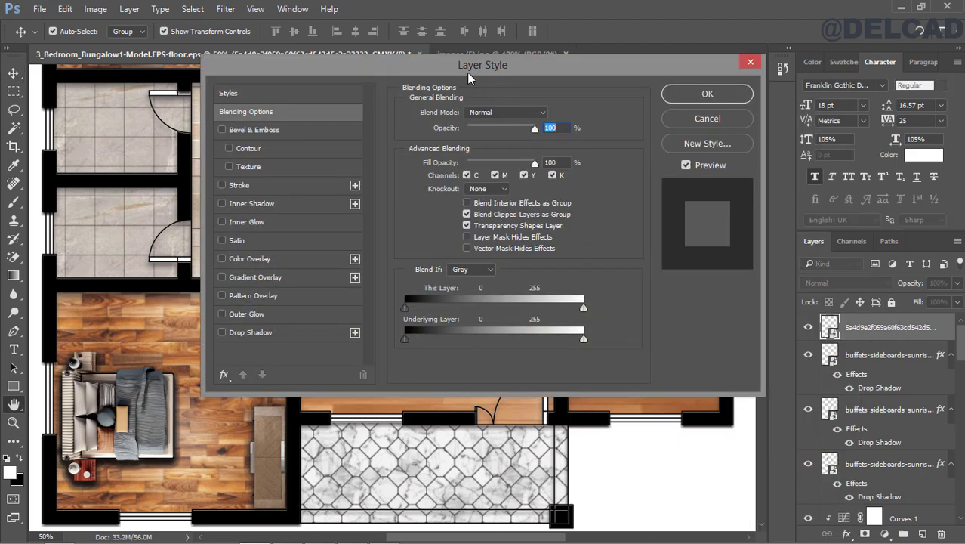
drag(467, 72, 681, 59)
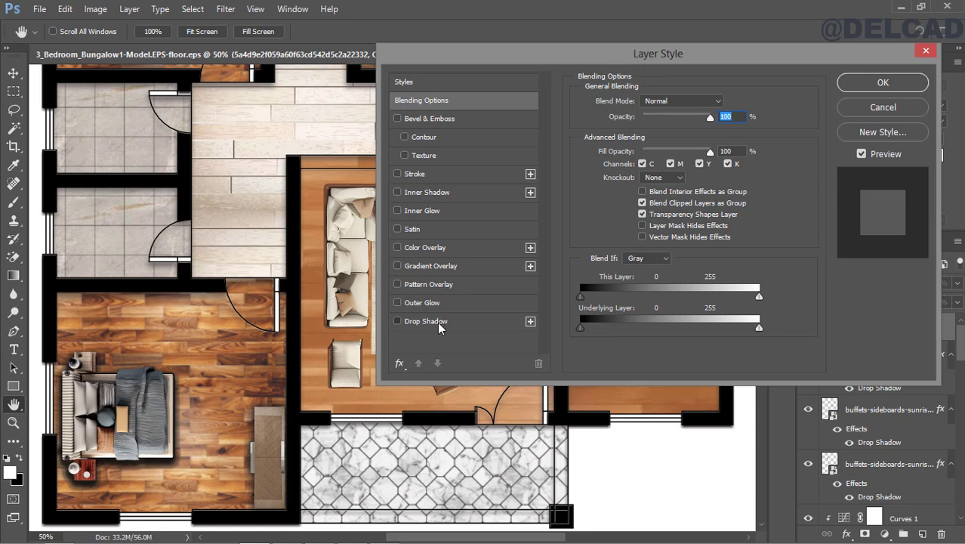
click(441, 322)
drag(483, 65, 680, 112)
click(892, 132)
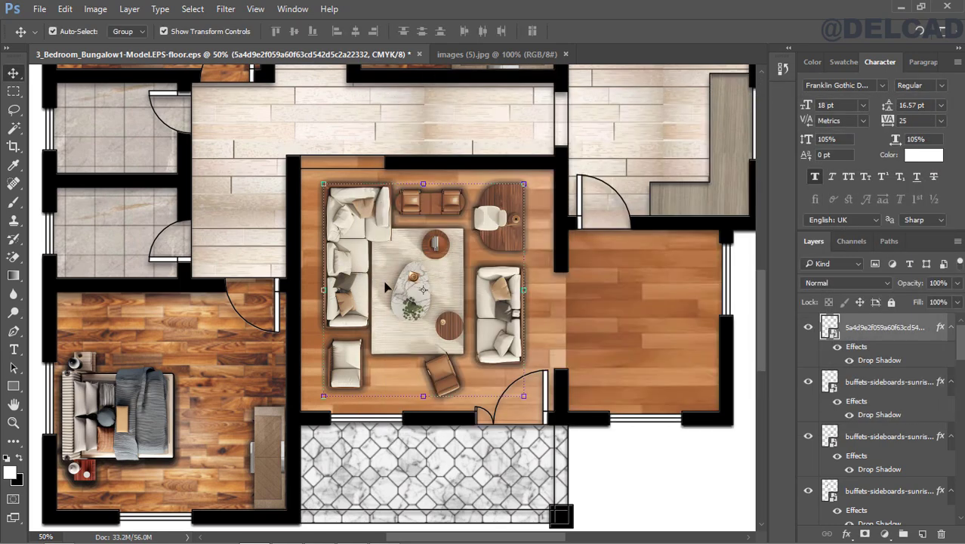
key(Left)
key(Left)
key(Left)
key(Left)
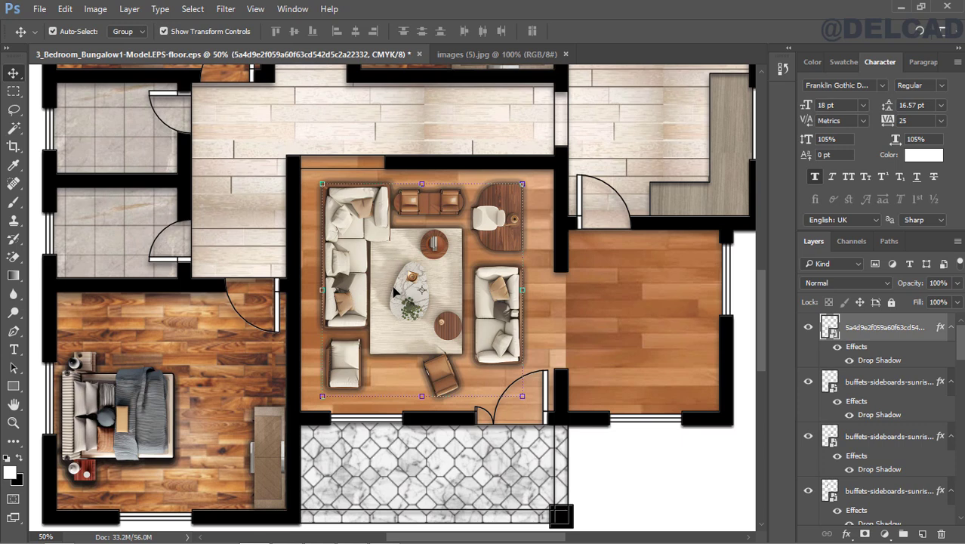
key(Right)
key(Right)
key(Right)
key(Right)
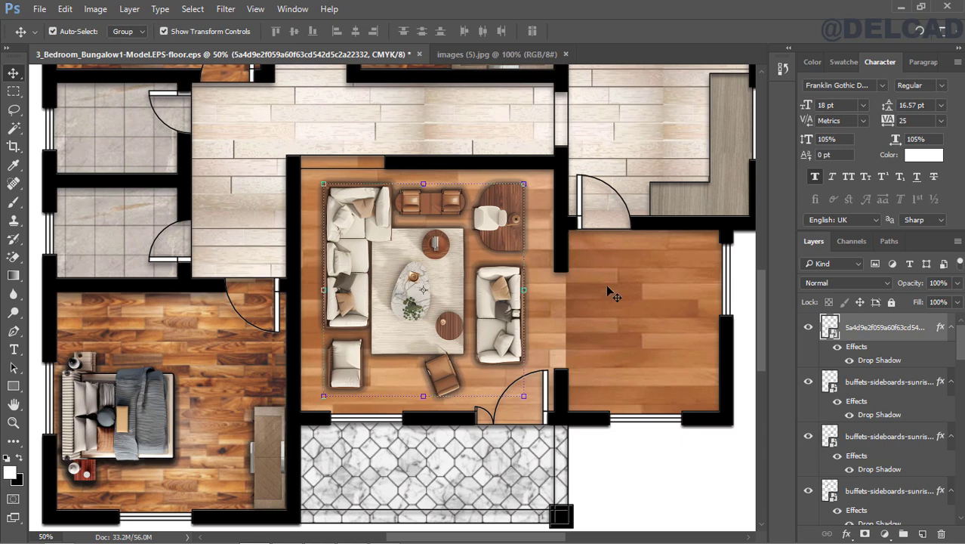
click(640, 467)
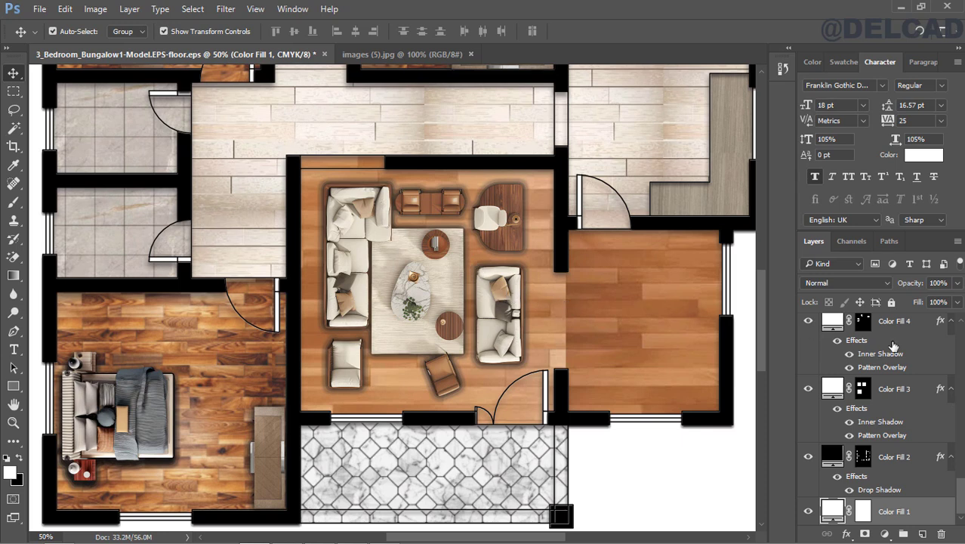
Step: Place the embedded six-chair dining image 4c2ee5fff7a774bc4efcba14a8ff2180 from Downloads above the living-room furniture layer
scroll(962, 487, up, 10)
click(907, 326)
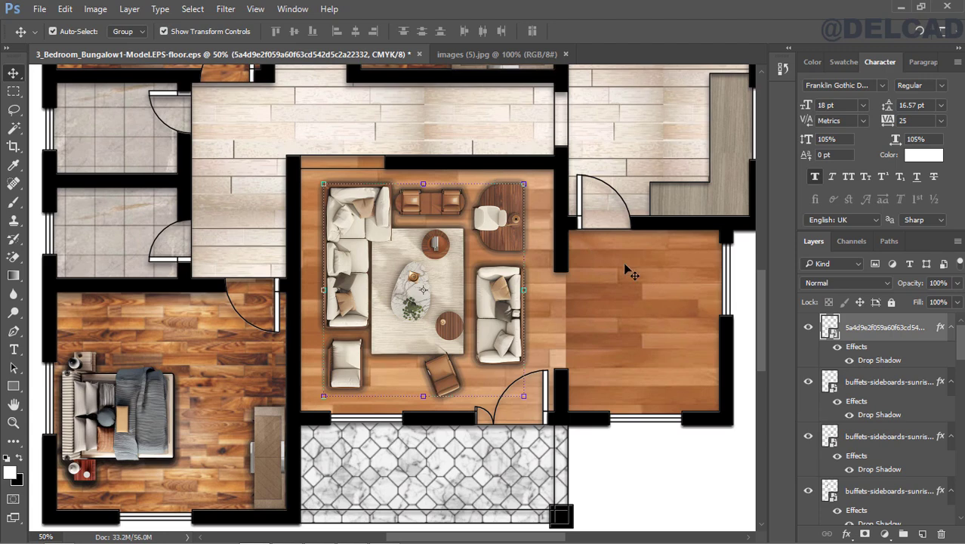
click(33, 15)
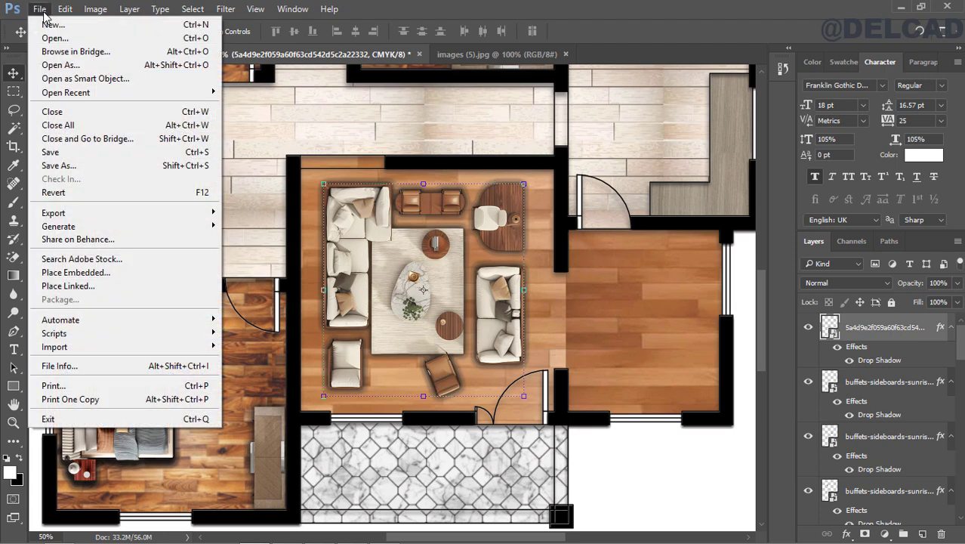
click(114, 273)
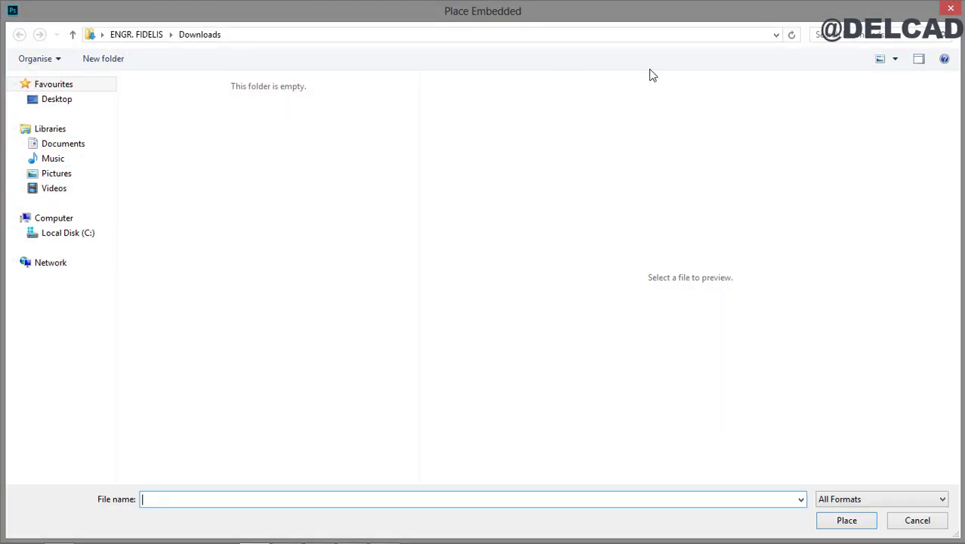
scroll(414, 122, down, 3)
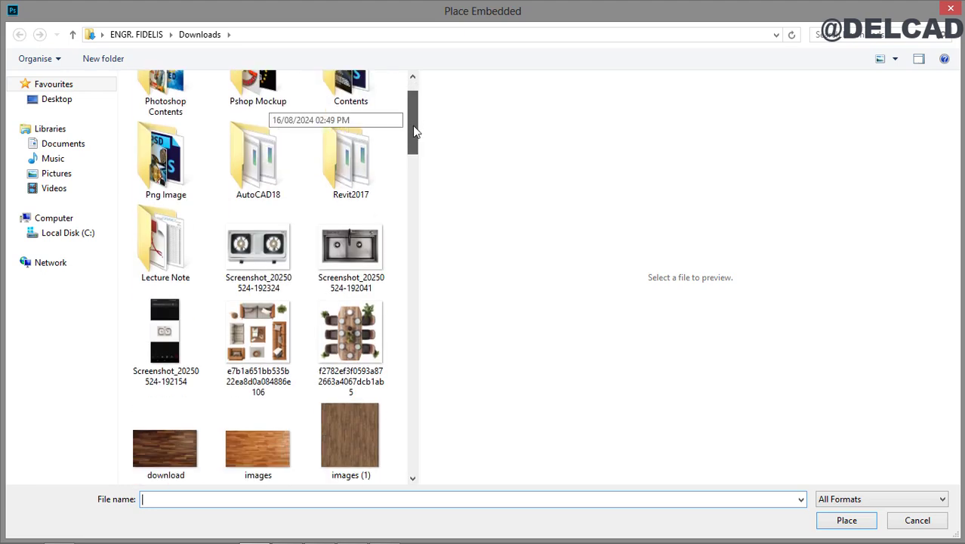
click(371, 260)
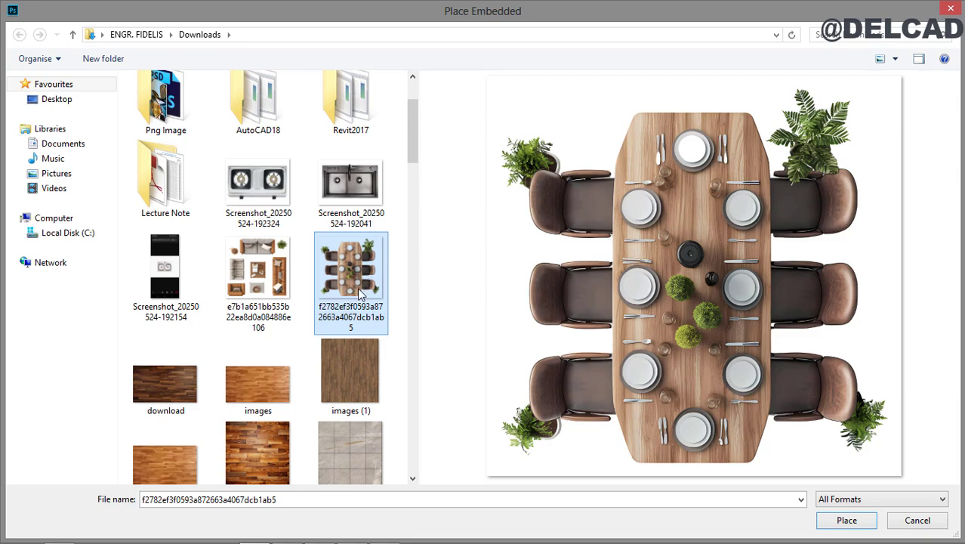
drag(418, 125, 409, 232)
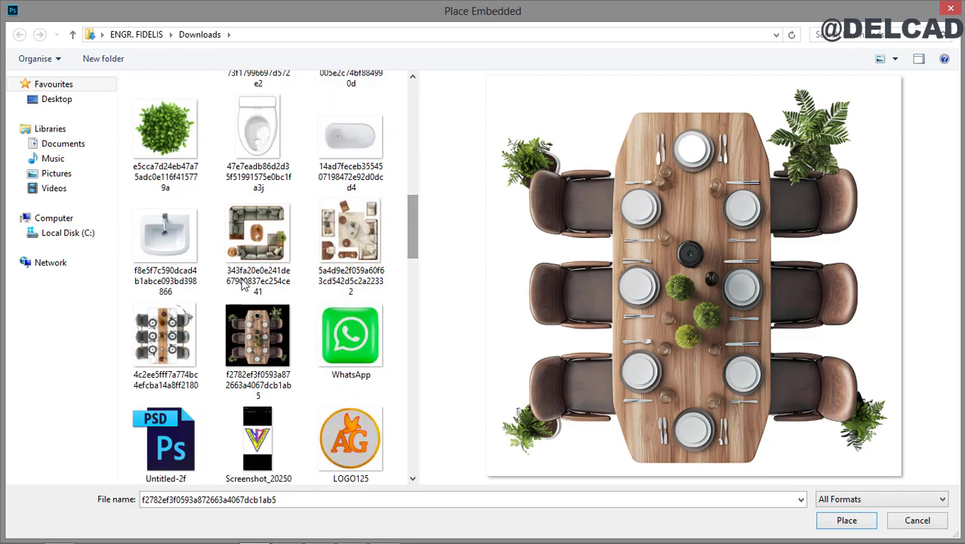
click(187, 334)
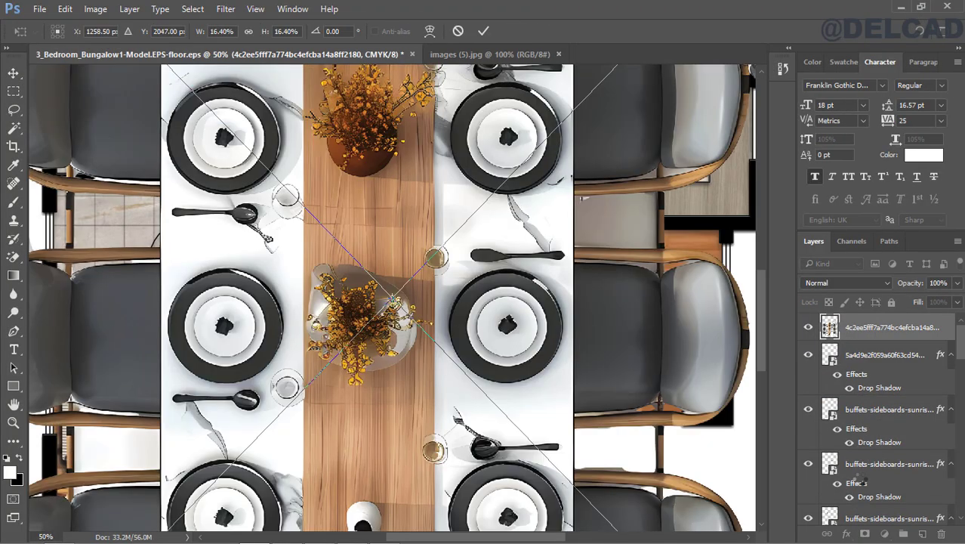
click(14, 422)
click(195, 370)
click(427, 220)
key(Return)
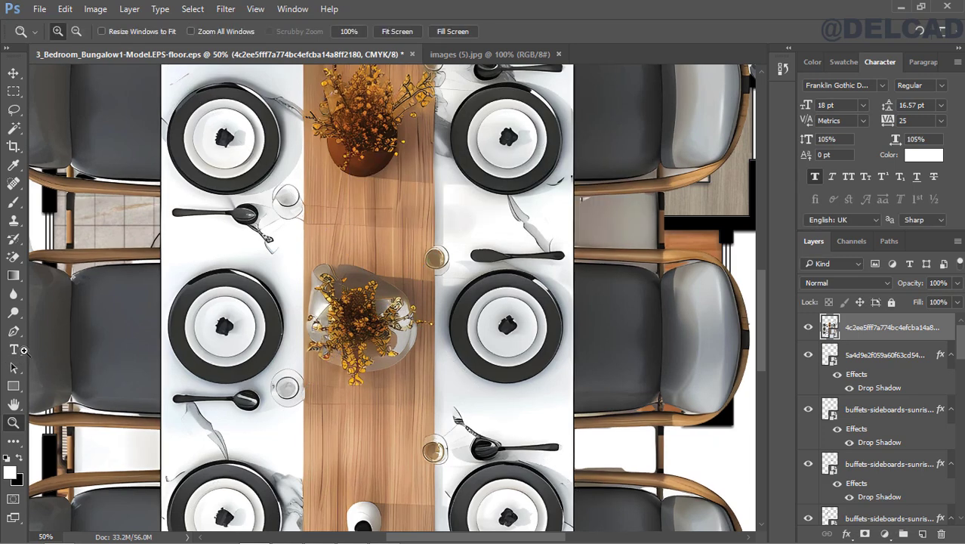
Step: Scale the dining set proportionally to about 2.39% and move it into the empty wood-floored room beside the living room
click(396, 36)
click(13, 74)
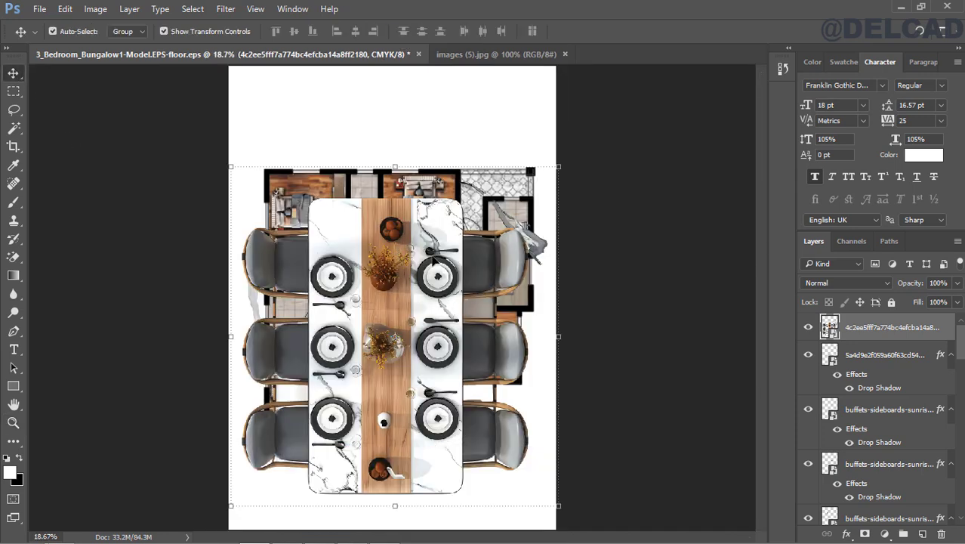
key(ctrl+t)
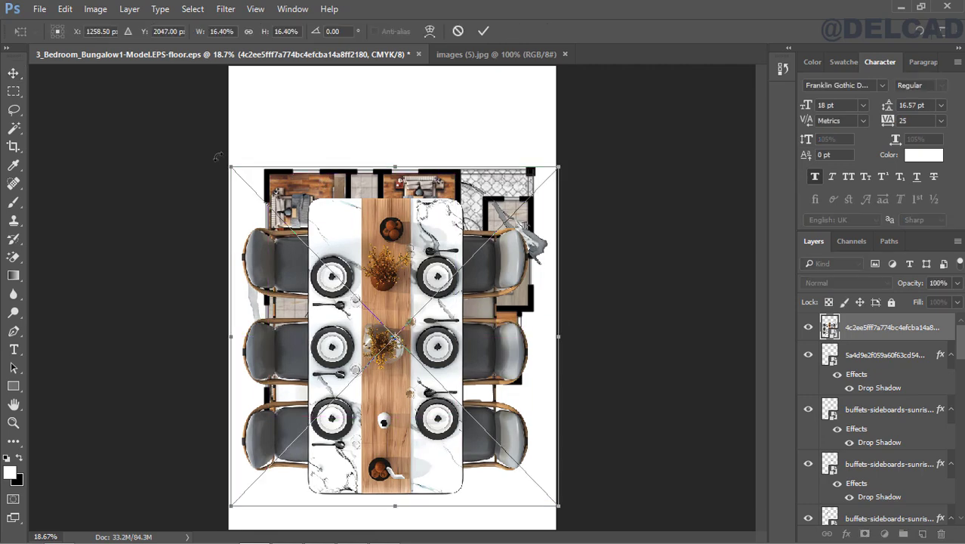
drag(227, 165, 447, 382)
click(248, 31)
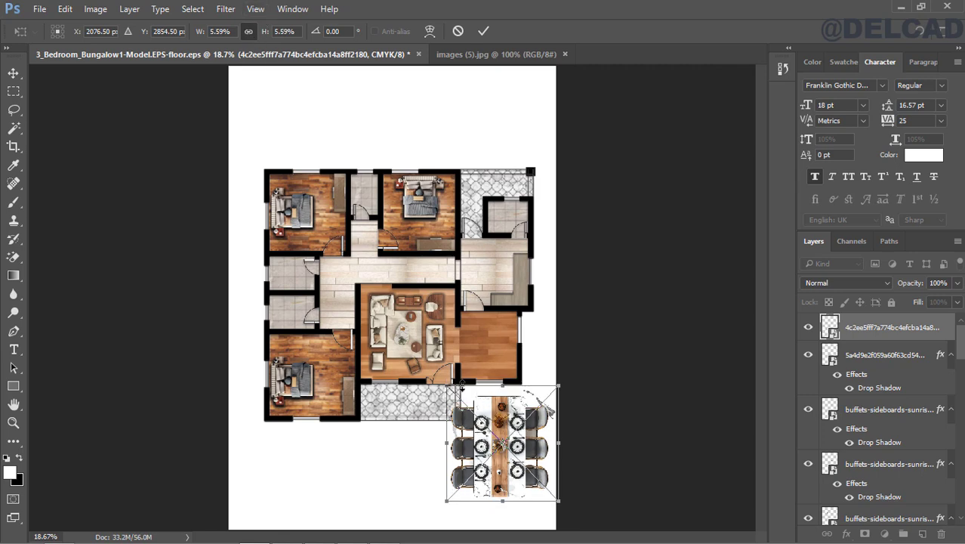
drag(446, 386, 461, 401)
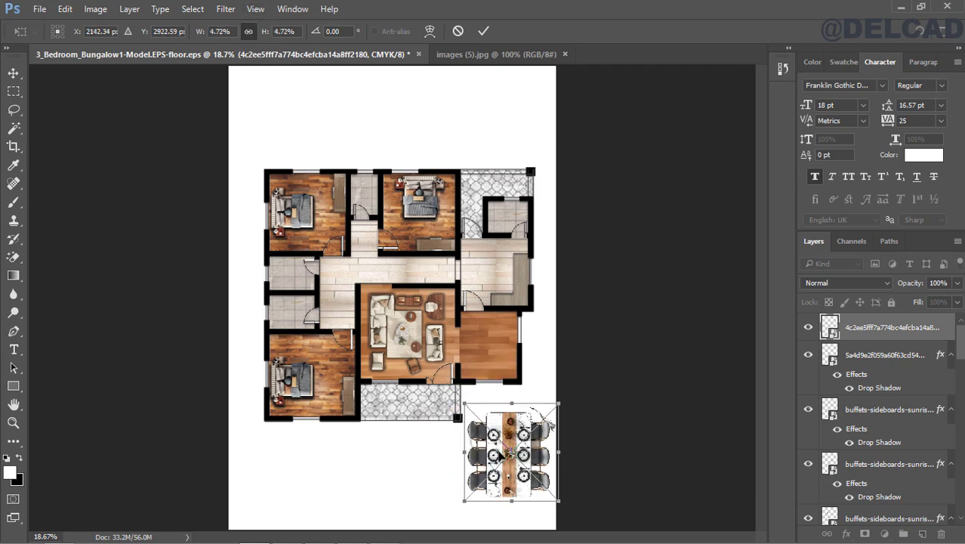
drag(506, 473, 496, 390)
drag(457, 320, 493, 352)
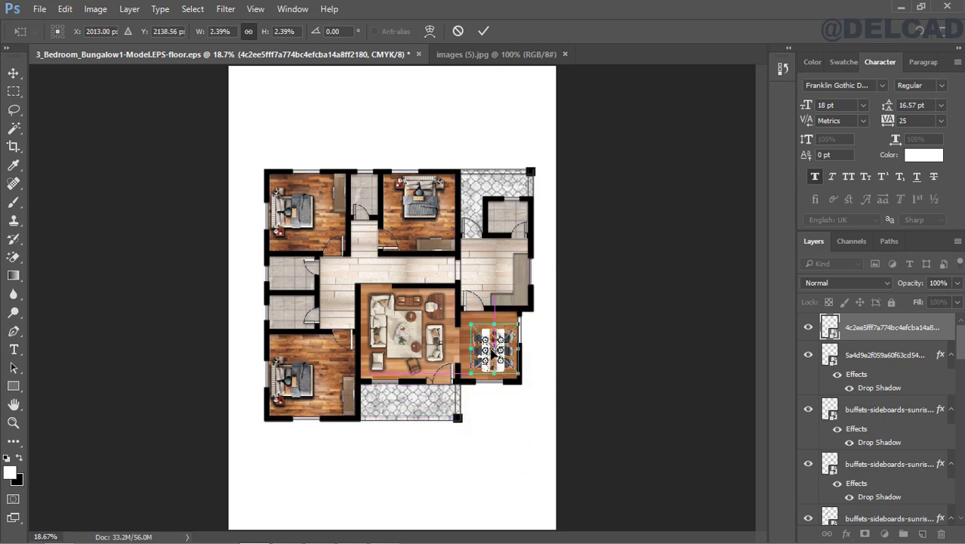
Step: Commit the placed dining table set, then enlarge it proportionally to 2.63% scale within the dining room
click(483, 31)
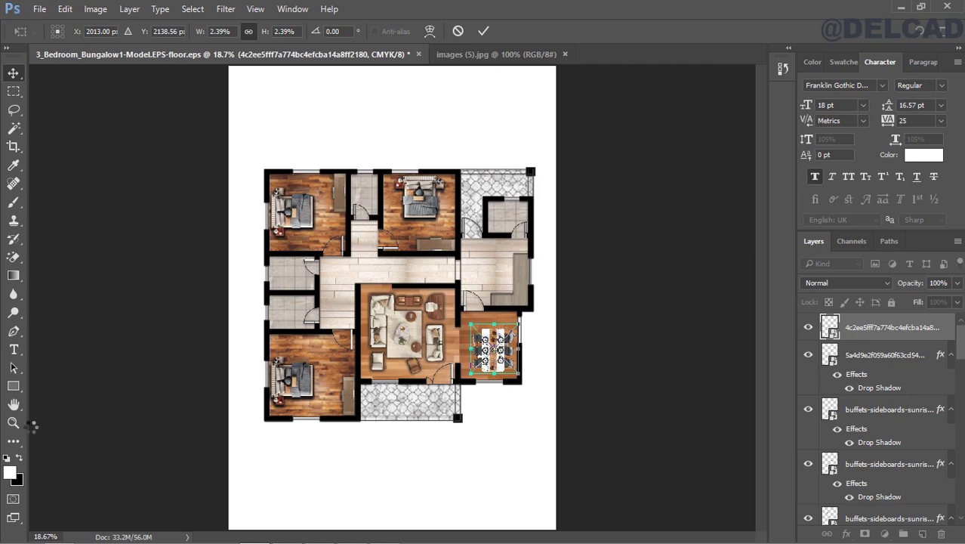
click(14, 424)
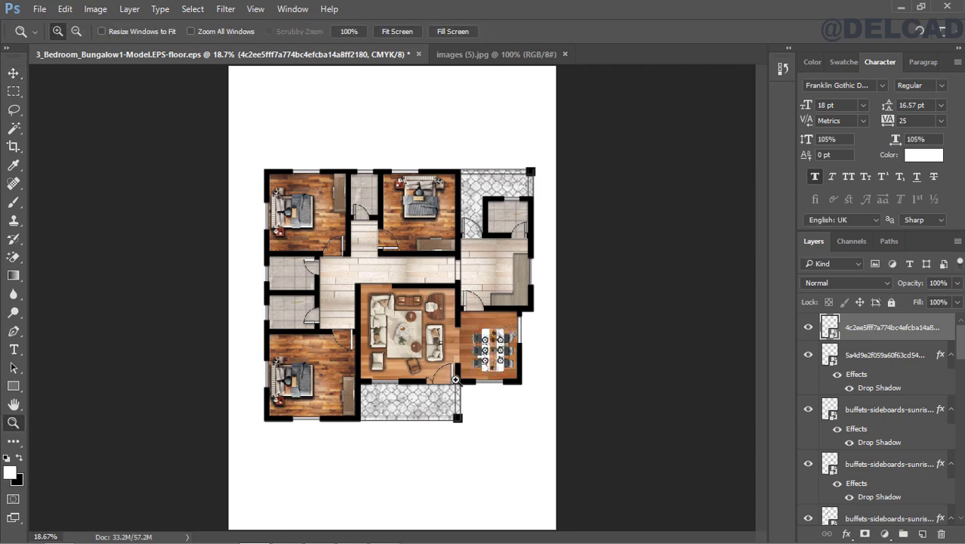
click(456, 380)
click(500, 372)
click(500, 372)
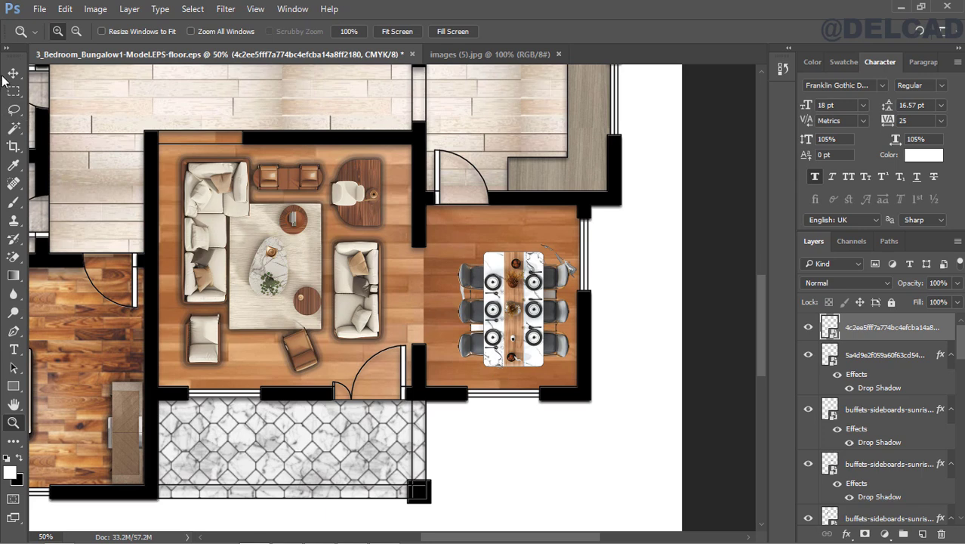
click(13, 74)
key(ctrl+t)
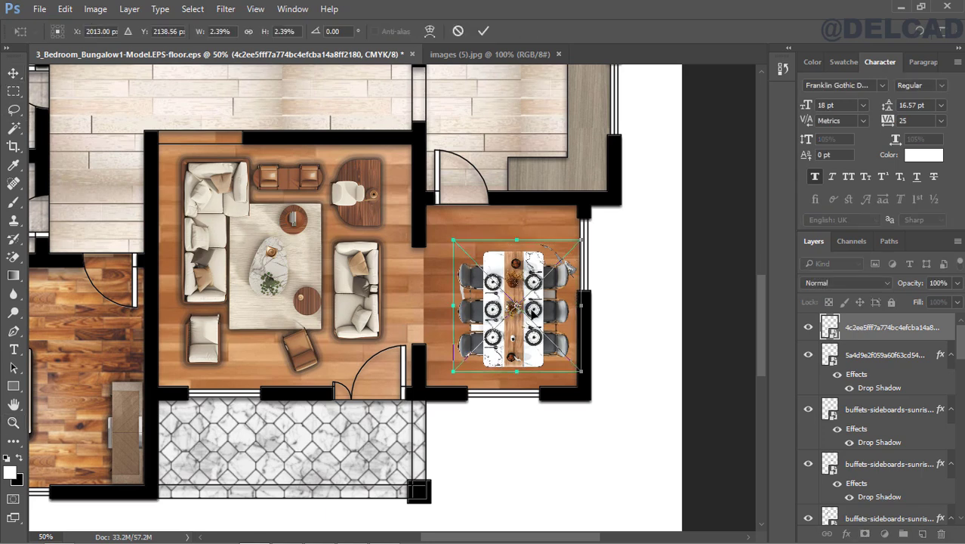
drag(450, 237, 440, 226)
click(247, 31)
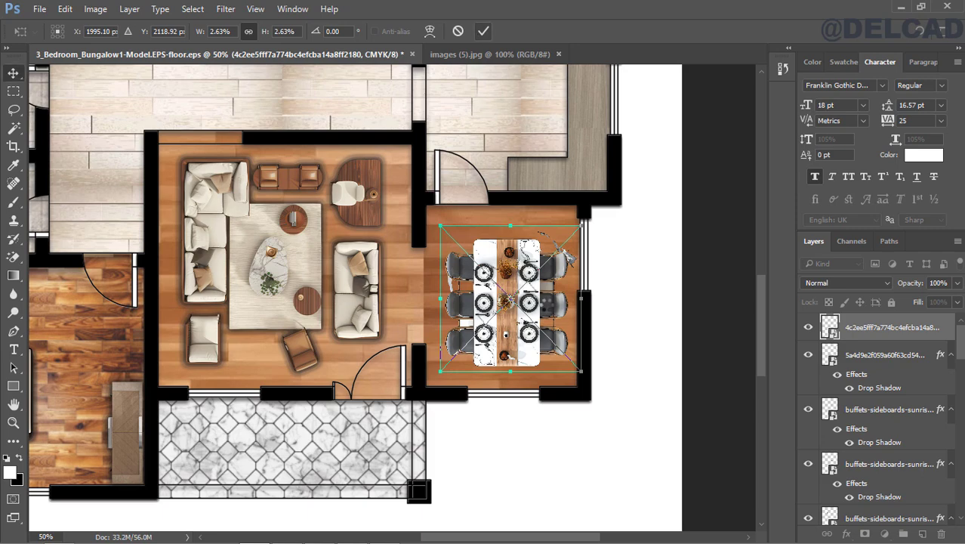
double_click(538, 301)
Step: Copy the layer style from the living room furniture layer and paste it onto the dining table set layer
right_click(861, 337)
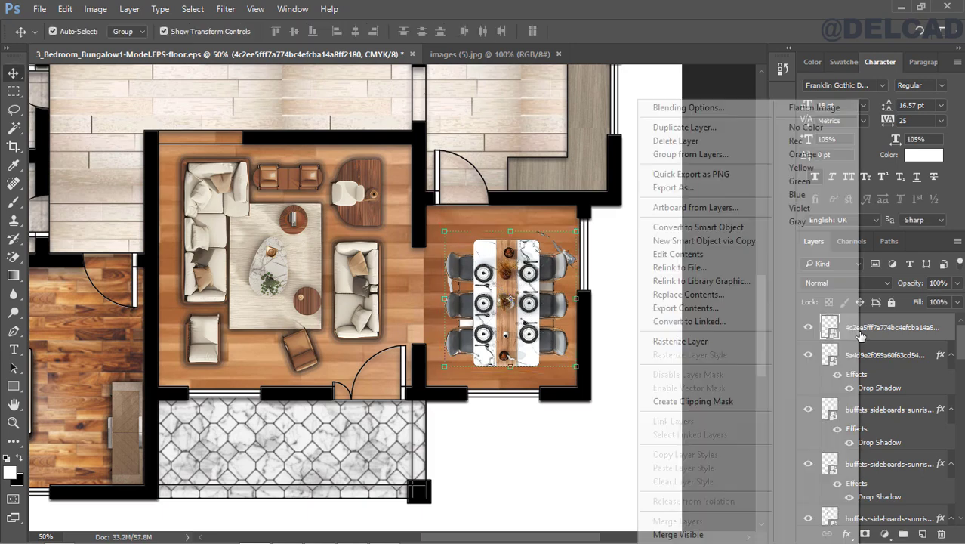
click(885, 361)
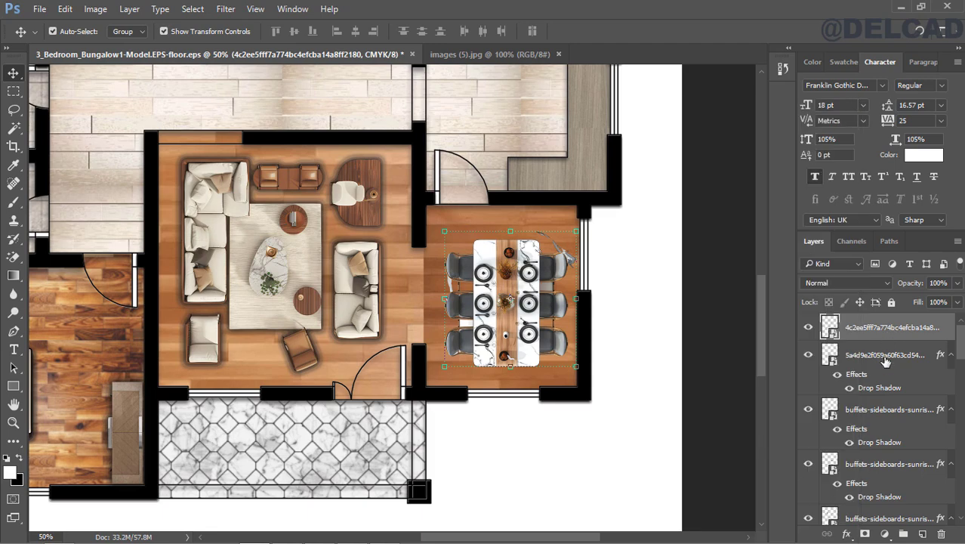
click(880, 364)
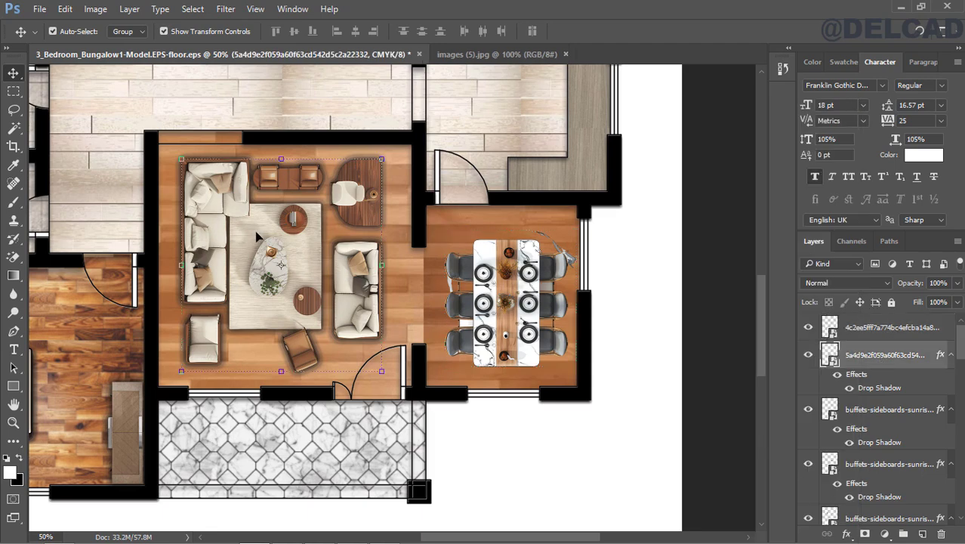
right_click(862, 358)
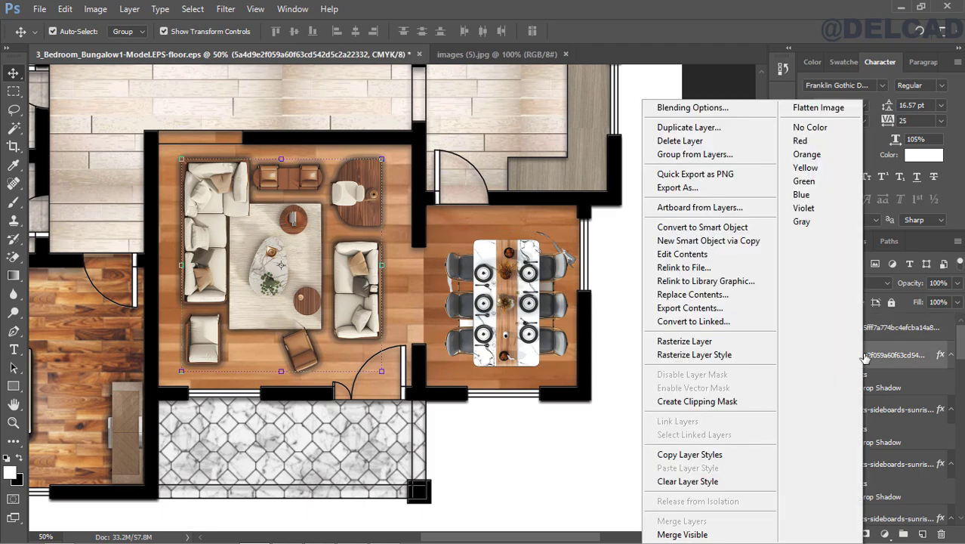
click(744, 455)
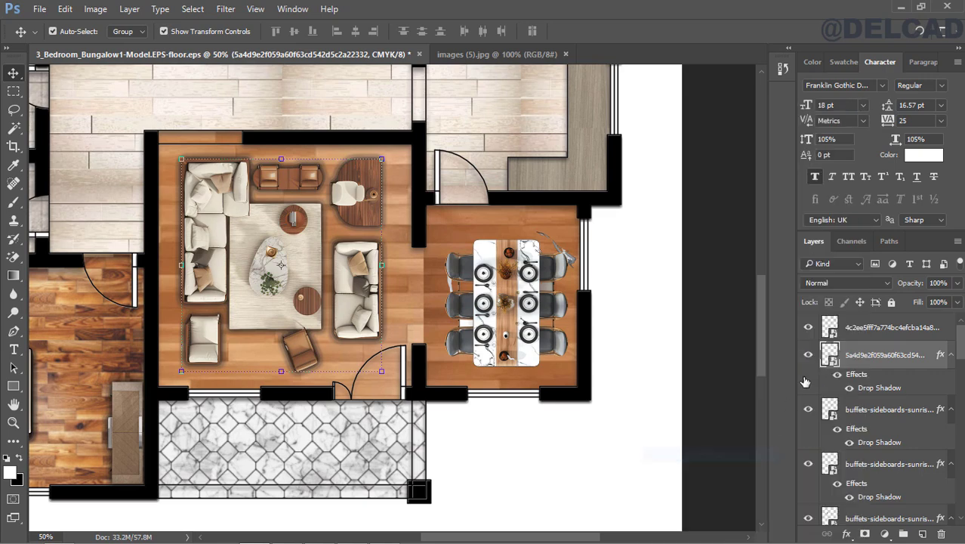
click(864, 324)
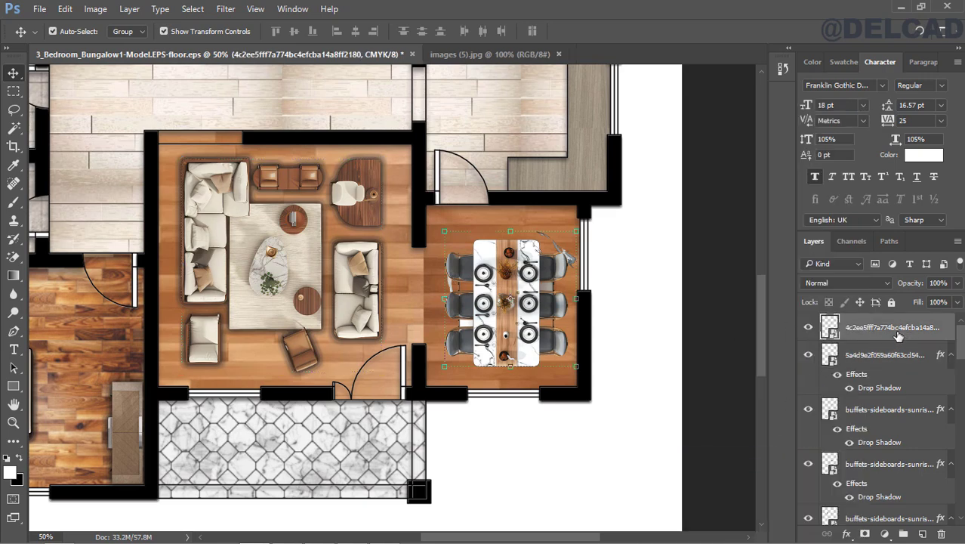
right_click(899, 336)
click(721, 467)
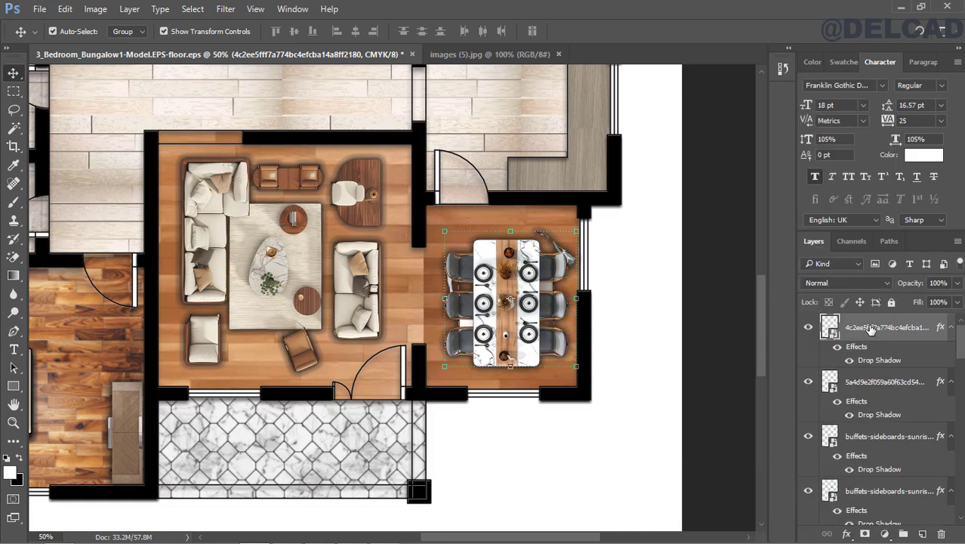
Step: Set the dining table set's drop shadow size to 10 px and apply the layer style
double_click(863, 349)
drag(592, 106, 737, 82)
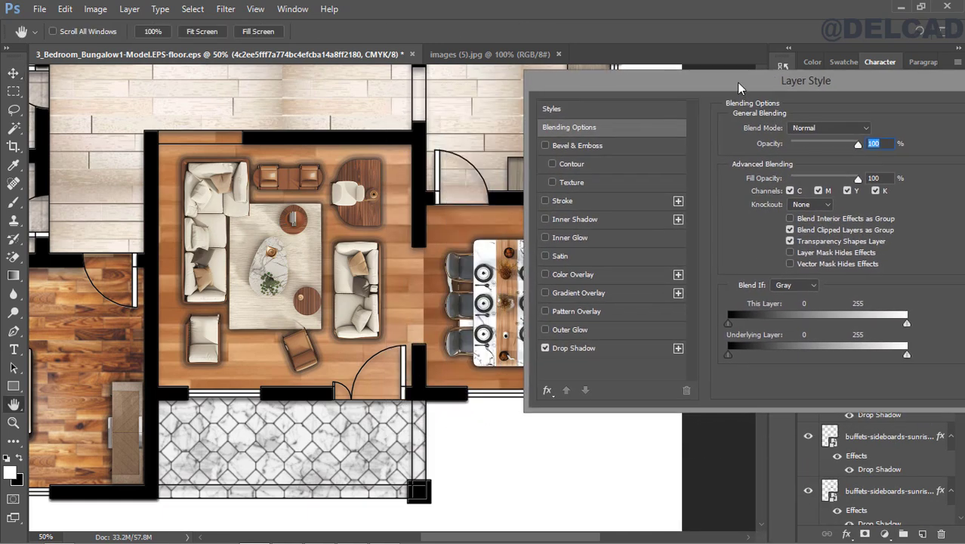
drag(676, 79, 756, 78)
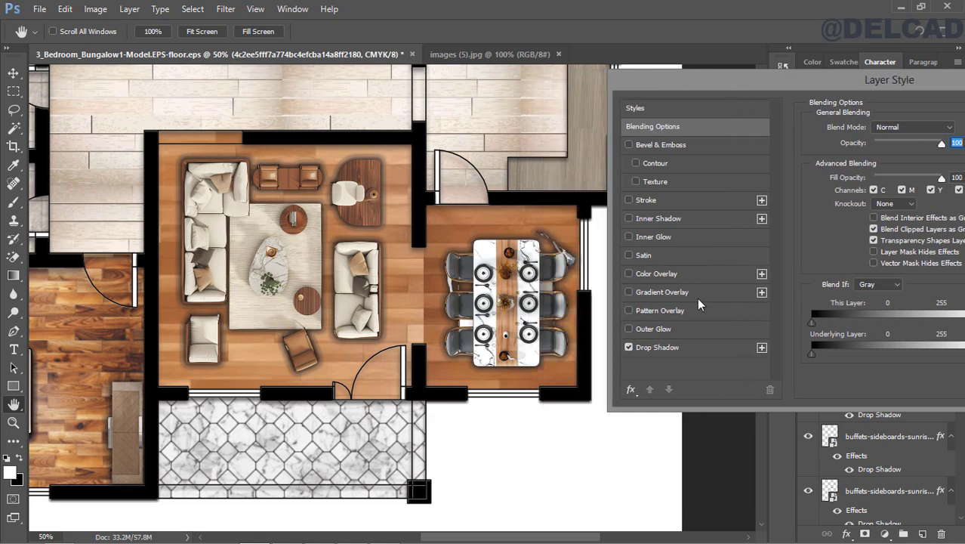
click(684, 342)
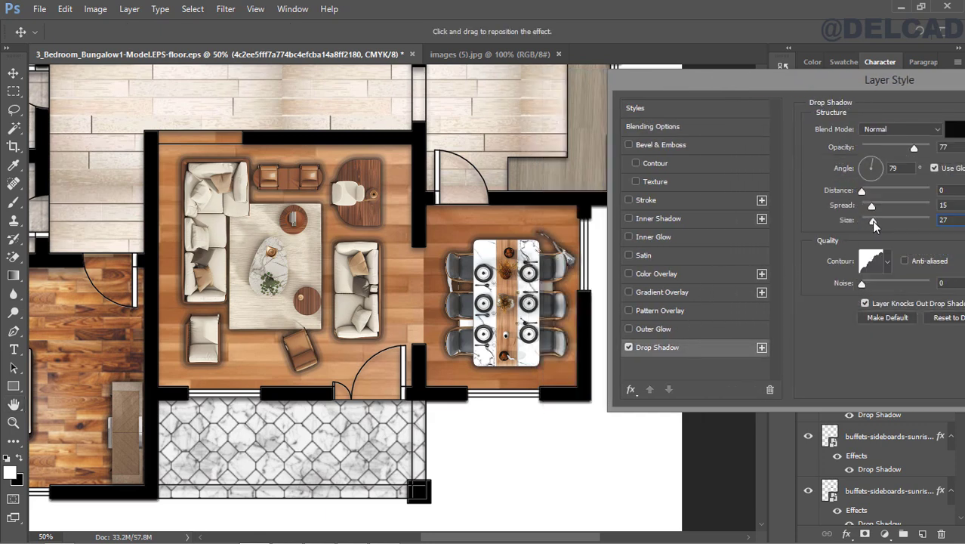
drag(872, 220, 869, 226)
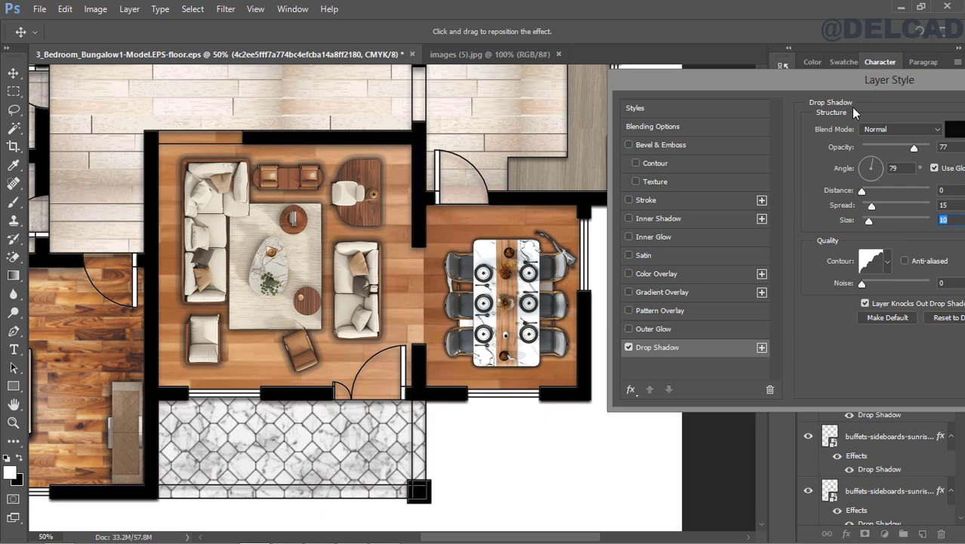
drag(853, 81, 730, 61)
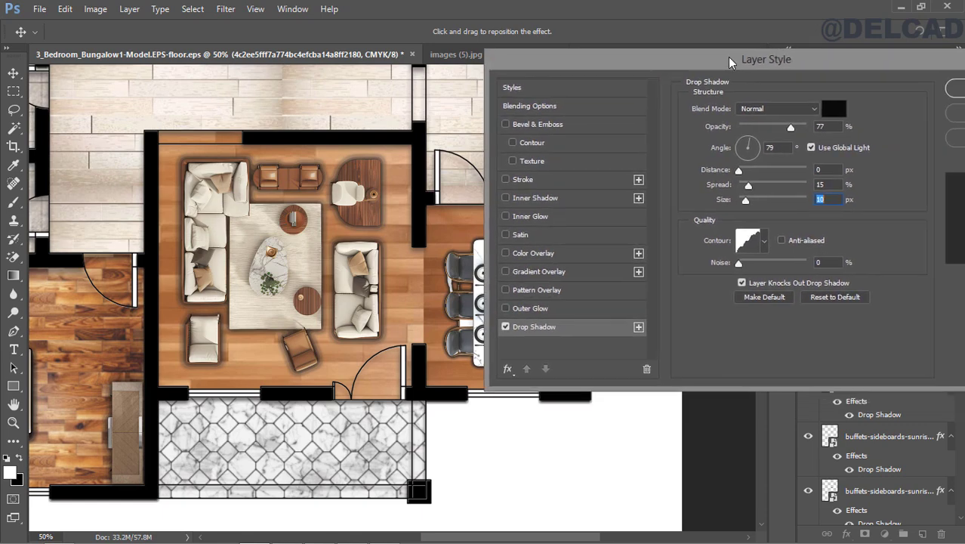
click(953, 89)
Step: Nudge the dining table set slightly left to centre it in the dining room, then deselect it
key(Left)
key(Left)
key(Left)
key(Left)
key(Left)
key(Left)
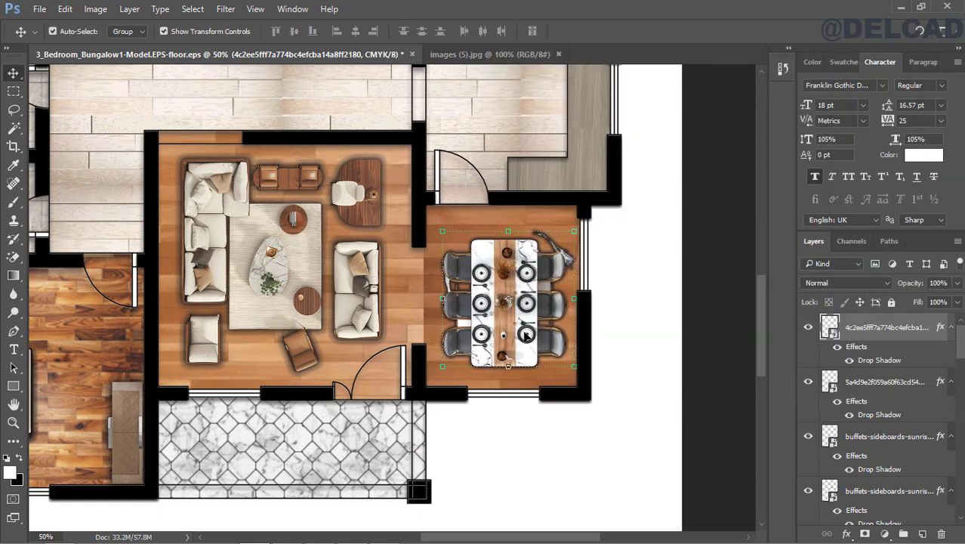
click(616, 327)
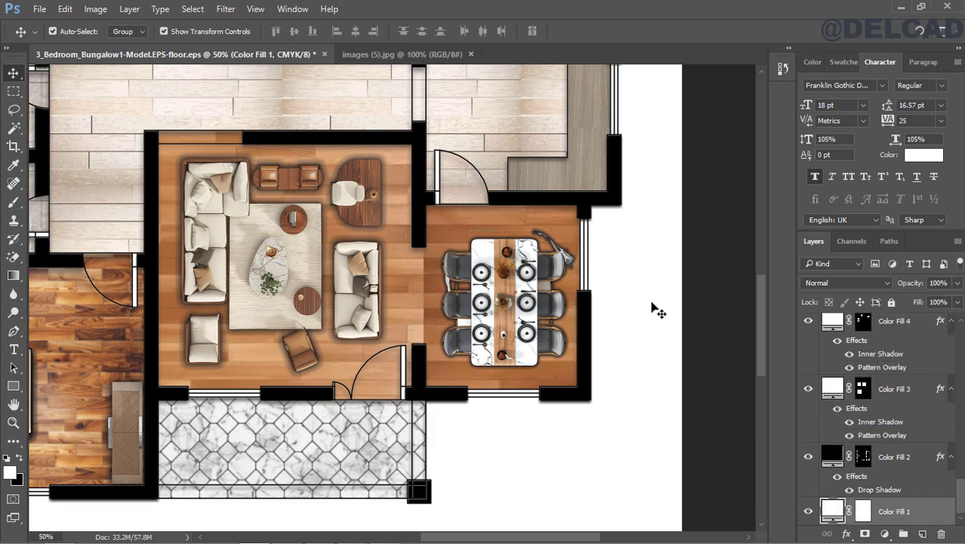
Step: Place the toilet image 47e7eadb86d2d35f51991575e0bc1fa3j as an embedded layer above the dining table set layer
scroll(761, 330, down, 2)
scroll(760, 327, up, 5)
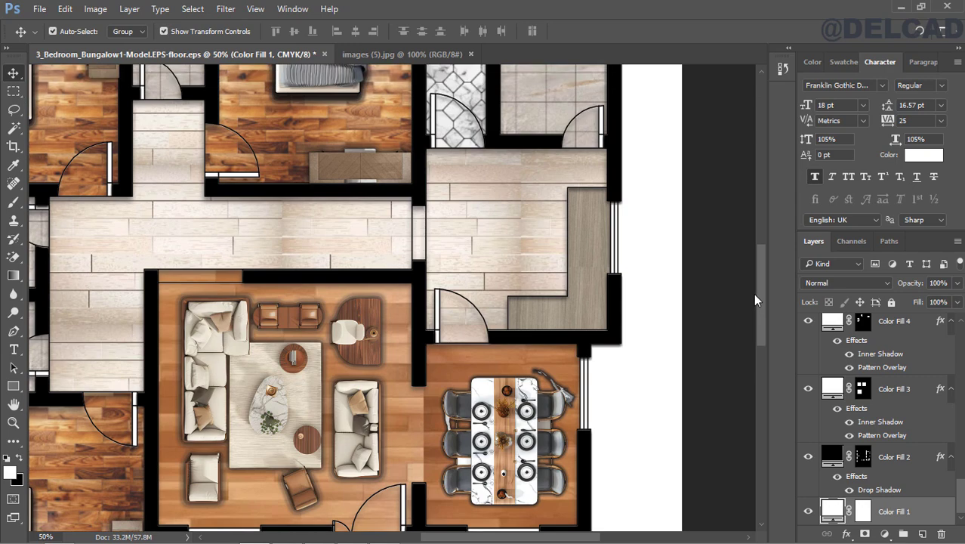
drag(754, 300, 748, 258)
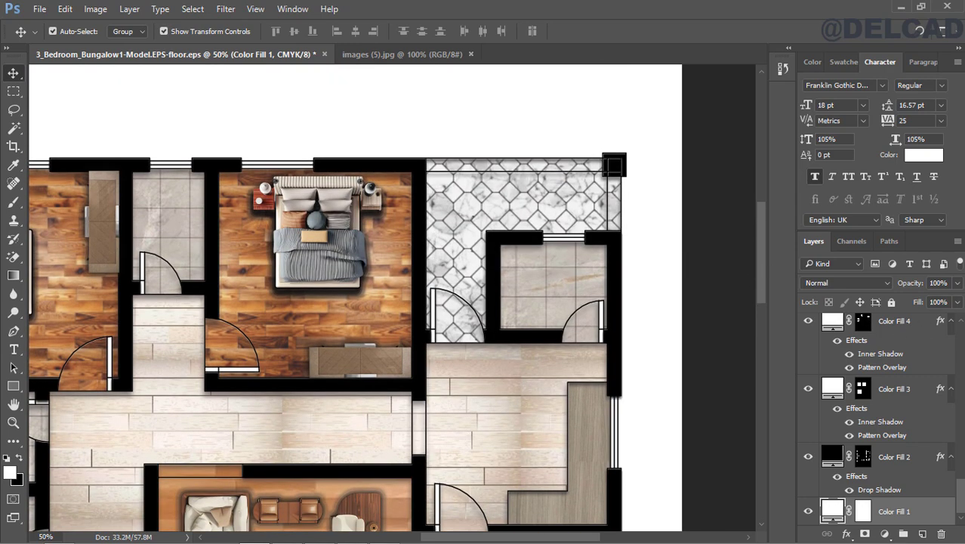
drag(959, 481, 939, 325)
click(925, 327)
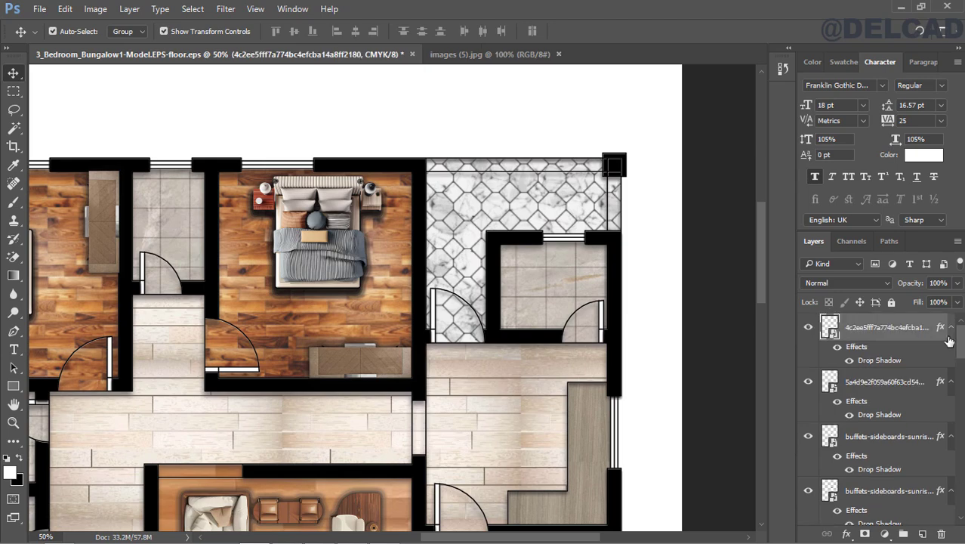
click(39, 9)
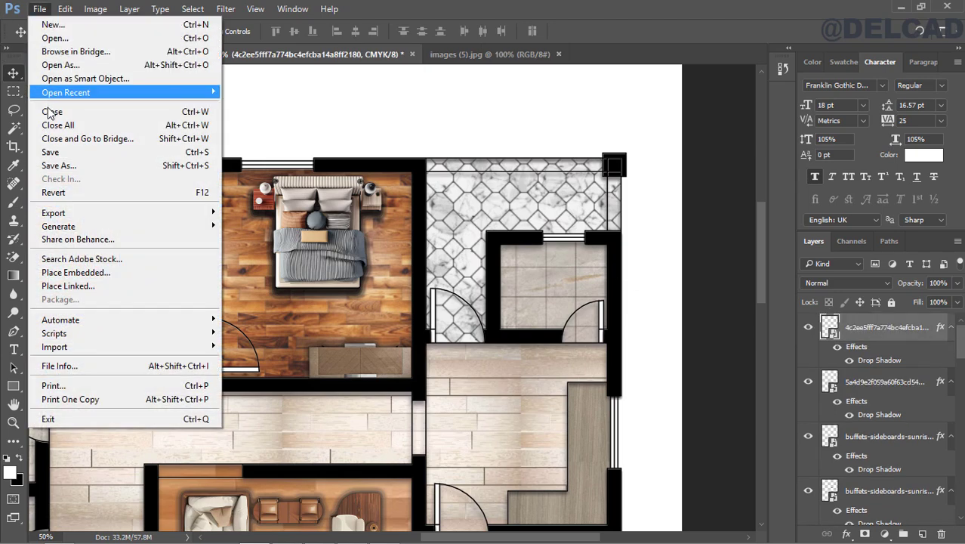
click(68, 273)
drag(406, 126, 404, 231)
click(237, 225)
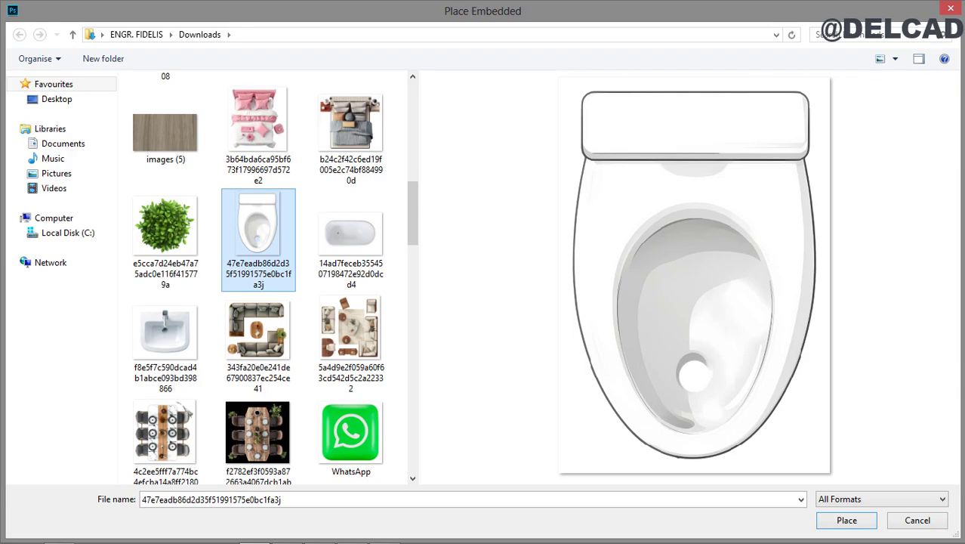
click(869, 518)
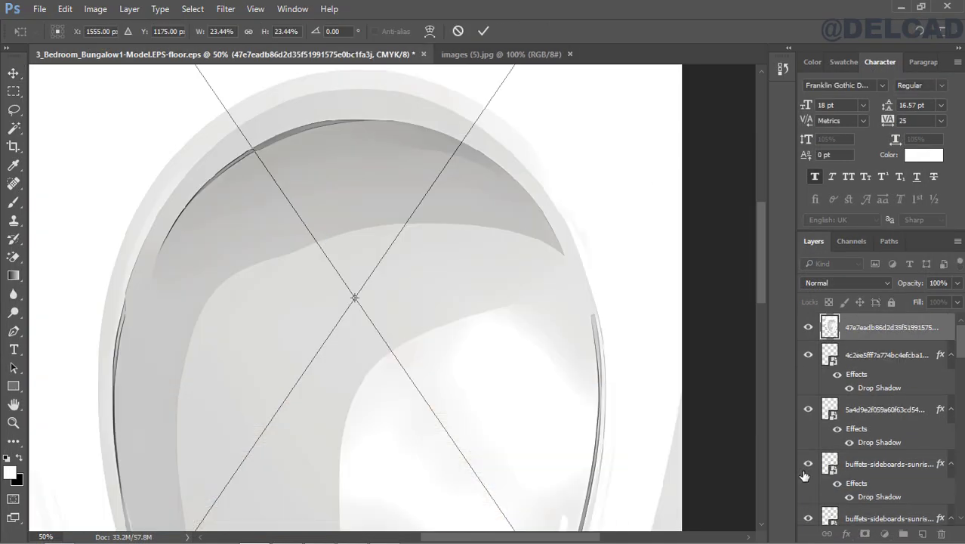
click(14, 423)
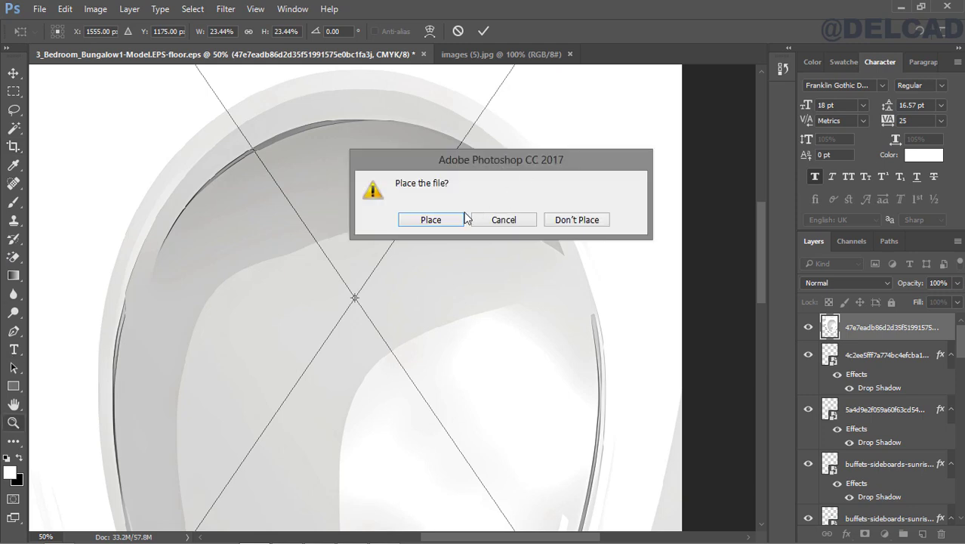
click(438, 220)
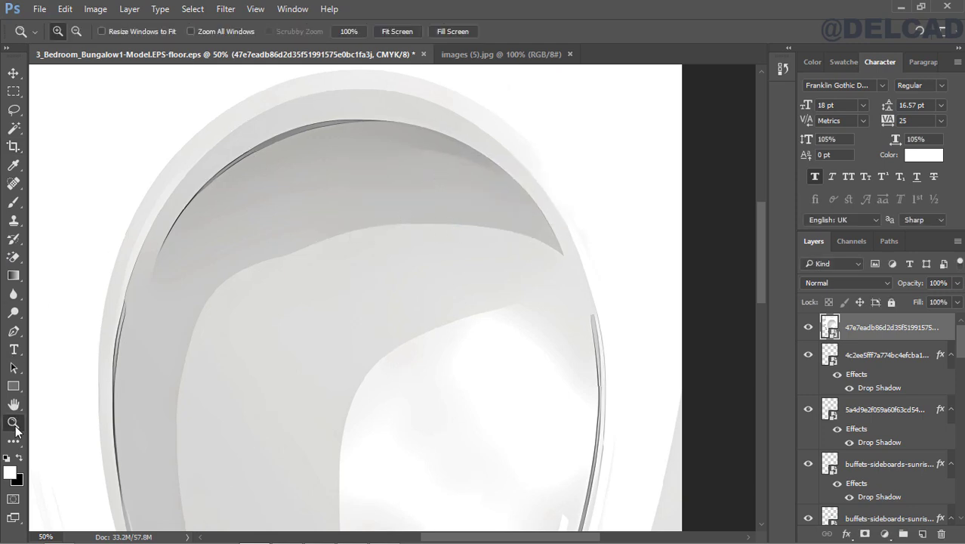
Step: Move the toilet image over the floor plan and scale it proportionally to 2.75%, leaving it over the living room
click(397, 31)
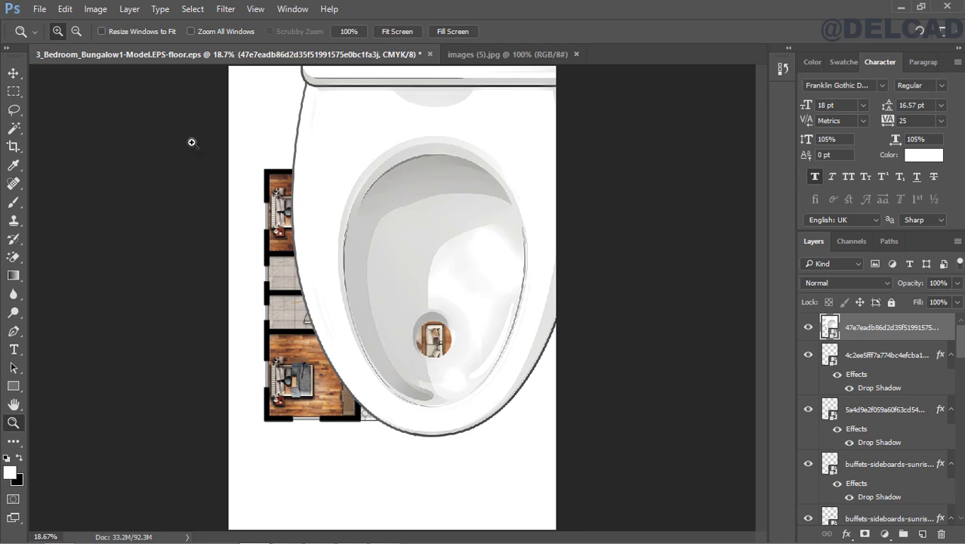
click(13, 72)
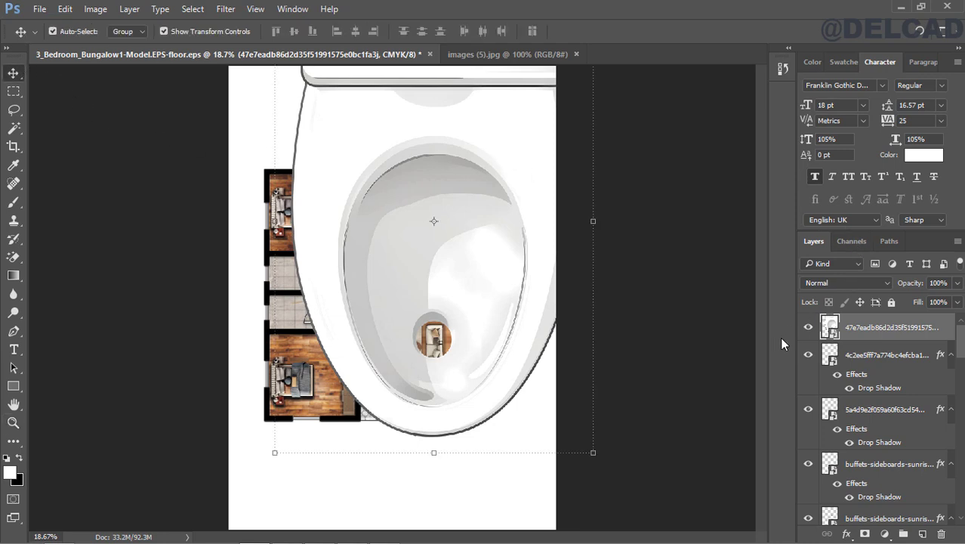
drag(518, 153, 462, 261)
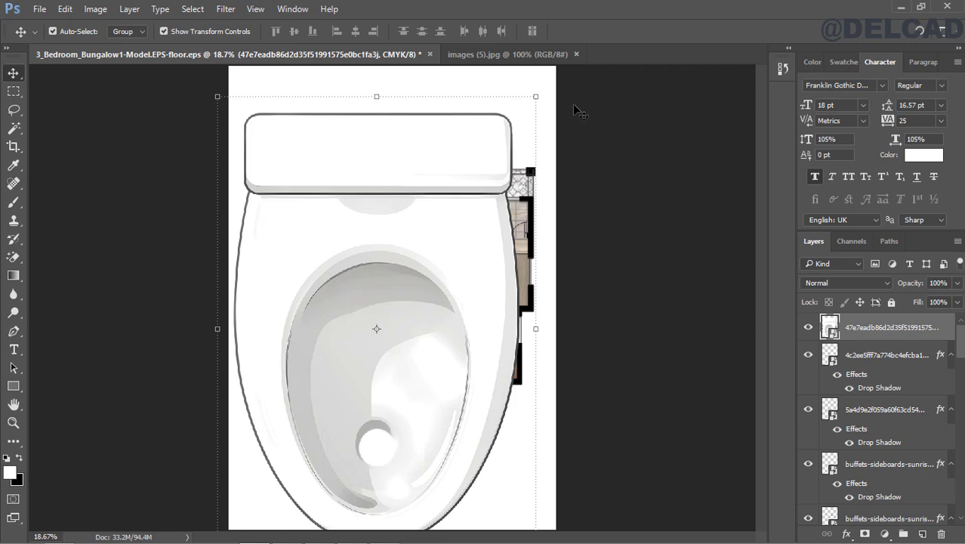
key(ctrl+t)
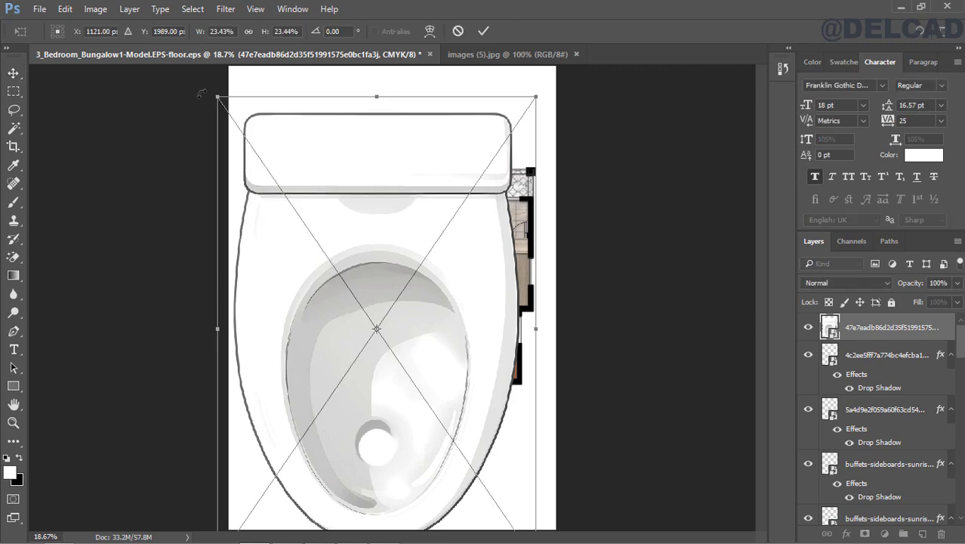
drag(214, 93, 410, 285)
click(247, 31)
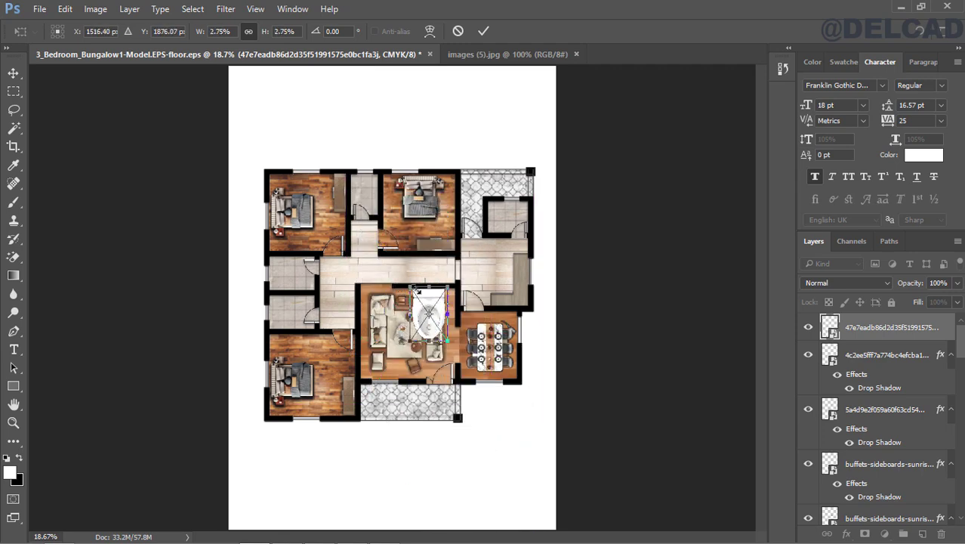
click(484, 31)
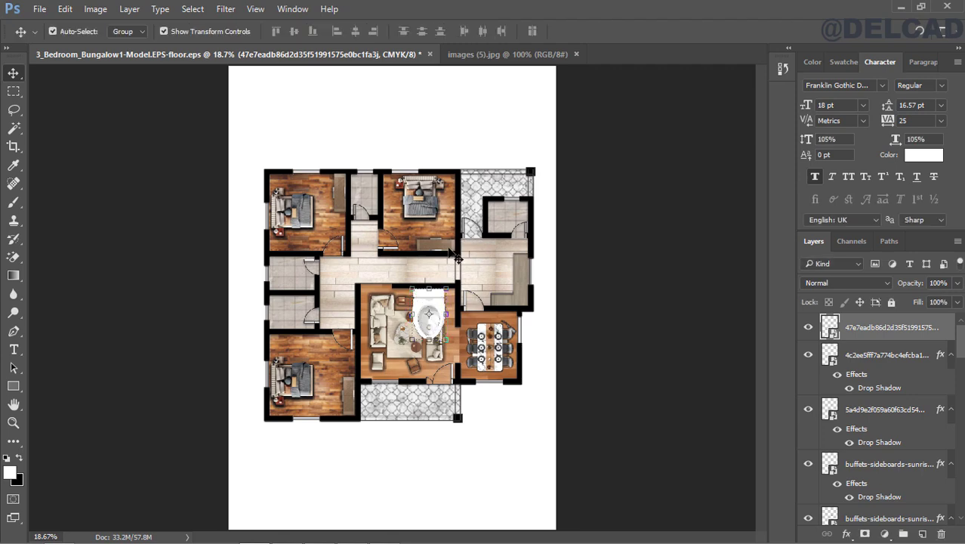
click(14, 423)
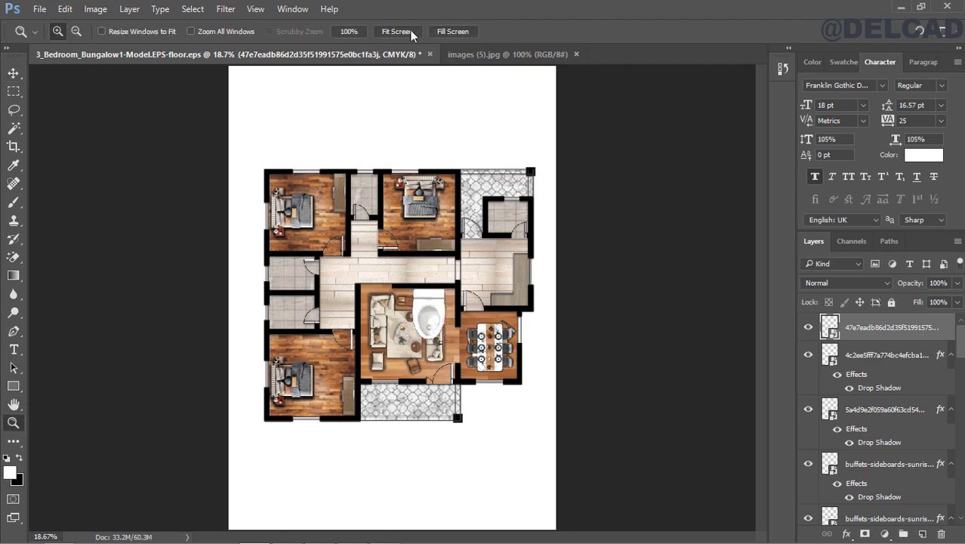
click(429, 258)
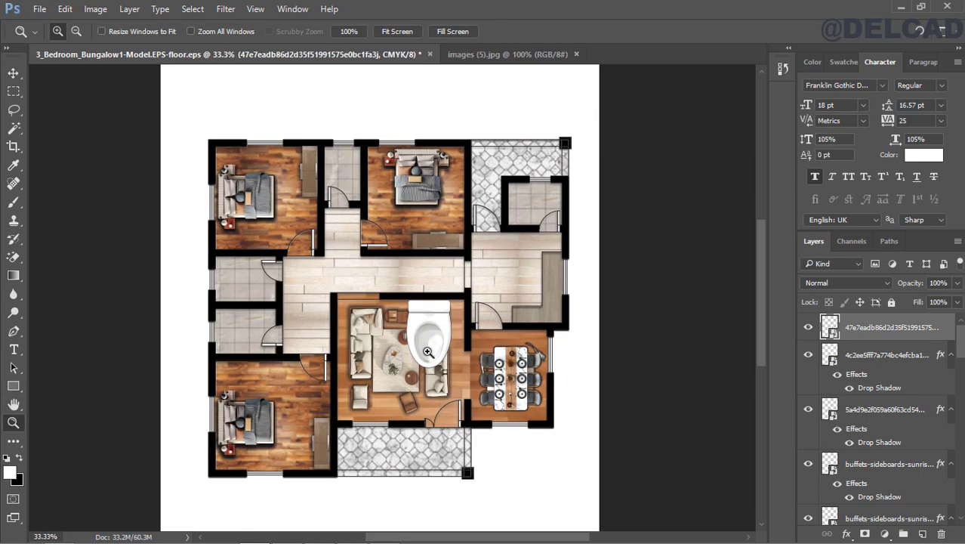
Step: Move the toilet image from the living room to the two small bathrooms on the plan's left side
click(429, 353)
click(428, 353)
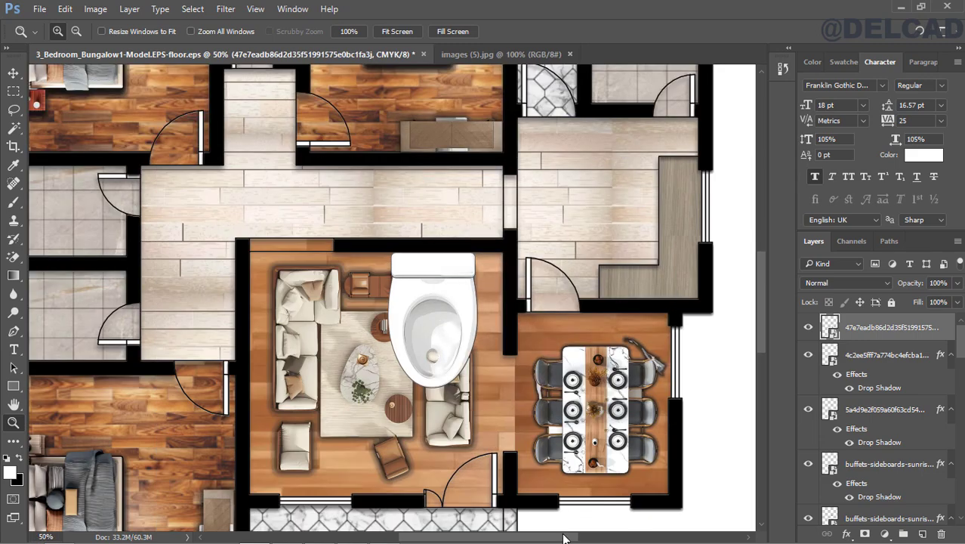
drag(565, 538, 529, 532)
click(13, 91)
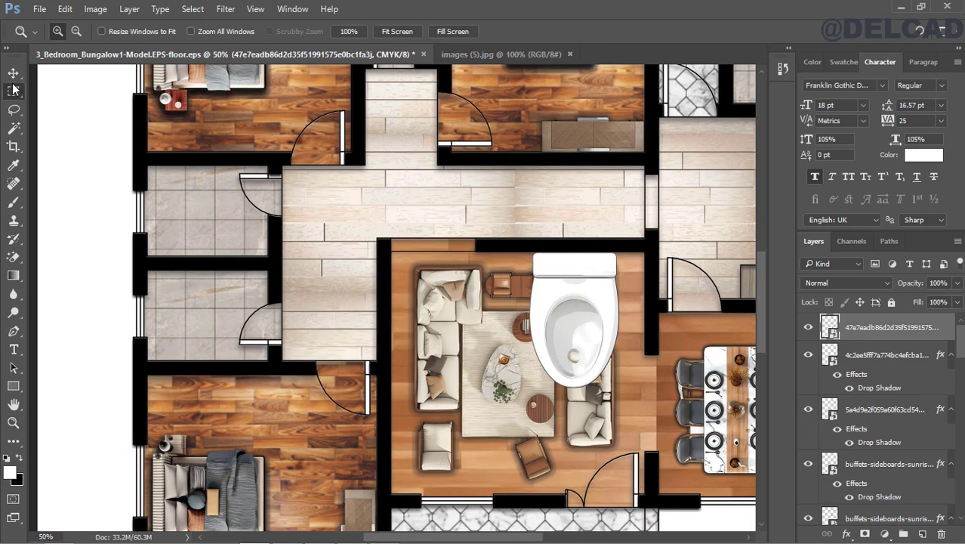
click(13, 73)
drag(575, 318, 240, 275)
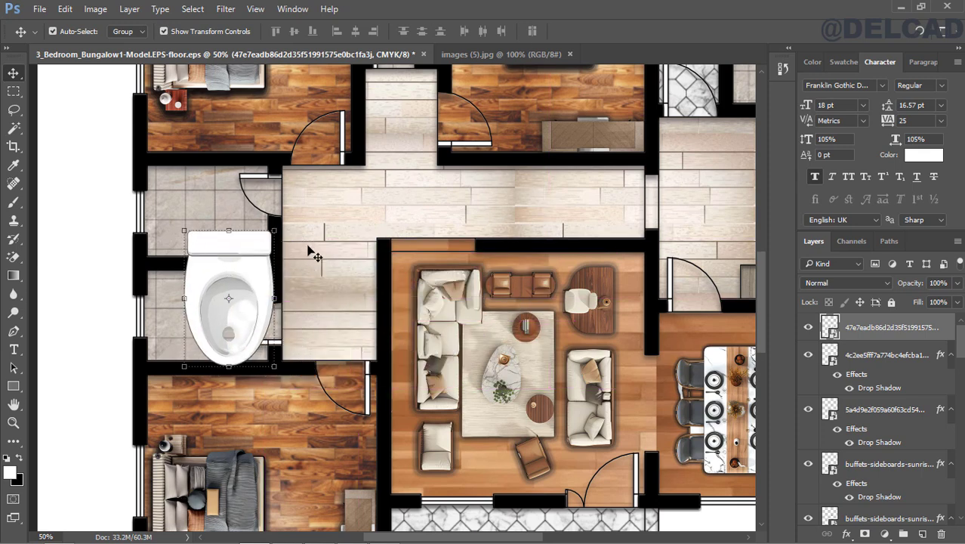
Step: Rotate the toilet image to -90° so its tank faces the outer window wall
drag(275, 230, 219, 173)
key(ctrl+z)
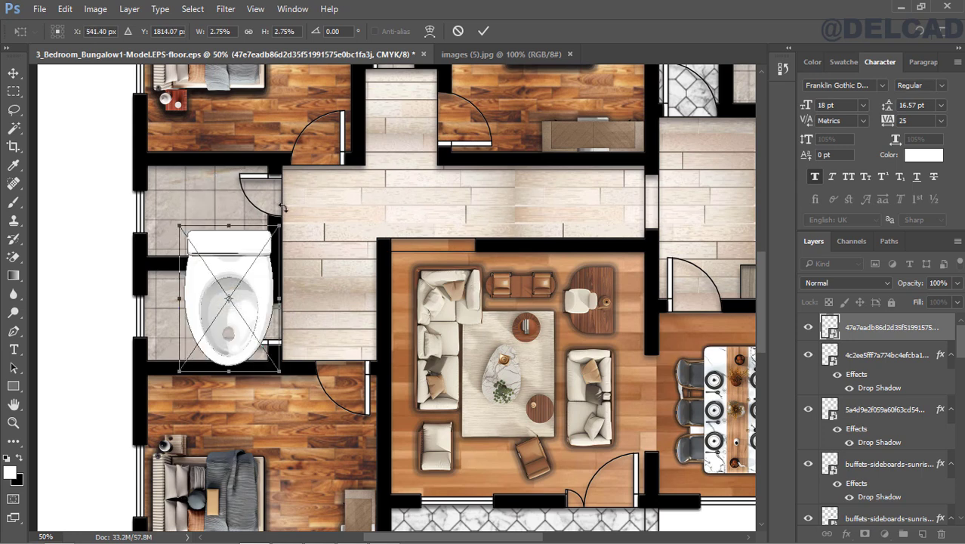
drag(278, 198, 161, 171)
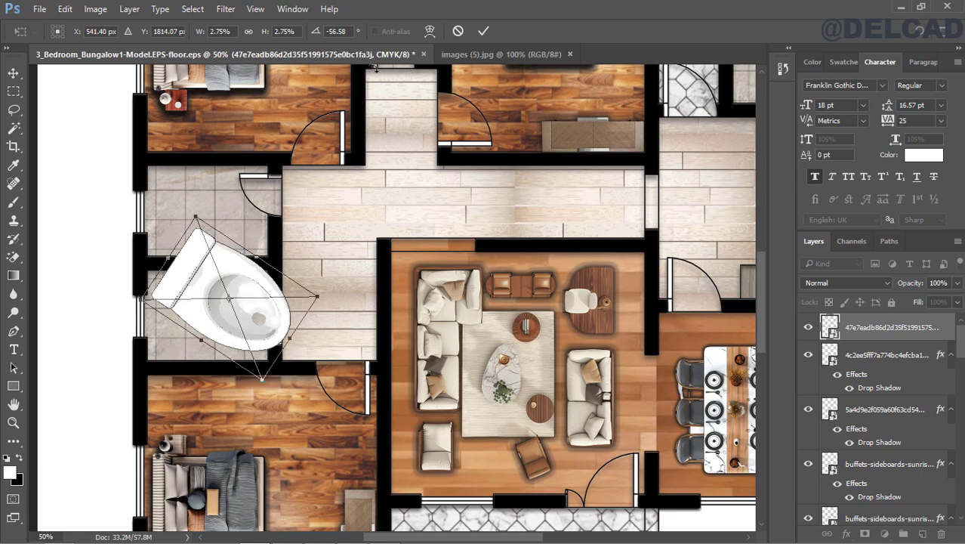
click(352, 31)
text(-90)
key(Return)
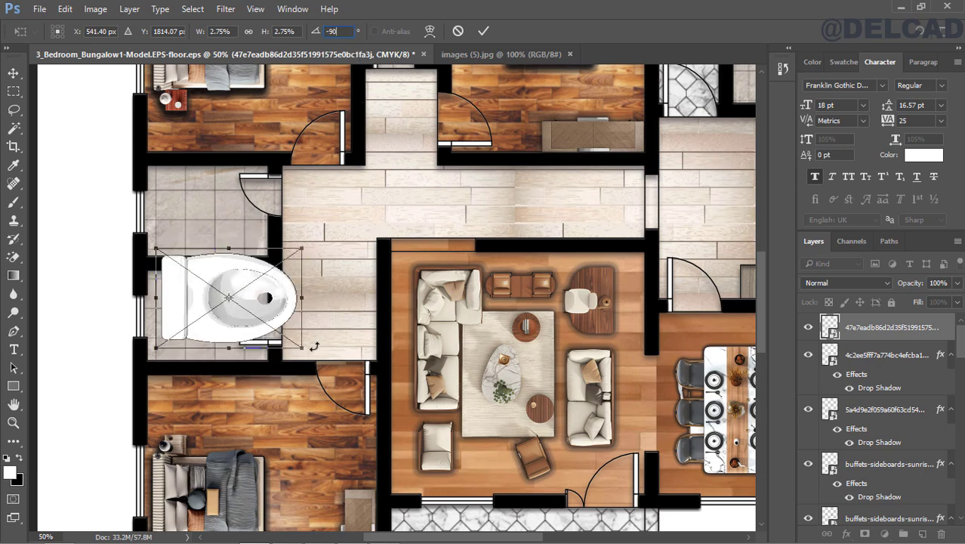
Step: Scale the toilet proportionally to 1.18%, set it against the window wall of the lower-left bathroom, and apply the transform
drag(302, 348, 288, 338)
click(248, 31)
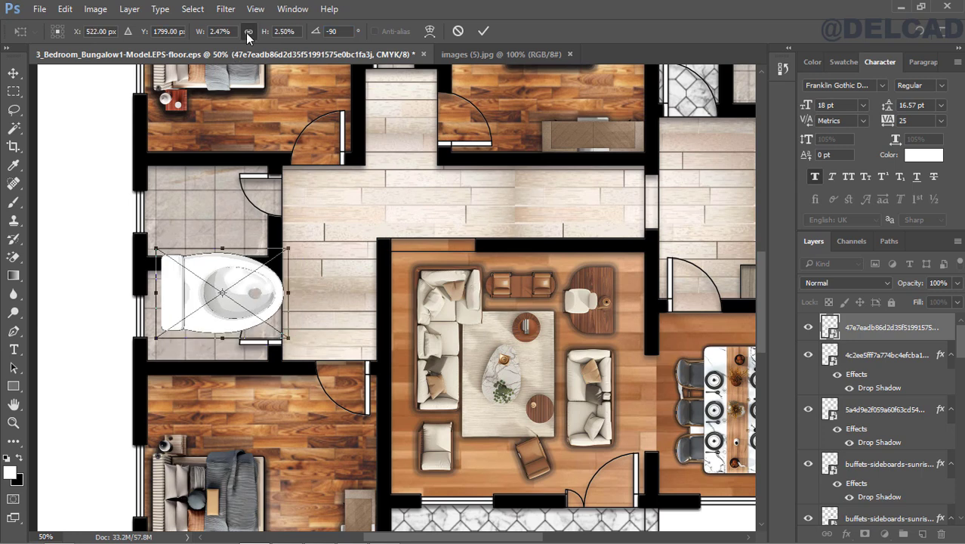
drag(288, 339, 208, 336)
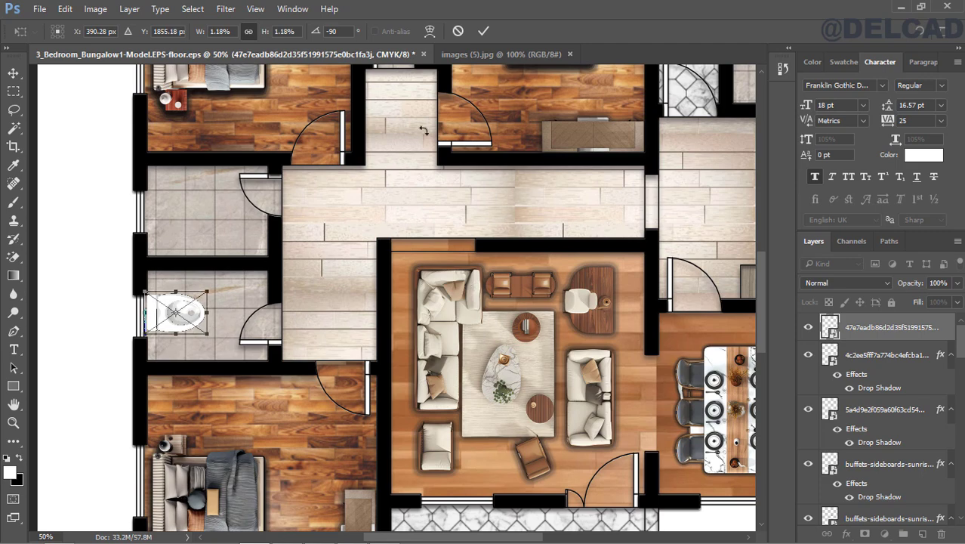
click(484, 31)
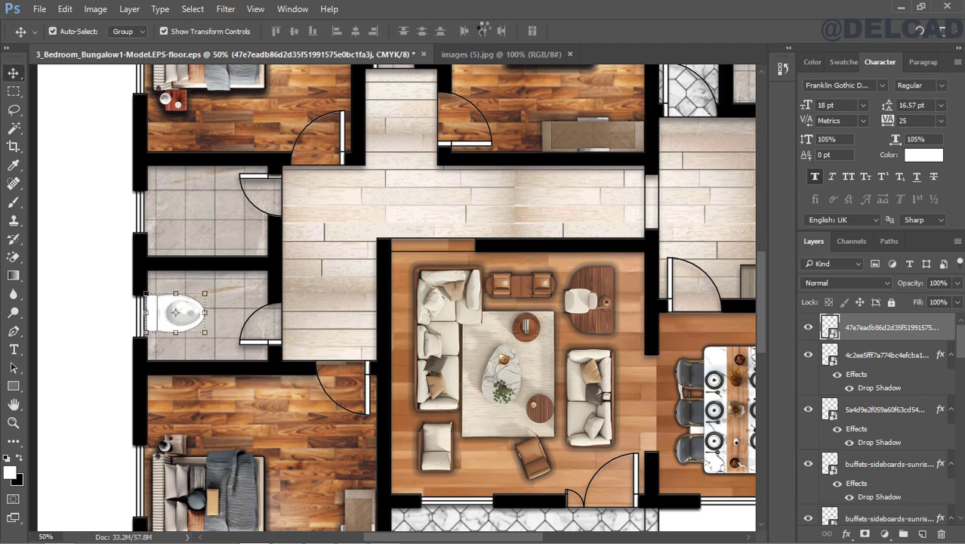
Step: Copy the dining table set's drop shadow layer style onto the toilet layer
right_click(914, 355)
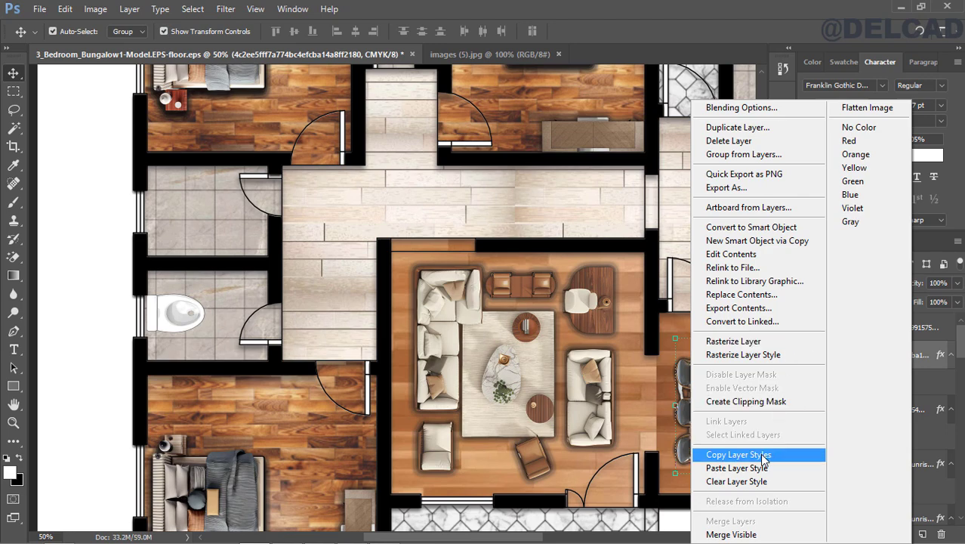
click(763, 457)
click(906, 327)
right_click(903, 335)
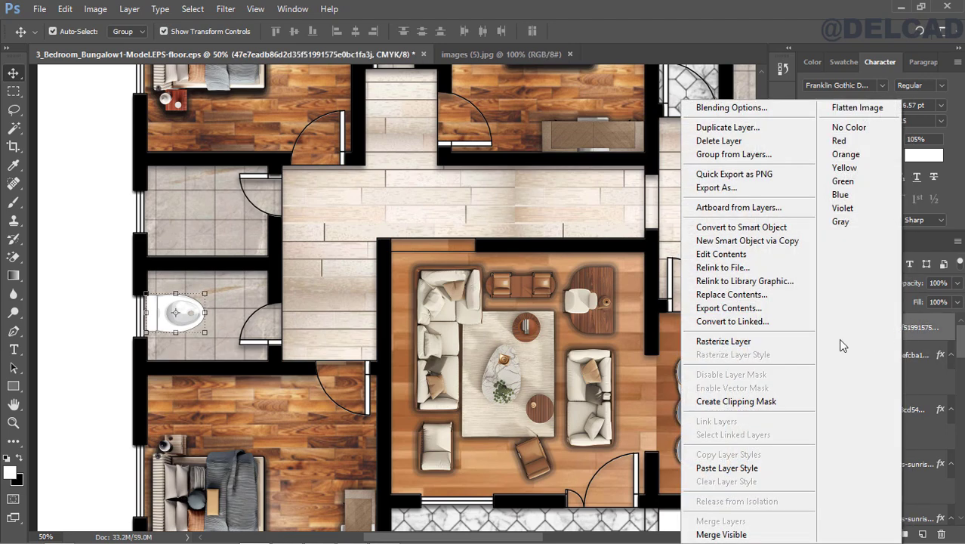
click(738, 469)
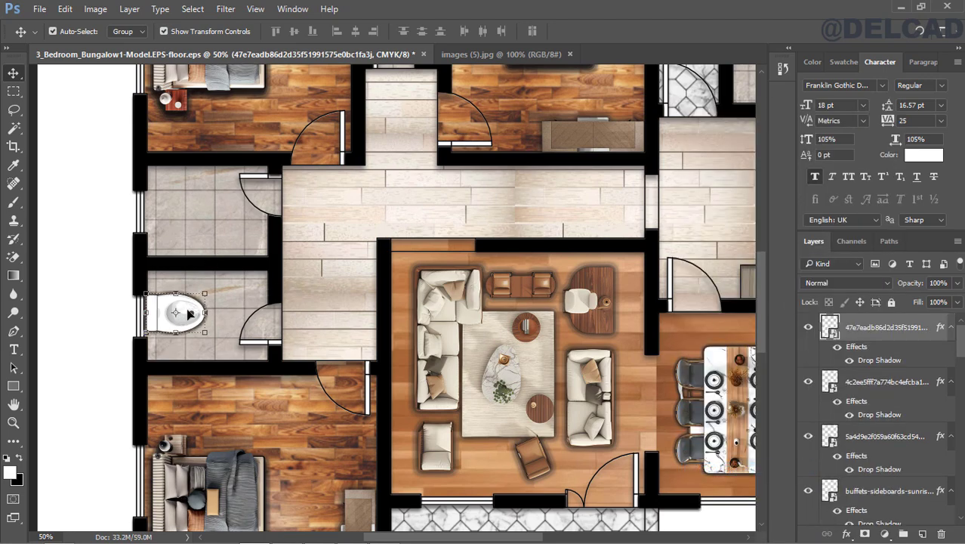
Step: Duplicate the toilet layer and move the copy into the bathroom directly above, near its window wall
key(ctrl+j)
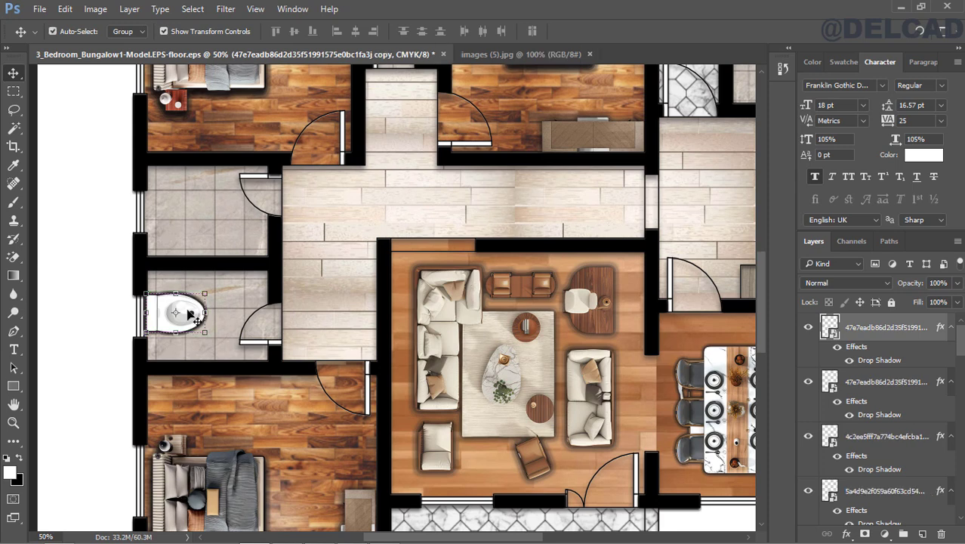
drag(190, 312, 195, 285)
mouse_move(195, 241)
mouse_down()
mouse_move(190, 226)
mouse_move(188, 237)
mouse_up()
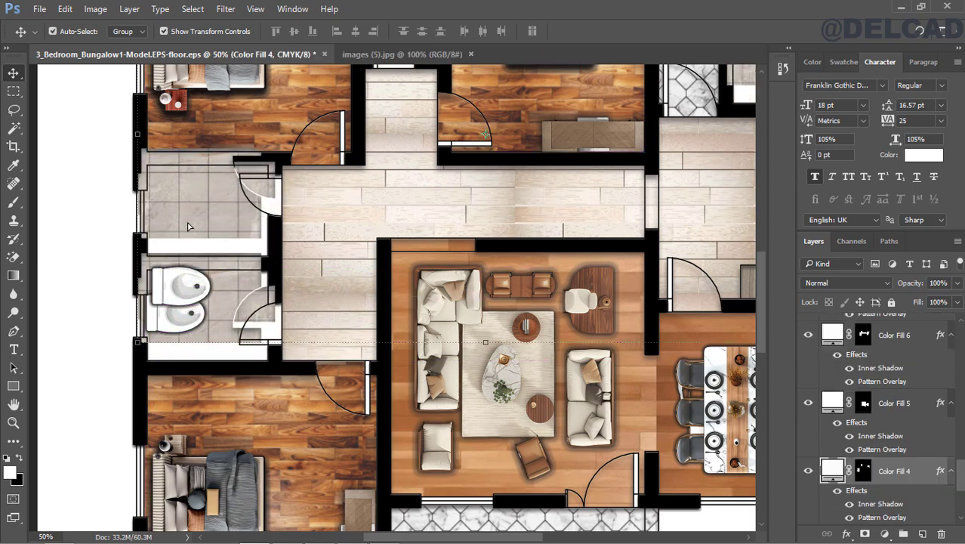
drag(173, 294, 192, 217)
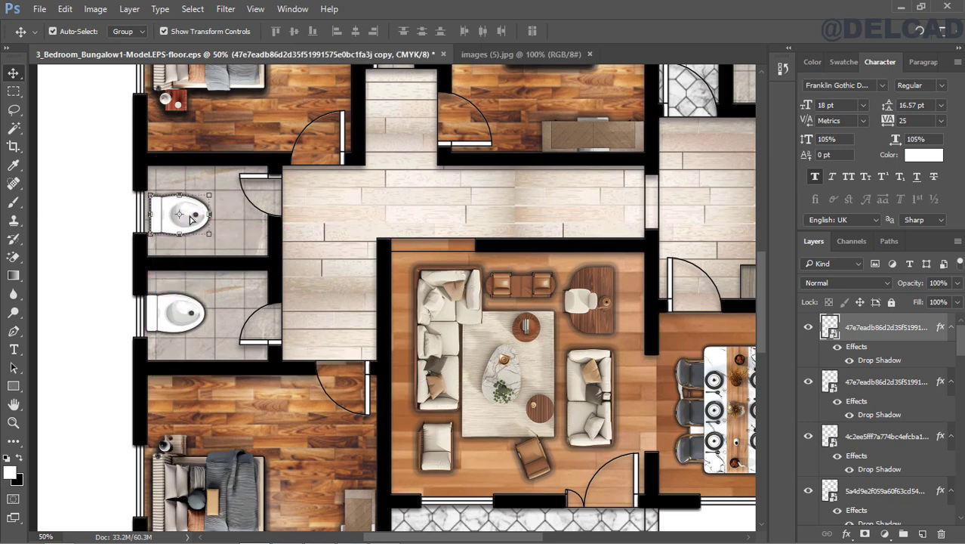
Step: Nudge the duplicated toilet left and slightly up towards the bathroom's window wall
key(Up)
key(Up)
key(Left)
key(Left)
key(Left)
key(Left)
key(Left)
key(Left)
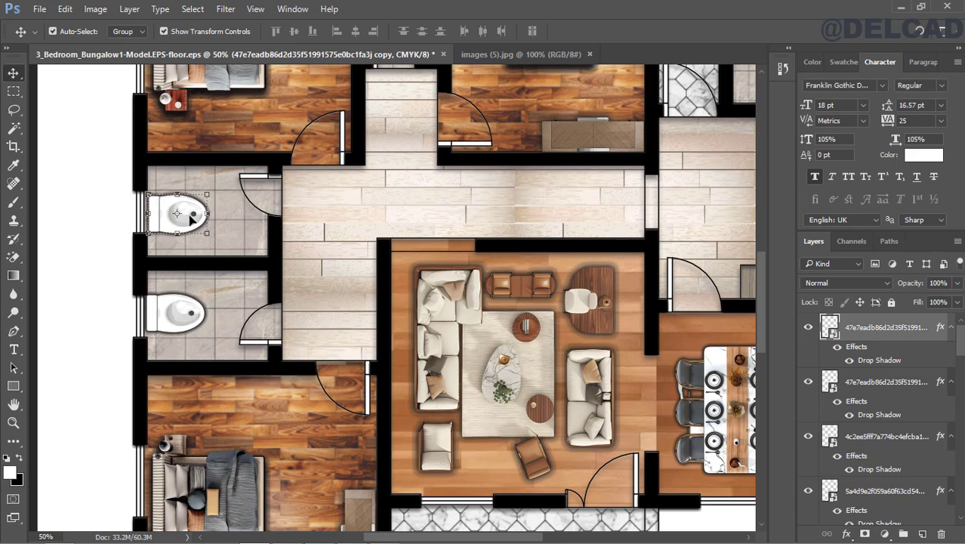
key(Down)
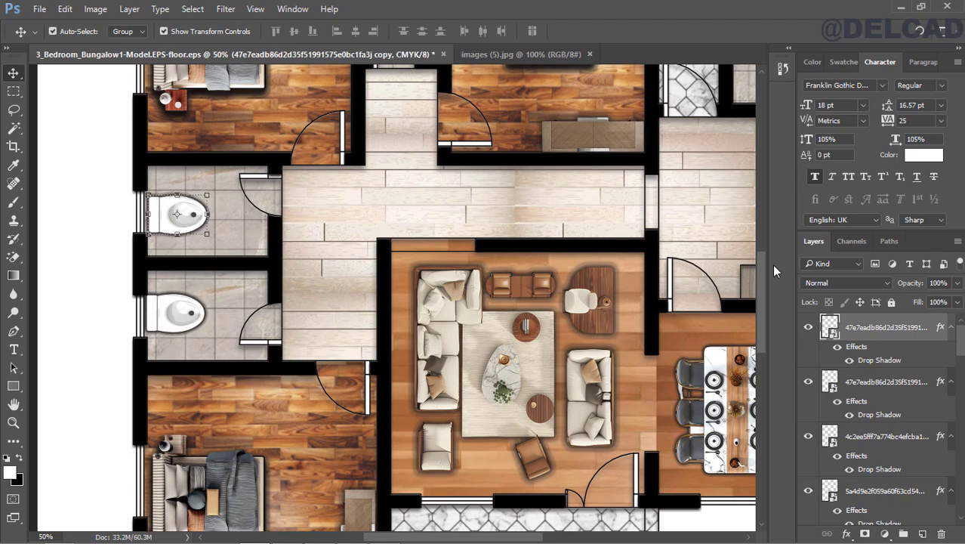
Step: Duplicate the toilet again and move the copy into the bathroom between the two upper bedrooms
drag(761, 275, 753, 248)
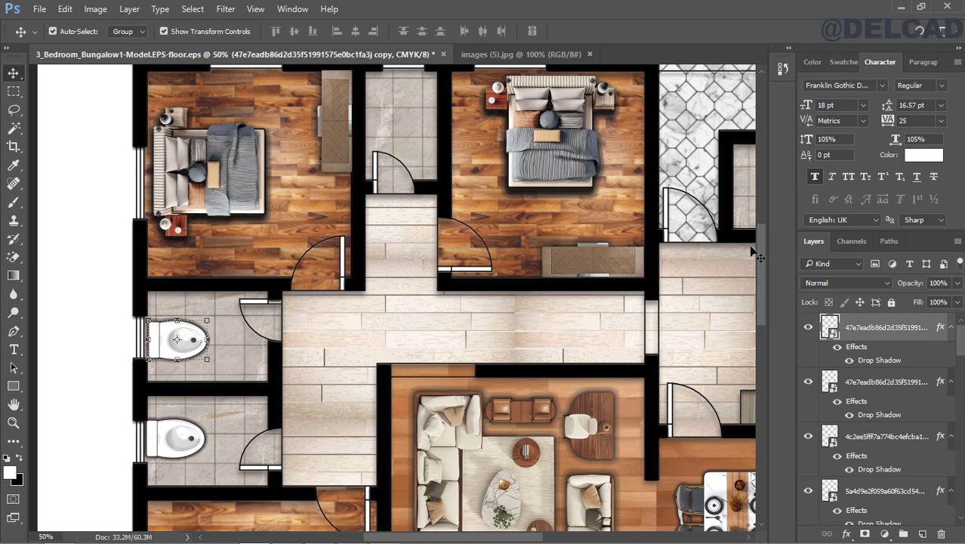
key(ctrl)
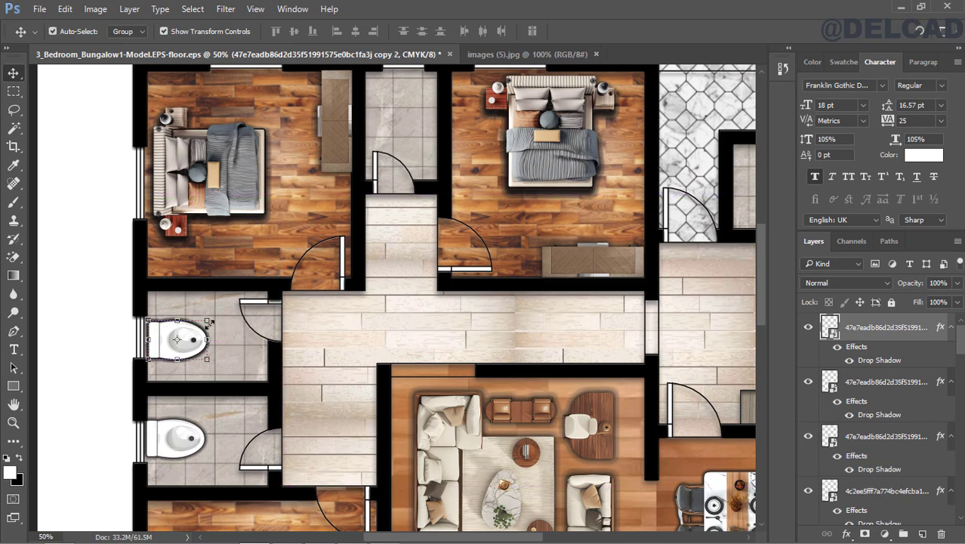
drag(180, 338, 443, 123)
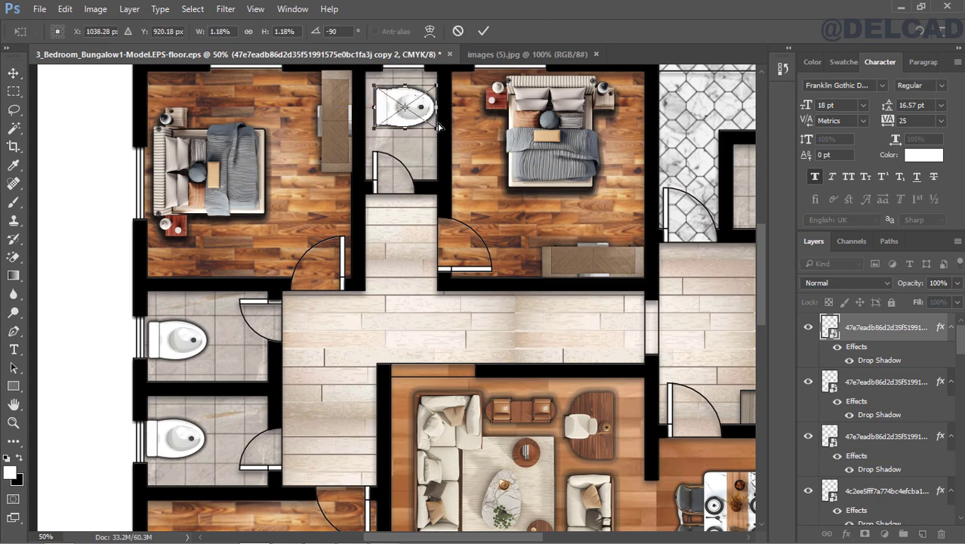
Step: Rotate the upper bathroom's toilet to 0°, scale it proportionally to 1.00%, and apply the transform
drag(448, 76, 446, 135)
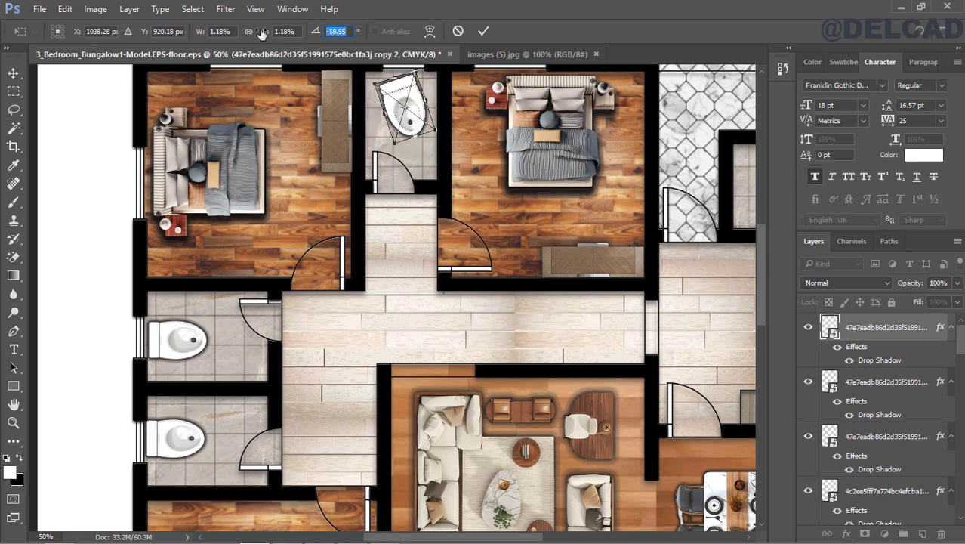
text(0)
key(Return)
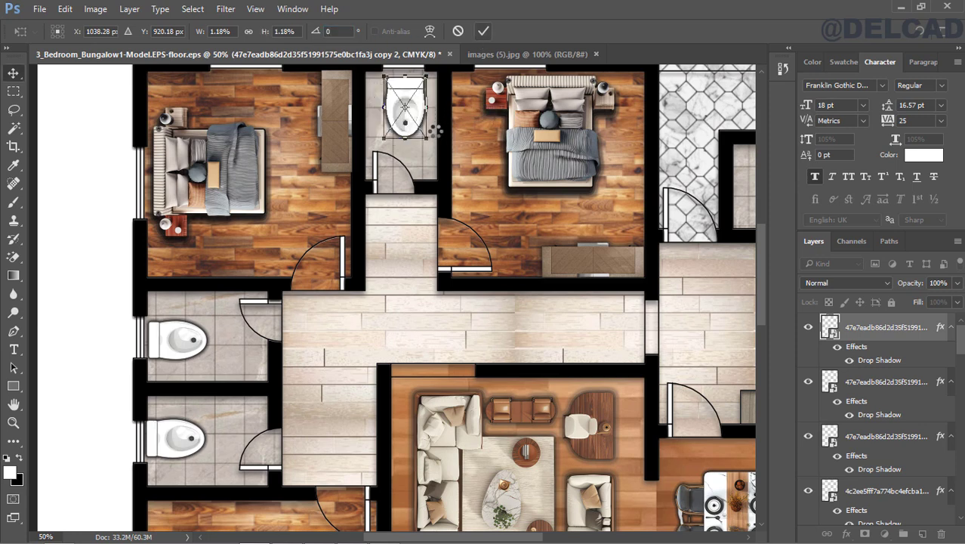
key(Return)
drag(424, 139, 421, 129)
click(246, 32)
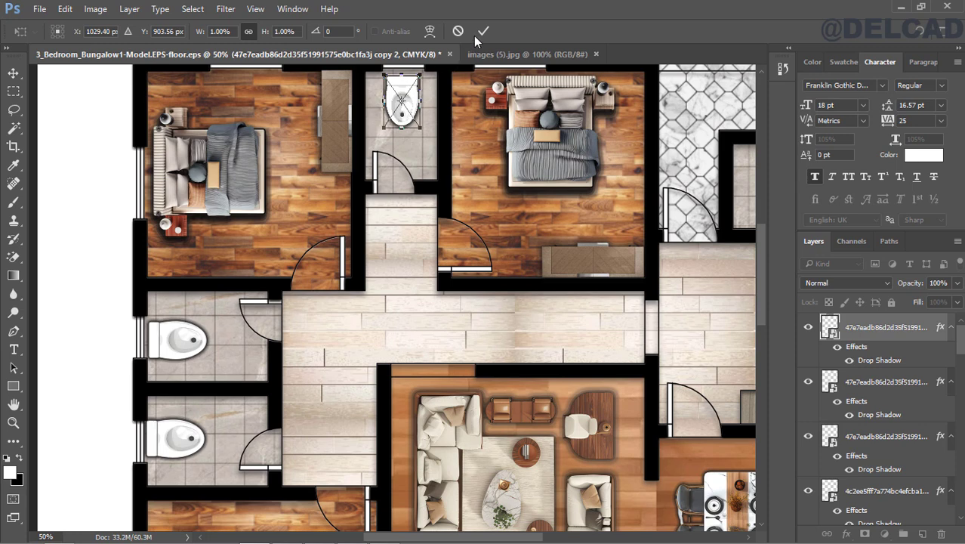
key(Return)
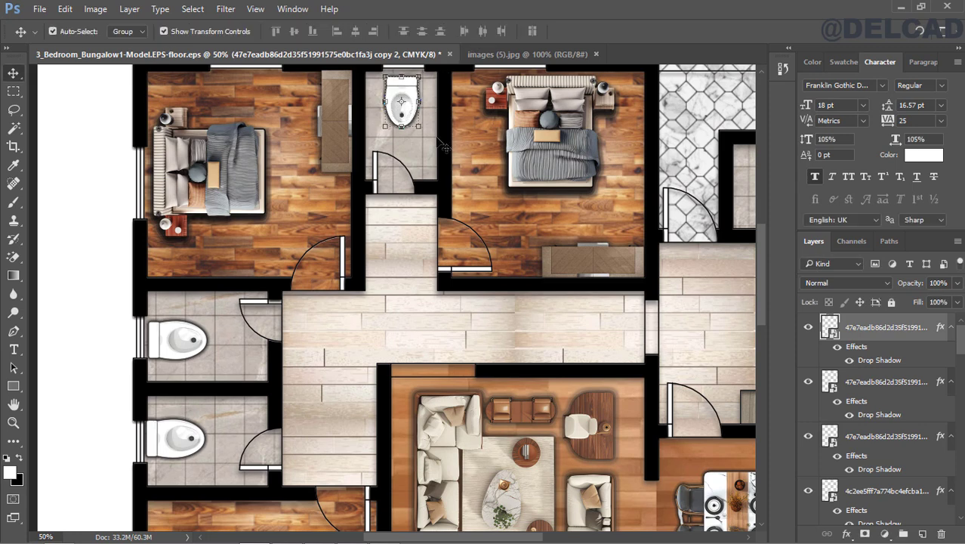
Step: Nudge the upper bathroom's toilet up against the window wall, centre it in the room, and deselect it
key(Up)
key(Up)
key(Up)
key(Up)
key(Up)
key(Up)
key(Up)
key(Up)
key(Up)
key(Up)
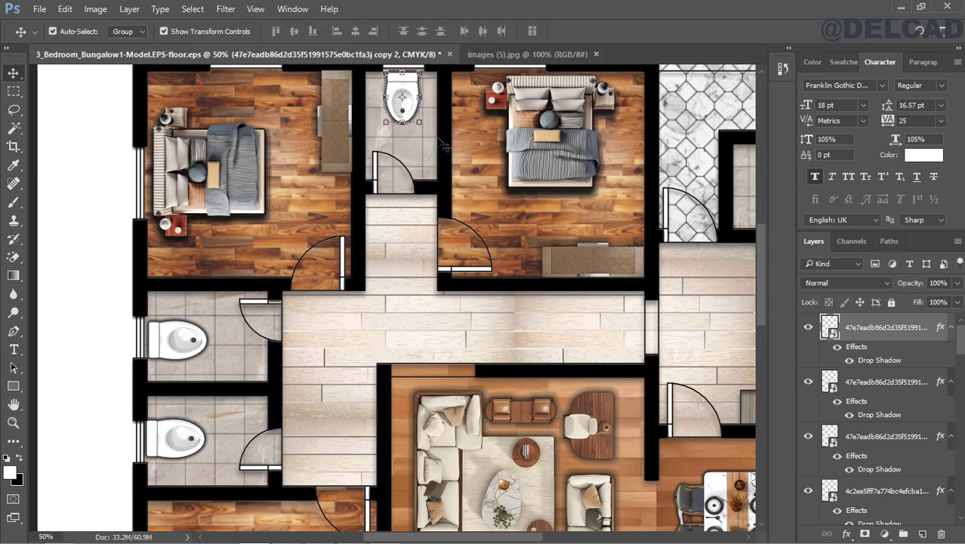
key(Down)
key(Down)
key(Down)
key(Down)
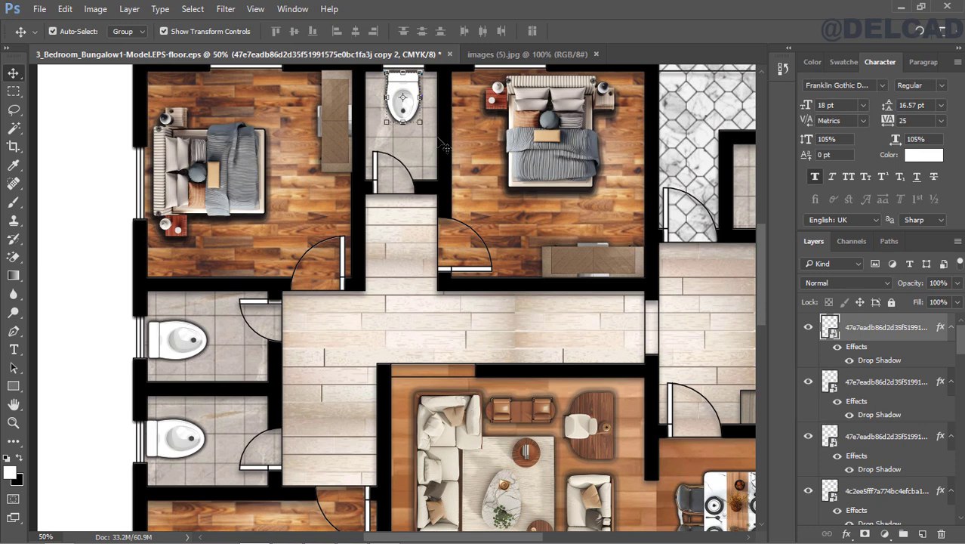
click(101, 191)
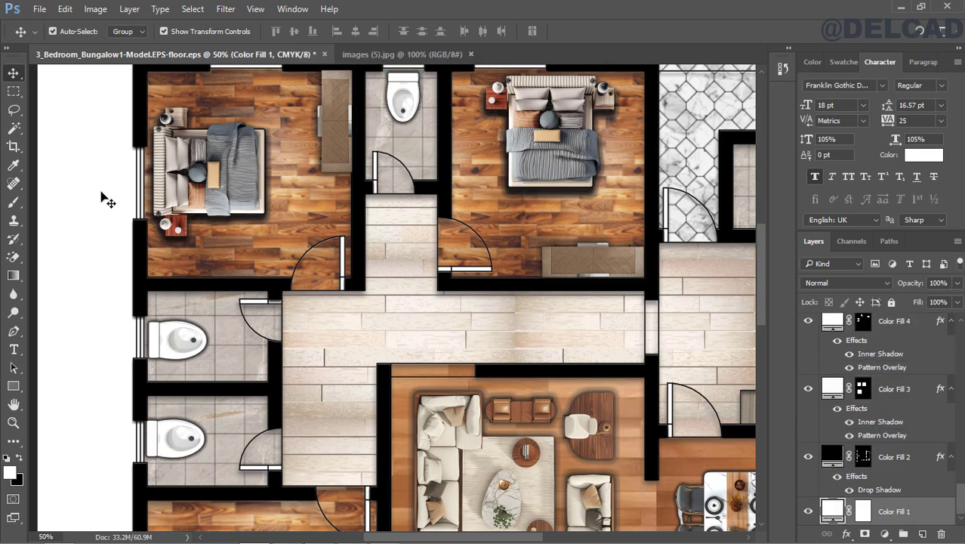
Step: Nudge the toilet in the upper of the two left-side bathrooms flush against its window wall, then deselect it
click(168, 332)
key(Left)
key(Left)
key(Left)
key(Left)
key(Left)
key(Up)
key(Up)
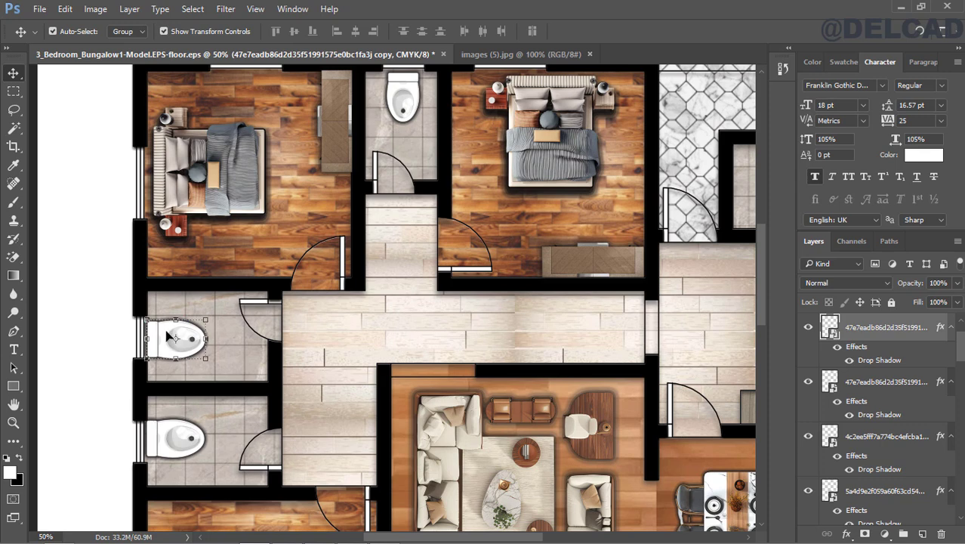
click(96, 180)
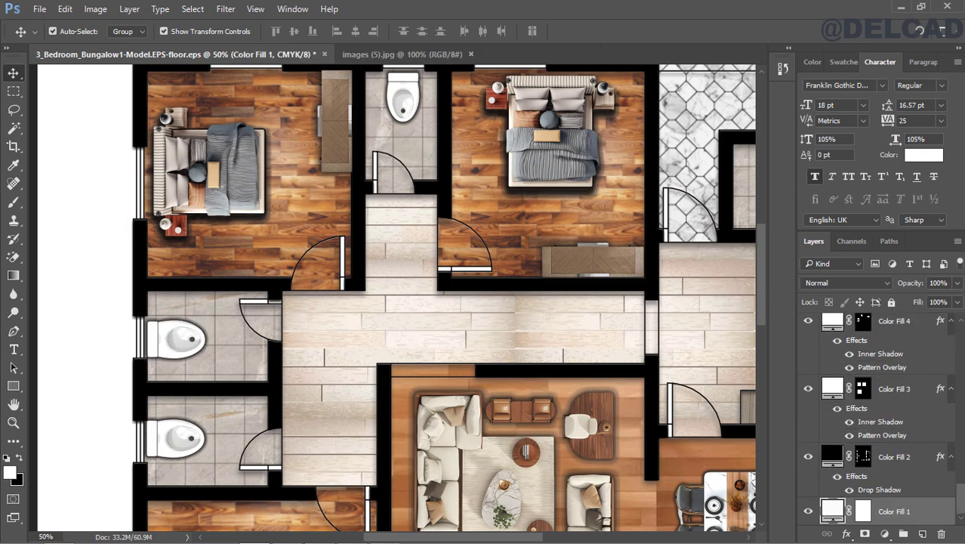
Step: Place the washbasin image f8e5f7c590dcad4b1abce093bd398866 as an embedded object above the topmost toilet layer and commit it
drag(961, 510, 950, 329)
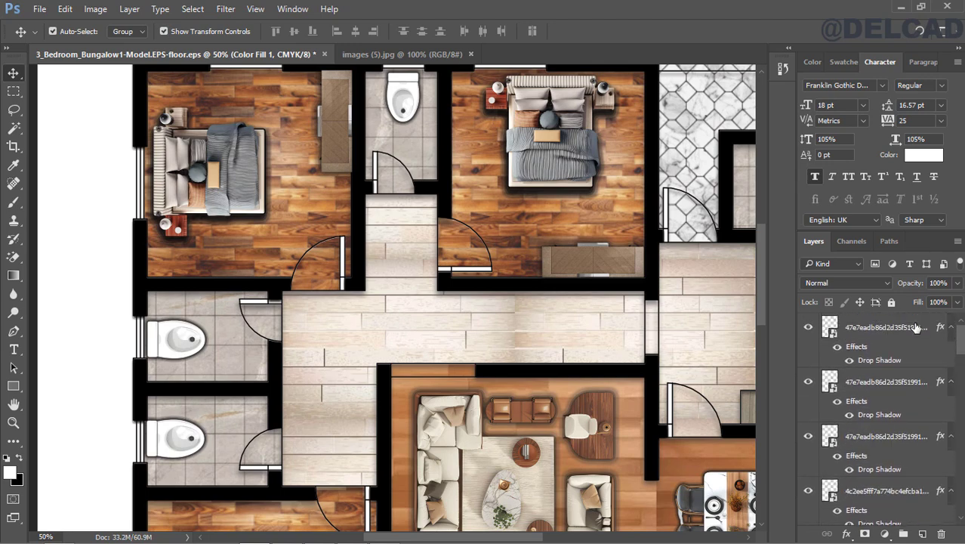
click(916, 327)
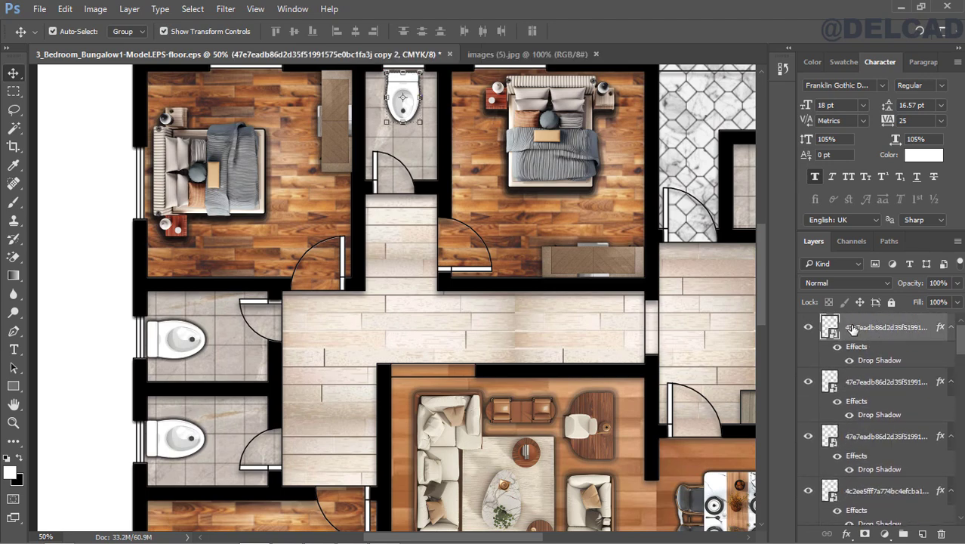
click(39, 9)
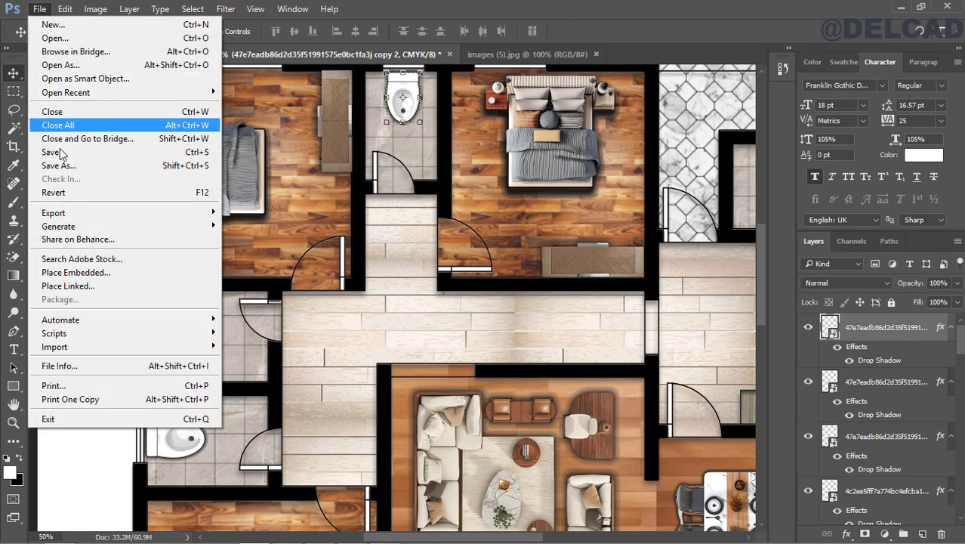
click(73, 275)
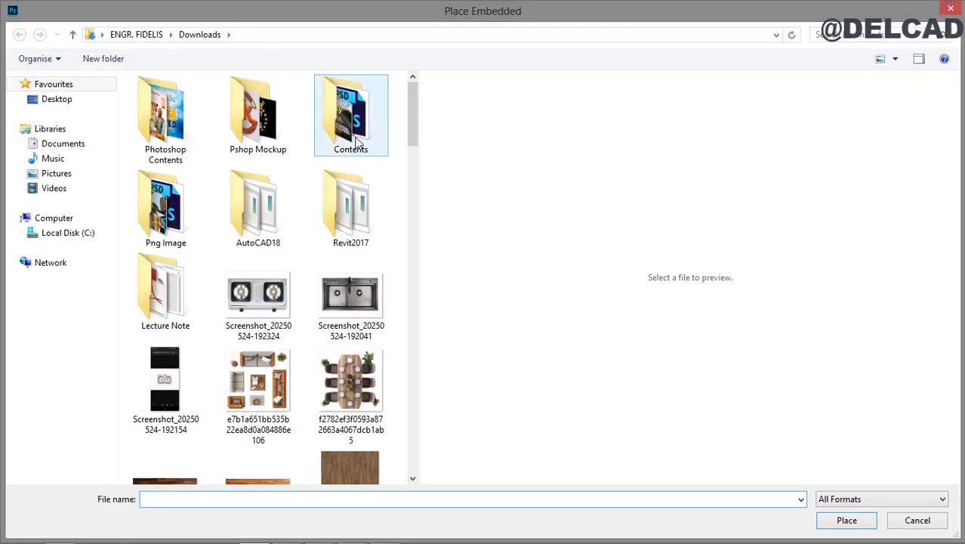
drag(410, 112, 419, 240)
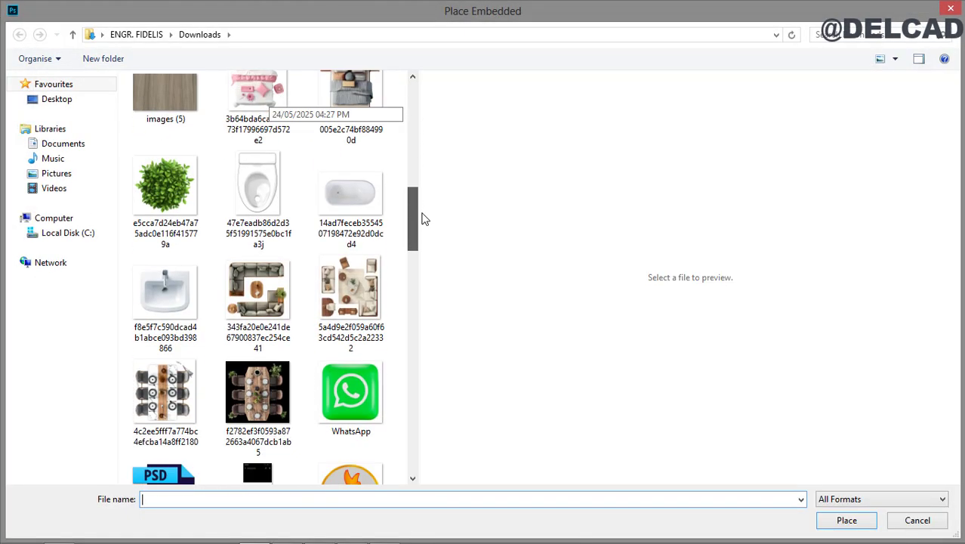
click(143, 300)
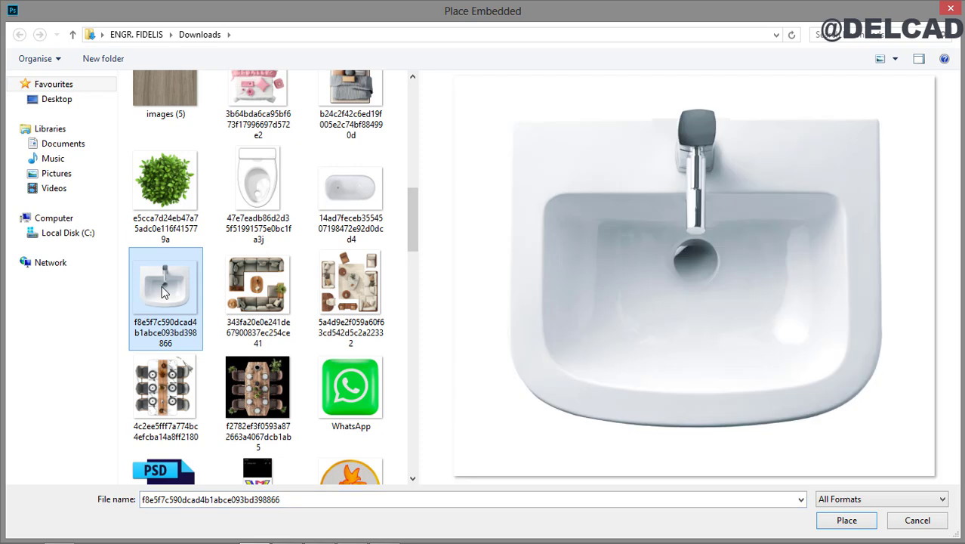
click(838, 520)
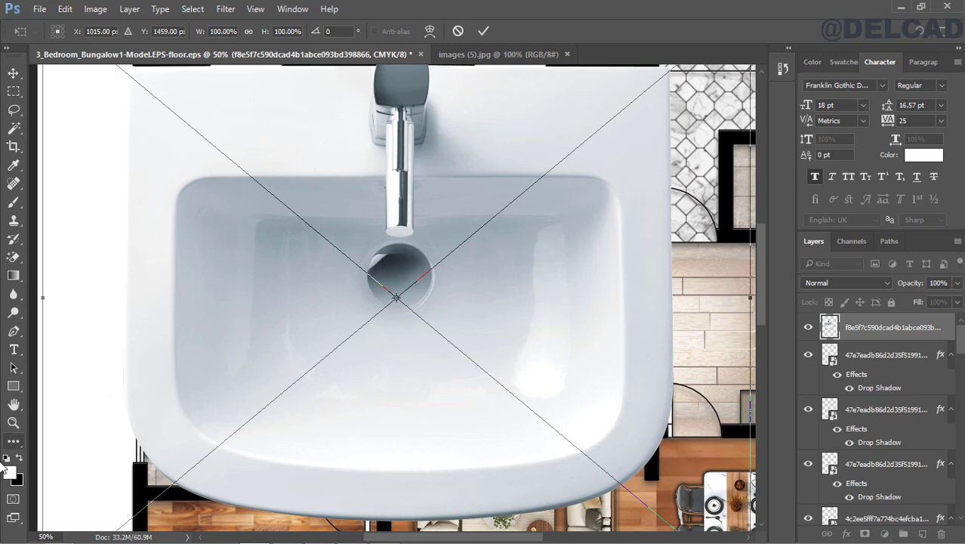
click(487, 32)
Step: Scale the washbasin proportionally to 13.90%, position it over the two left-side bathrooms, and apply the transform
click(13, 421)
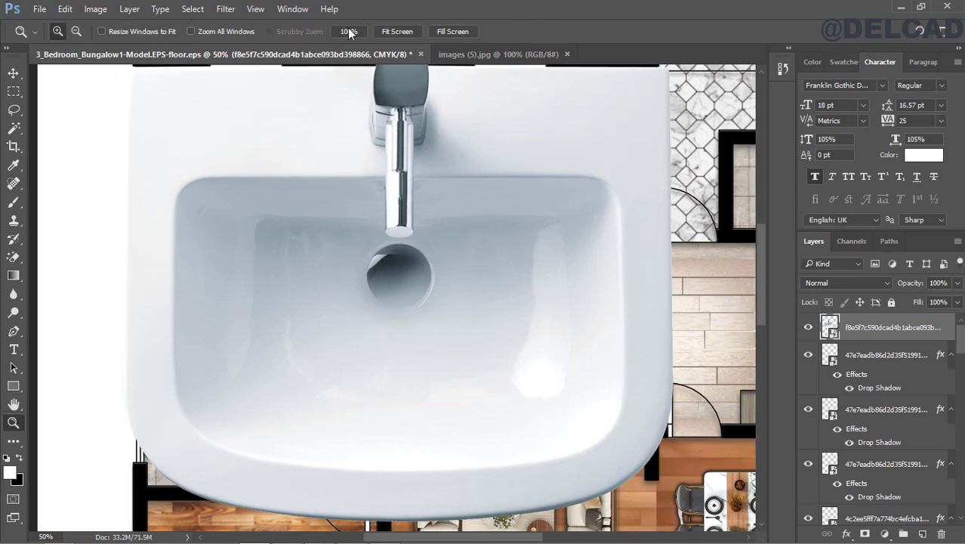
click(396, 32)
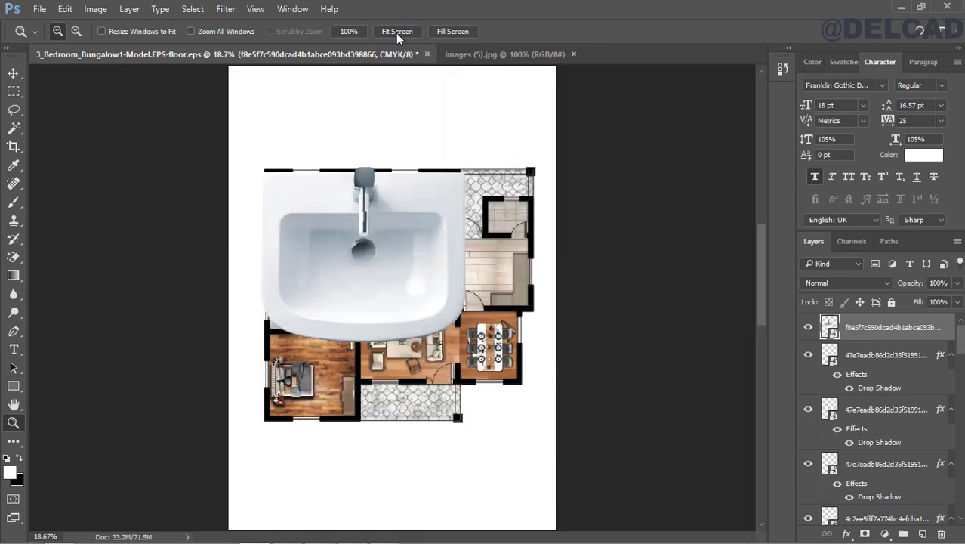
click(12, 74)
key(ctrl+t)
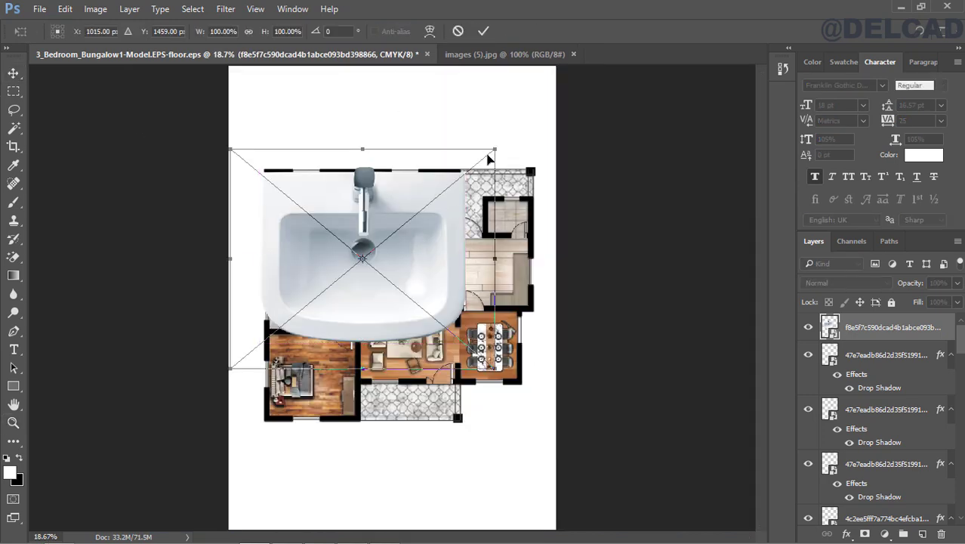
drag(494, 148, 360, 274)
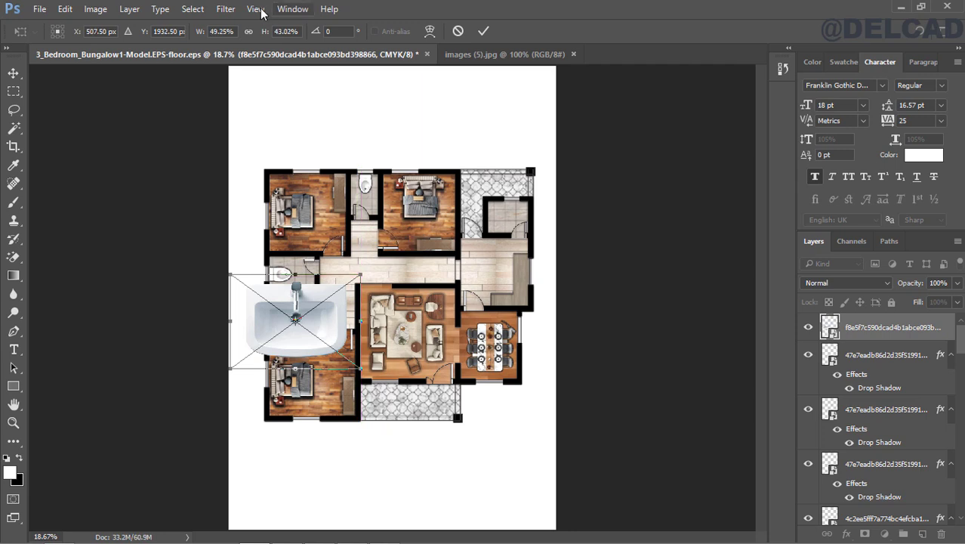
click(249, 32)
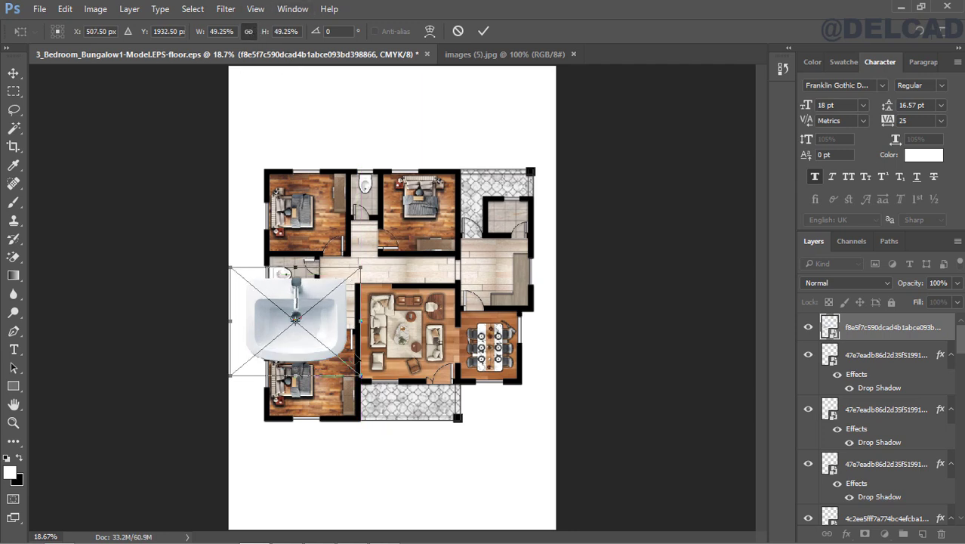
mouse_move(336, 340)
mouse_down()
mouse_move(336, 303)
mouse_move(338, 325)
mouse_up()
drag(362, 360, 327, 302)
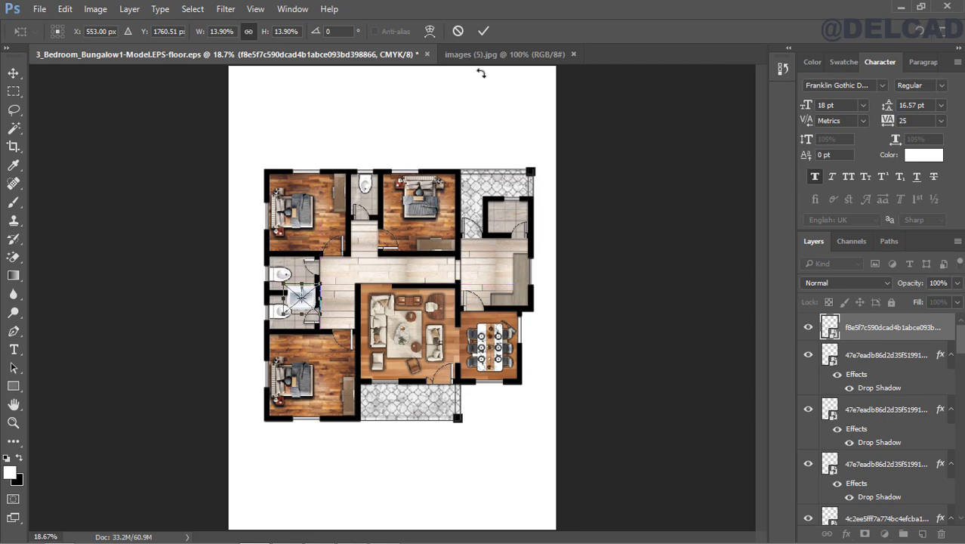
click(482, 33)
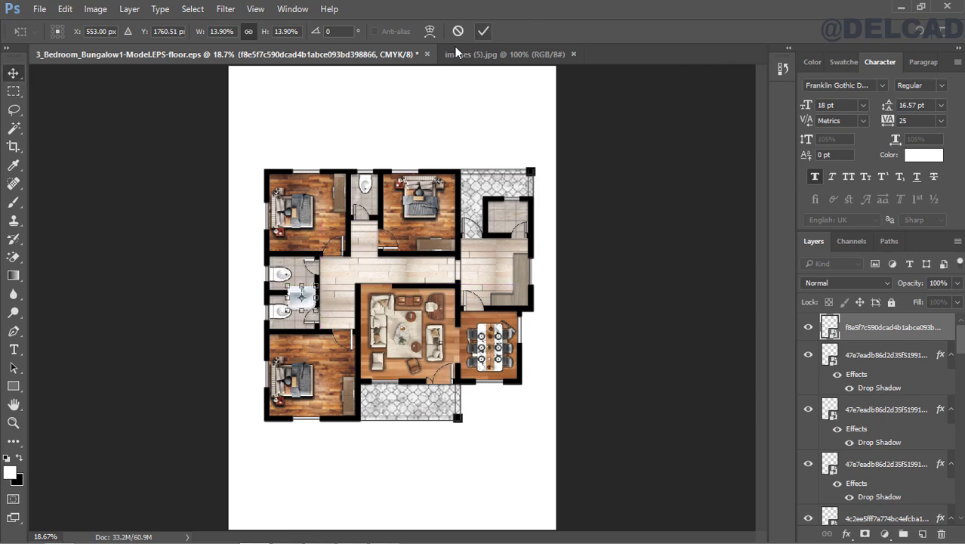
Step: Scale the washbasin proportionally down to 5.79% to suit the lower of the two left-side bathrooms
click(14, 423)
click(303, 315)
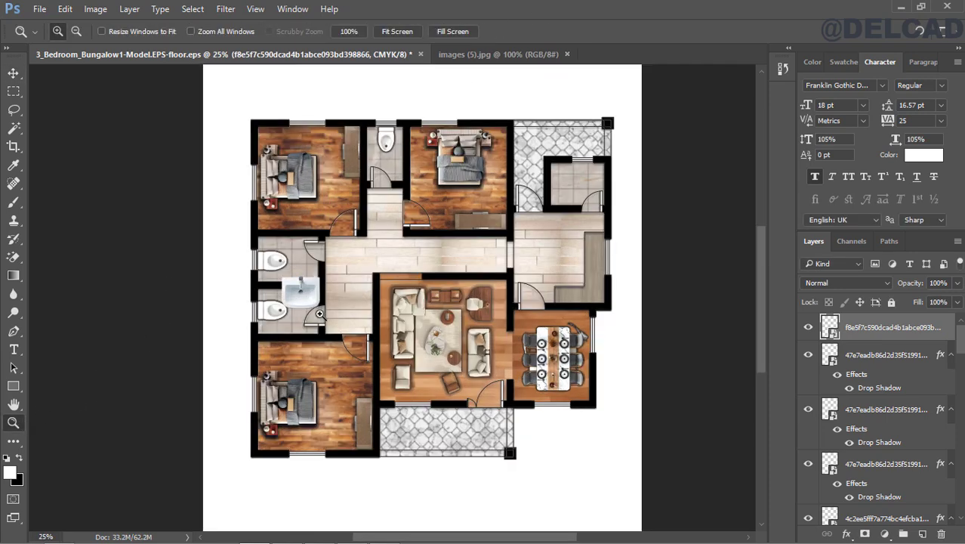
click(312, 315)
click(320, 314)
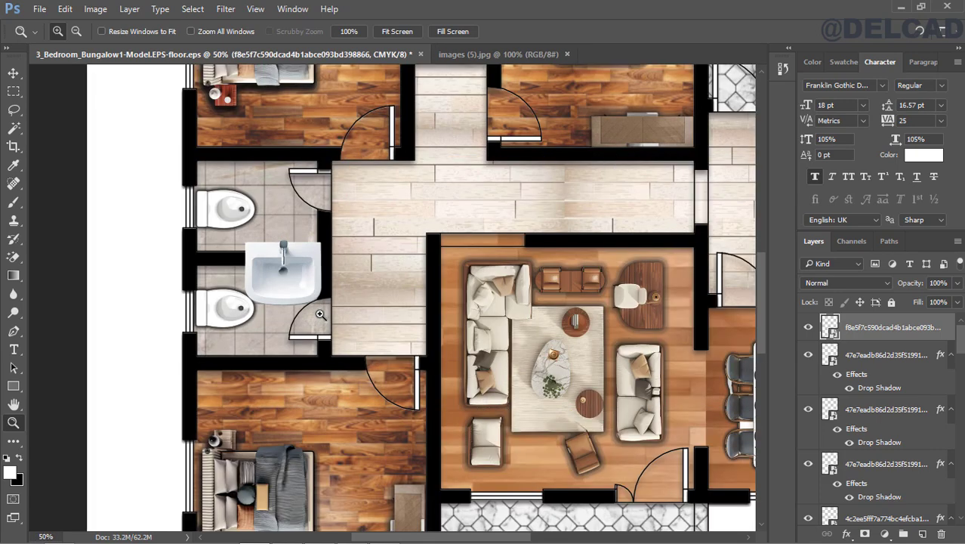
click(320, 314)
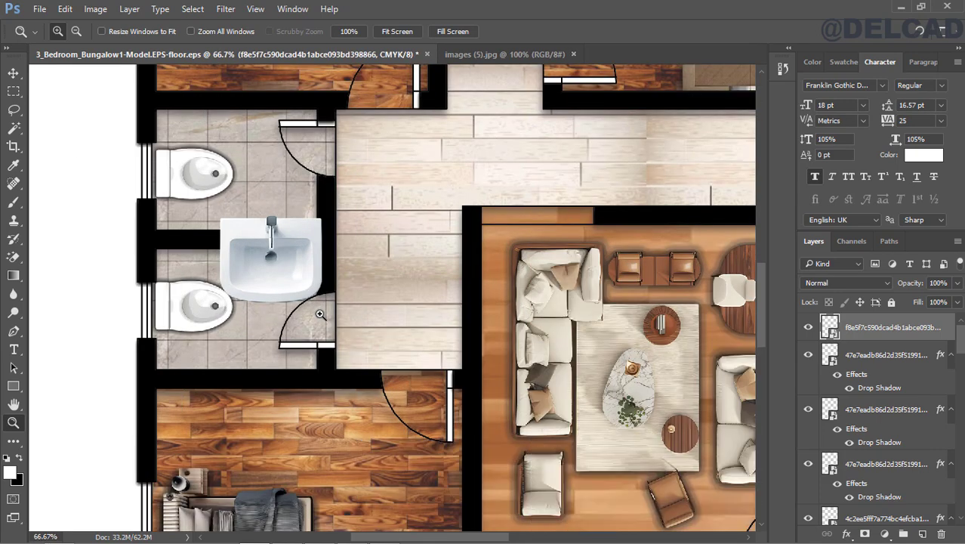
click(320, 314)
click(13, 73)
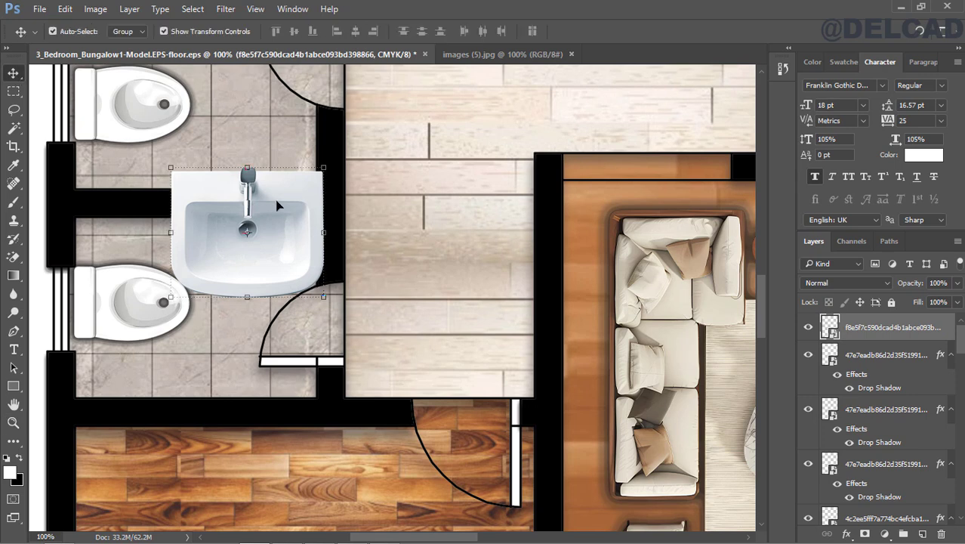
key(ctrl+t)
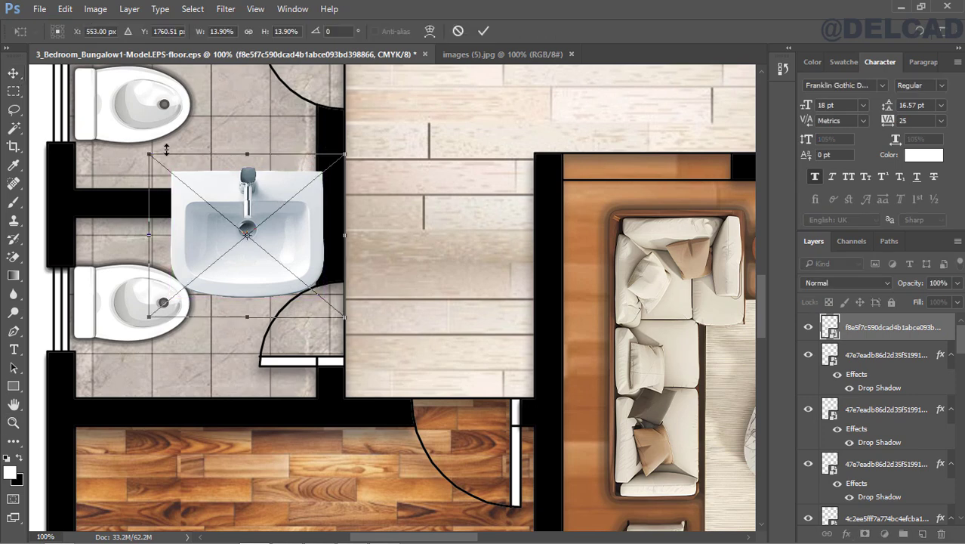
drag(149, 150, 255, 240)
click(249, 31)
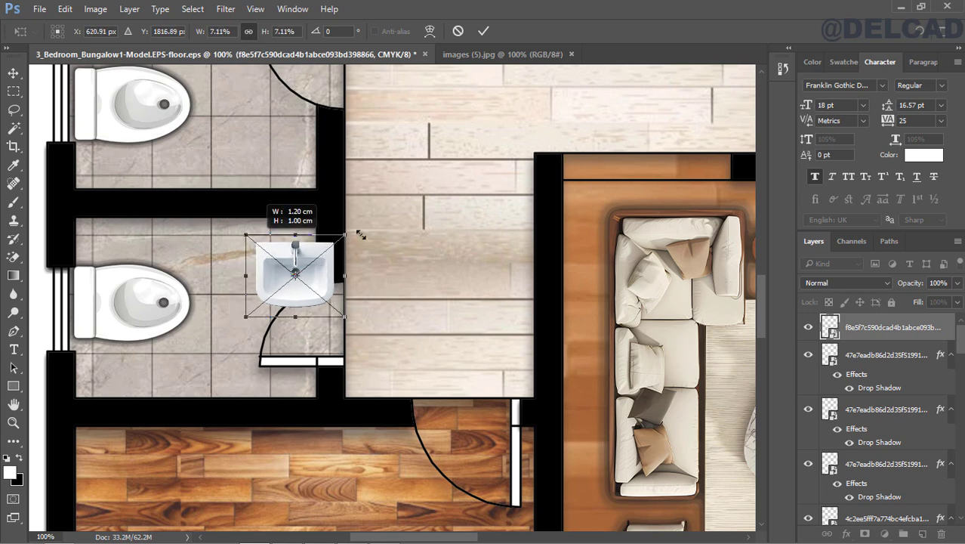
drag(360, 235, 356, 228)
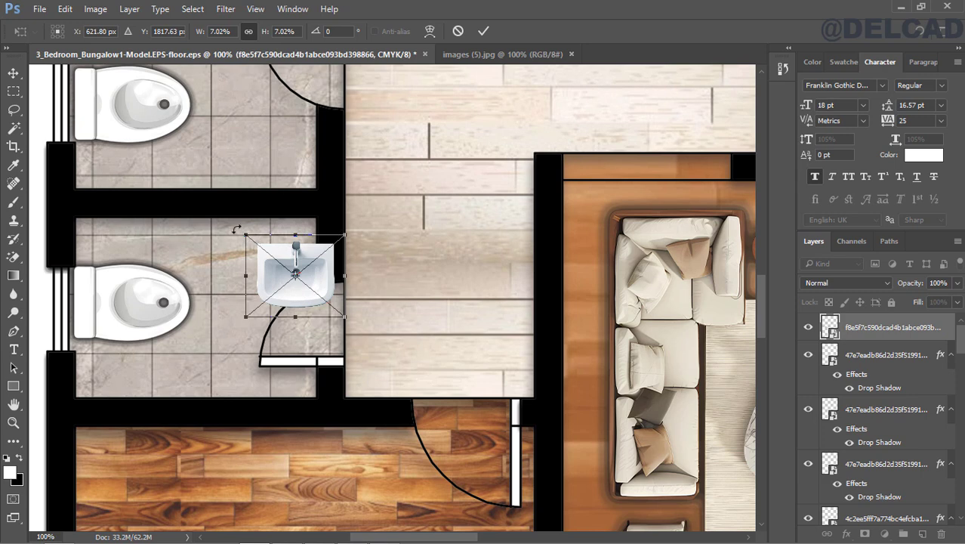
drag(243, 232, 264, 249)
Step: Move the washbasin into the lower bathroom's corner above the door, nudge it flush against the partition wall, and apply the transform
drag(323, 278, 304, 242)
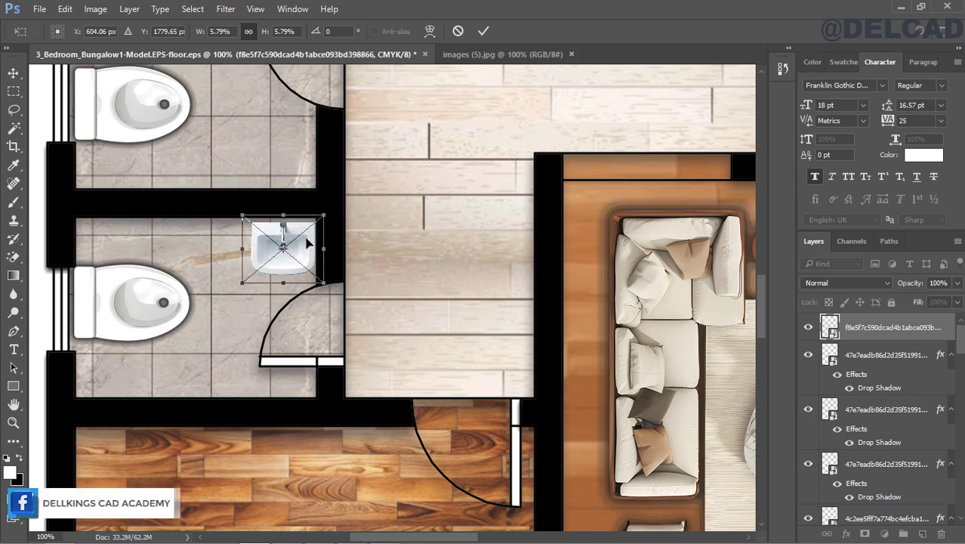
key(Up)
key(Up)
key(Up)
key(Up)
key(Up)
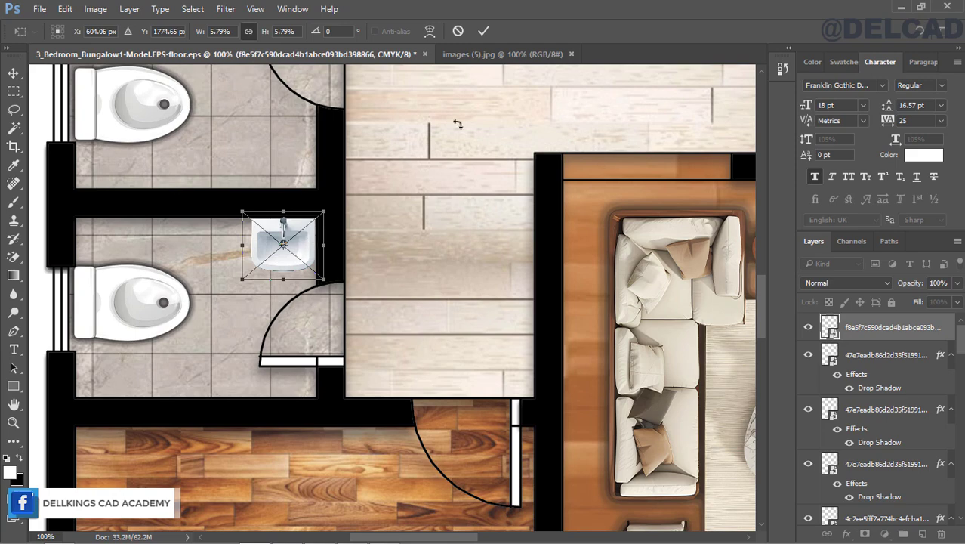
click(484, 31)
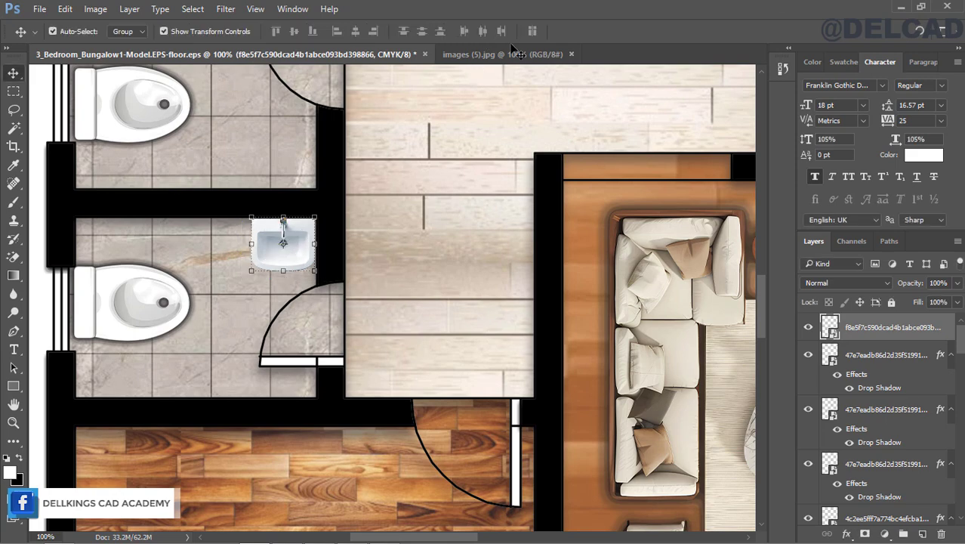
Step: Copy the drop shadow layer style from the topmost toilet layer and paste it onto the washbasin layer
click(905, 355)
right_click(905, 356)
click(754, 453)
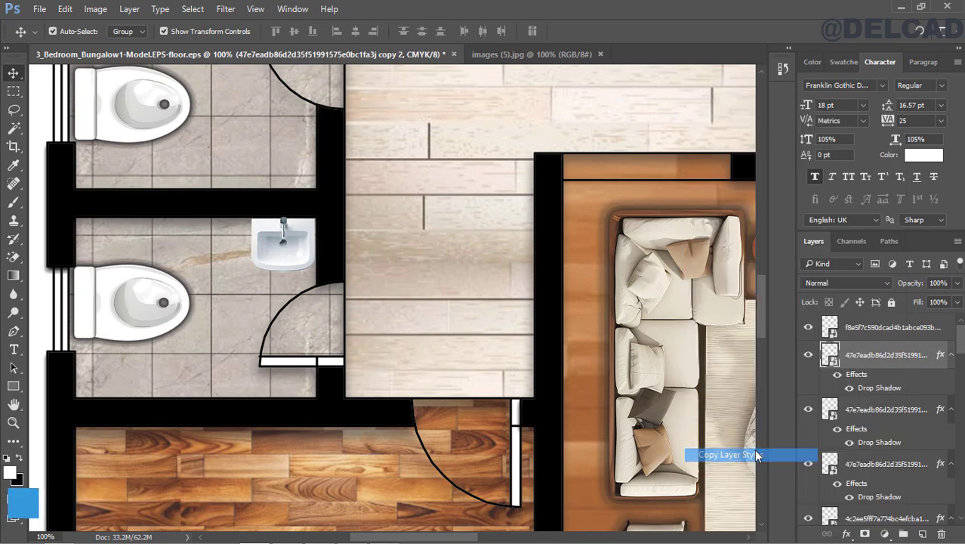
click(888, 328)
right_click(888, 328)
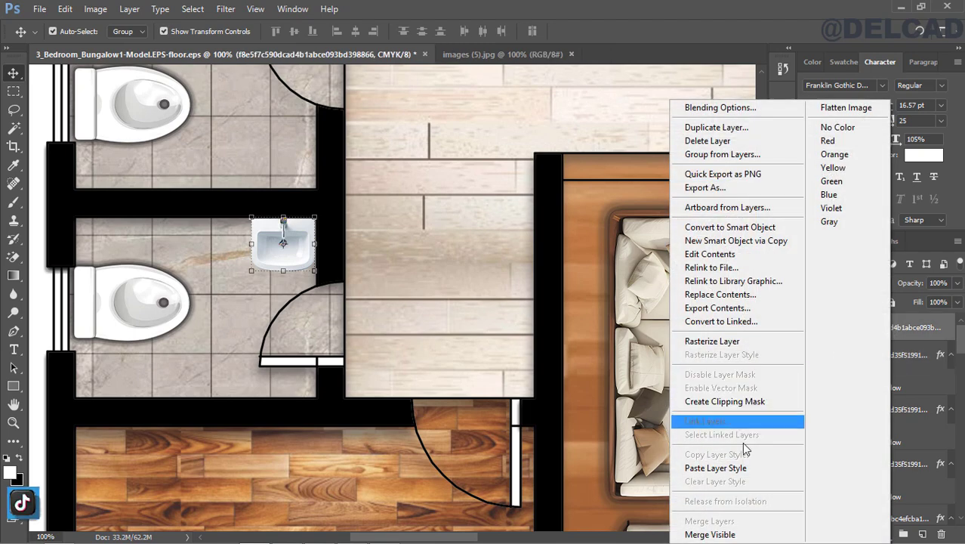
click(731, 468)
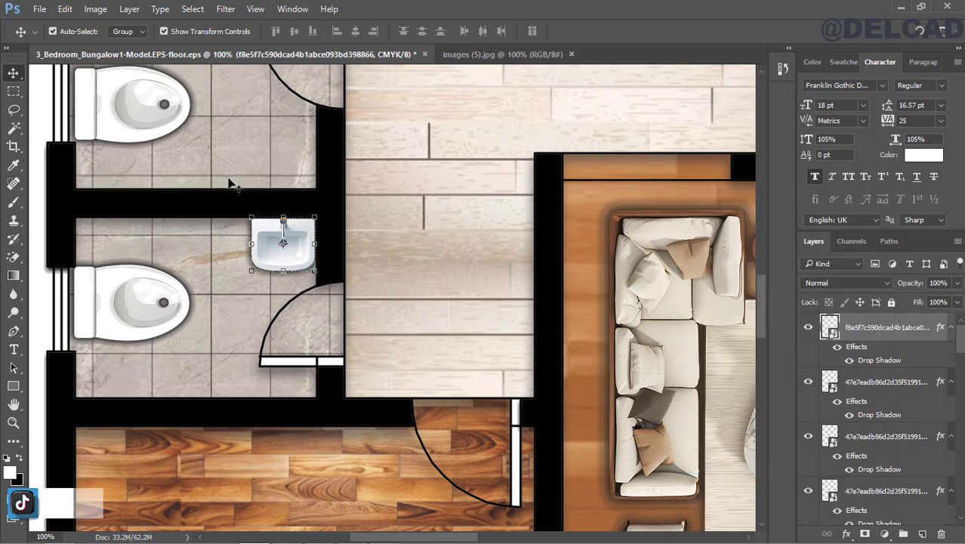
click(401, 233)
Step: Duplicate the washbasin and move the copy into the upper left-side bathroom, next to the shared partition wall
click(304, 253)
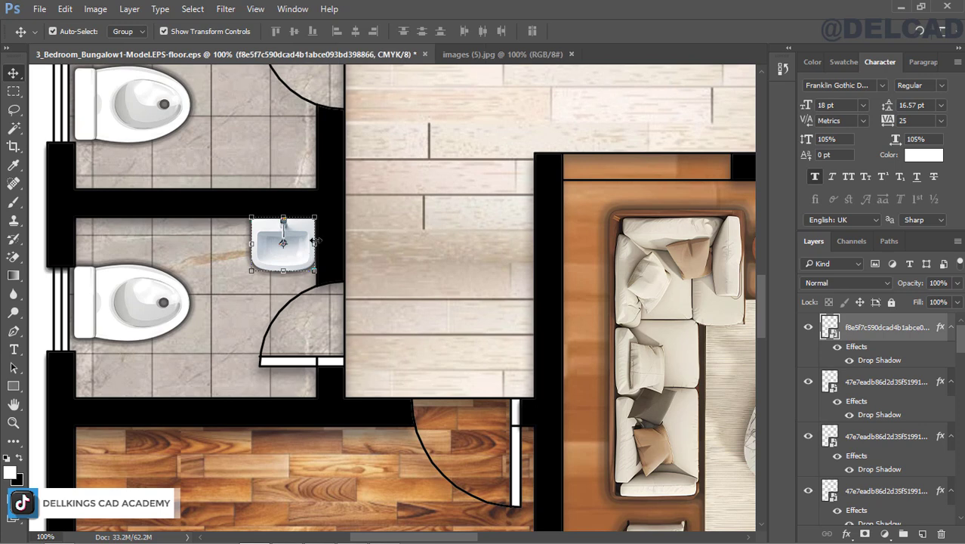
key(ctrl+j)
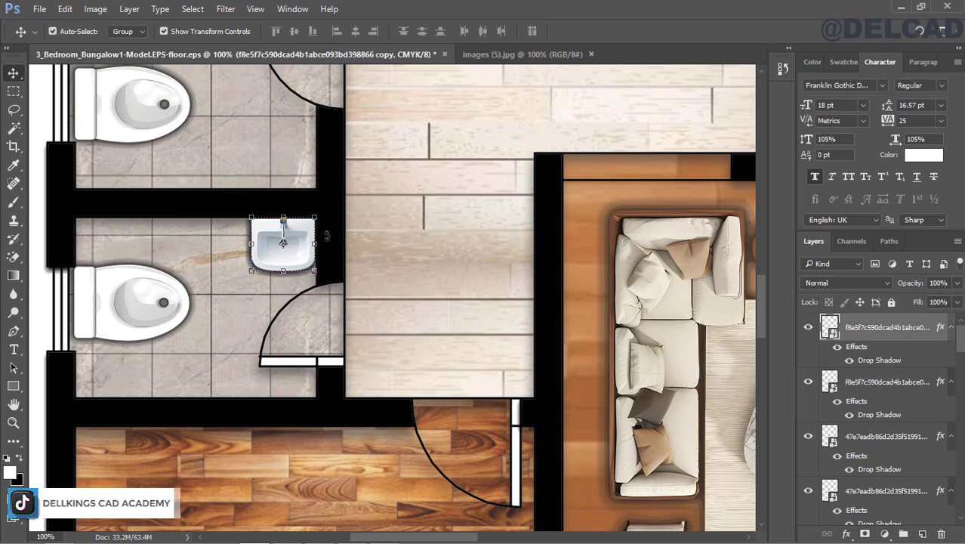
drag(305, 248, 305, 160)
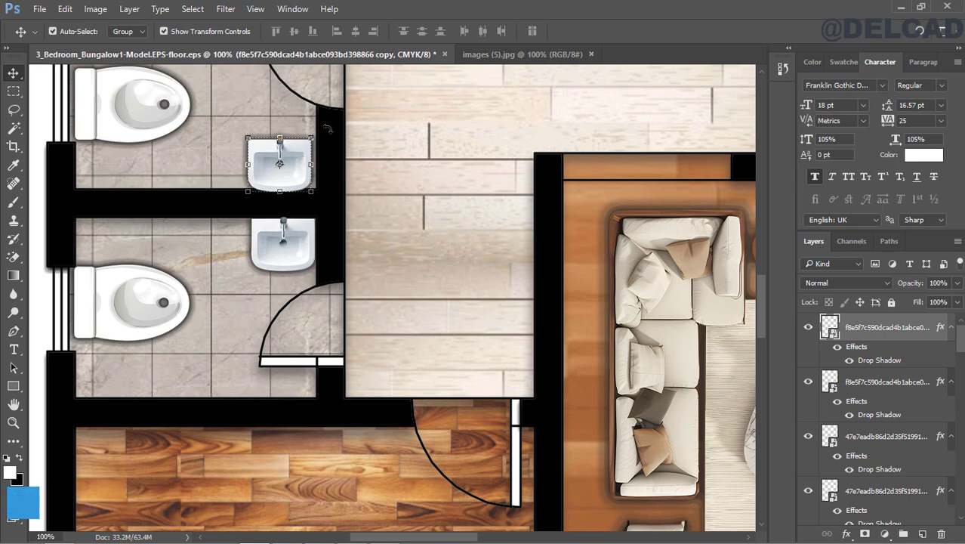
Step: Rotate the copied washbasin to 180° and apply the transform
key(ctrl)
key(ctrl+t)
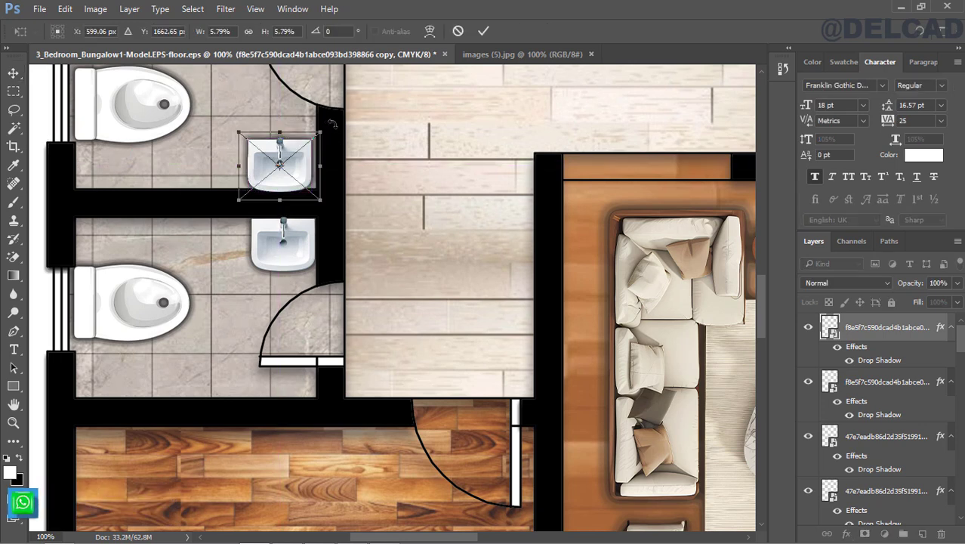
drag(343, 206, 223, 170)
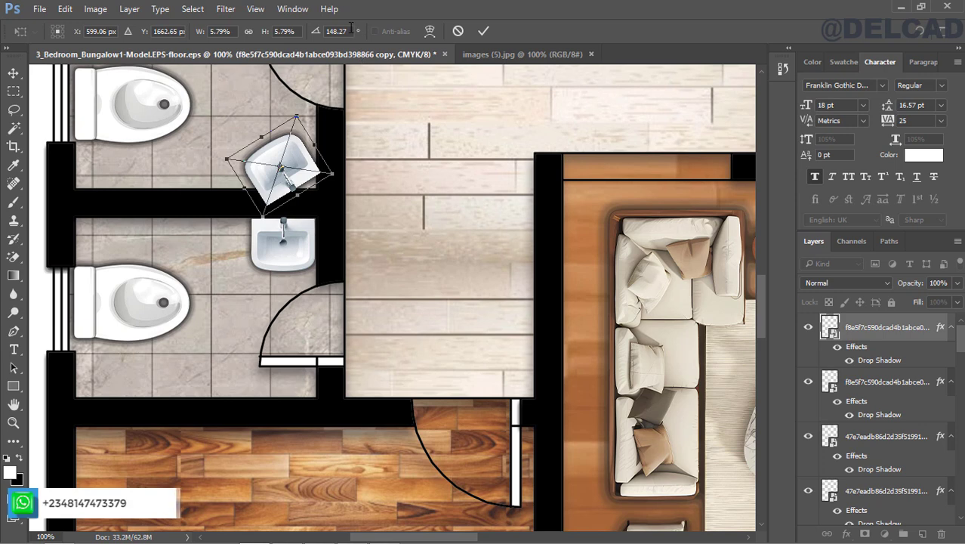
text(180)
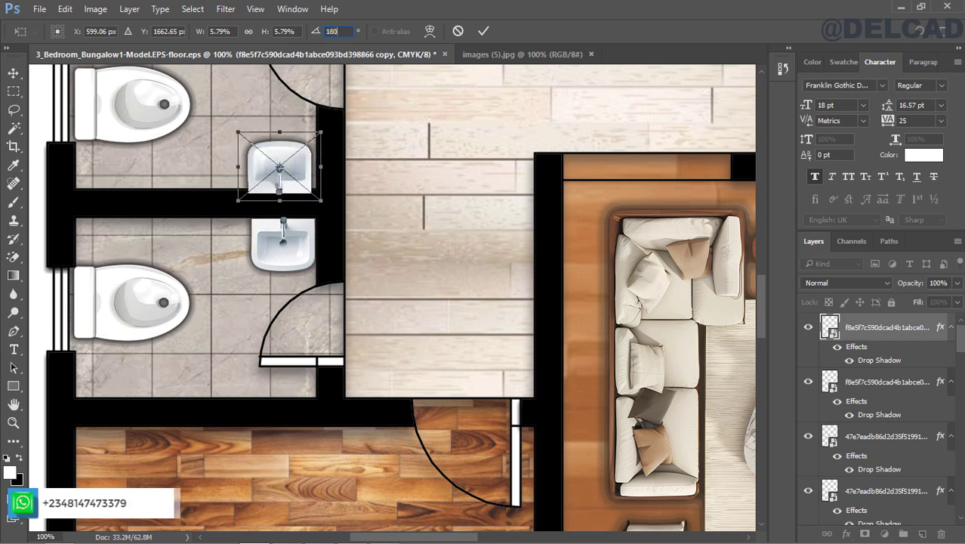
click(486, 34)
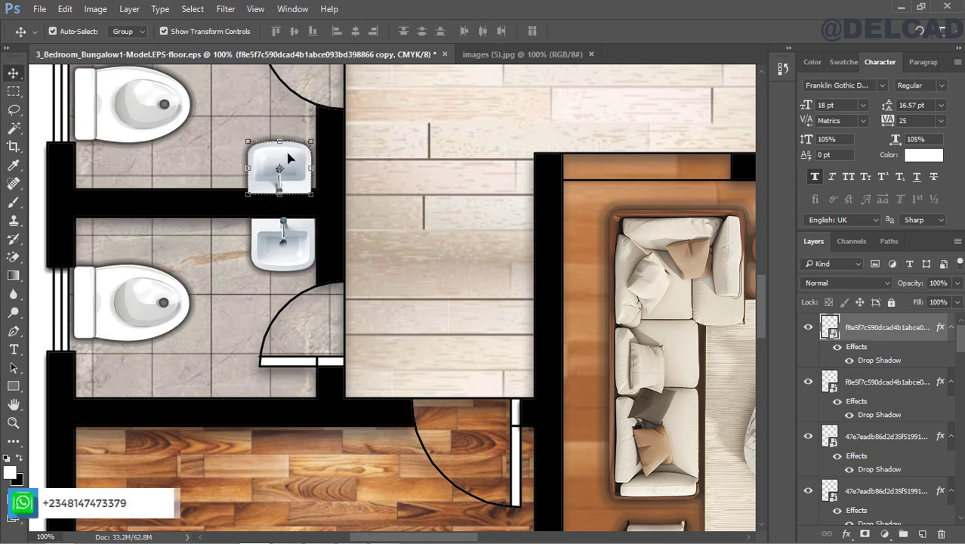
Step: Nudge the copied washbasin flush into the upper left-side bathroom's corner, against the shared partition and the corridor wall
key(Up)
key(Up)
key(Up)
key(Up)
key(Up)
key(Right)
key(Right)
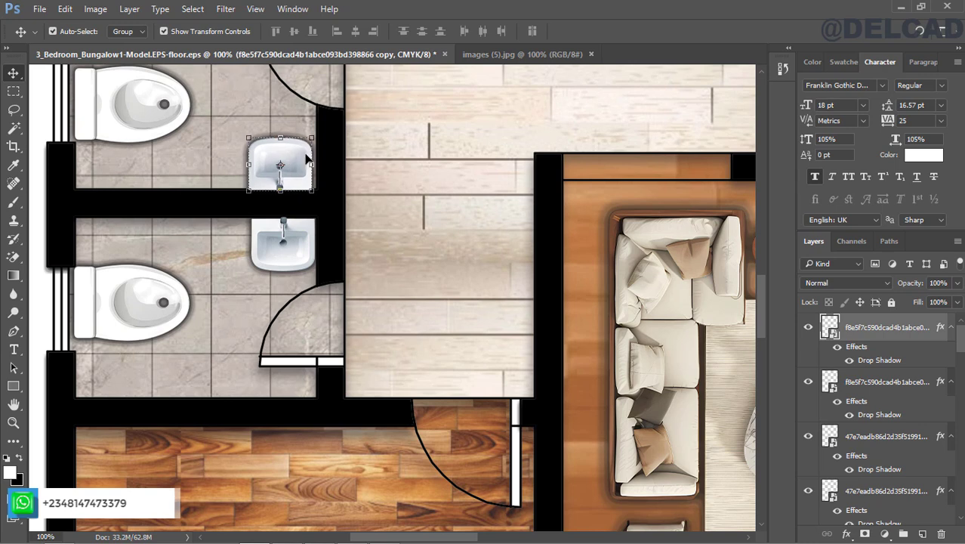
key(Up)
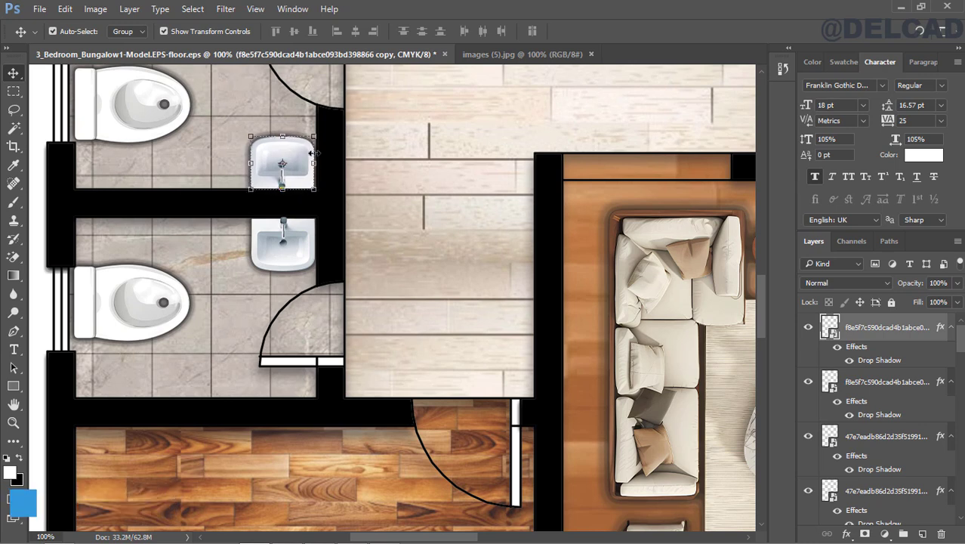
key(Up)
key(Up)
key(Up)
key(Right)
key(Right)
key(Right)
key(Right)
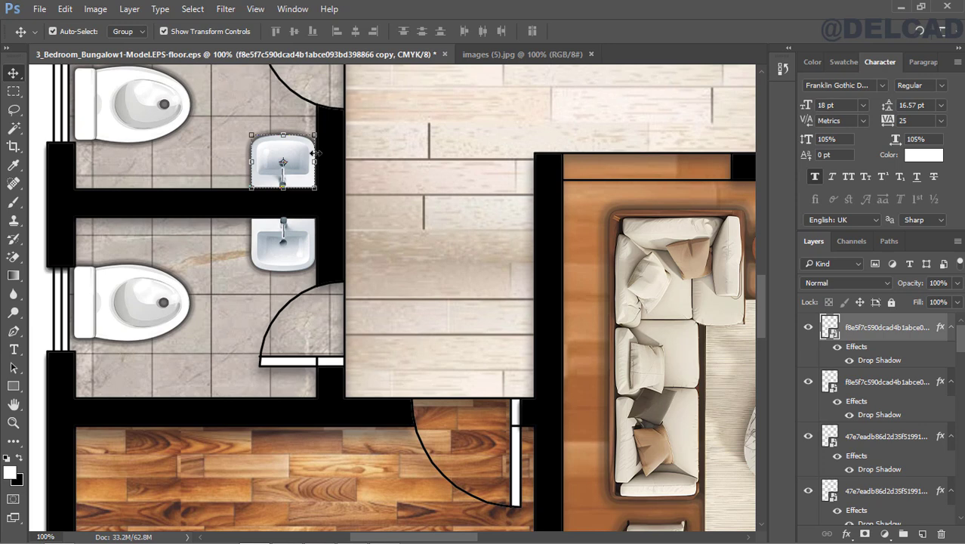
click(371, 180)
Step: Duplicate the upper left-side bathroom's washbasin and move the copy into the corridor below the bathroom between the two upper bedrooms
scroll(360, 201, up, 6)
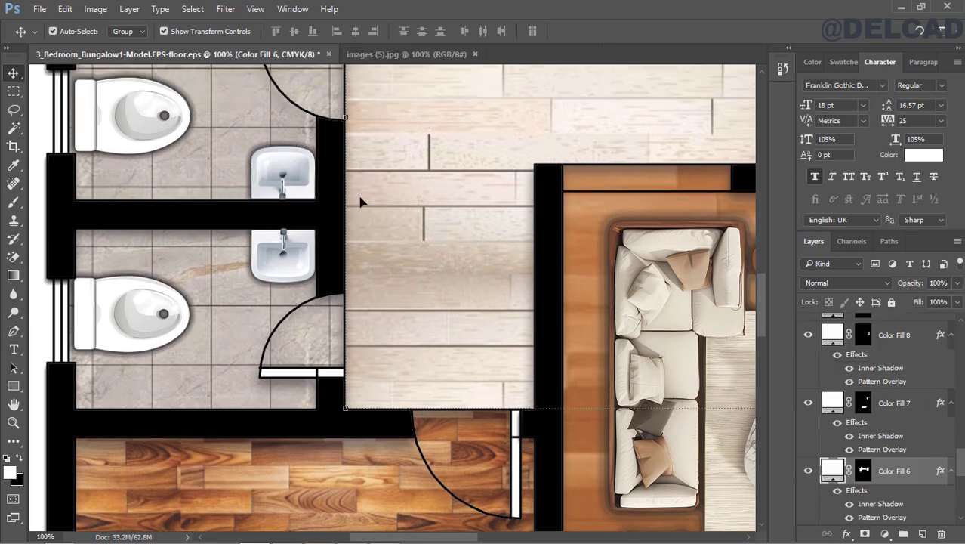
scroll(361, 194, up, 7)
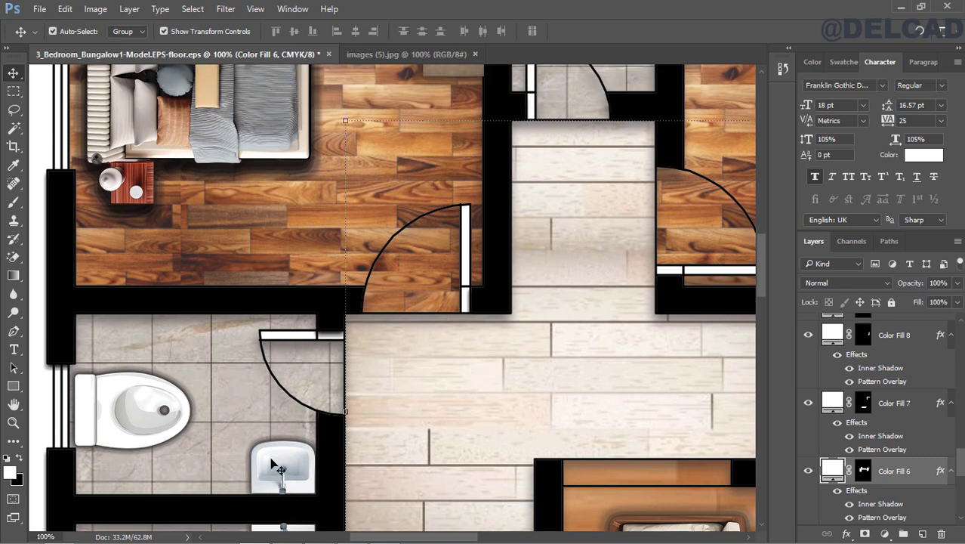
click(273, 462)
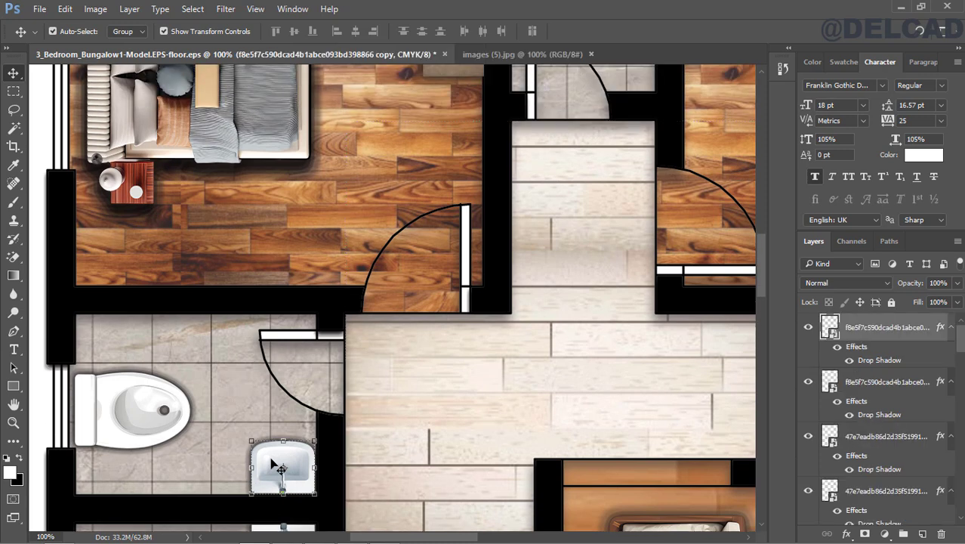
key(ctrl+j)
drag(283, 453, 641, 129)
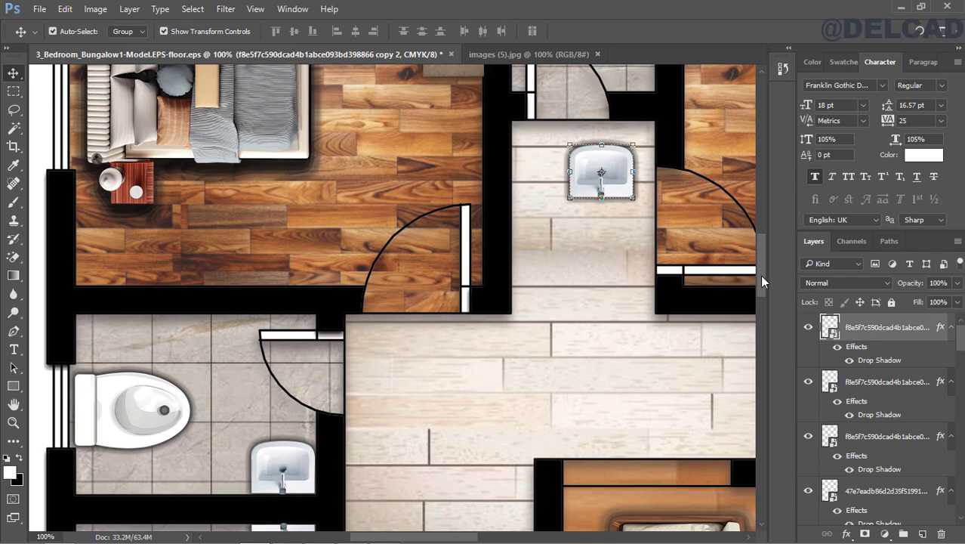
drag(760, 275, 765, 239)
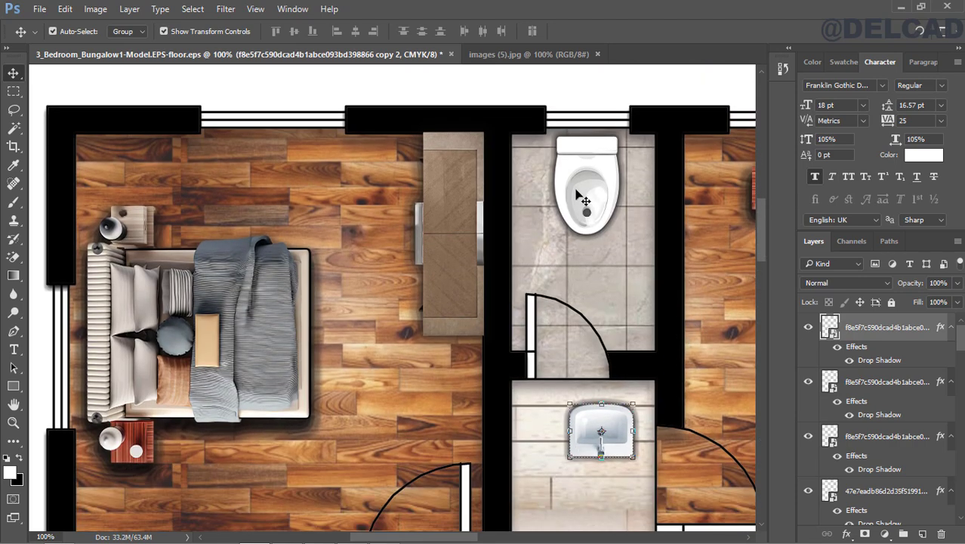
Step: Nudge the toilet in the bathroom between the upper bedrooms up against the outer wall below the window
click(581, 196)
key(Up)
key(Up)
key(Up)
key(Up)
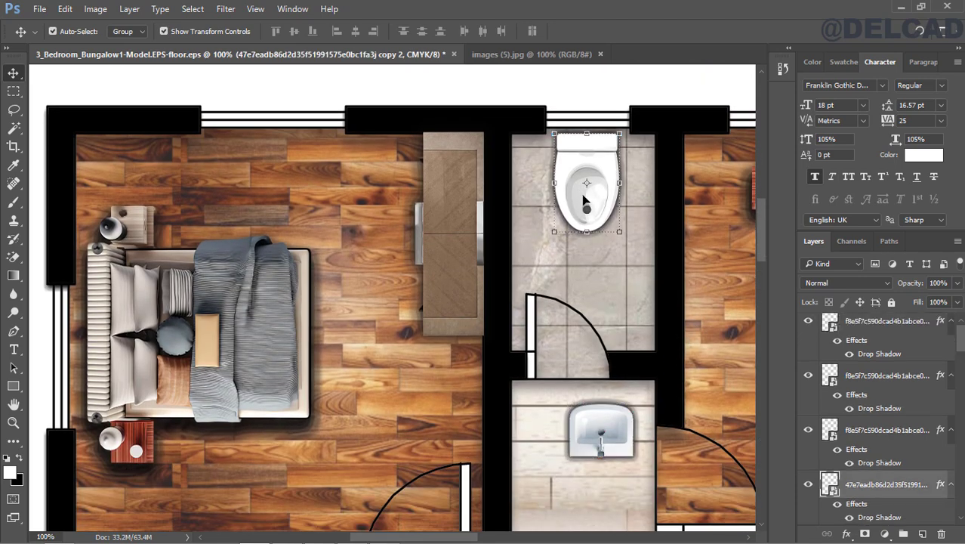
Step: Move the washbasin copy from the corridor to just below the toilet, rotate it to 90°, and apply the transform
drag(621, 429, 608, 255)
key(ctrl+t)
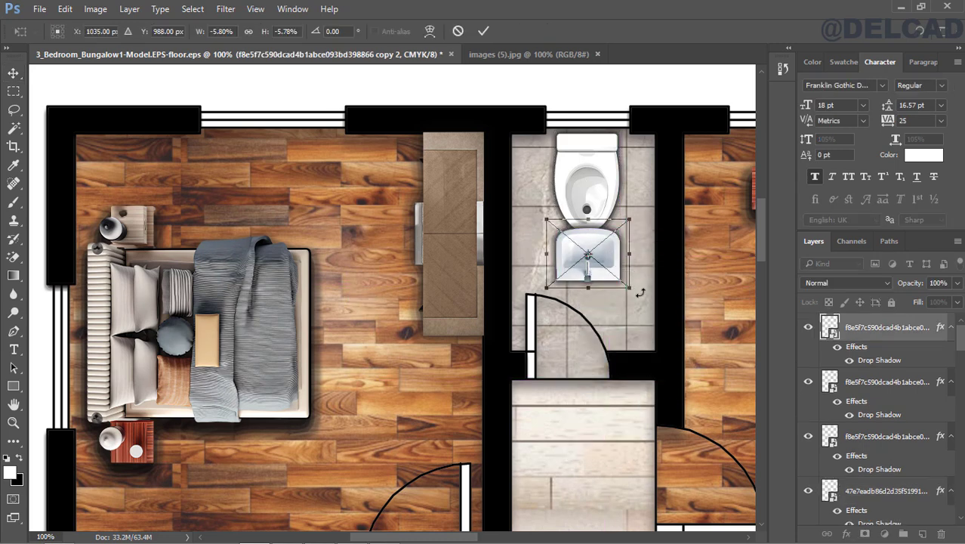
drag(641, 285, 642, 204)
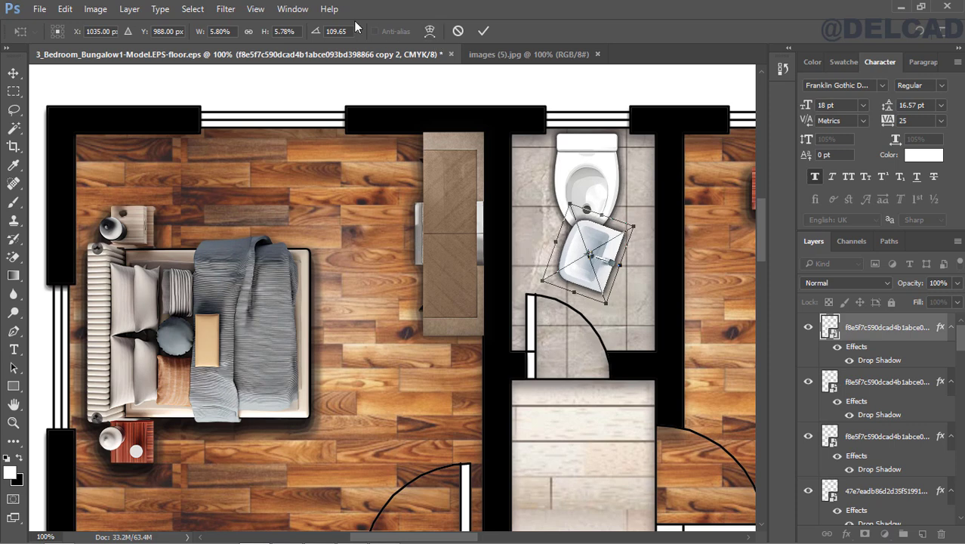
click(348, 31)
text(90)
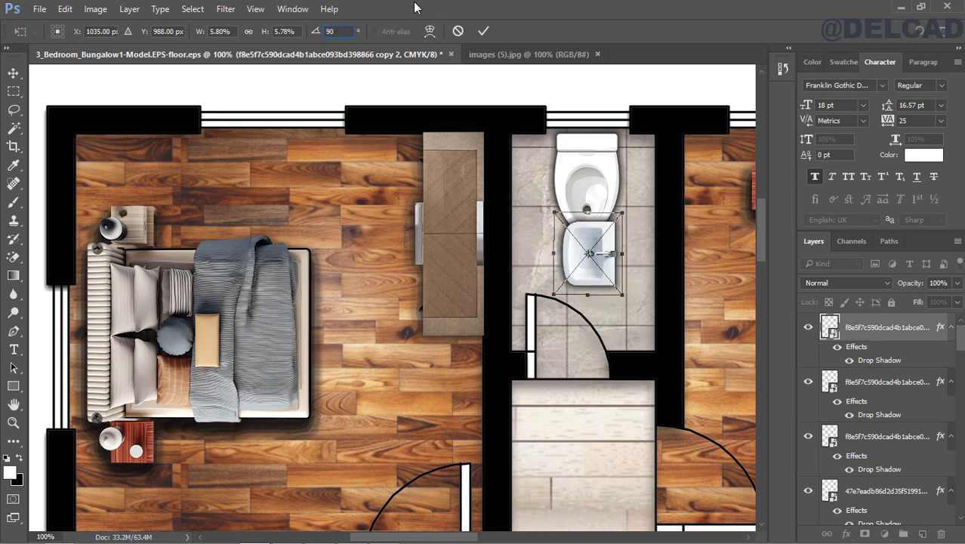
click(483, 31)
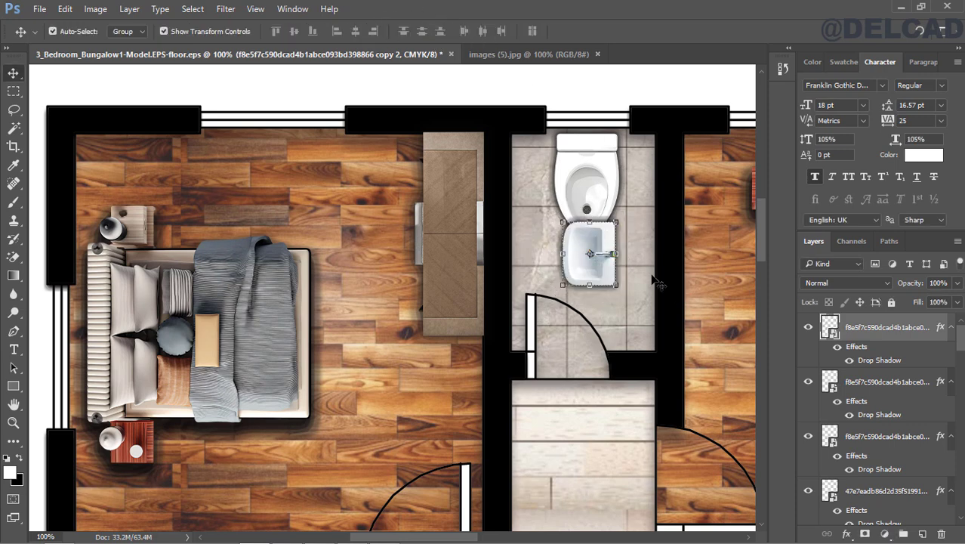
Step: Move the rotated washbasin to the bathroom wall opposite the door hinge and scale it proportionally to 5.60%
drag(602, 240, 591, 273)
click(249, 32)
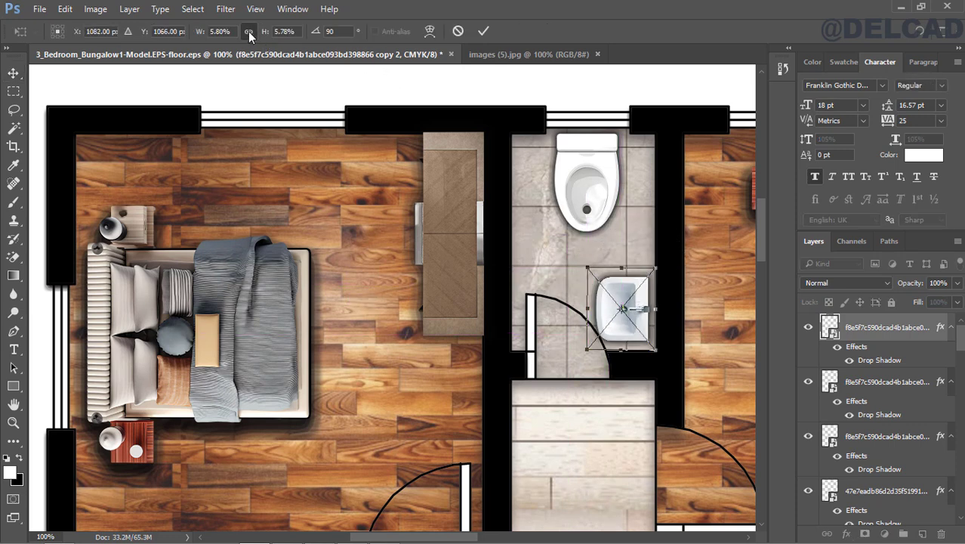
drag(584, 268, 590, 271)
Step: Nudge the washbasin until its tap side sits flush against the bedroom partition wall, and apply the transform
key(Right)
key(Right)
key(Right)
key(Right)
key(Right)
key(Right)
key(Right)
key(Right)
key(Right)
key(Right)
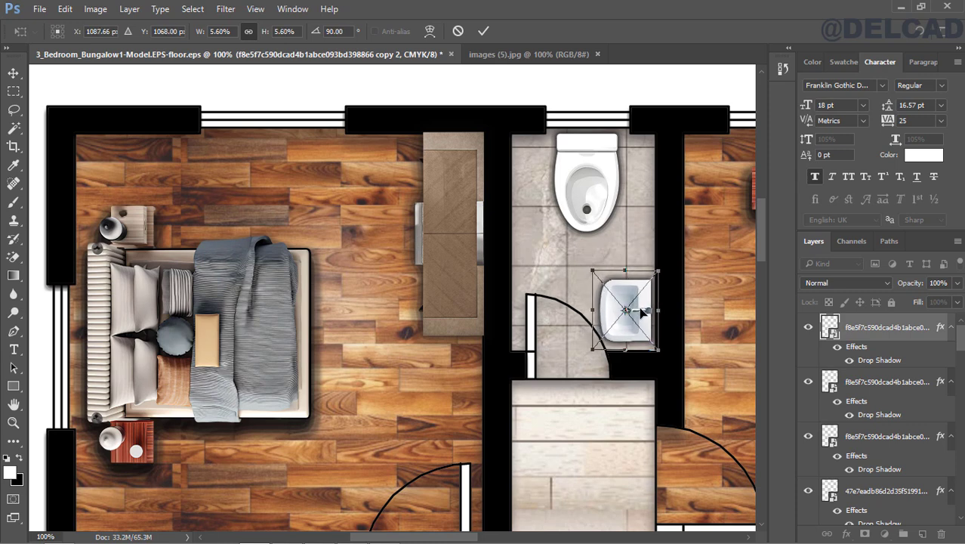
key(Left)
key(Left)
key(Left)
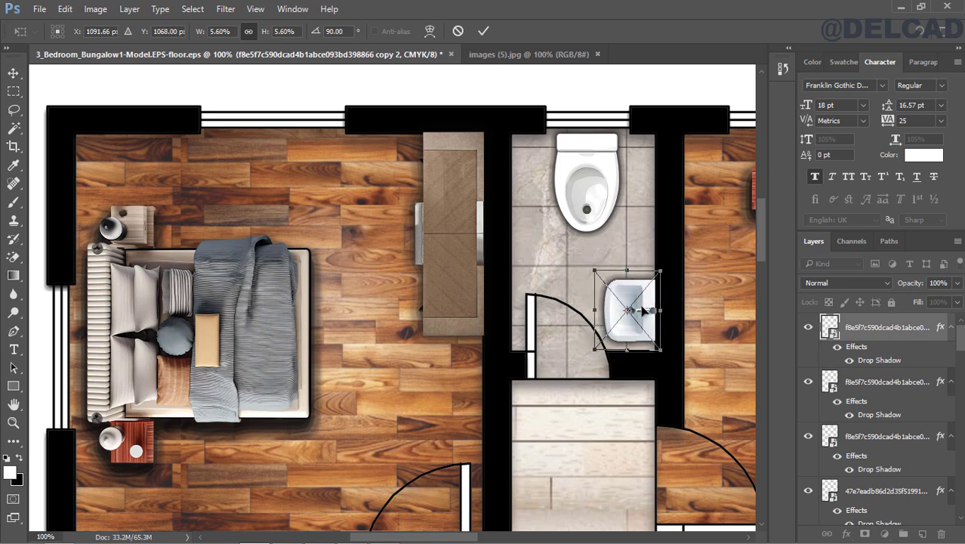
key(Right)
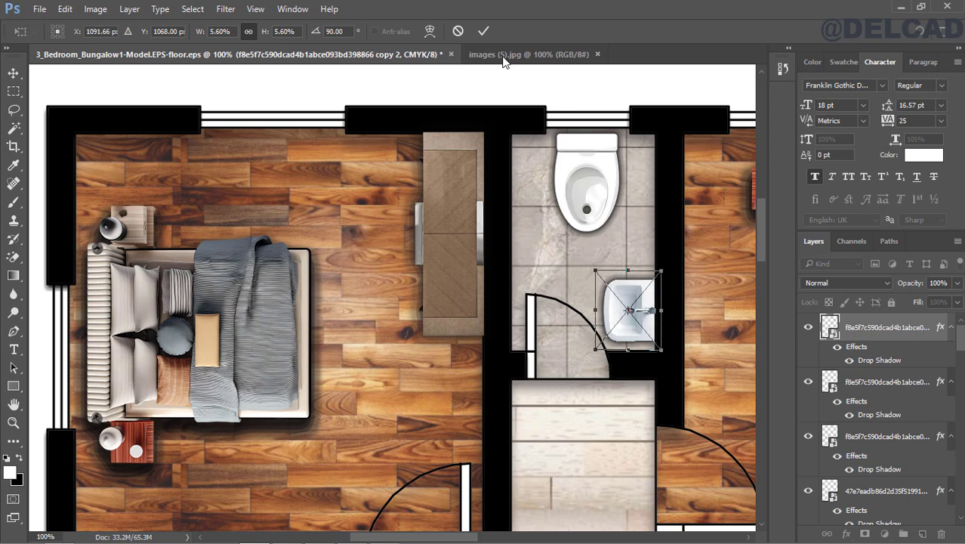
click(484, 31)
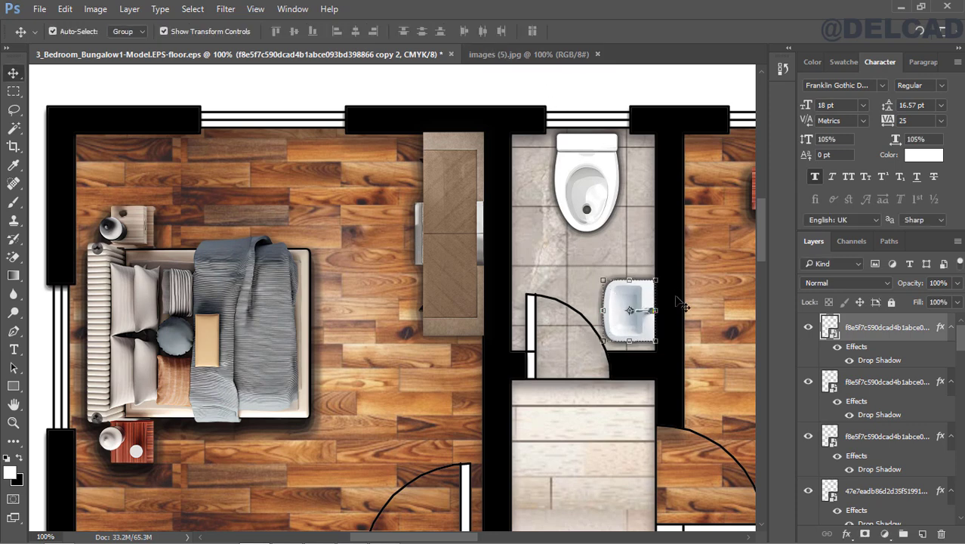
Step: Fit the whole floor plan sheet in view and make the topmost washbasin layer active
click(243, 89)
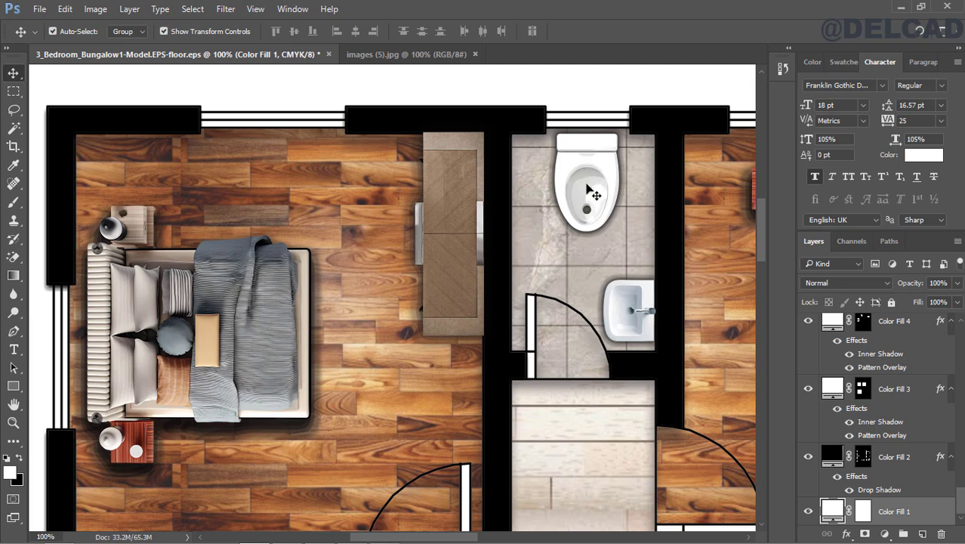
click(14, 90)
click(14, 73)
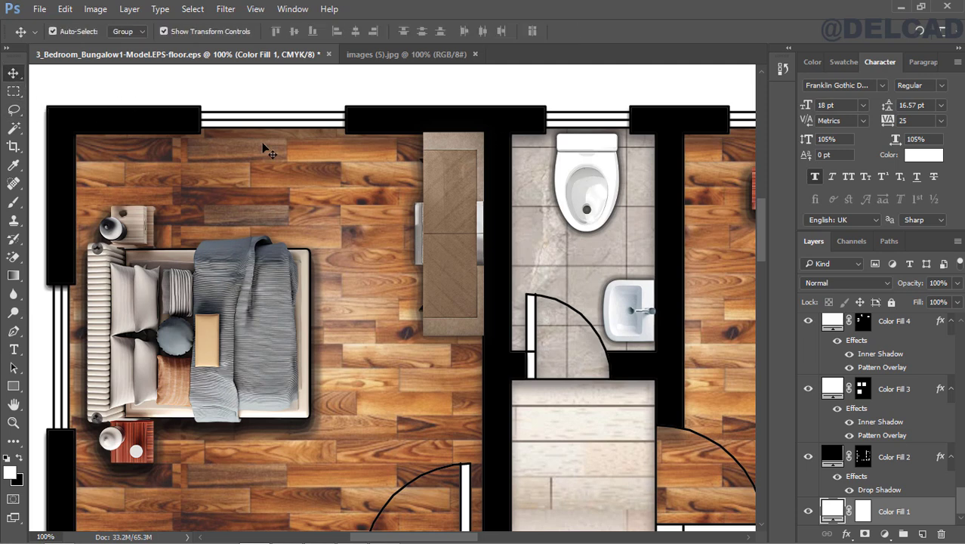
click(13, 423)
click(397, 31)
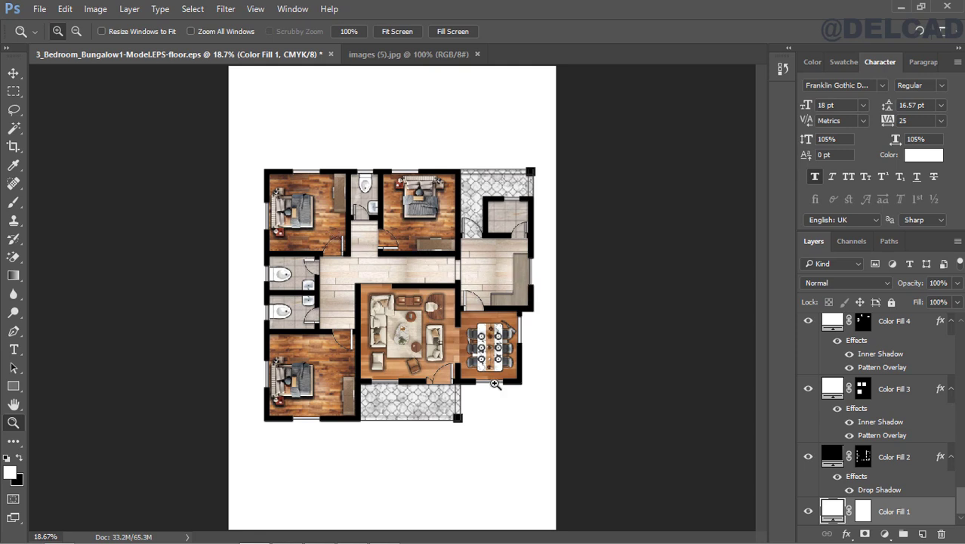
click(14, 74)
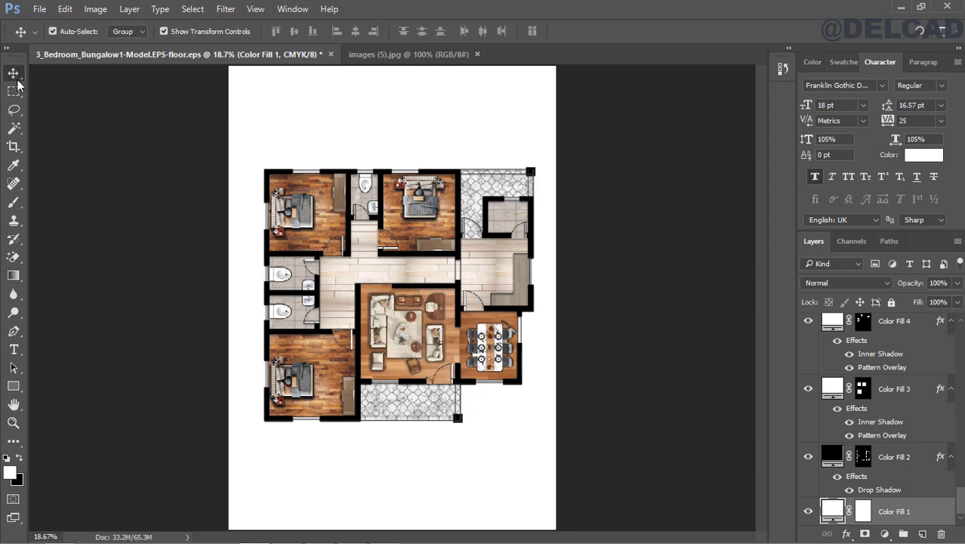
click(39, 9)
mouse_move(65, 9)
click(645, 367)
scroll(876, 416, up, 10)
click(924, 329)
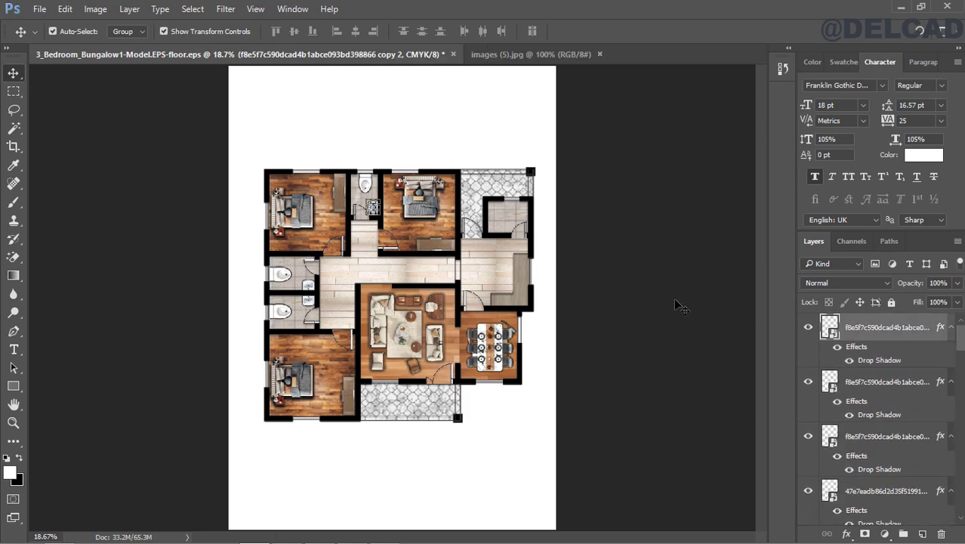
click(39, 9)
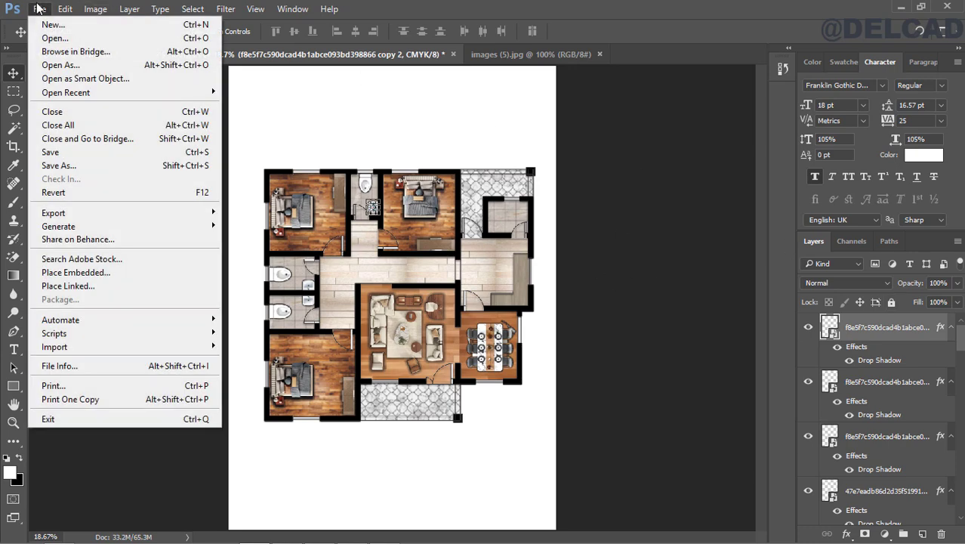
click(84, 274)
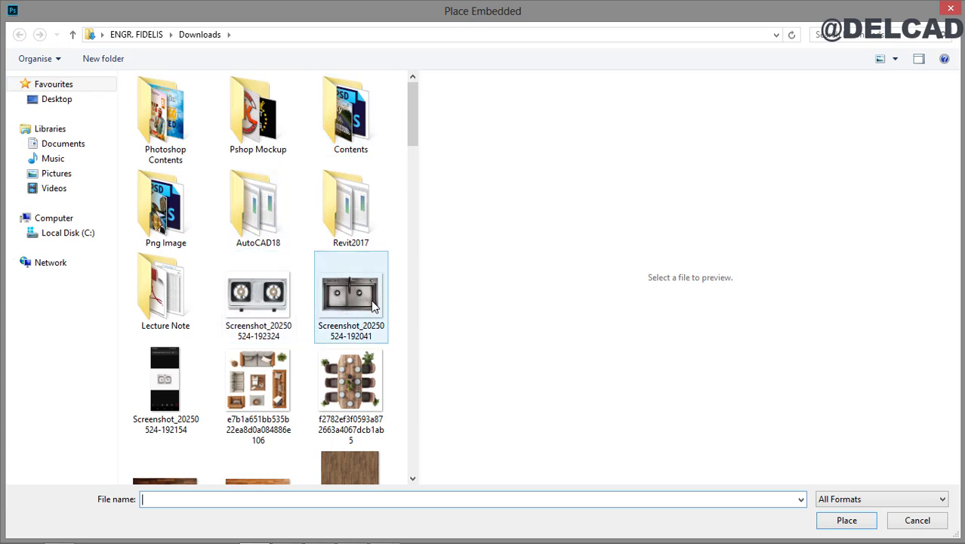
click(254, 310)
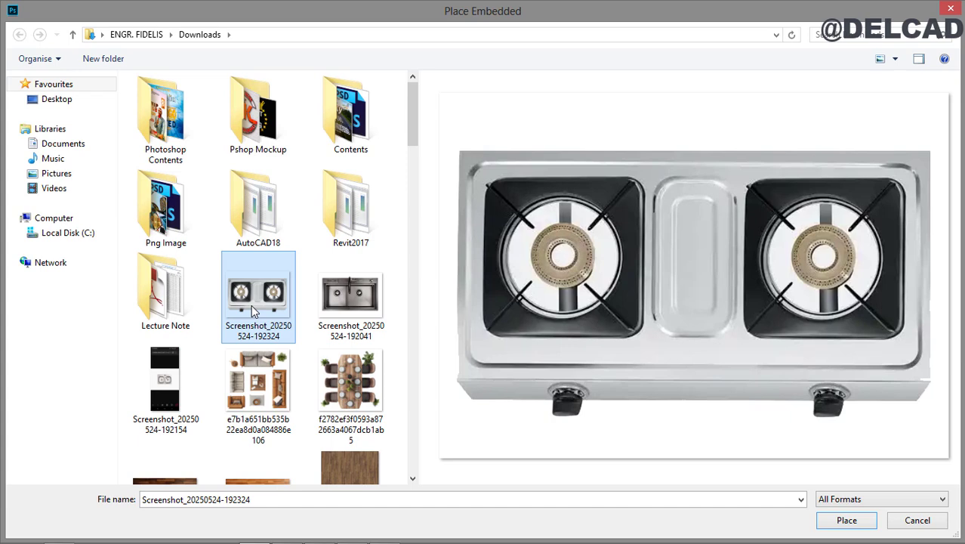
click(368, 310)
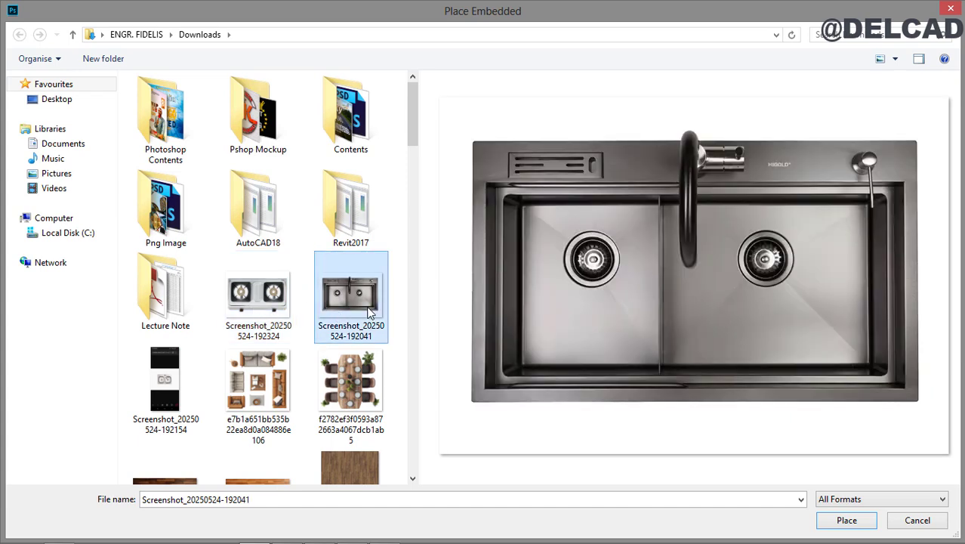
click(847, 519)
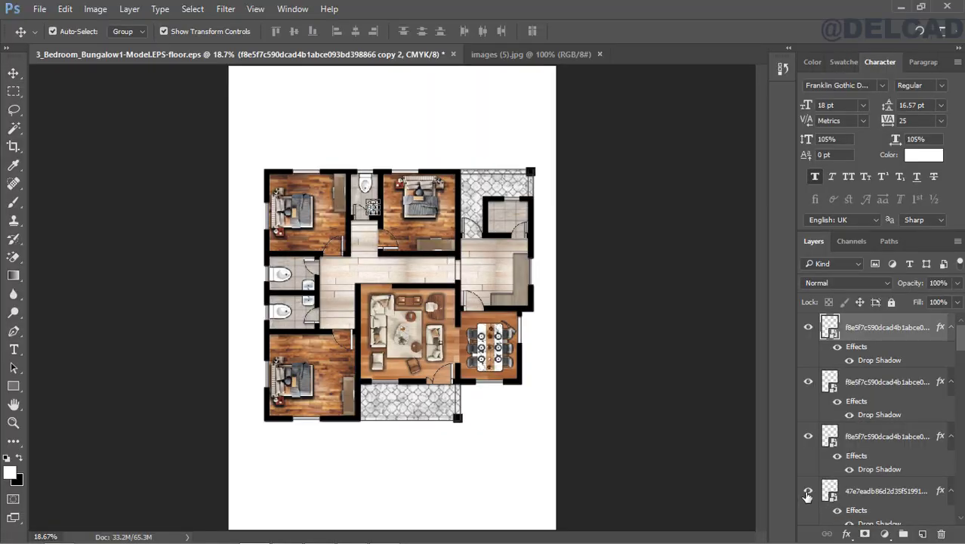
Step: Scale the placed sink proportionally to 27.58%, position it over the lower bedroom, and rotate it to 90°
drag(561, 183, 367, 392)
click(248, 31)
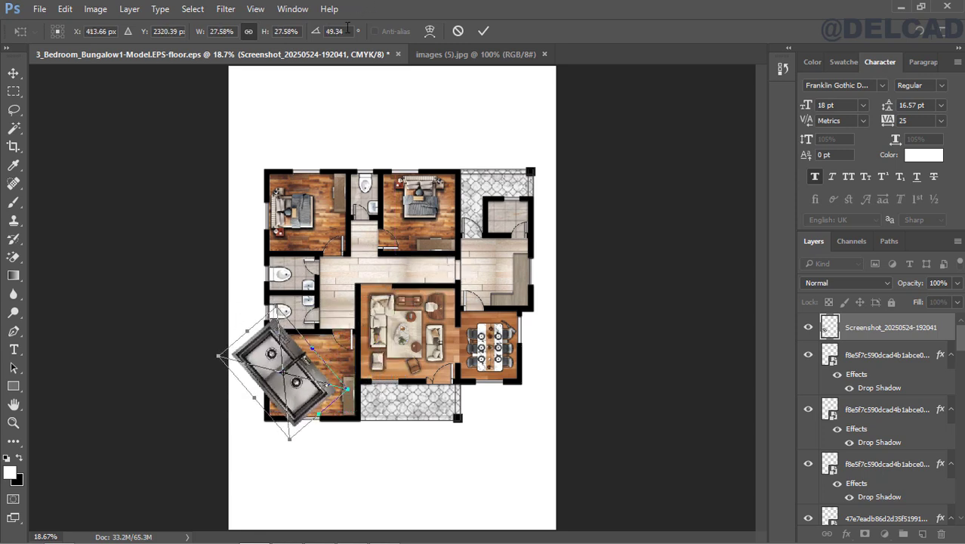
text(90)
key(Return)
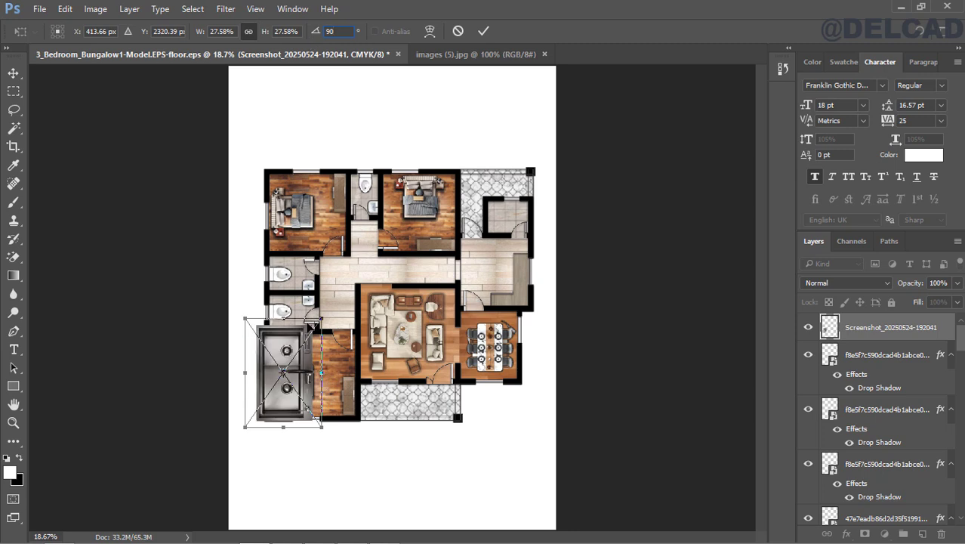
Step: Scale the sink down to 13.02%, move it into the kitchen beside the L-shaped counter, and apply the transform
drag(303, 374, 509, 325)
drag(467, 354, 503, 263)
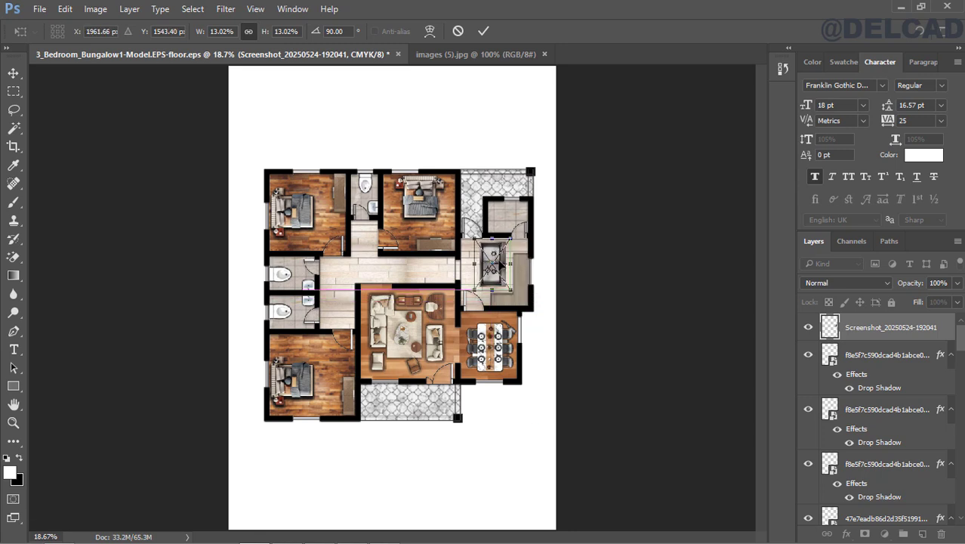
click(481, 31)
click(602, 266)
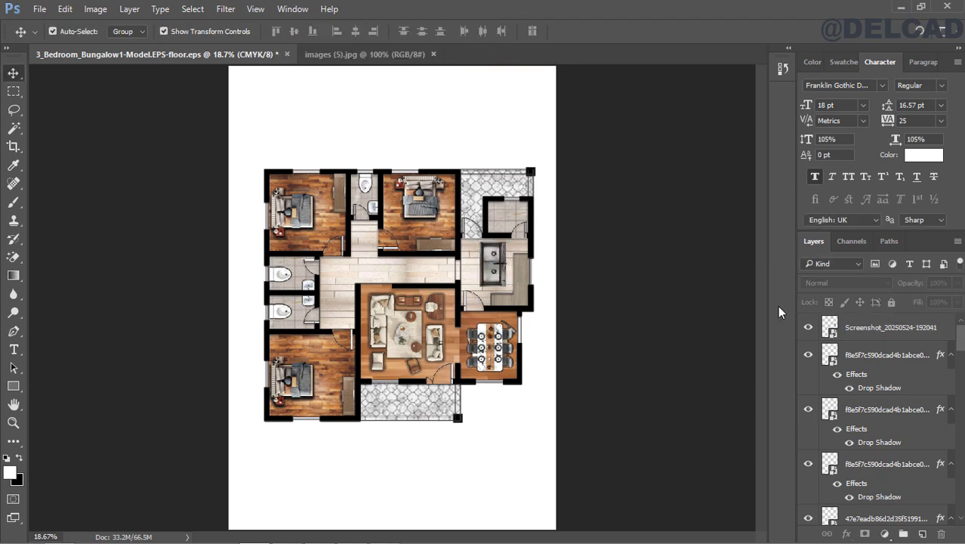
click(876, 326)
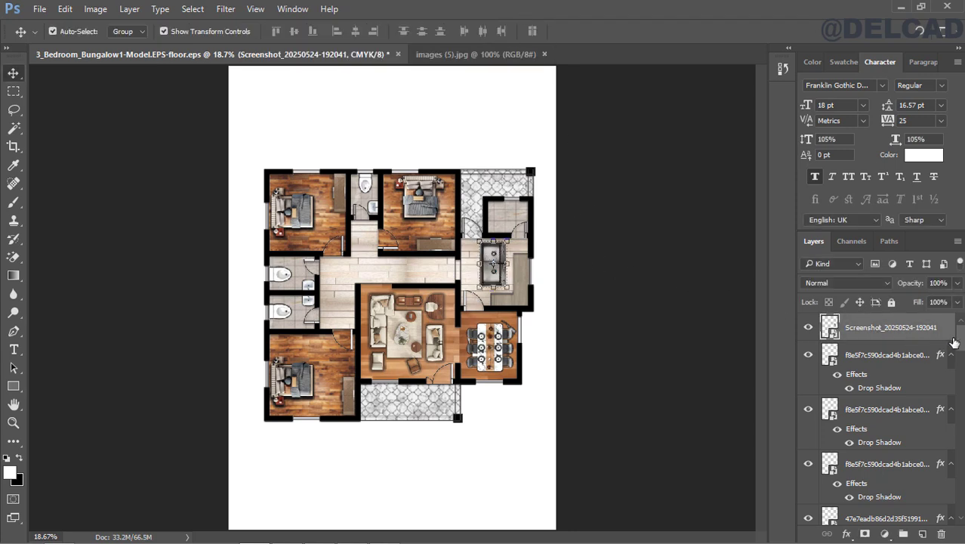
click(38, 9)
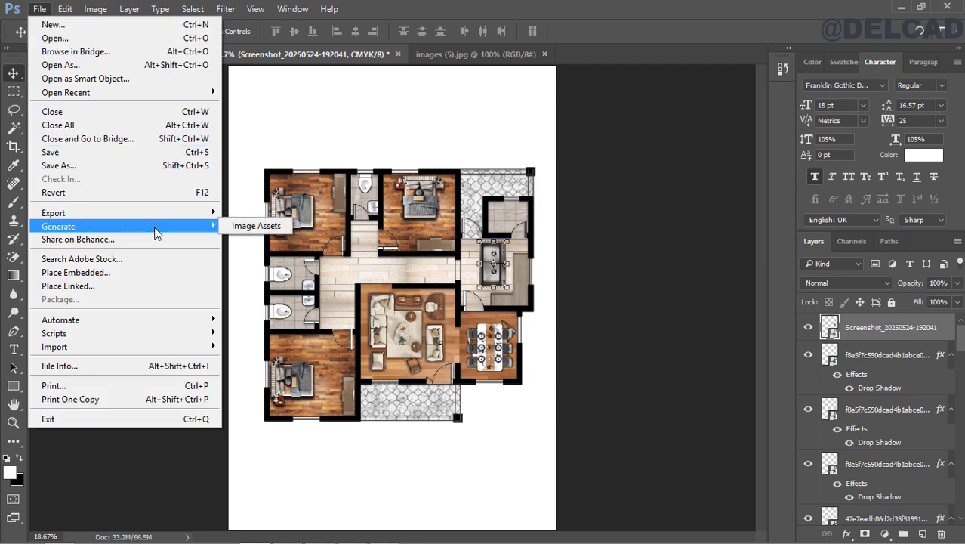
click(117, 274)
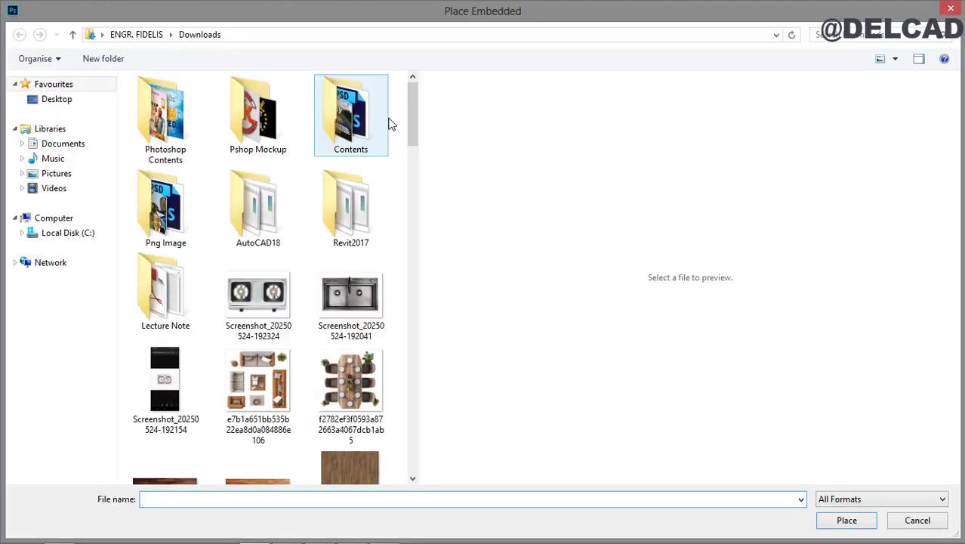
click(272, 295)
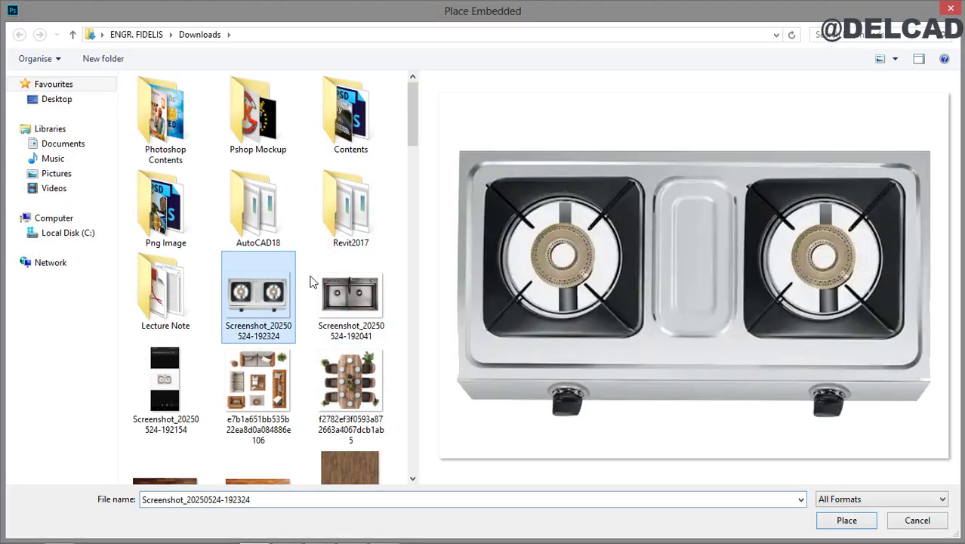
click(846, 520)
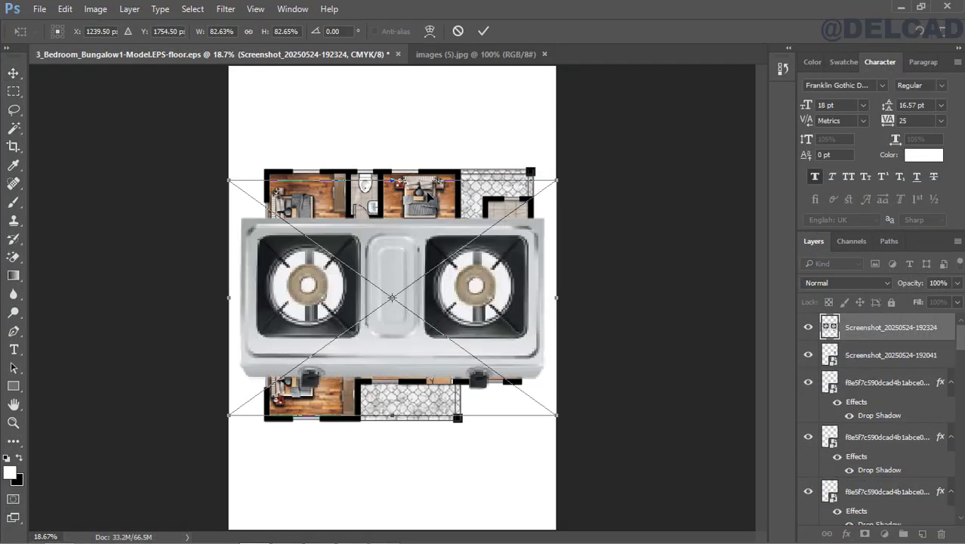
Step: Rotate the placed stove to 90°, scale it down to about 19.7%, and set it just outside the kitchen beside the sink
drag(226, 175, 426, 300)
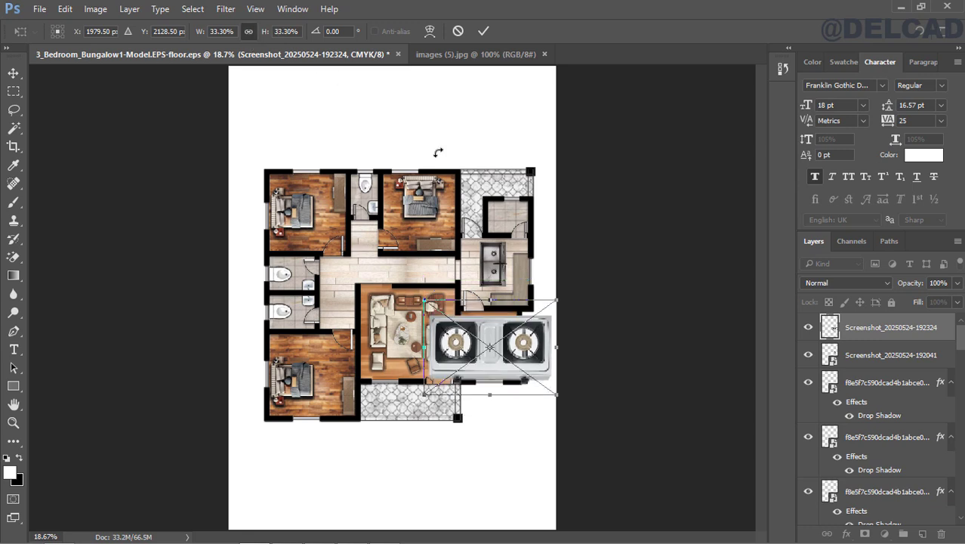
drag(570, 290, 537, 416)
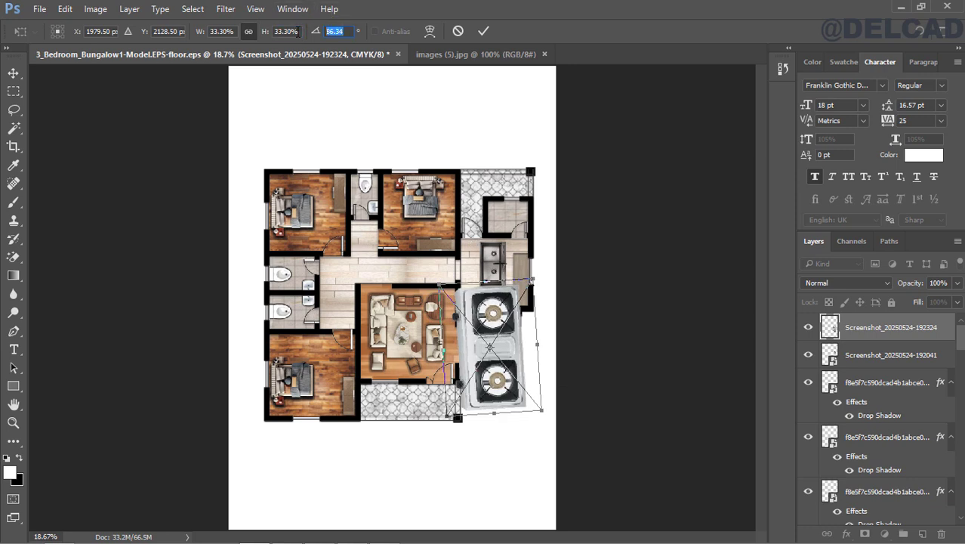
text(90)
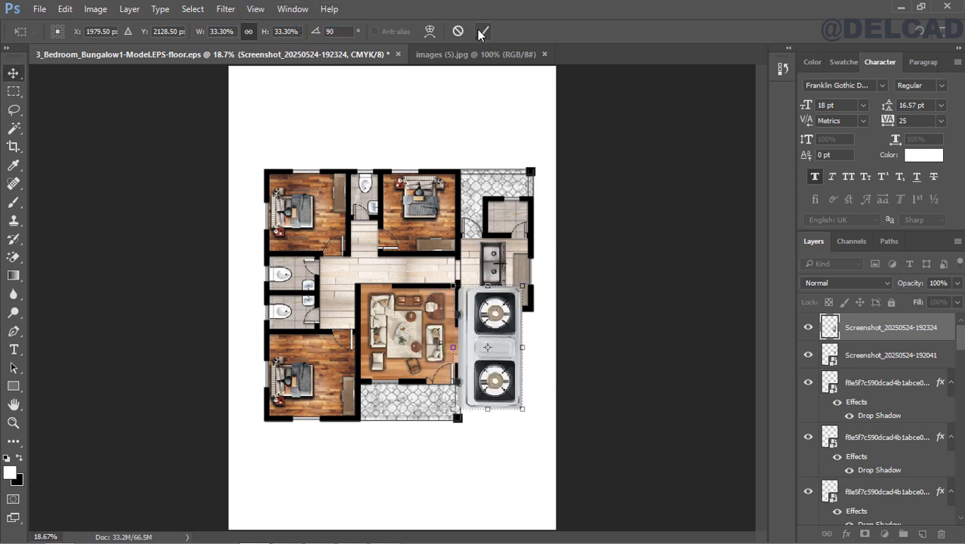
click(483, 31)
drag(517, 401, 480, 305)
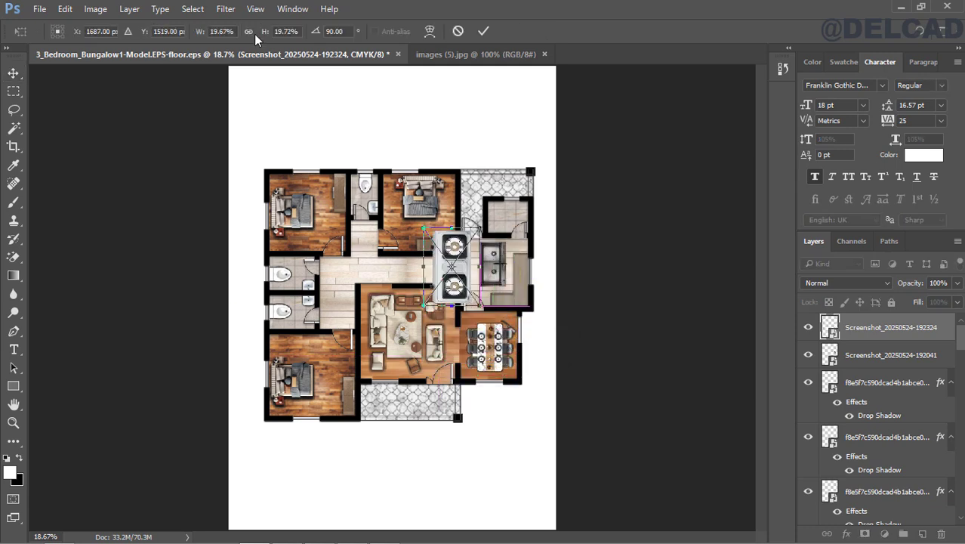
click(484, 32)
Step: Move the sink closer to the L-shaped kitchen counter and rotate it to 180°
click(13, 422)
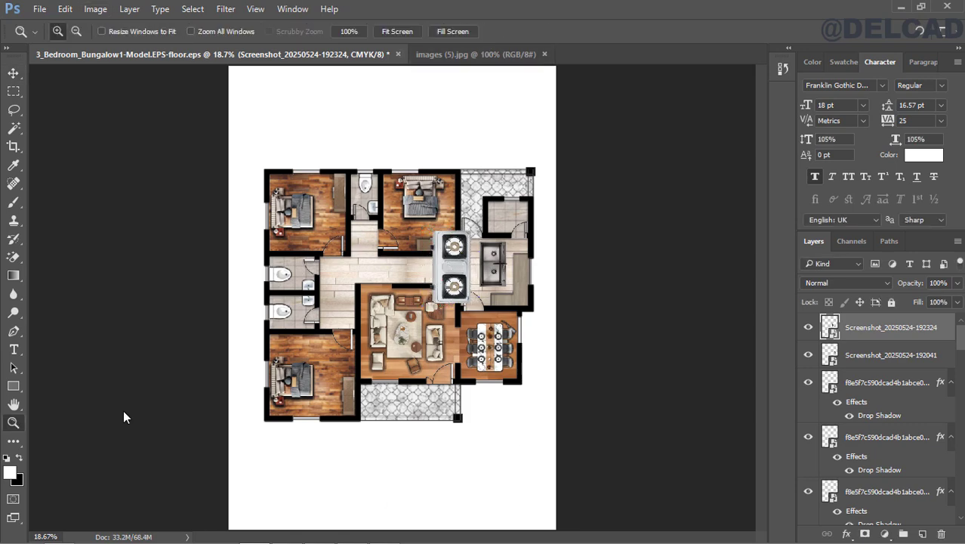
click(484, 342)
click(484, 342)
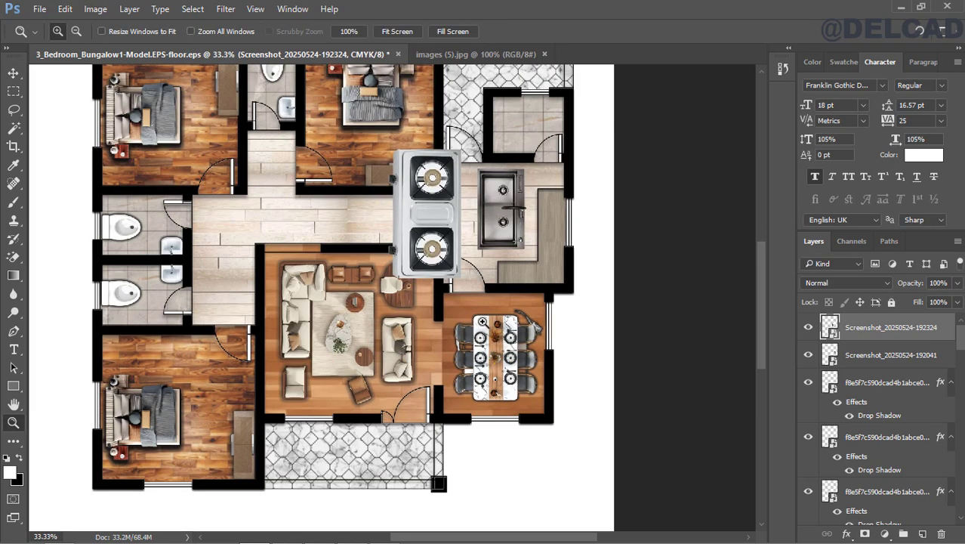
click(482, 322)
drag(760, 309, 759, 280)
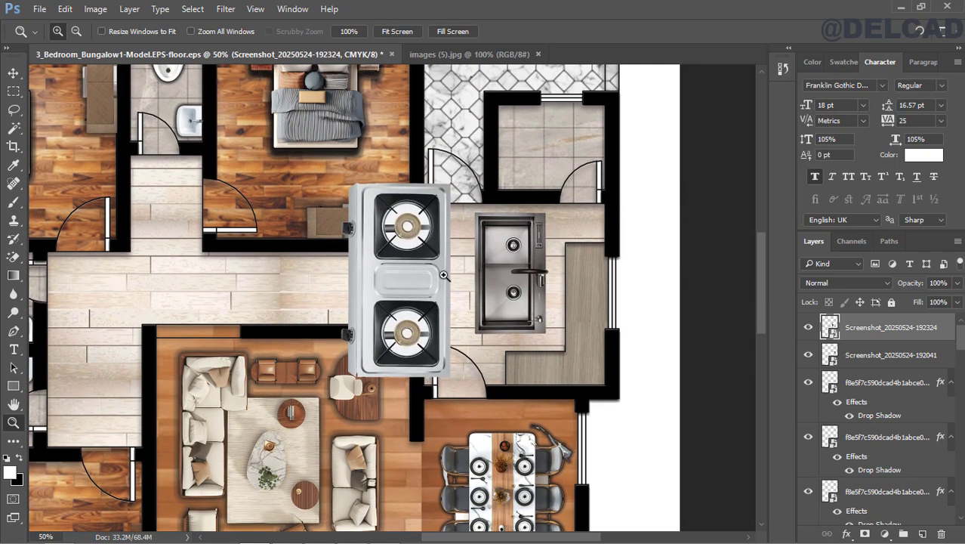
click(14, 72)
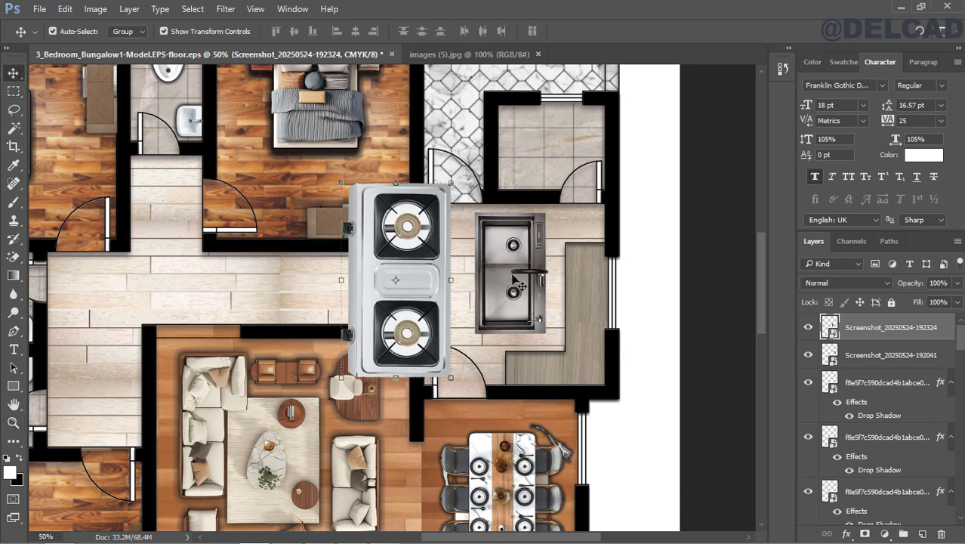
click(531, 290)
drag(527, 259, 537, 287)
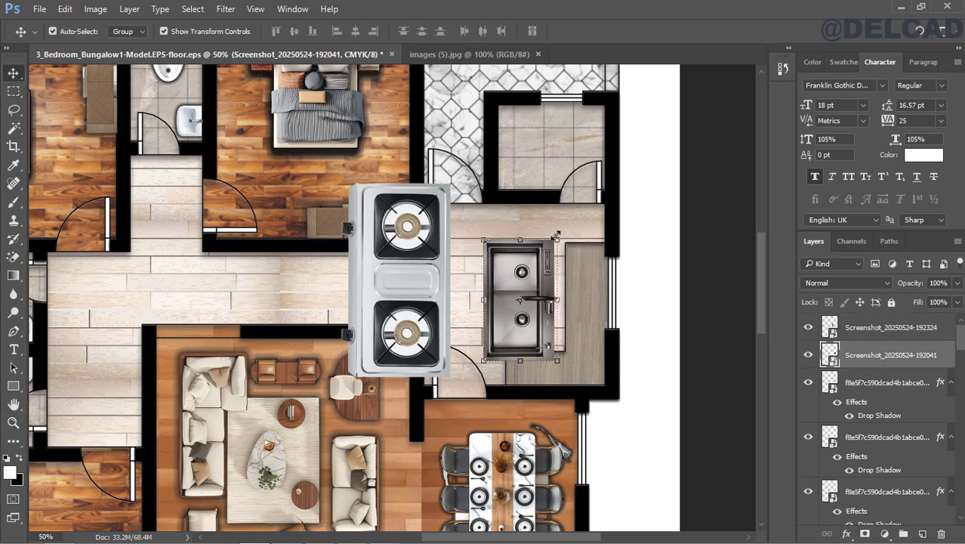
key(ctrl+t)
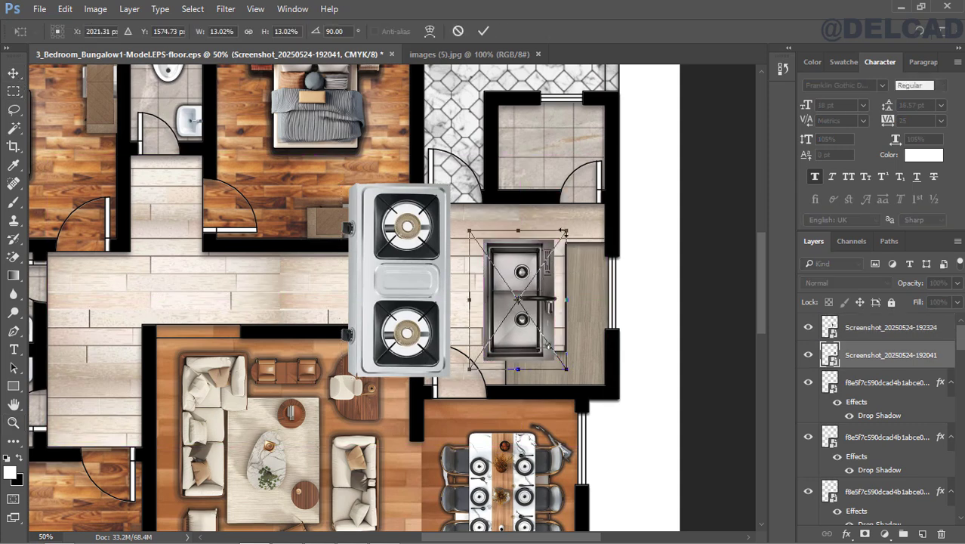
drag(576, 224, 626, 333)
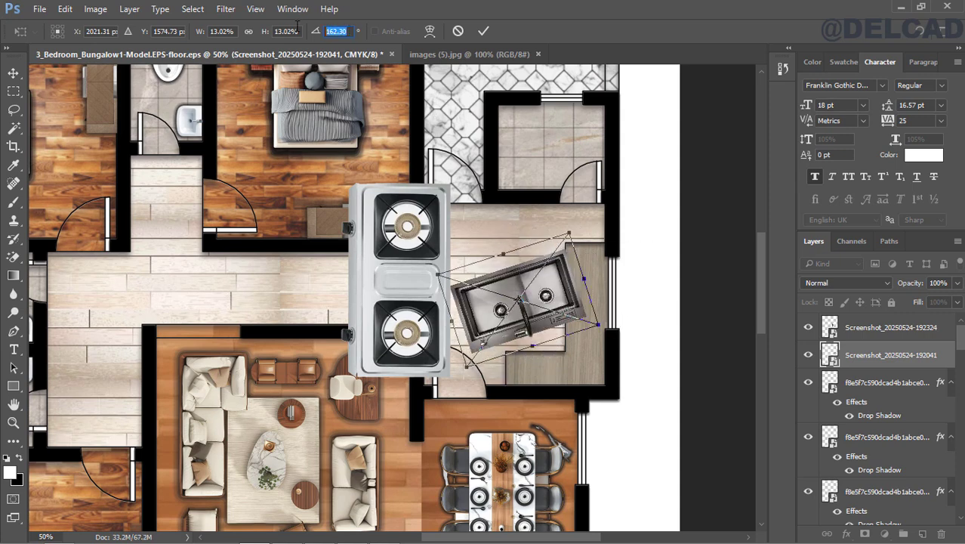
text(180)
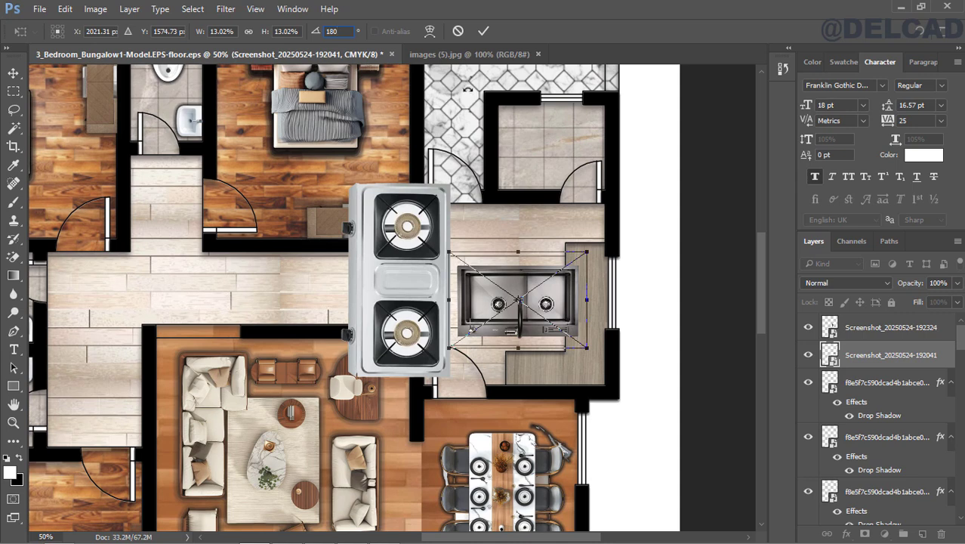
click(485, 33)
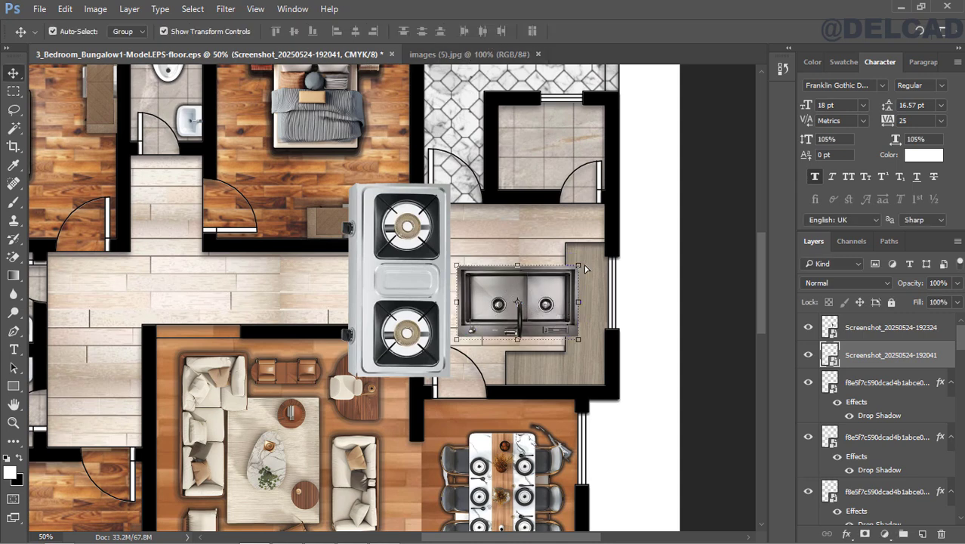
Step: Scale the sink proportionally to 8.18% and move it onto the lower corner of the L-shaped counter
key(ctrl+t)
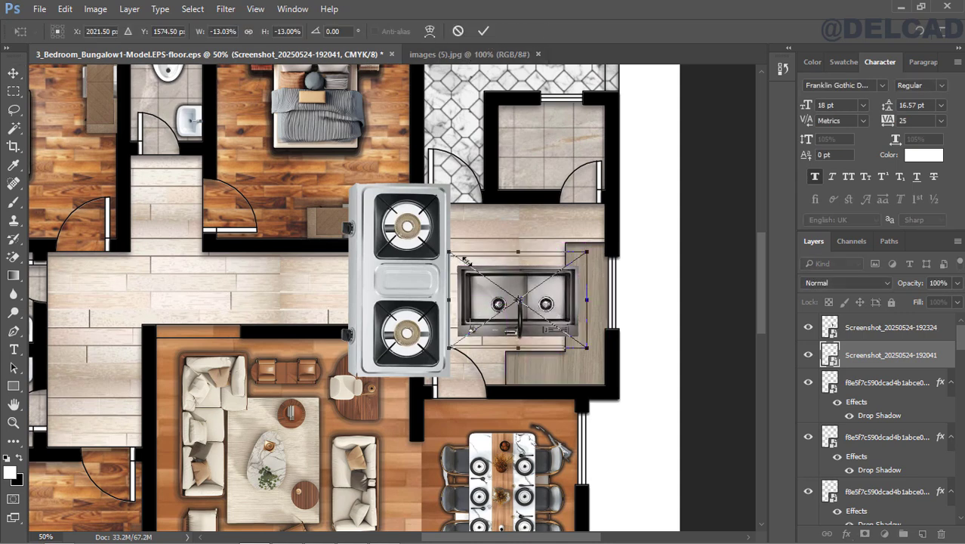
drag(464, 260, 490, 281)
click(248, 34)
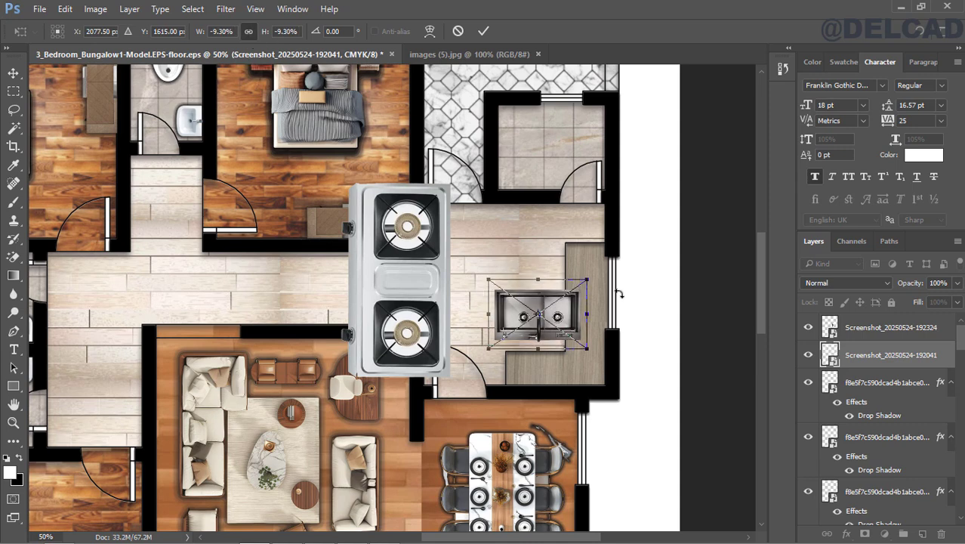
drag(552, 311, 569, 346)
drag(505, 316, 557, 346)
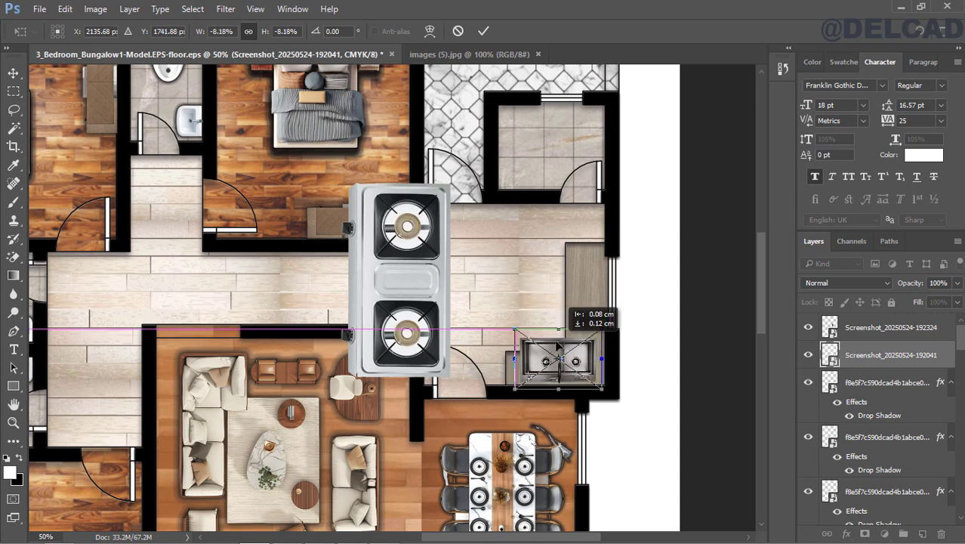
key(Left)
key(Down)
key(Down)
key(Down)
key(Down)
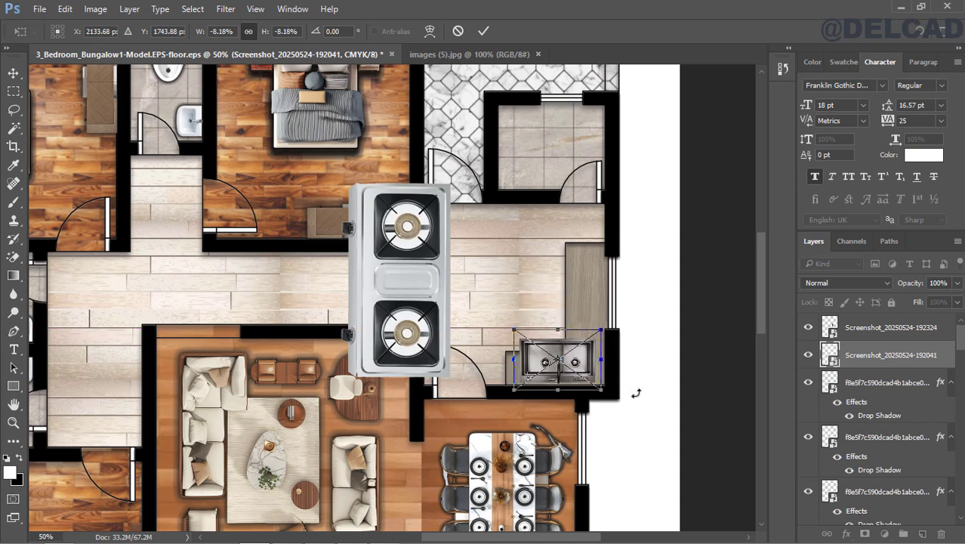
key(Down)
Step: Reduce the sink to 6.38%, shift it along the counter's short lower leg, and apply the transform
drag(512, 331, 531, 344)
key(shift+Left)
key(shift+Left)
key(Right)
key(Right)
key(Right)
key(Right)
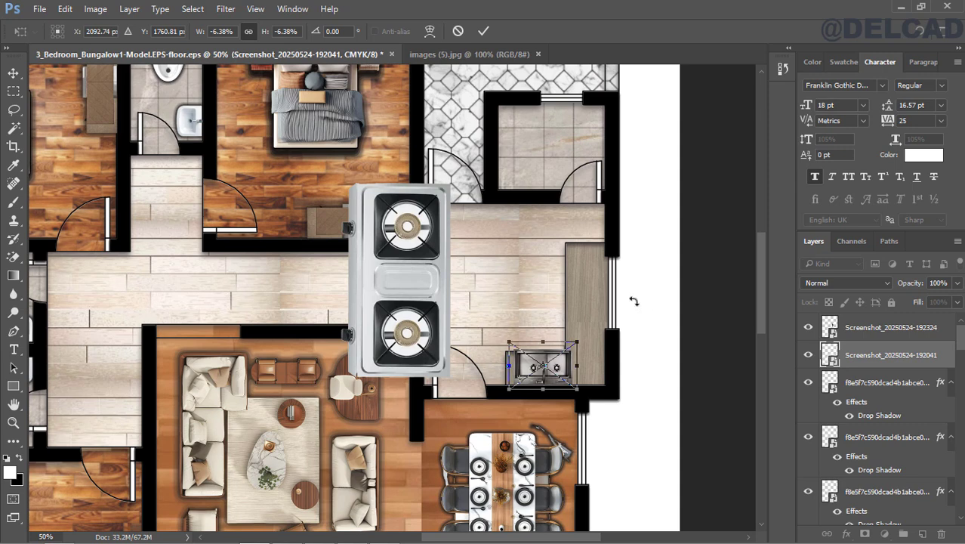
click(482, 30)
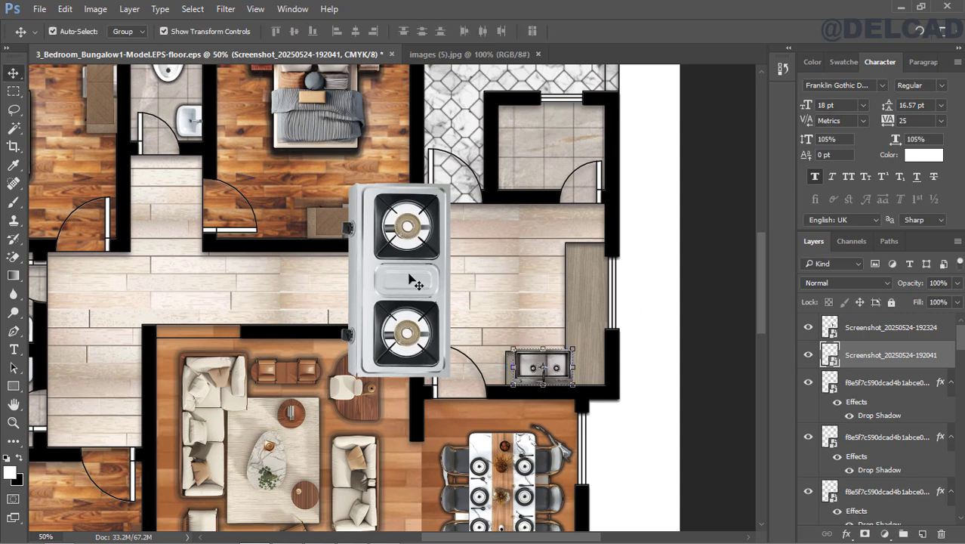
Step: Move the stove into the kitchen, scale it proportionally to 10.83%, and position it over the counter by the window
drag(411, 258, 530, 251)
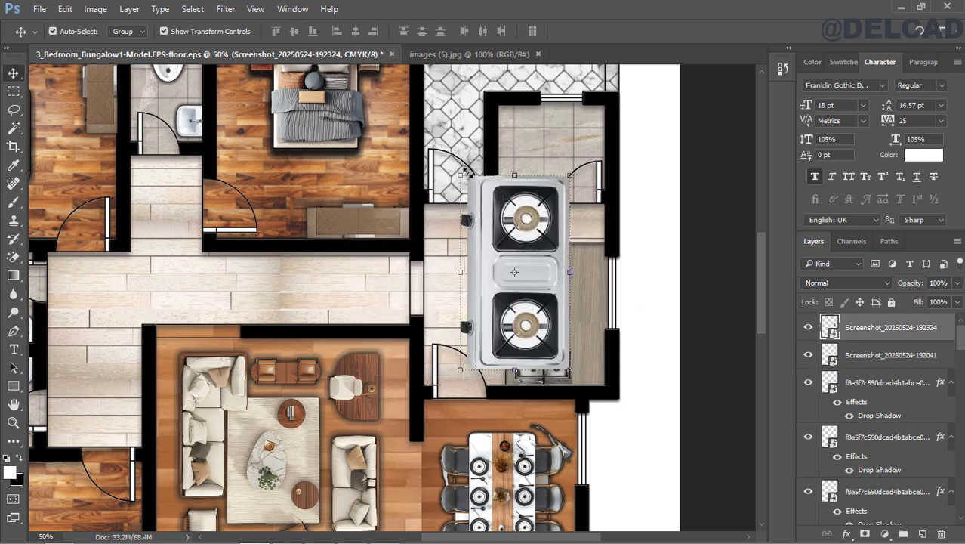
drag(460, 174, 544, 294)
click(249, 31)
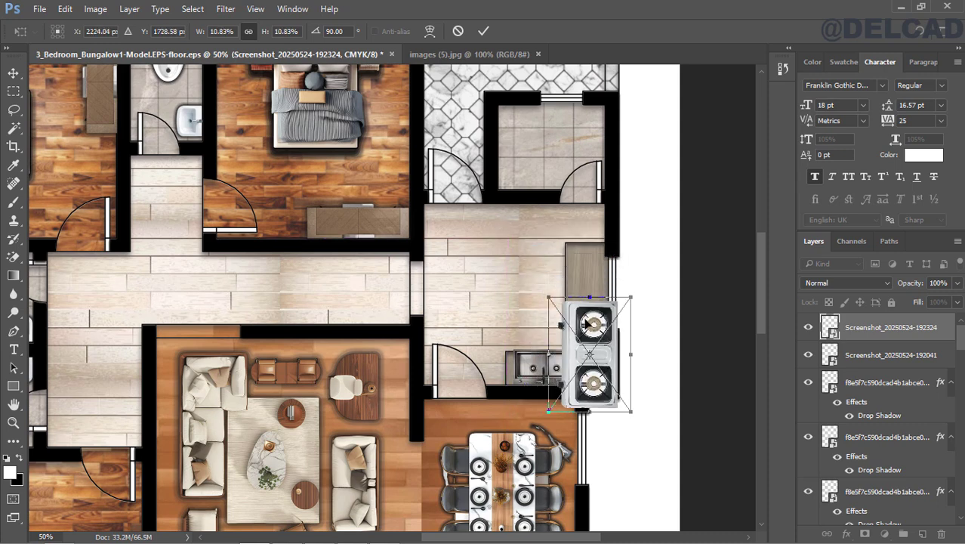
drag(590, 322, 584, 270)
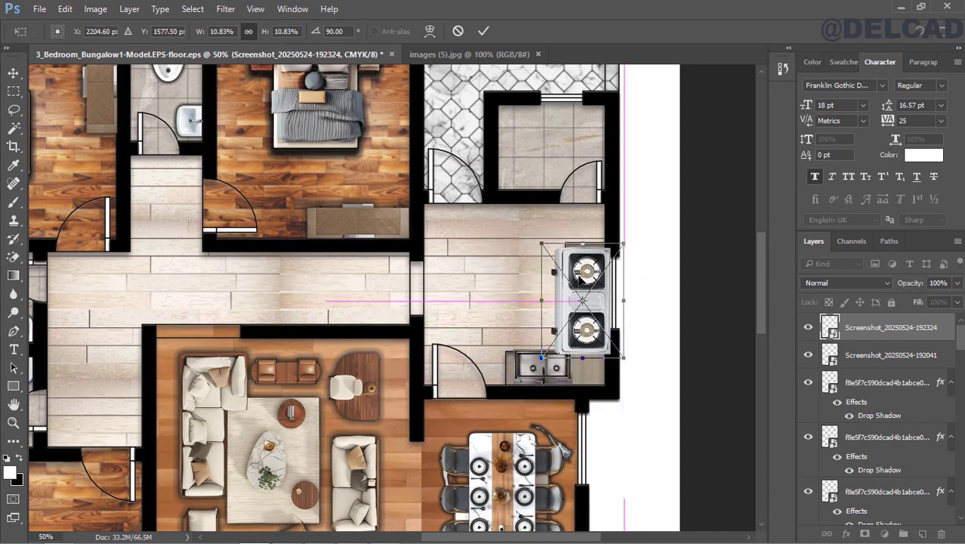
Step: Shrink the stove to fit the counter's width, nudge it into place by the window, apply the transform, and deselect
drag(542, 244, 584, 282)
drag(556, 267, 553, 264)
key(Right)
key(Right)
key(Right)
key(Right)
key(Right)
key(Right)
key(Right)
click(485, 33)
drag(540, 368, 542, 368)
click(695, 315)
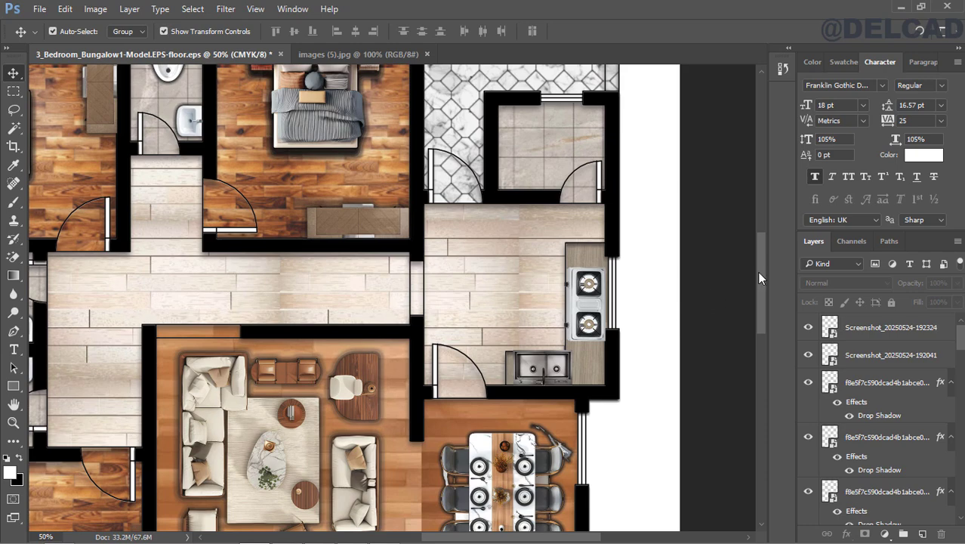
Step: Place the green plant image e5cca7d24eb47a75adc0e116f415779a as an embedded image above the stove layer
drag(759, 274, 756, 324)
click(881, 336)
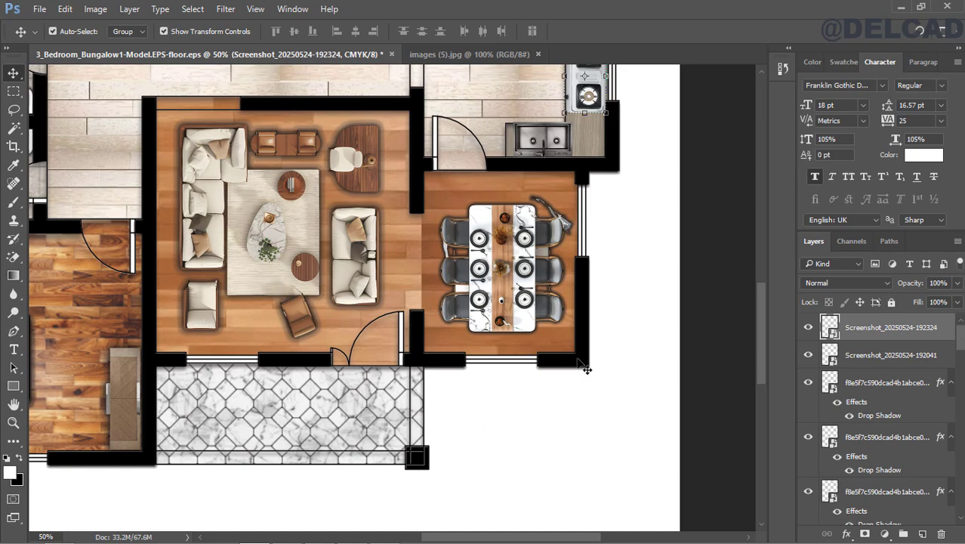
click(40, 11)
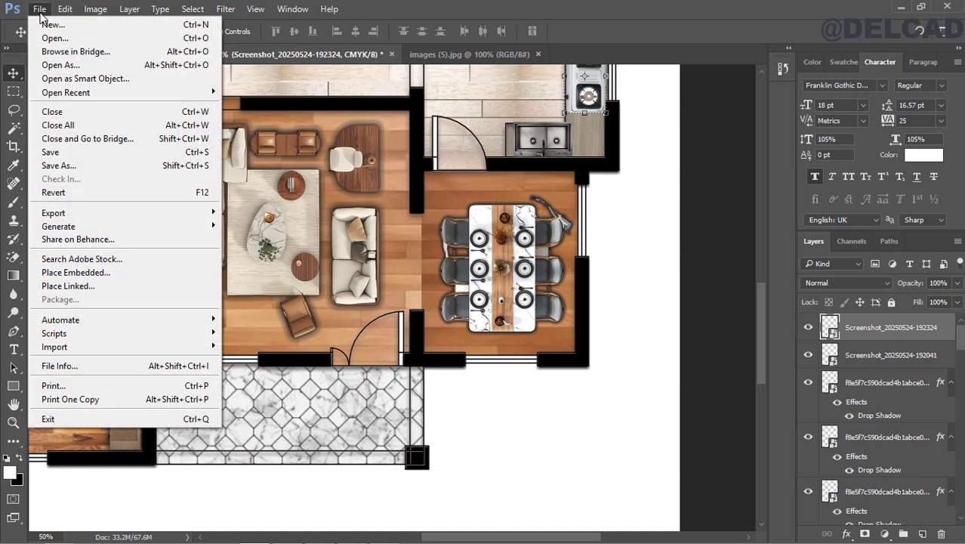
click(84, 272)
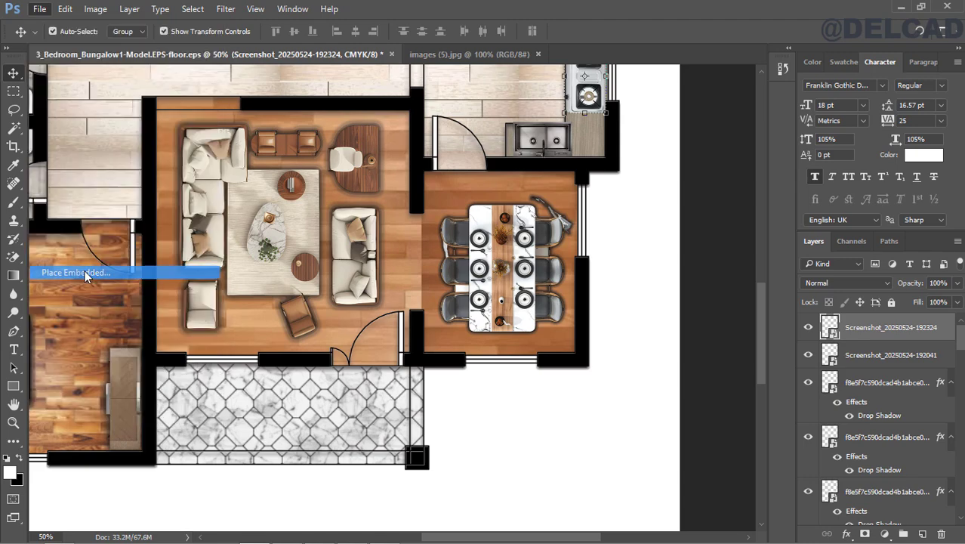
drag(417, 119, 402, 214)
click(166, 268)
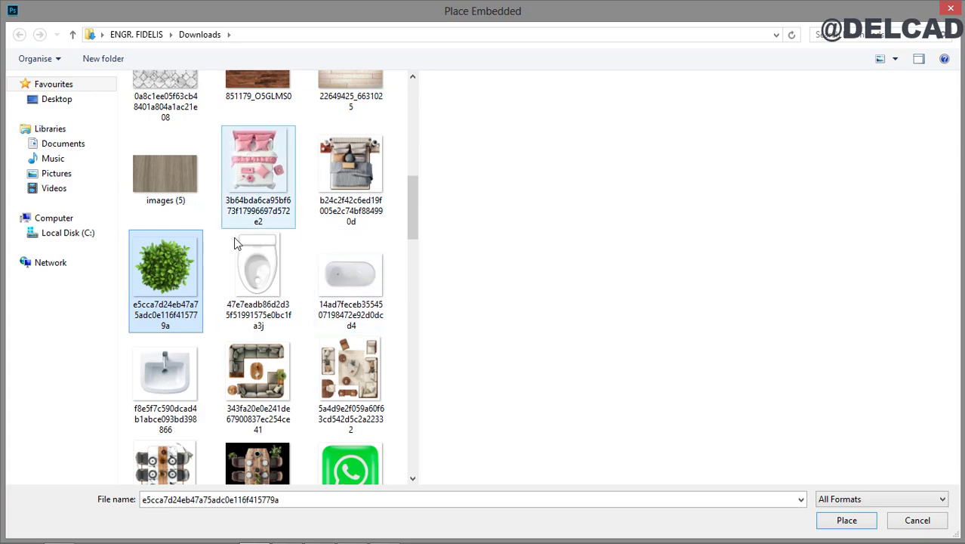
click(847, 519)
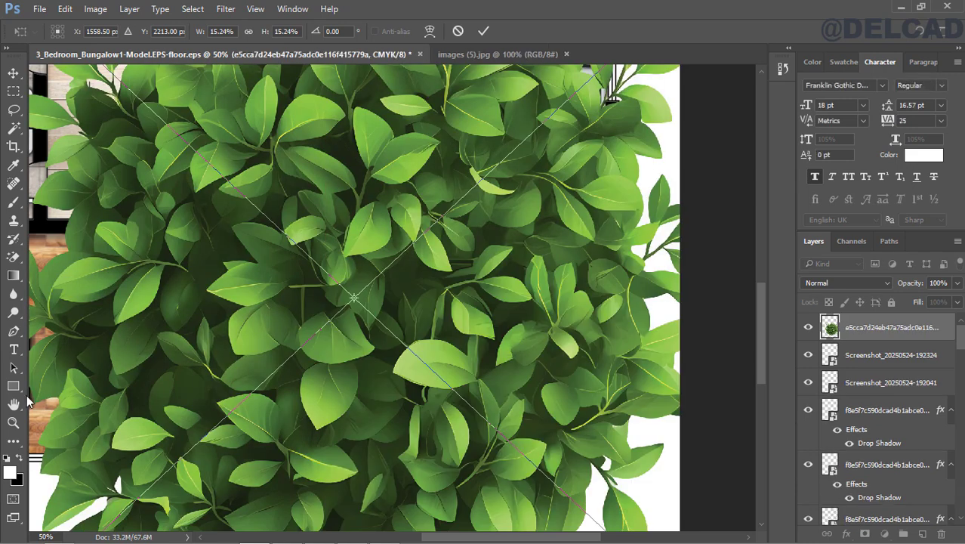
click(14, 423)
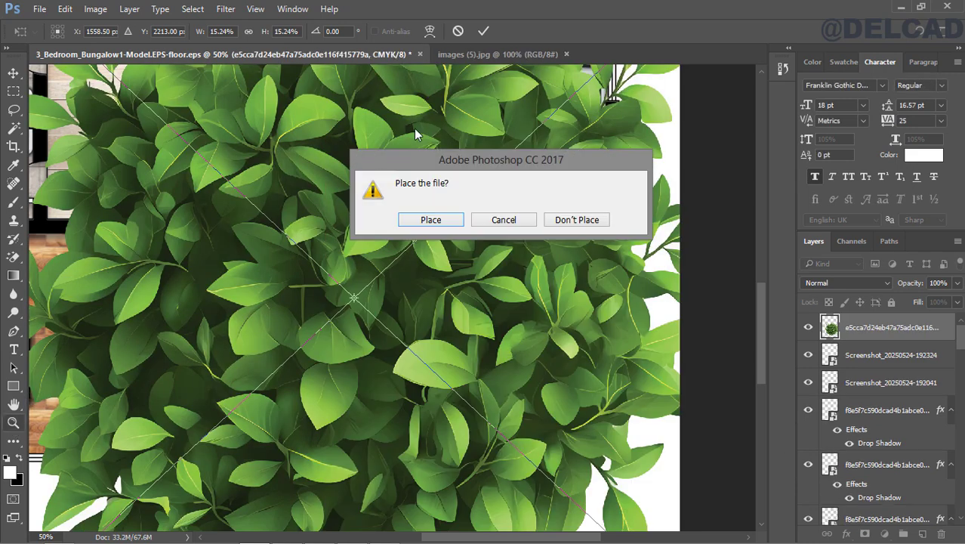
click(432, 219)
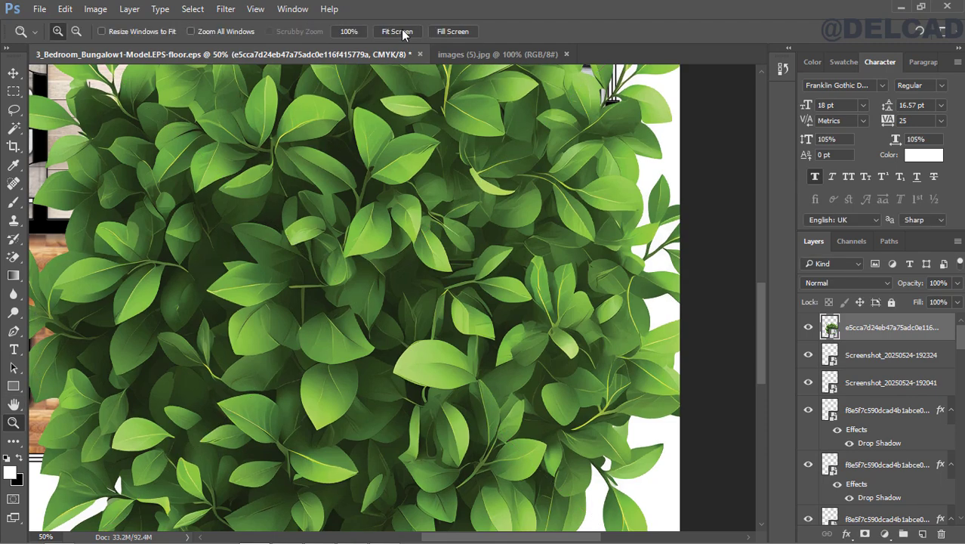
Step: Scale the plant image proportionally to 1.56% in the blank area below the dining room and apply the transform
click(397, 31)
click(14, 72)
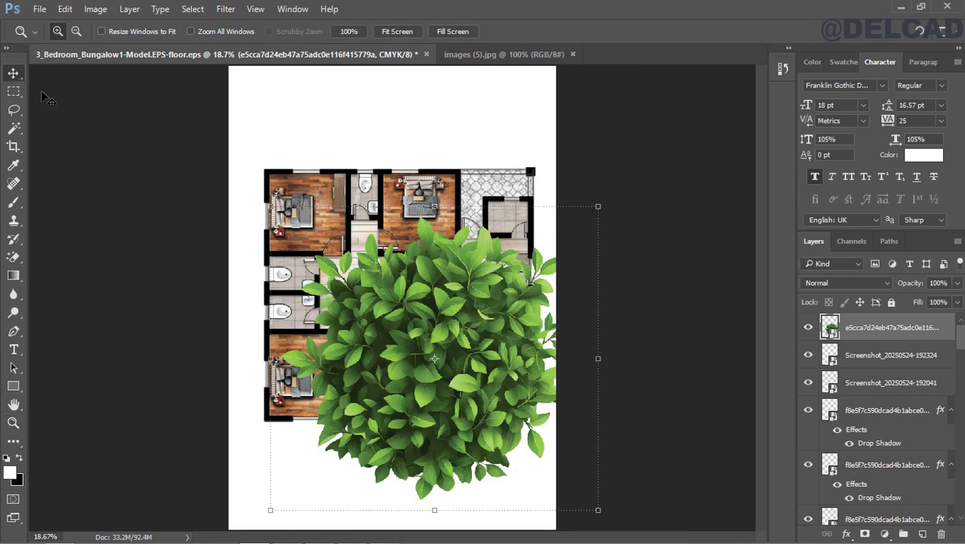
drag(271, 207, 429, 355)
click(246, 32)
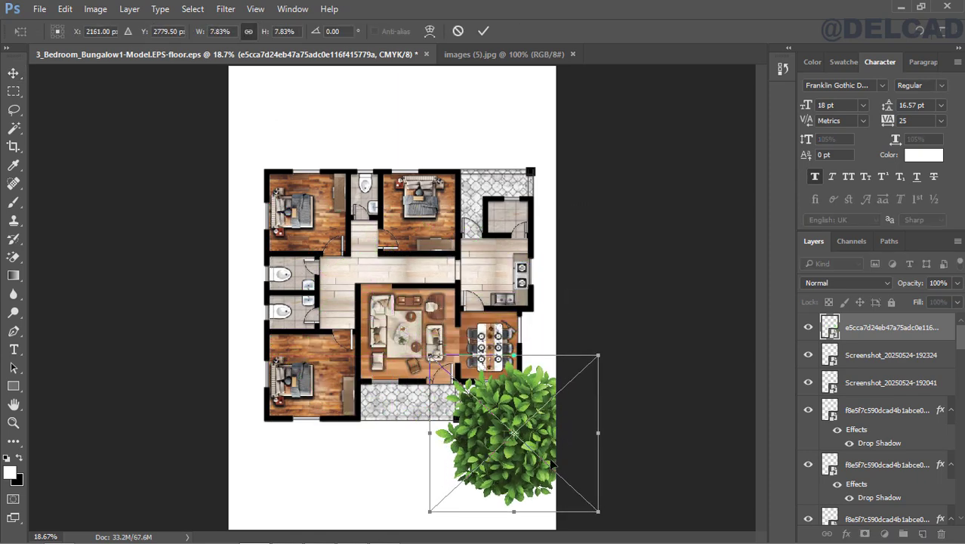
drag(543, 449, 496, 415)
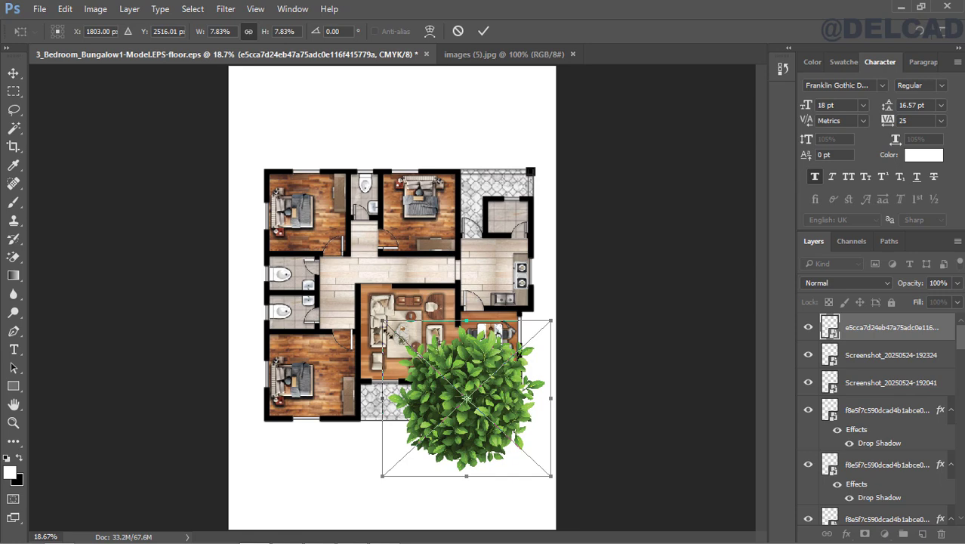
drag(388, 332, 527, 428)
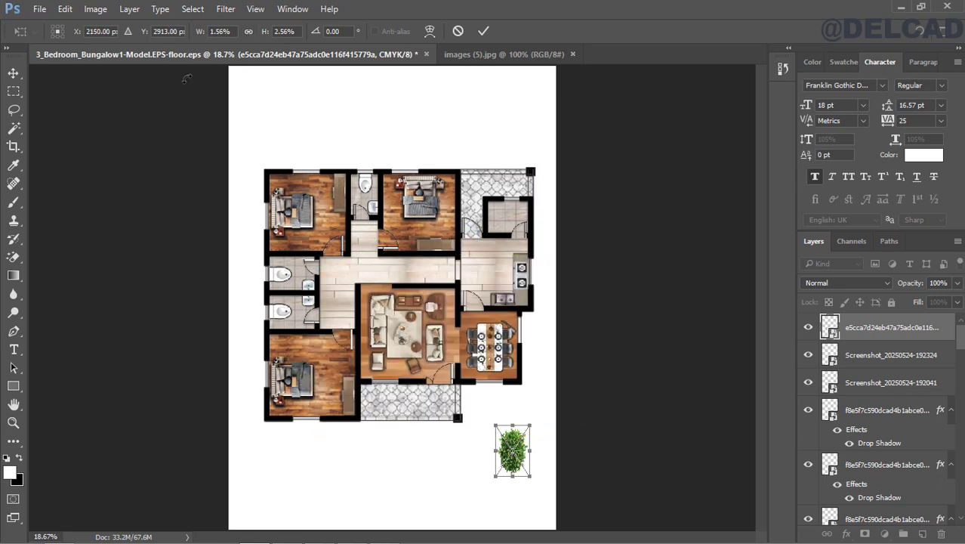
click(248, 31)
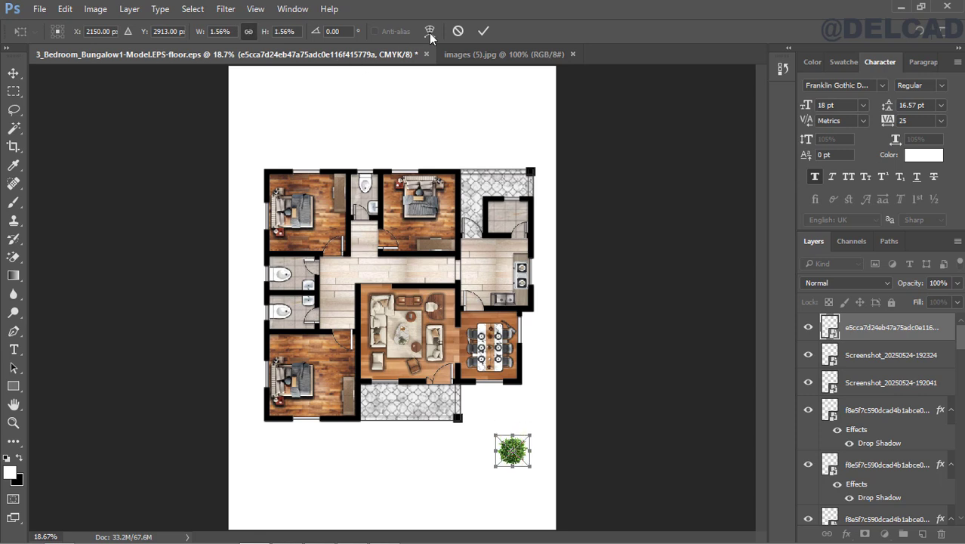
click(482, 32)
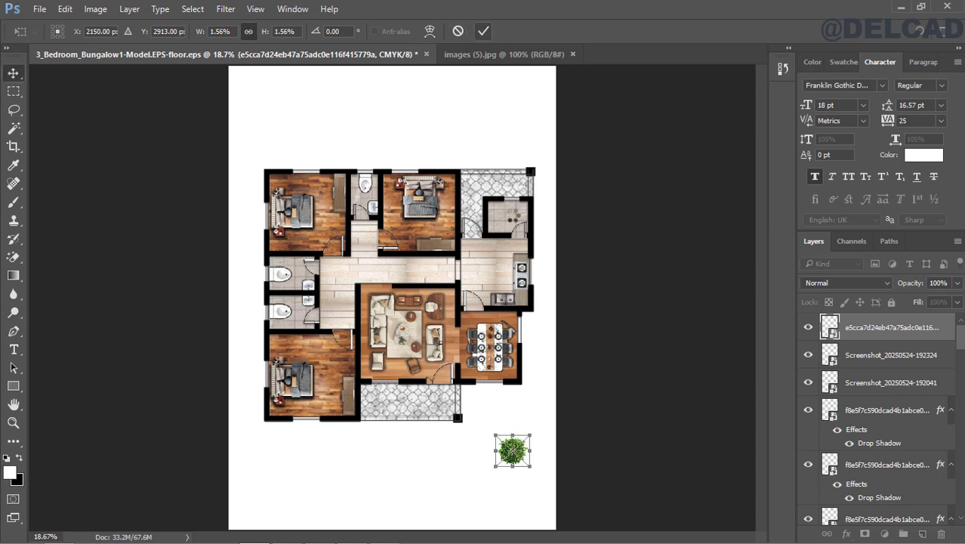
Step: Move the plant up against the outside of the dining room's front wall, beside the tiled porch
click(14, 405)
click(13, 422)
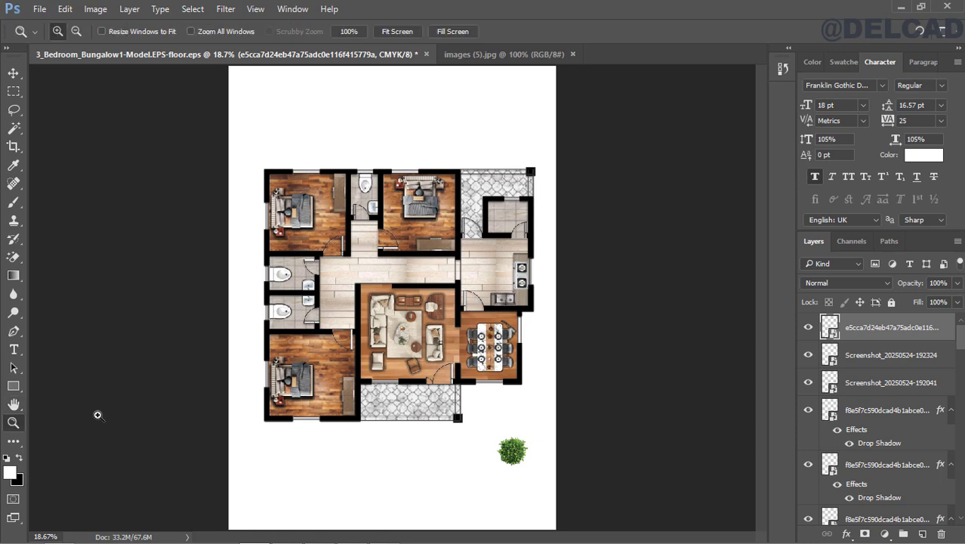
click(408, 376)
click(460, 388)
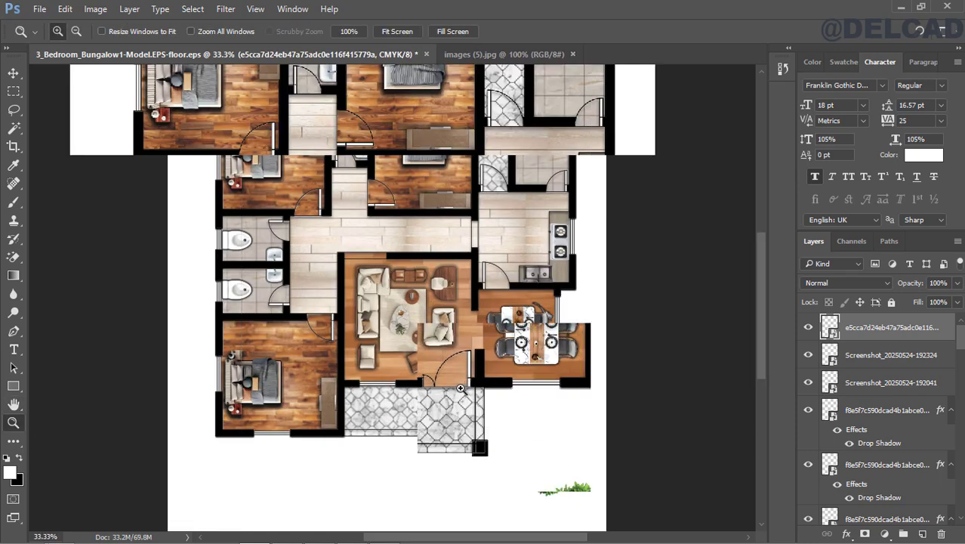
click(461, 387)
scroll(140, 171, down, 3)
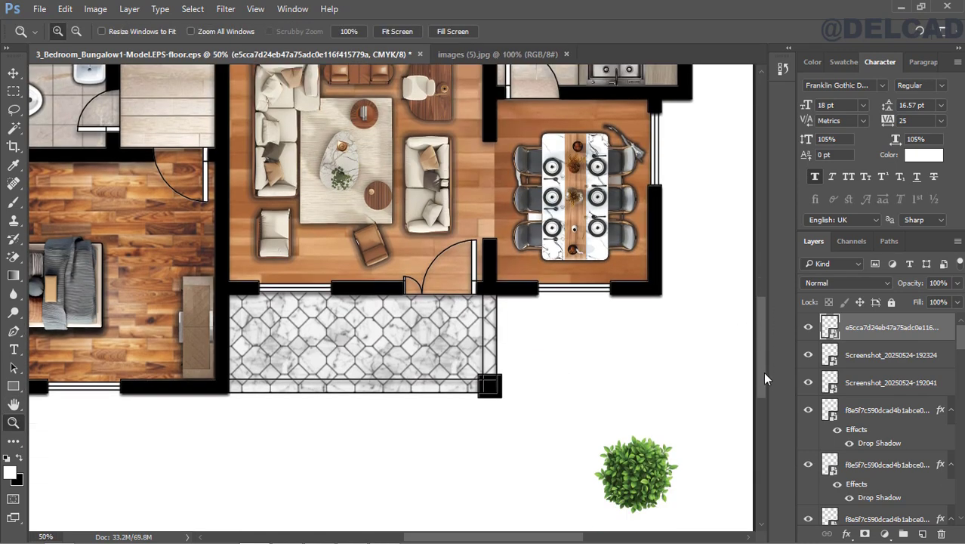
click(12, 74)
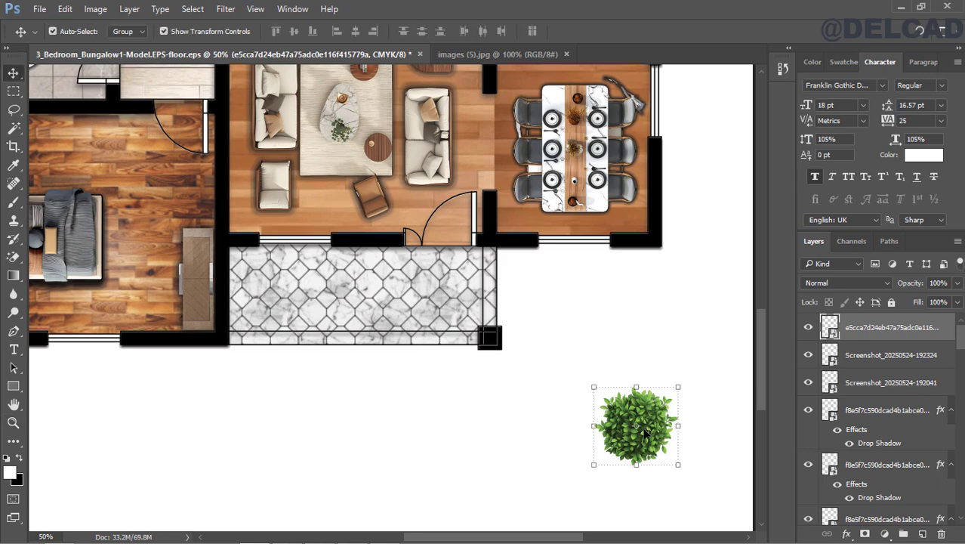
drag(644, 433, 564, 292)
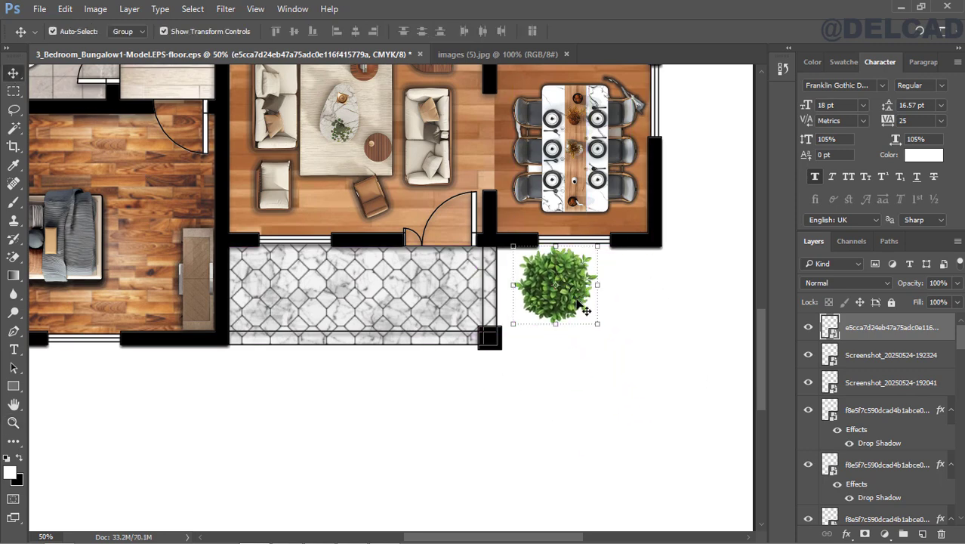
Step: Scale the plant proportionally down to 1.00% and shift it into the corner between the porch and the dining room
key(ctrl)
key(ctrl+t)
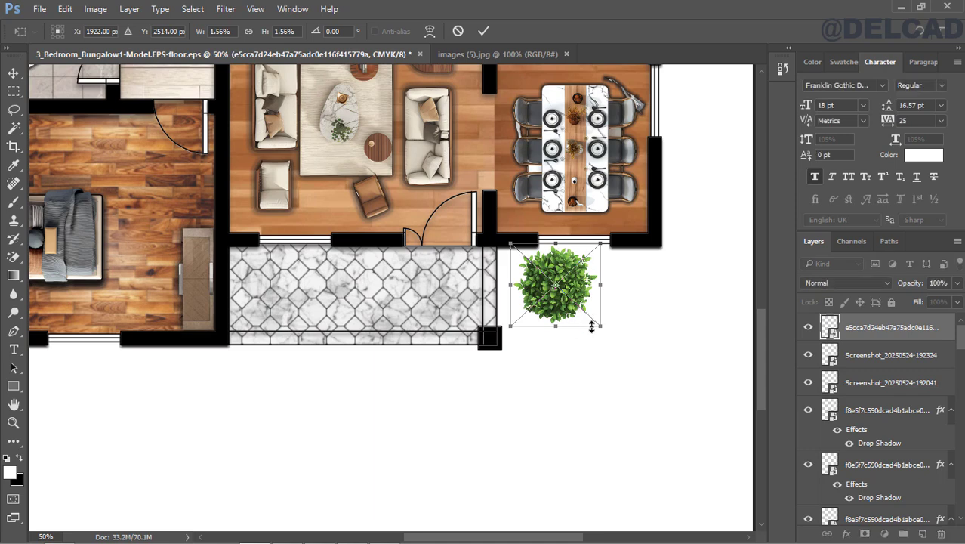
drag(596, 323, 589, 311)
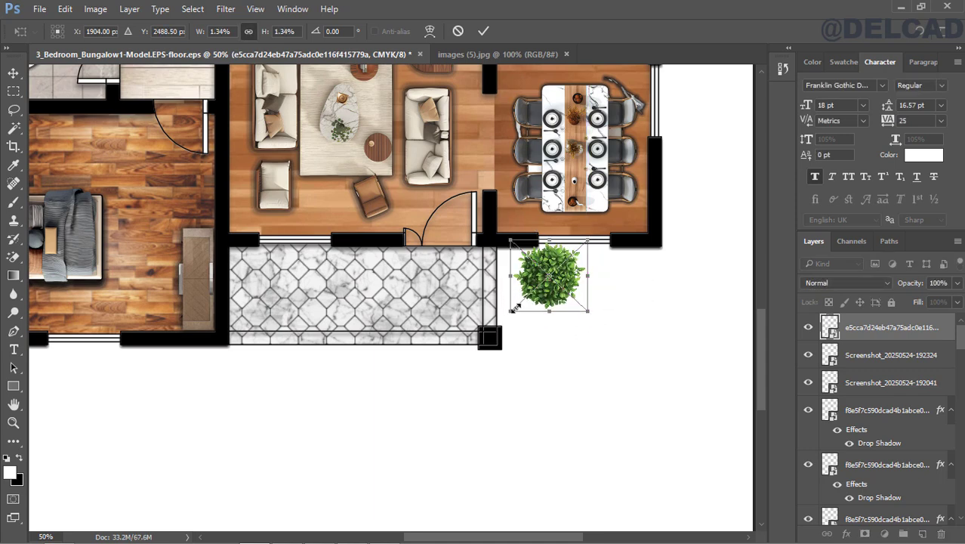
drag(514, 308, 521, 301)
drag(565, 271, 551, 277)
drag(506, 306, 515, 293)
drag(544, 272, 539, 273)
Step: Nudge the plant slightly toward the porch and away from the dining room wall, and apply the transform
key(Left)
key(Left)
key(Left)
key(Left)
key(Left)
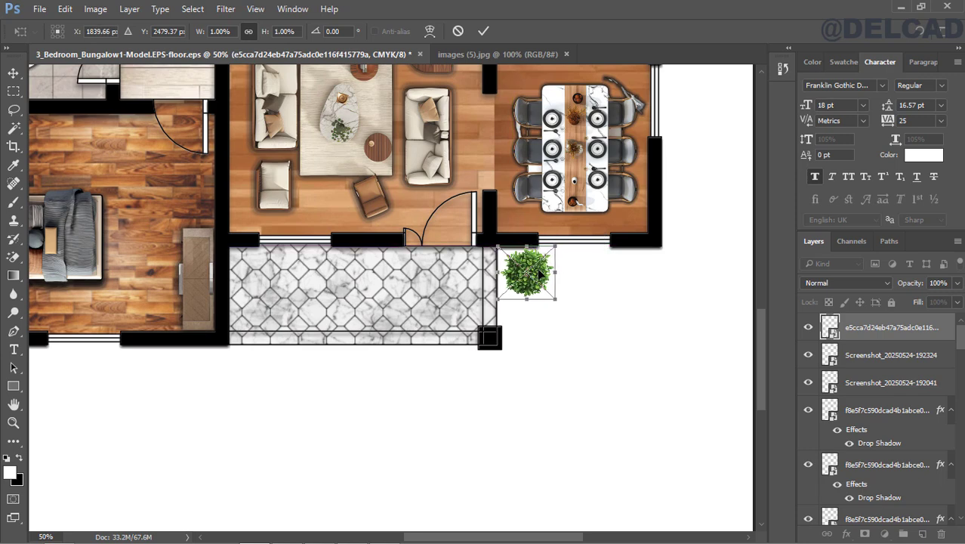
key(Down)
key(Down)
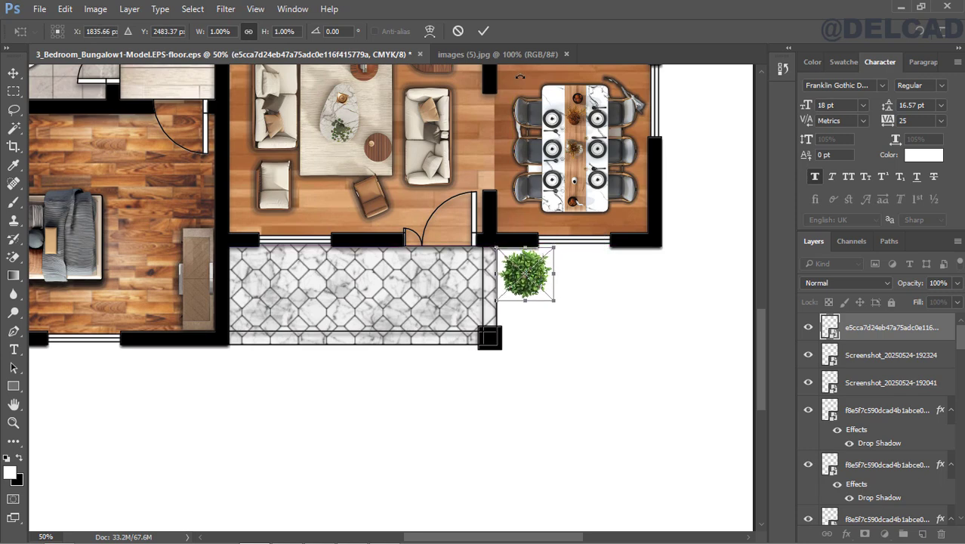
click(484, 31)
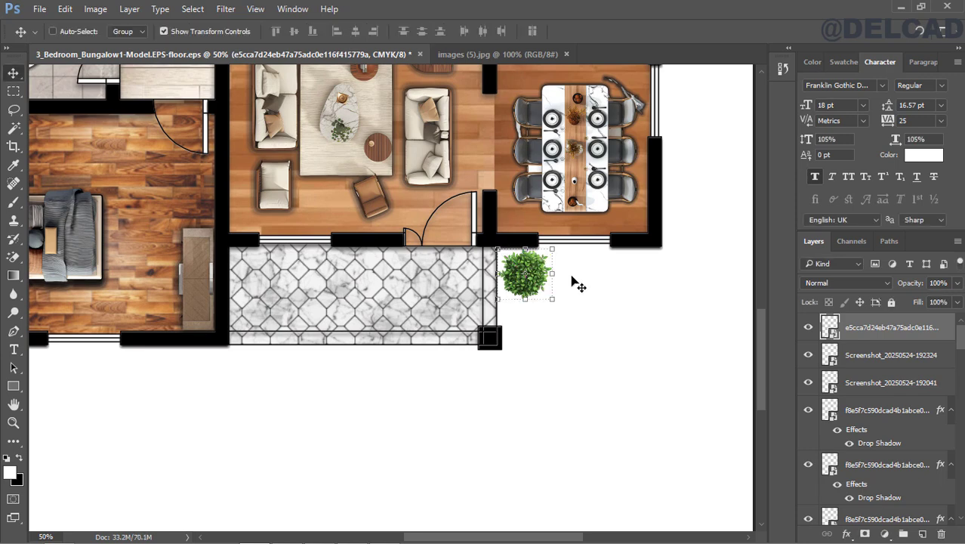
Step: Duplicate the plant three times, placing two copies in a row along the dining room wall and one beside the porch column
key(ctrl+j)
drag(543, 264, 660, 267)
key(ctrl+j)
click(537, 269)
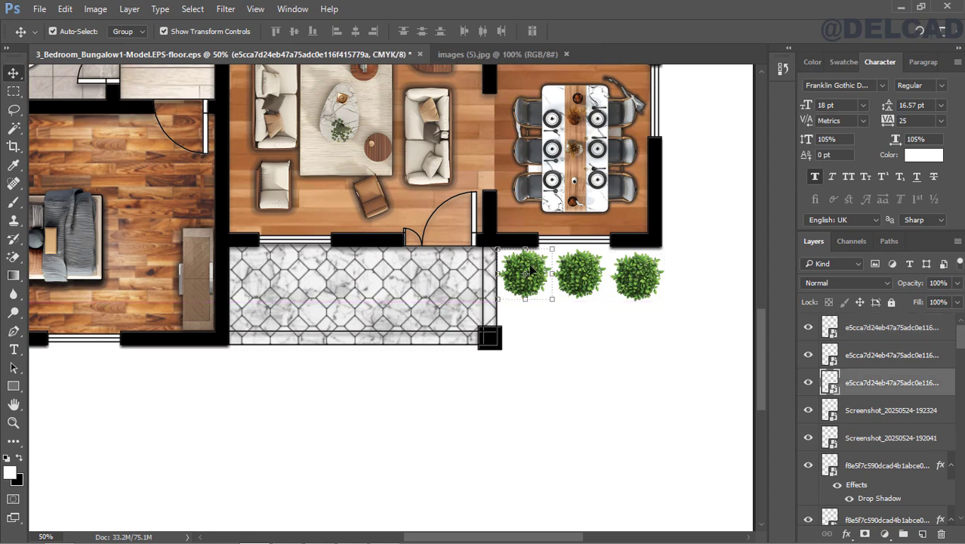
key(ctrl+j)
drag(536, 279, 538, 329)
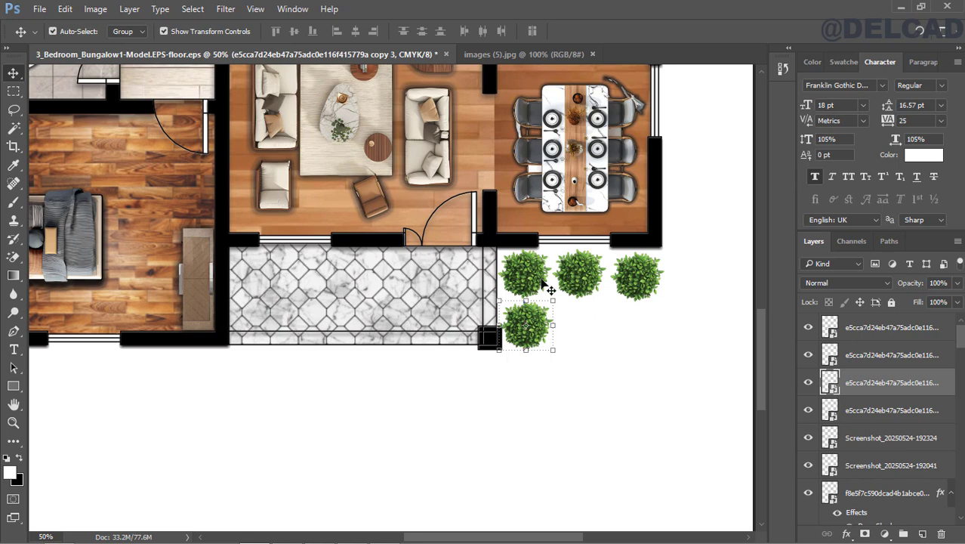
Step: Fine-tune the positions of the plants in the row along the dining room wall so they line up, and deselect them
click(547, 284)
click(581, 276)
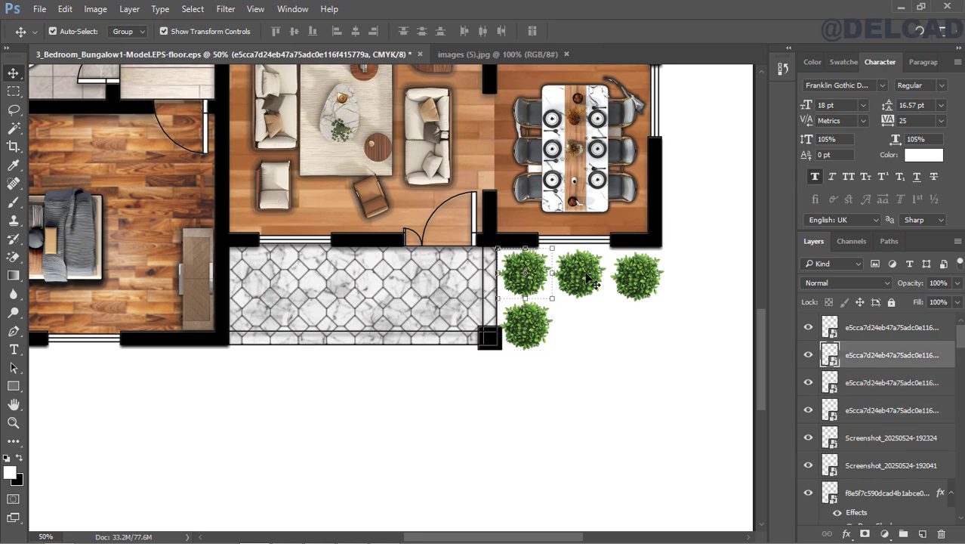
click(648, 290)
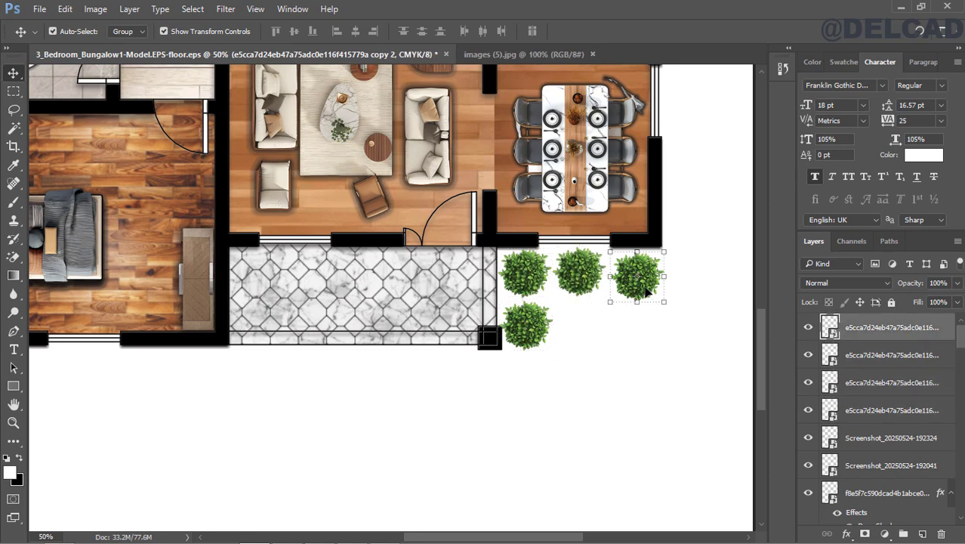
click(572, 332)
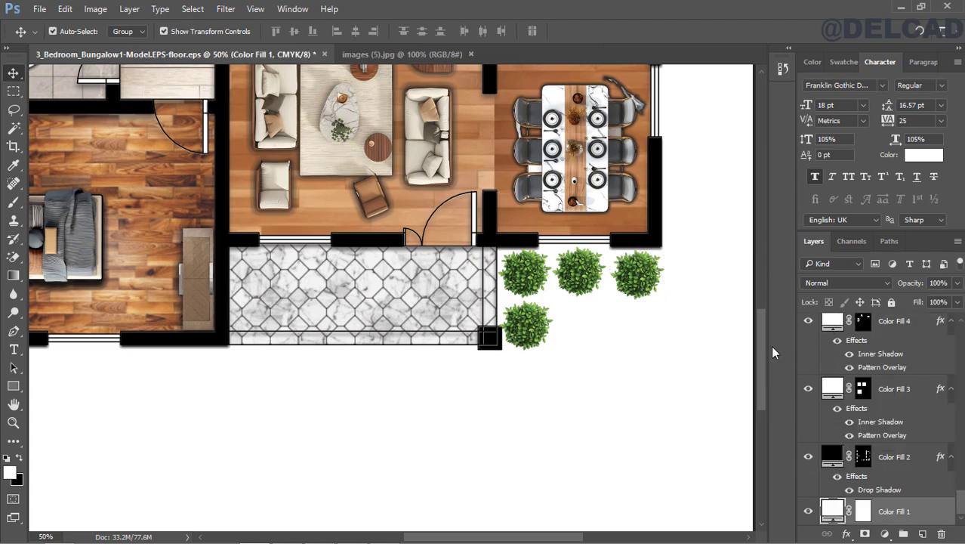
Step: Review the kitchen, bedrooms and bathrooms up close, and the whole furnished floor plan on the page
scroll(756, 330, up, 4)
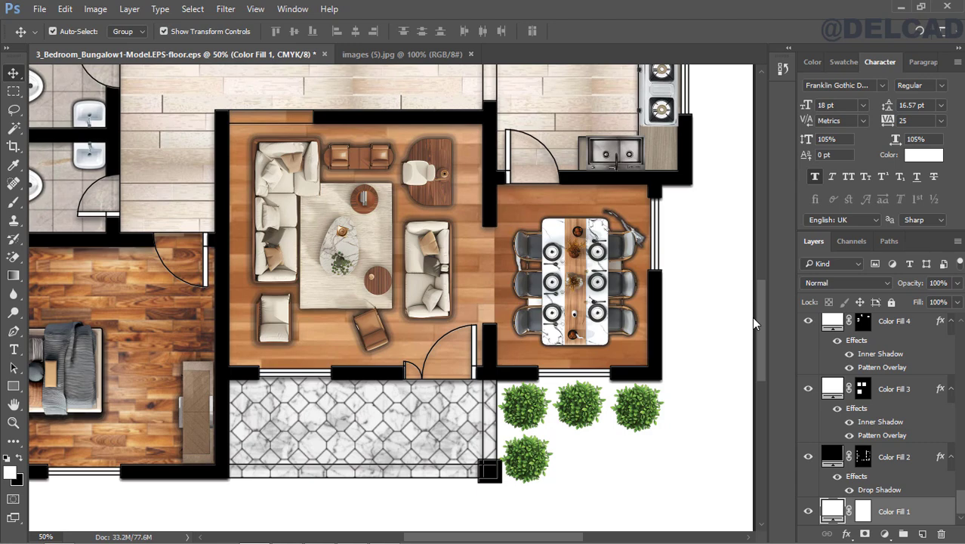
scroll(757, 290, up, 3)
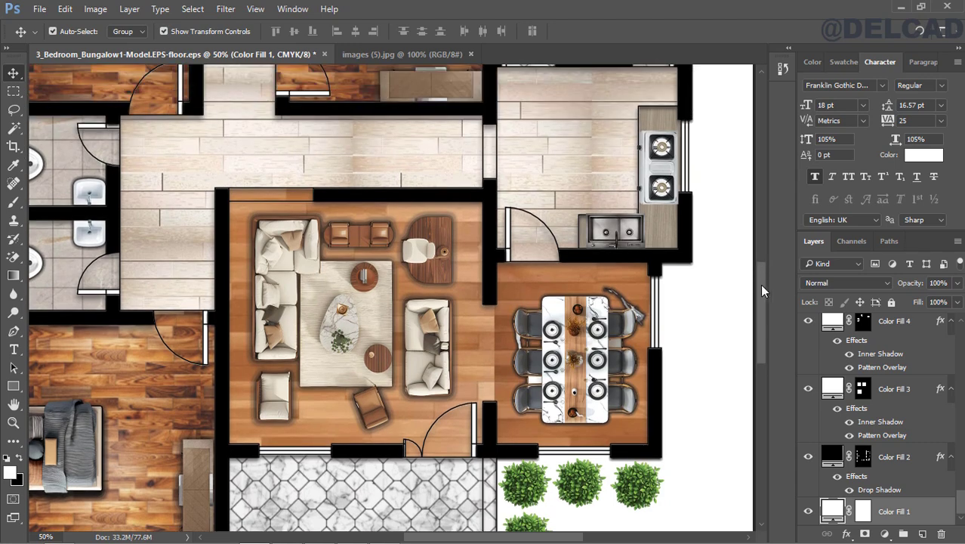
drag(760, 284, 753, 253)
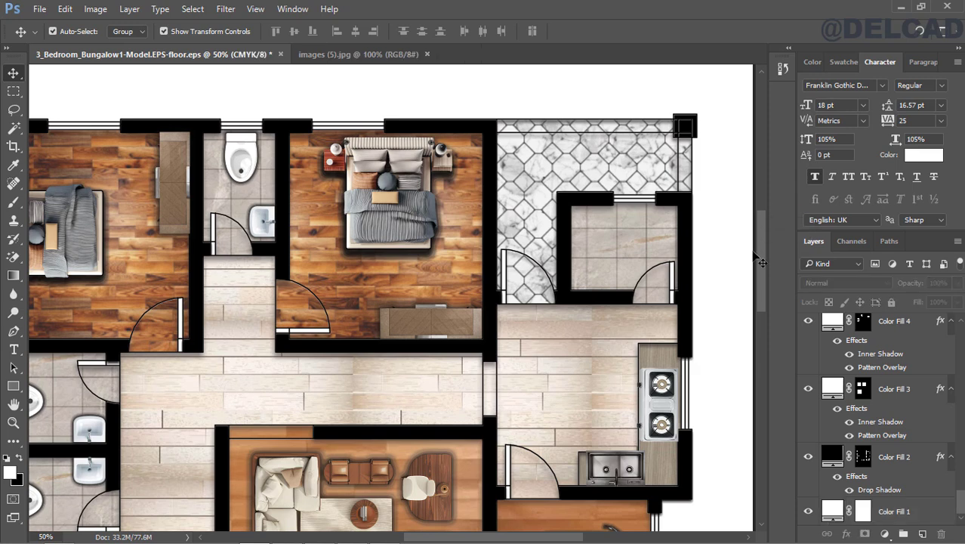
drag(492, 540, 446, 536)
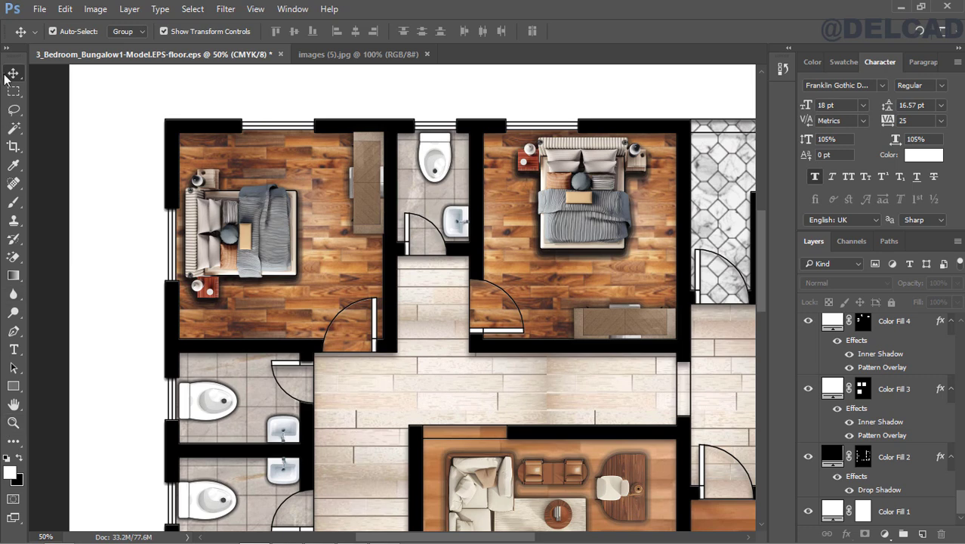
click(13, 423)
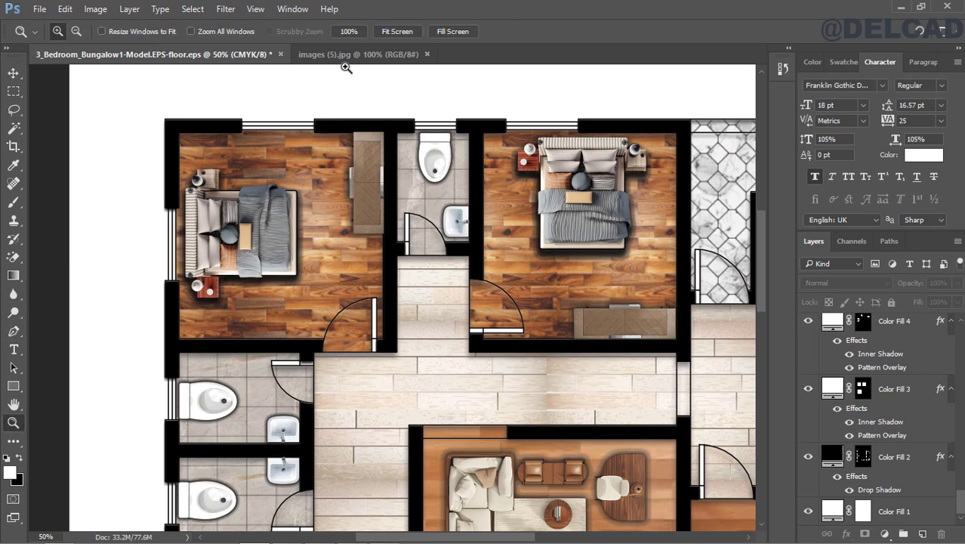
click(394, 31)
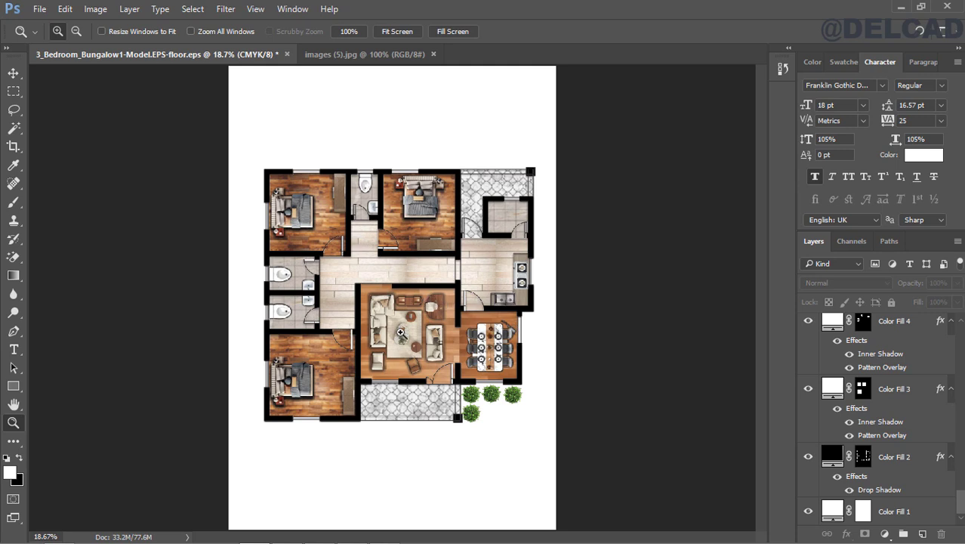
click(14, 73)
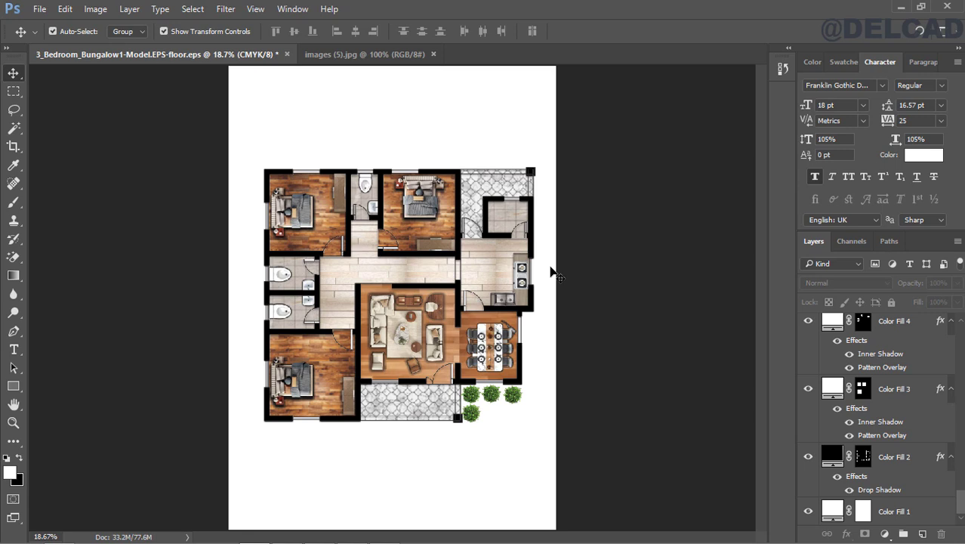
Step: Crop away the excess white space above and below the floor plan, leaving a narrow margin, and fit the result to view
click(14, 148)
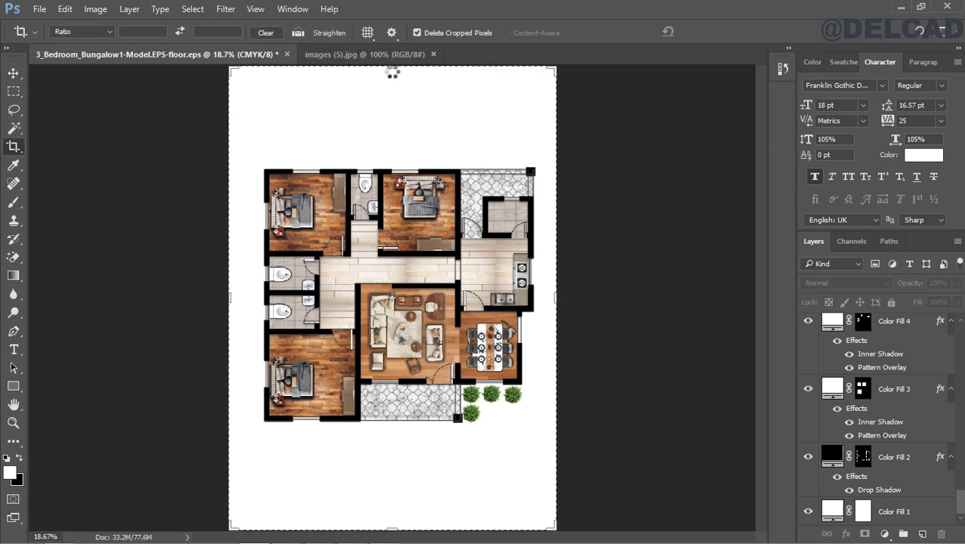
drag(393, 72, 390, 108)
drag(392, 482, 392, 446)
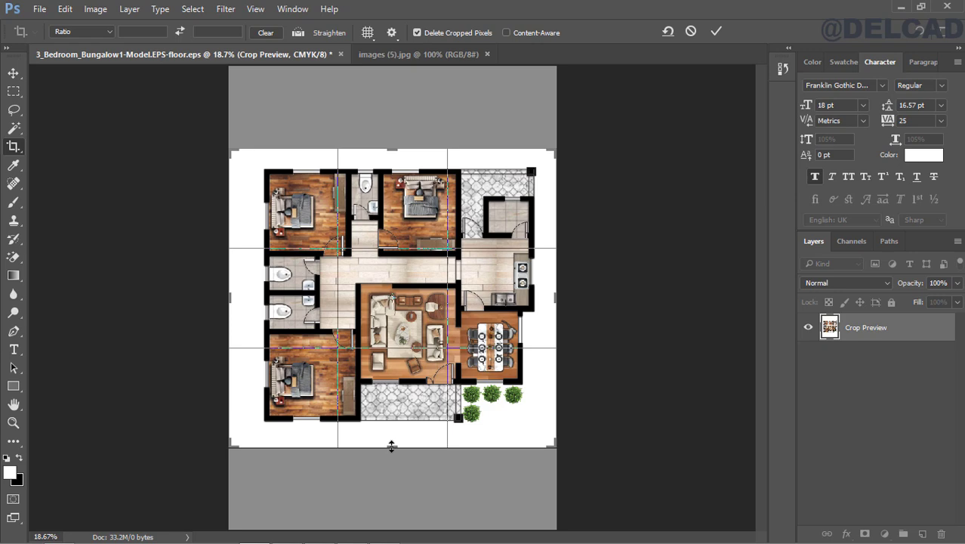
key(Return)
click(716, 32)
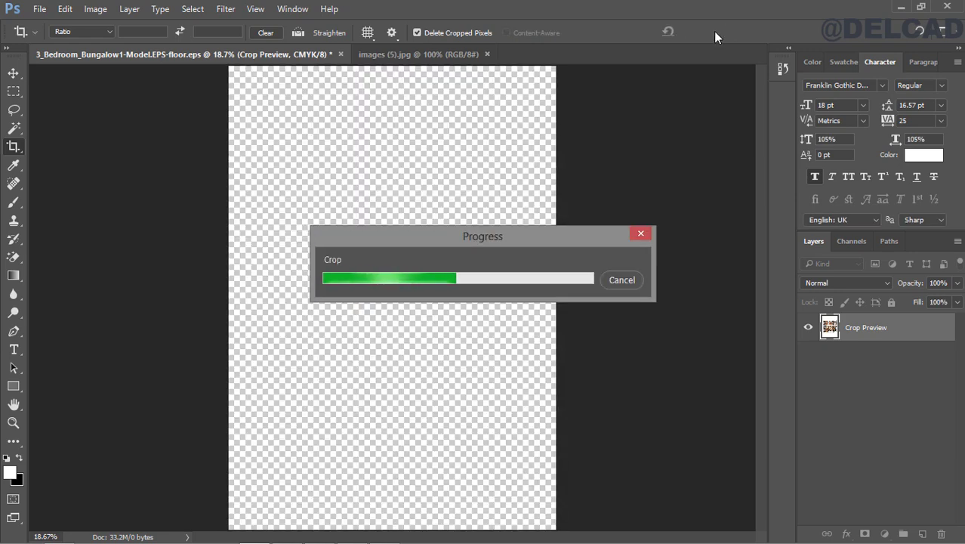
key(z)
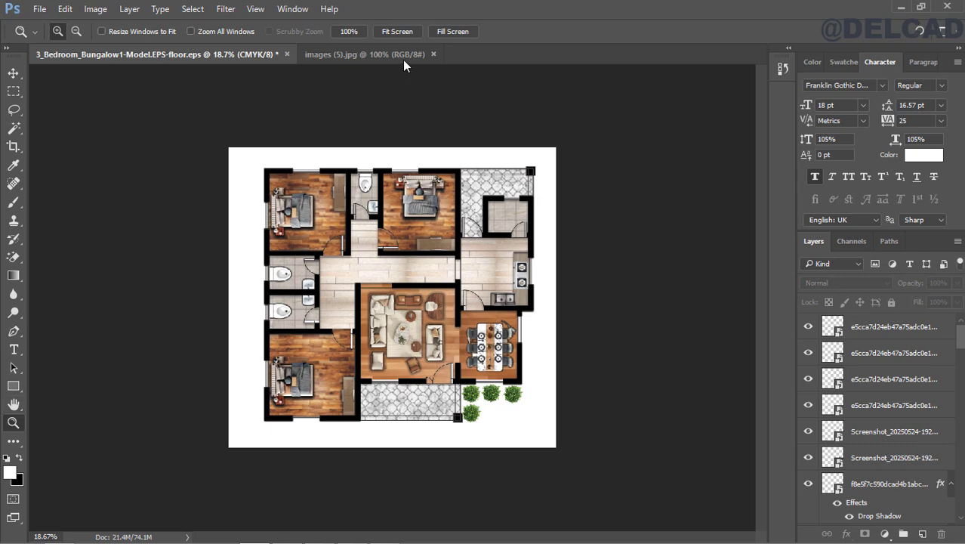
click(397, 32)
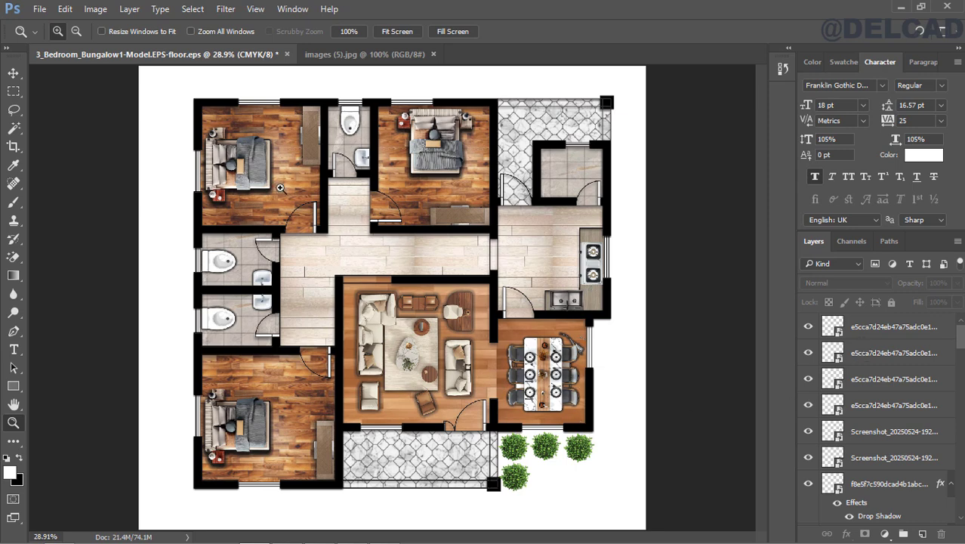
Step: Add a centred two-line text label "BEDROOM 1" and "3.4 X 3.4m" above all layers, placed over the passage floor
click(12, 73)
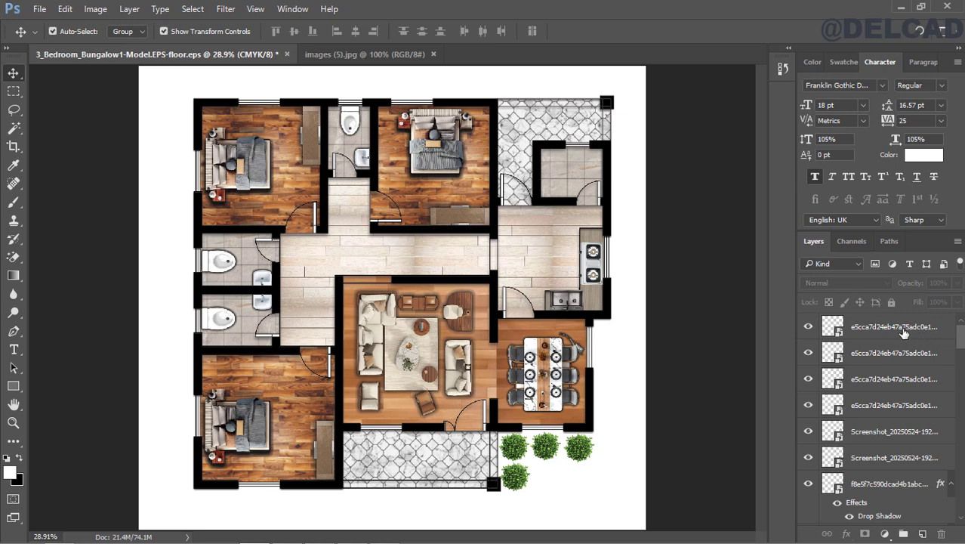
click(904, 333)
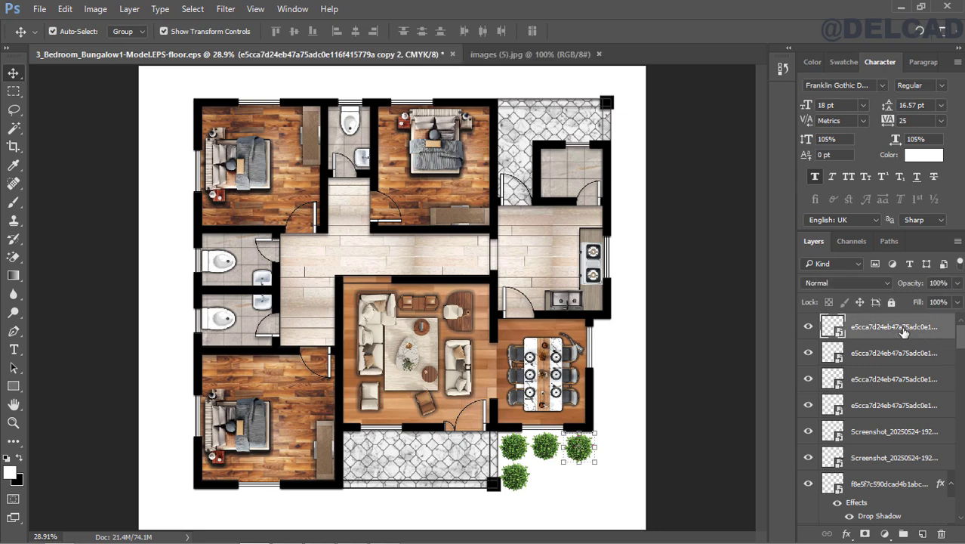
click(14, 349)
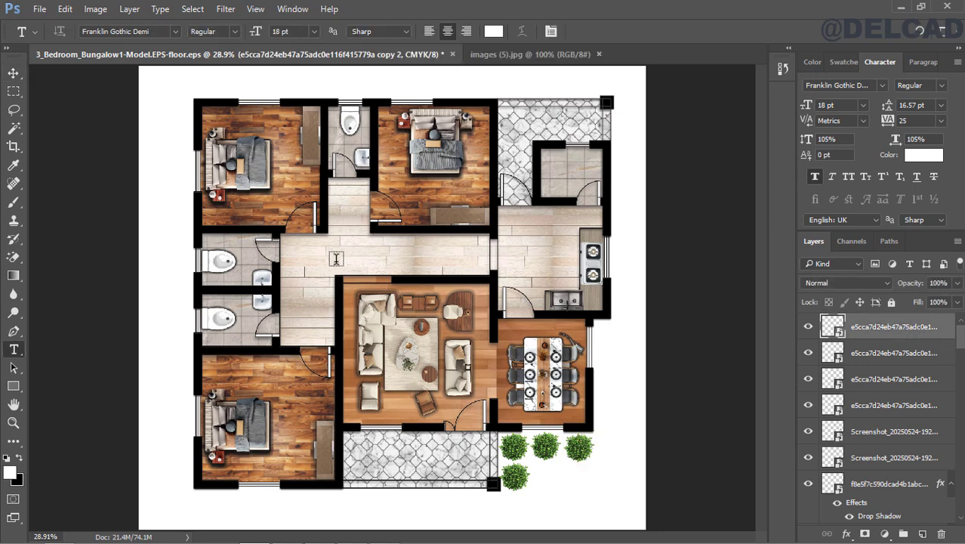
click(336, 258)
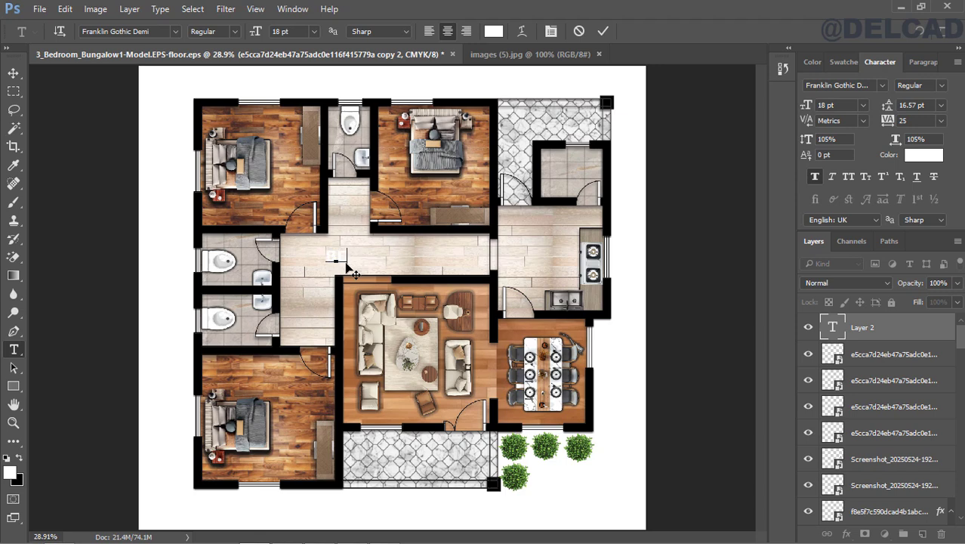
text(BEDROOM 1)
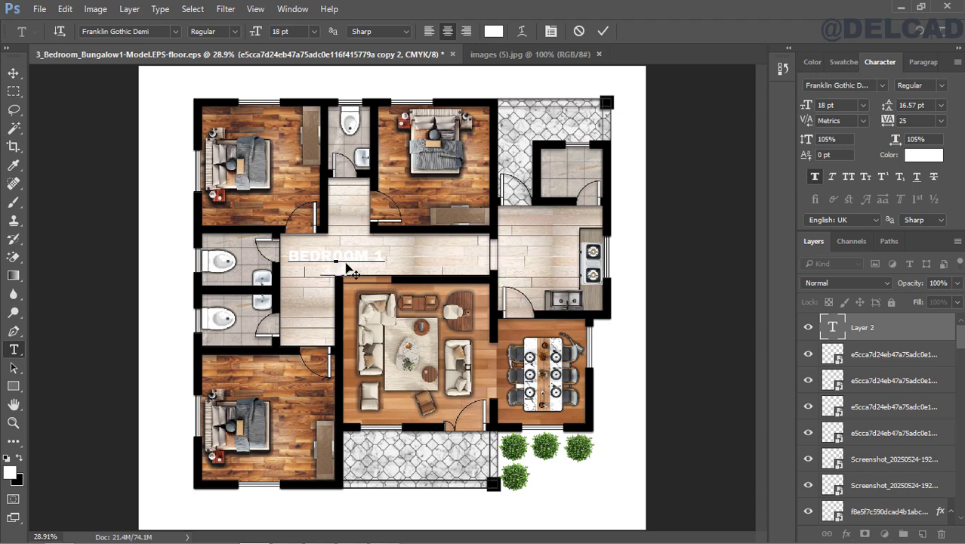
text(X 3.4M)
key(BackSpace)
text(m)
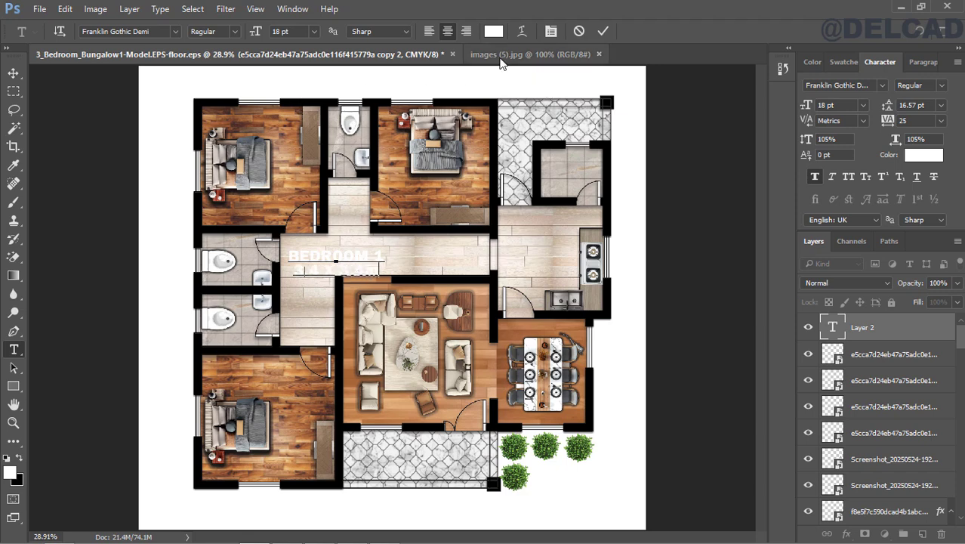
click(600, 31)
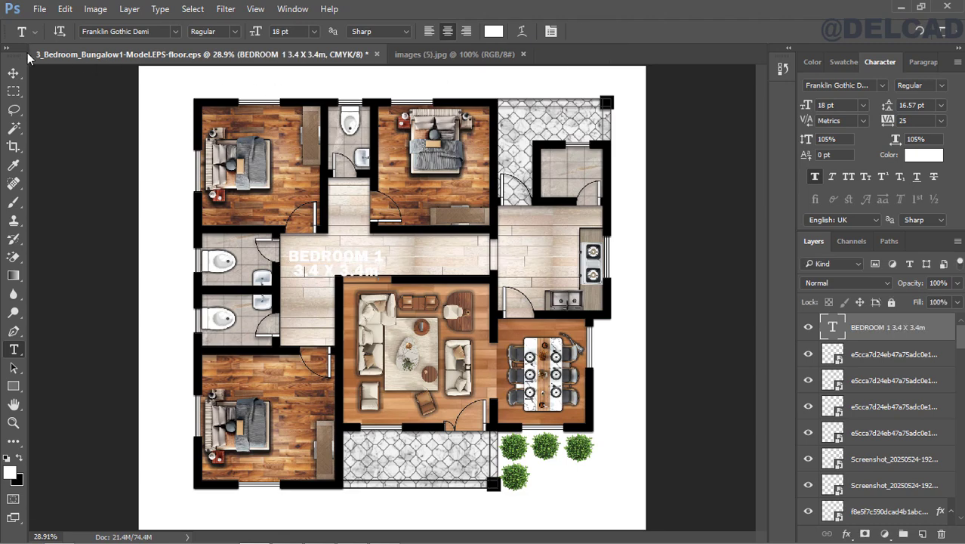
Step: Change the text colour of the Bedroom 1 label to black (000000)
click(14, 73)
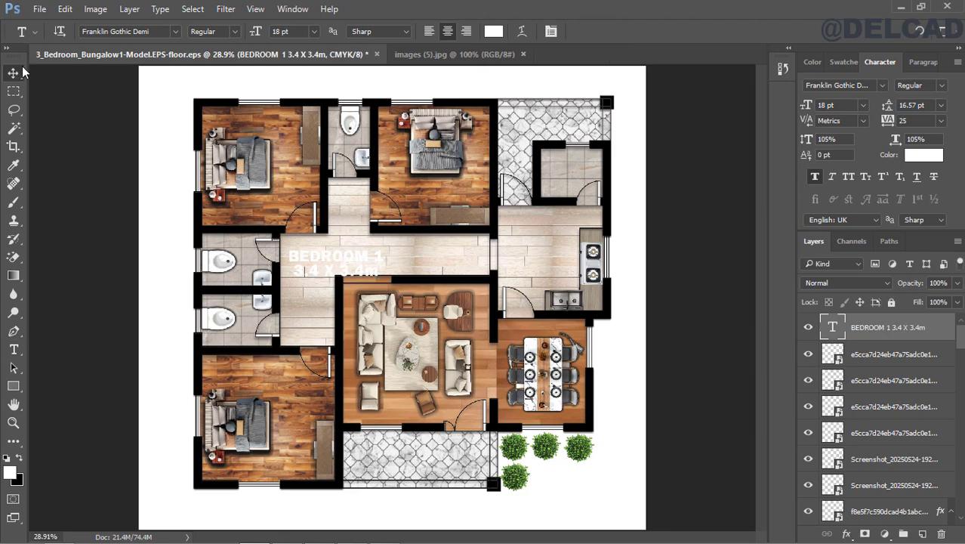
click(920, 161)
drag(314, 285, 294, 314)
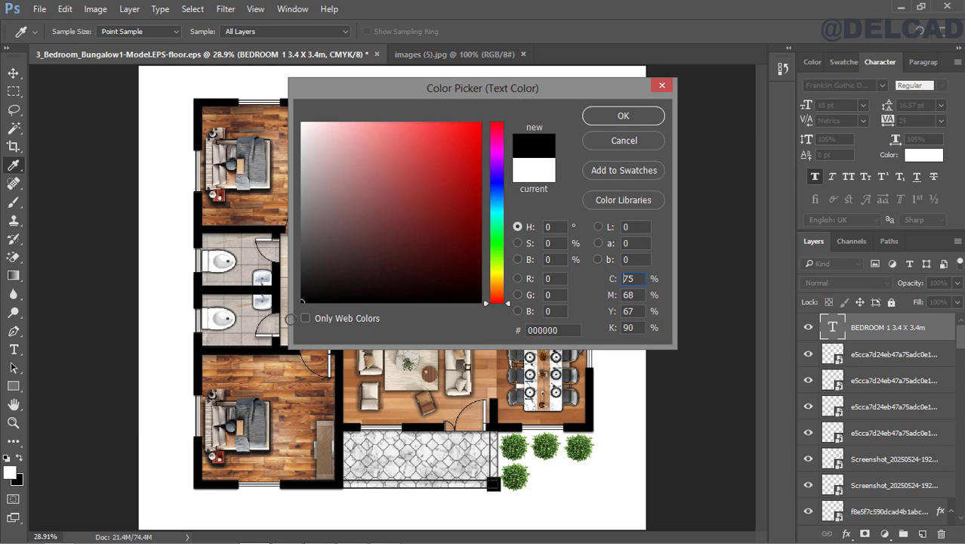
click(622, 117)
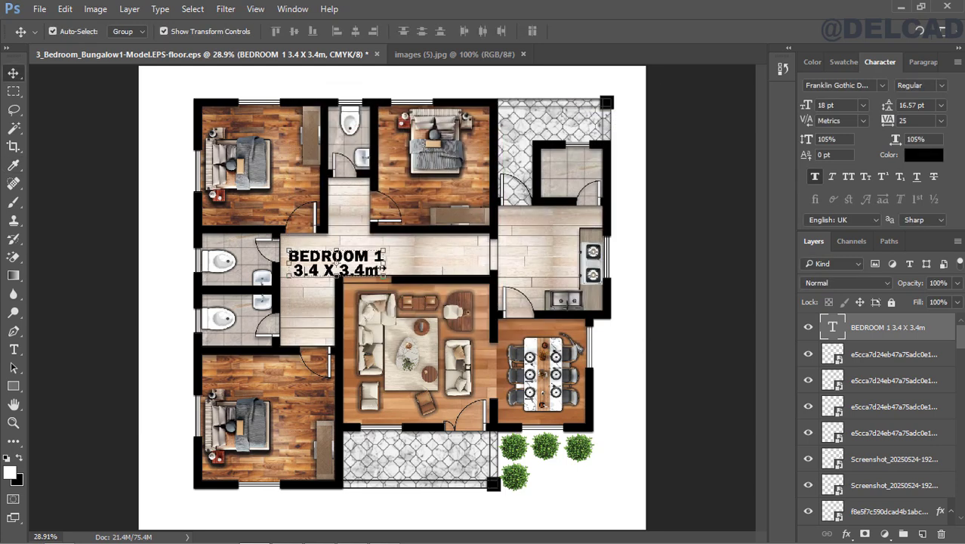
Step: Scale the Bedroom 1 label to 63.18%, rotate it -90° and position it between the bed and wardrobe in the upper-left bedroom
key(ctrl+t)
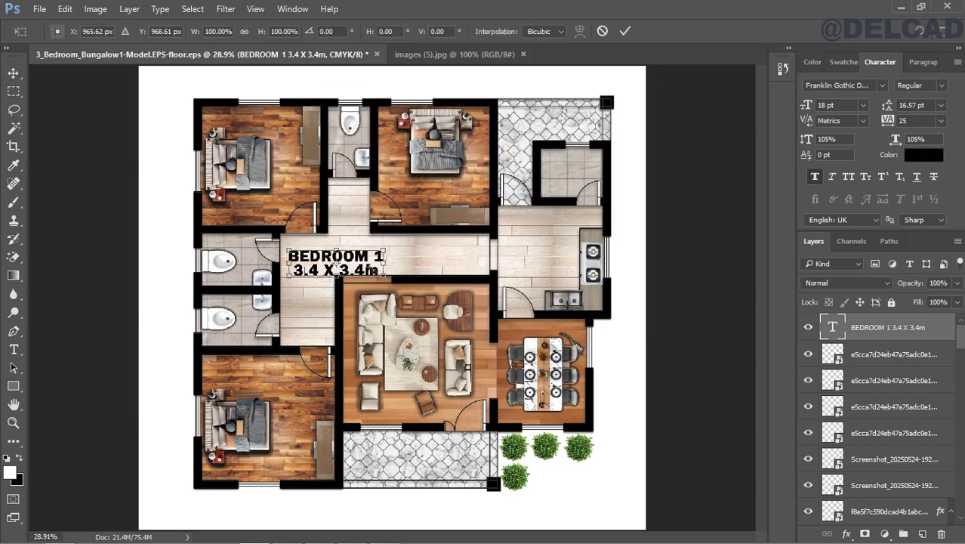
drag(384, 276, 315, 100)
click(244, 31)
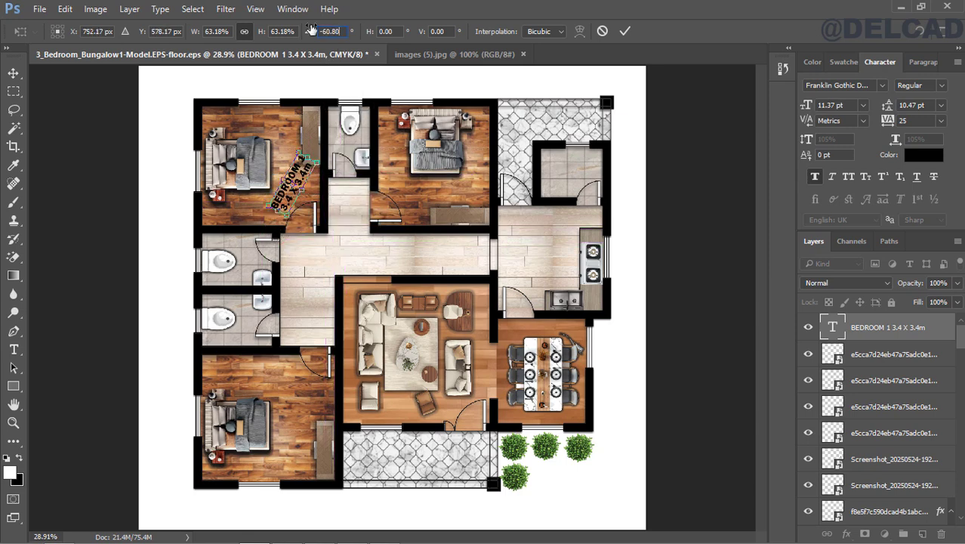
click(311, 30)
text(190)
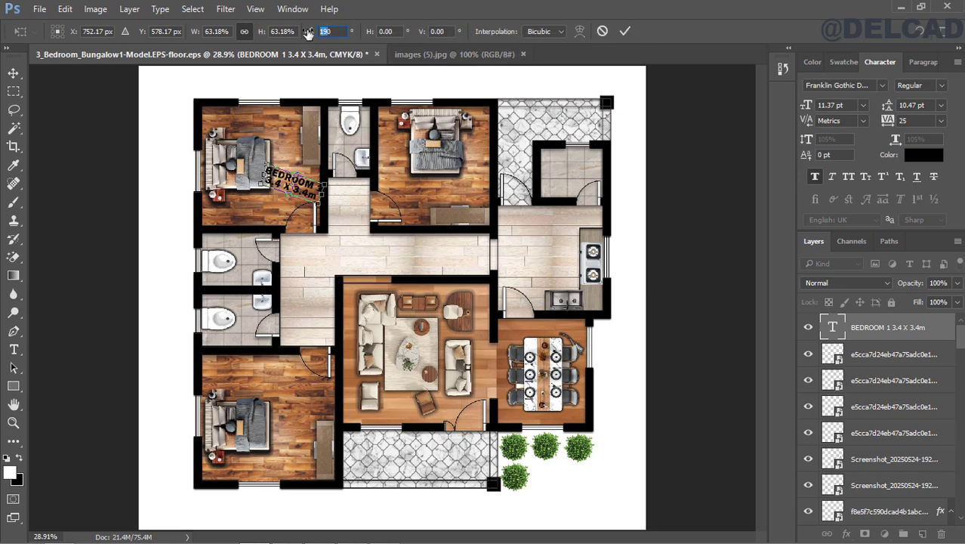
text(-90)
key(Return)
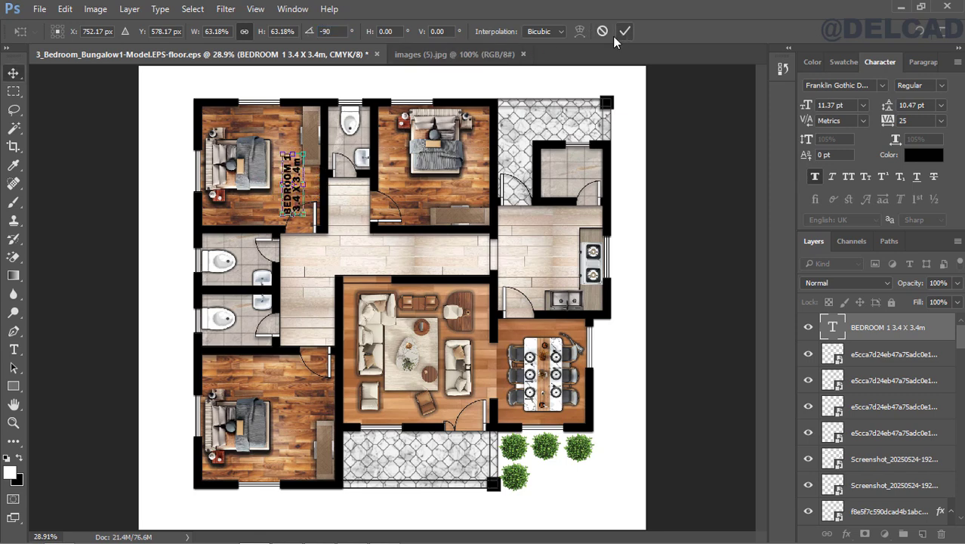
click(624, 31)
drag(292, 162, 292, 159)
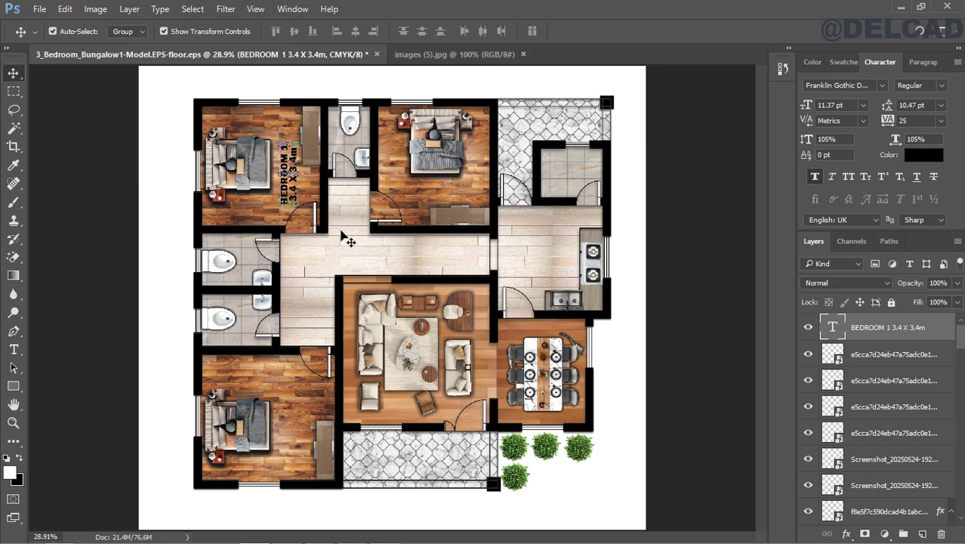
click(83, 183)
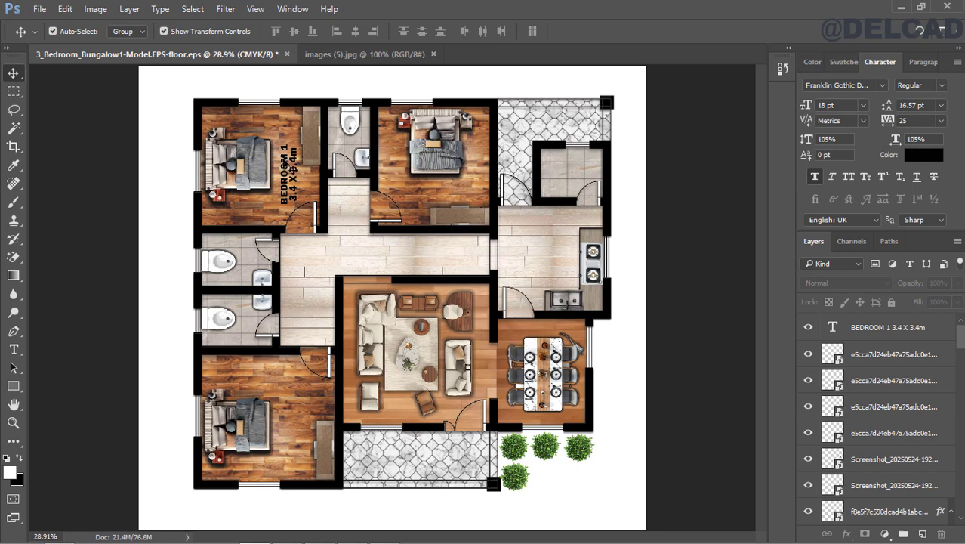
Step: Duplicate the Bedroom 1 label toward the upper-middle bedroom, and delete the copy
click(296, 176)
key(ctrl)
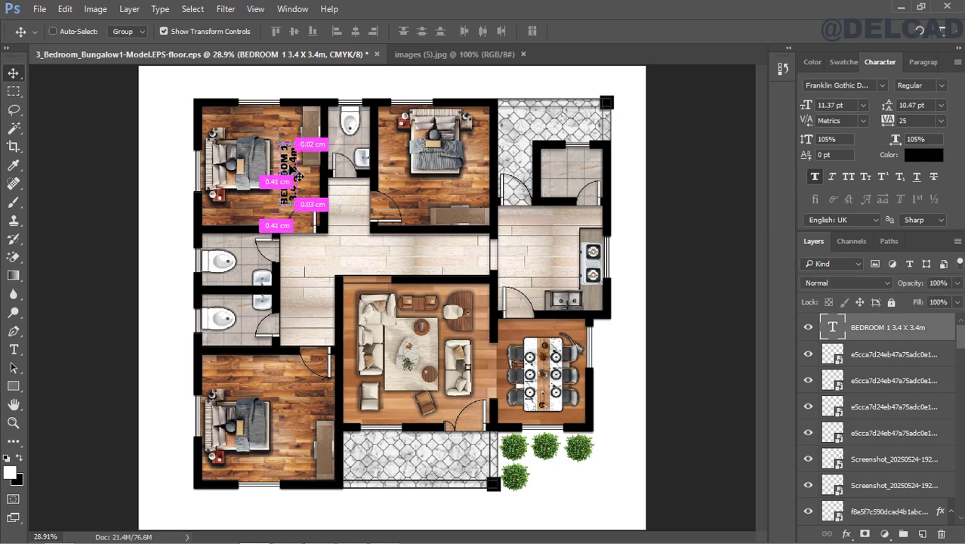
drag(298, 176, 421, 230)
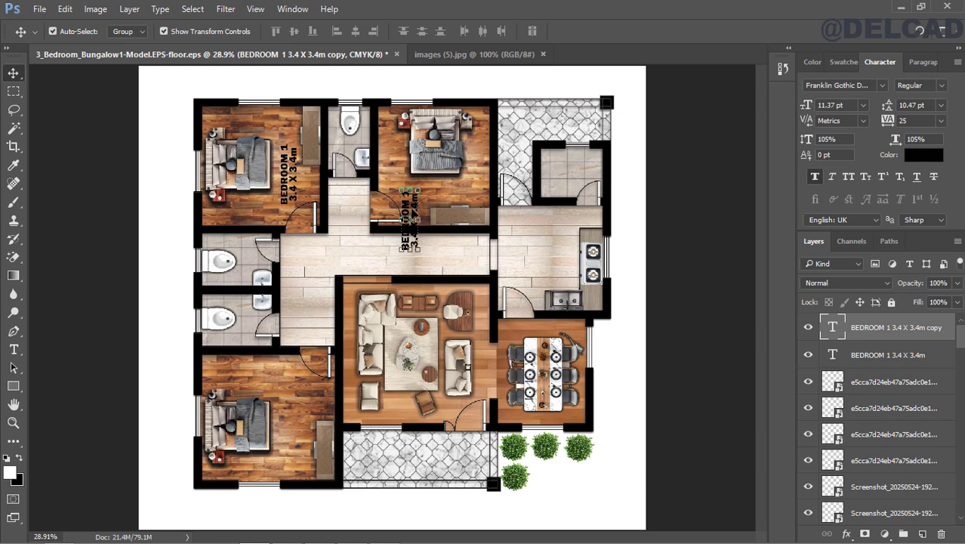
key(Delete)
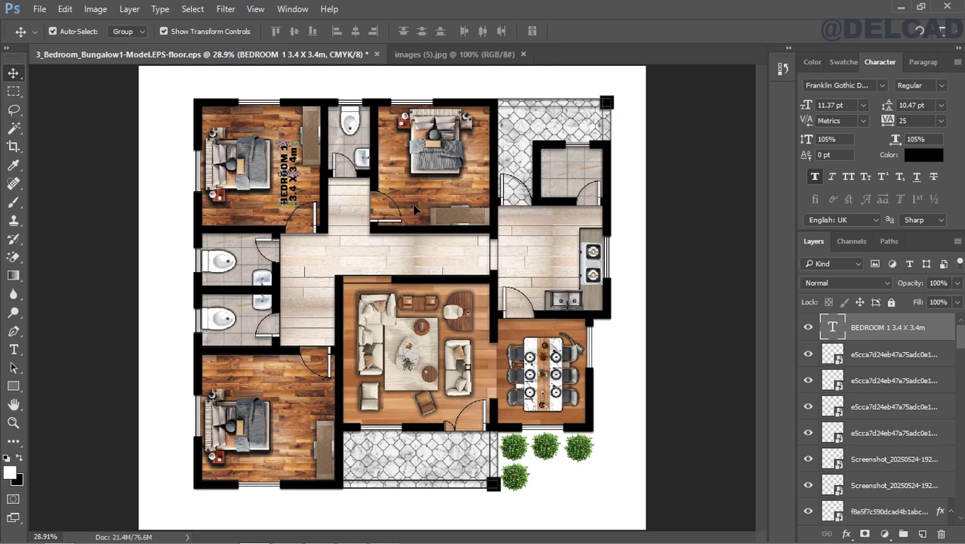
click(133, 210)
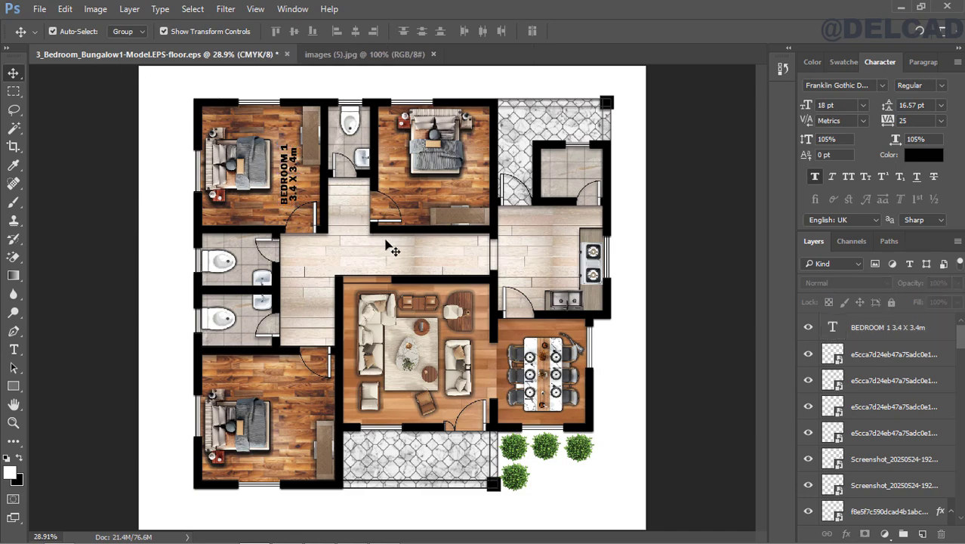
click(38, 8)
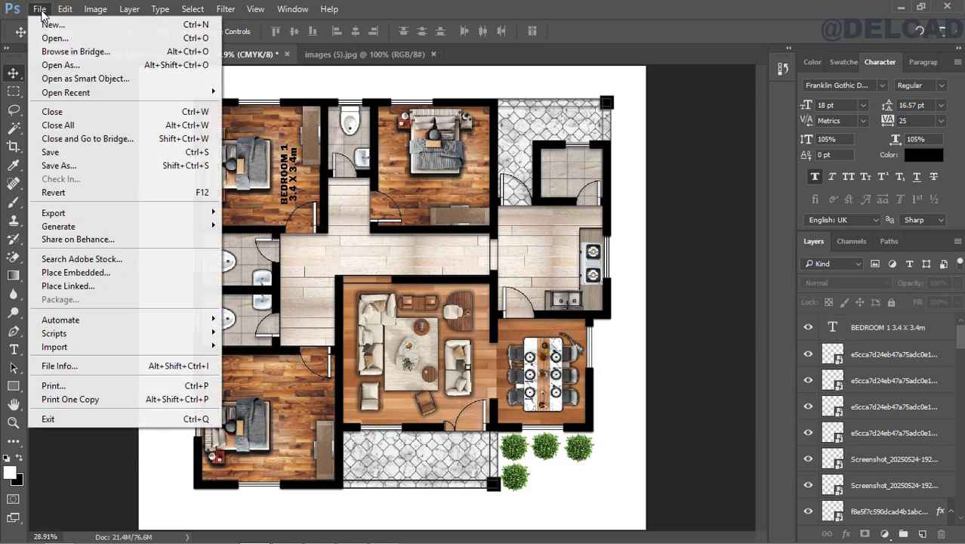
mouse_move(109, 99)
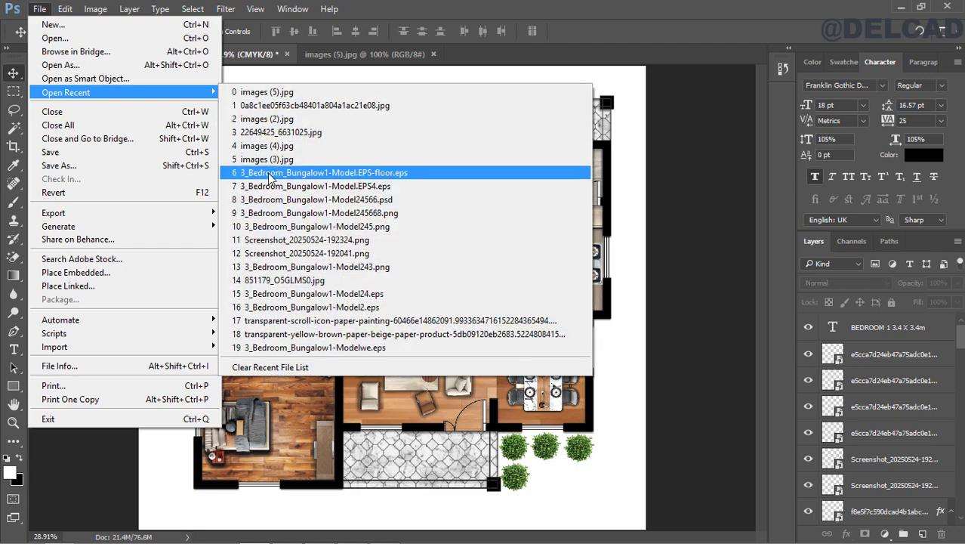
click(375, 175)
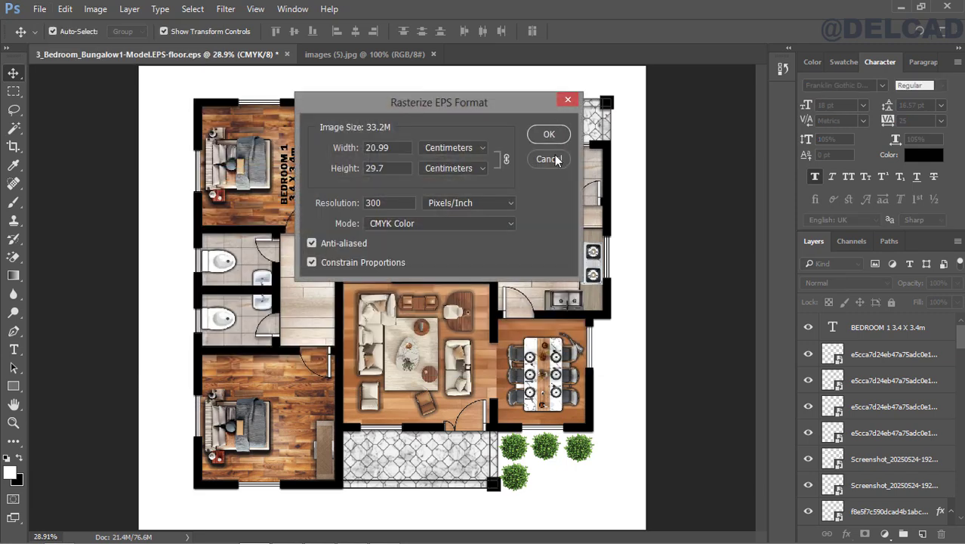
click(550, 159)
Step: Open the recent file 3_Bedroom_Bungalow1-Model24566.psd and examine the room names and dimensions on its labelled floor plan
click(40, 9)
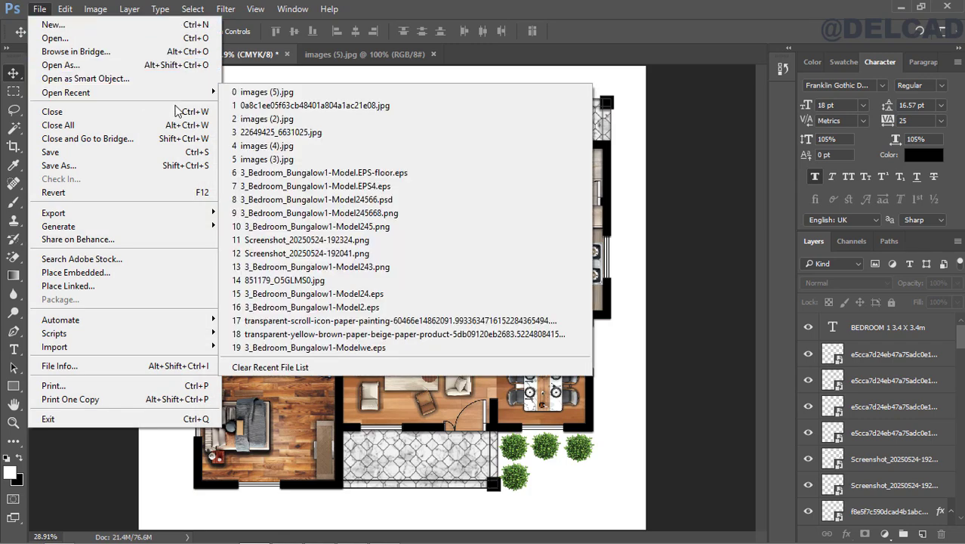
mouse_move(202, 92)
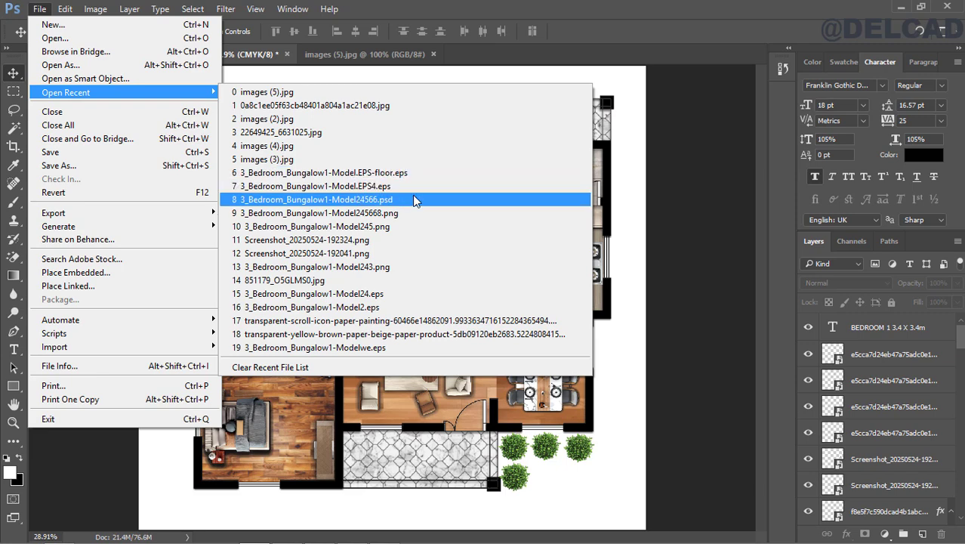
click(414, 200)
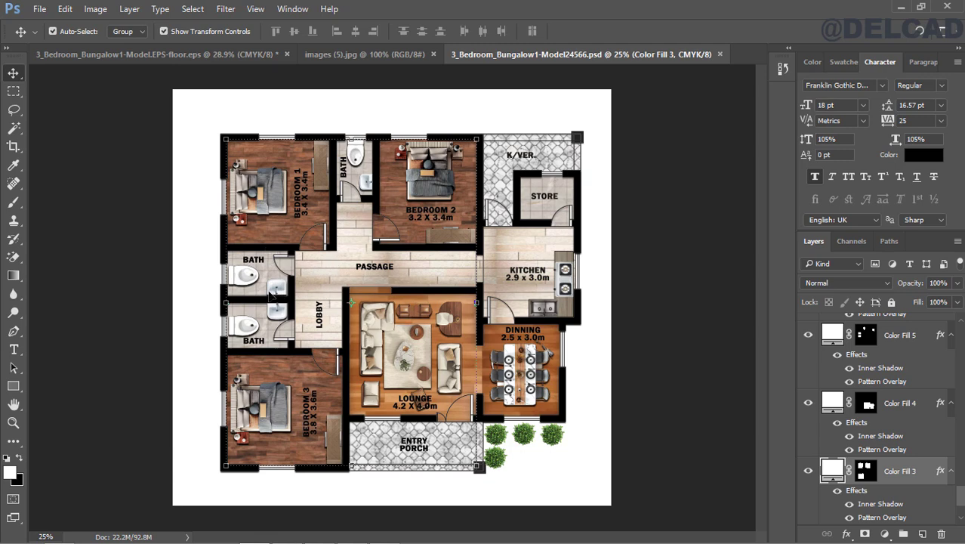
click(13, 422)
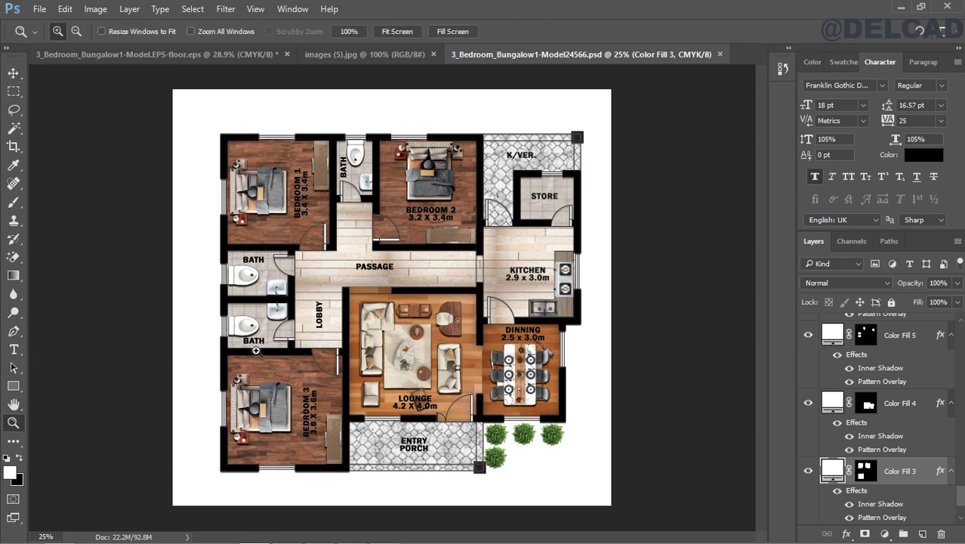
click(354, 282)
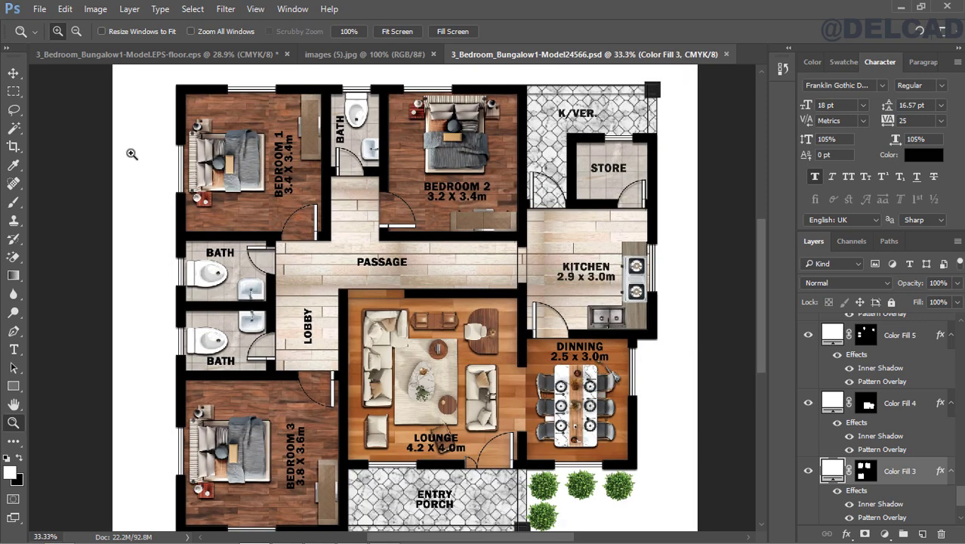
click(13, 72)
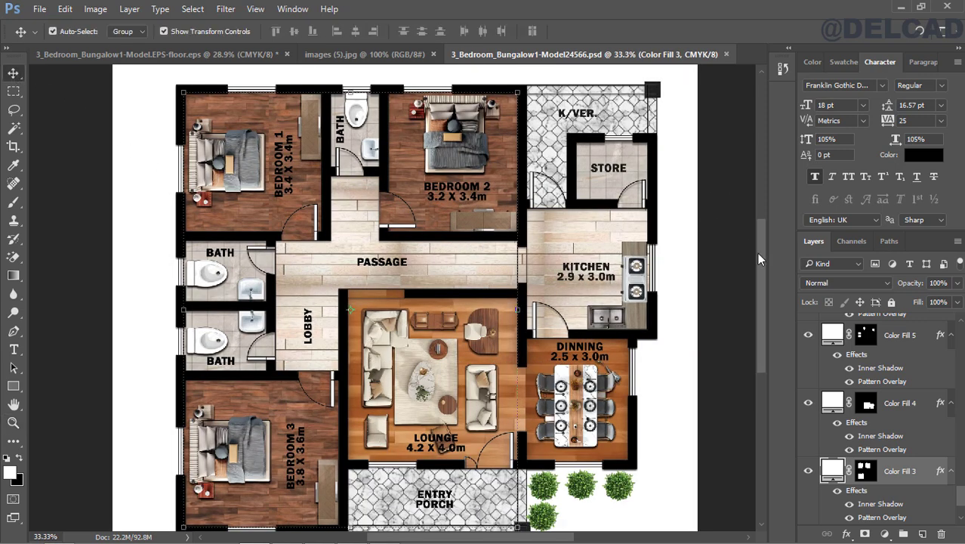
drag(759, 258, 763, 284)
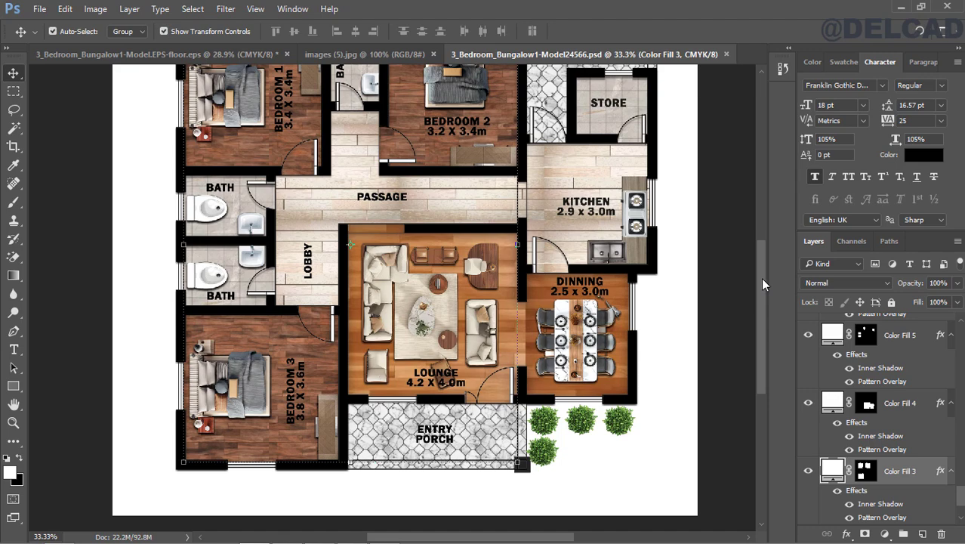
drag(762, 279, 752, 245)
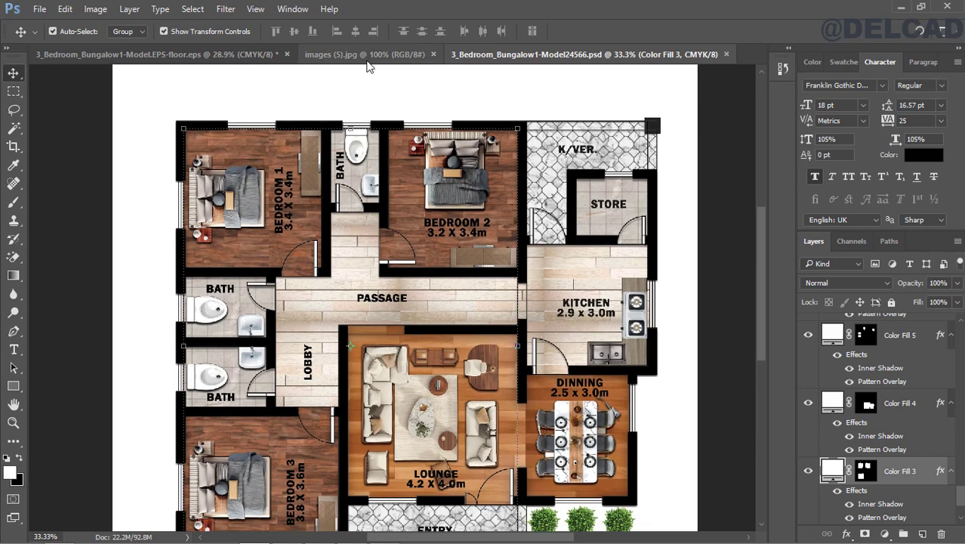
Step: Close images (5).jpg and compare the unlabelled bungalow plan with the labelled reference plan 3_Bedroom_Bungalow1-Model24566.psd
click(437, 50)
click(433, 54)
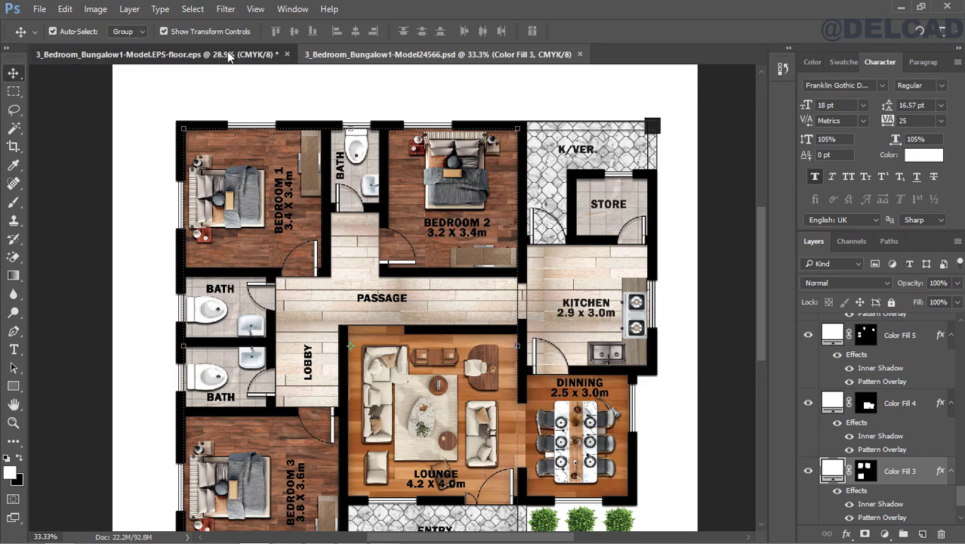
click(249, 54)
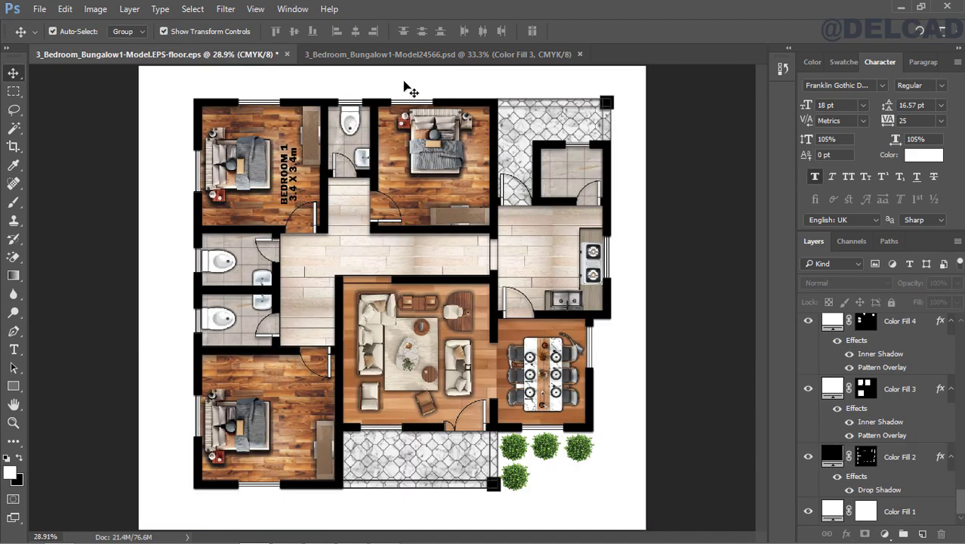
click(405, 57)
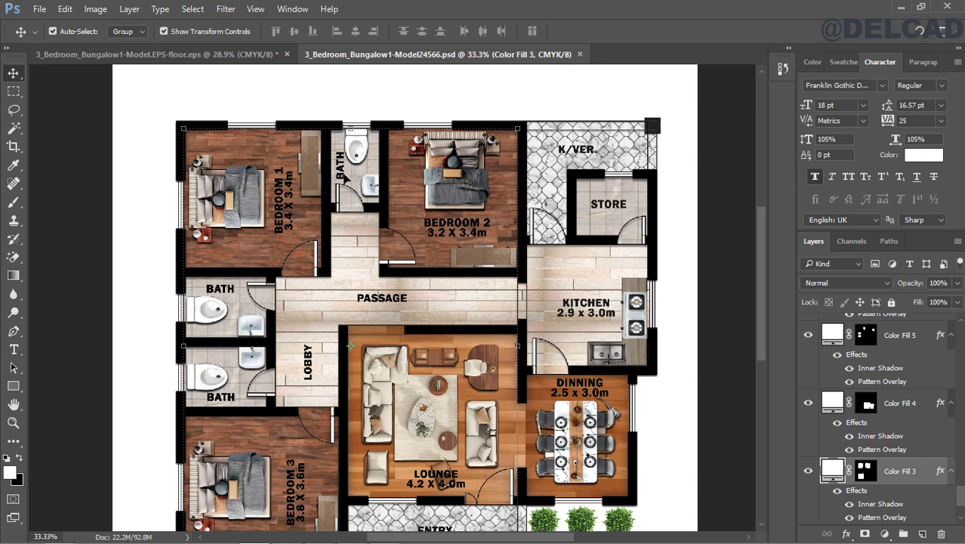
click(289, 208)
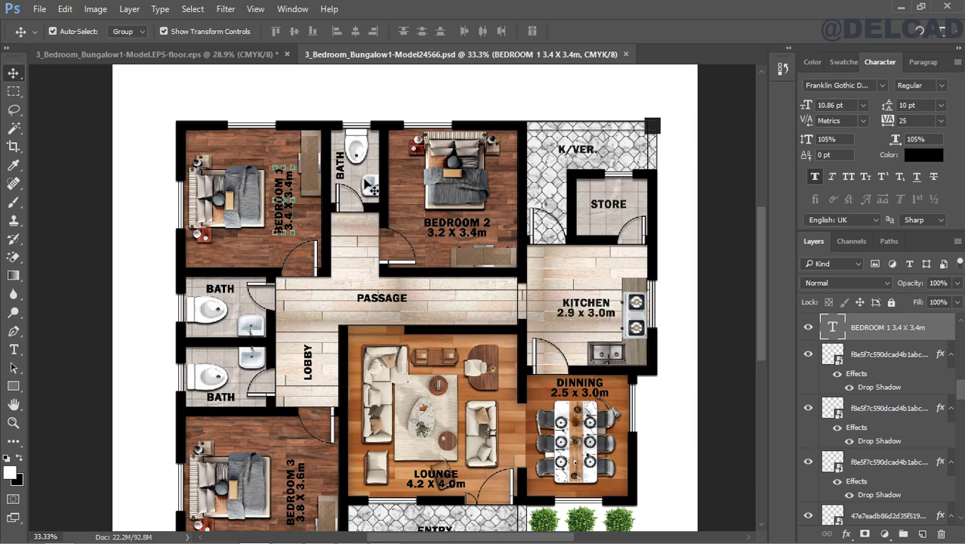
shift+click(344, 175)
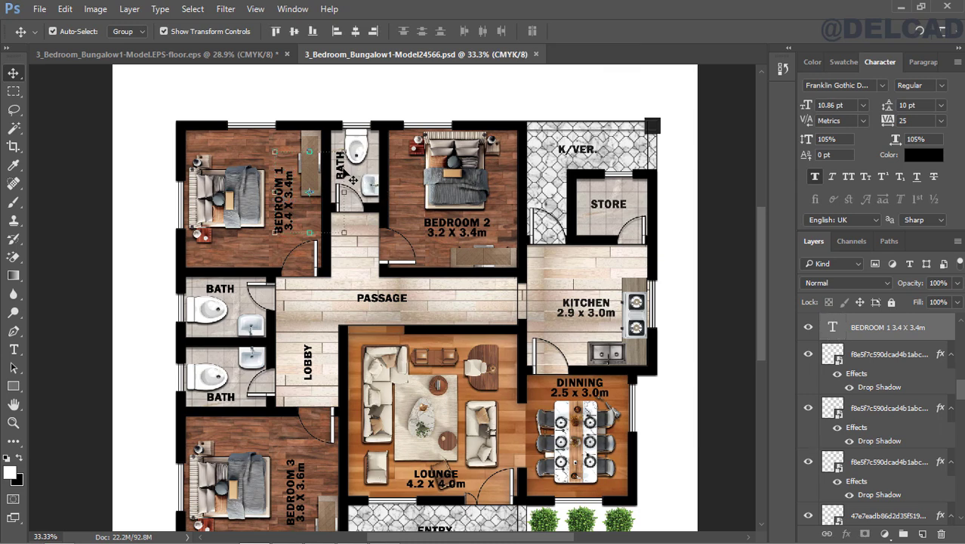
shift+click(451, 226)
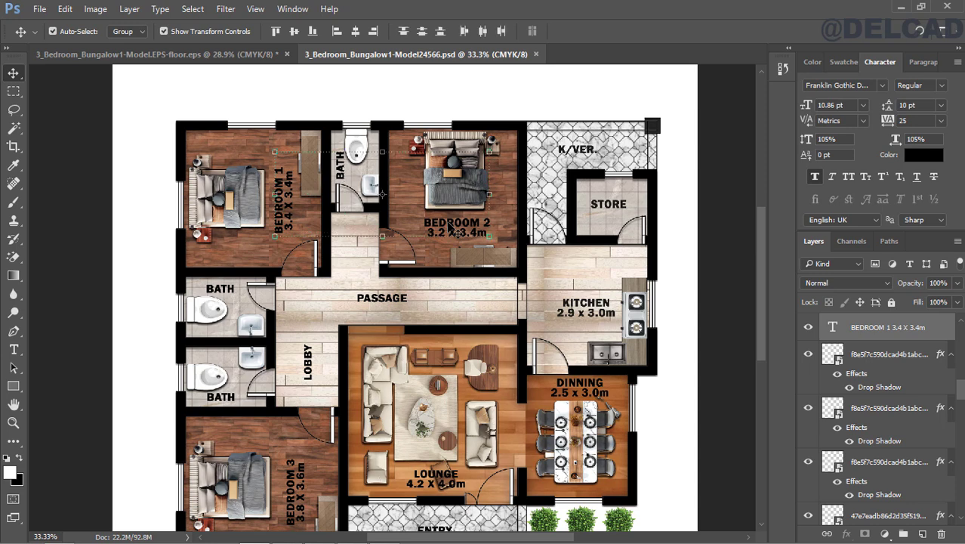
shift+click(614, 210)
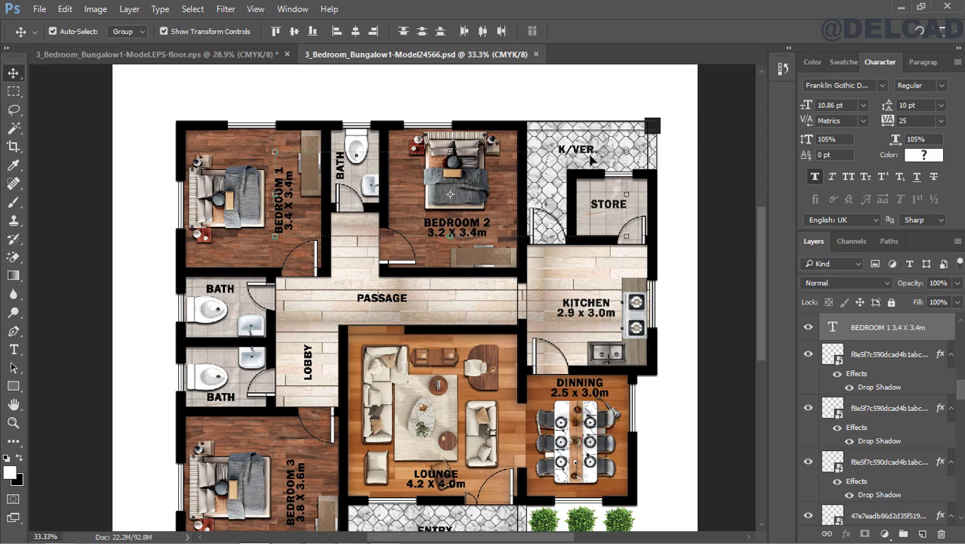
Step: Group all the room-label text layers, from BEDROOM 3 3.8 X 3.6m through BEDROOM 1 3.4 X 3.4m, in the reference file
drag(960, 369, 962, 344)
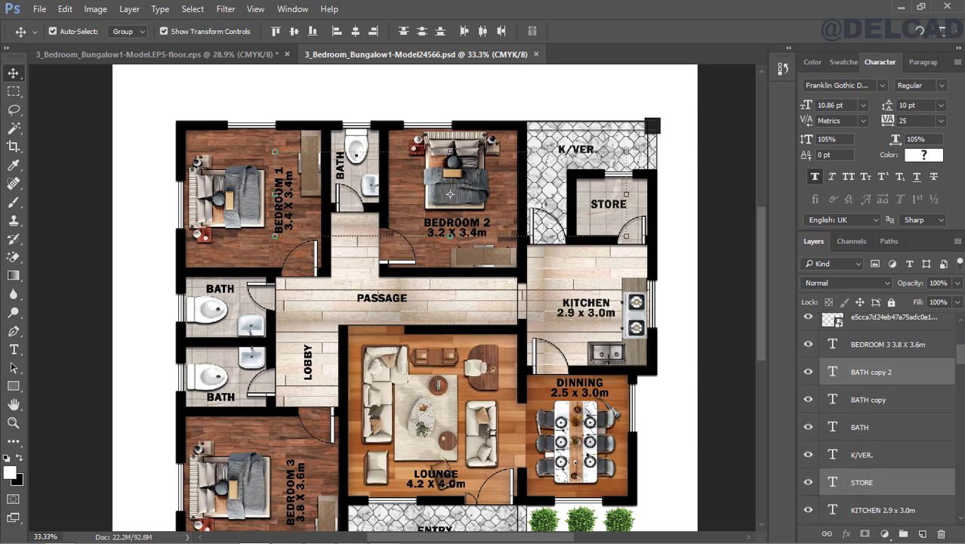
click(910, 349)
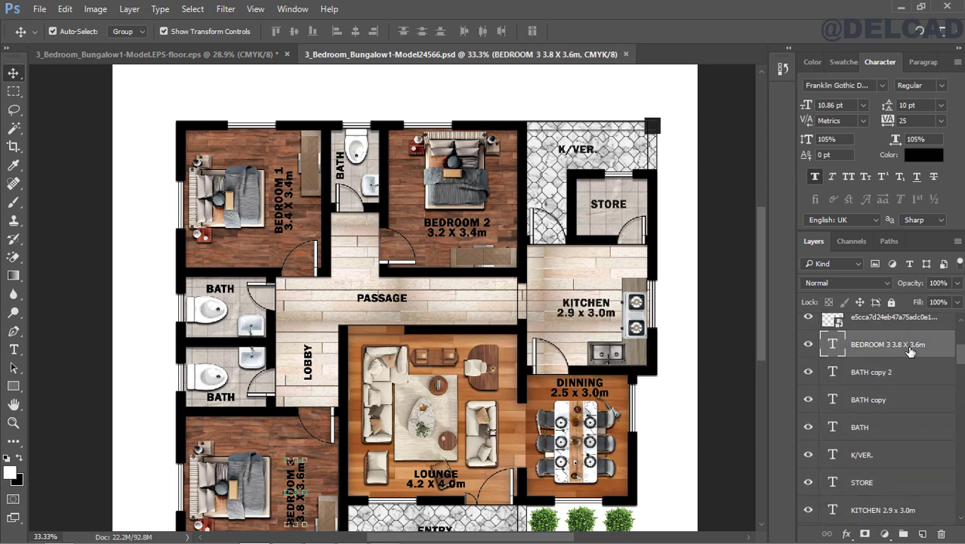
mouse_move(960, 357)
mouse_down()
mouse_move(960, 369)
mouse_move(961, 356)
mouse_up()
ctrl+click(939, 366)
ctrl+click(917, 394)
ctrl+click(911, 410)
ctrl+click(894, 441)
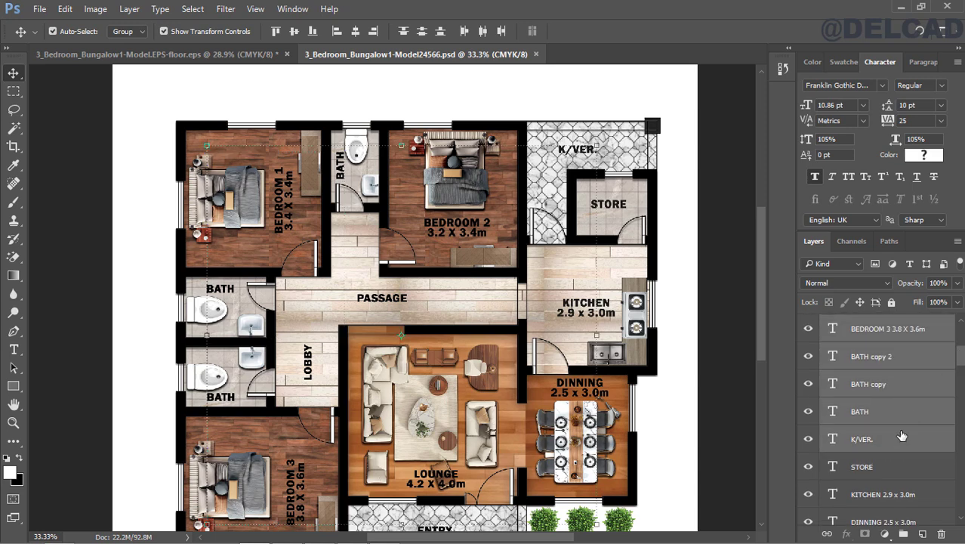
drag(960, 366, 961, 373)
ctrl+click(925, 381)
ctrl+click(907, 408)
ctrl+click(917, 430)
ctrl+click(920, 419)
ctrl+click(911, 450)
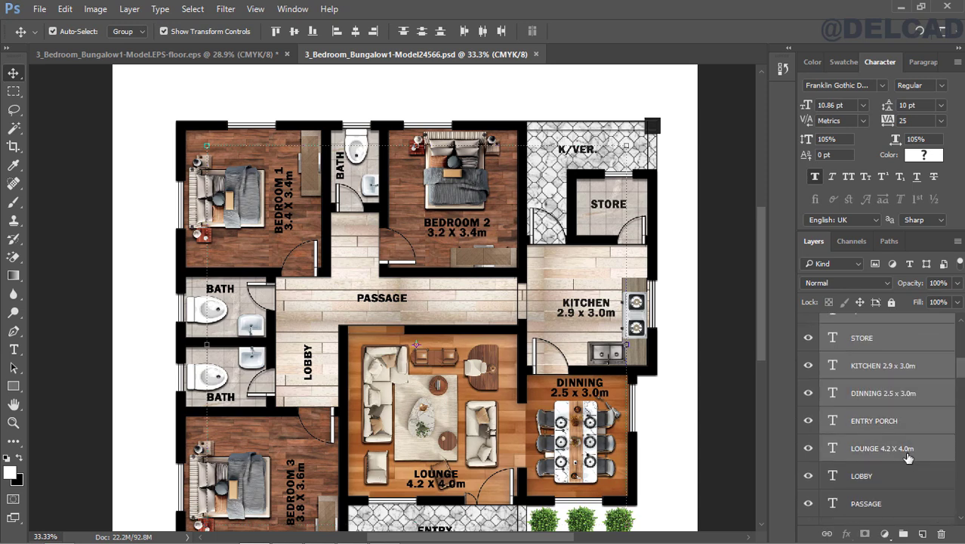
ctrl+click(910, 470)
drag(962, 371, 962, 380)
ctrl+click(929, 407)
ctrl+click(920, 435)
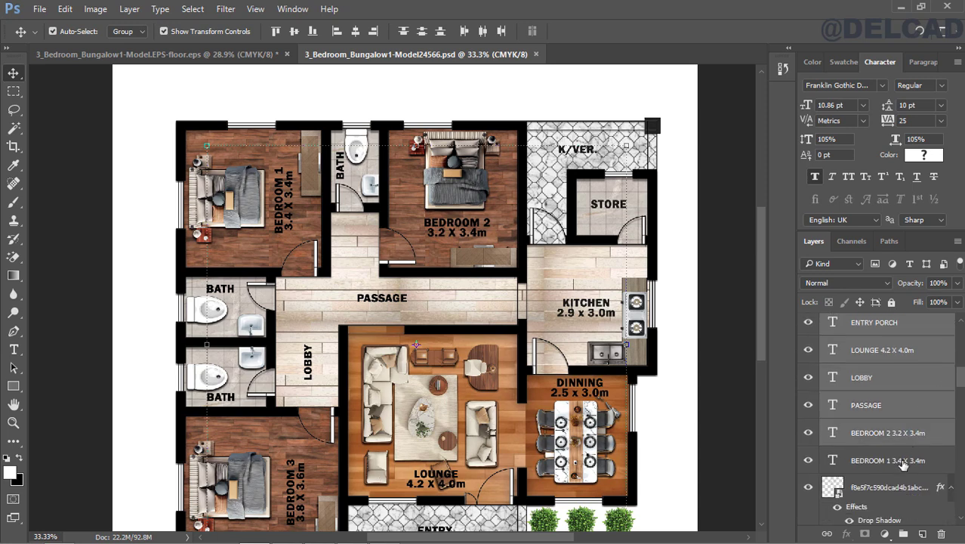
ctrl+click(903, 463)
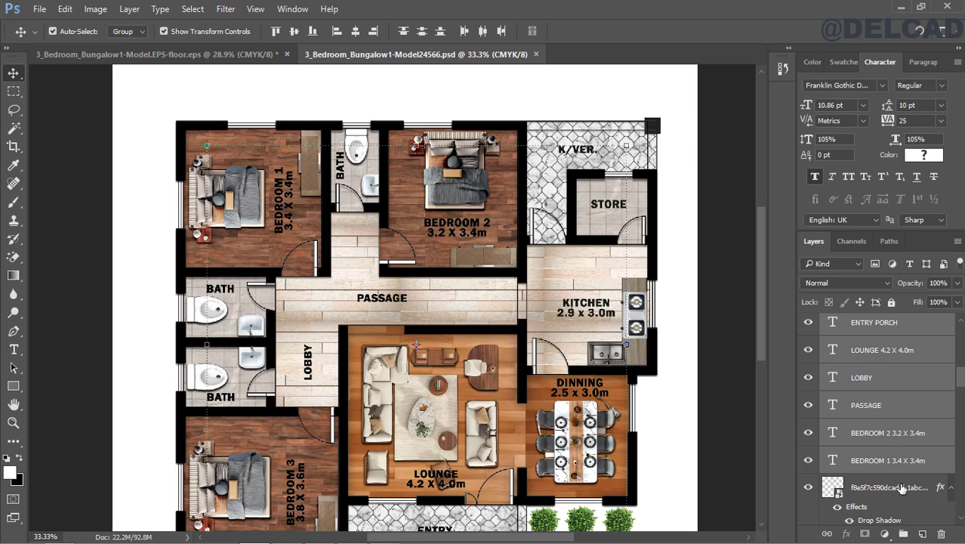
click(904, 533)
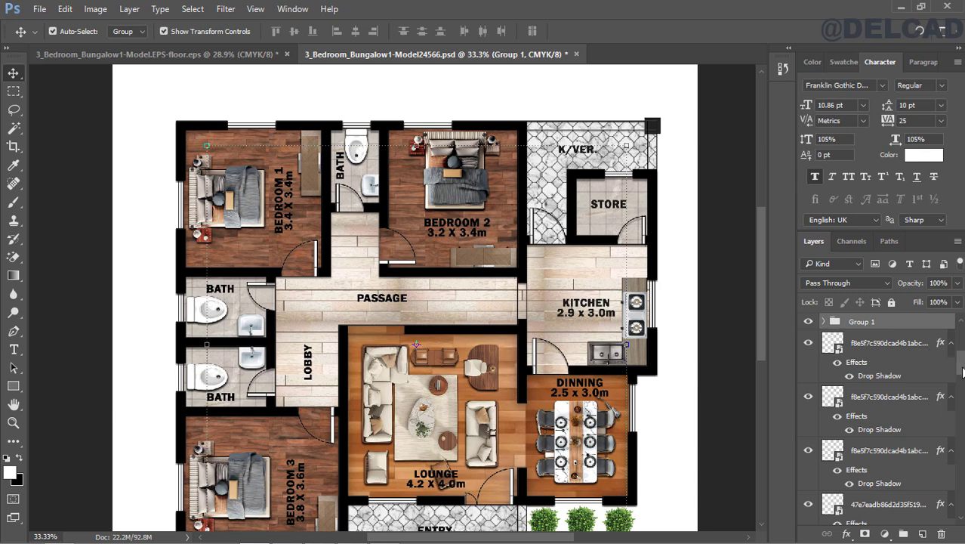
Step: Copy the label group into the 3_Bedroom_Bungalow1-Model.EPS-floor.eps plan and delete that plan's original Bedroom 1 label
drag(960, 359, 960, 353)
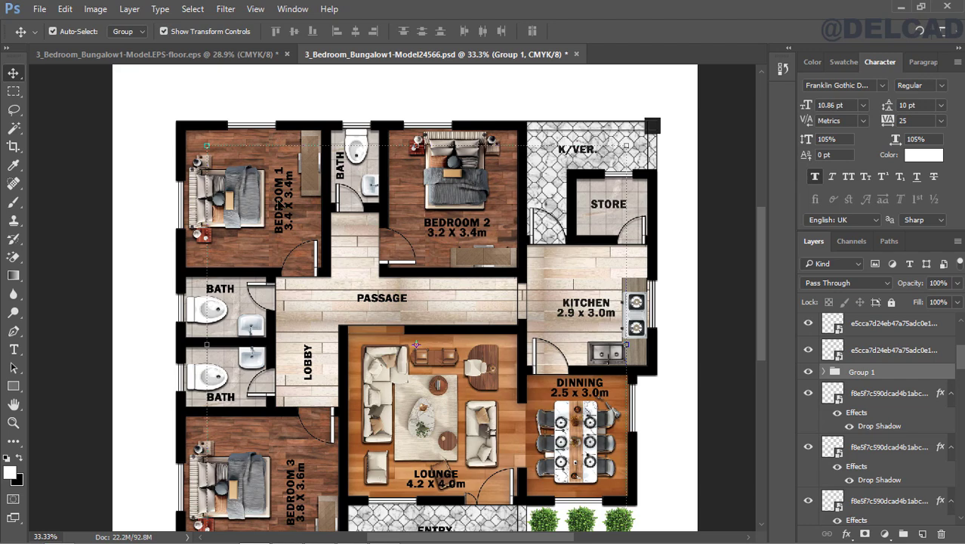
drag(280, 201, 435, 205)
click(290, 170)
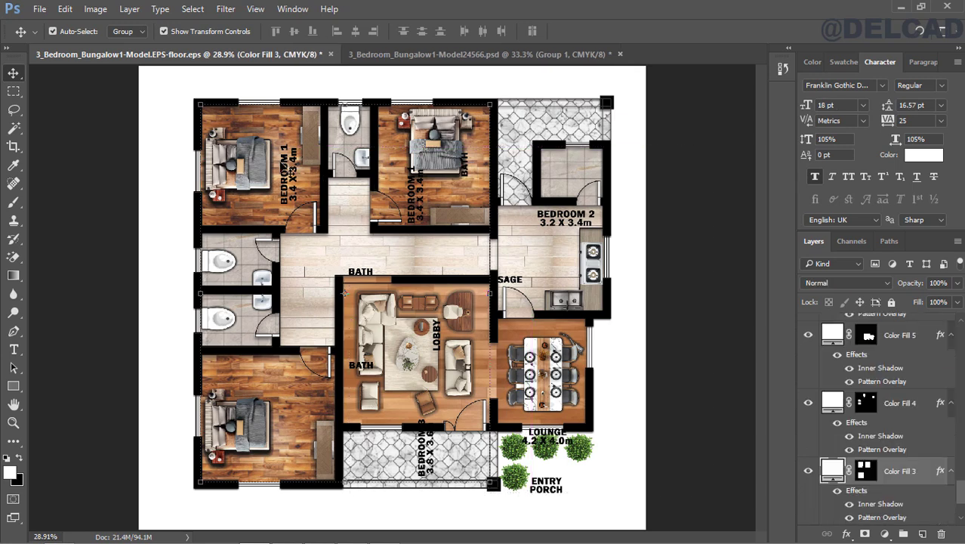
click(288, 171)
key(Delete)
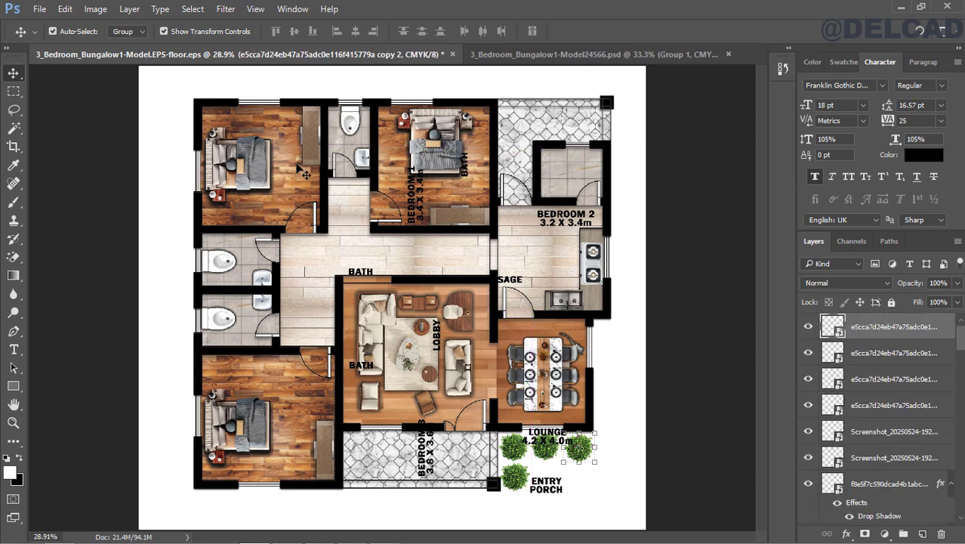
Step: Move the copied label group about 5.3 cm left and 1.2 cm up, and nudge it left and down to fit each label within its room
click(414, 188)
drag(414, 188, 284, 161)
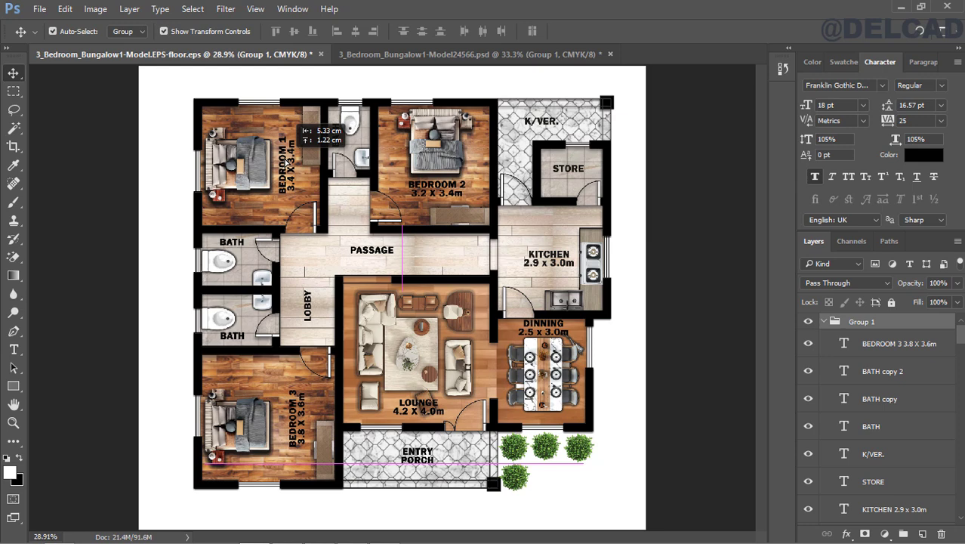
drag(284, 161, 284, 161)
key(Left)
key(Left)
key(Left)
key(Left)
key(Left)
key(Left)
key(Left)
key(Down)
key(Down)
key(Down)
key(Down)
key(Down)
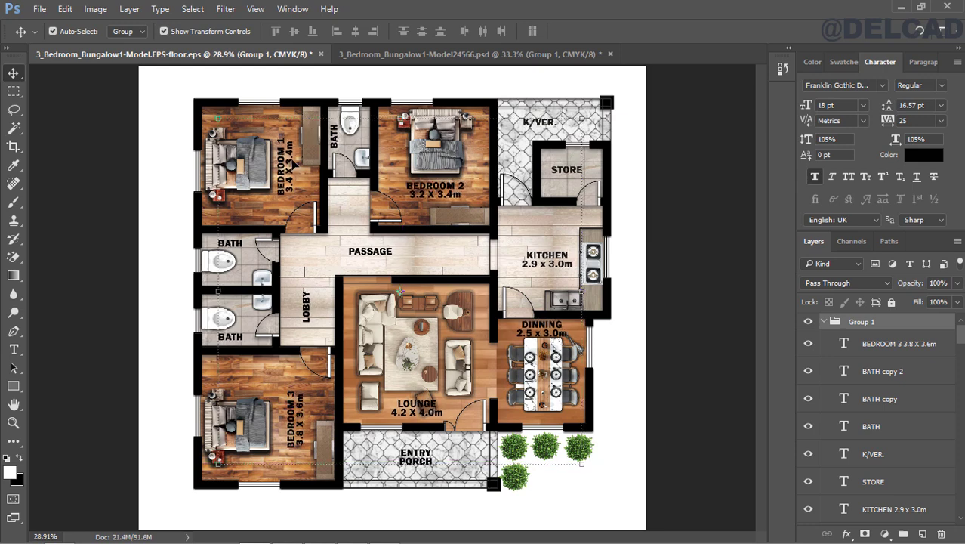
click(710, 223)
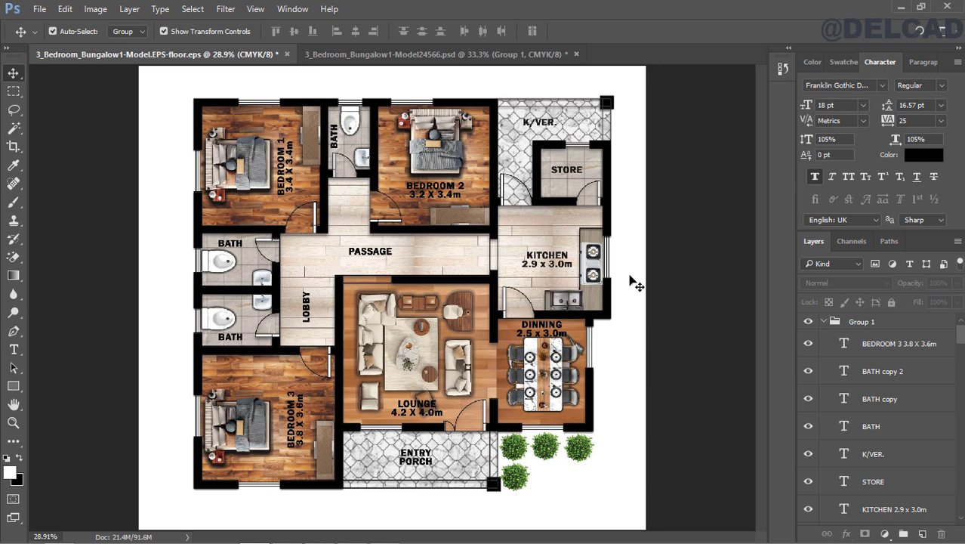
Step: Merge all visible layers of the labelled floor plan into a single layer
click(865, 322)
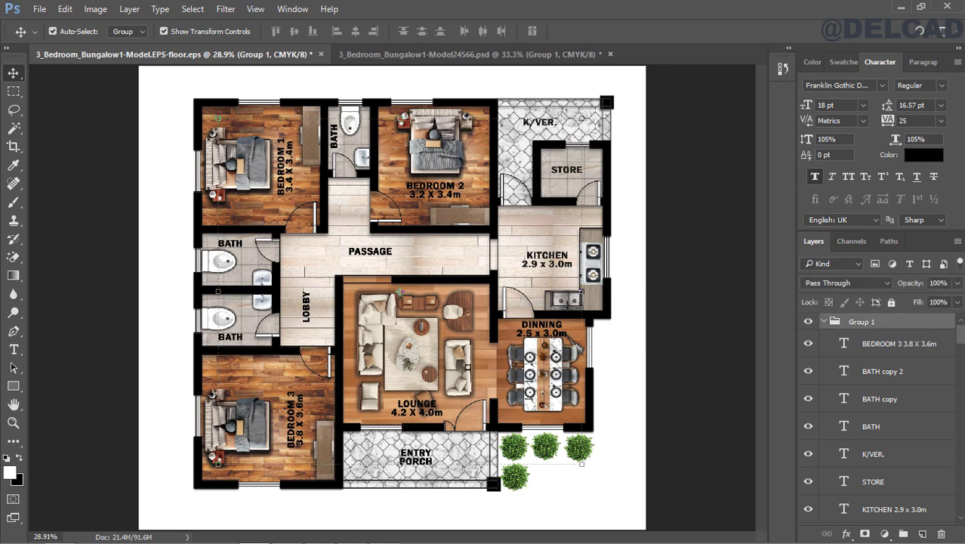
scroll(907, 363, down, 3)
right_click(899, 374)
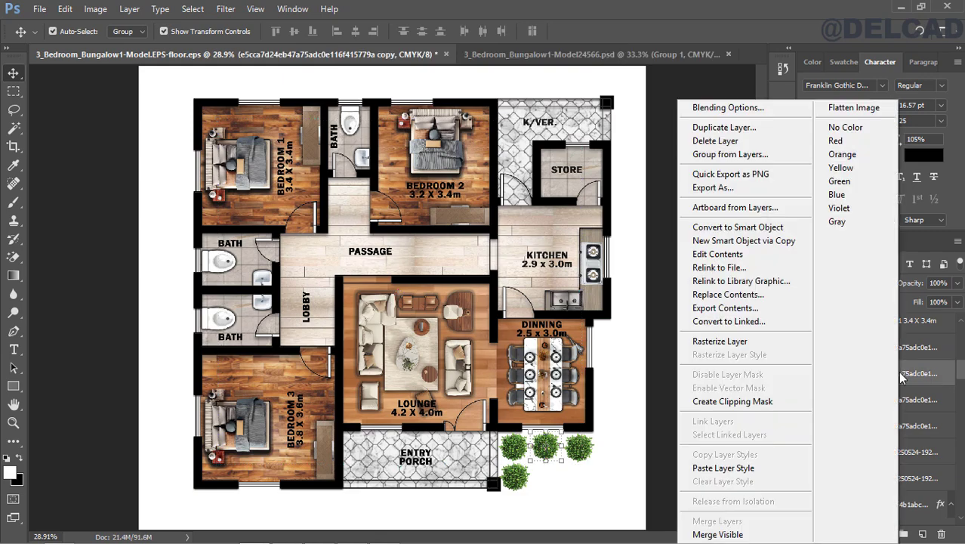
click(750, 535)
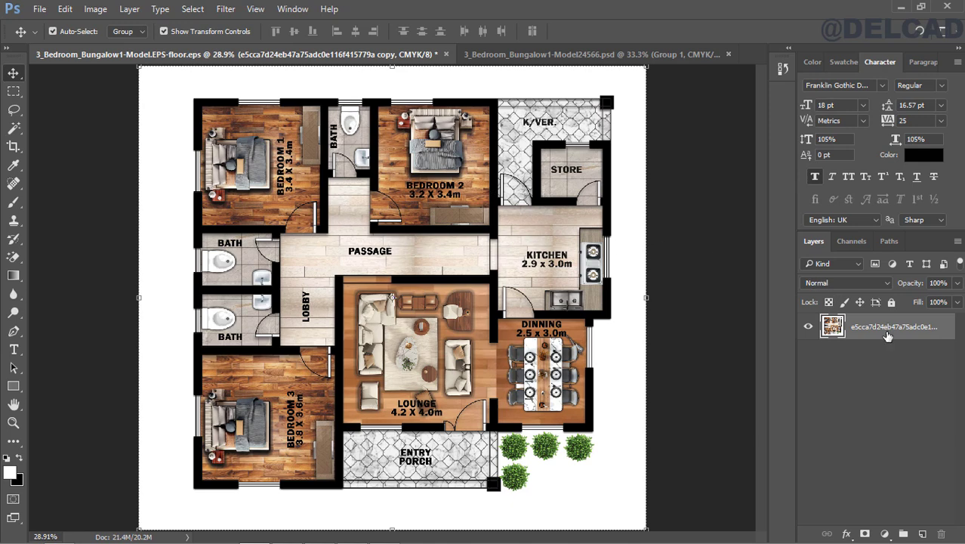
click(226, 9)
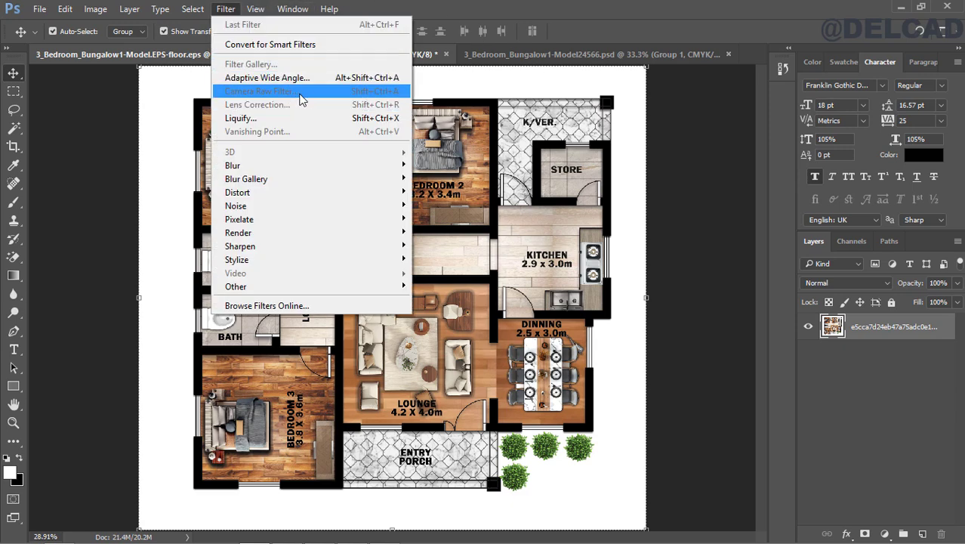
click(712, 248)
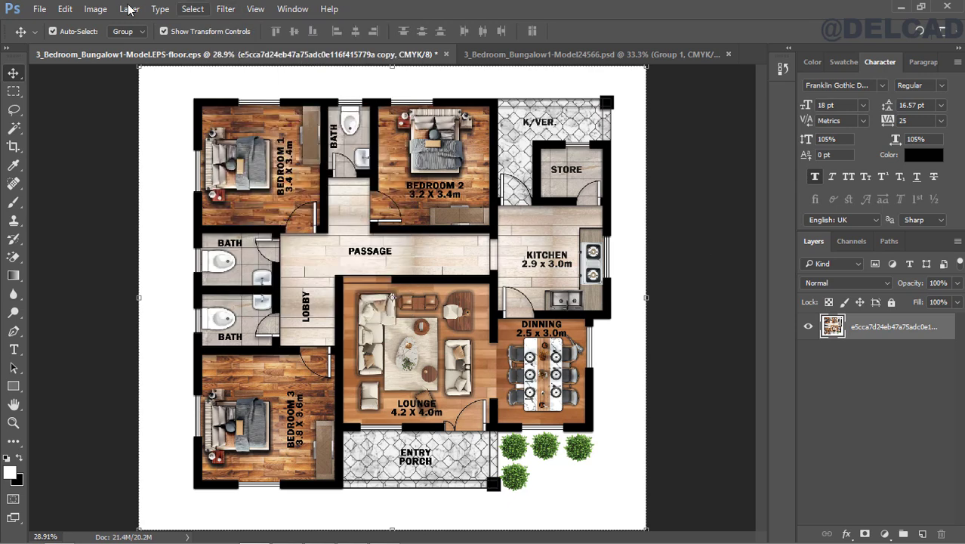
Step: Export the merged floor plan to the Documents folder under the file name 3_Bedroom_Bungalow1-Model.EPS-floor1
click(39, 9)
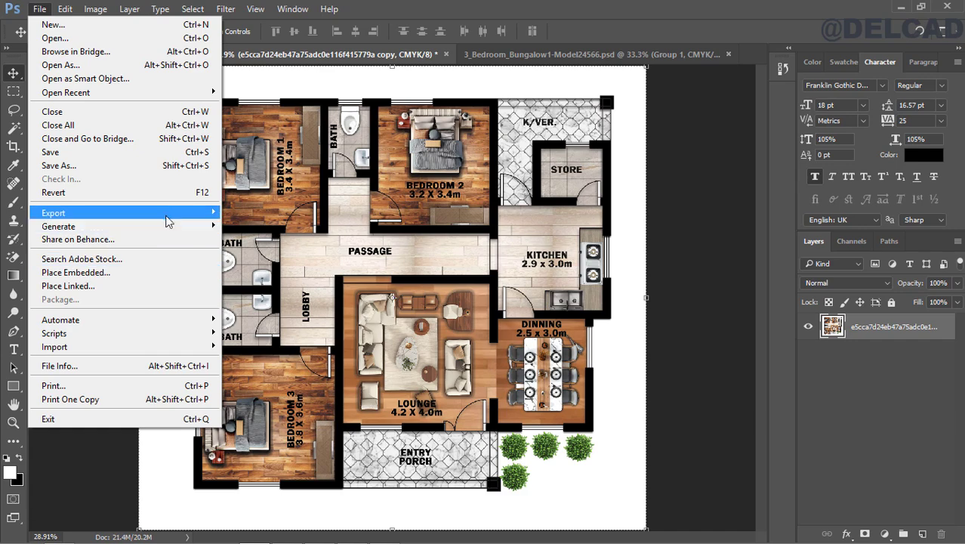
mouse_move(170, 217)
click(236, 213)
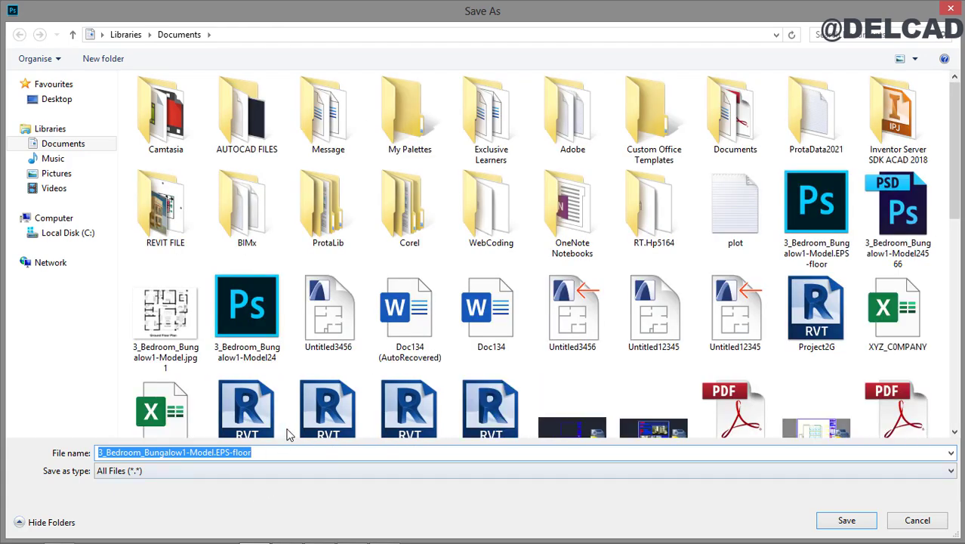
click(277, 452)
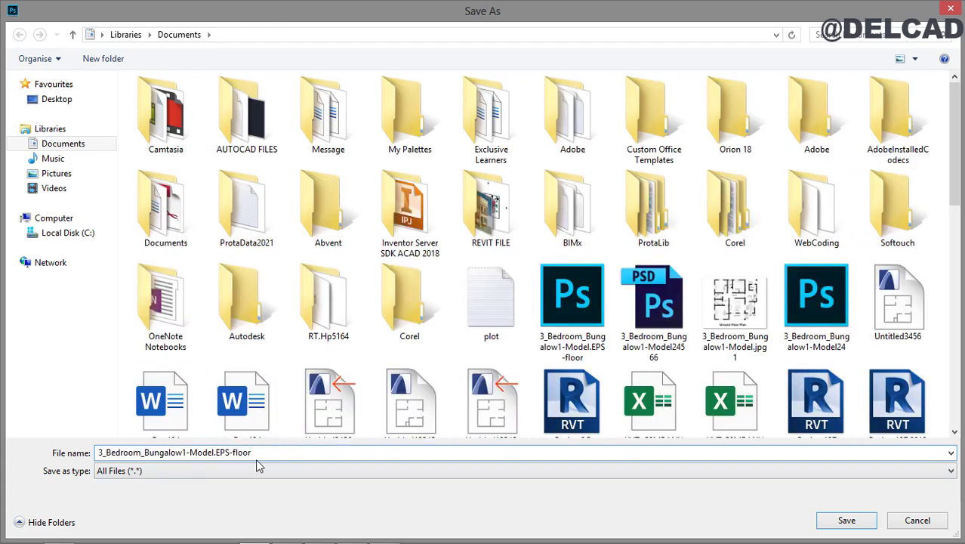
text(1)
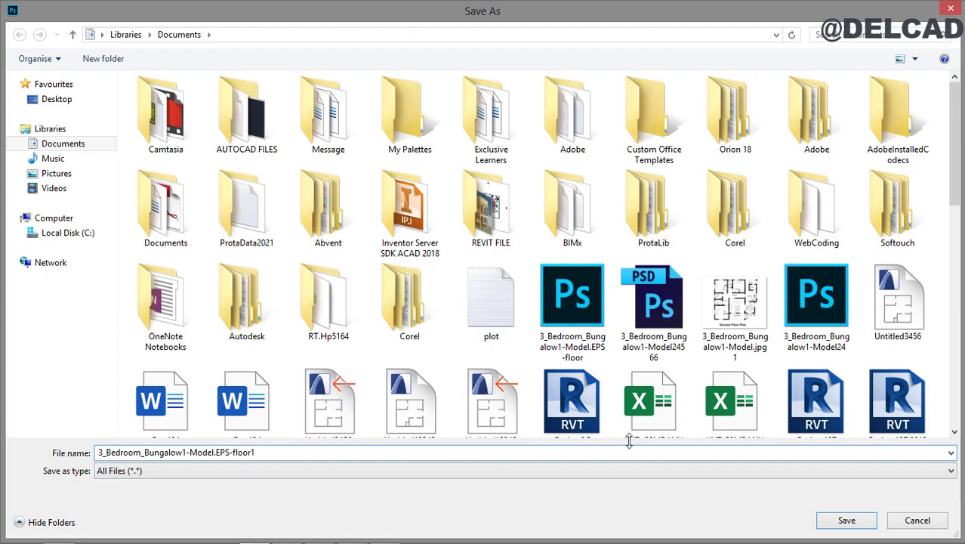
click(845, 519)
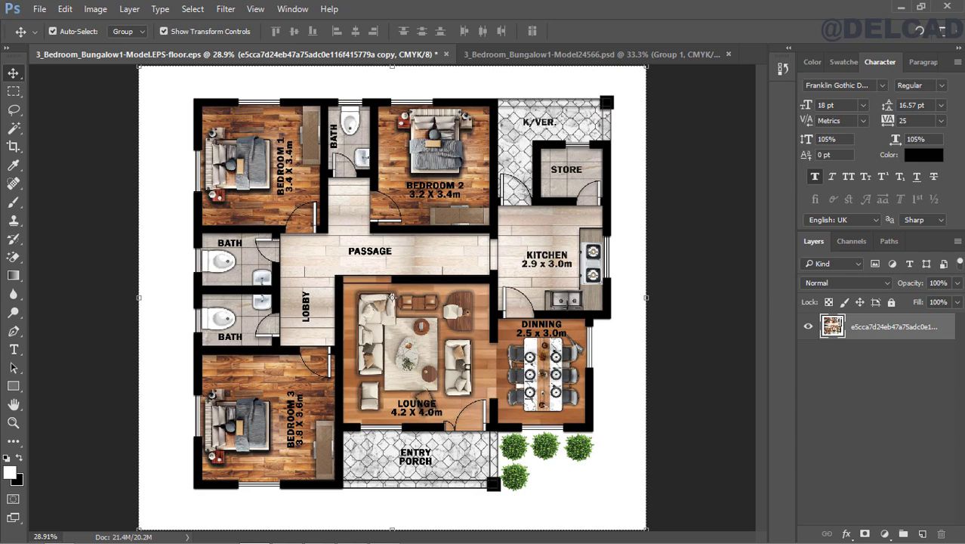
Step: Switch to File Explorer, refresh the Documents folder and open the exported 3_Bedroom_Bungalow1-Model.EPS-floor1 image in Photoshop
click(62, 535)
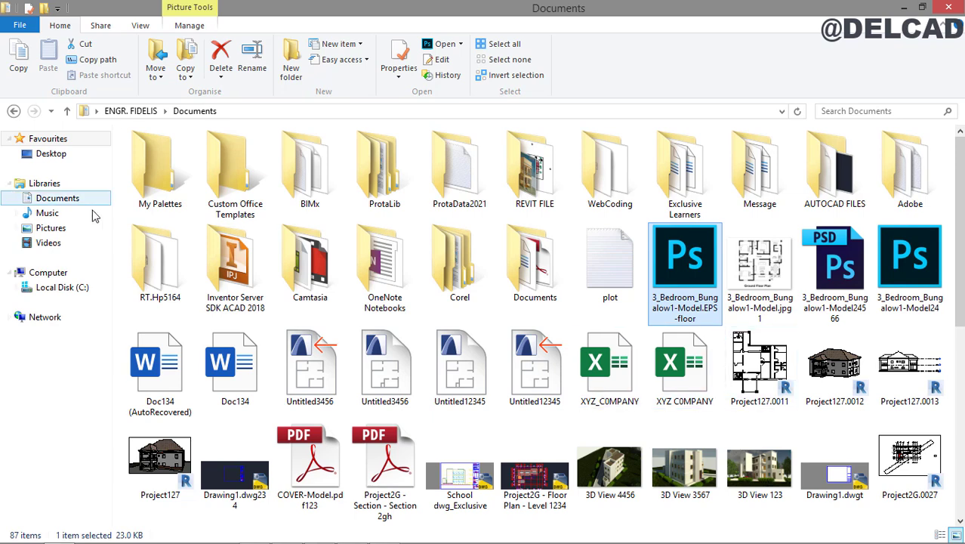
right_click(193, 319)
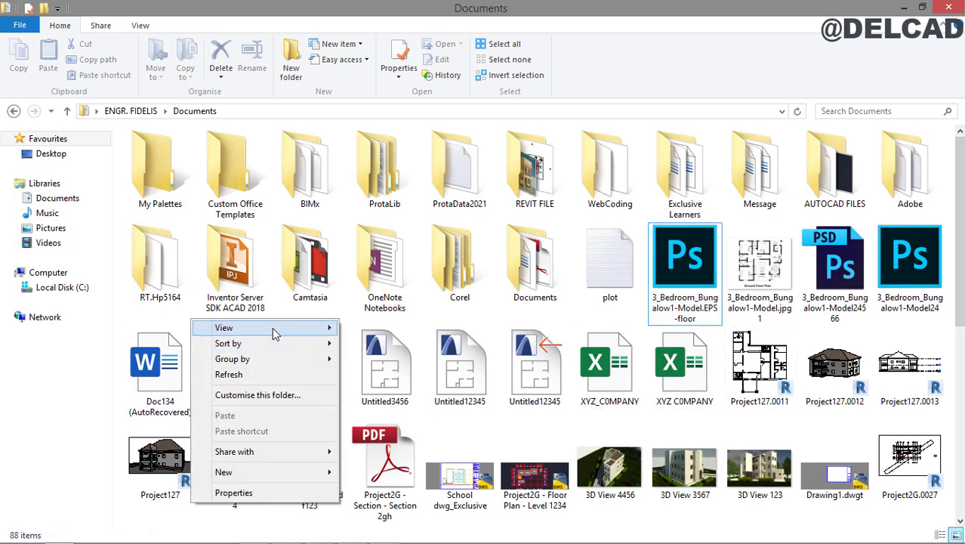
click(228, 374)
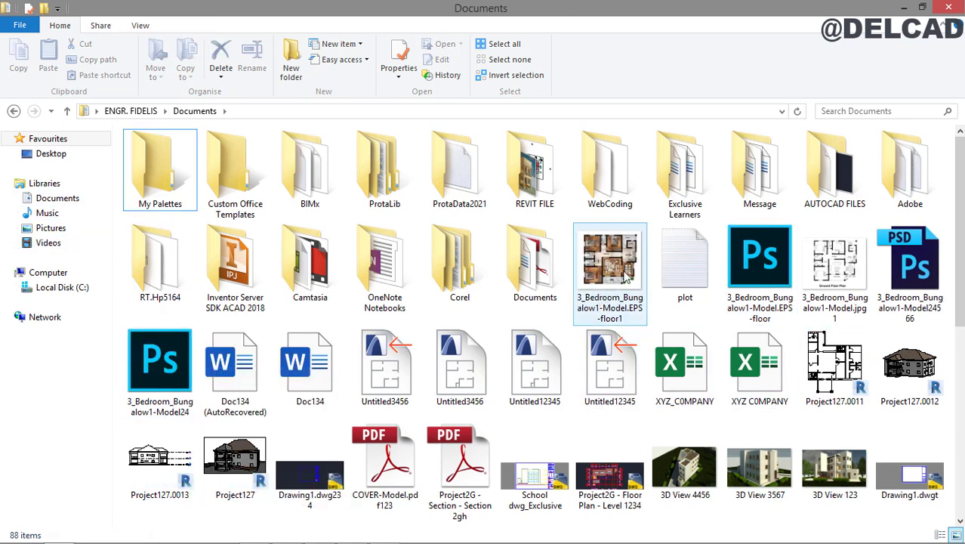
click(613, 254)
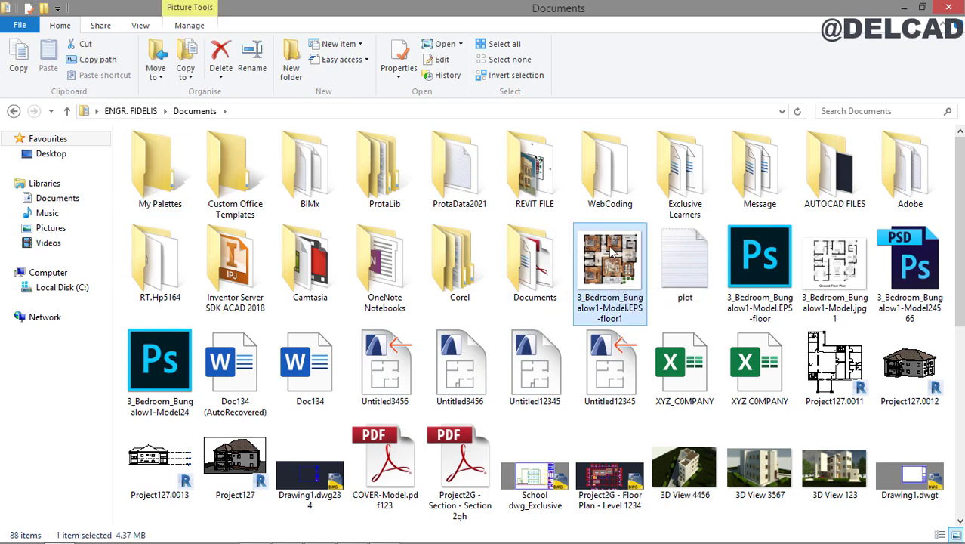
right_click(613, 253)
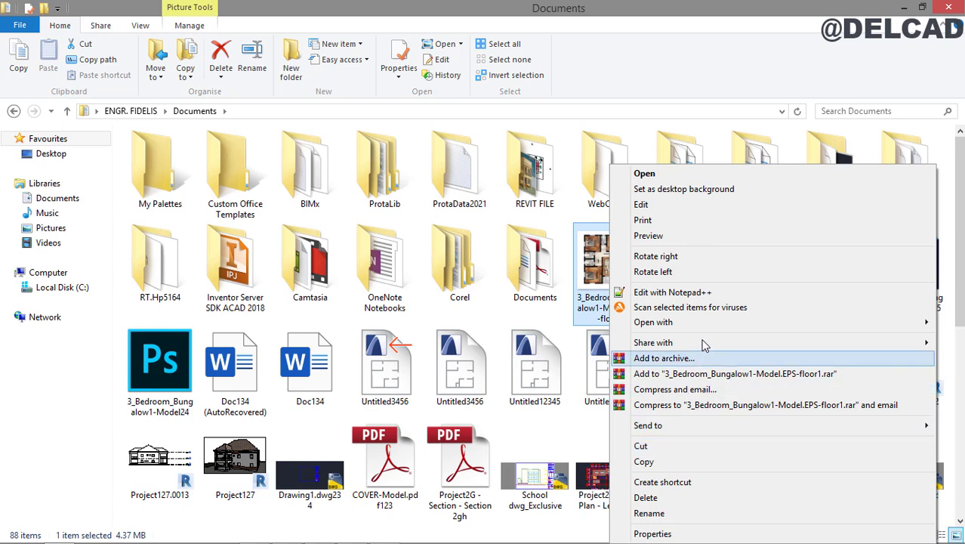
mouse_move(651, 323)
click(543, 322)
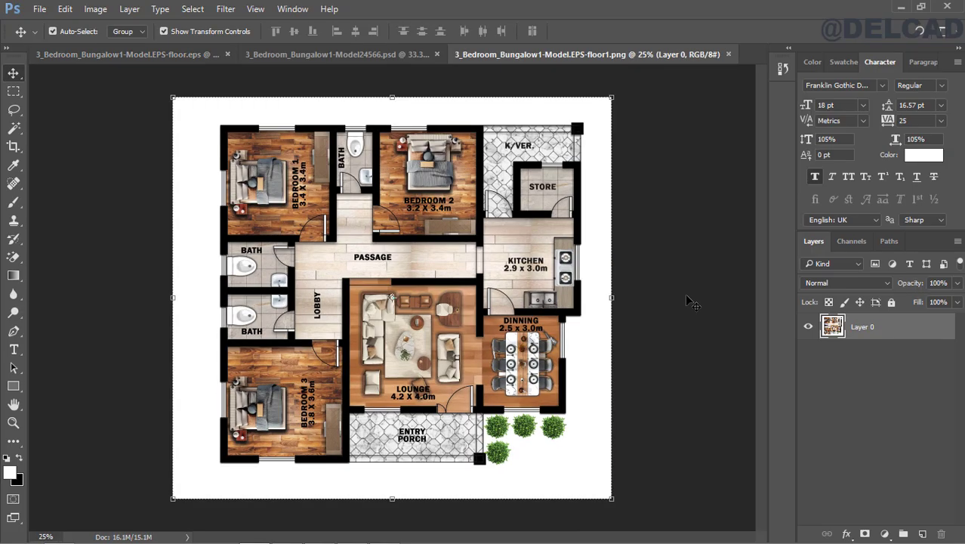
Step: Open the Camera Raw filter on the exported floor plan image and look through its basic, tone curve and detail adjustments
click(13, 423)
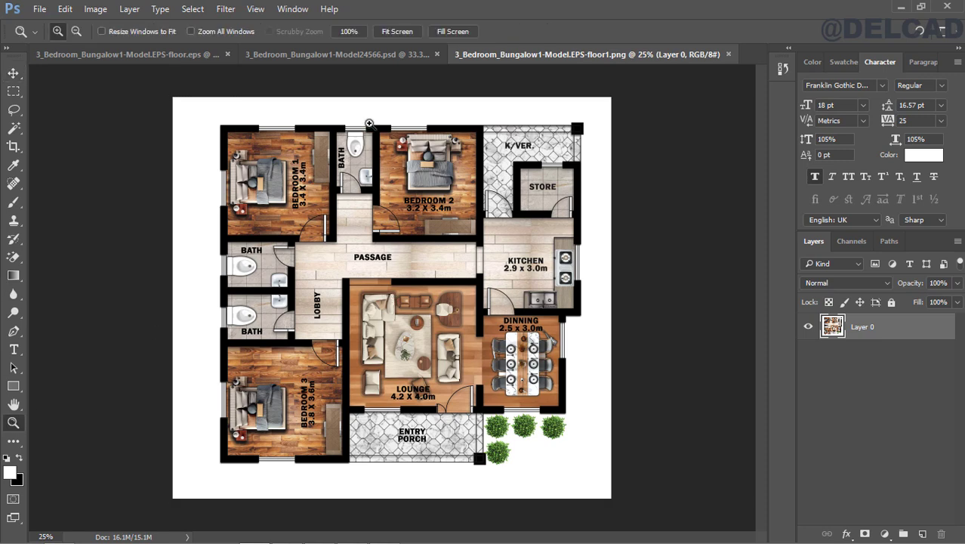
click(400, 33)
click(13, 73)
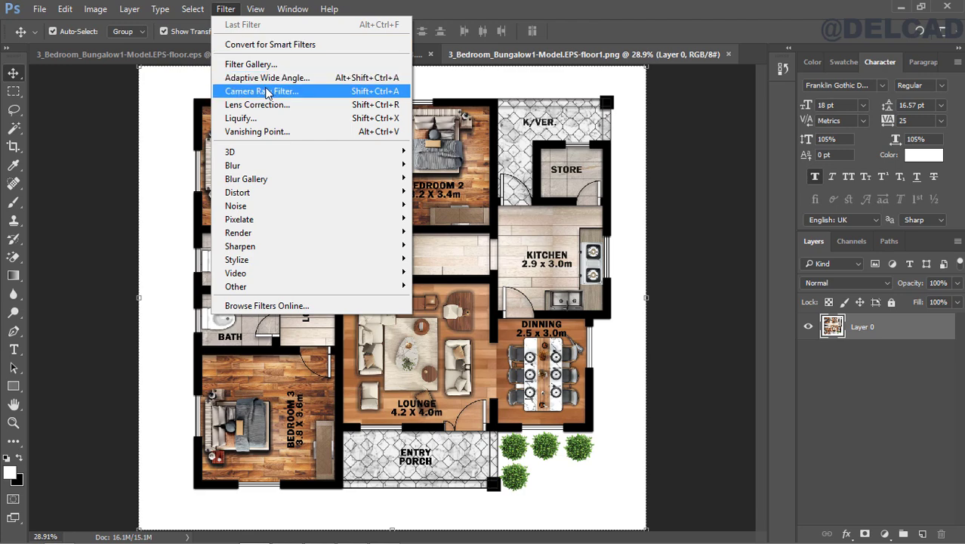
click(266, 91)
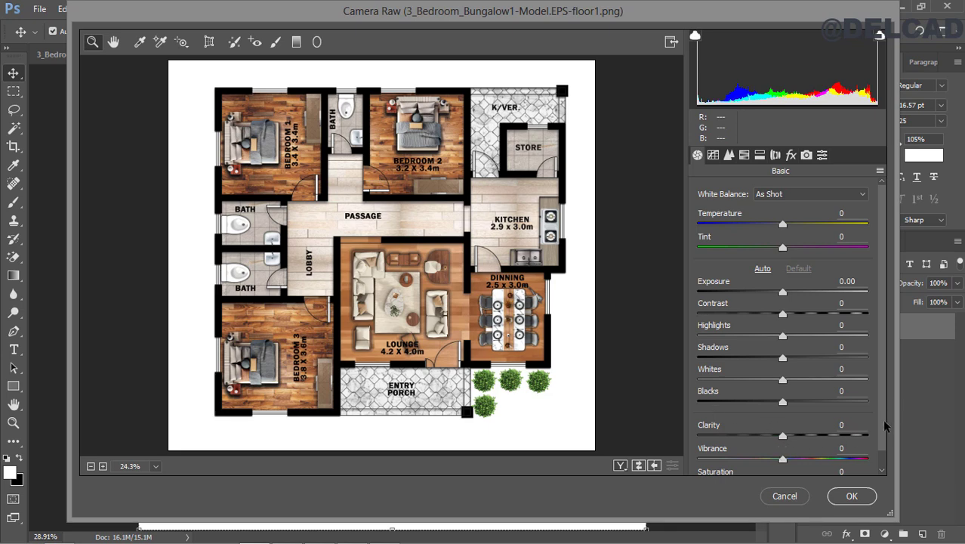
scroll(885, 427, down, 1)
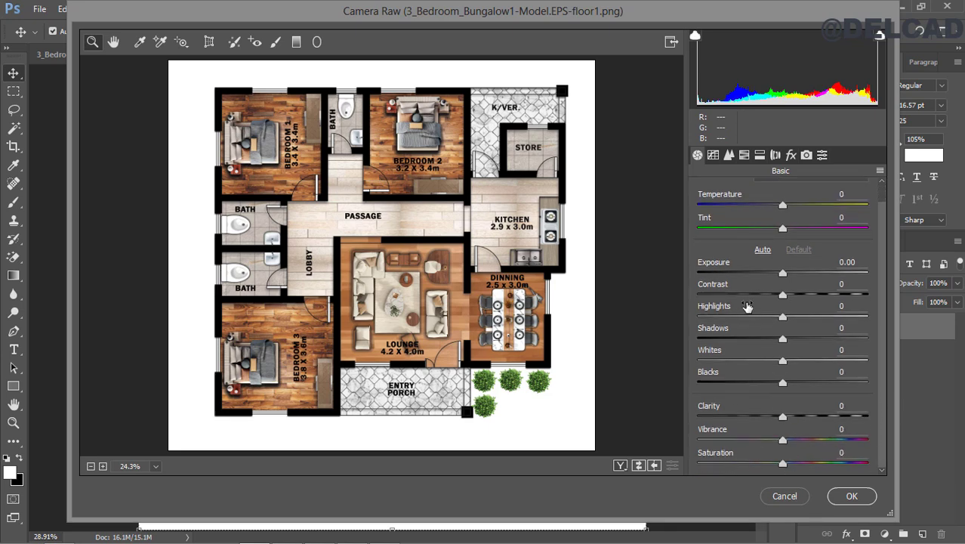
click(712, 156)
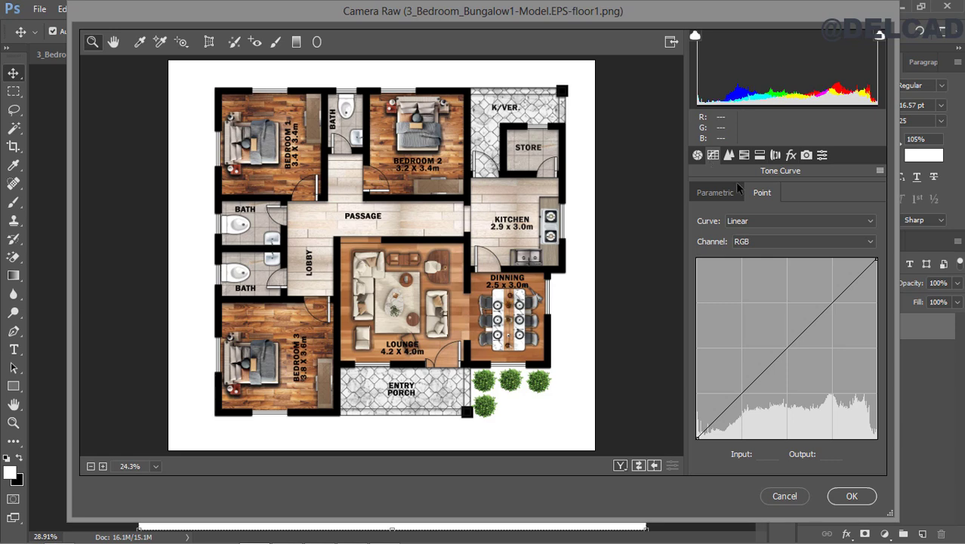
click(729, 156)
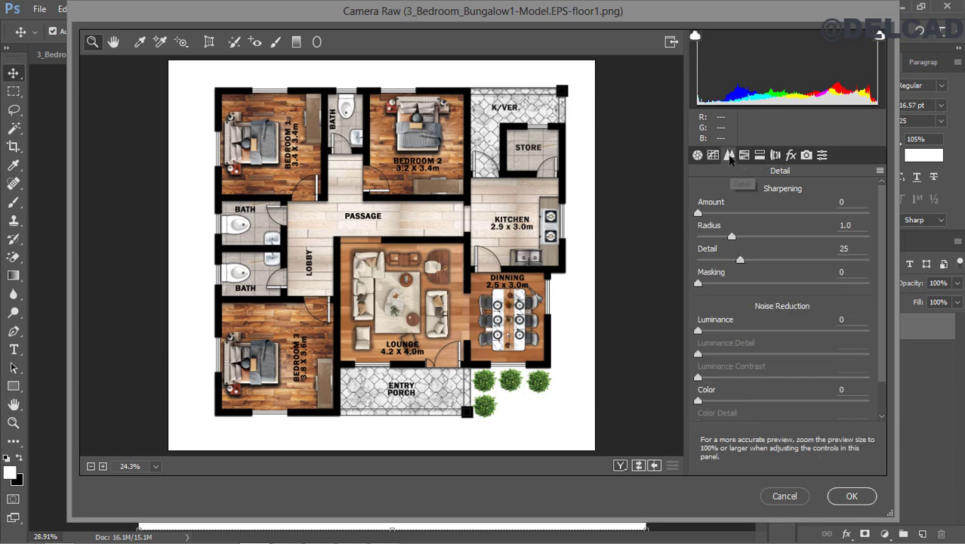
click(696, 157)
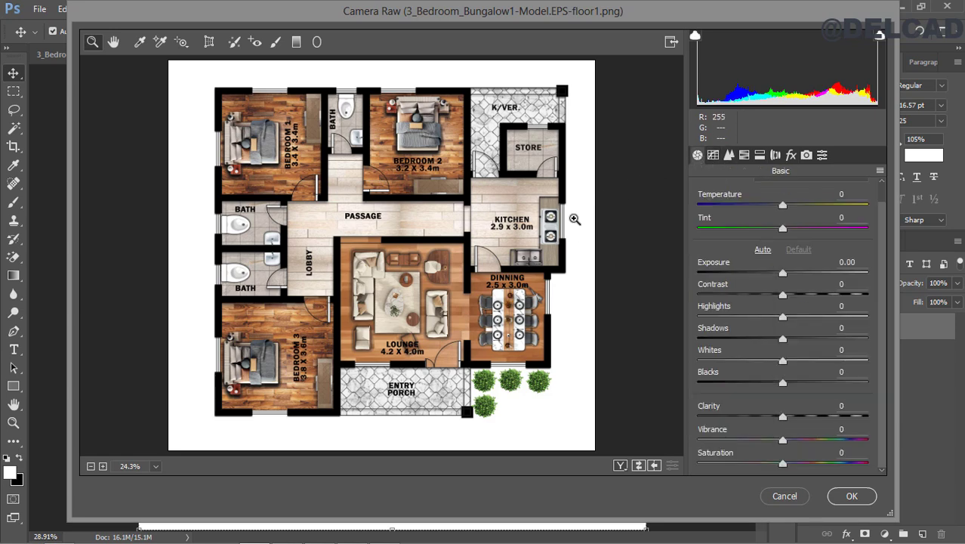
Step: Compare the Untitled190 and Untitled22 Camera Raw presets on the floor plan and apply Untitled190
click(823, 156)
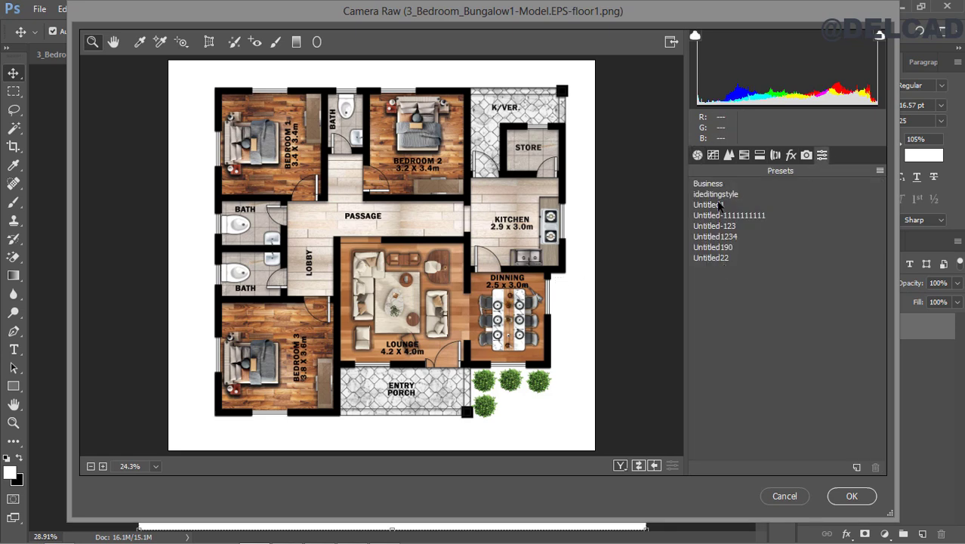
click(723, 249)
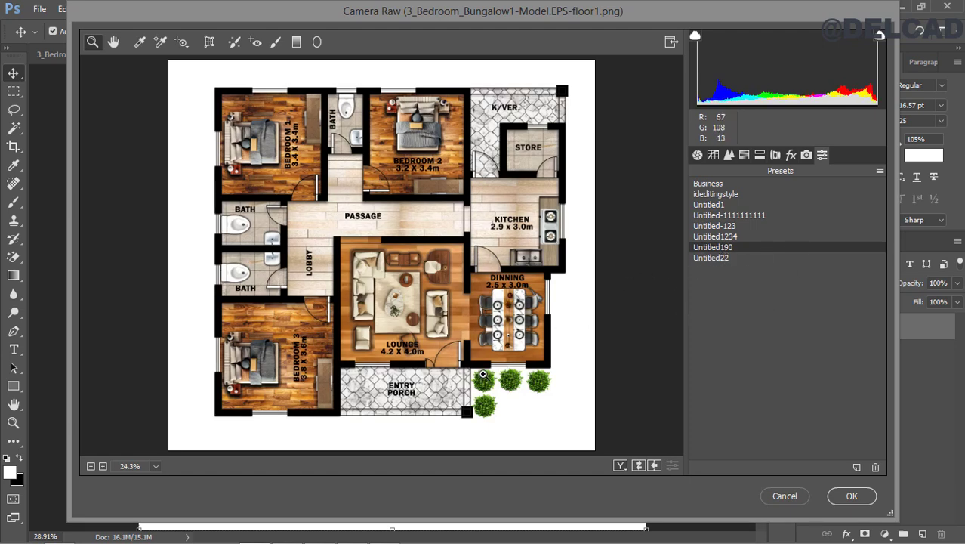
click(713, 258)
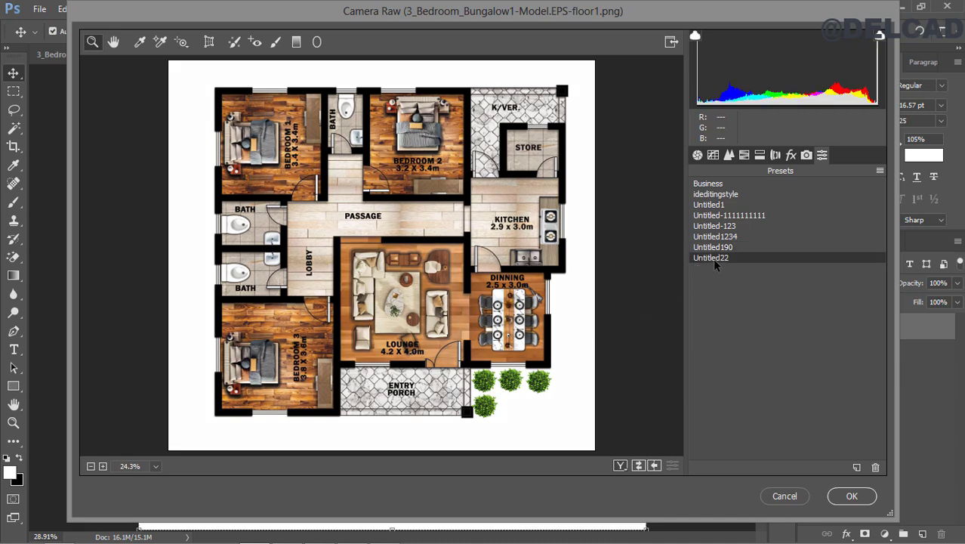
click(717, 249)
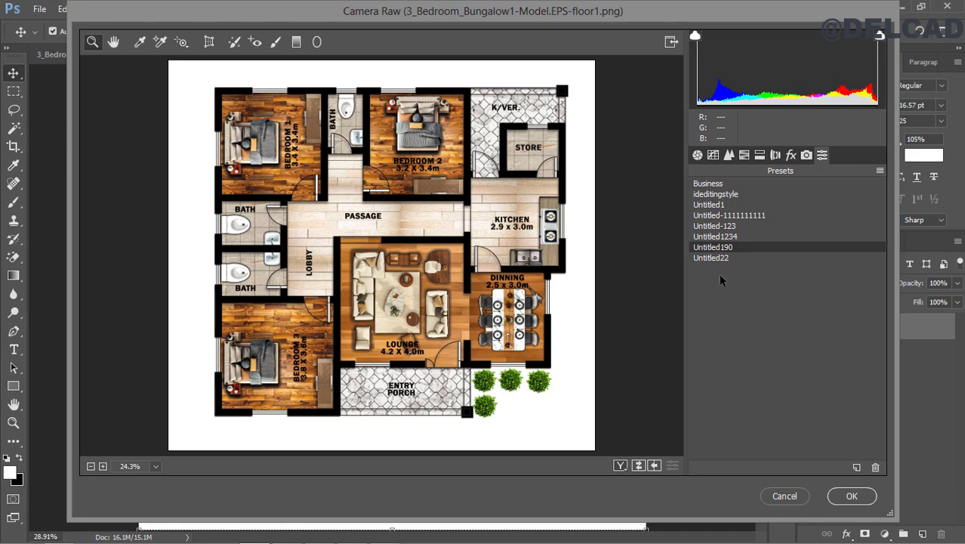
click(851, 495)
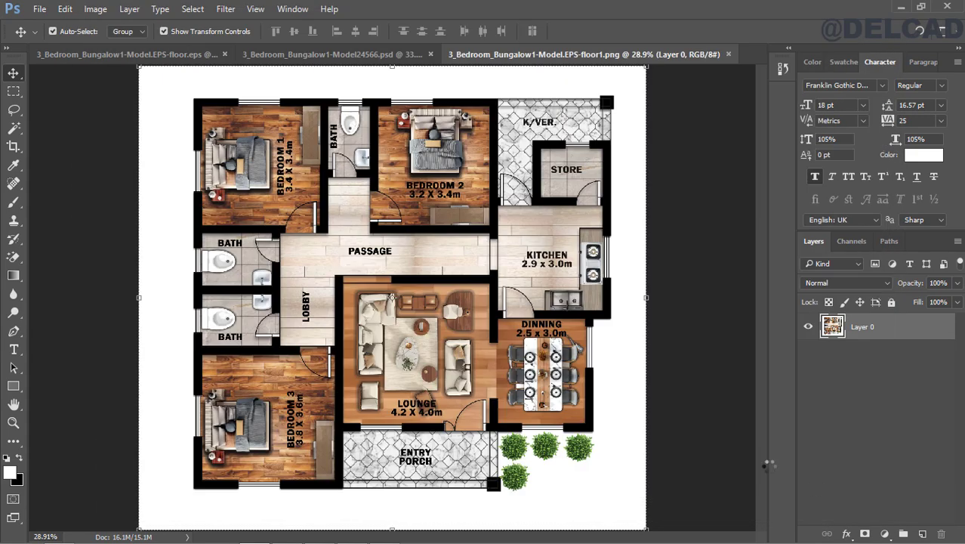